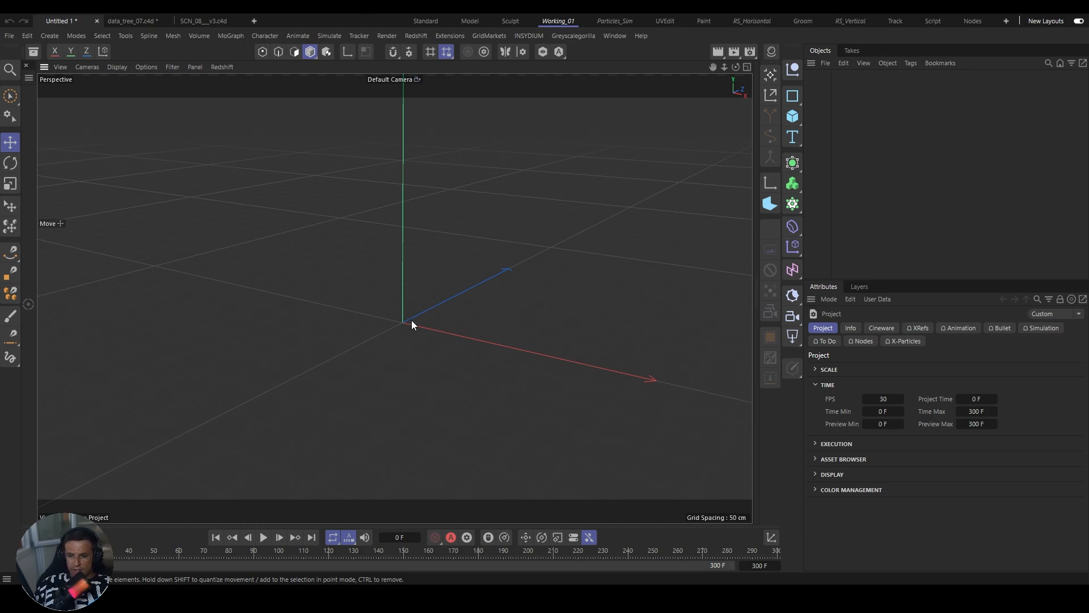
Step: Create a cylinder and reshape it into a thin pole with a radius of about 5 cm and a height of about 327 cm
{"action": "left_click_drag", "start_coordinate": [397, 325], "coordinate": [448, 316], "text": "alt"}
{"action": "middle_click_drag", "start_coordinate": [448, 316], "coordinate": [422, 320], "text": "alt"}
{"action": "scroll", "coordinate": [421, 320], "scroll_direction": "down", "scroll_amount": 3}
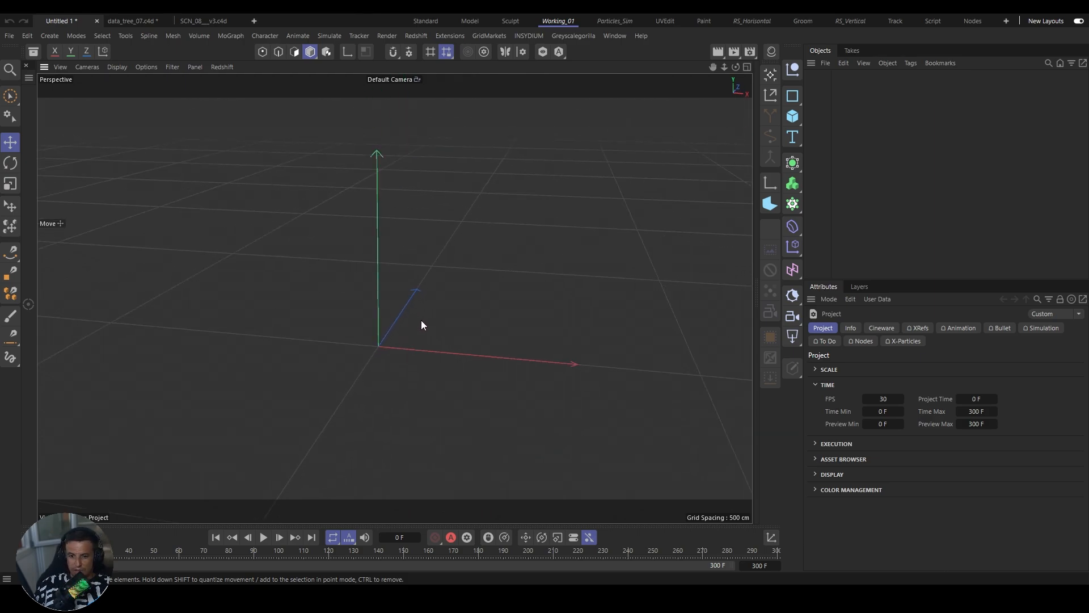
{"action": "left_click_drag", "start_coordinate": [421, 320], "coordinate": [396, 315], "text": "alt"}
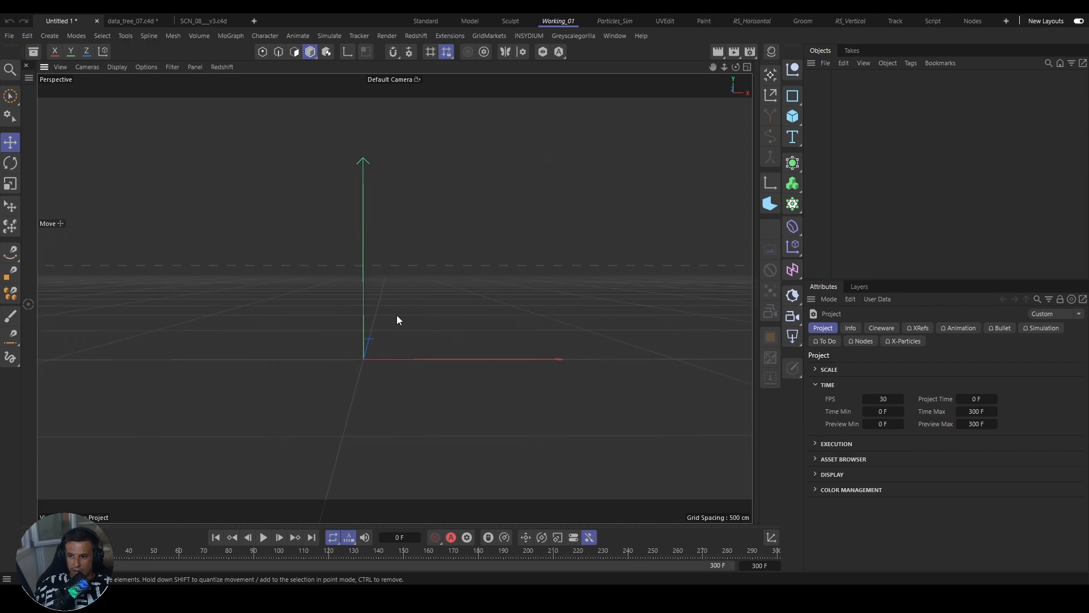
{"action": "left_click", "coordinate": [792, 116]}
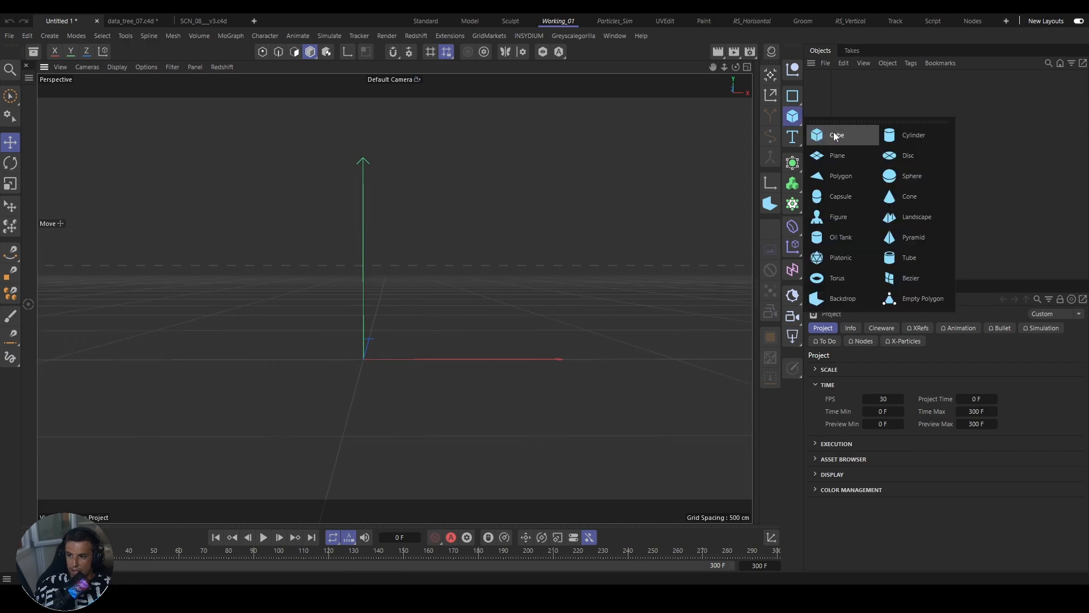
{"action": "left_click", "coordinate": [911, 139]}
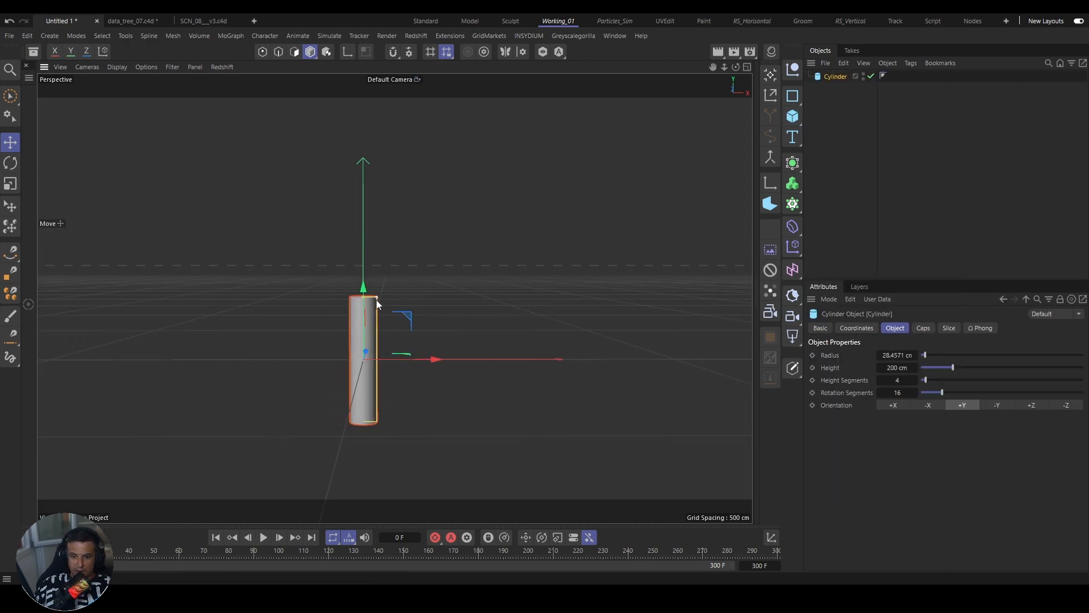
{"action": "left_click_drag", "start_coordinate": [376, 300], "coordinate": [363, 259]}
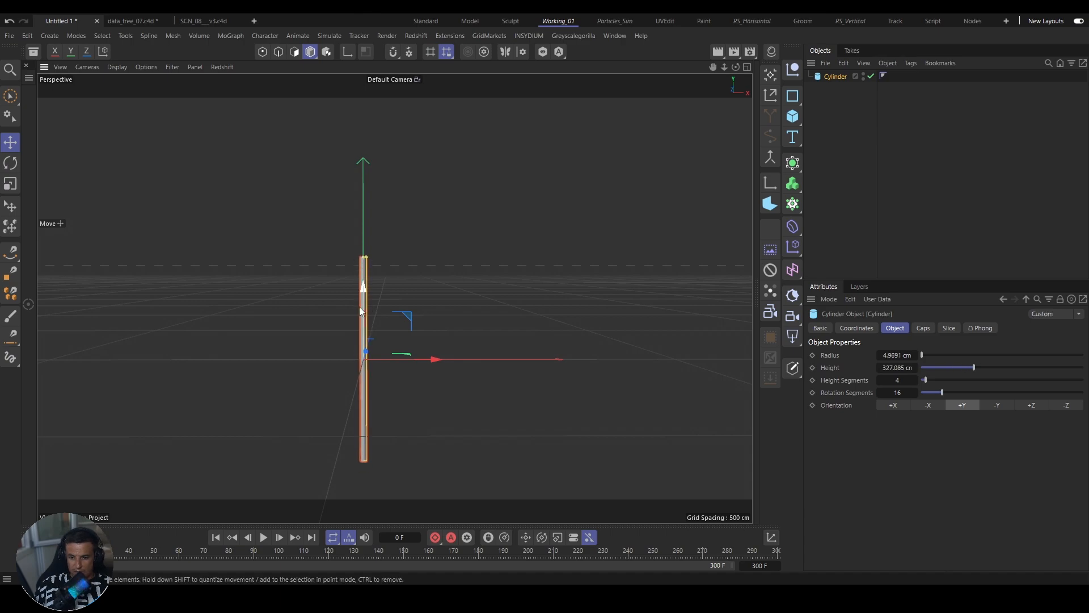
Step: Add a Geometry Axis deformer to the cylinder with Axis Y at 100 %, and set the cylinder's height to about 376 cm
{"action": "left_click", "coordinate": [769, 188]}
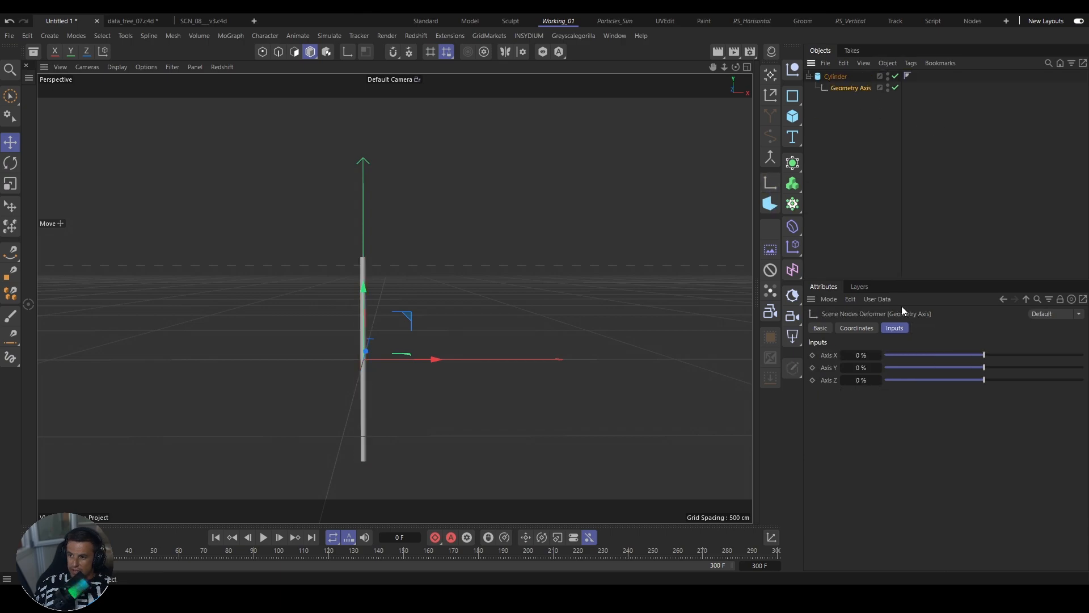
{"action": "left_click_drag", "start_coordinate": [985, 367], "coordinate": [1083, 367]}
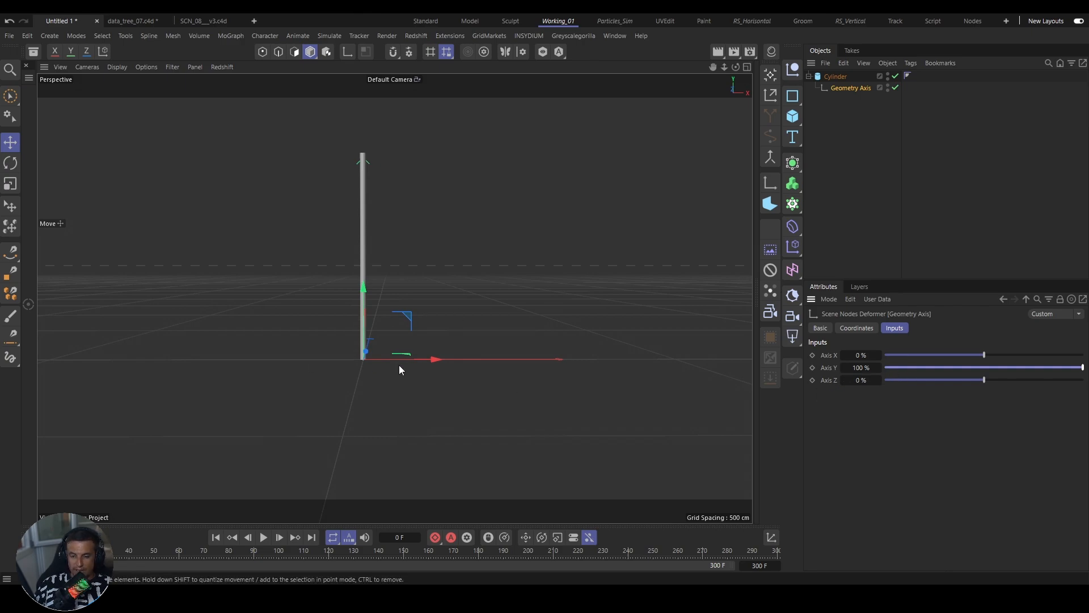
{"action": "left_click", "coordinate": [835, 76]}
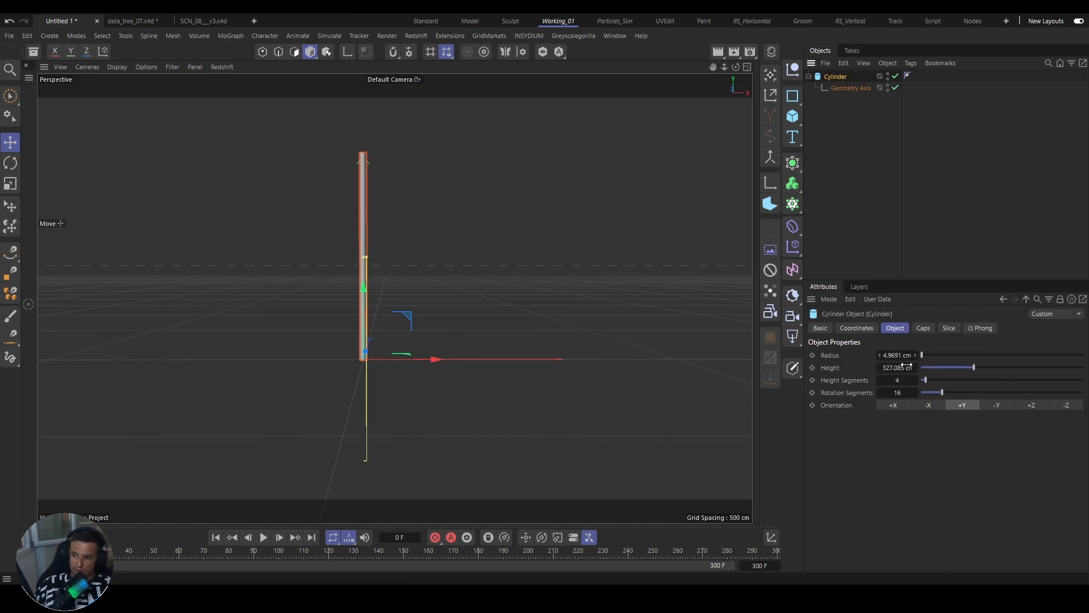
{"action": "left_click_drag", "start_coordinate": [892, 367], "coordinate": [928, 367]}
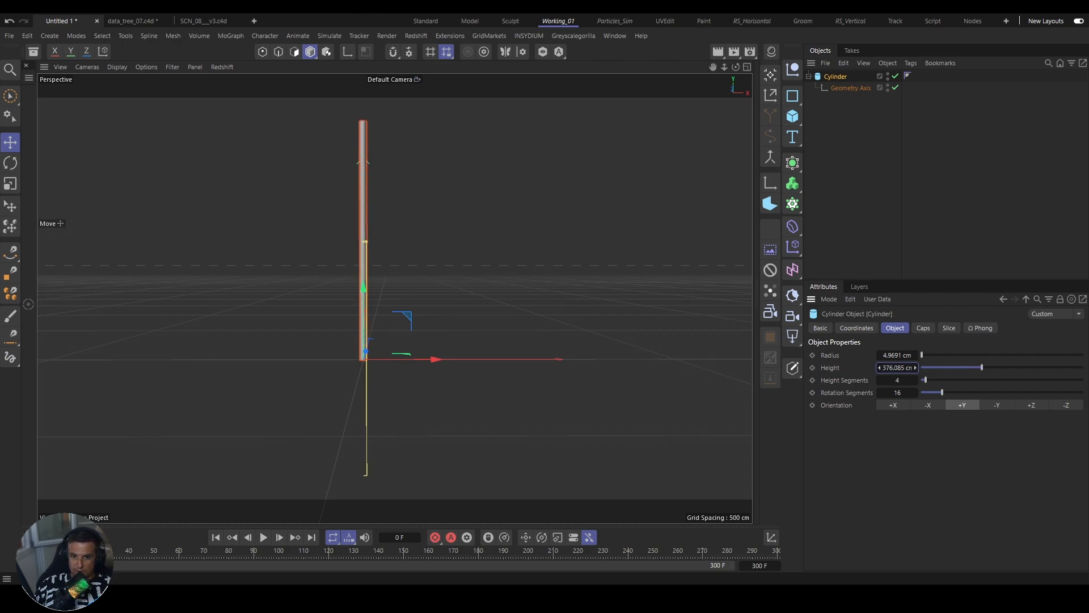
Step: Create a plane separate from the cylinder hierarchy and set its orientation to +Z
{"action": "middle_click_drag", "start_coordinate": [367, 272], "coordinate": [359, 309], "text": "alt"}
{"action": "mouse_move", "coordinate": [348, 318]}
{"action": "left_mouse_down", "text": "alt"}
{"action": "mouse_move", "coordinate": [354, 330]}
{"action": "mouse_move", "coordinate": [358, 315]}
{"action": "left_mouse_up", "text": "alt"}
{"action": "middle_click_drag", "start_coordinate": [379, 311], "coordinate": [374, 317], "text": "alt"}
{"action": "mouse_move", "coordinate": [348, 319]}
{"action": "left_mouse_down", "text": "alt"}
{"action": "mouse_move", "coordinate": [394, 299]}
{"action": "mouse_move", "coordinate": [352, 302]}
{"action": "left_mouse_up", "text": "alt"}
{"action": "left_click", "coordinate": [809, 76]}
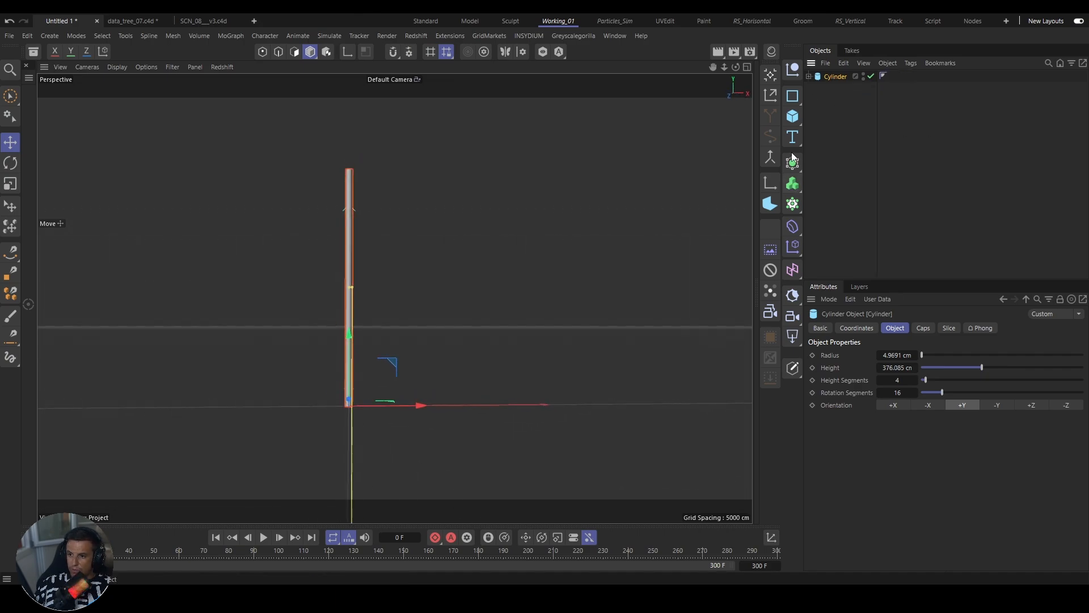
{"action": "left_click_drag", "start_coordinate": [793, 118], "coordinate": [843, 155]}
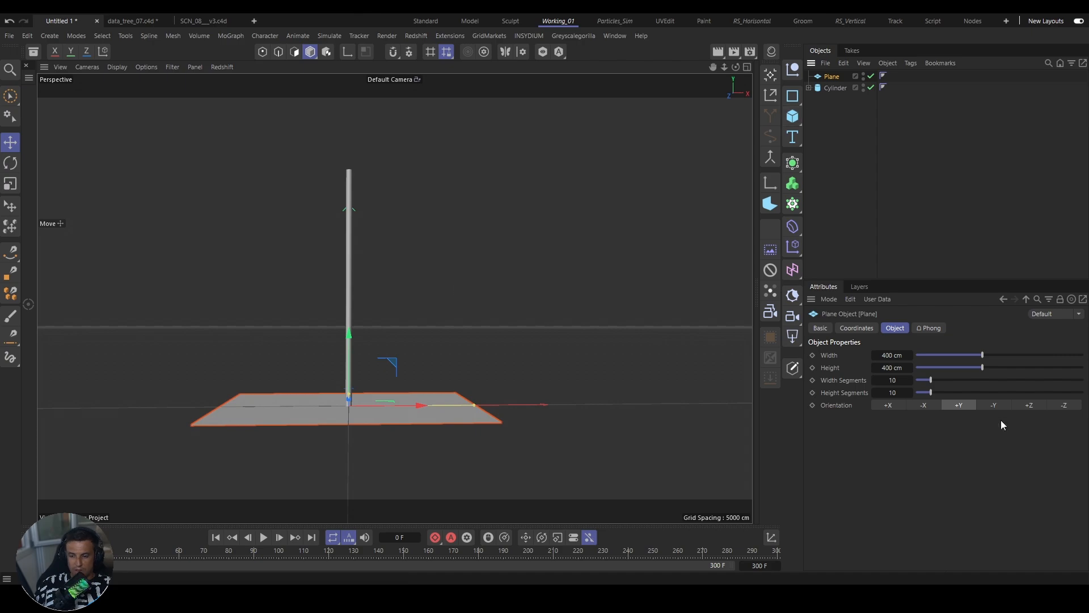
{"action": "left_click", "coordinate": [1029, 404]}
Step: In the front view, move the plane up beside the pole and reduce its height to about 155 cm
{"action": "middle_click", "coordinate": [423, 353]}
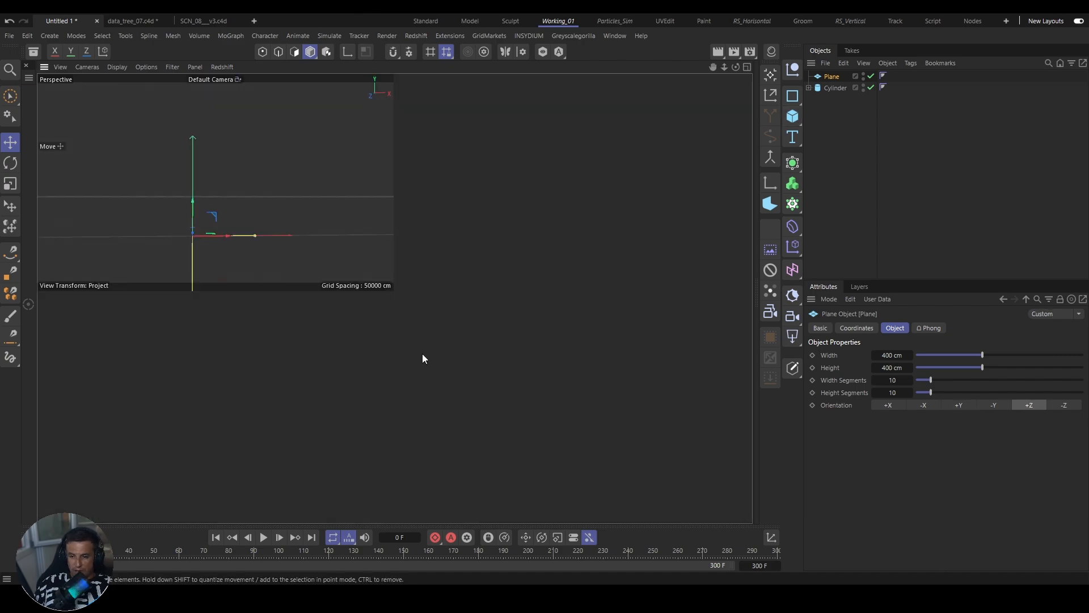
{"action": "middle_click", "coordinate": [491, 431]}
{"action": "scroll", "coordinate": [425, 332], "scroll_direction": "down", "scroll_amount": 3}
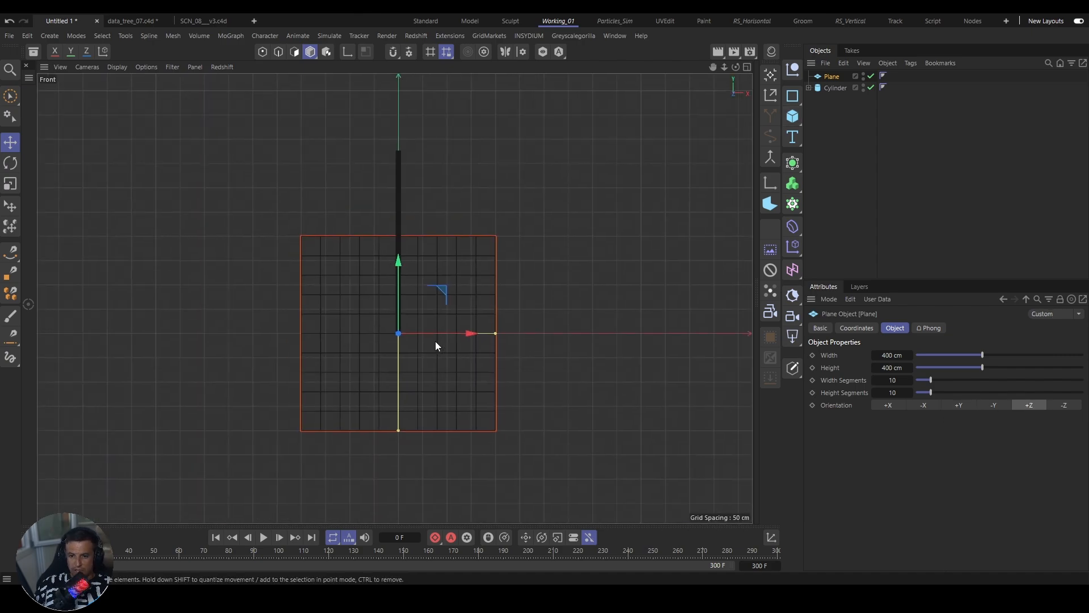
{"action": "left_click_drag", "start_coordinate": [441, 291], "coordinate": [547, 169]}
{"action": "left_click_drag", "start_coordinate": [505, 309], "coordinate": [527, 250]}
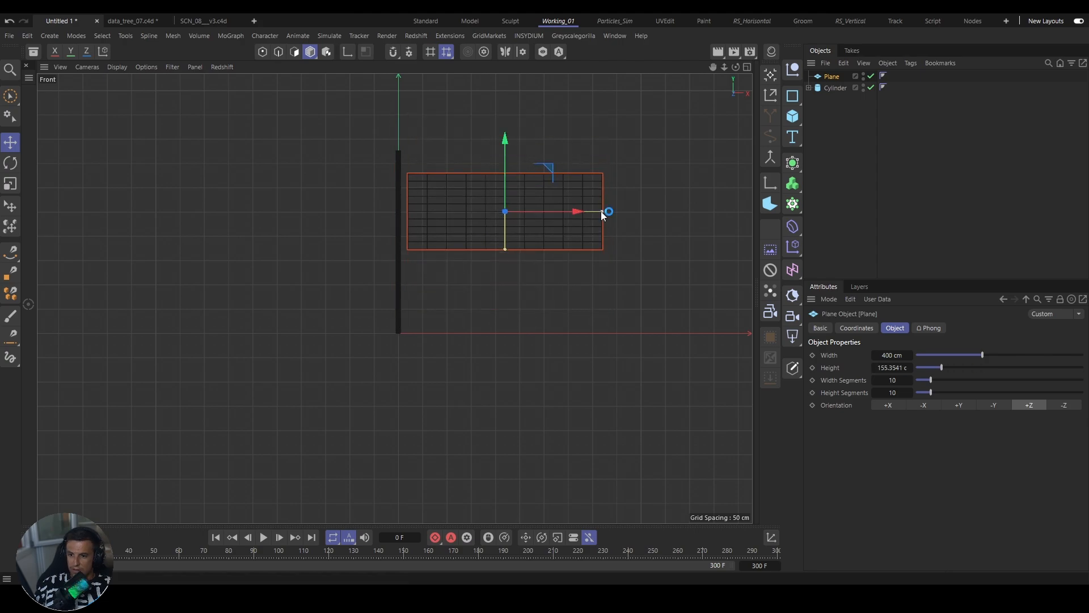
Step: Narrow the plane to about 280 cm wide and move it against the pole near its upper end, like a flag
{"action": "mouse_move", "coordinate": [601, 212]}
{"action": "left_mouse_down"}
{"action": "mouse_move", "coordinate": [585, 212]}
{"action": "mouse_move", "coordinate": [587, 203]}
{"action": "left_mouse_up"}
{"action": "left_click_drag", "start_coordinate": [551, 167], "coordinate": [531, 151]}
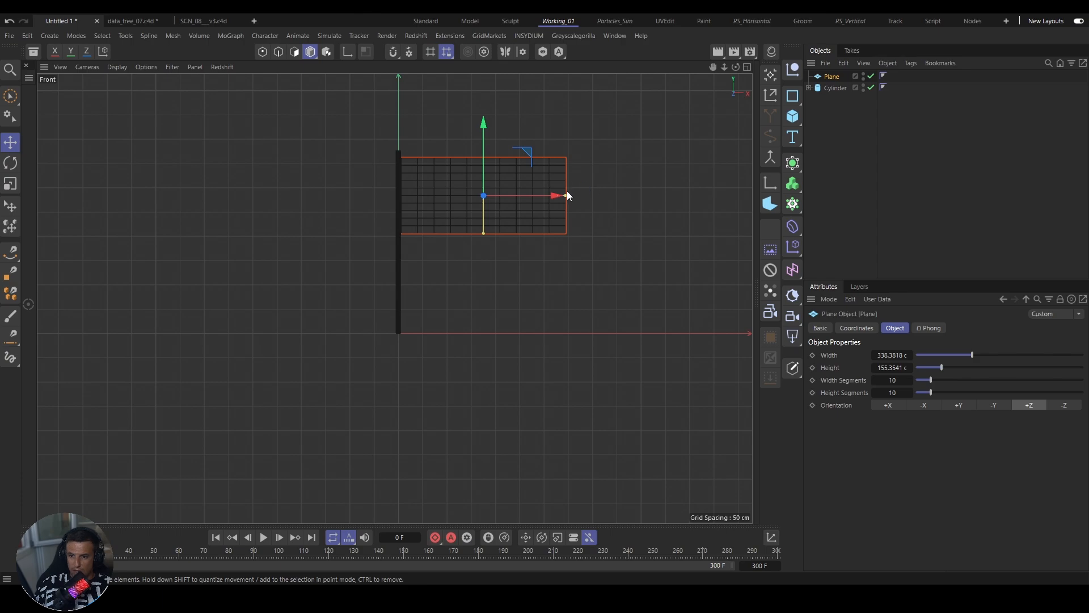
{"action": "left_click_drag", "start_coordinate": [566, 195], "coordinate": [552, 196]}
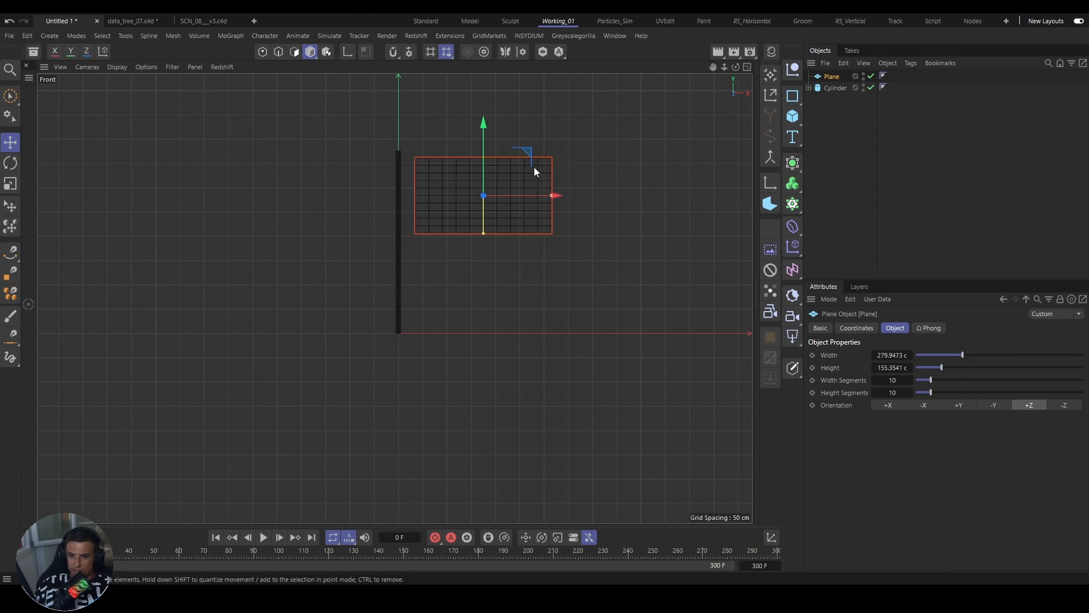
{"action": "left_click_drag", "start_coordinate": [529, 152], "coordinate": [514, 151]}
{"action": "scroll", "coordinate": [417, 181], "scroll_direction": "up", "scroll_amount": 5}
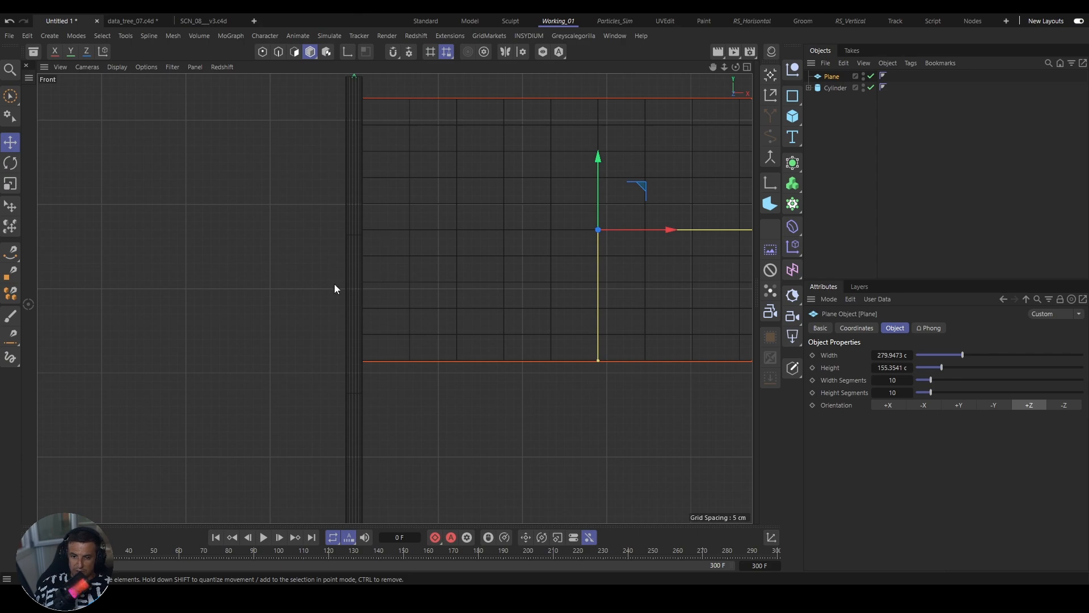
{"action": "scroll", "coordinate": [419, 239], "scroll_direction": "down", "scroll_amount": 4}
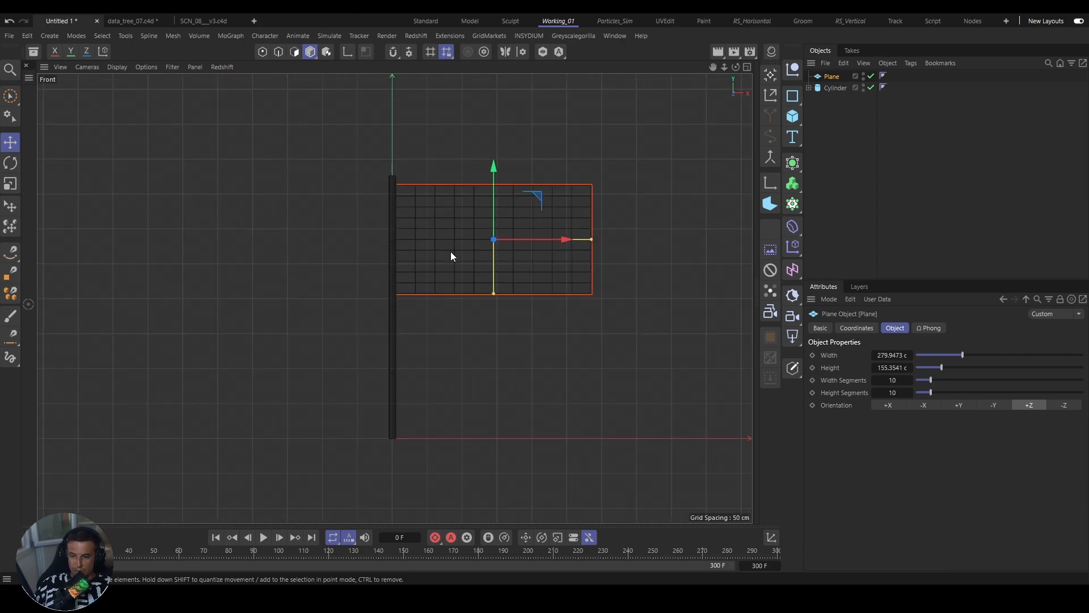
{"action": "key", "text": "F1"}
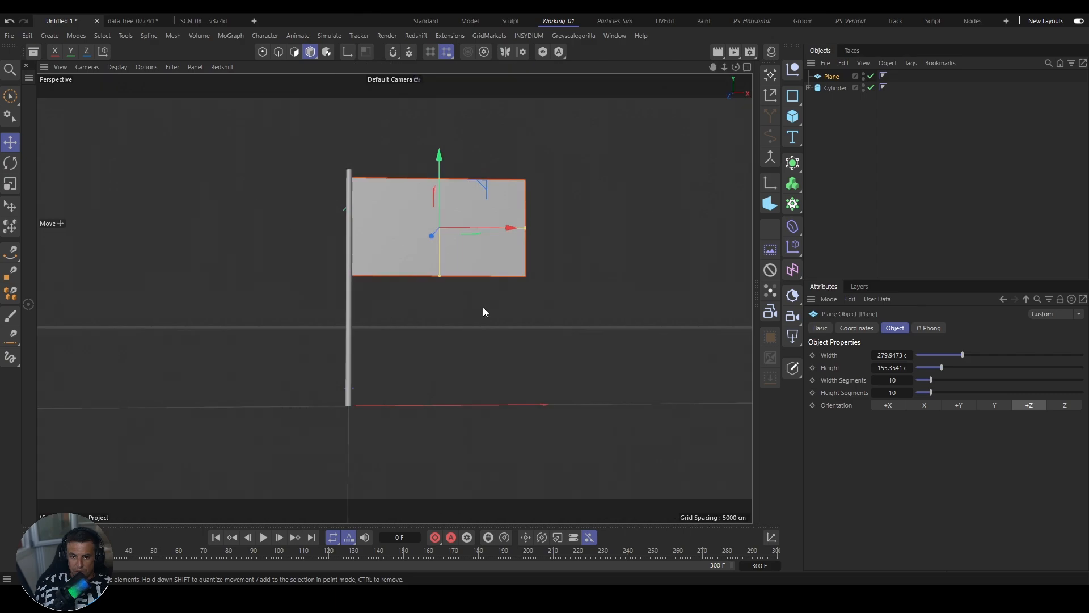
Step: Display the mesh lines over the shaded objects in the perspective view
{"action": "middle_click", "coordinate": [476, 264]}
{"action": "middle_click", "coordinate": [308, 227]}
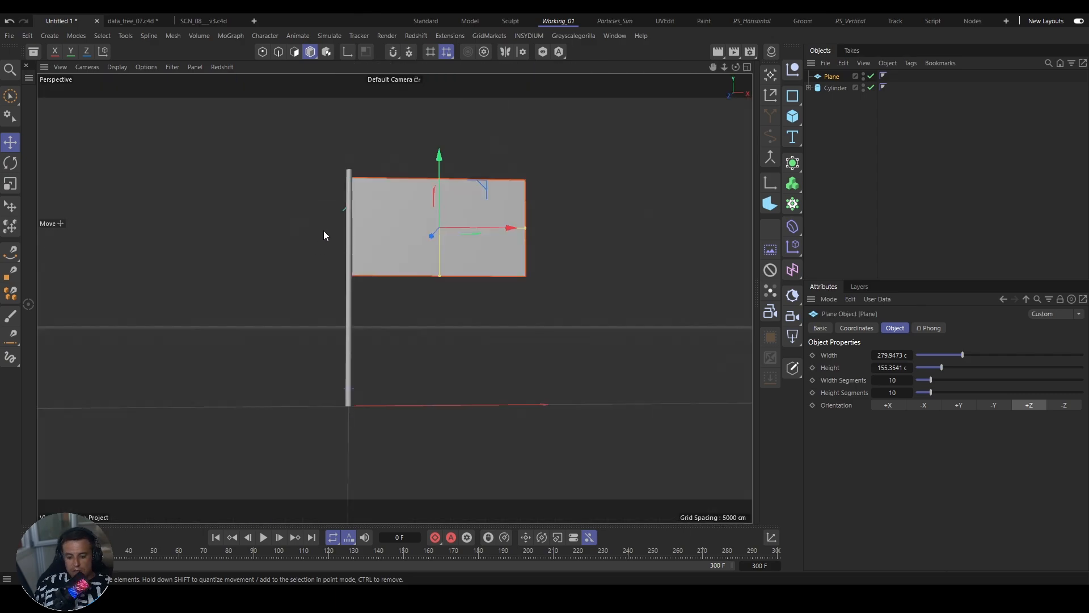
{"action": "key", "text": "n"}
{"action": "key", "text": "b"}
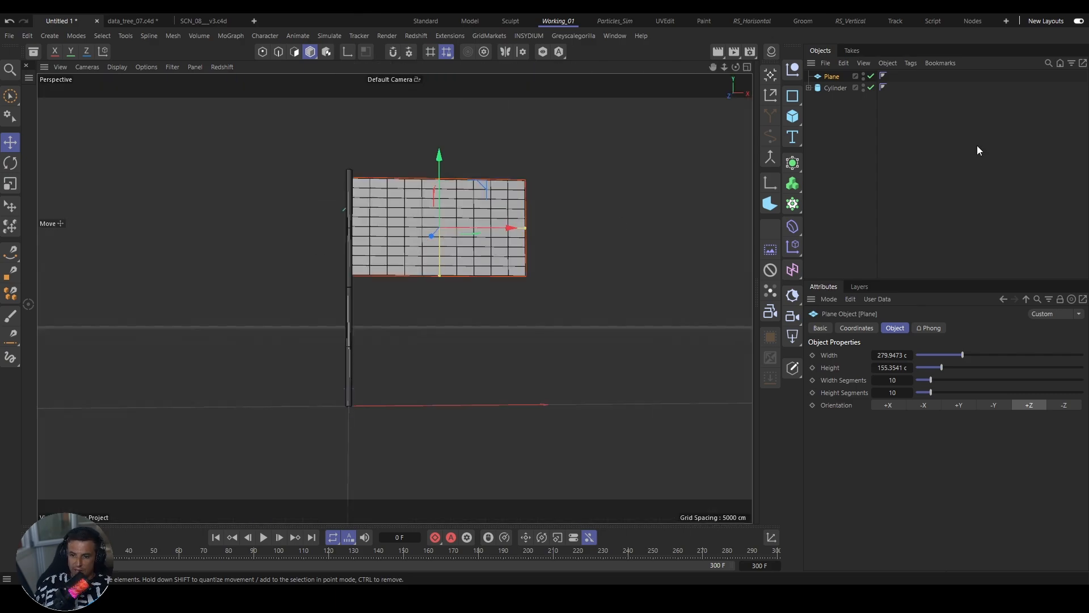
Step: Set the plane's width segments and height segments to 150 each
{"action": "left_click", "coordinate": [836, 87]}
{"action": "left_click", "coordinate": [829, 76]}
{"action": "left_click_drag", "start_coordinate": [882, 381], "coordinate": [901, 377]}
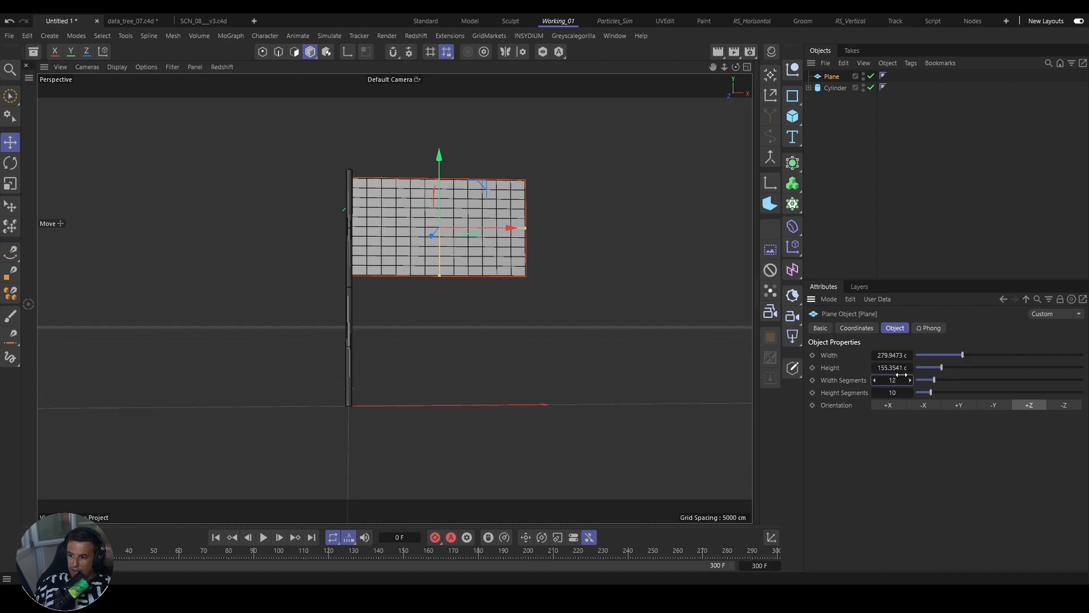
{"action": "double_click", "coordinate": [894, 381]}
{"action": "type", "text": "150"}
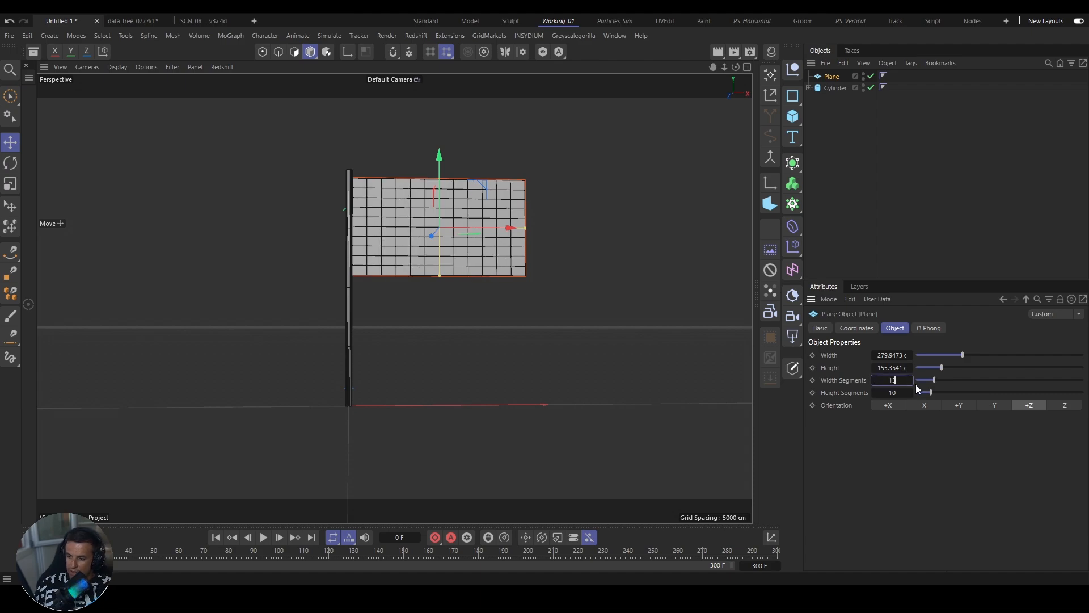
{"action": "key", "text": "Tab"}
{"action": "type", "text": "150"}
{"action": "key", "text": "Return"}
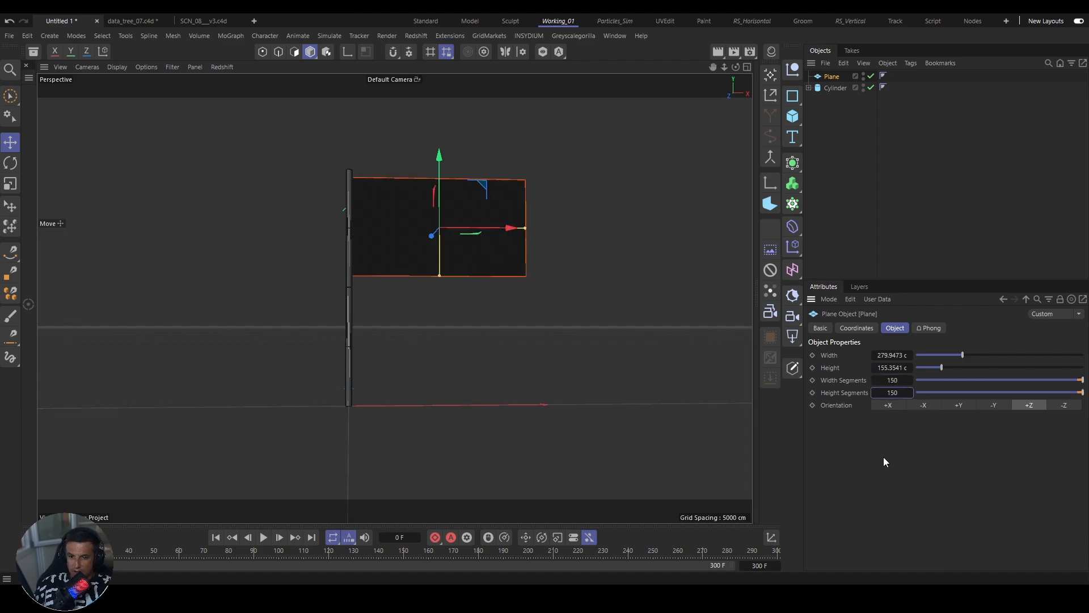
Step: Set the plane's width segments and height segments to 100 each
{"action": "key", "text": "shift+Tab"}
{"action": "type", "text": "100"}
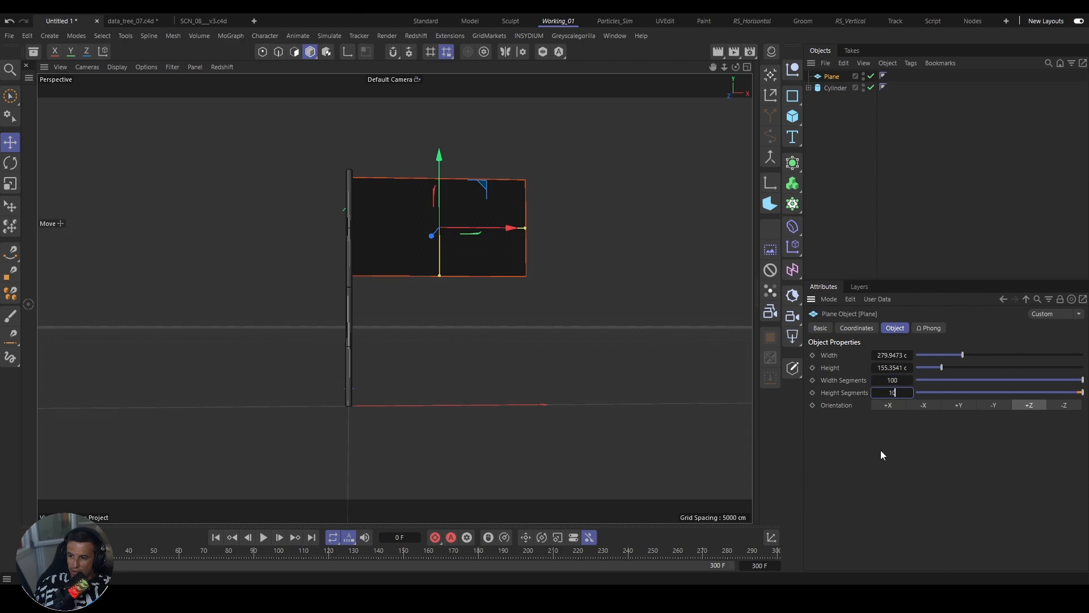
{"action": "key", "text": "Tab"}
{"action": "type", "text": "100"}
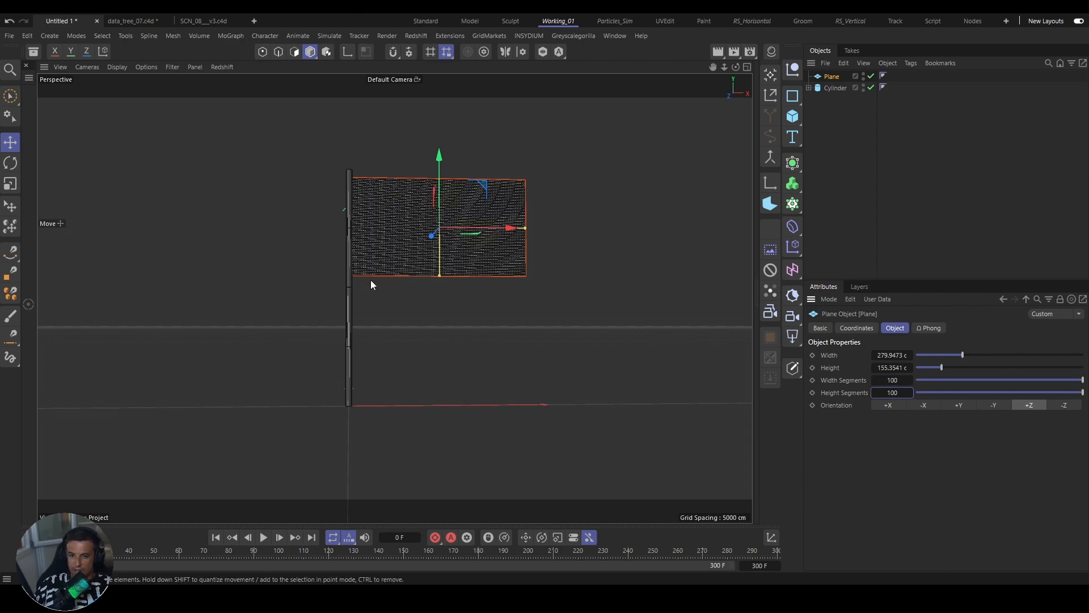
Step: Give the cylinder pole 36 rotation segments and 76 height segments
{"action": "scroll", "coordinate": [357, 236], "scroll_direction": "up", "scroll_amount": 3}
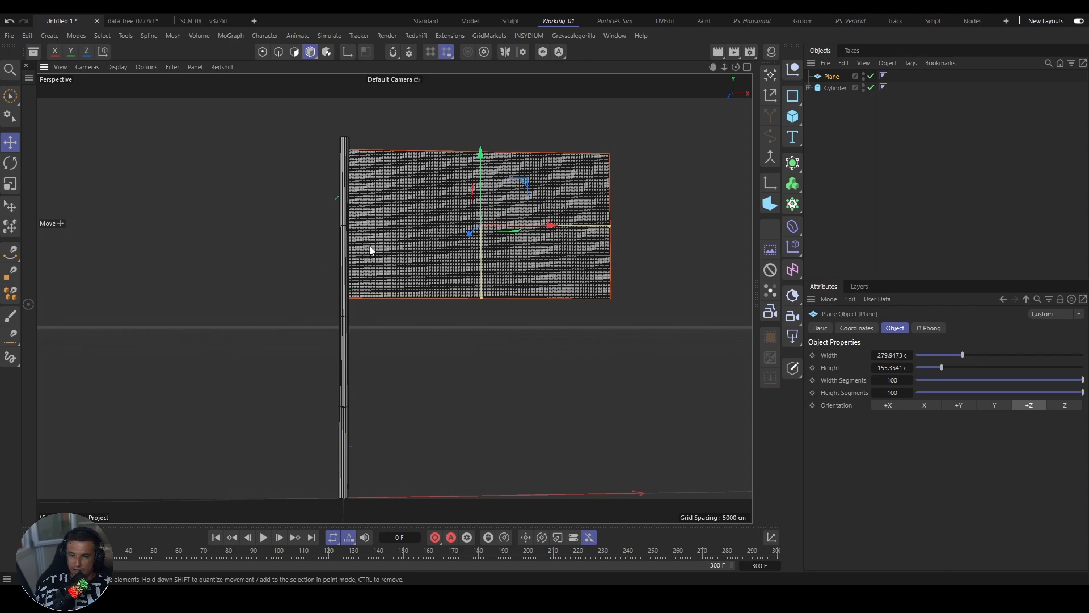
{"action": "left_click", "coordinate": [837, 88]}
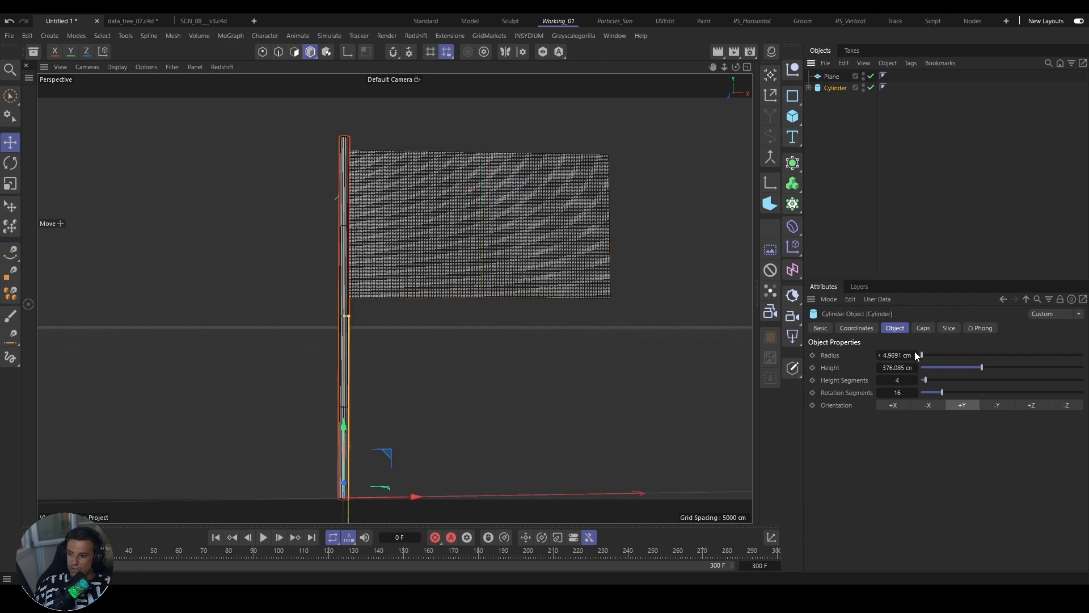
{"action": "double_click", "coordinate": [898, 392]}
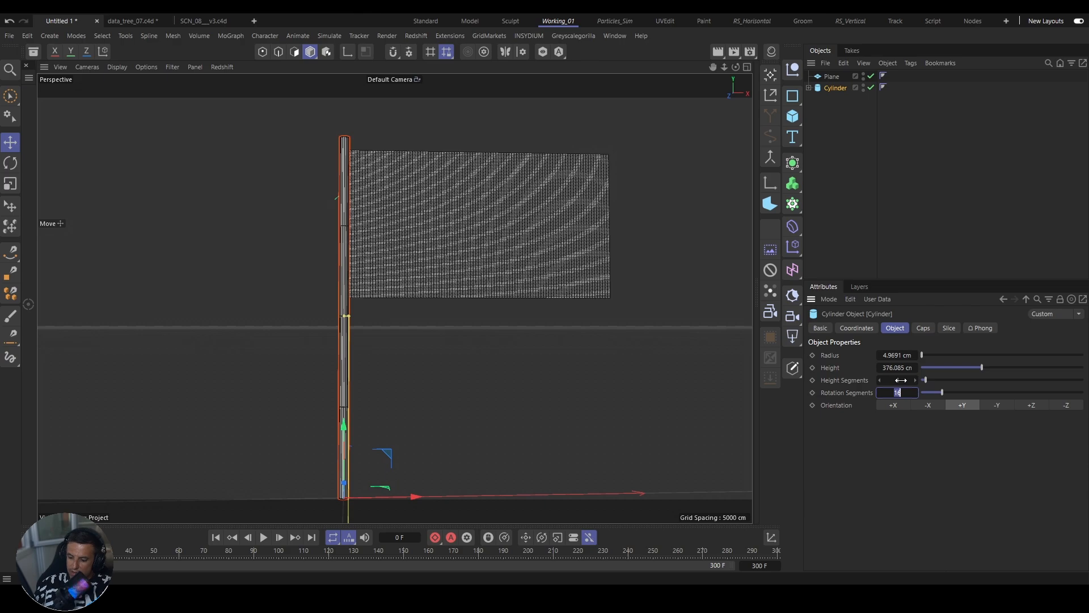
{"action": "type", "text": "36"}
{"action": "key", "text": "Return"}
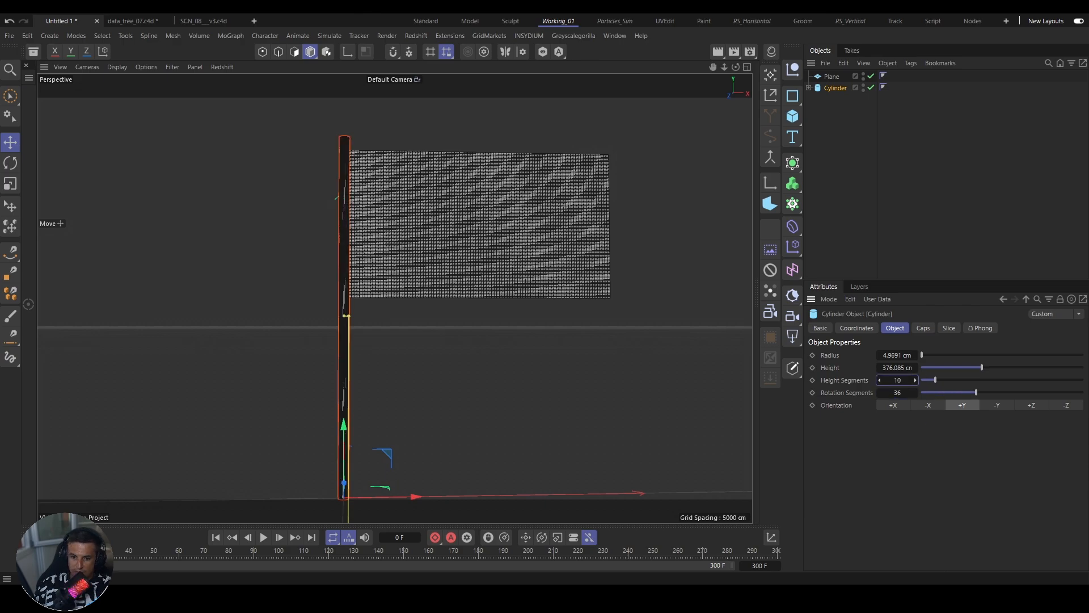
{"action": "left_click_drag", "start_coordinate": [935, 379], "coordinate": [1044, 379]}
{"action": "scroll", "coordinate": [334, 231], "scroll_direction": "up", "scroll_amount": 5}
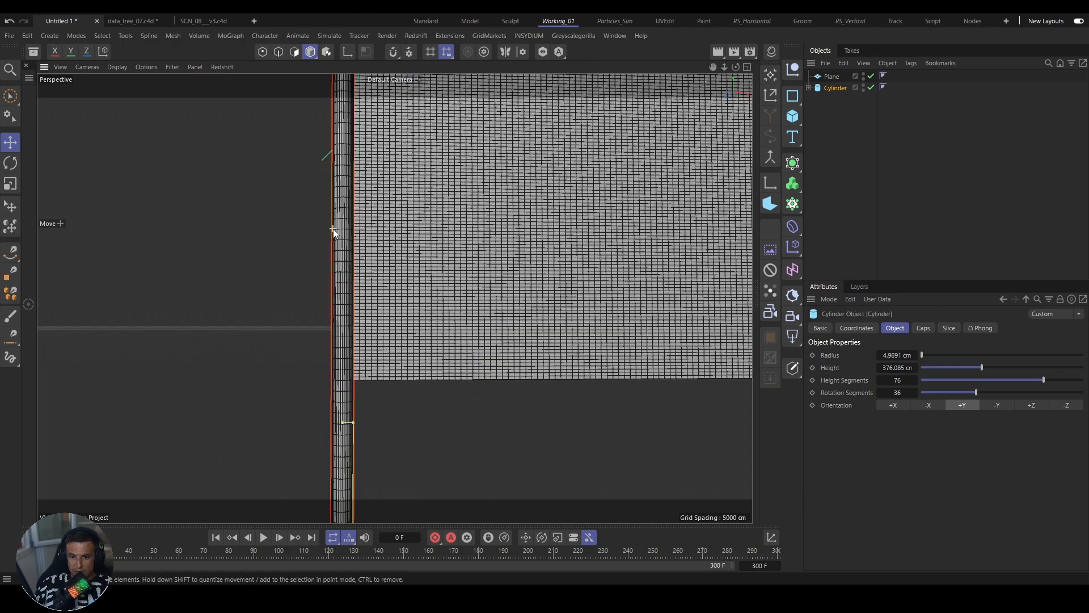
{"action": "scroll", "coordinate": [363, 233], "scroll_direction": "down", "scroll_amount": 5}
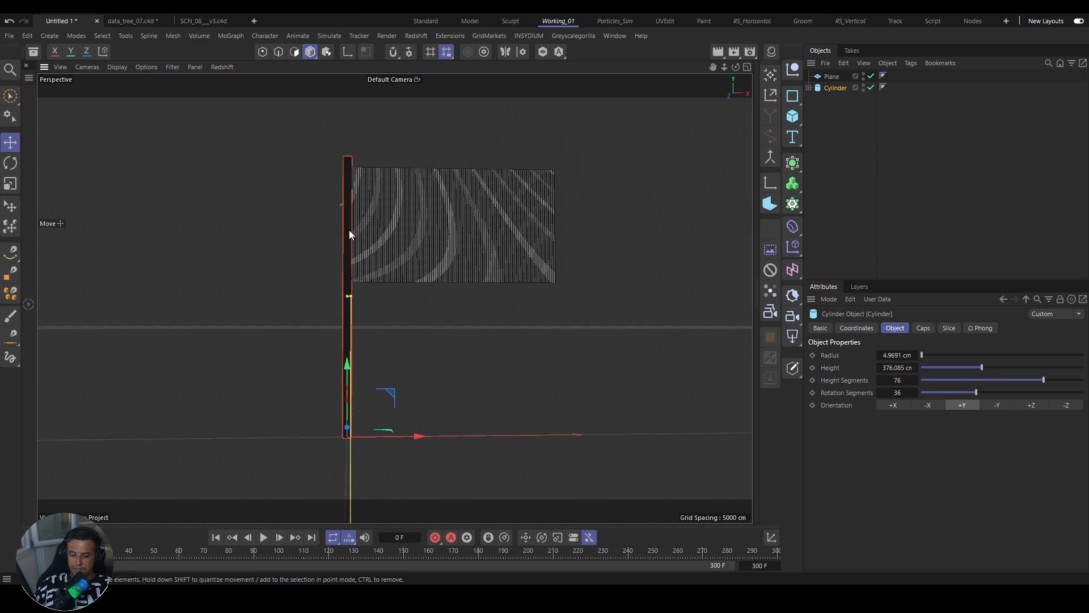
Step: Return the perspective view to shading without mesh lines and apply the No Grids filter preset
{"action": "key", "text": "n"}
{"action": "key", "text": "a"}
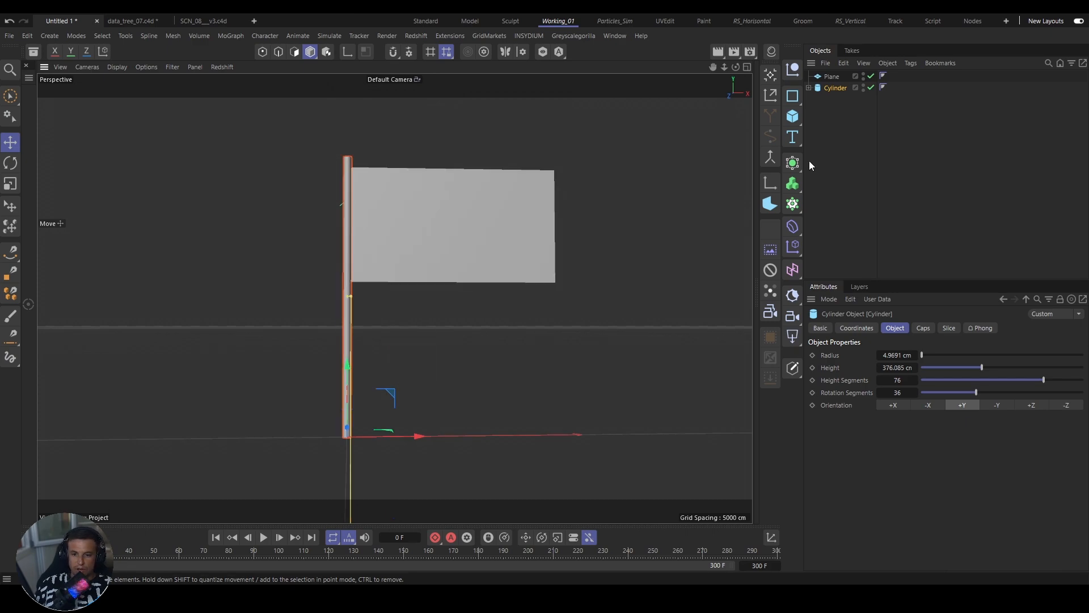
{"action": "left_click", "coordinate": [195, 67]}
{"action": "mouse_move", "coordinate": [170, 67]}
{"action": "mouse_move", "coordinate": [206, 88]}
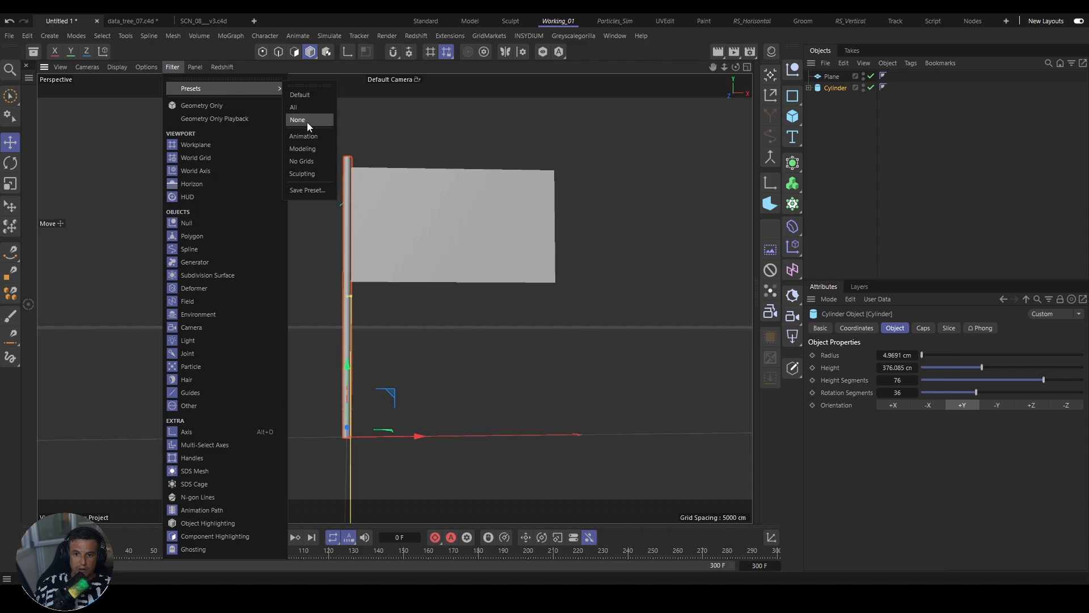
{"action": "left_click", "coordinate": [301, 161]}
{"action": "scroll", "coordinate": [461, 315], "scroll_direction": "down", "scroll_amount": 3}
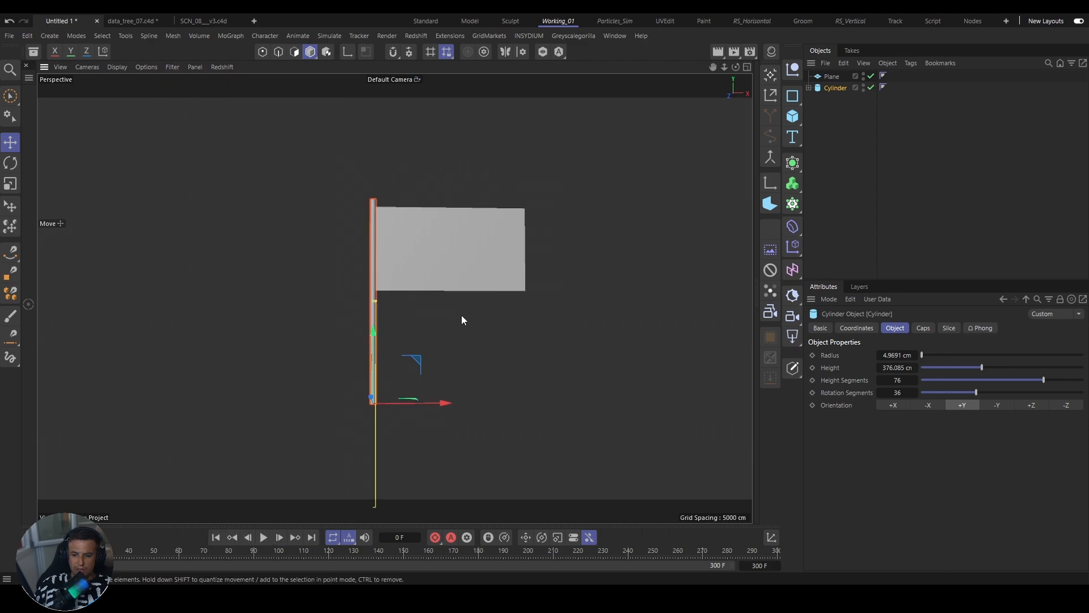
Step: Create a null named Flag and group the plane and the cylinder under it
{"action": "left_click", "coordinate": [845, 143]}
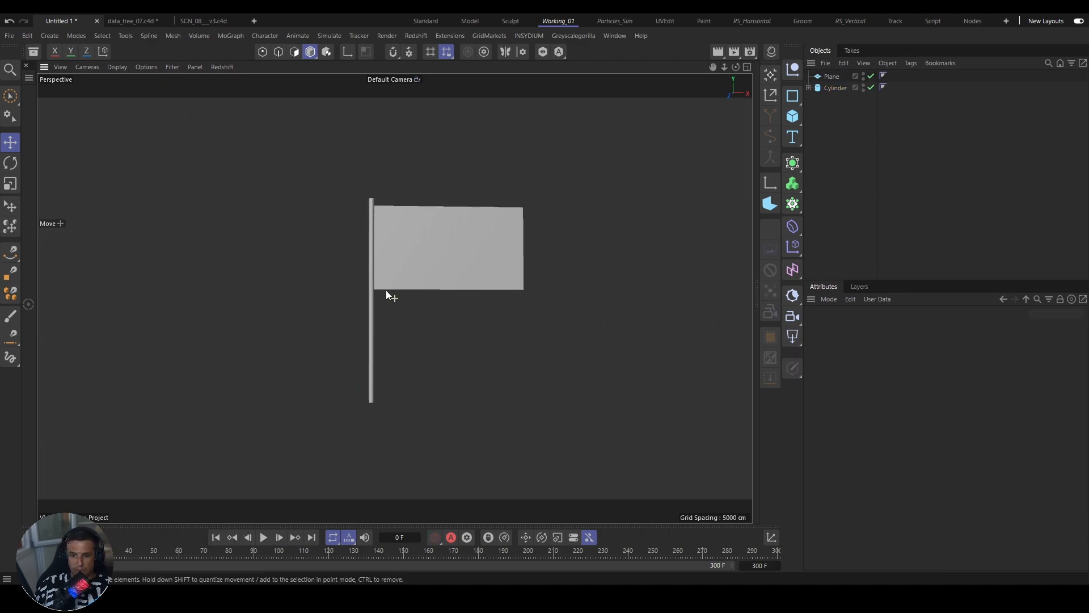
{"action": "mouse_move", "coordinate": [389, 294]}
{"action": "left_mouse_down", "text": "alt"}
{"action": "mouse_move", "coordinate": [413, 275]}
{"action": "mouse_move", "coordinate": [365, 280]}
{"action": "mouse_move", "coordinate": [408, 287]}
{"action": "left_mouse_up", "text": "alt"}
{"action": "middle_click_drag", "start_coordinate": [409, 255], "coordinate": [400, 267], "text": "alt"}
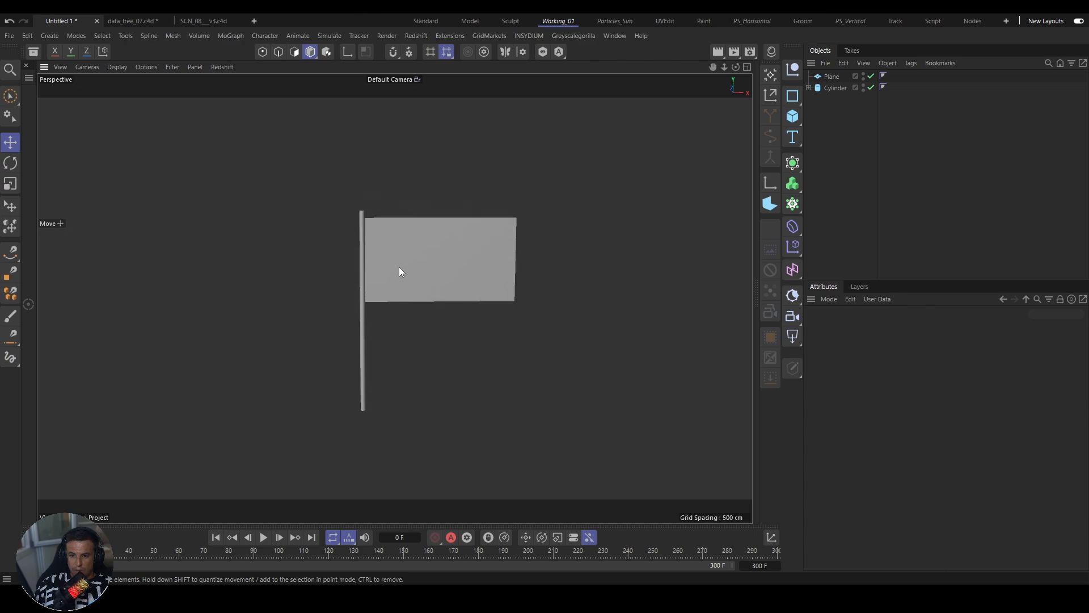
{"action": "right_click_drag", "start_coordinate": [399, 267], "coordinate": [525, 245], "text": "alt"}
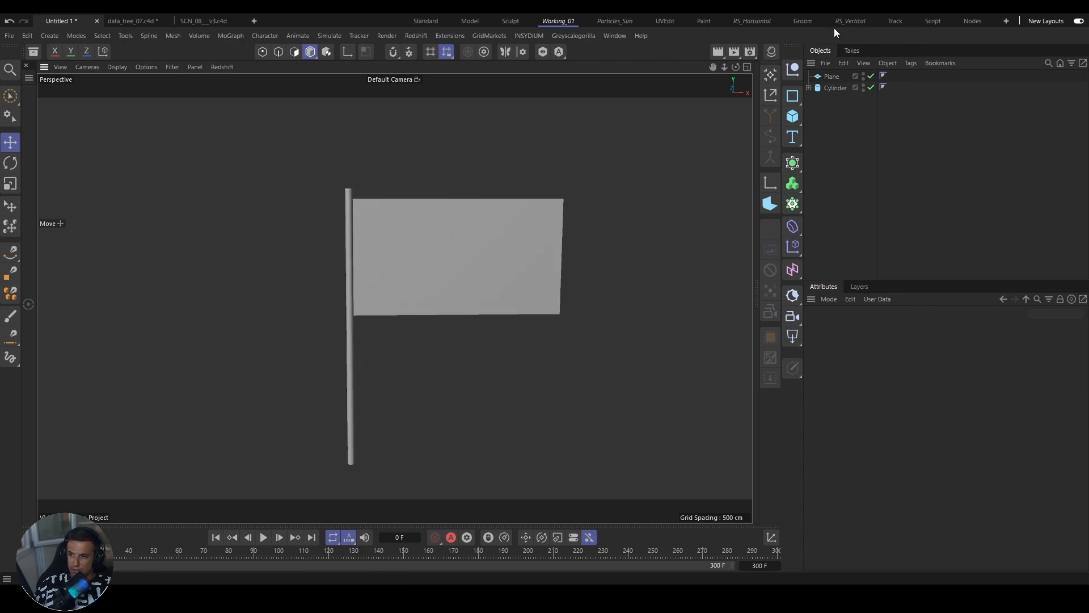
{"action": "left_click", "coordinate": [792, 72]}
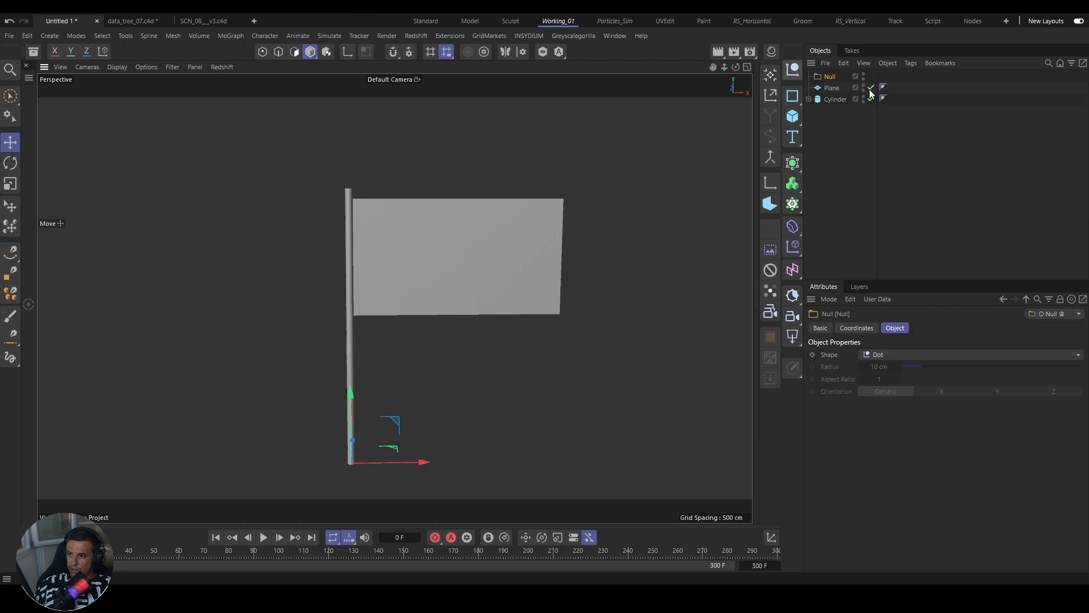
{"action": "type", "text": "Flag"}
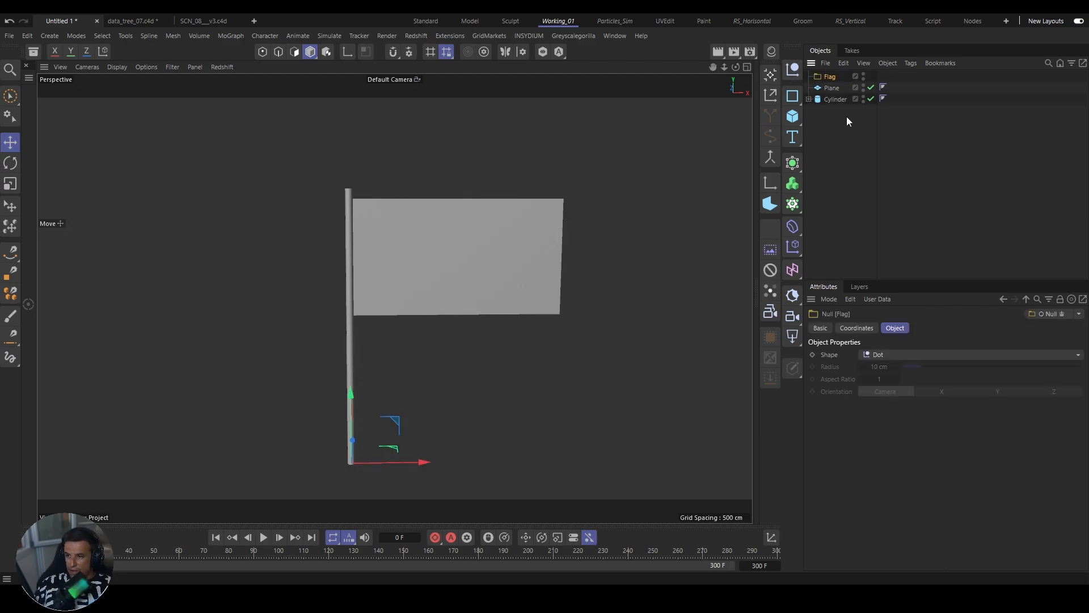
{"action": "left_click_drag", "start_coordinate": [846, 117], "coordinate": [829, 76]}
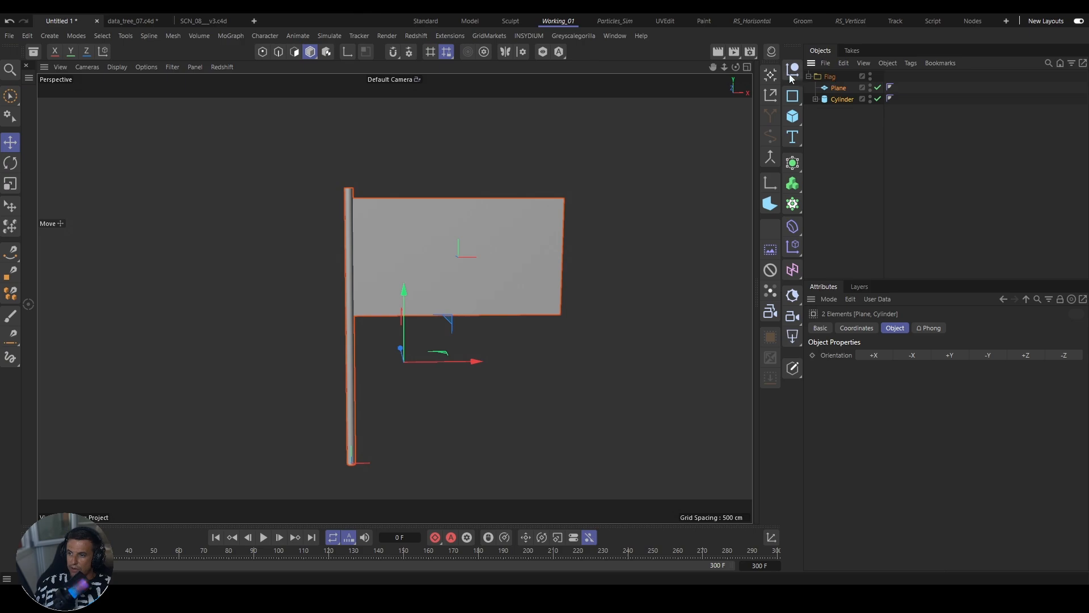
{"action": "left_click", "coordinate": [809, 77]}
Step: Tilt the Flag group slightly clockwise about the pole's base in the front view, and return to the perspective view
{"action": "left_click", "coordinate": [827, 77]}
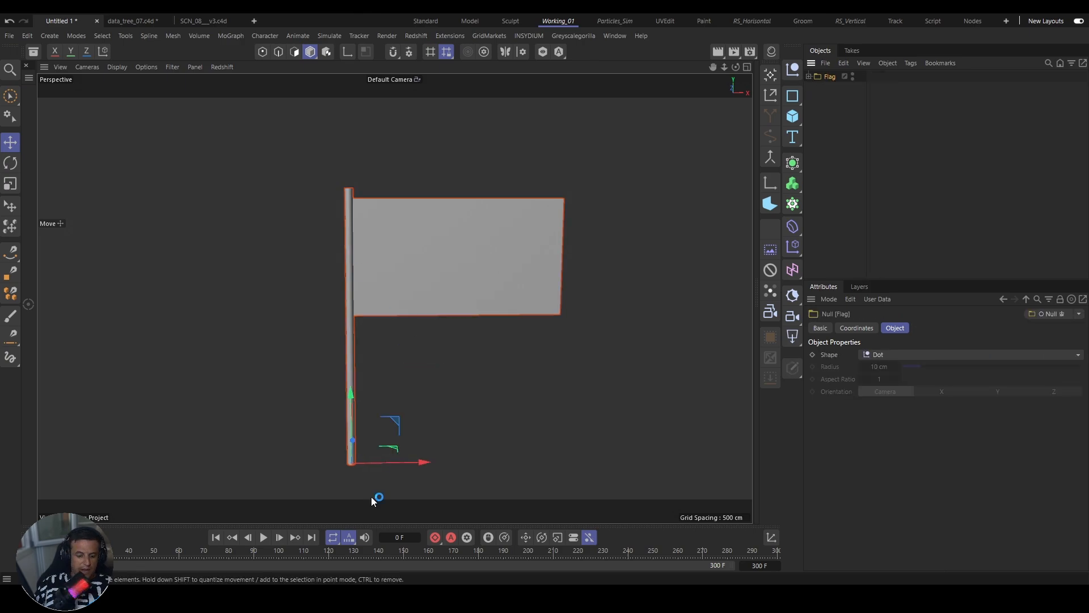
{"action": "key", "text": "r"}
{"action": "key", "text": "F4"}
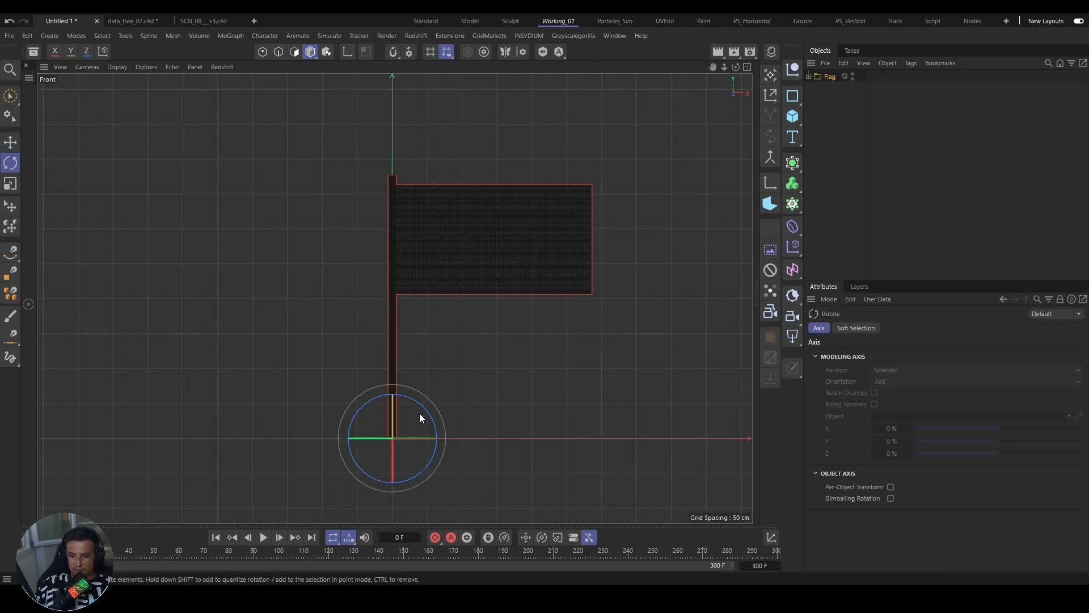
{"action": "left_click_drag", "start_coordinate": [421, 404], "coordinate": [428, 407]}
{"action": "key", "text": "F5"}
{"action": "key", "text": "F1"}
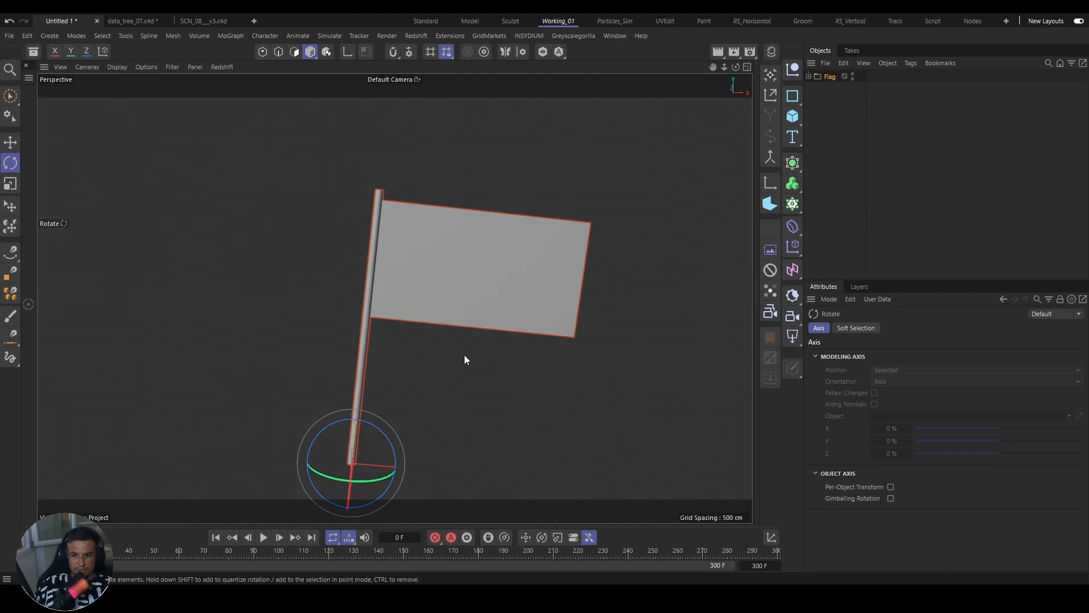
Step: Add a Cloth simulation tag to the plane inside the Flag group
{"action": "left_click", "coordinate": [808, 76]}
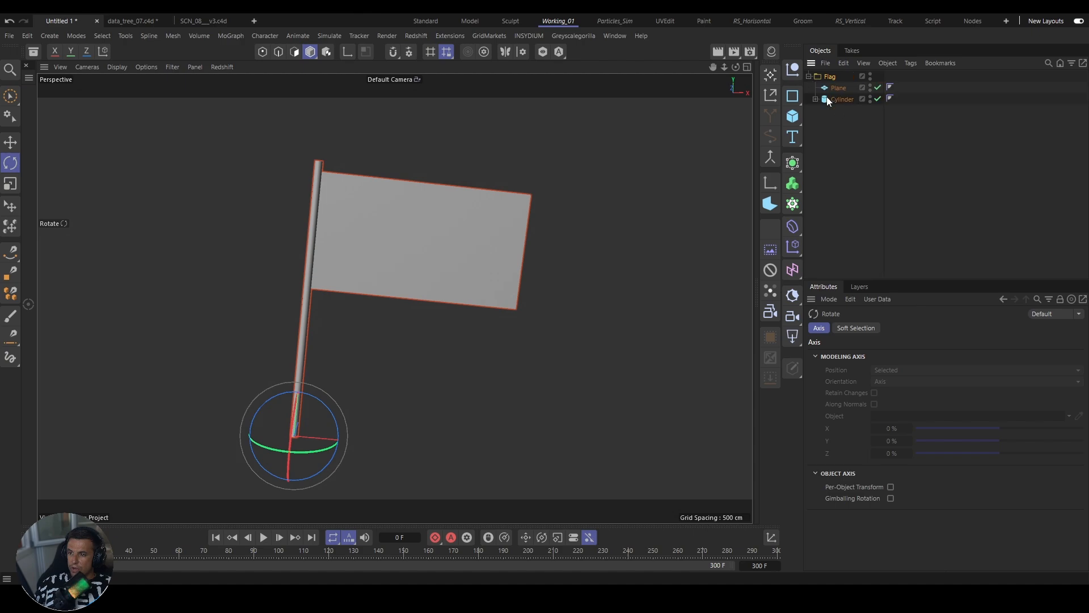
{"action": "left_click", "coordinate": [837, 87]}
{"action": "left_click", "coordinate": [911, 63]}
{"action": "mouse_move", "coordinate": [944, 240]}
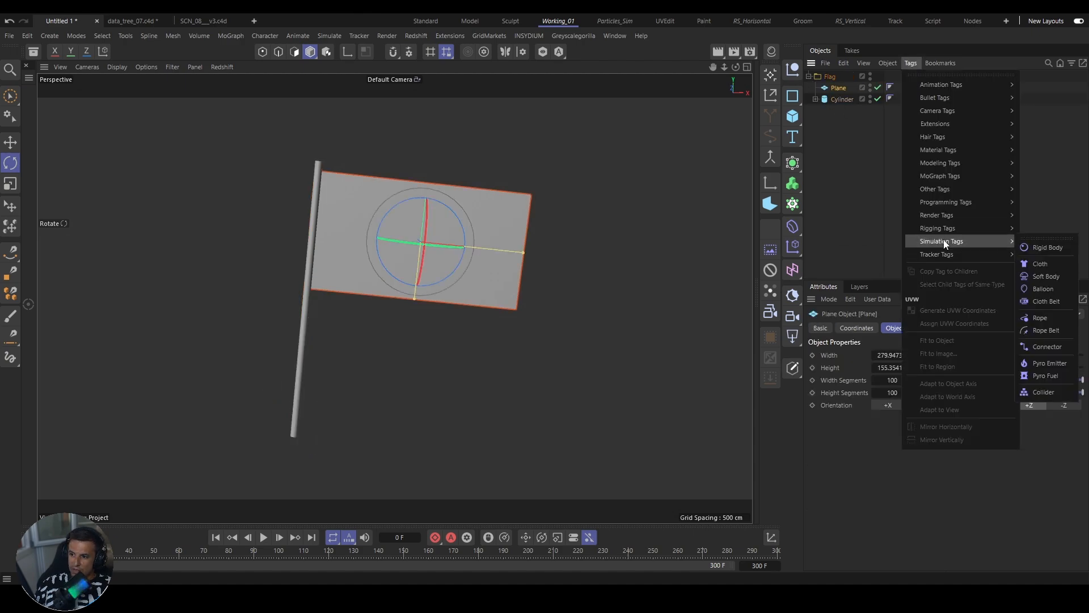
{"action": "left_click", "coordinate": [1040, 264]}
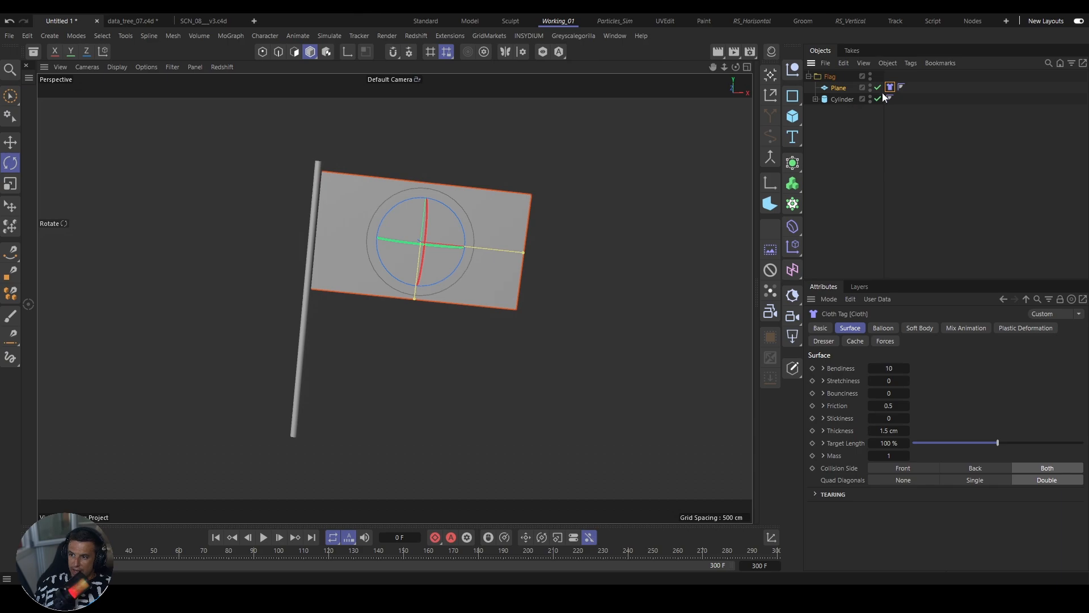
Step: Copy the plane's Cloth tag to the cylinder and enable With Pins in the copy's Mix Animation settings
{"action": "left_click_drag", "start_coordinate": [889, 92], "coordinate": [883, 100], "text": "ctrl"}
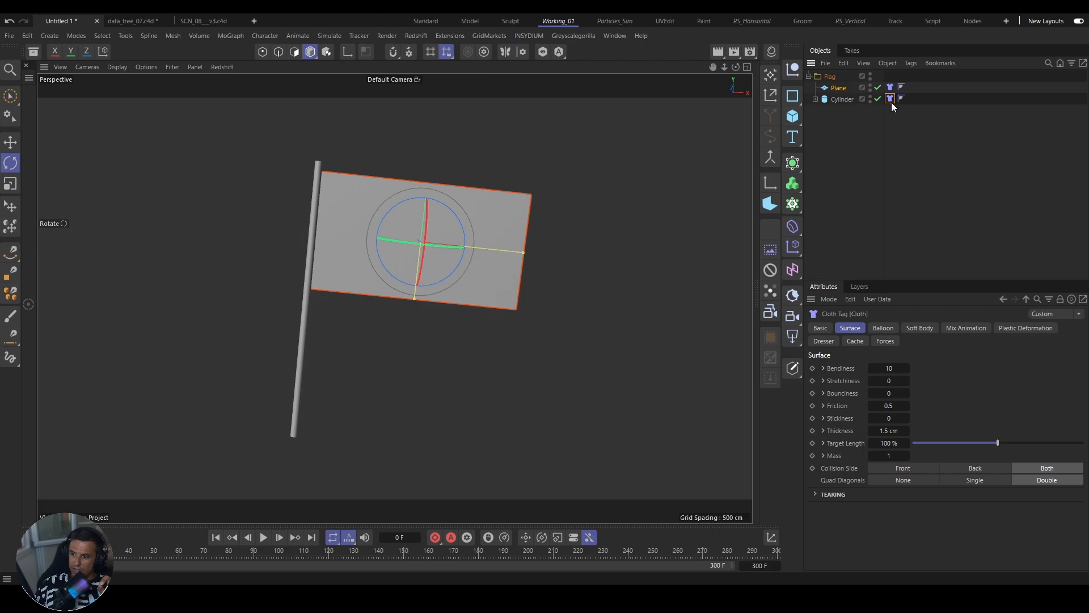
{"action": "left_click", "coordinate": [966, 328]}
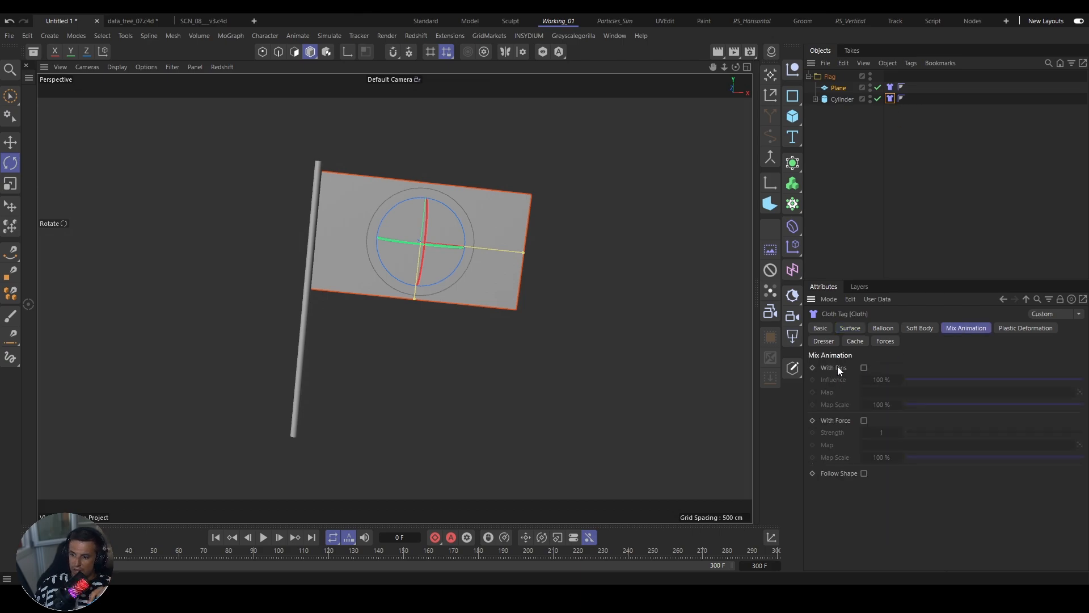
{"action": "left_click", "coordinate": [864, 368]}
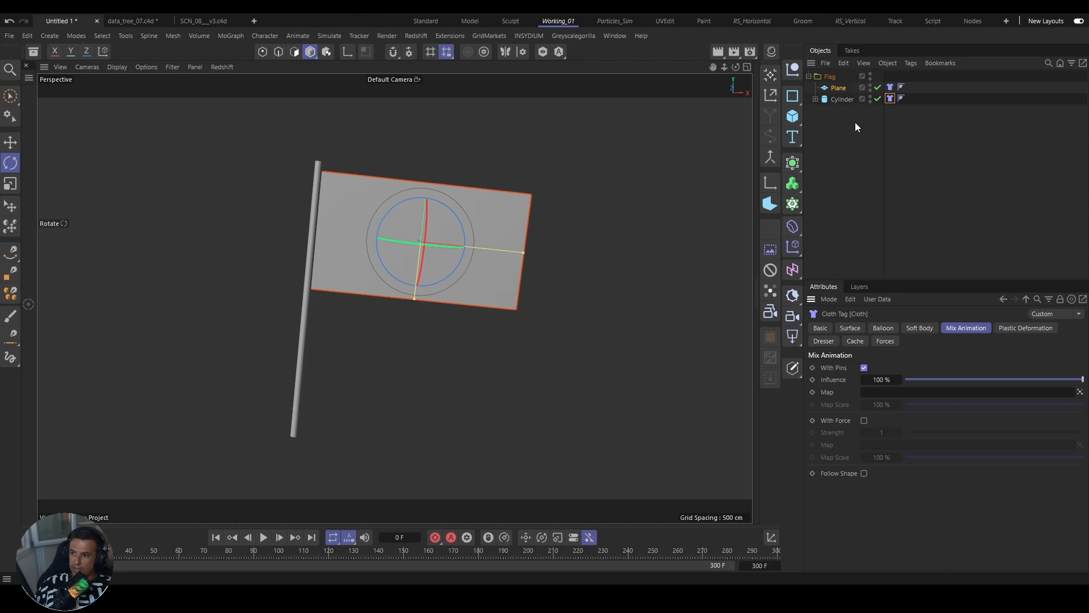
Step: Test the cloth simulation with the cylinder's pin influence at 100% and at 11%, and restore the influence to 100%
{"action": "left_click", "coordinate": [264, 538]}
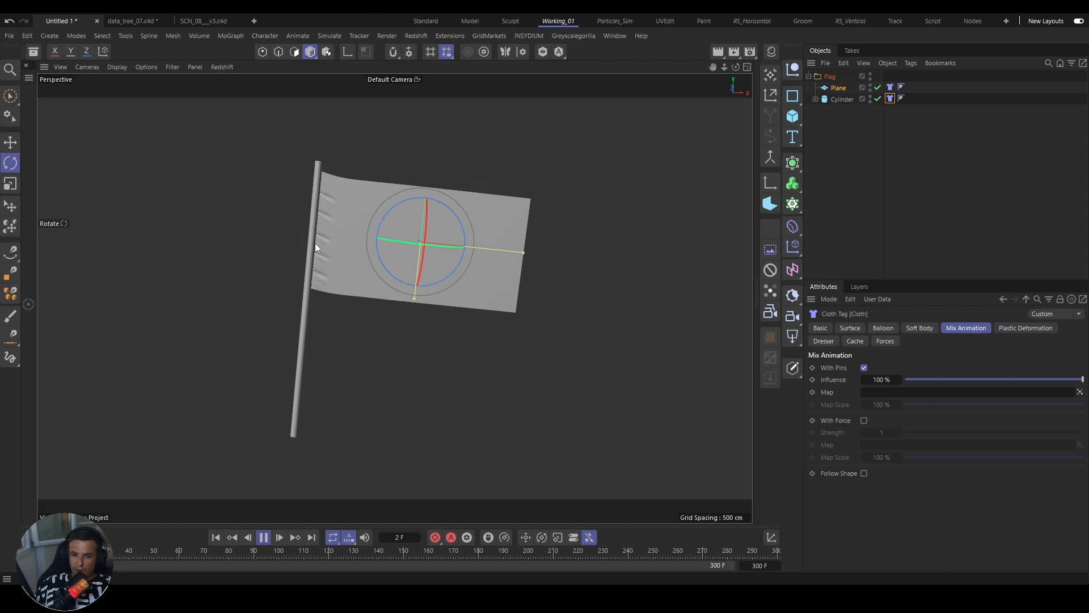
{"action": "left_click", "coordinate": [264, 537]}
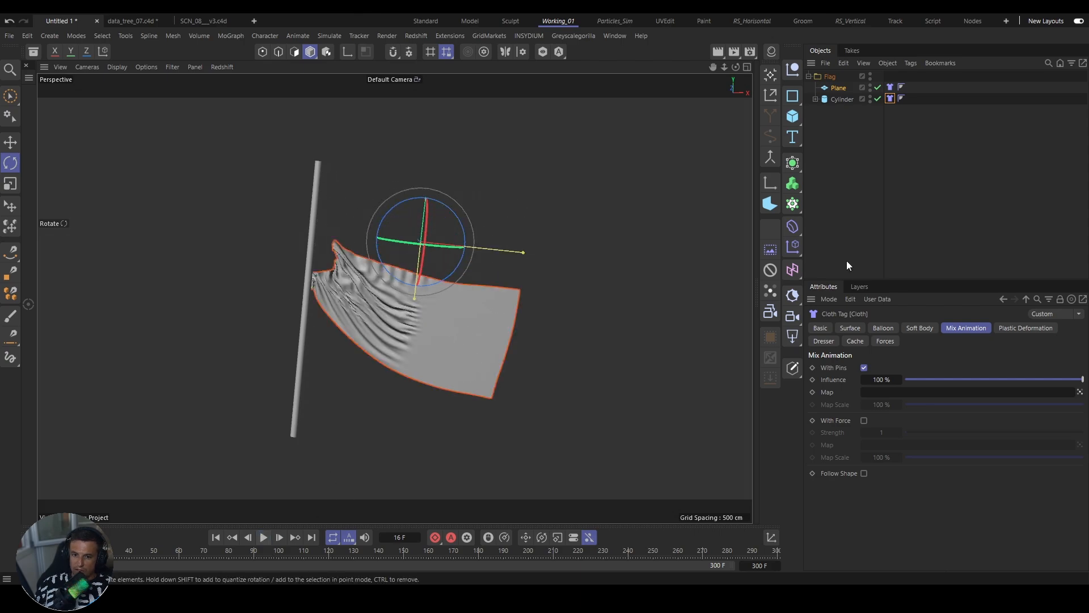
{"action": "left_click", "coordinate": [925, 379]}
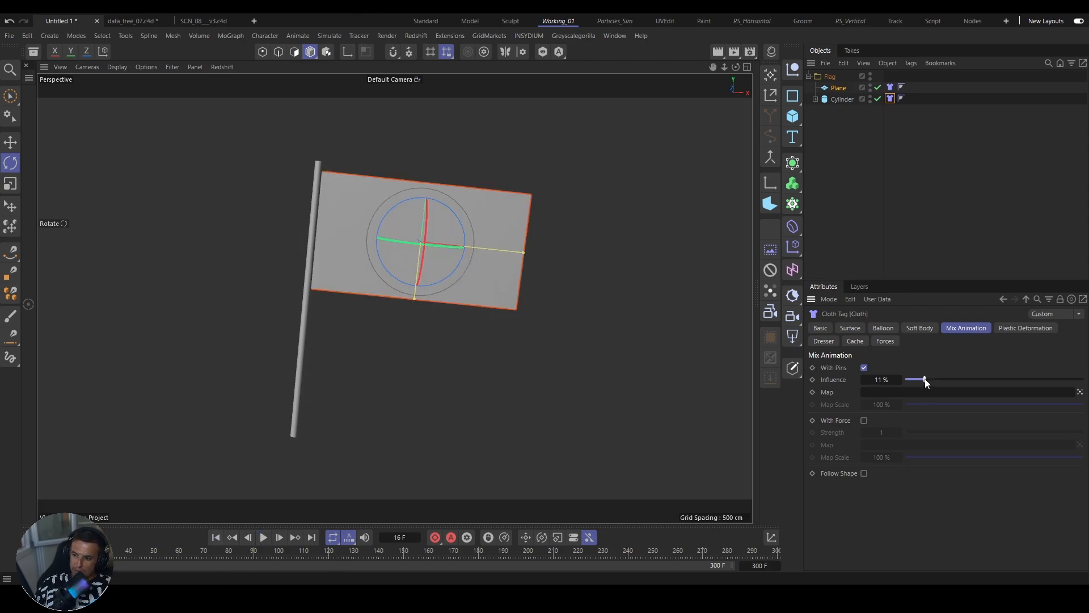
{"action": "left_click", "coordinate": [264, 537]}
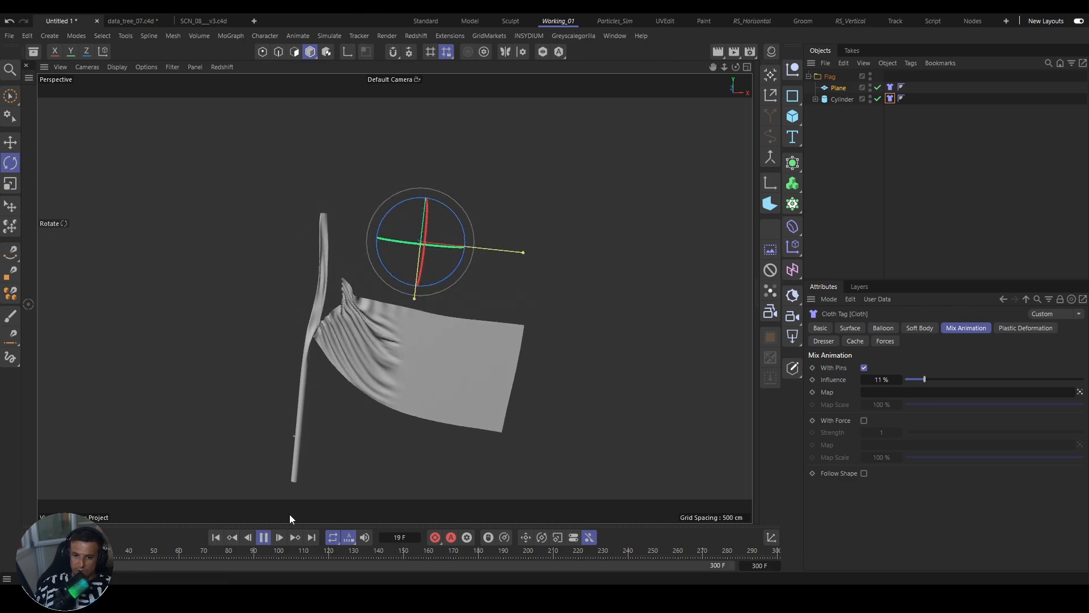
{"action": "left_click", "coordinate": [264, 537]}
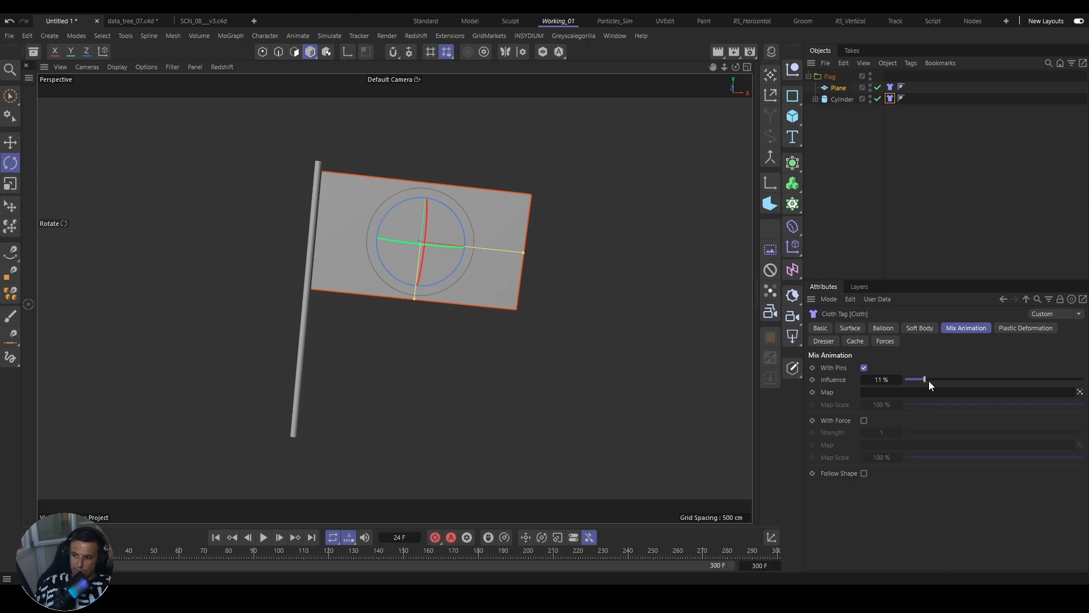
{"action": "left_click_drag", "start_coordinate": [924, 379], "coordinate": [1084, 380]}
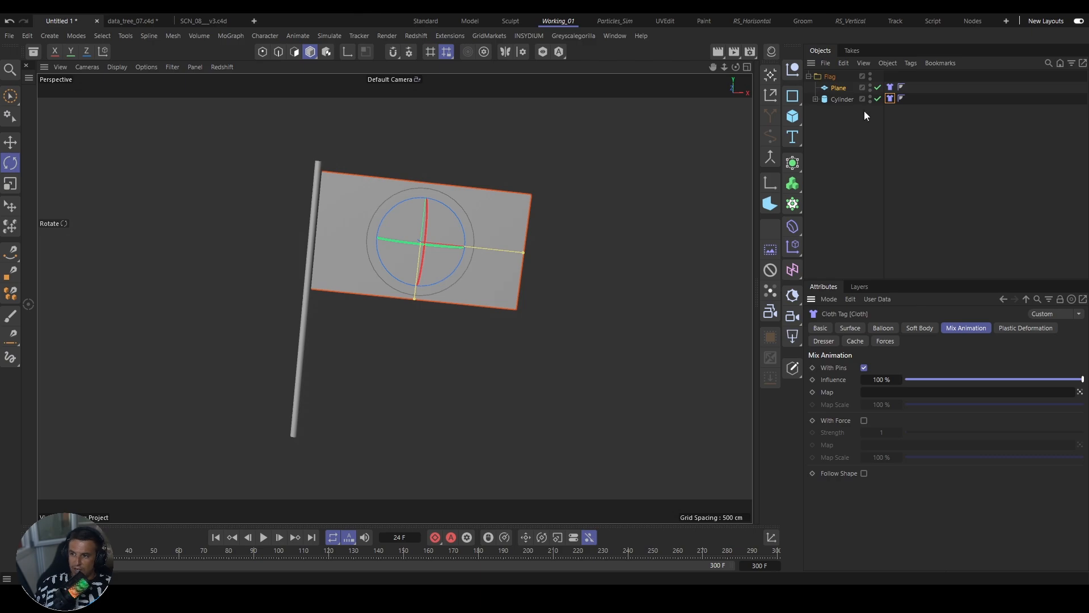
Step: Add a Connector simulation tag to the plane and enable Update Live for its connections
{"action": "left_click", "coordinate": [844, 90]}
{"action": "left_click", "coordinate": [911, 63]}
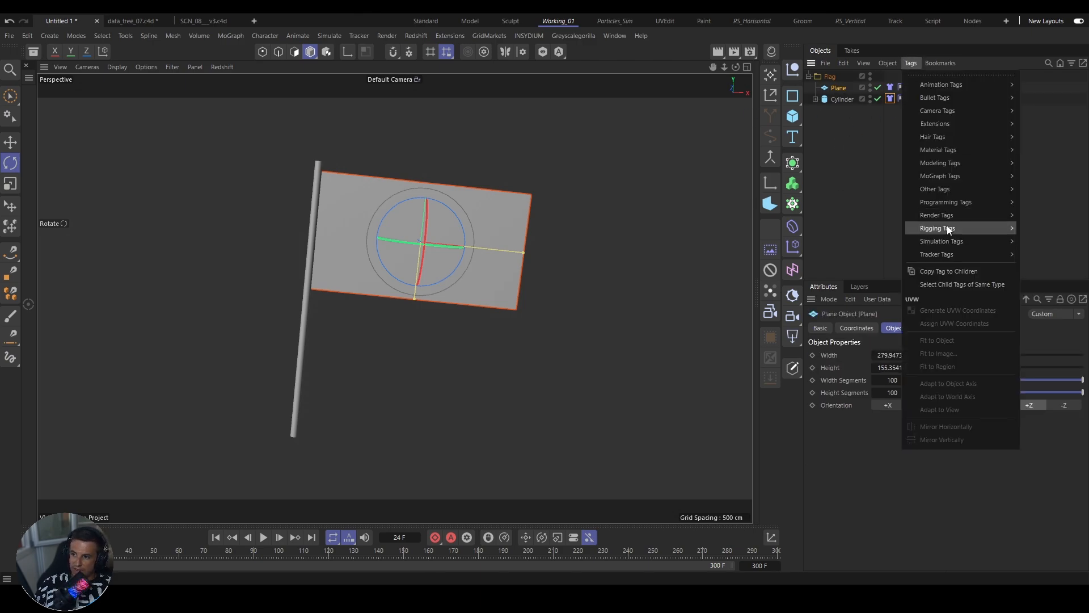
{"action": "mouse_move", "coordinate": [941, 243]}
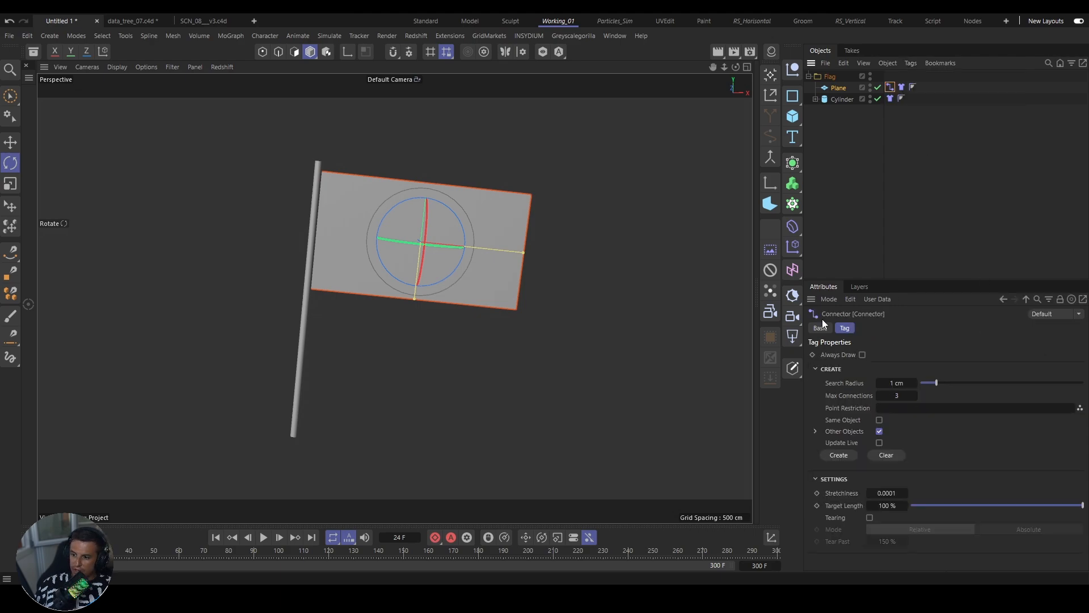
{"action": "left_click", "coordinate": [880, 442]}
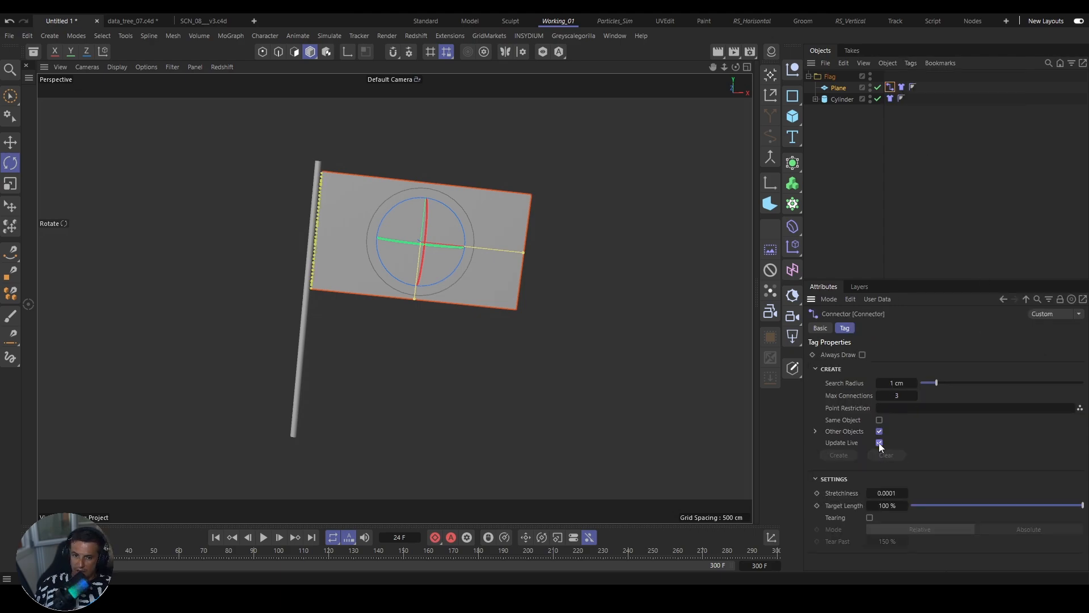
Step: Examine the connection points between the plane's edge and the pole up close in the perspective and front views
{"action": "scroll", "coordinate": [315, 234], "scroll_direction": "up", "scroll_amount": 4}
{"action": "scroll", "coordinate": [319, 250], "scroll_direction": "up", "scroll_amount": 5}
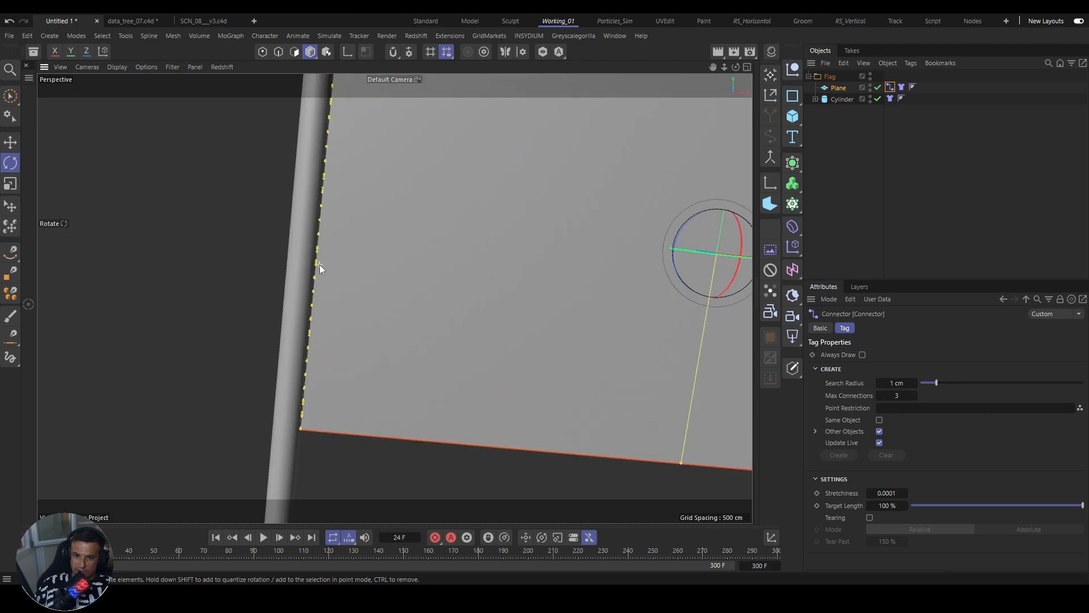
{"action": "middle_click", "coordinate": [308, 282]}
{"action": "middle_click", "coordinate": [408, 303]}
{"action": "scroll", "coordinate": [416, 254], "scroll_direction": "up", "scroll_amount": 6}
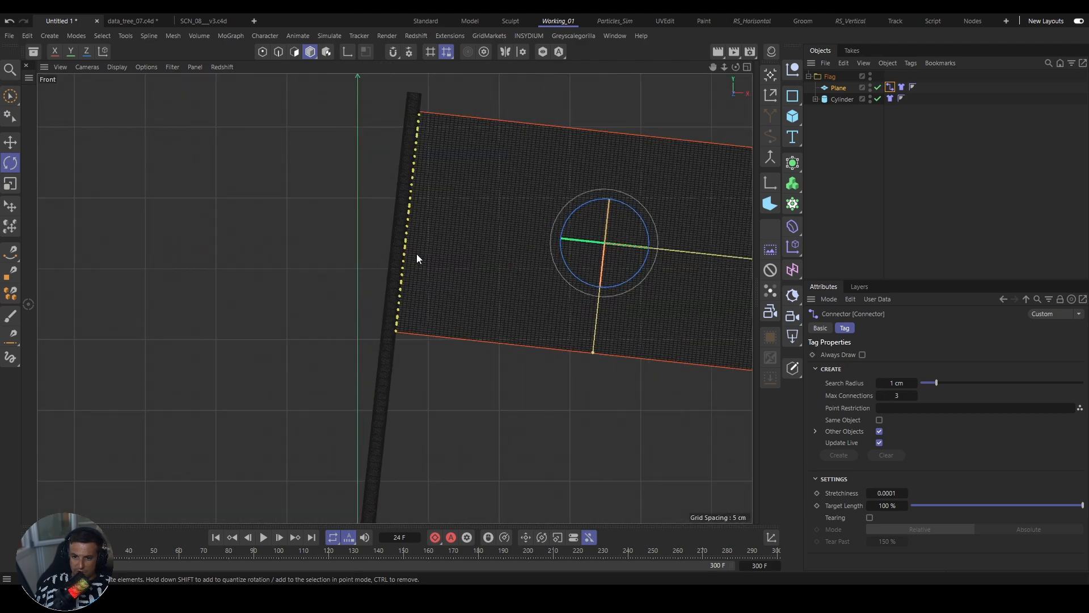
{"action": "scroll", "coordinate": [397, 282], "scroll_direction": "down", "scroll_amount": 6}
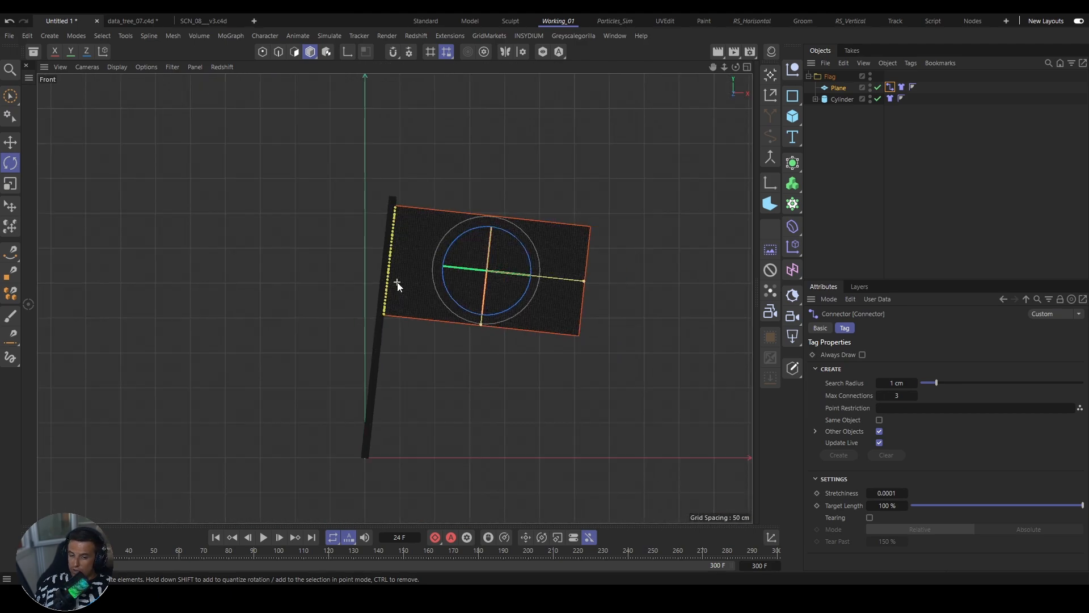
{"action": "middle_click", "coordinate": [392, 283]}
{"action": "middle_click", "coordinate": [239, 223]}
{"action": "scroll", "coordinate": [302, 259], "scroll_direction": "down", "scroll_amount": 5}
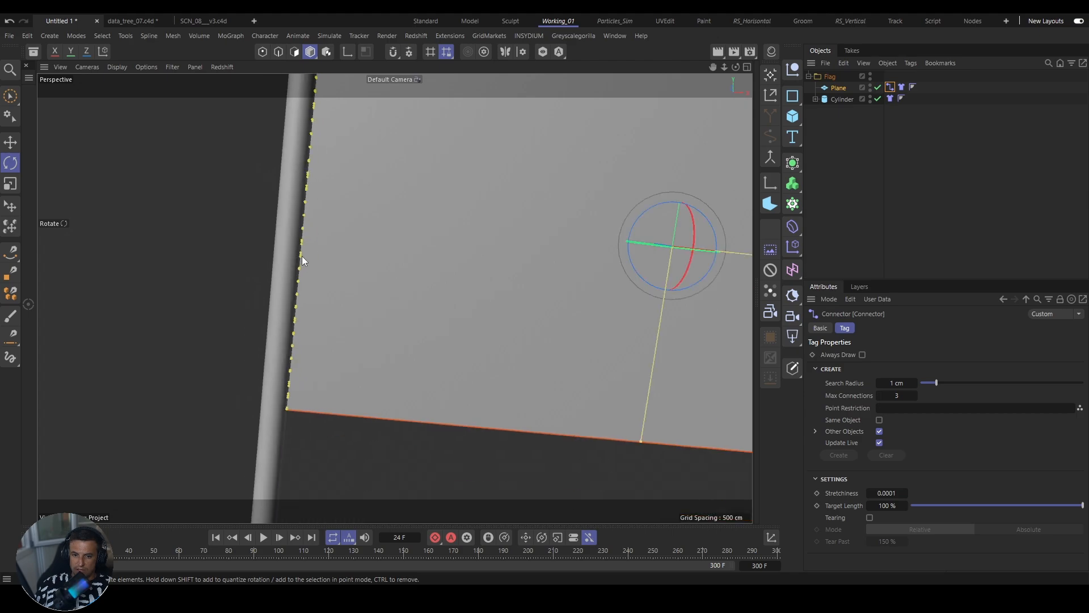
{"action": "scroll", "coordinate": [326, 249], "scroll_direction": "down", "scroll_amount": 2}
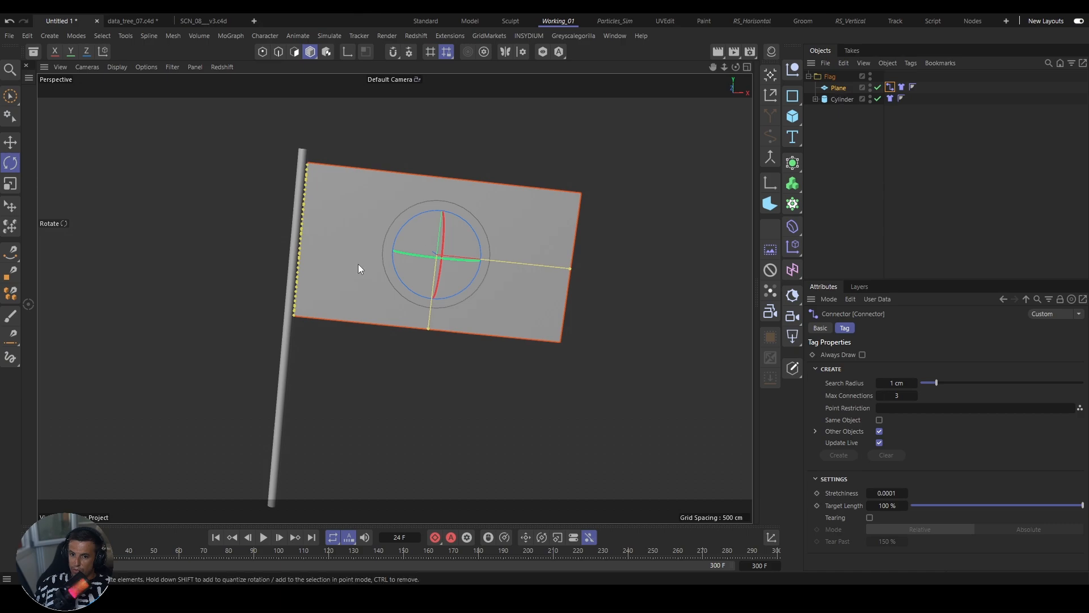
Step: Review the Dresser settings of the plane's Cloth tag and the plane's object properties, and clear the selection
{"action": "left_click", "coordinate": [902, 87]}
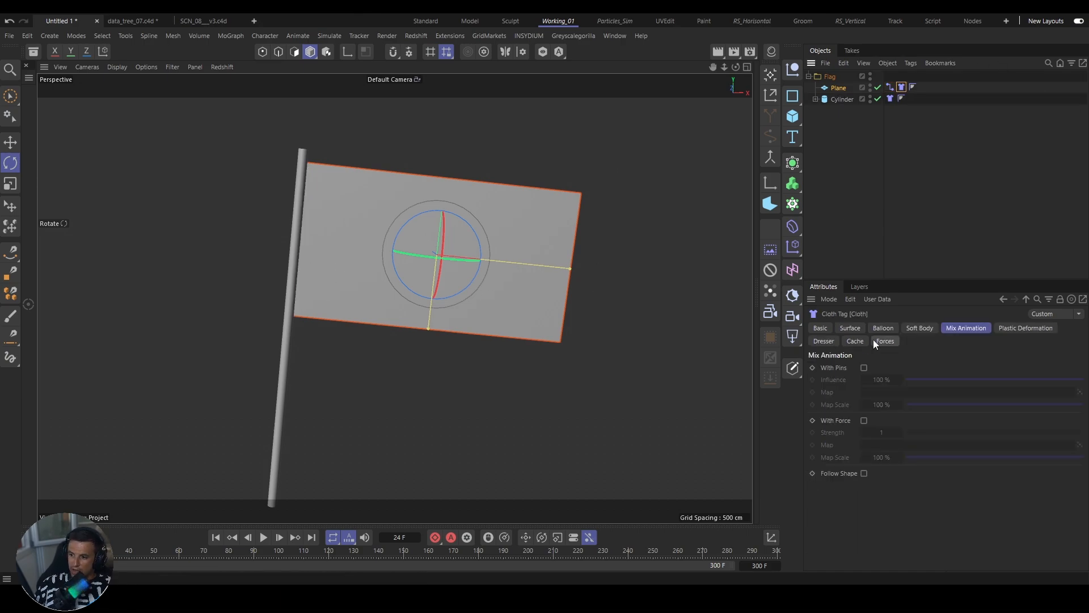
{"action": "left_click", "coordinate": [825, 342]}
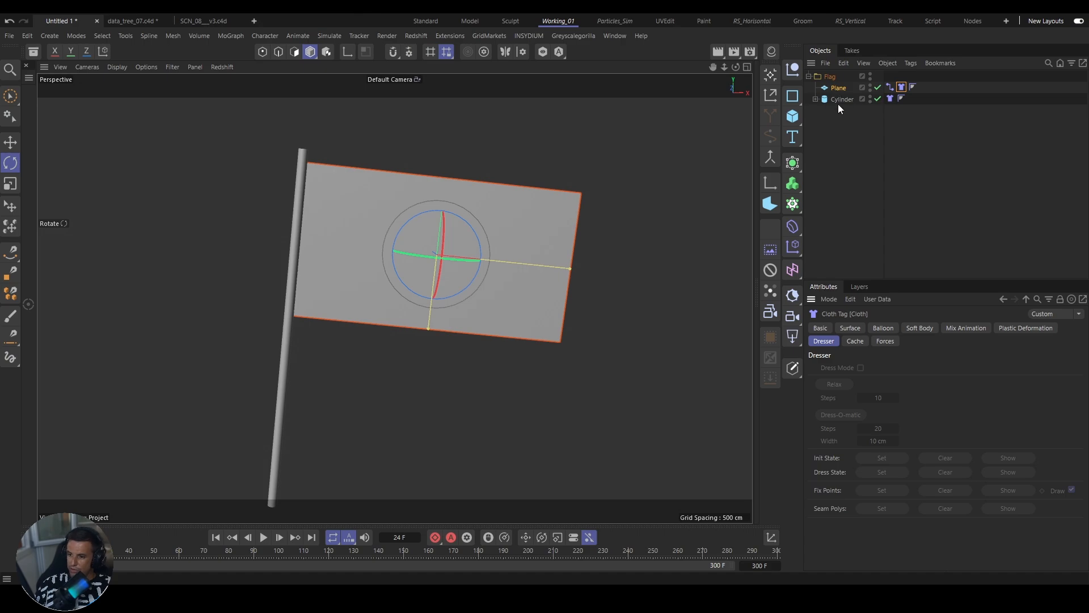
{"action": "left_click", "coordinate": [838, 89]}
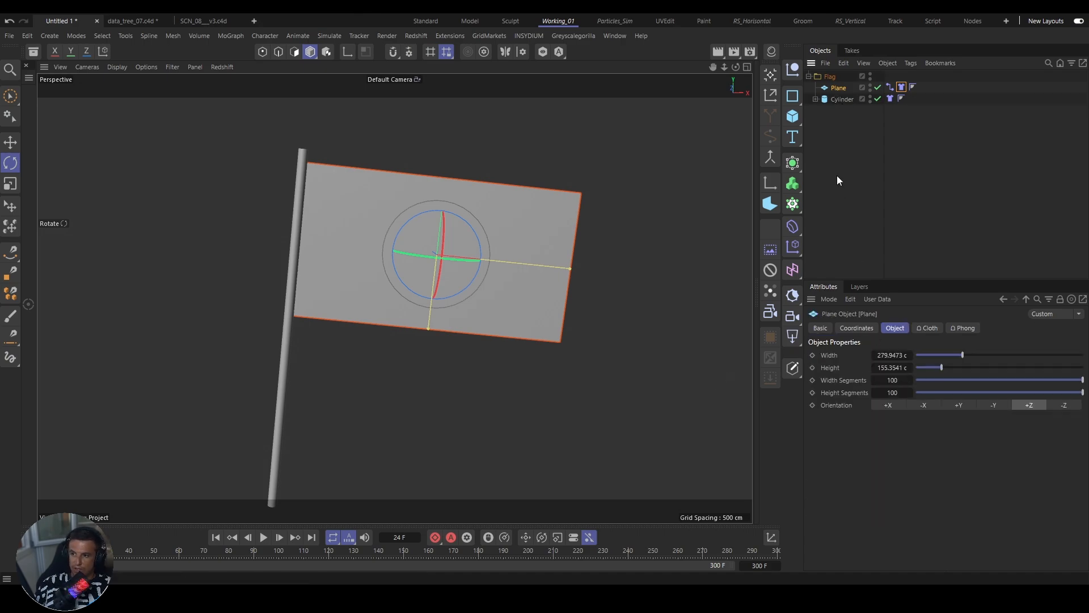
{"action": "left_click", "coordinate": [889, 88]}
{"action": "left_click", "coordinate": [832, 208]}
Step: Play the connected flag simulation from the first frame, stop it and rewind to the start
{"action": "scroll", "coordinate": [486, 274], "scroll_direction": "down", "scroll_amount": 3}
{"action": "middle_click_drag", "start_coordinate": [459, 303], "coordinate": [455, 263], "text": "alt"}
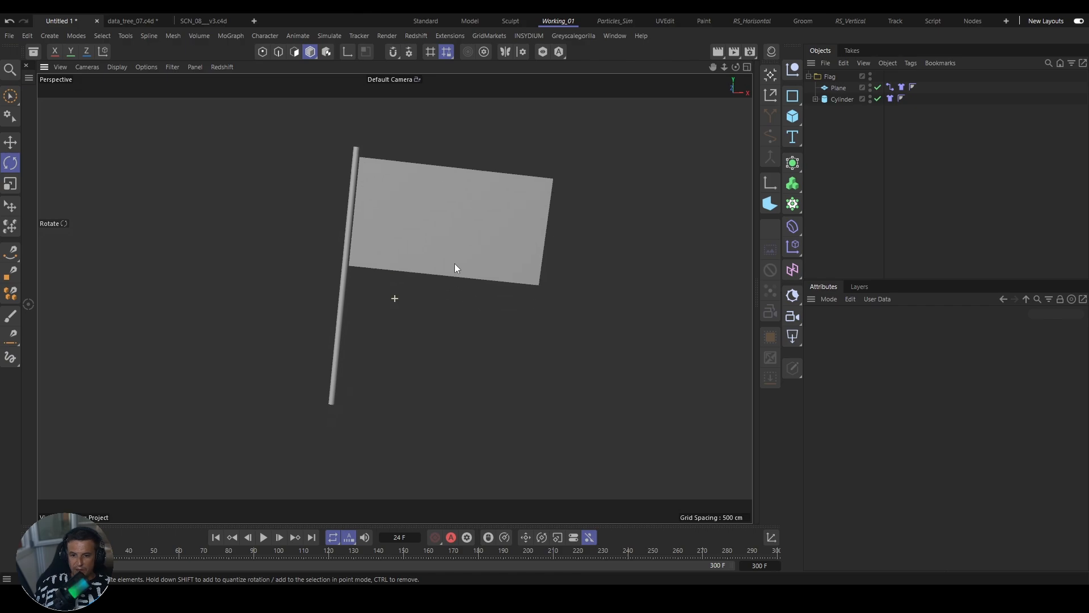
{"action": "left_click", "coordinate": [216, 537]}
{"action": "left_click", "coordinate": [263, 537]}
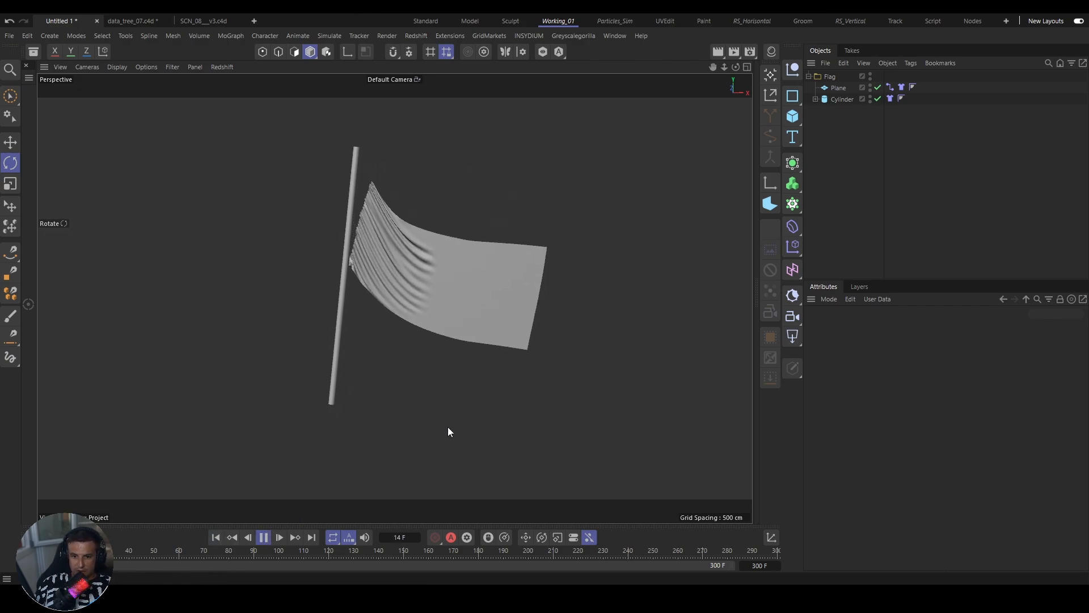
{"action": "left_click", "coordinate": [266, 540]}
{"action": "left_click", "coordinate": [217, 539]}
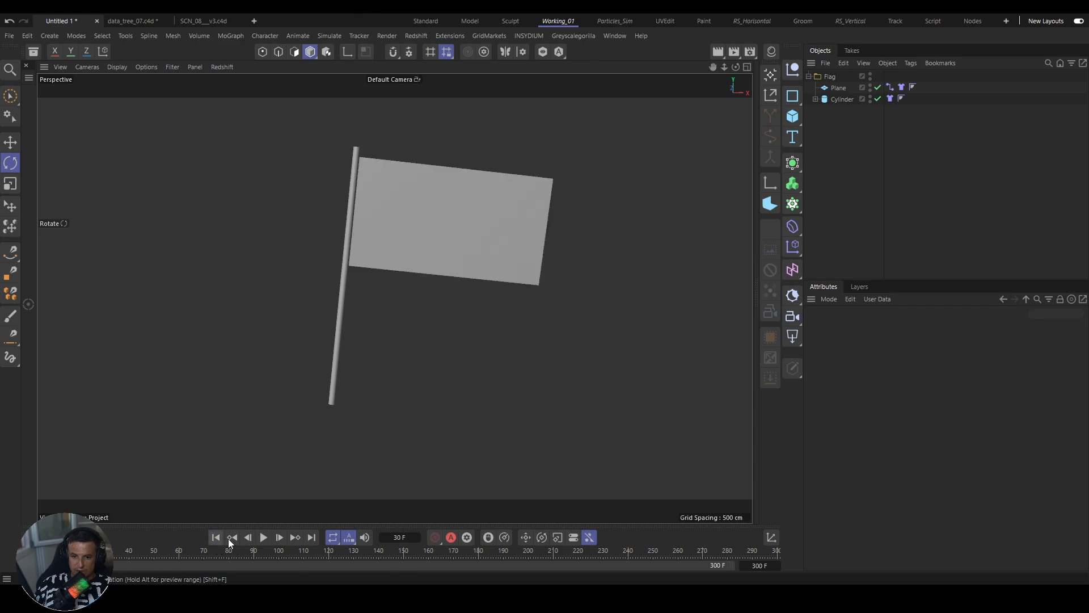
Step: Set the search radius of the plane's Connector tag to 5 cm
{"action": "left_click", "coordinate": [891, 87]}
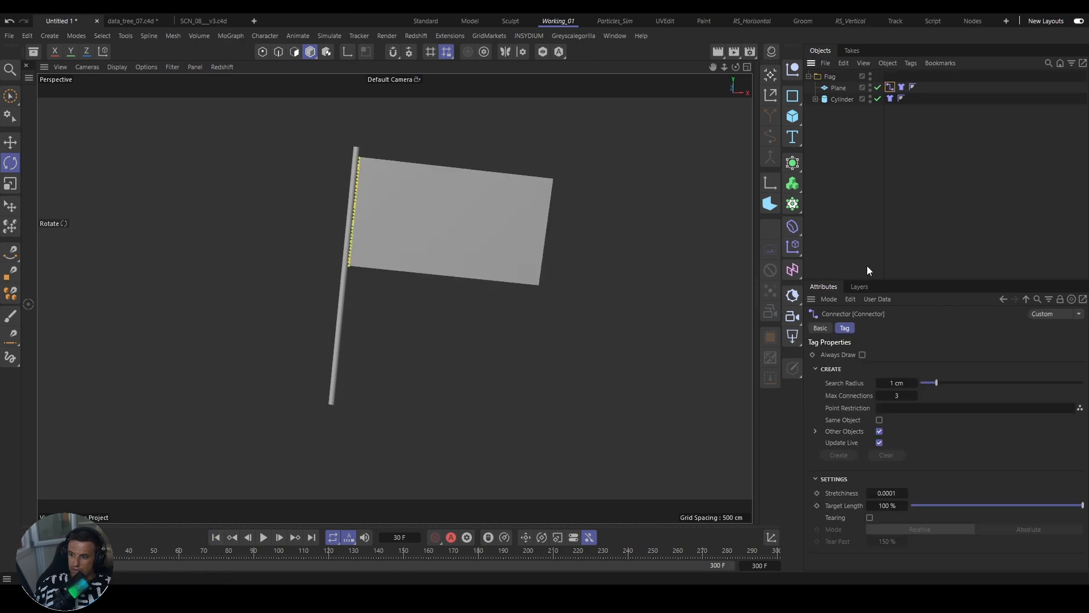
{"action": "double_click", "coordinate": [891, 385]}
{"action": "type", "text": "5"}
{"action": "key", "text": "Return"}
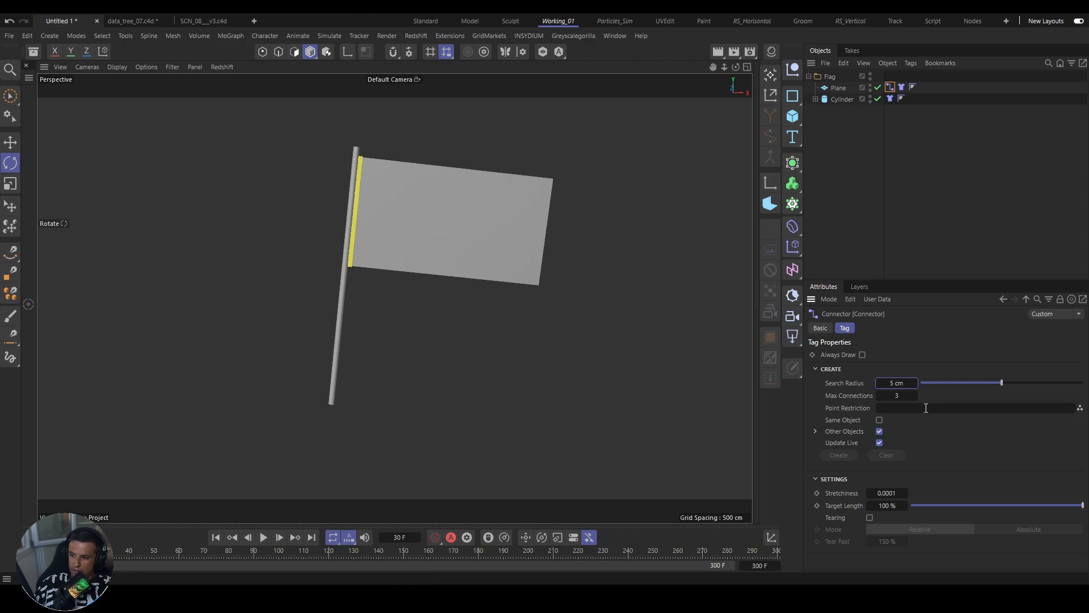
Step: Play the simulation from the first frame to check the wider connections, and rewind to the start
{"action": "left_click", "coordinate": [226, 533]}
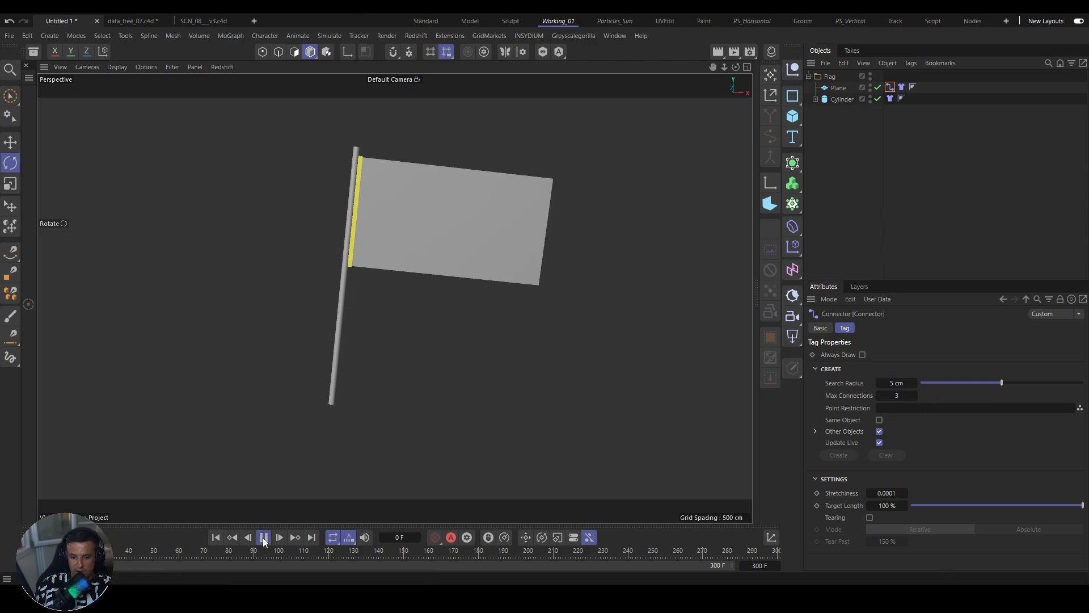
{"action": "key", "text": "F8"}
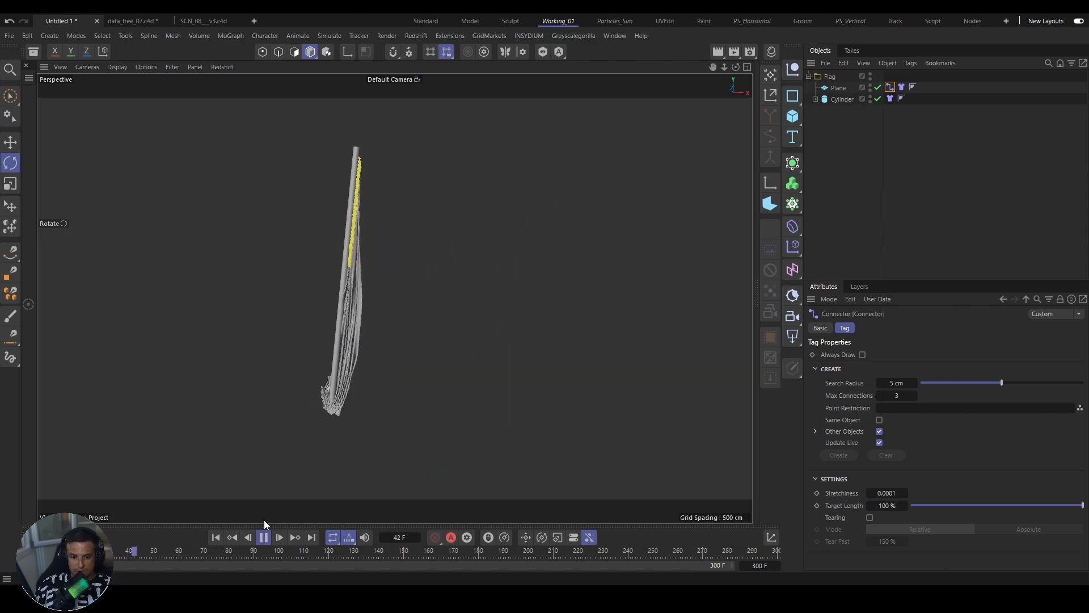
{"action": "left_click", "coordinate": [216, 539]}
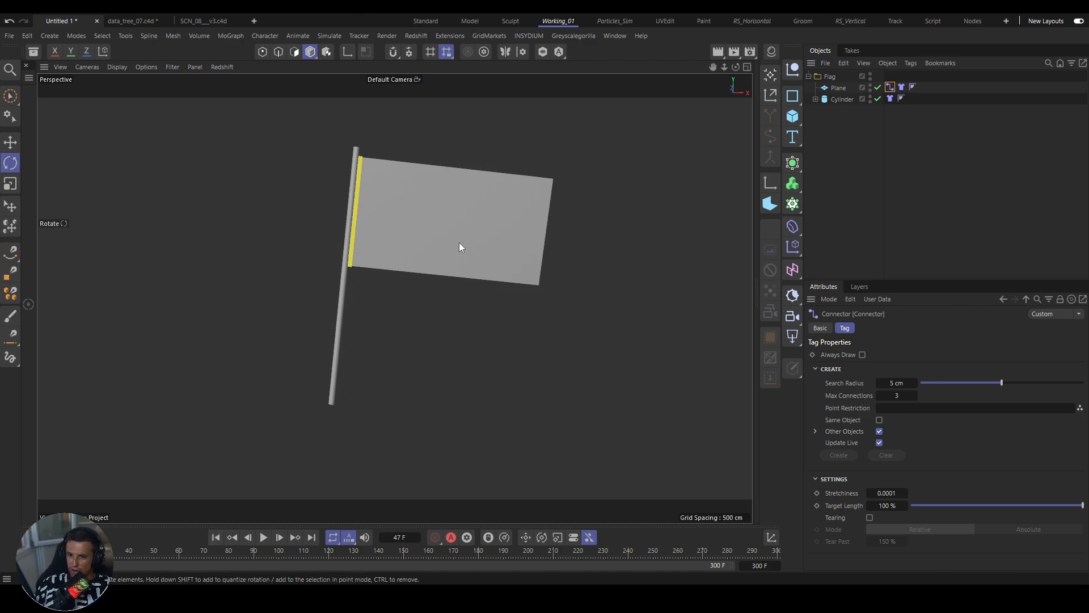
Step: Check the Surface settings of the plane's Cloth tag, and set the plane's width and height segments to 50 each
{"action": "left_click", "coordinate": [901, 87]}
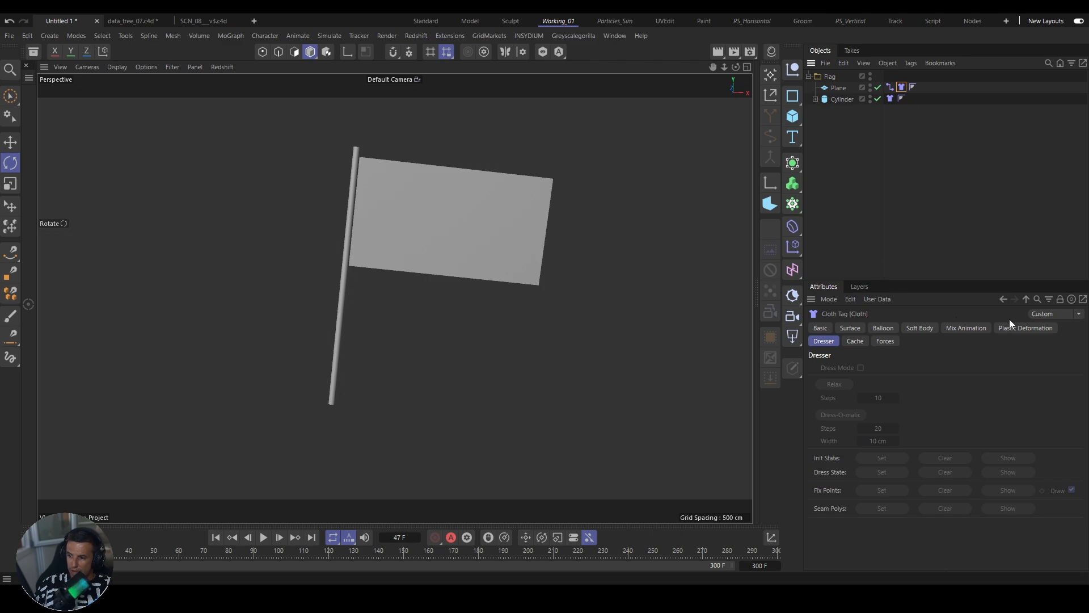
{"action": "left_click", "coordinate": [850, 329]}
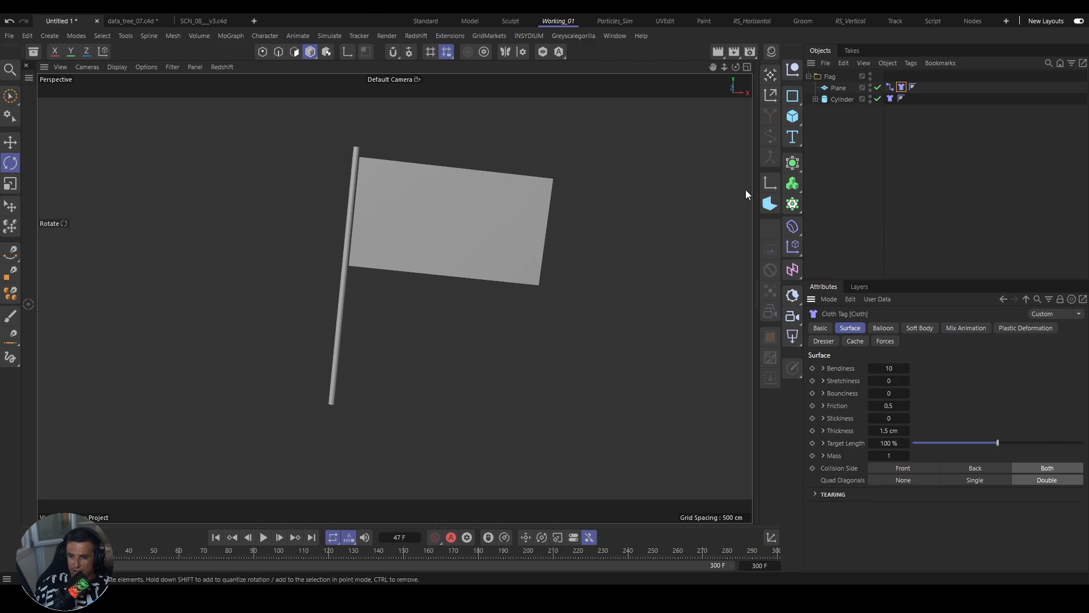
{"action": "left_click", "coordinate": [838, 88]}
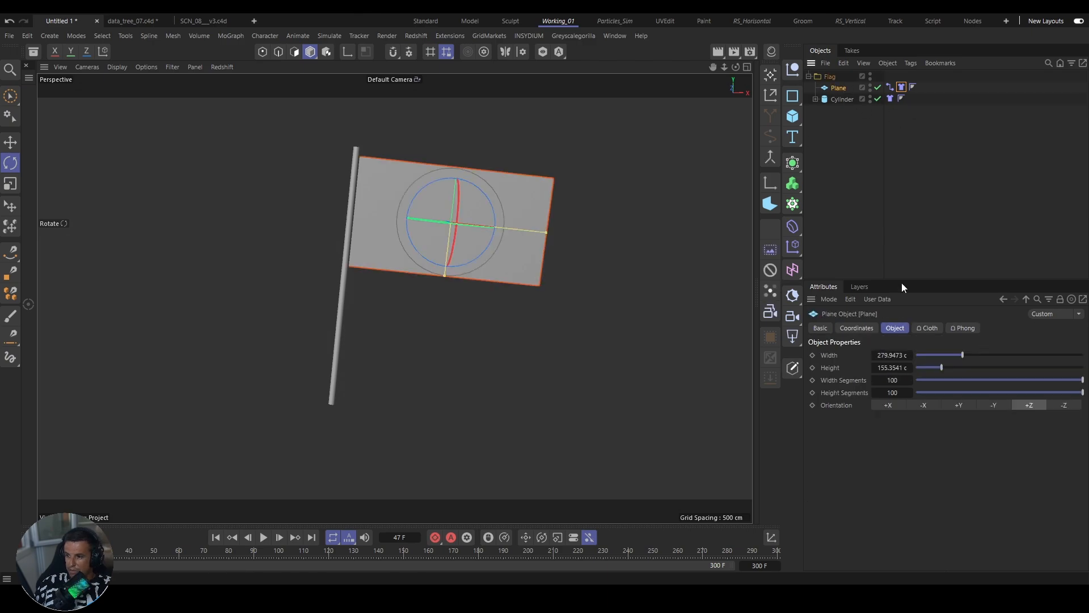
{"action": "left_click", "coordinate": [896, 380]}
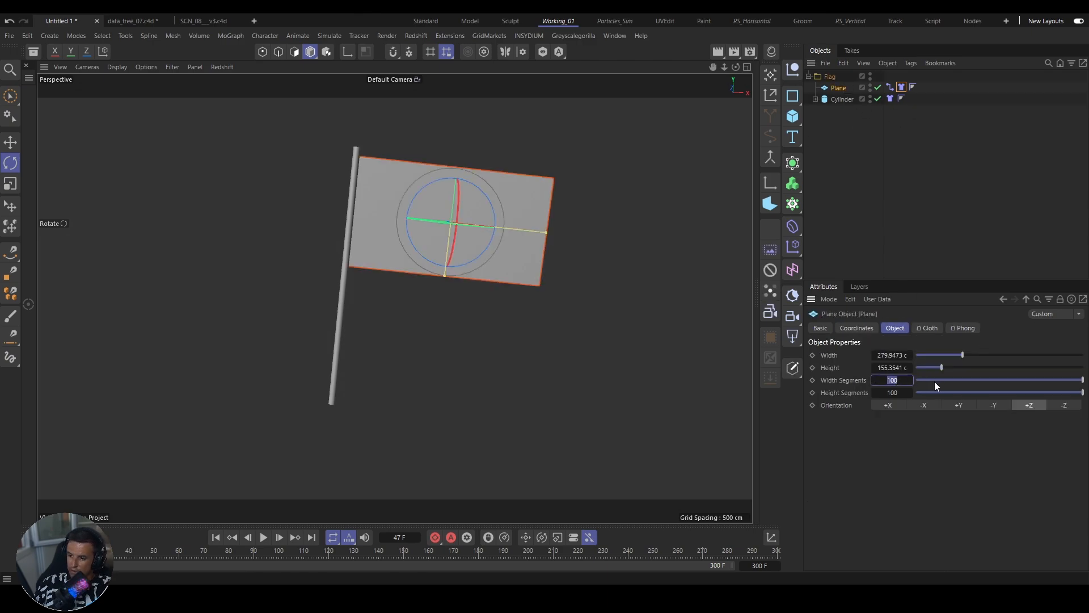
{"action": "type", "text": "50"}
{"action": "key", "text": "Tab"}
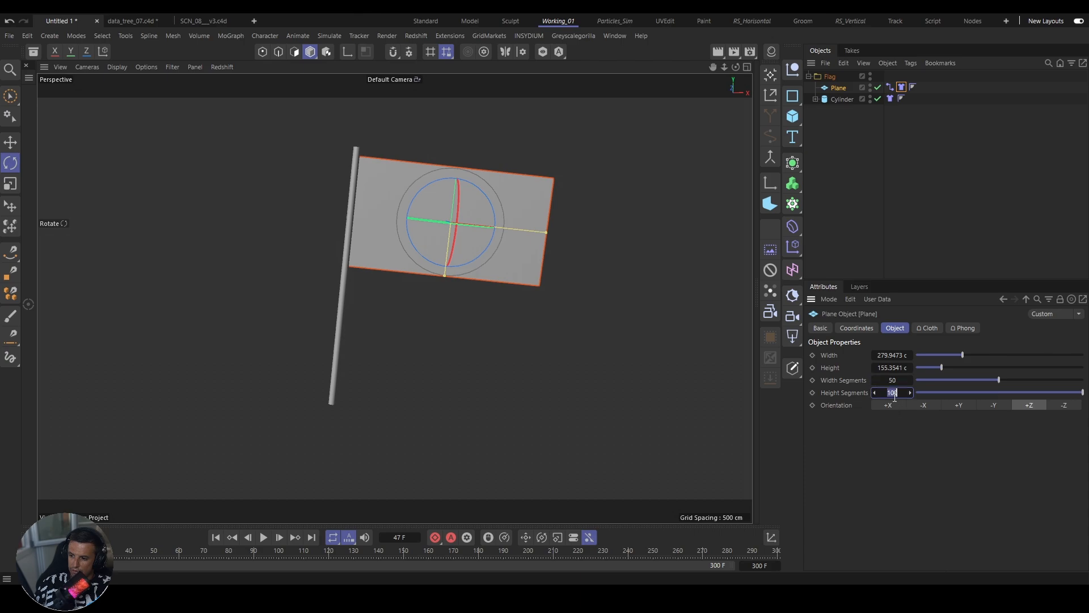
{"action": "type", "text": "50"}
{"action": "key", "text": "Return"}
Step: Play the flag simulation from the start with the reduced segments, stop it and rewind
{"action": "left_click", "coordinate": [216, 537]}
{"action": "left_click", "coordinate": [263, 537]}
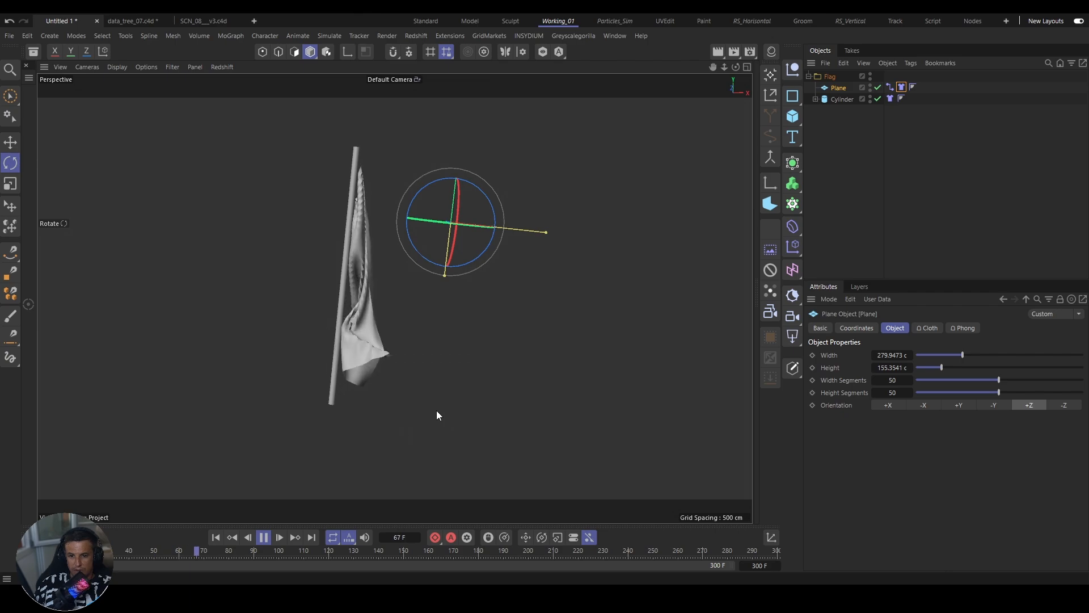
{"action": "left_click", "coordinate": [265, 537]}
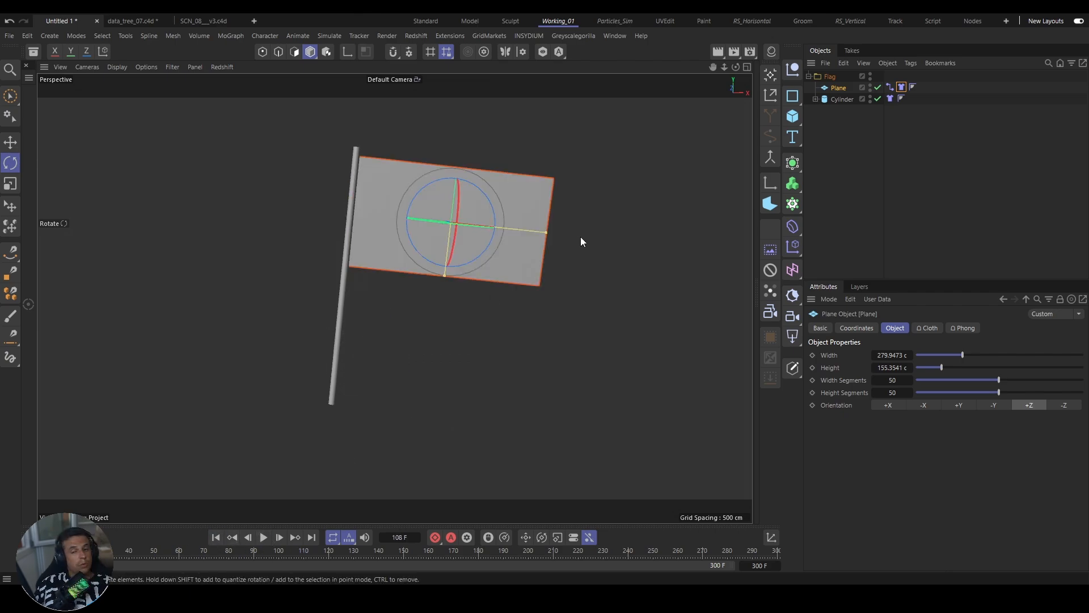
Step: Collapse the Flag group, add a Wind force and rotate it to blow from the pole along the flag, tilted slightly upward
{"action": "left_click", "coordinate": [809, 76]}
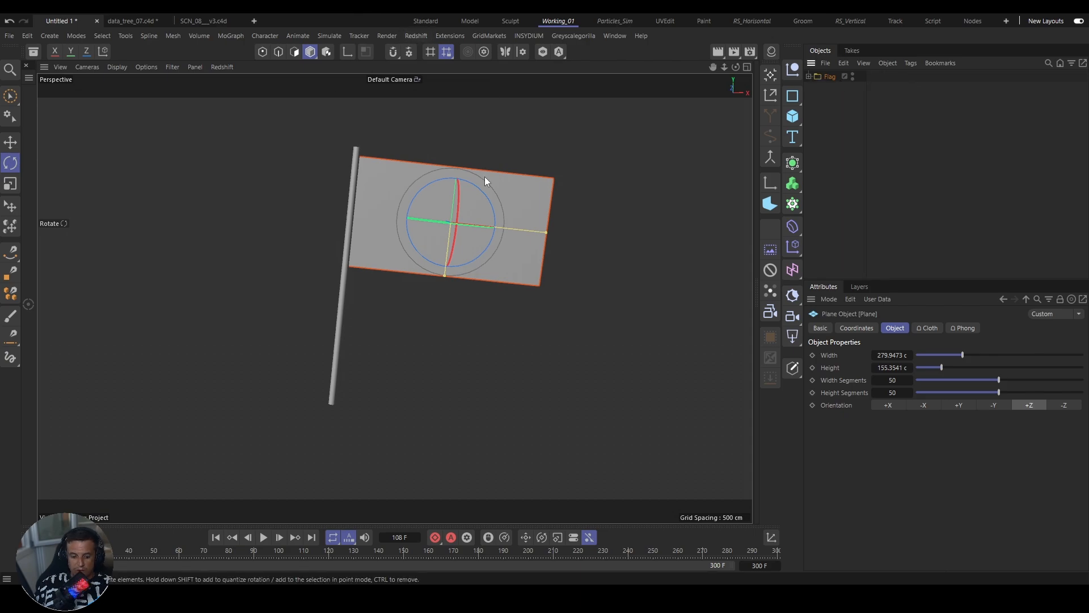
{"action": "key", "text": "shift+c"}
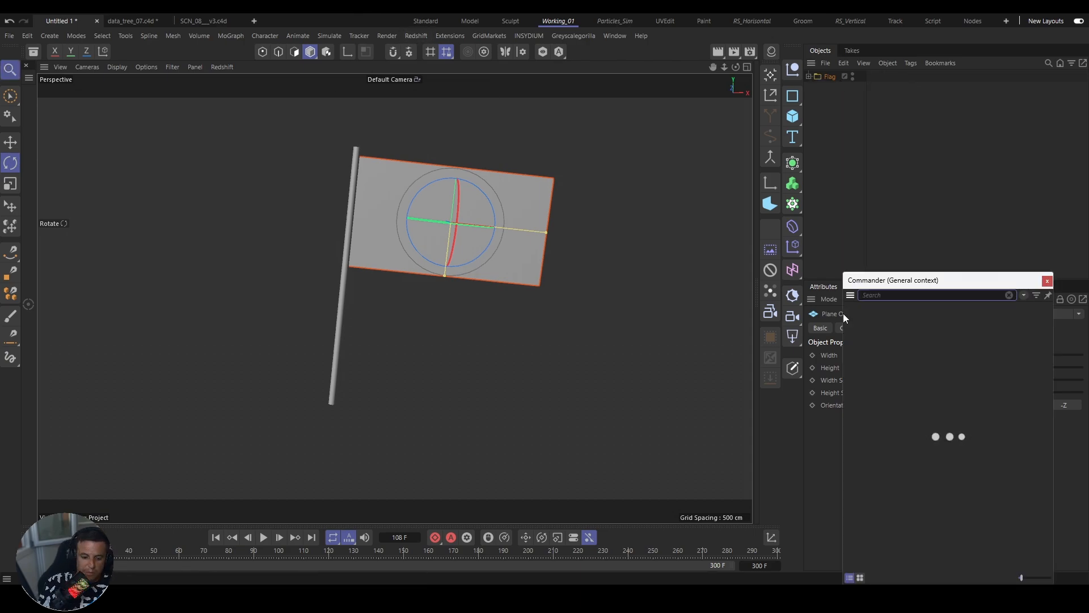
{"action": "type", "text": "wind"}
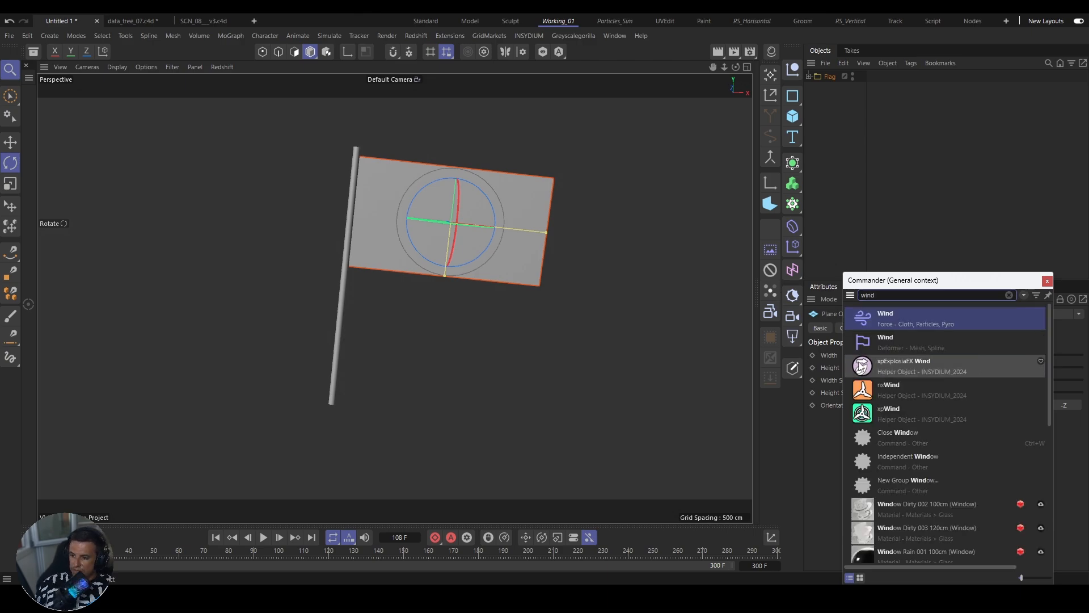
{"action": "left_click", "coordinate": [896, 315]}
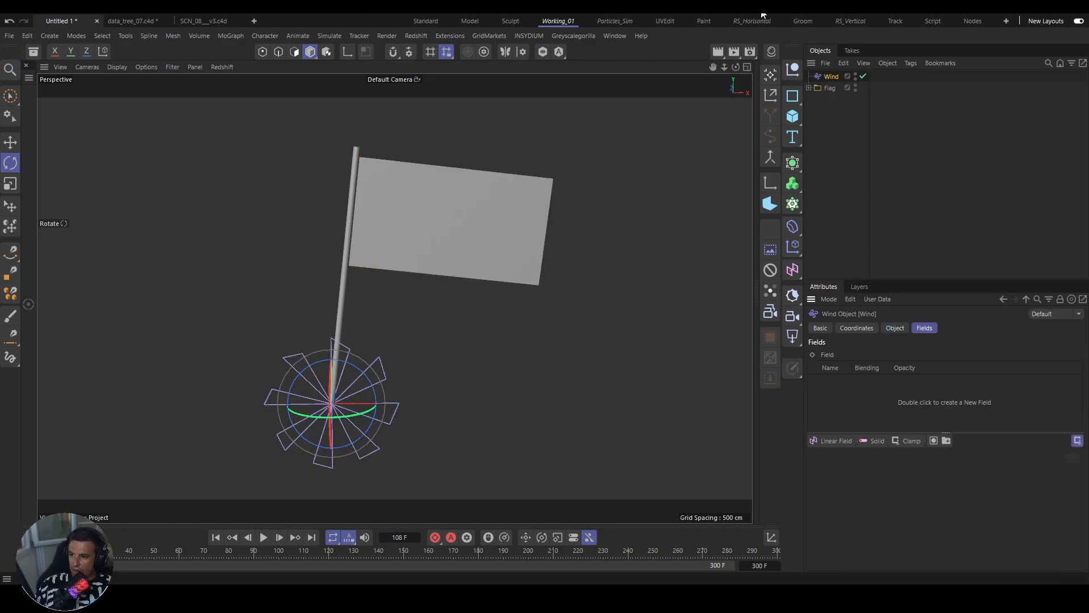
{"action": "left_click_drag", "start_coordinate": [333, 419], "coordinate": [243, 419]}
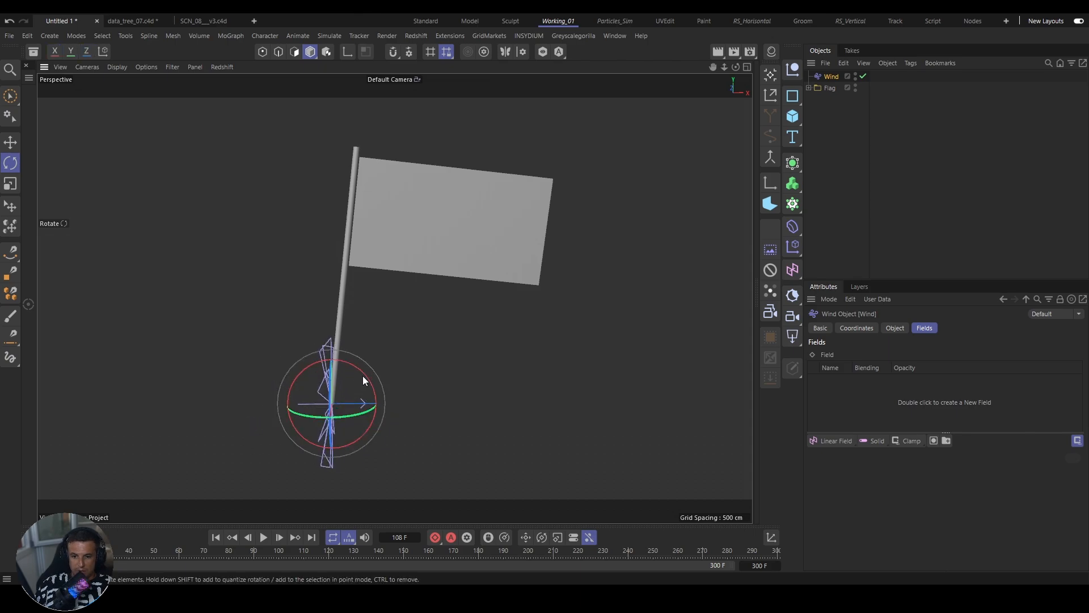
{"action": "left_click_drag", "start_coordinate": [363, 375], "coordinate": [358, 377]}
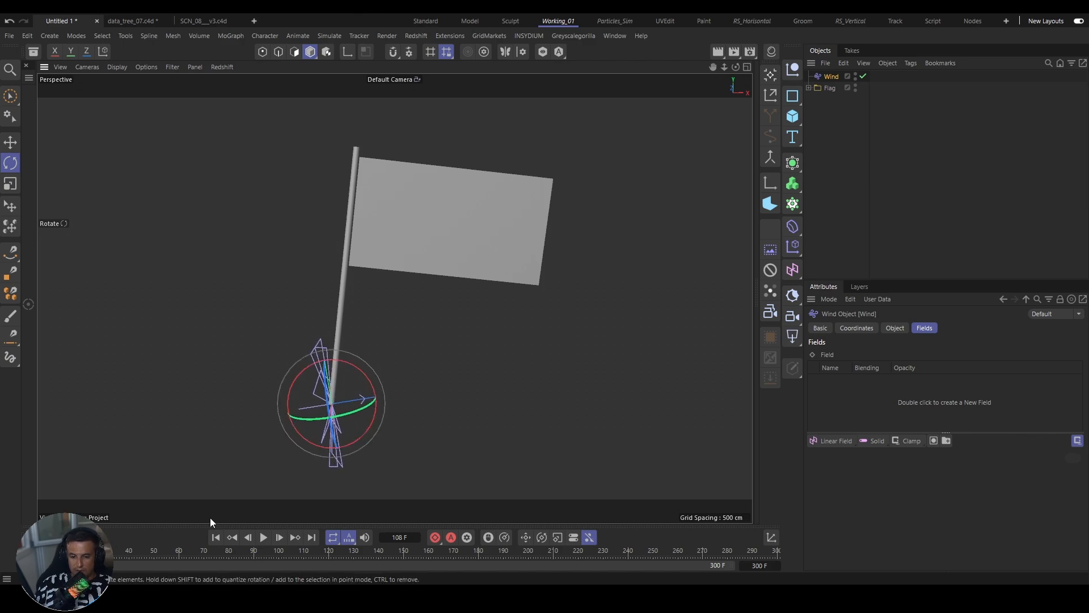
Step: Switch the Wind object's mode to Aerodynamics Wind and set its wind speed to 100 cm
{"action": "left_click", "coordinate": [898, 330]}
{"action": "left_click", "coordinate": [911, 404]}
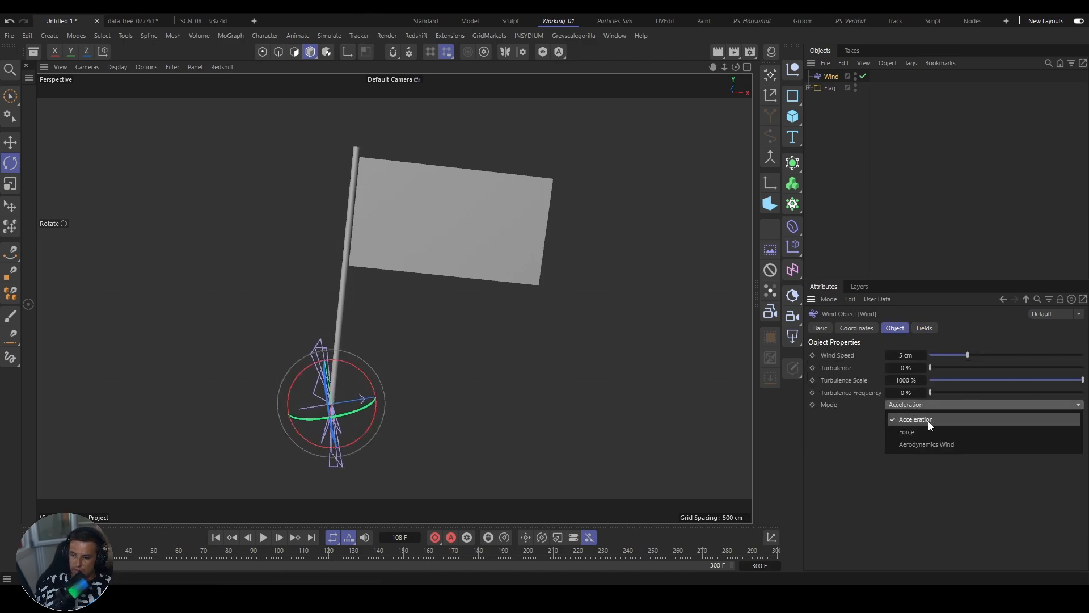
{"action": "left_click", "coordinate": [931, 444]}
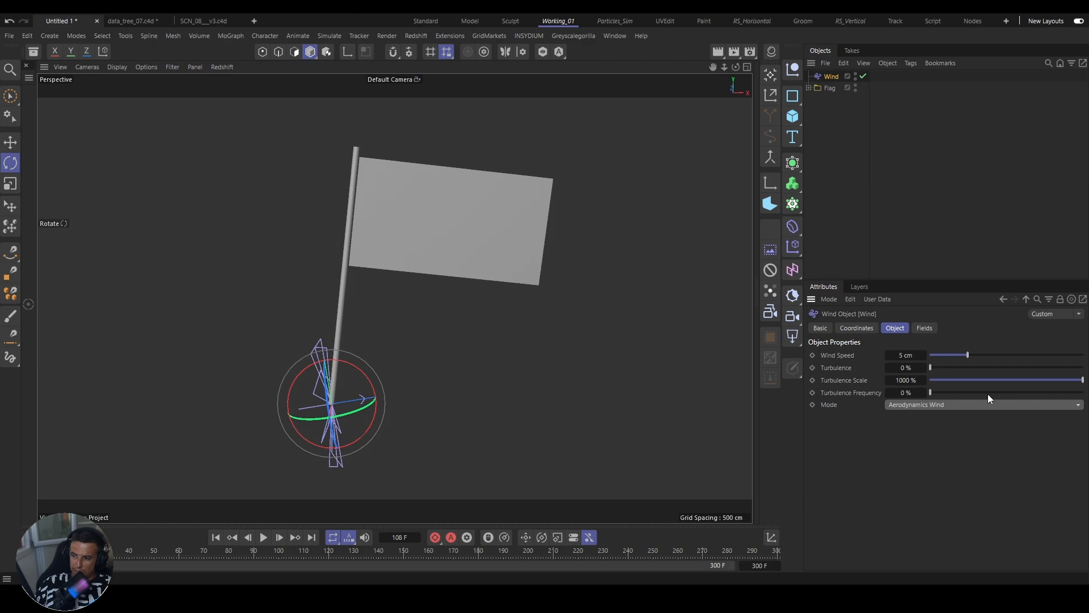
{"action": "left_click", "coordinate": [897, 359]}
{"action": "type", "text": "100"}
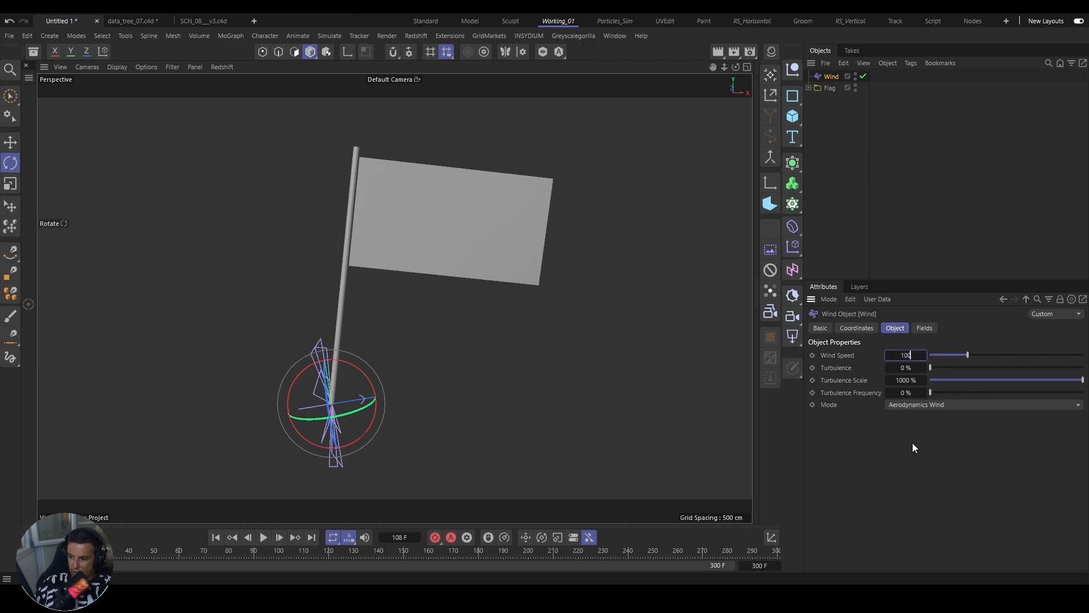
{"action": "key", "text": "Return"}
Step: Set the Wind object's turbulence to 25% and its turbulence frequency to 25%
{"action": "left_click", "coordinate": [904, 368]}
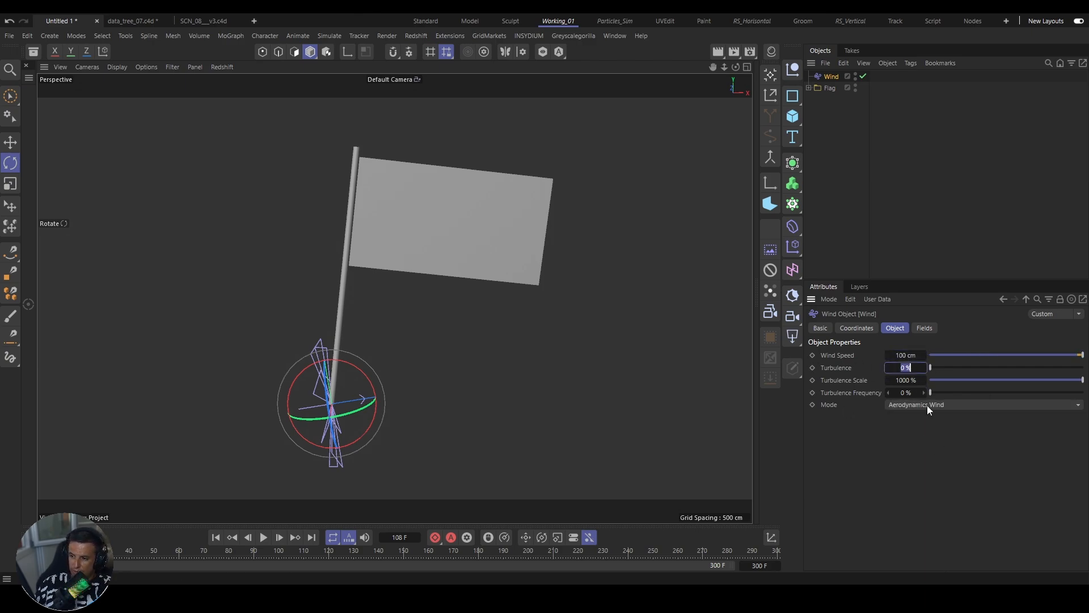
{"action": "type", "text": "25"}
{"action": "key", "text": "Return"}
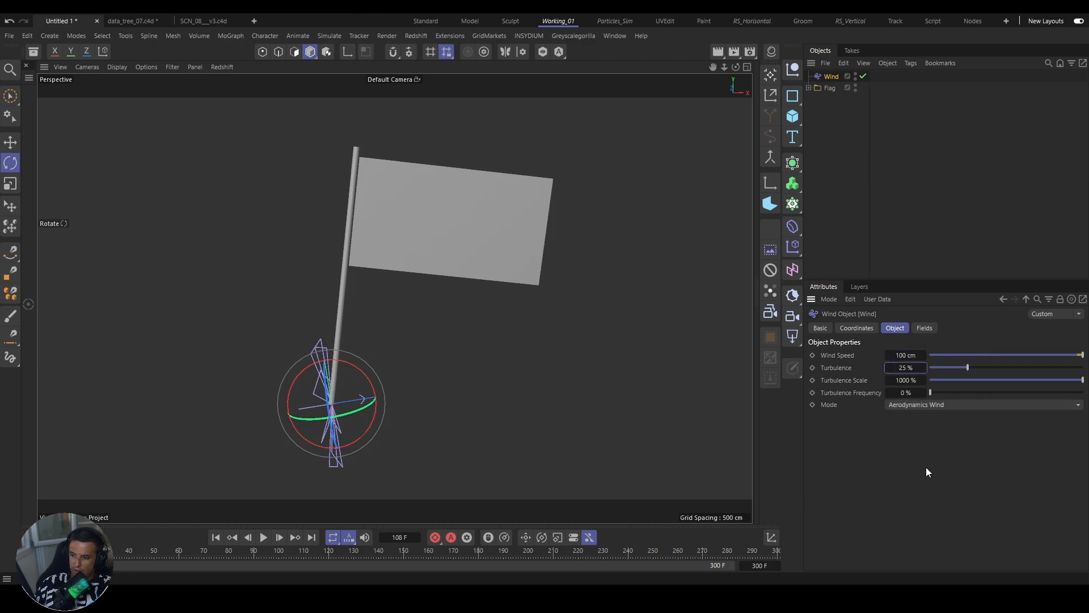
{"action": "left_click", "coordinate": [906, 393]}
{"action": "type", "text": "25"}
{"action": "key", "text": "Return"}
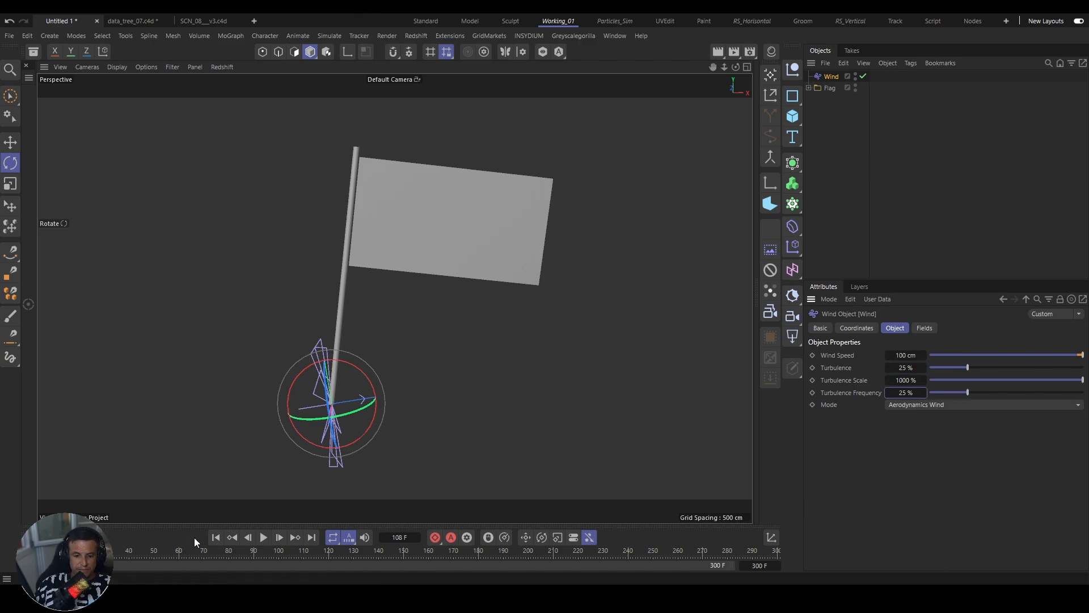
Step: Play the simulation to see how the wind moves the flag, stop it and rewind to the start
{"action": "left_click", "coordinate": [263, 537]}
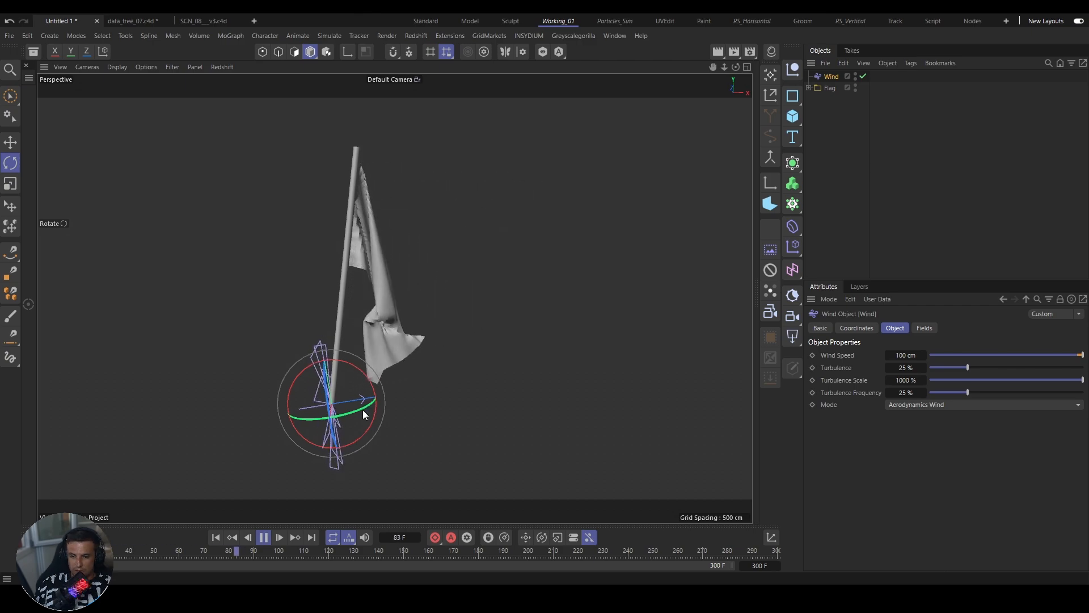
{"action": "left_click", "coordinate": [263, 538]}
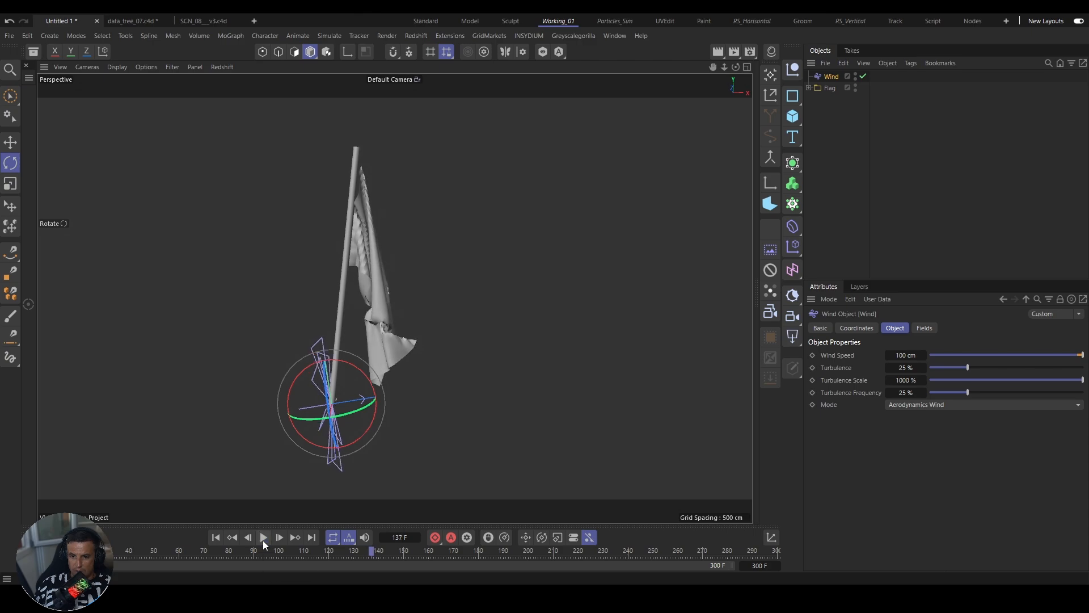
{"action": "left_click", "coordinate": [217, 543]}
Step: Set the wind speed to 200 cm, play the simulation to check the stronger wind, and rewind to the start
{"action": "double_click", "coordinate": [908, 355]}
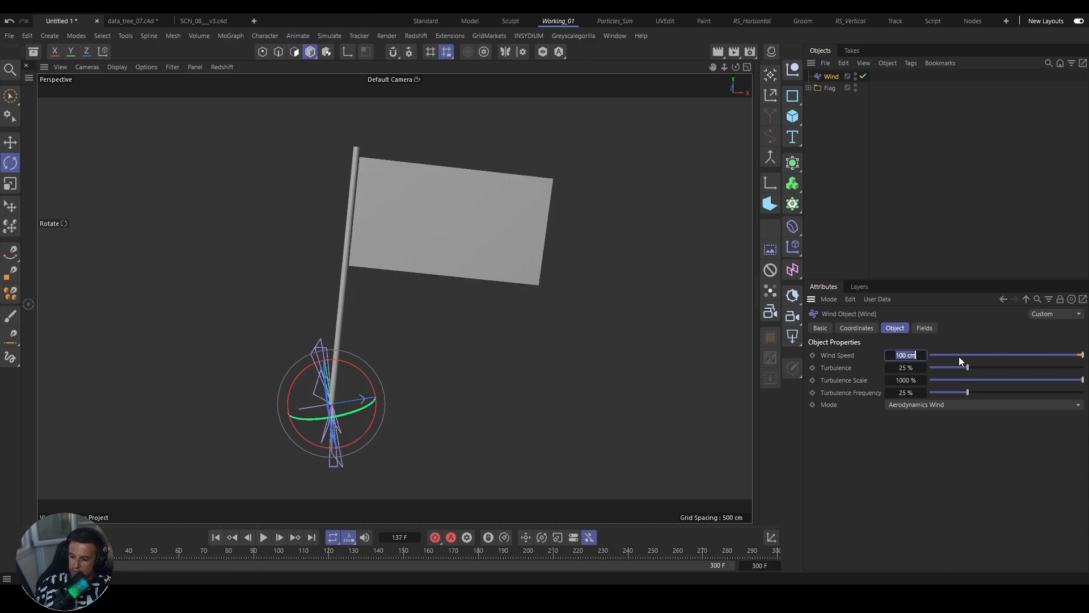
{"action": "type", "text": "200"}
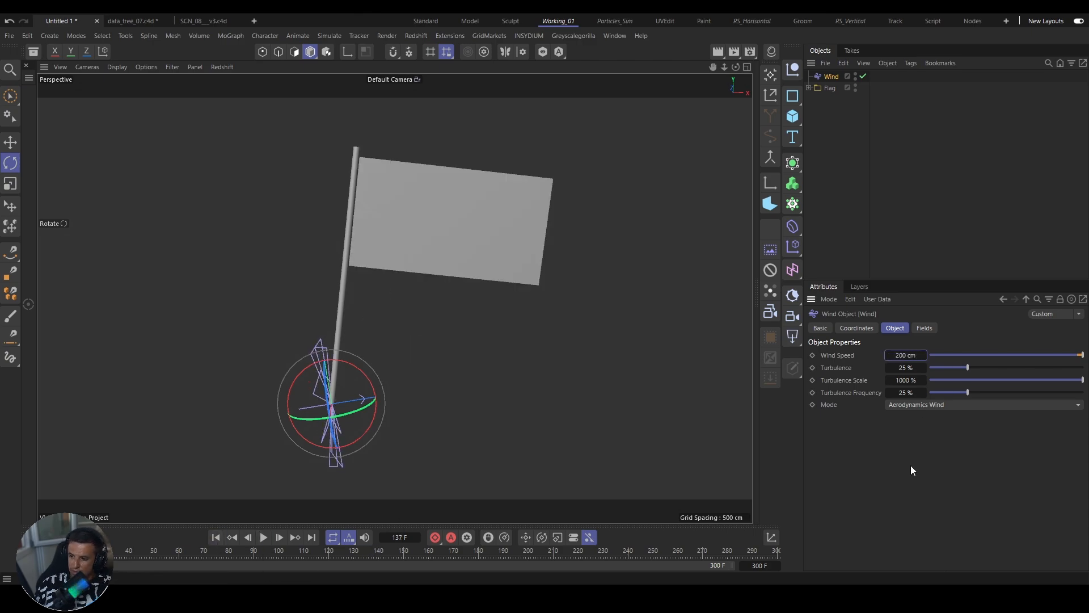
{"action": "left_click", "coordinate": [263, 538]}
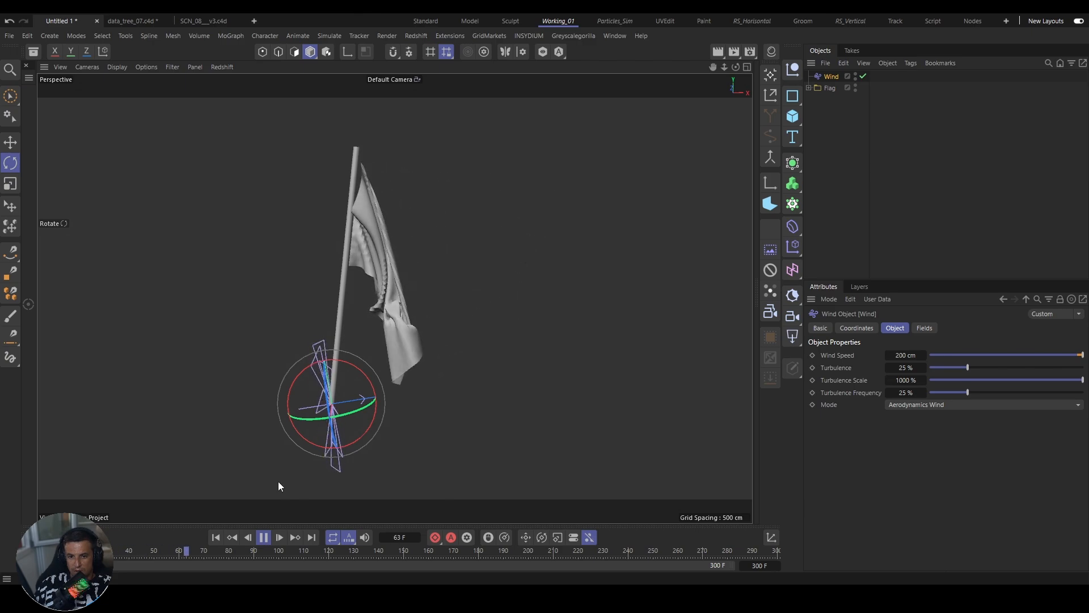
{"action": "left_click", "coordinate": [263, 538]}
{"action": "left_click", "coordinate": [216, 539]}
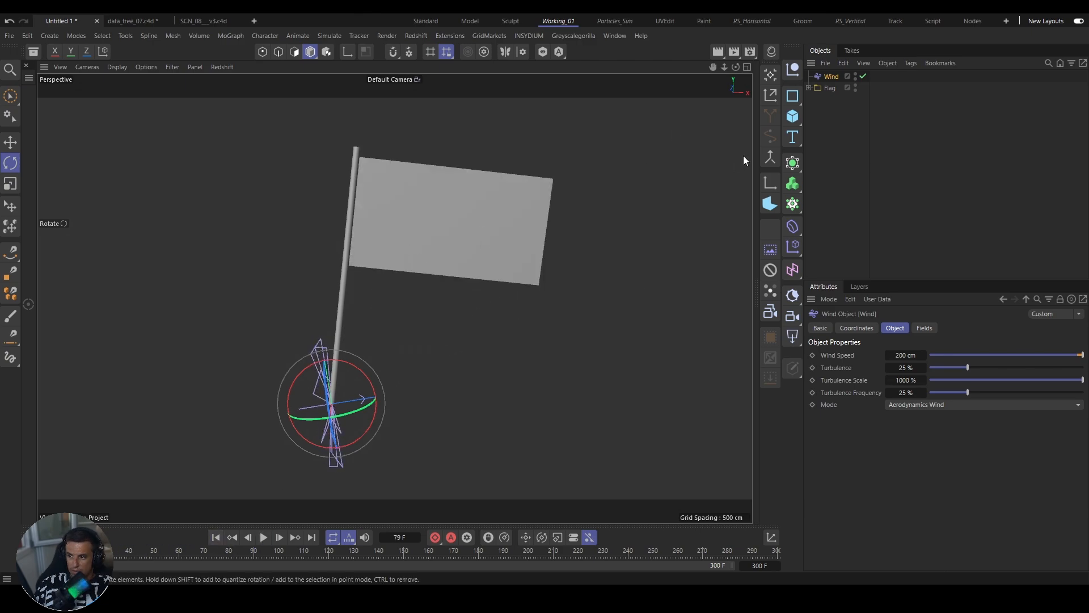
Step: Refresh the plane's connections to the pole by reapplying the 5 cm search radius in its Connector tag, and rewind to the start
{"action": "left_click", "coordinate": [809, 89]}
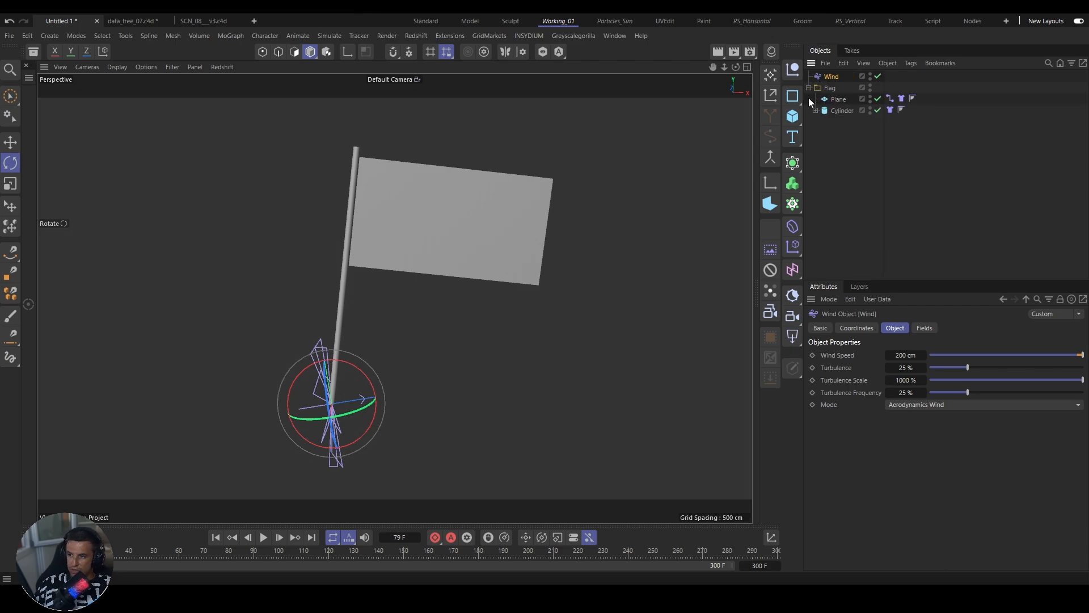
{"action": "left_click", "coordinate": [839, 100]}
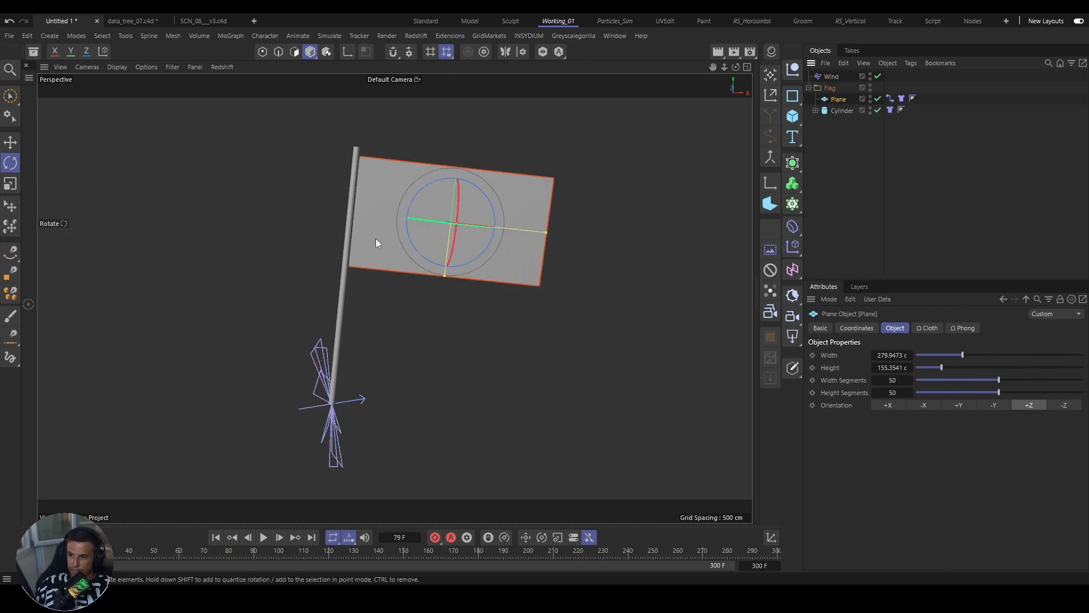
{"action": "left_click", "coordinate": [892, 99]}
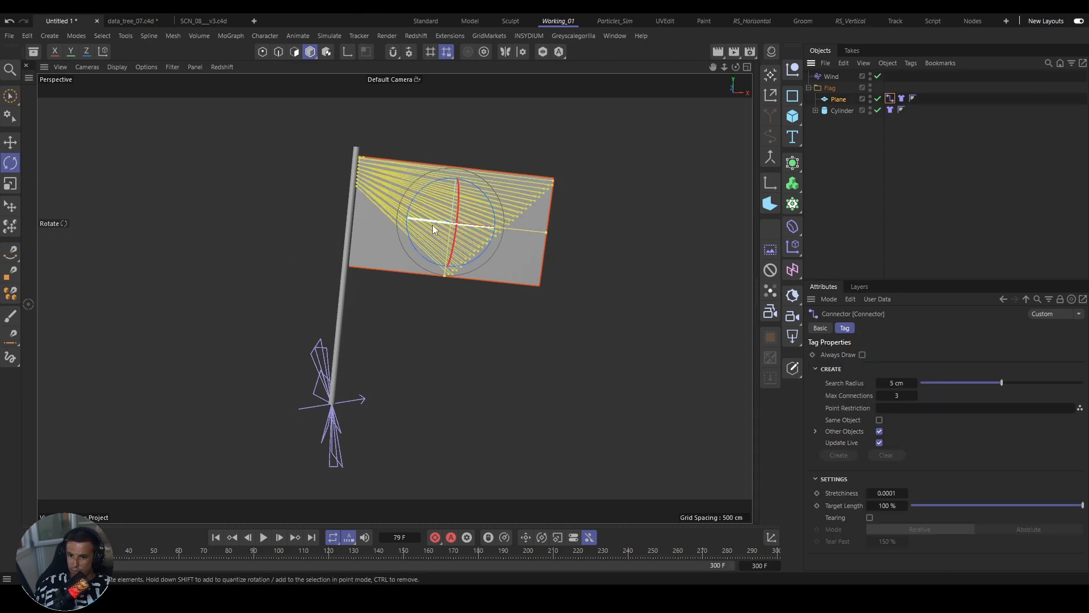
{"action": "left_click_drag", "start_coordinate": [894, 384], "coordinate": [895, 387]}
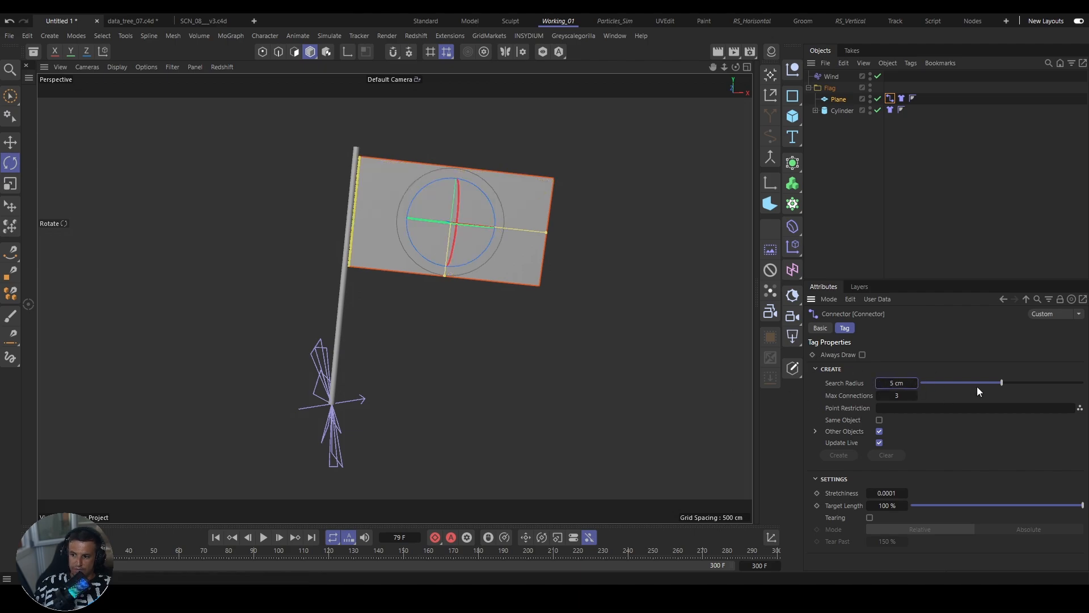
{"action": "left_click", "coordinate": [216, 537]}
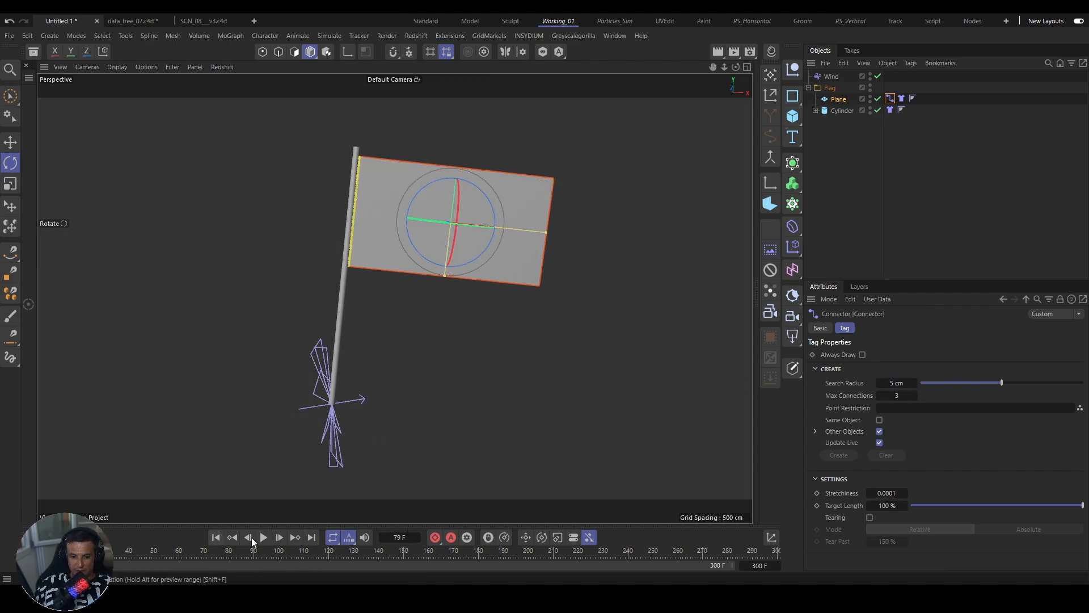
Step: Set the Wind object's speed to 500 cm, playing the simulation before and after the change to compare the flag's movement
{"action": "left_click", "coordinate": [263, 537]}
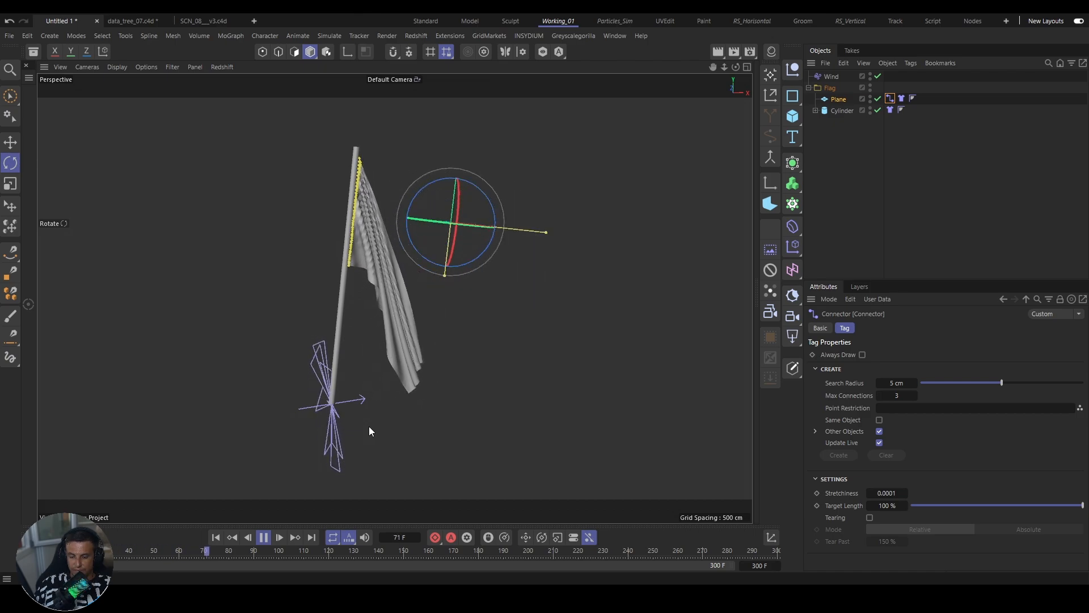
{"action": "left_click", "coordinate": [263, 539]}
{"action": "left_click", "coordinate": [831, 76]}
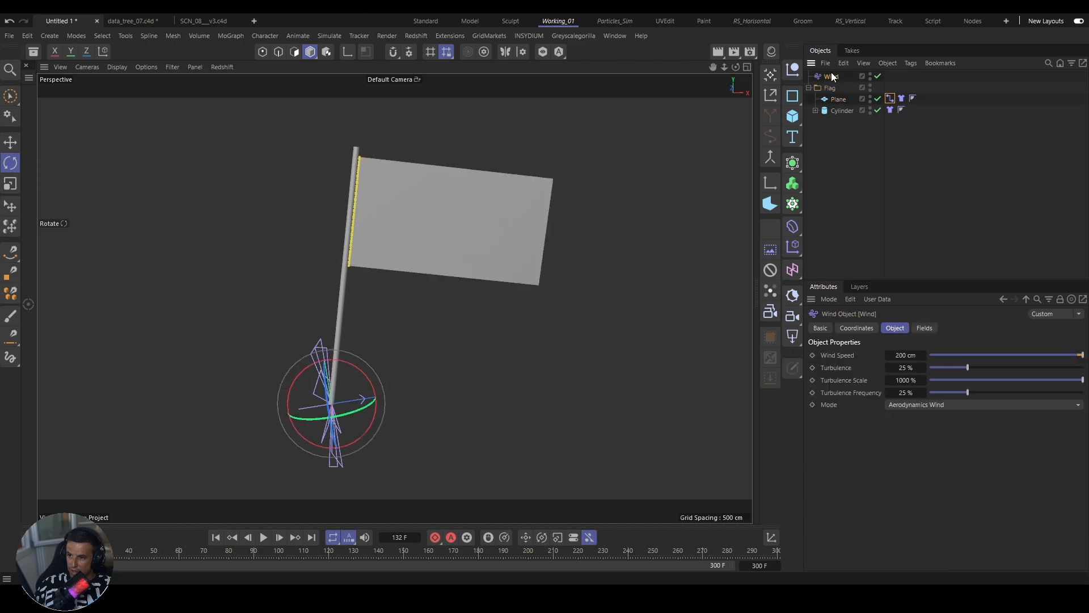
{"action": "left_click", "coordinate": [906, 355]}
{"action": "type", "text": "500"}
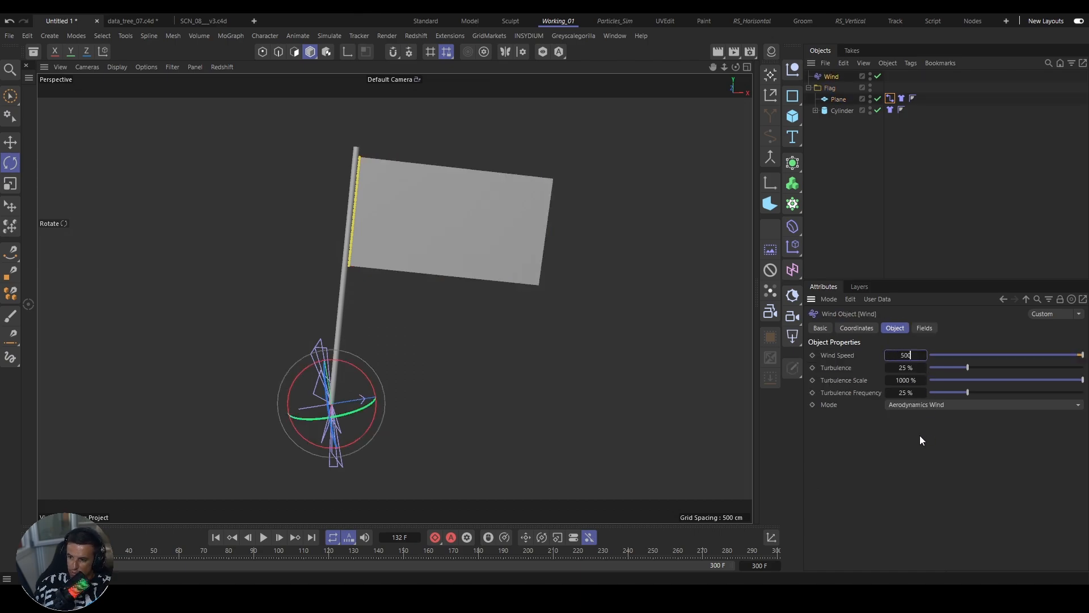
{"action": "key", "text": "Return"}
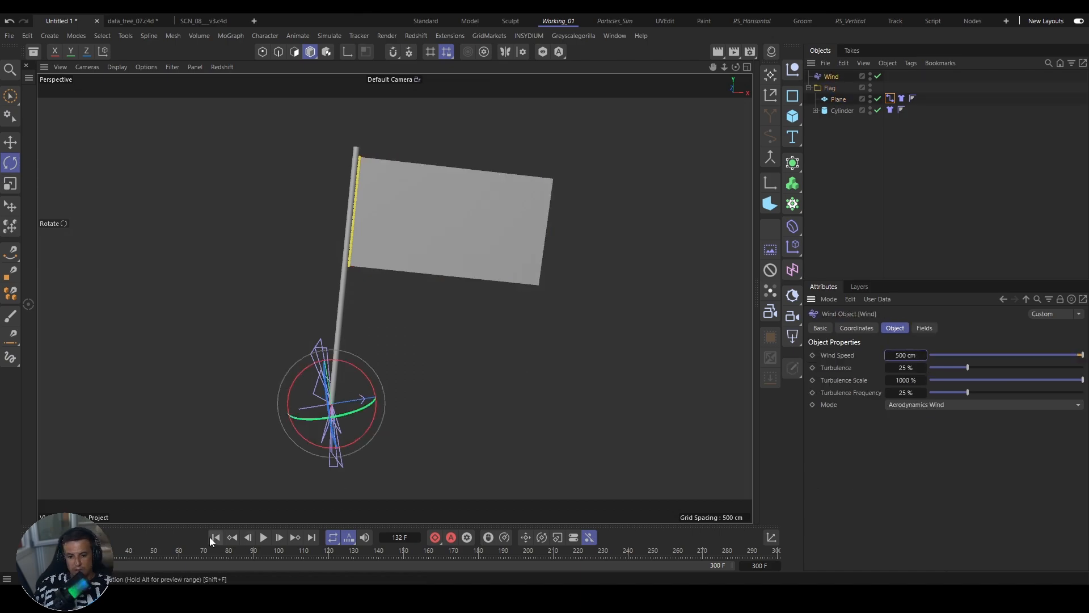
{"action": "left_click", "coordinate": [258, 537]}
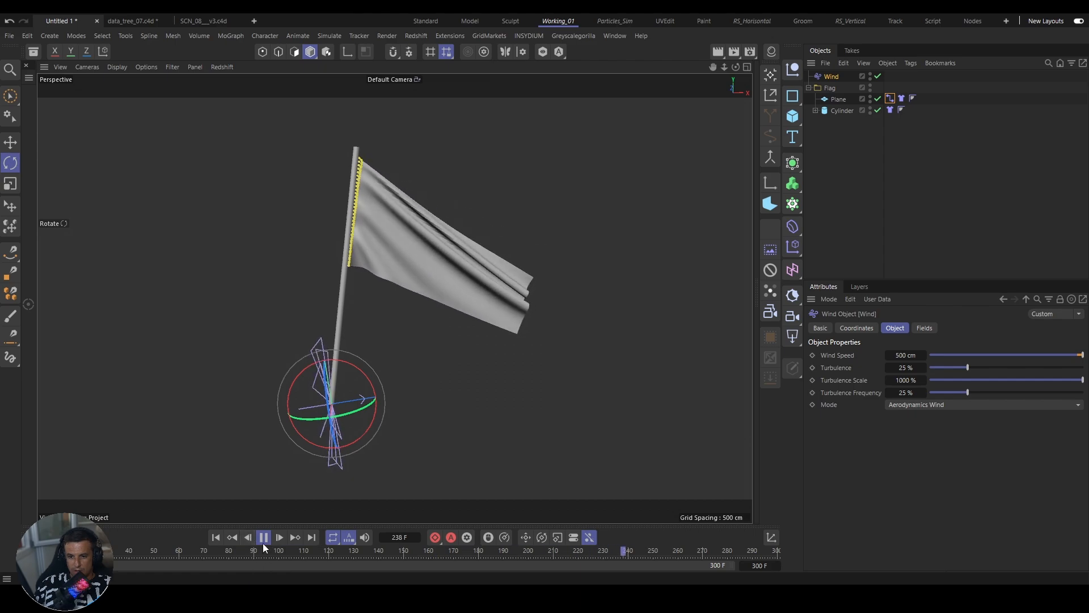
{"action": "left_click", "coordinate": [263, 542]}
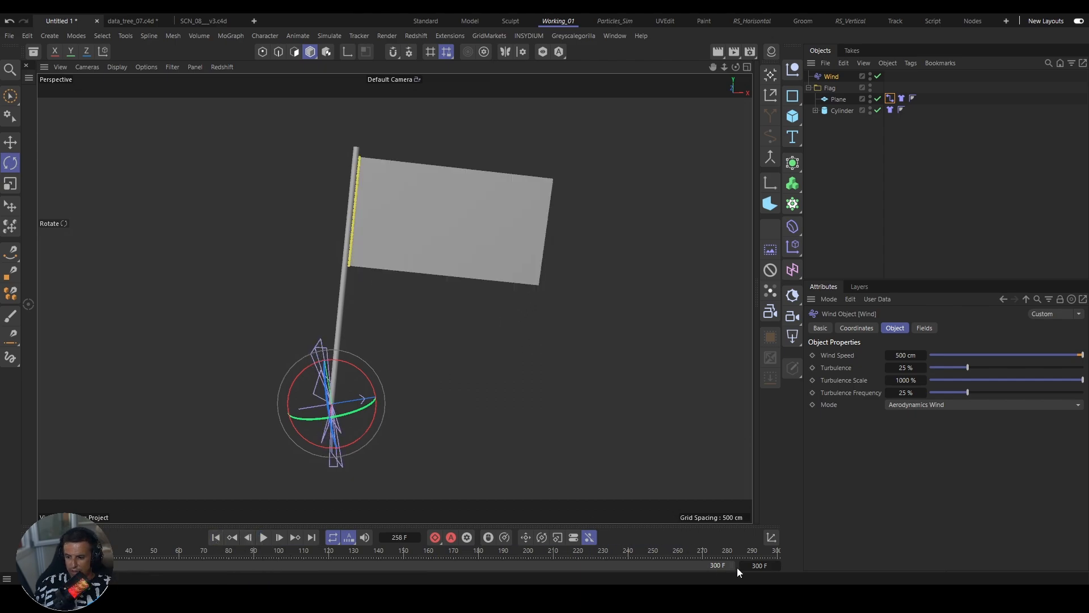
Step: Extend the project's timeline to end at frame 500
{"action": "double_click", "coordinate": [758, 566]}
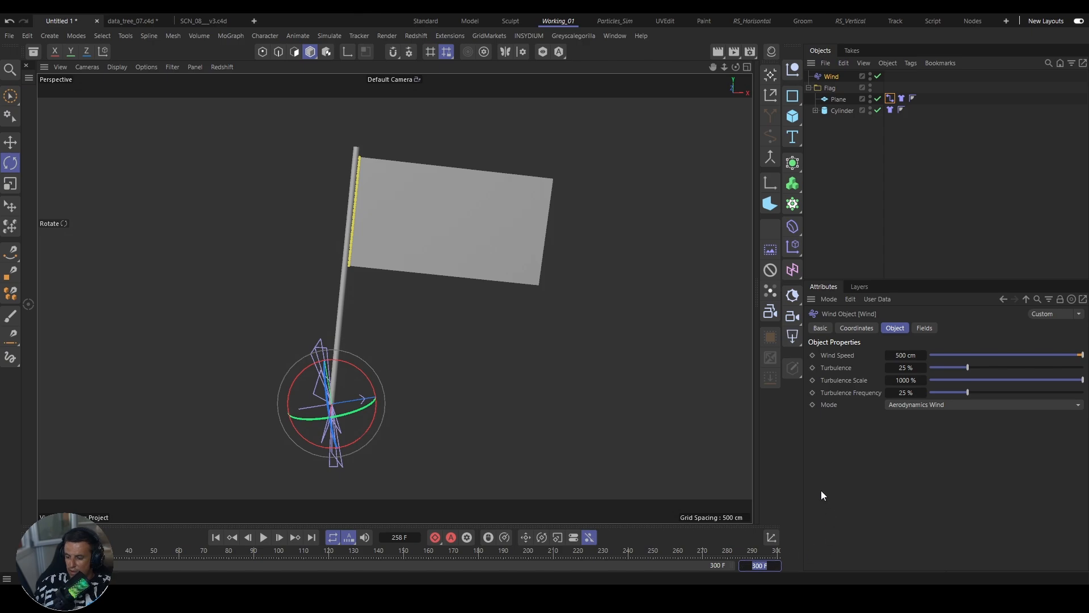
{"action": "type", "text": "500"}
{"action": "key", "text": "Return"}
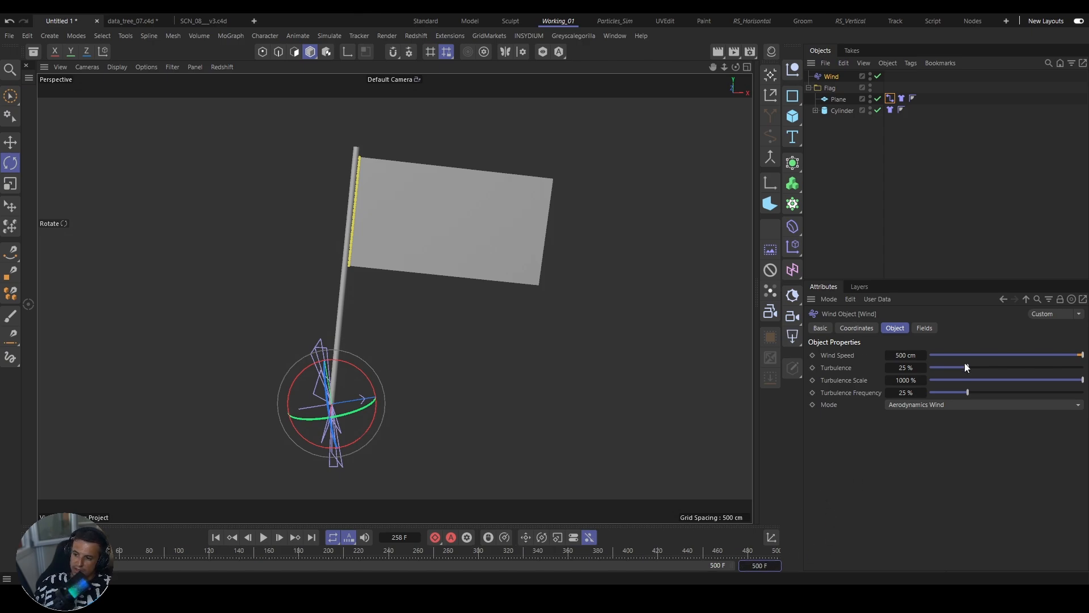
Step: Try a turbulence frequency of 75% on the Wind object, play the simulation to check it, and rewind to the start
{"action": "double_click", "coordinate": [911, 394]}
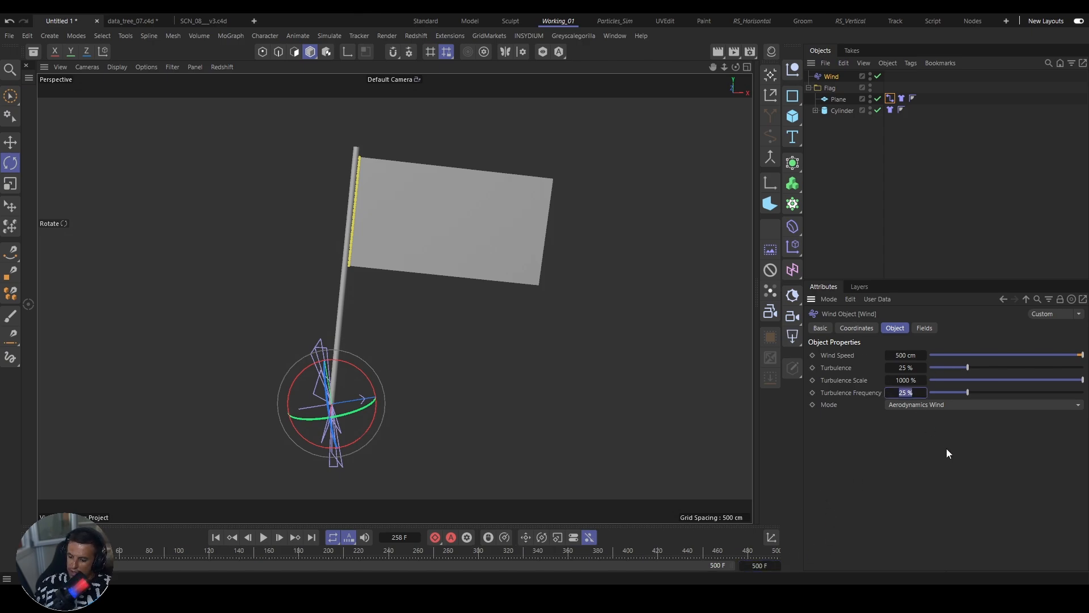
{"action": "type", "text": "75"}
{"action": "key", "text": "Return"}
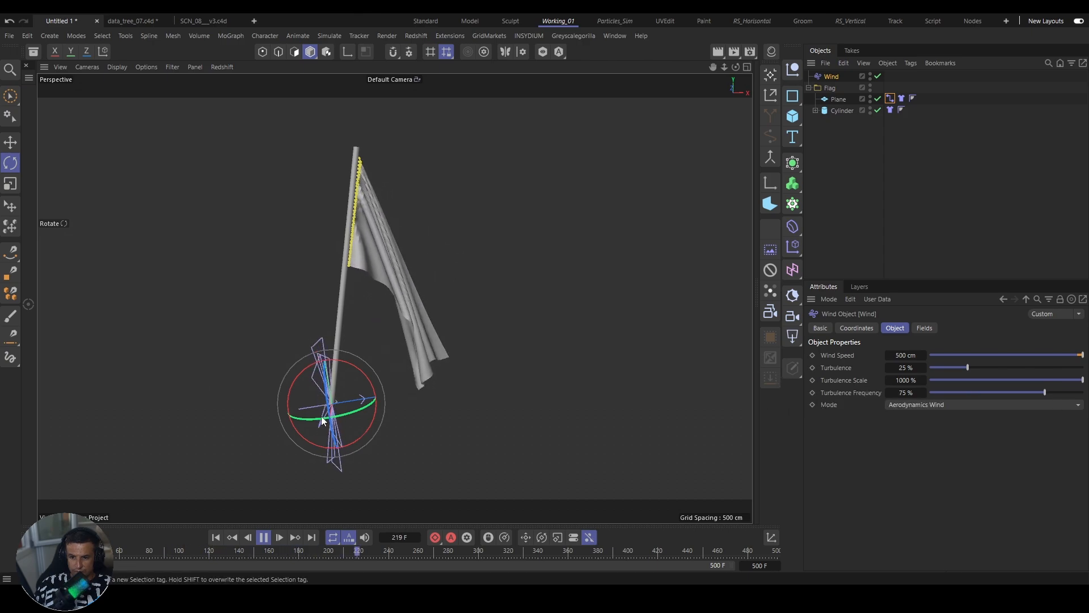
{"action": "left_click", "coordinate": [263, 538]}
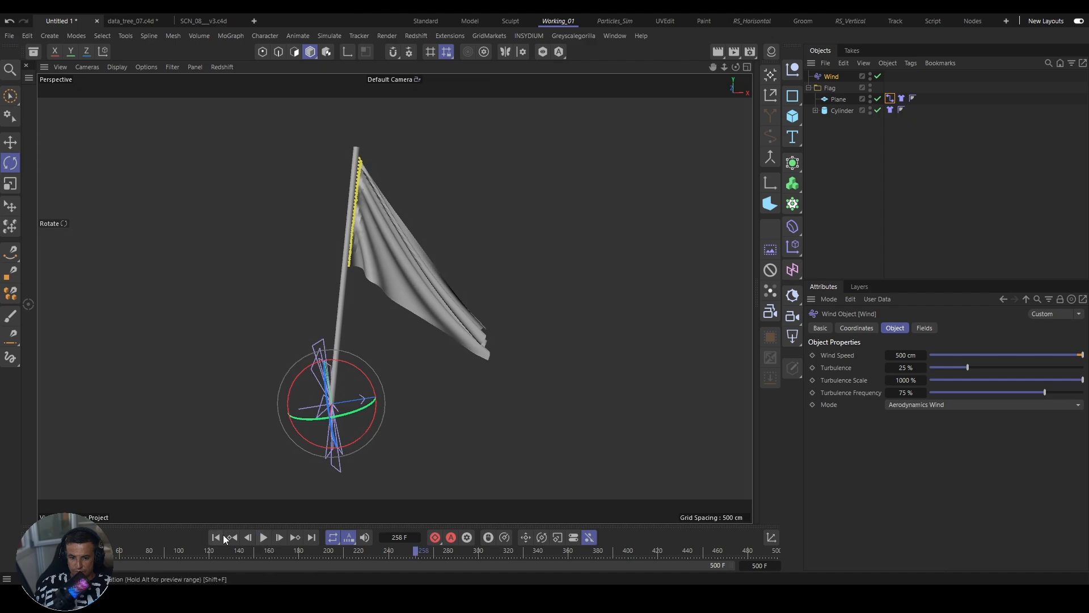
{"action": "left_click", "coordinate": [225, 538]}
Step: Set the Wind object's turbulence frequency to 25% and its wind speed to 700 cm
{"action": "left_click", "coordinate": [904, 393]}
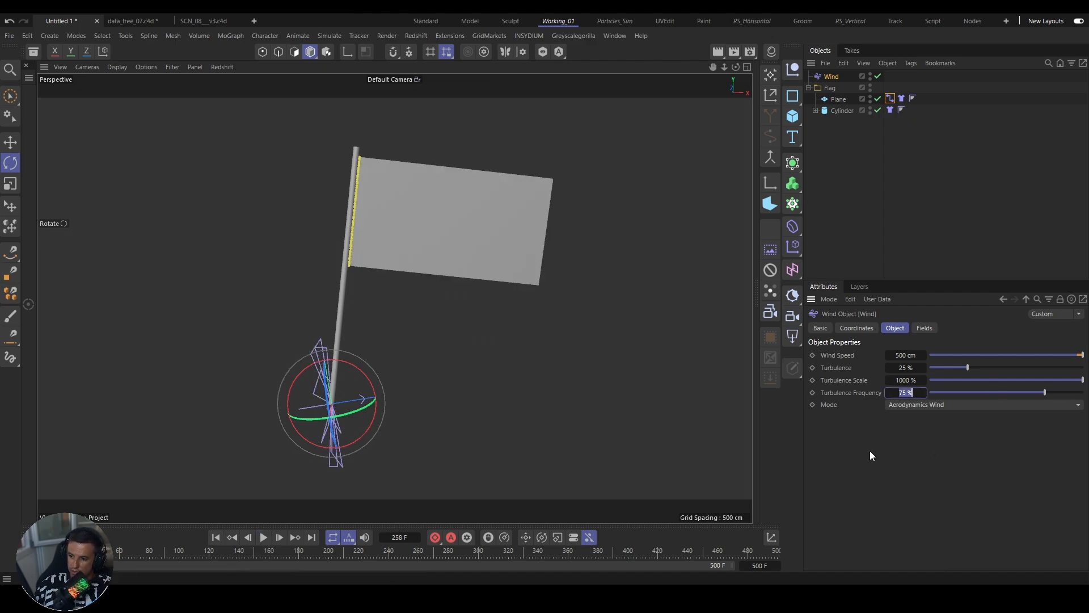
{"action": "type", "text": "25"}
{"action": "key", "text": "Return"}
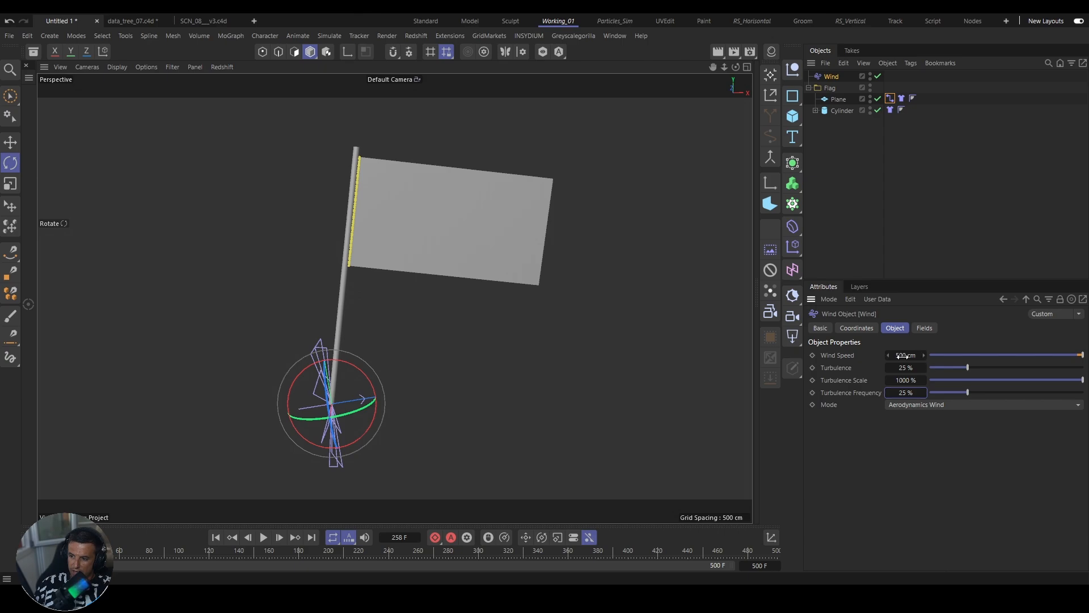
{"action": "type", "text": "7000"}
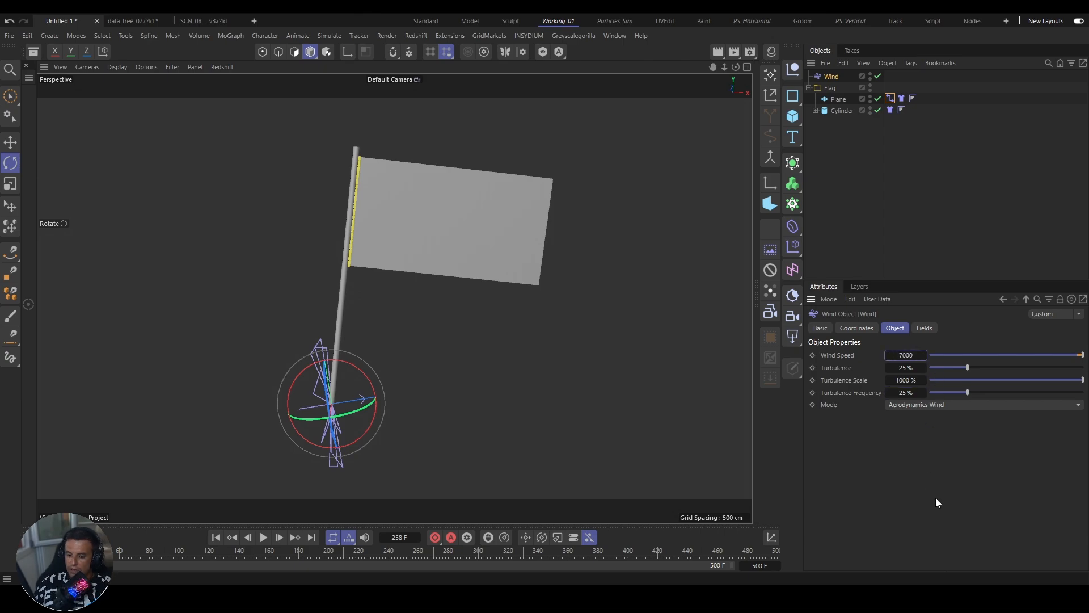
{"action": "key", "text": "Return"}
Step: Play the simulation from the start to check how the flag reacts to the faster wind, and stop it
{"action": "left_click", "coordinate": [217, 538]}
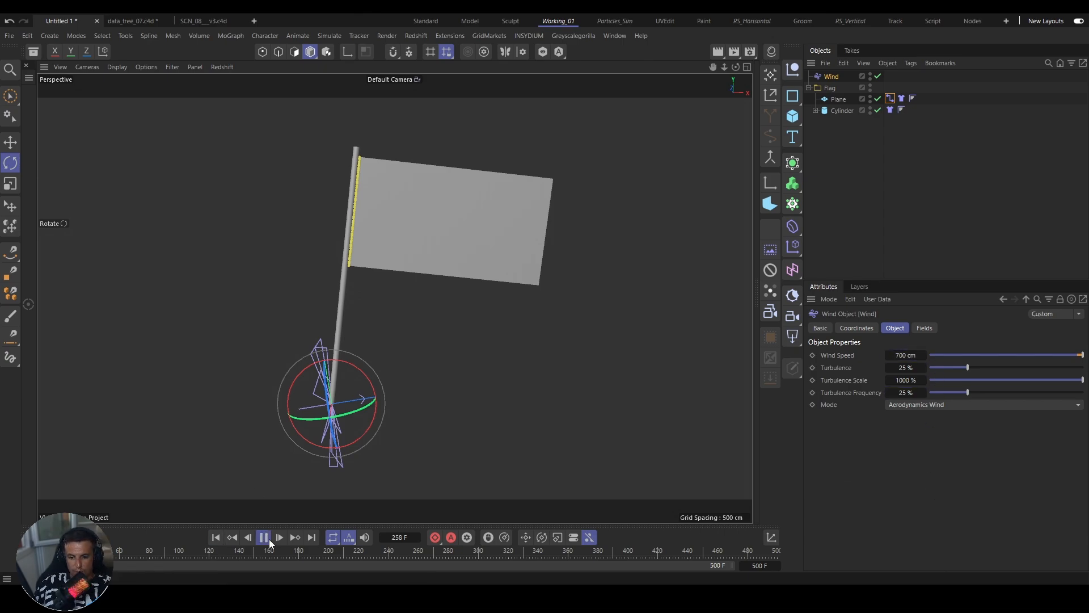
{"action": "left_click", "coordinate": [269, 539]}
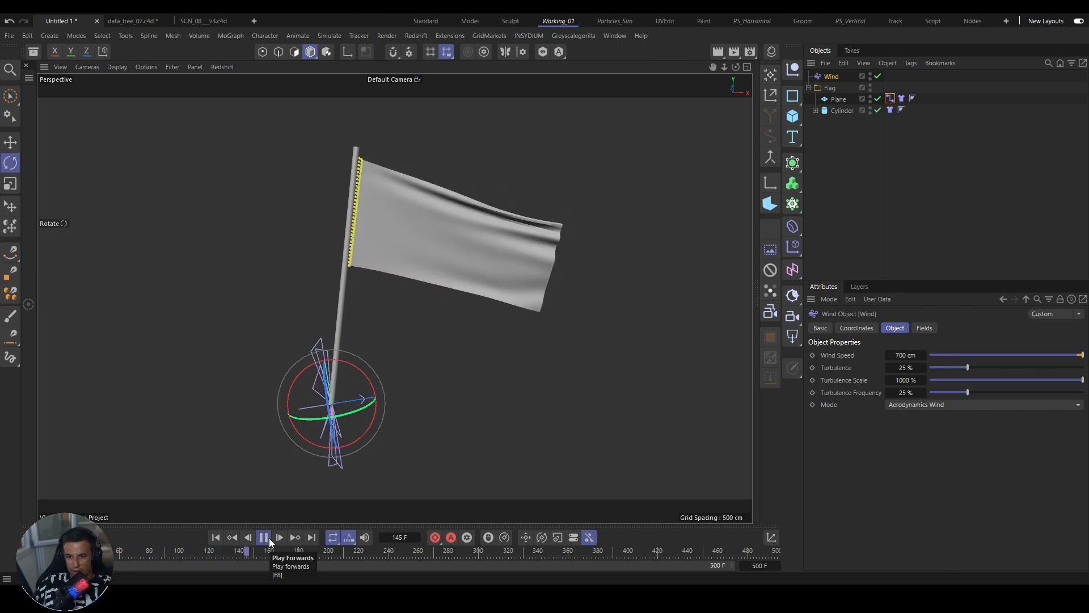
{"action": "left_click", "coordinate": [263, 537]}
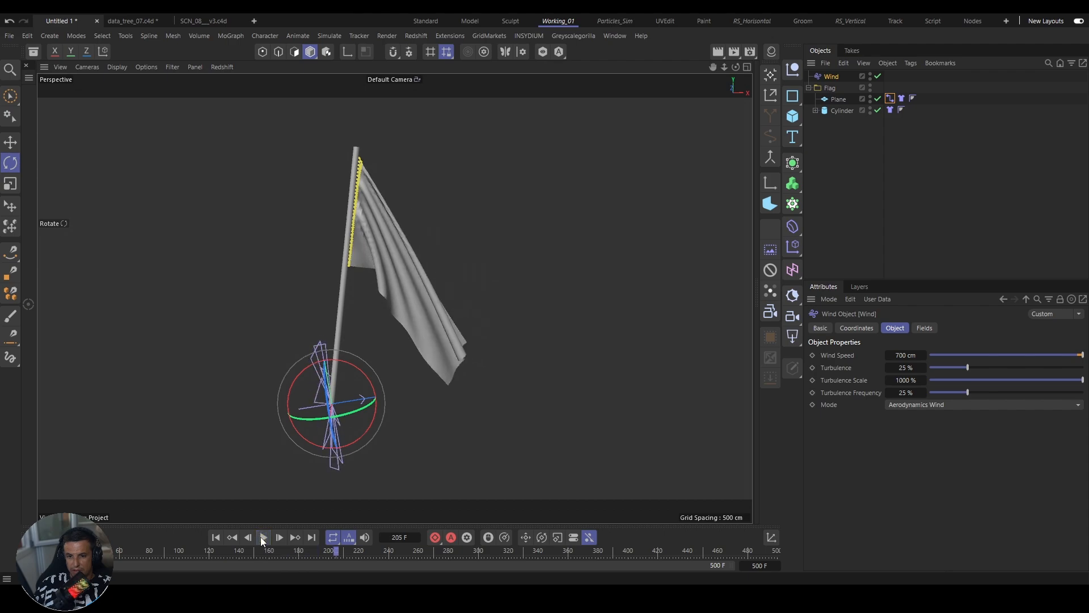
Step: Add a Turbulence force to the scene with a strength of 15 cm and a scale of 25%
{"action": "key", "text": "shift+c"}
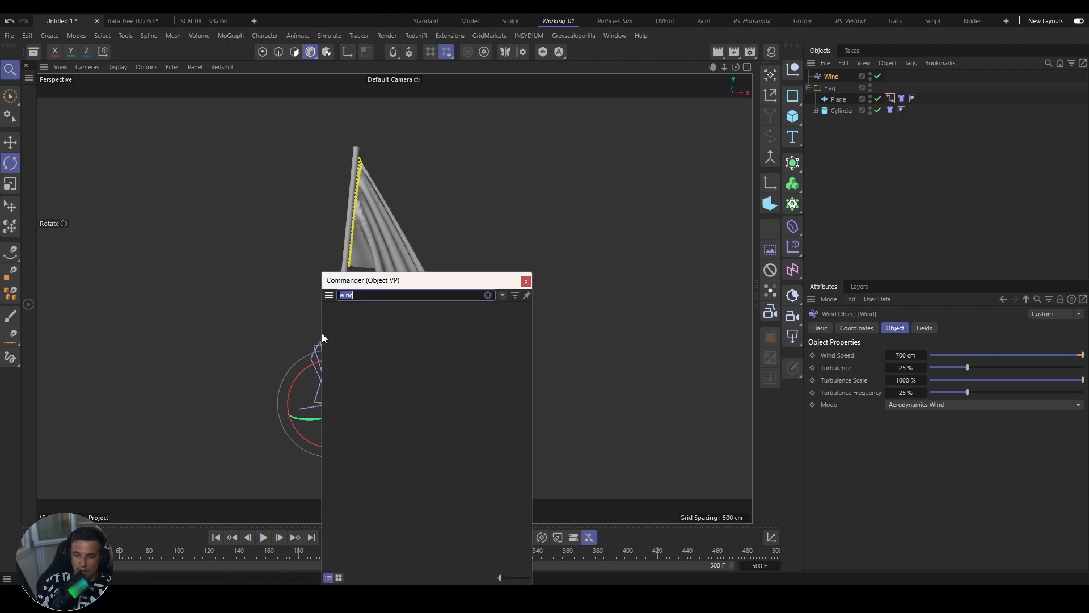
{"action": "type", "text": "turb"}
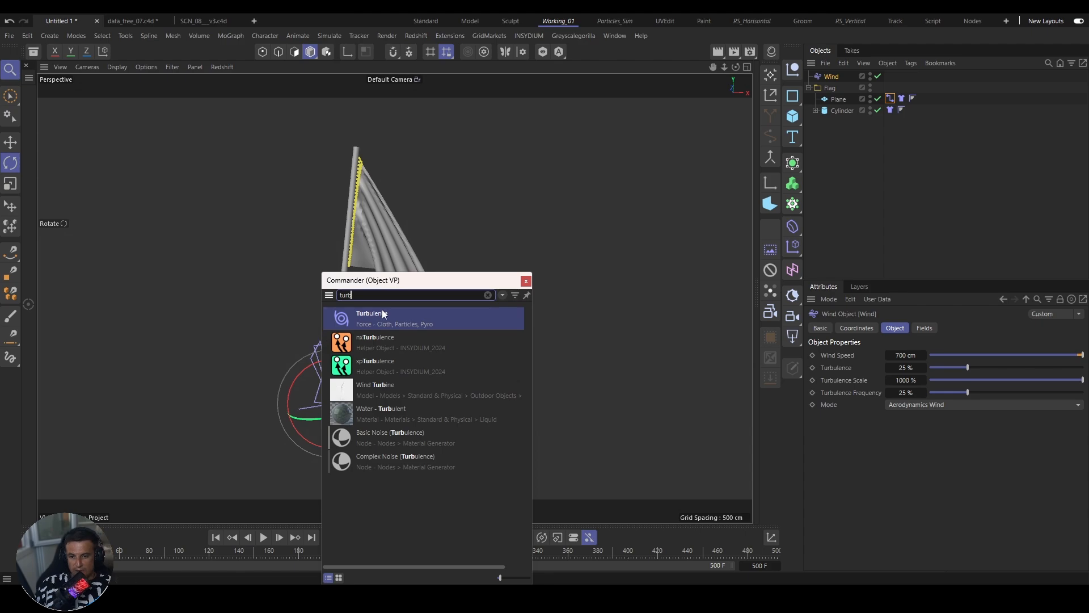
{"action": "left_click", "coordinate": [390, 321]}
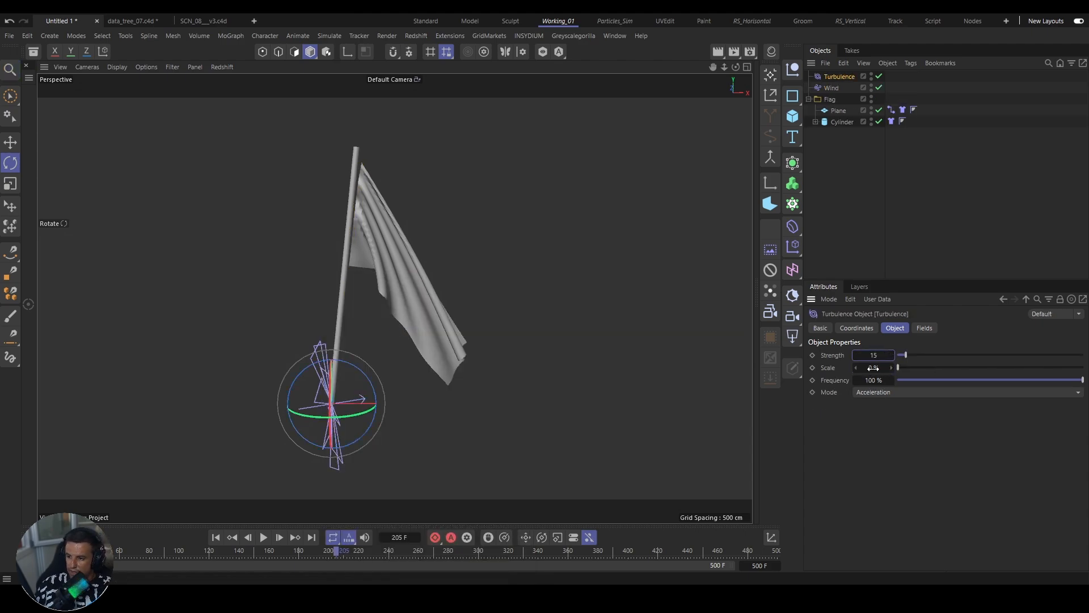
{"action": "type", "text": "25"}
{"action": "key", "text": "Return"}
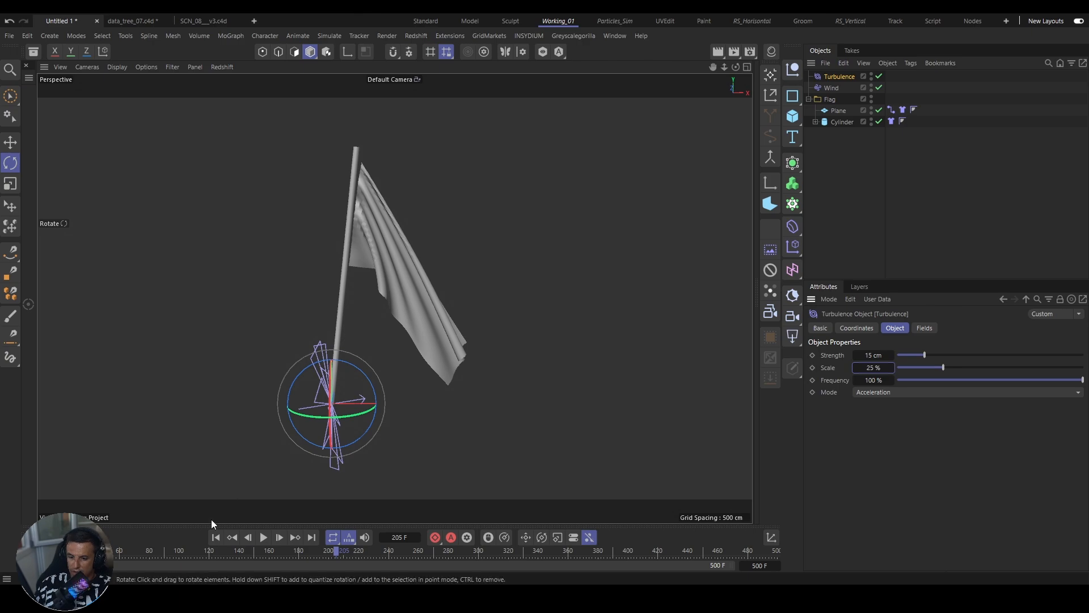
Step: Play the simulation from the start and set the Turbulence force's strength to 30 cm while it runs
{"action": "left_click", "coordinate": [215, 537]}
{"action": "left_click", "coordinate": [263, 537]}
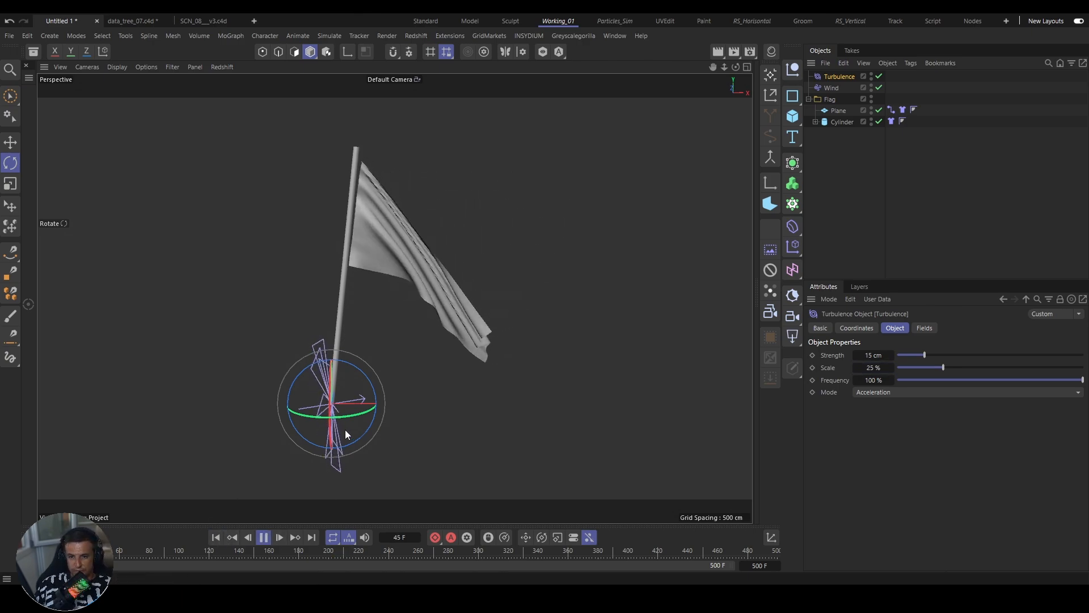
{"action": "double_click", "coordinate": [875, 356]}
{"action": "type", "text": "3"}
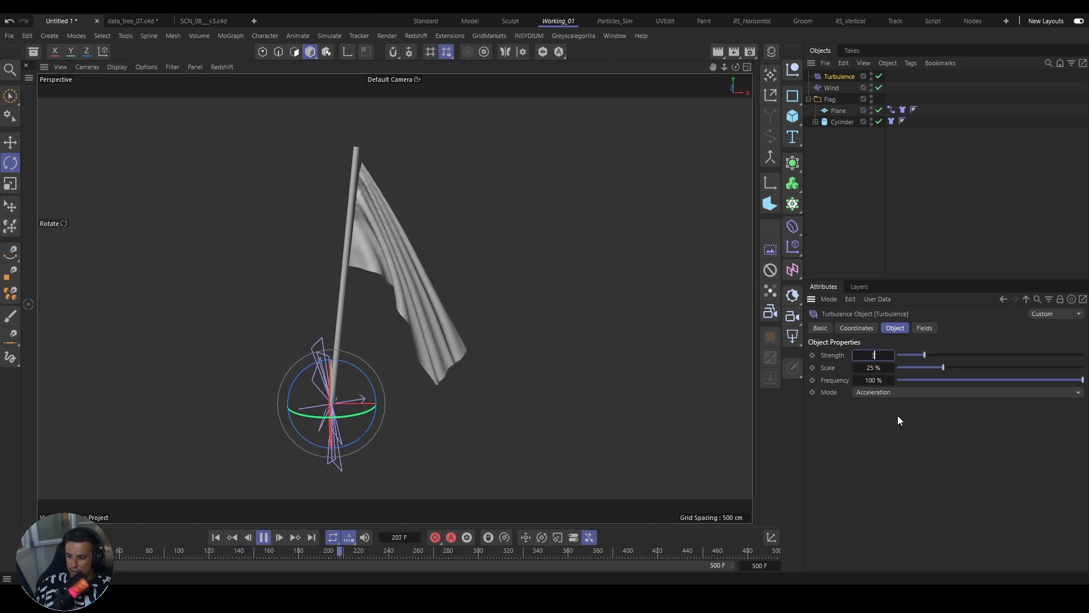
{"action": "type", "text": "0"}
{"action": "key", "text": "Return"}
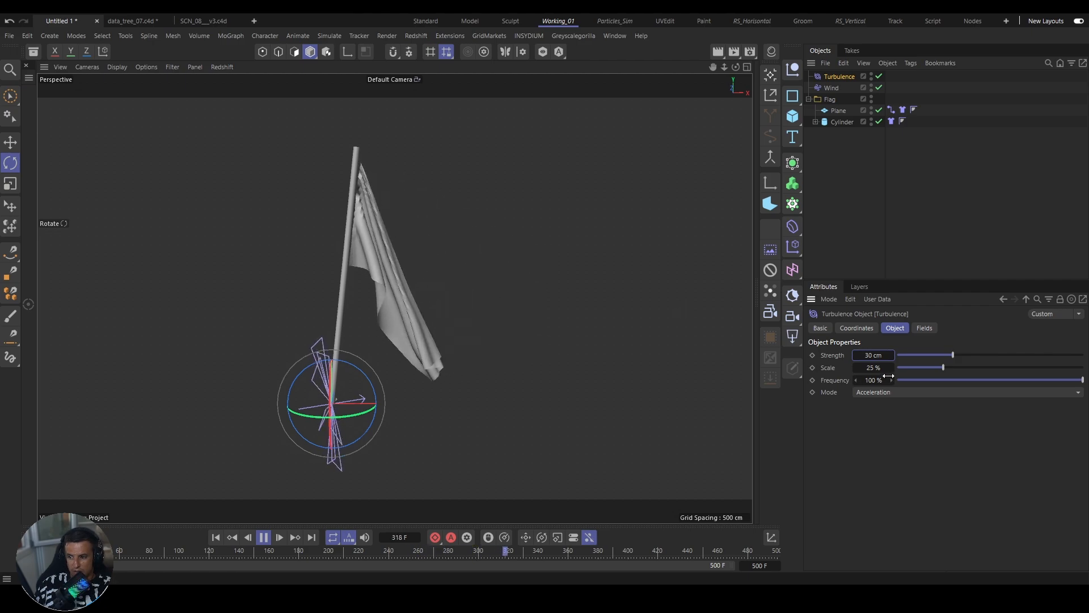
Step: Set the Turbulence force's scale to 50% and its strength to 50 cm during playback, and rewind to the start
{"action": "double_click", "coordinate": [874, 367]}
{"action": "type", "text": "50"}
{"action": "key", "text": "Return"}
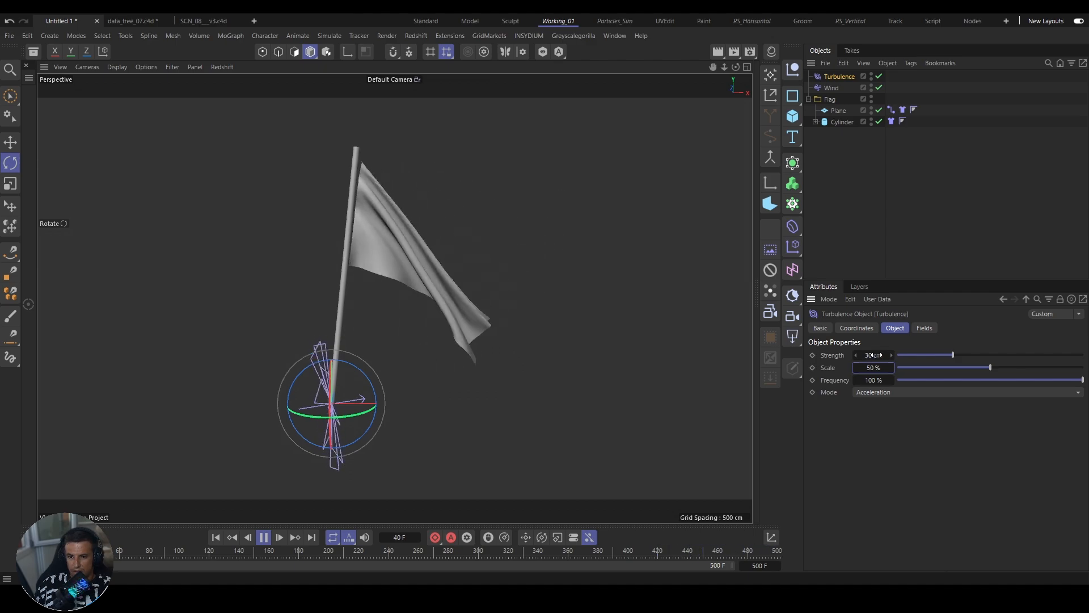
{"action": "double_click", "coordinate": [876, 355]}
{"action": "type", "text": "50"}
{"action": "key", "text": "Return"}
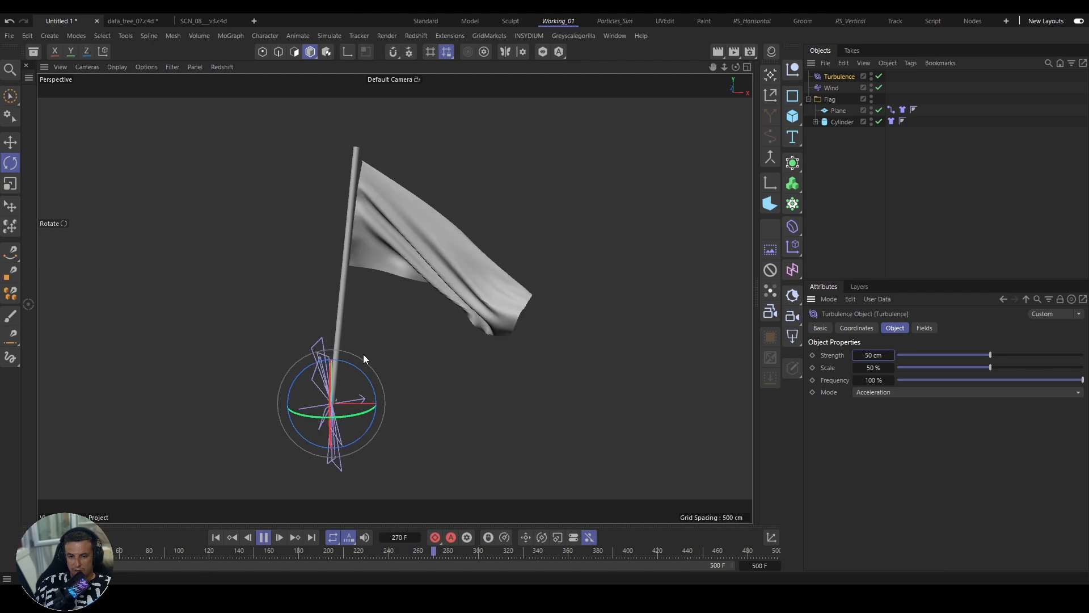
{"action": "left_click", "coordinate": [216, 539]}
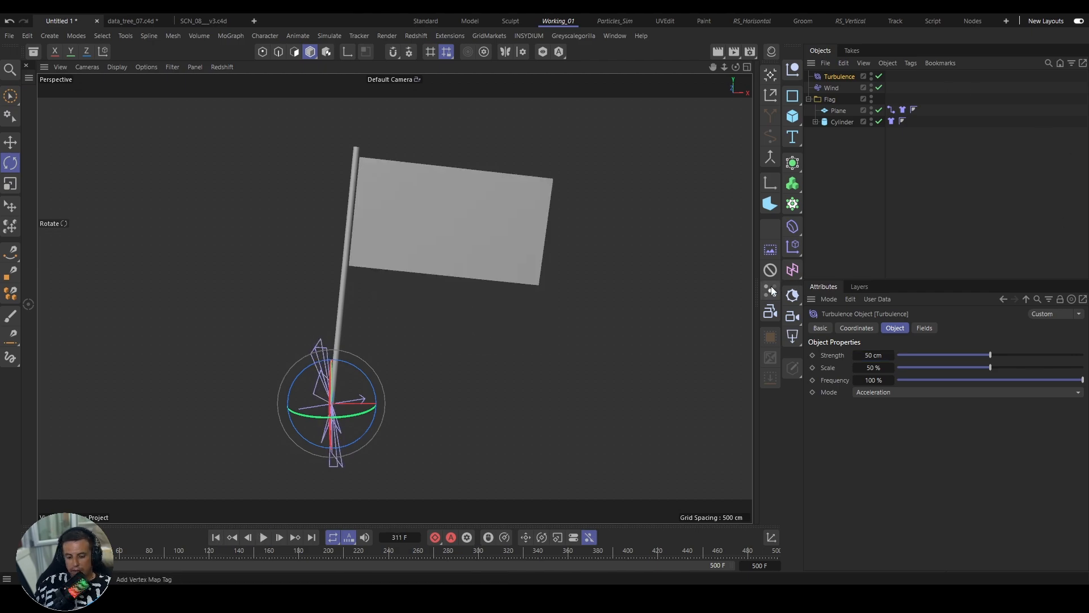
Step: Show the mesh lines in the viewport and set the flag plane's width and height segments to 75 each
{"action": "key", "text": "n"}
{"action": "key", "text": "b"}
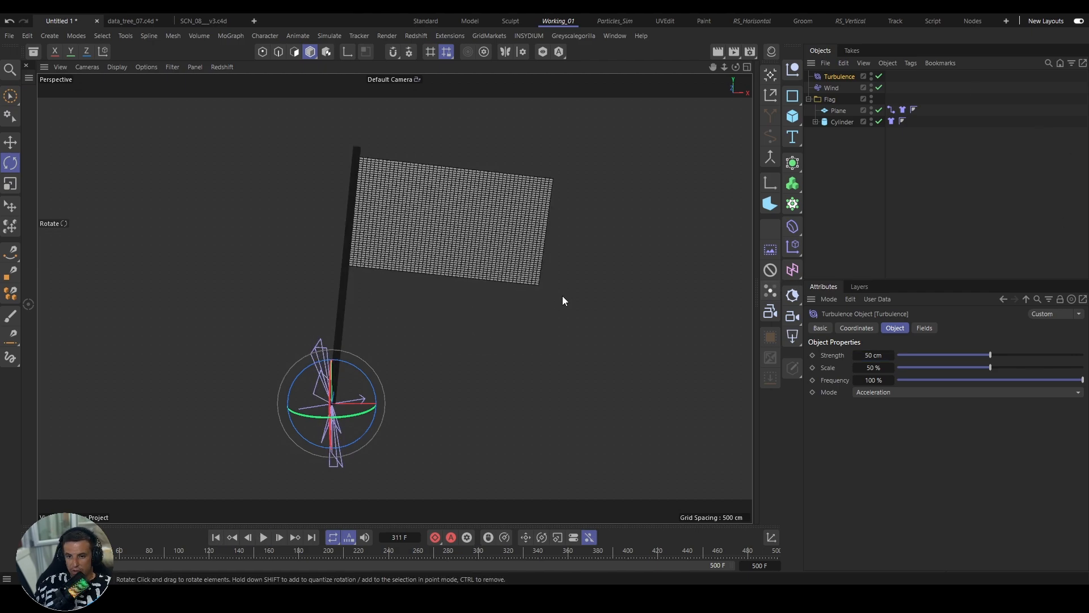
{"action": "left_click", "coordinate": [837, 111]}
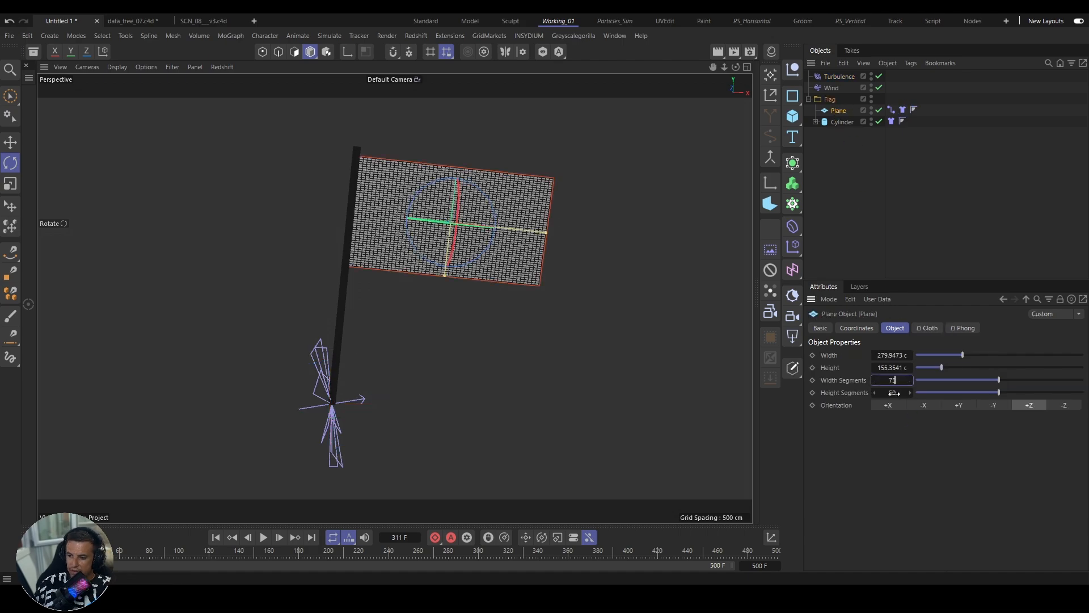
{"action": "key", "text": "Tab"}
{"action": "type", "text": "75"}
{"action": "key", "text": "Return"}
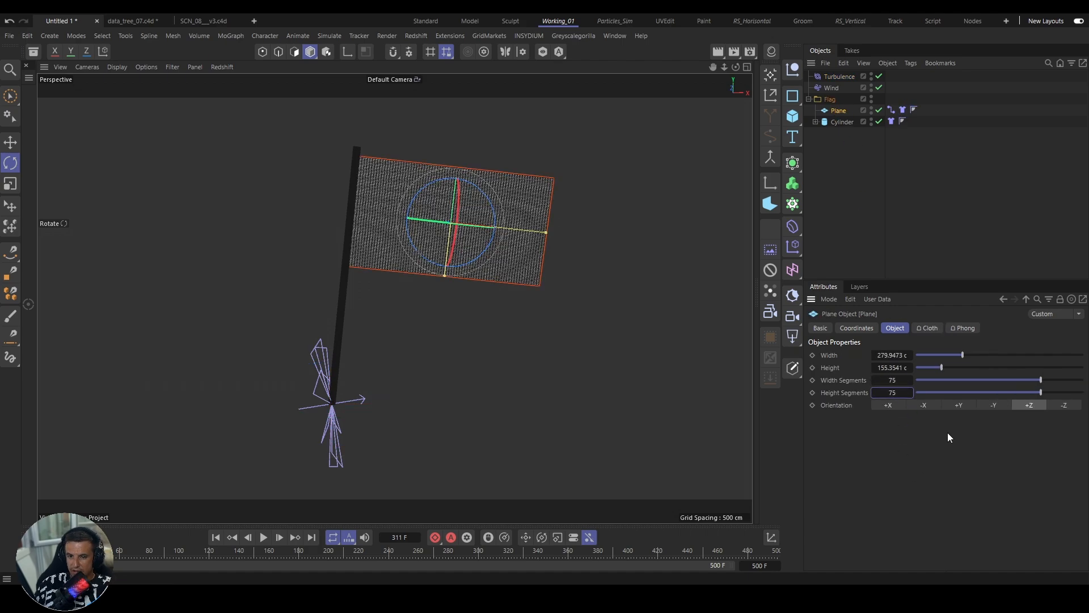
Step: Refresh the plane's connections to the pole through its Connector tag's search radius, play the simulation to check the denser cloth, and rewind
{"action": "left_click", "coordinate": [891, 110]}
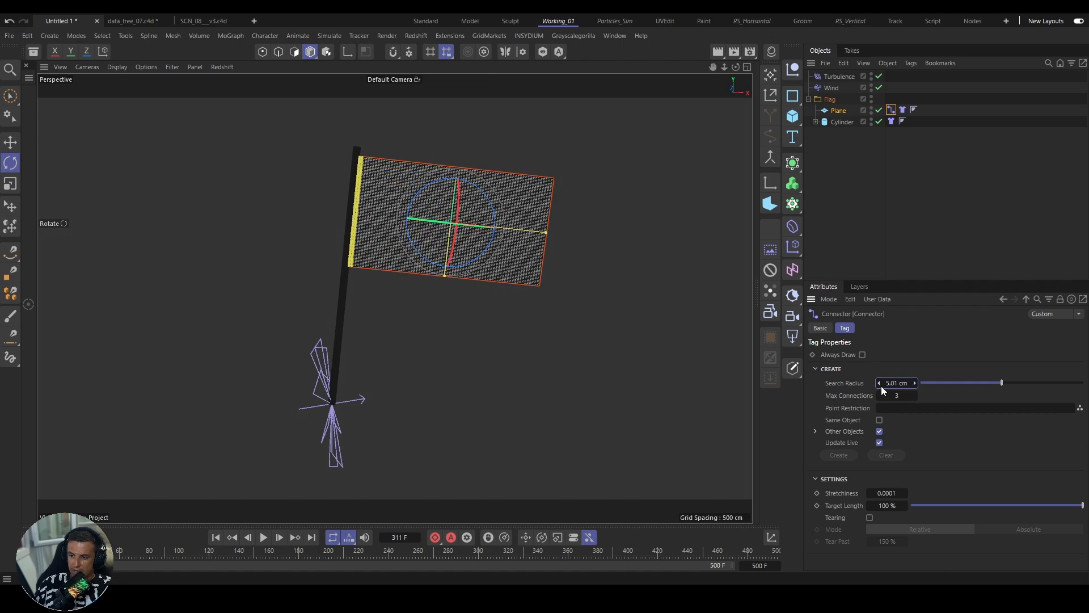
{"action": "left_click", "coordinate": [816, 193]}
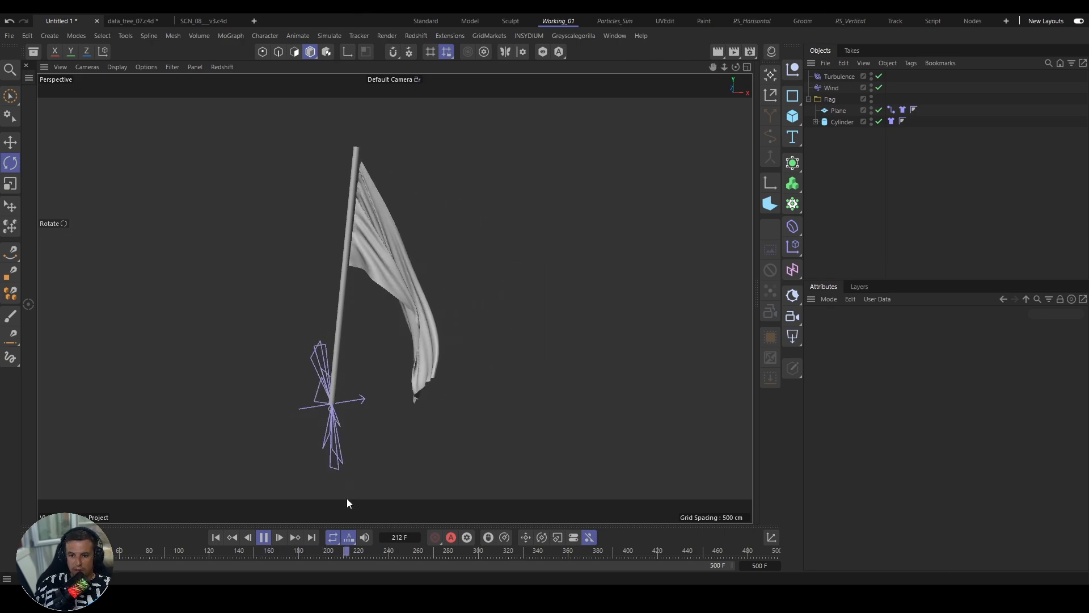
{"action": "left_click", "coordinate": [263, 538]}
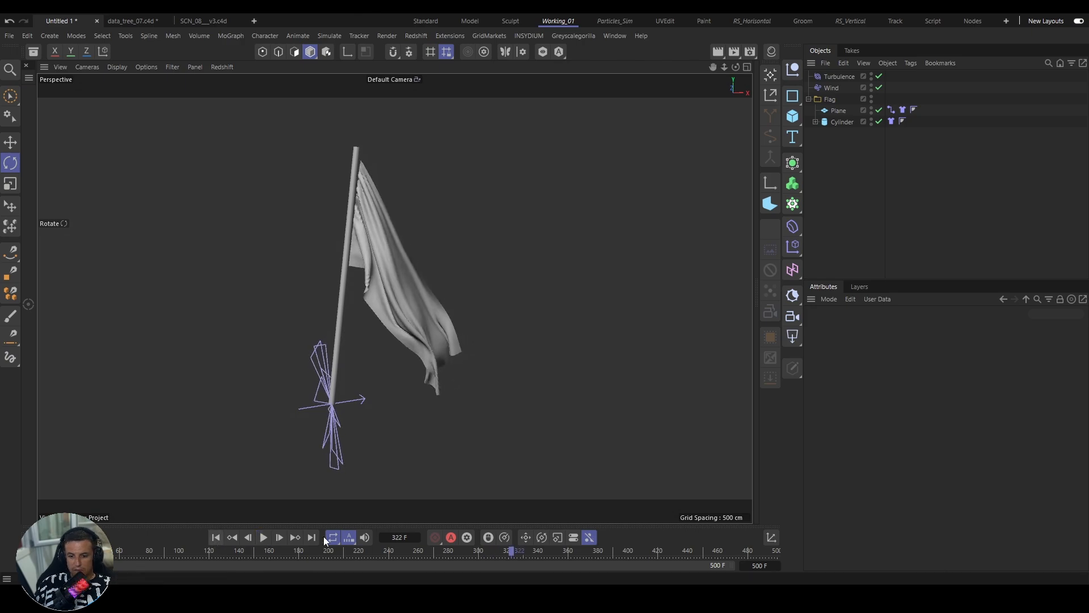
{"action": "left_click", "coordinate": [218, 539]}
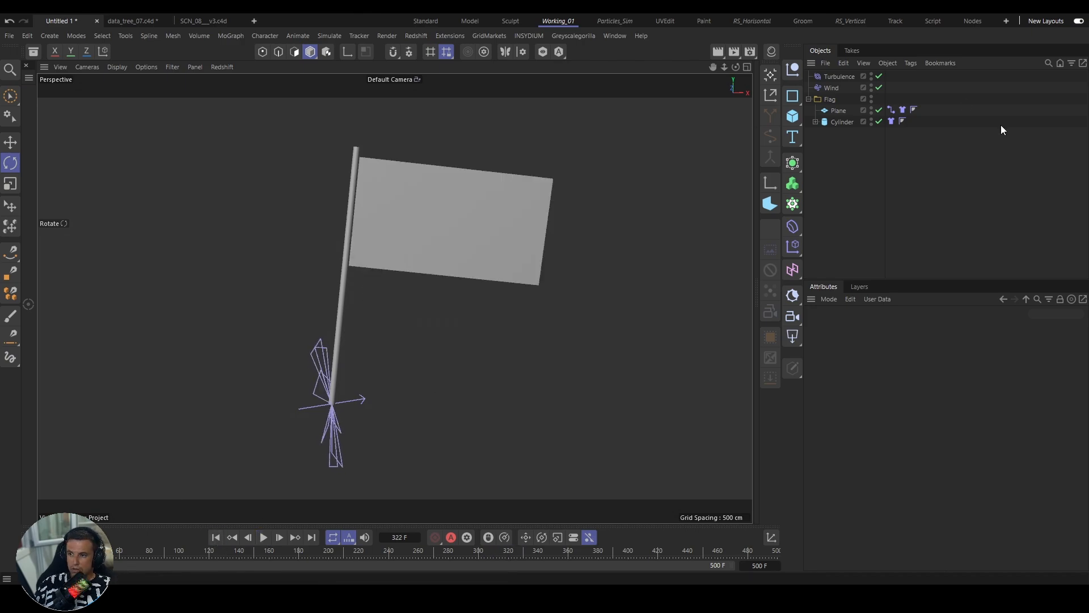
Step: Set the Wind object's turbulence to 10% and its wind speed to 1000 cm
{"action": "left_click", "coordinate": [832, 89]}
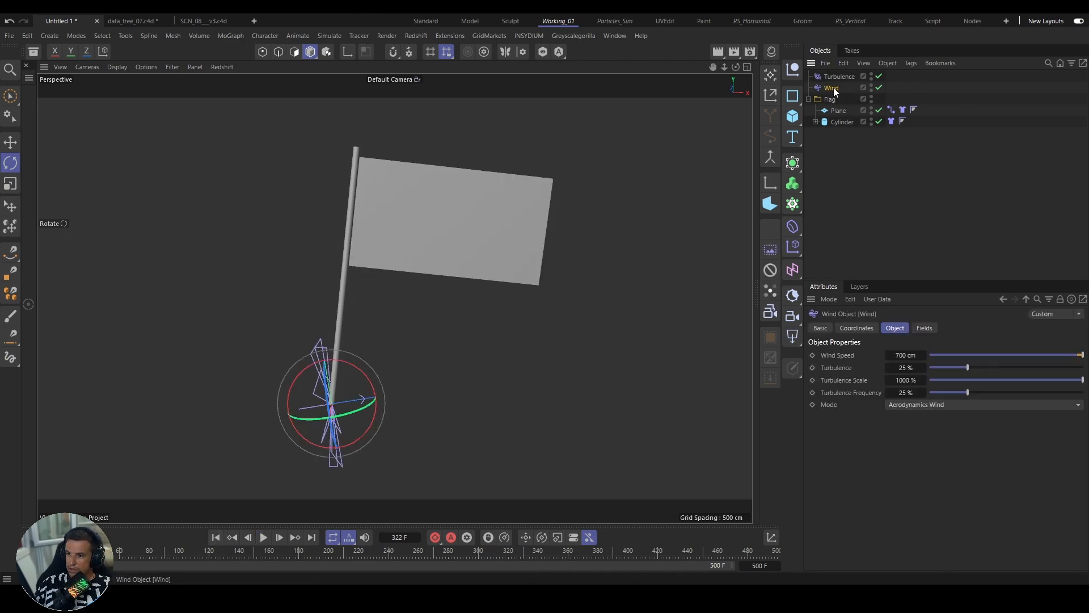
{"action": "left_click", "coordinate": [907, 368]}
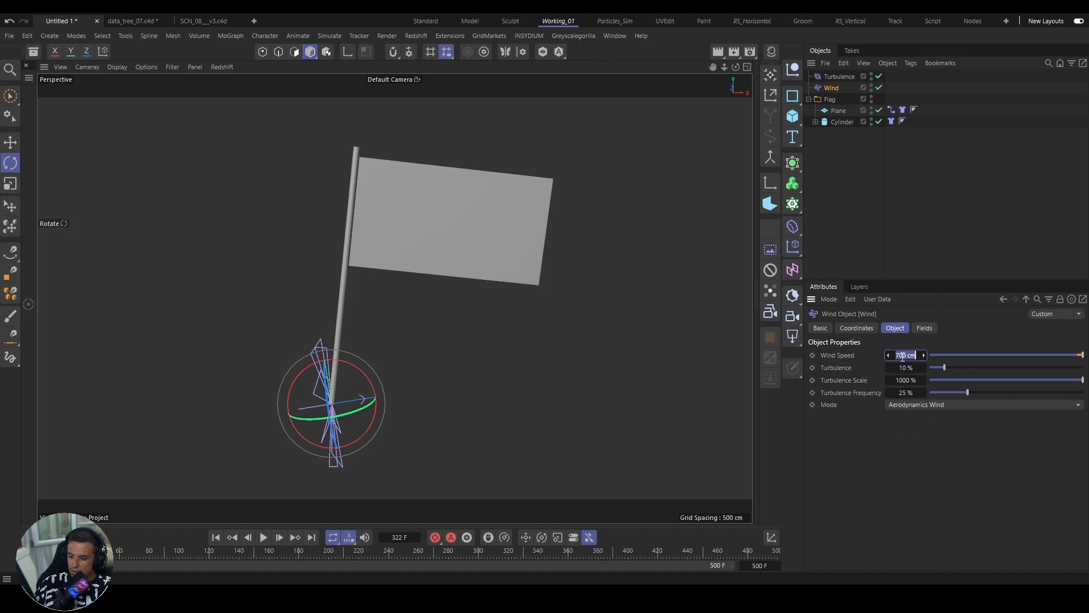
{"action": "type", "text": "000"}
{"action": "key", "text": "Return"}
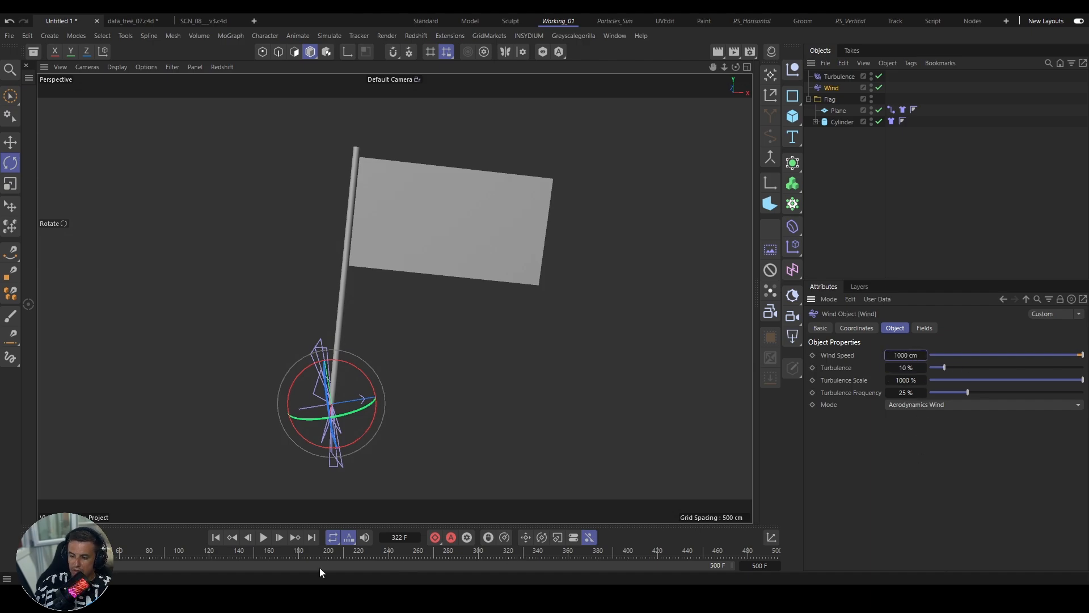
Step: Play the simulation from the start to check the flag's motion in the stronger wind, stop it and rewind
{"action": "left_click", "coordinate": [216, 537]}
{"action": "left_click", "coordinate": [264, 536]}
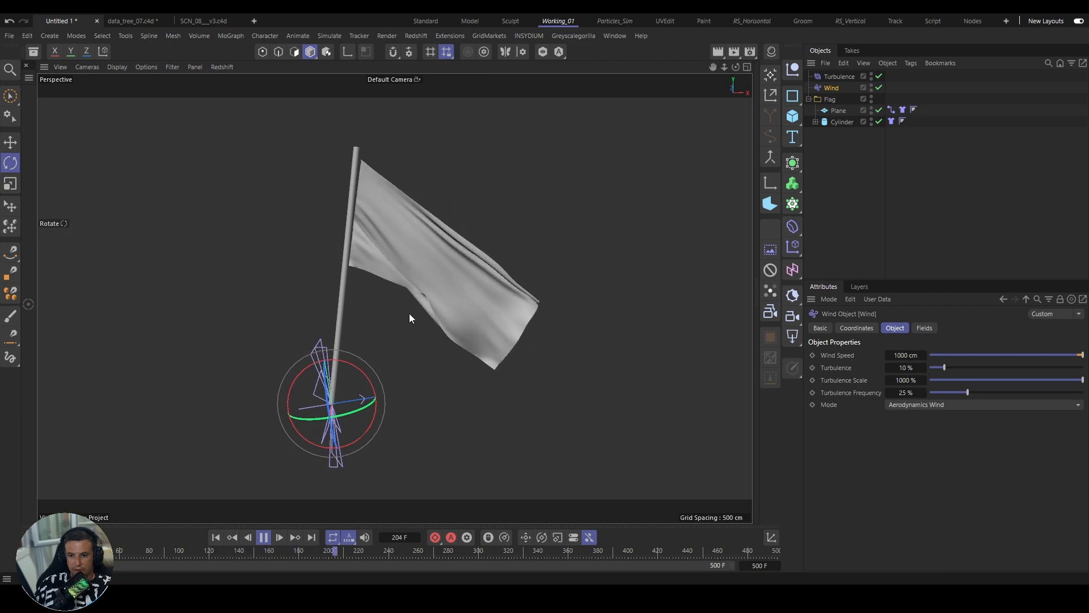
{"action": "left_click", "coordinate": [265, 539]}
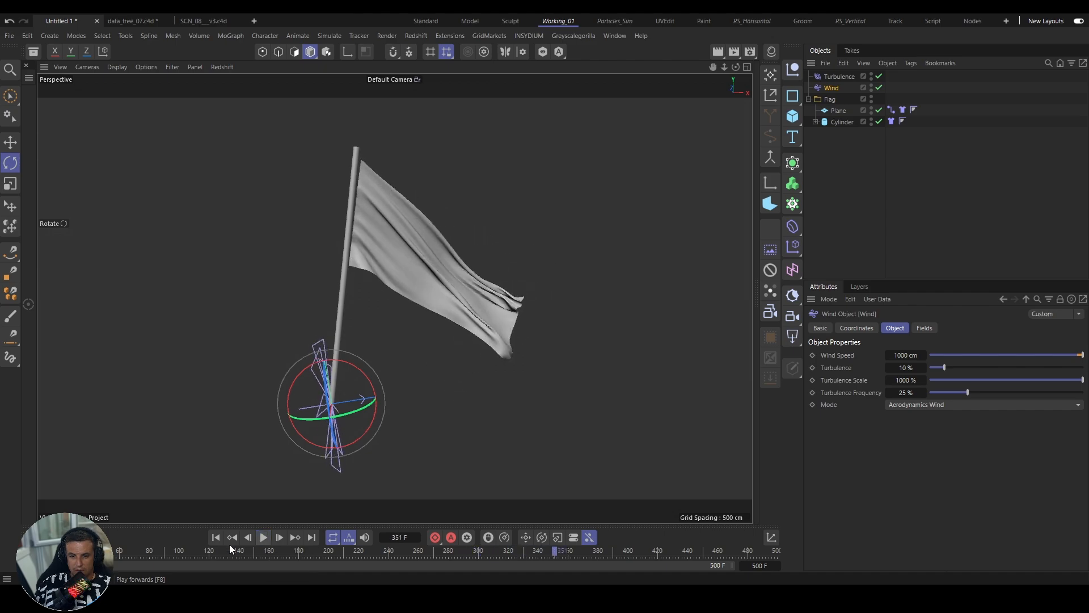
{"action": "left_click", "coordinate": [215, 538]}
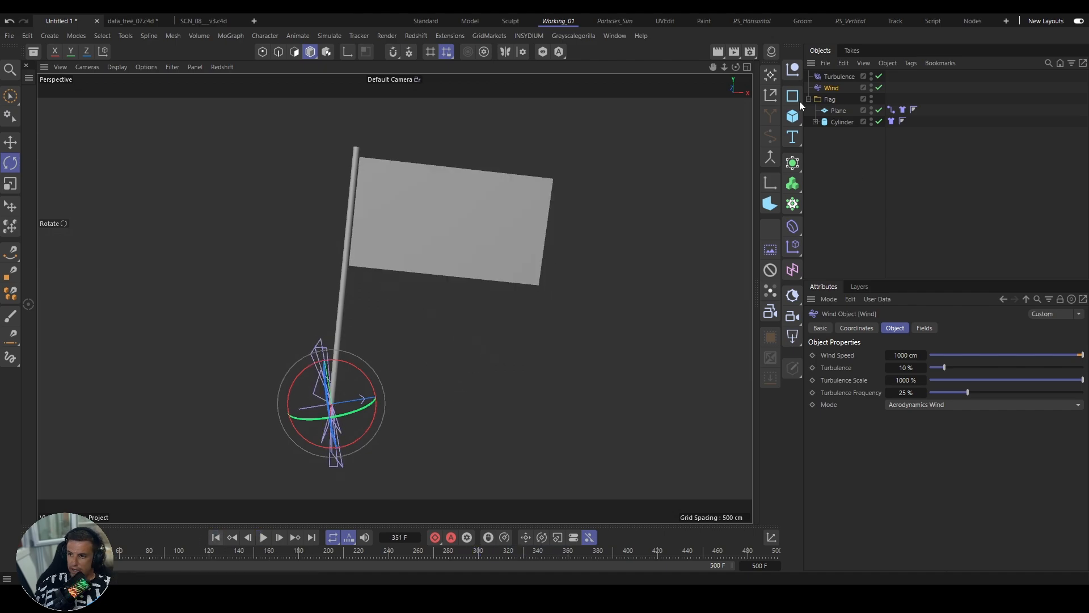
Step: Cache the simulation for the whole scene from the flag plane's Cloth tag, starting at frame 0
{"action": "left_click", "coordinate": [830, 100]}
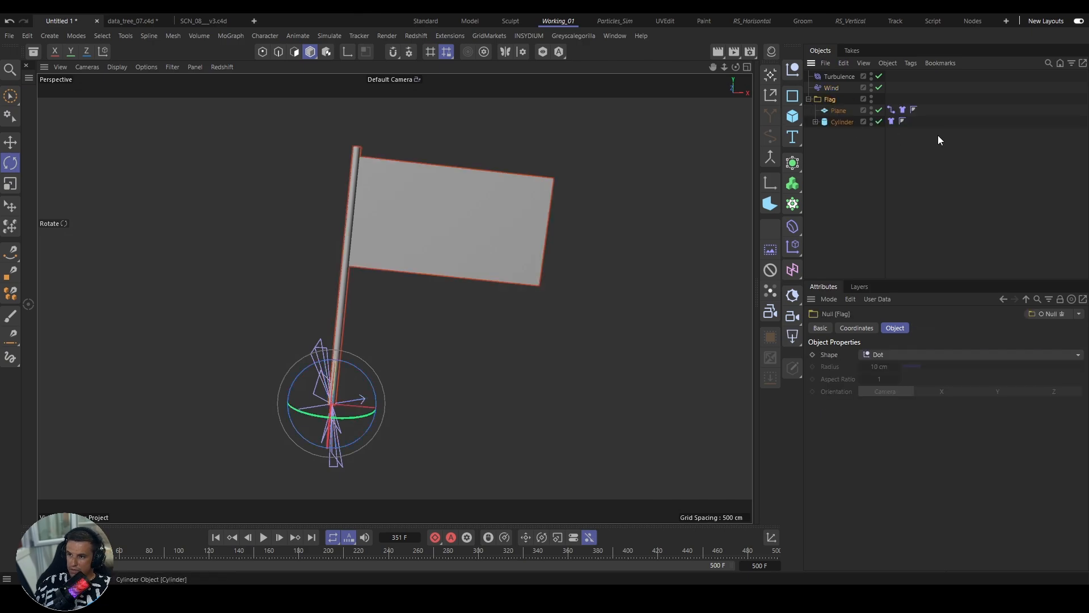
{"action": "left_click", "coordinate": [903, 110]}
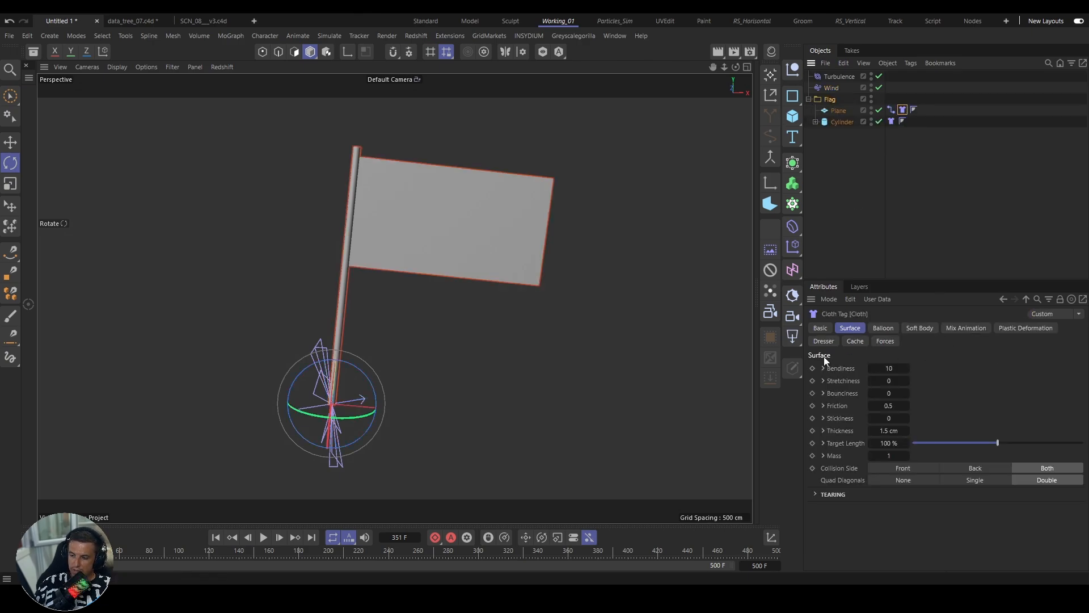
{"action": "left_click", "coordinate": [854, 342]}
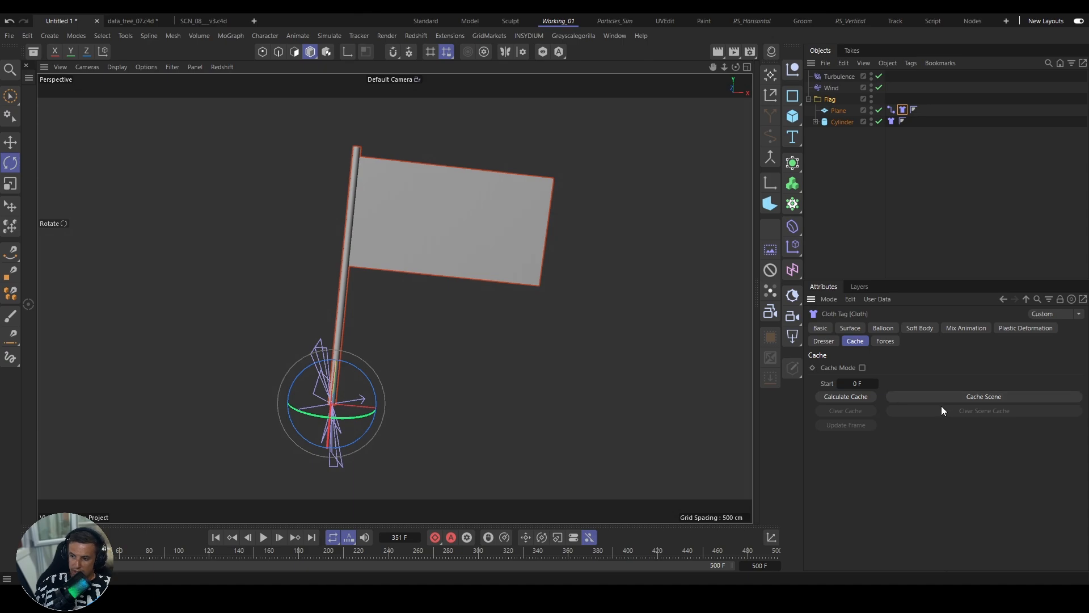
{"action": "left_click", "coordinate": [967, 396]}
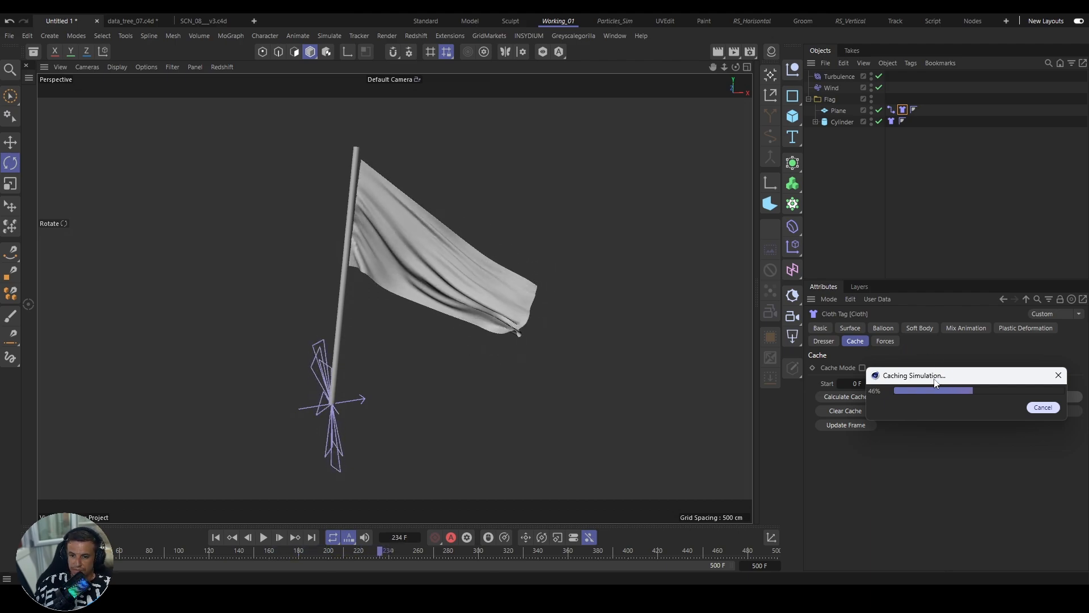
{"action": "left_click_drag", "start_coordinate": [961, 380], "coordinate": [949, 316]}
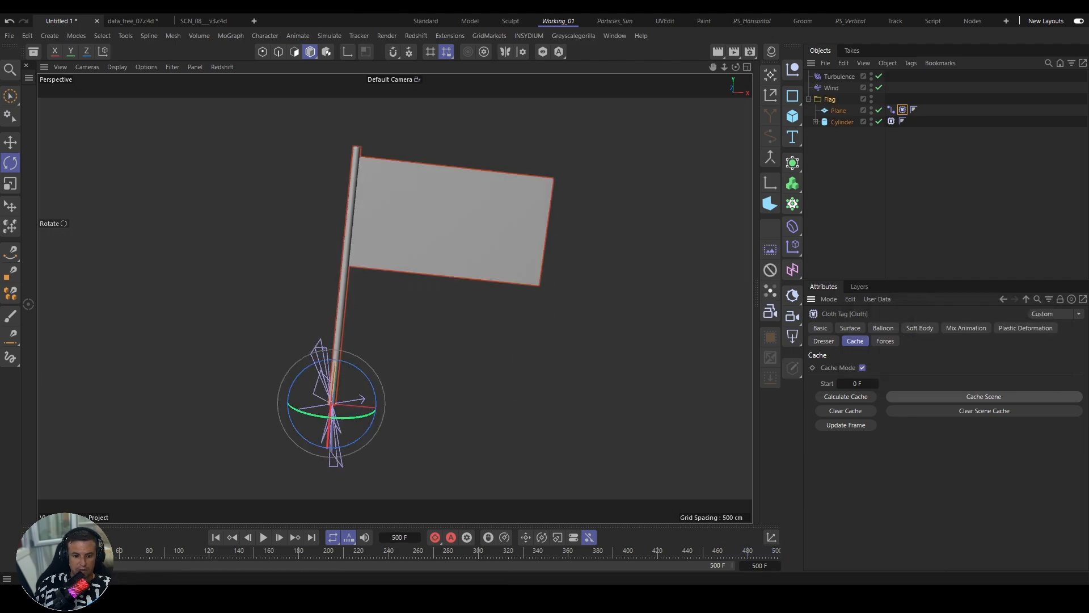
Step: Play back the cached flag simulation to review the motion, and stop it
{"action": "key", "text": "F8"}
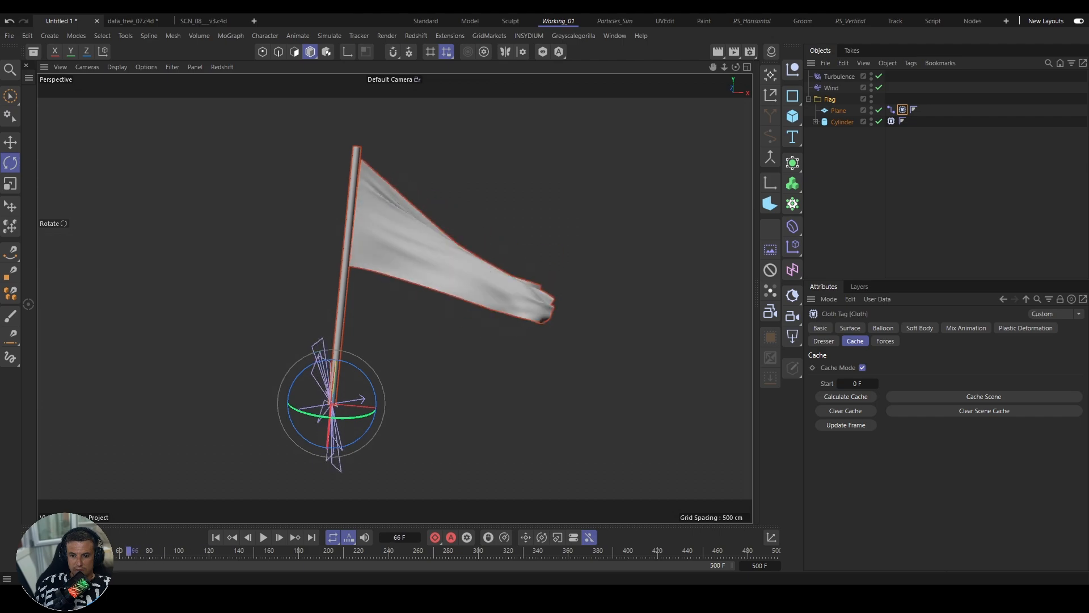
{"action": "key", "text": "shift+f"}
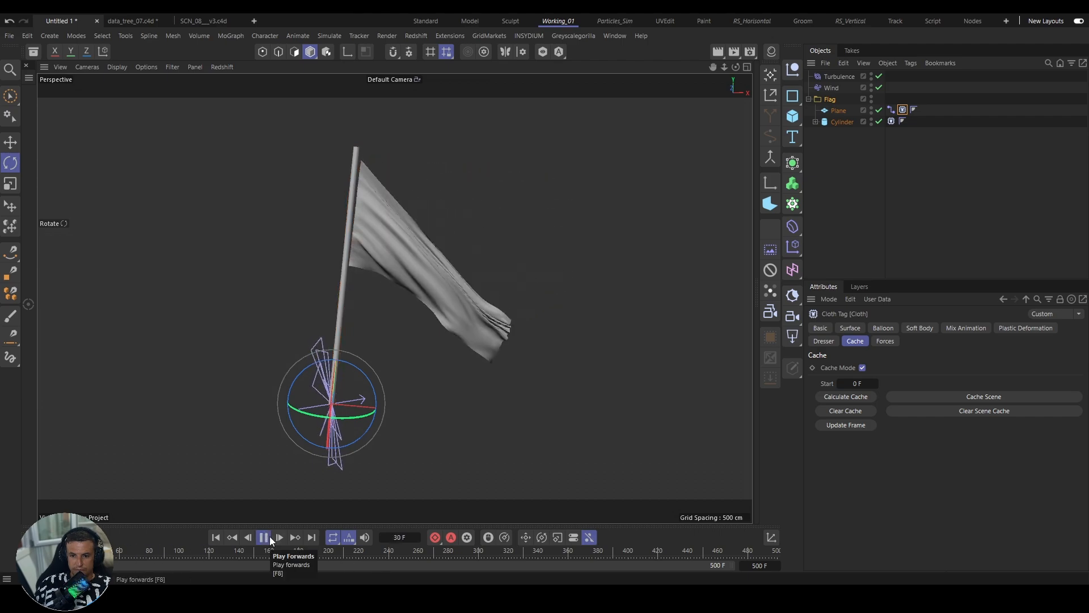
{"action": "left_click", "coordinate": [263, 538]}
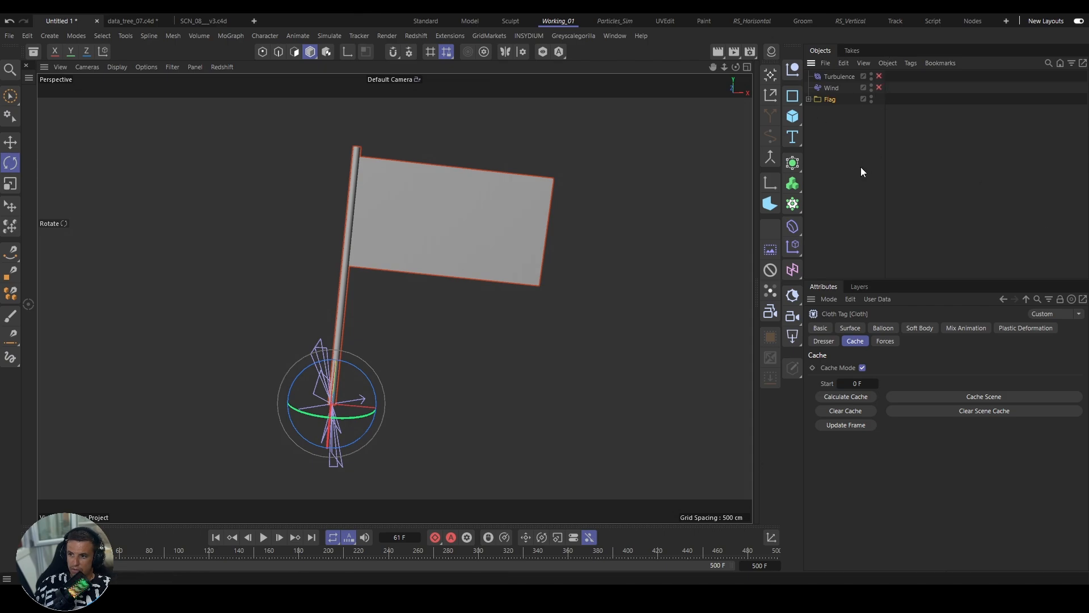
Step: Turn off the visibility of the Wind and Turbulence objects and assign both to the SIM layer
{"action": "left_click", "coordinate": [858, 249]}
{"action": "left_click", "coordinate": [872, 86]}
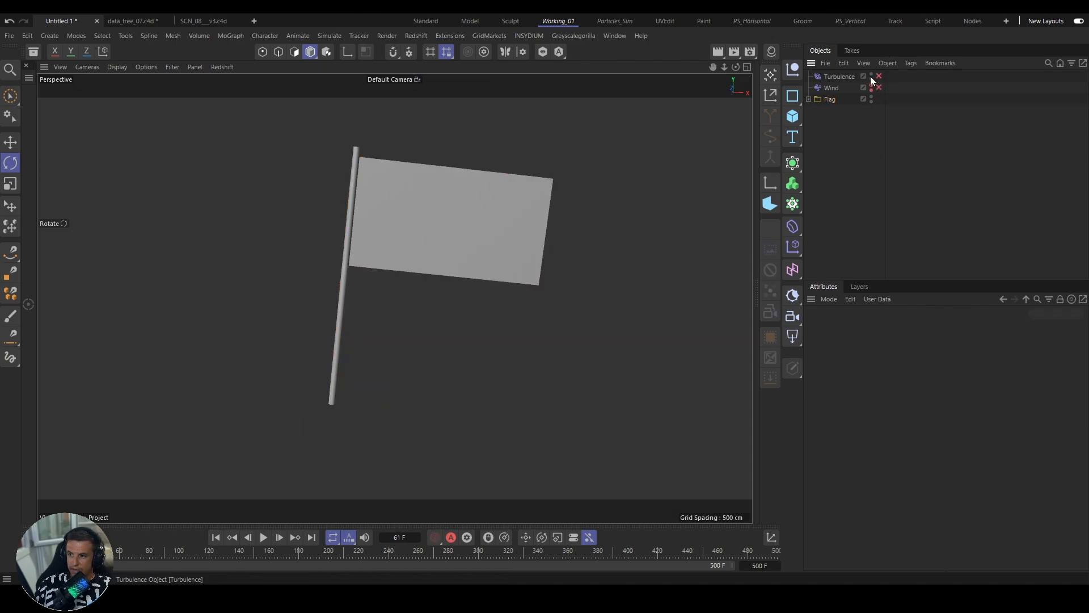
{"action": "left_click", "coordinate": [860, 287]}
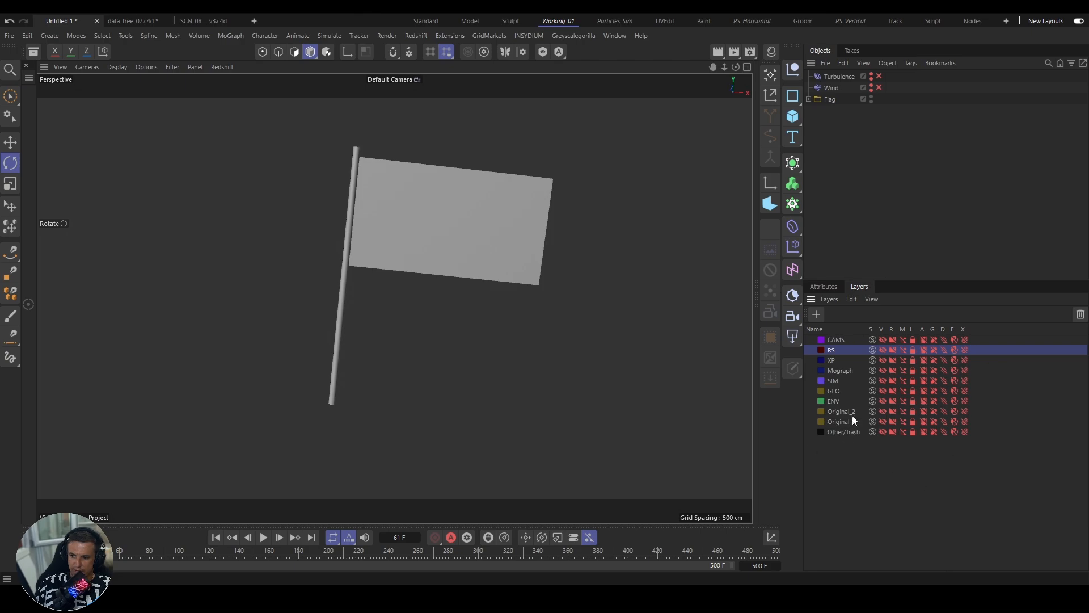
{"action": "left_click", "coordinate": [833, 89]}
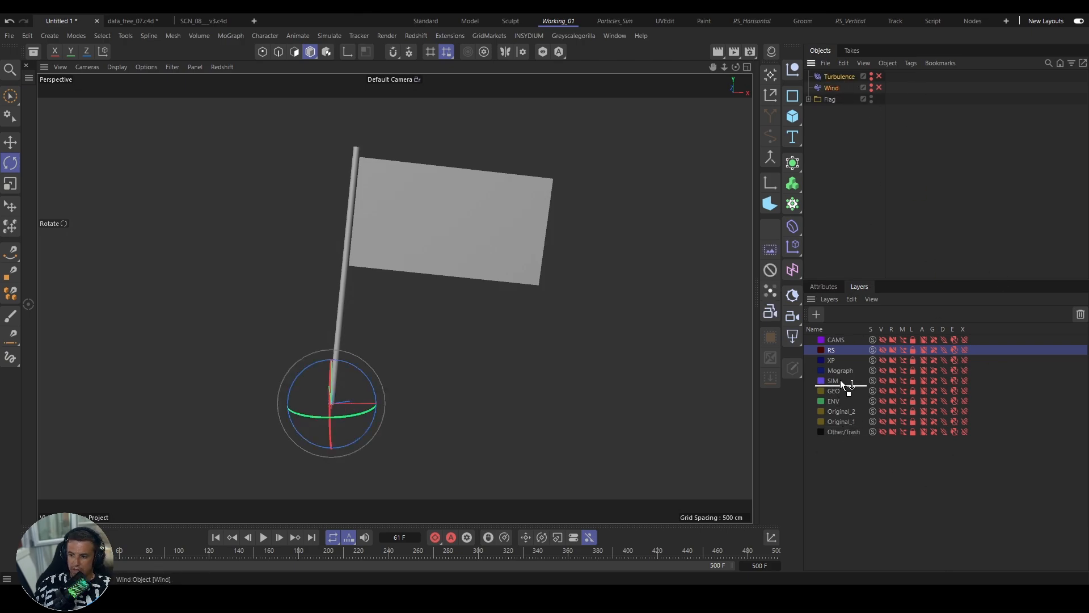
{"action": "left_click_drag", "start_coordinate": [839, 380], "coordinate": [836, 382]}
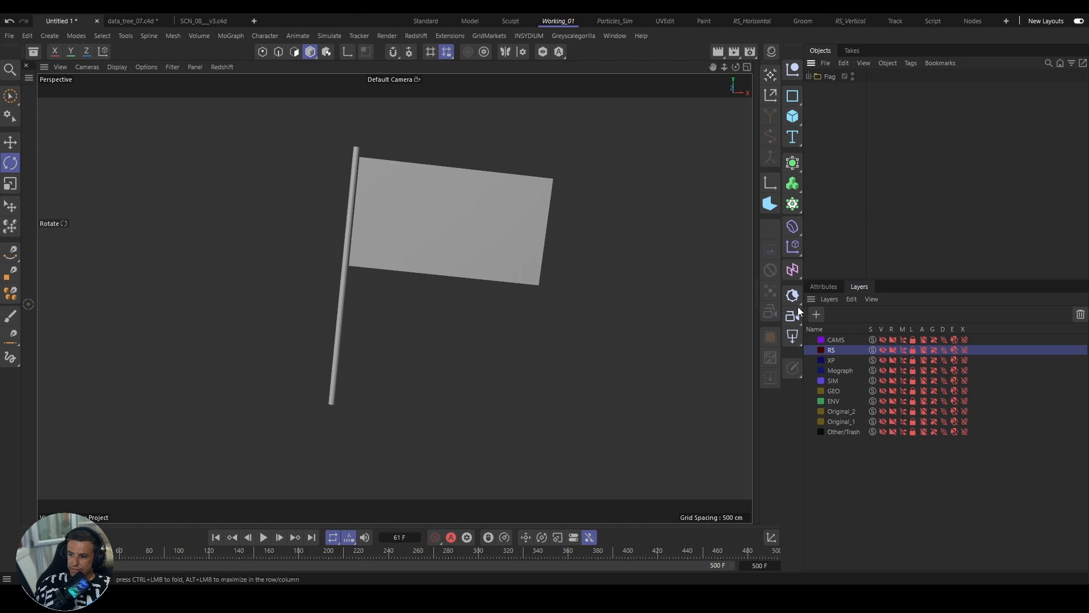
{"action": "left_click", "coordinate": [823, 286]}
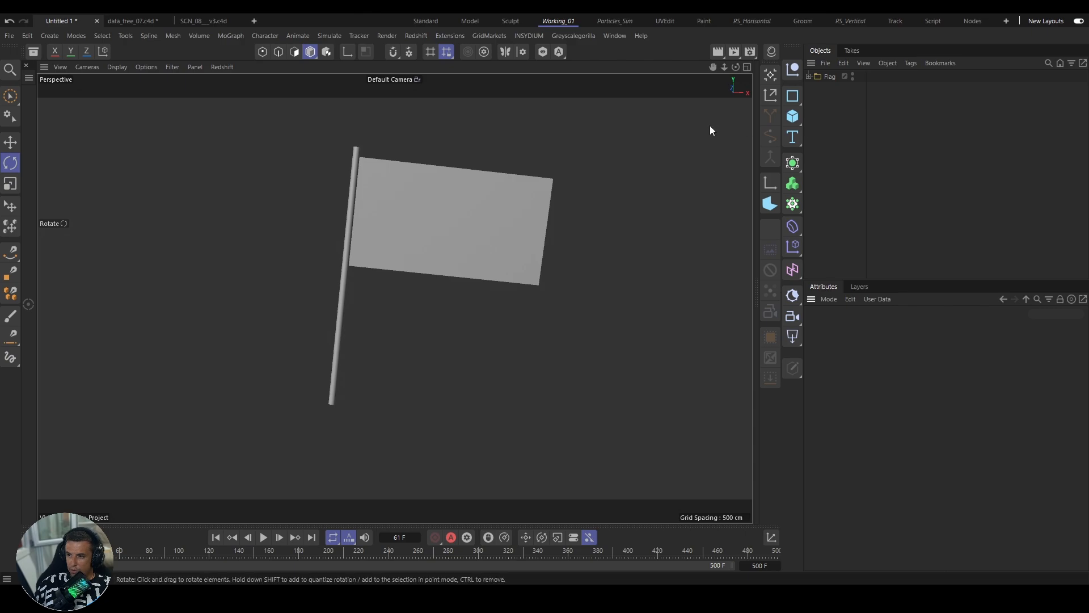
Step: Add an X-Particles xpSystem to the scene
{"action": "left_click", "coordinate": [528, 36]}
{"action": "mouse_move", "coordinate": [550, 74]}
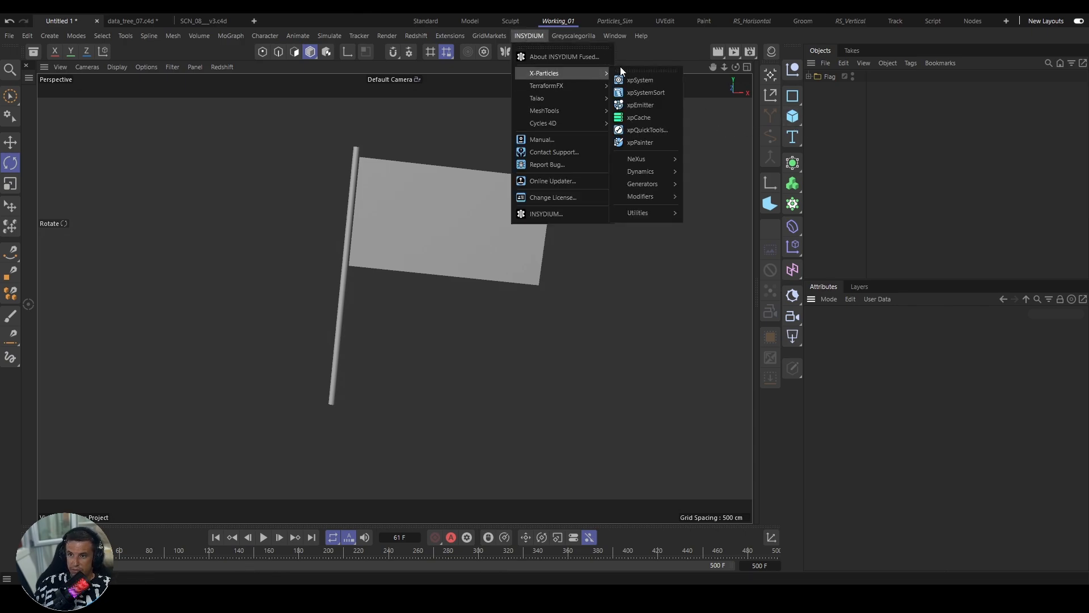
{"action": "left_click", "coordinate": [640, 80]}
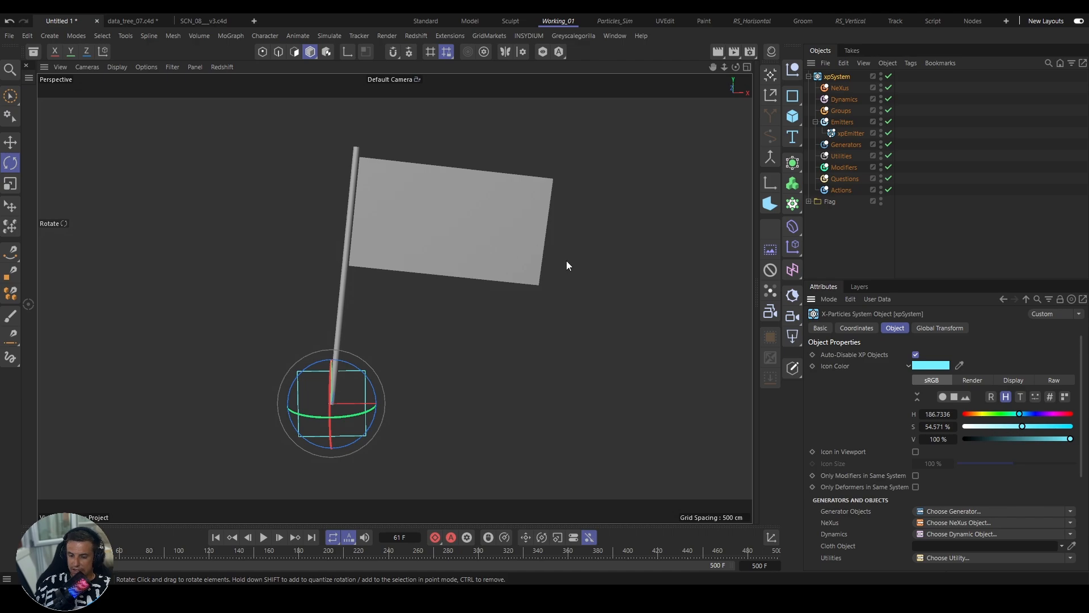
Step: Create a classic Standard material and rename it Flag_Standart
{"action": "left_click", "coordinate": [772, 51]}
{"action": "left_click", "coordinate": [727, 67]}
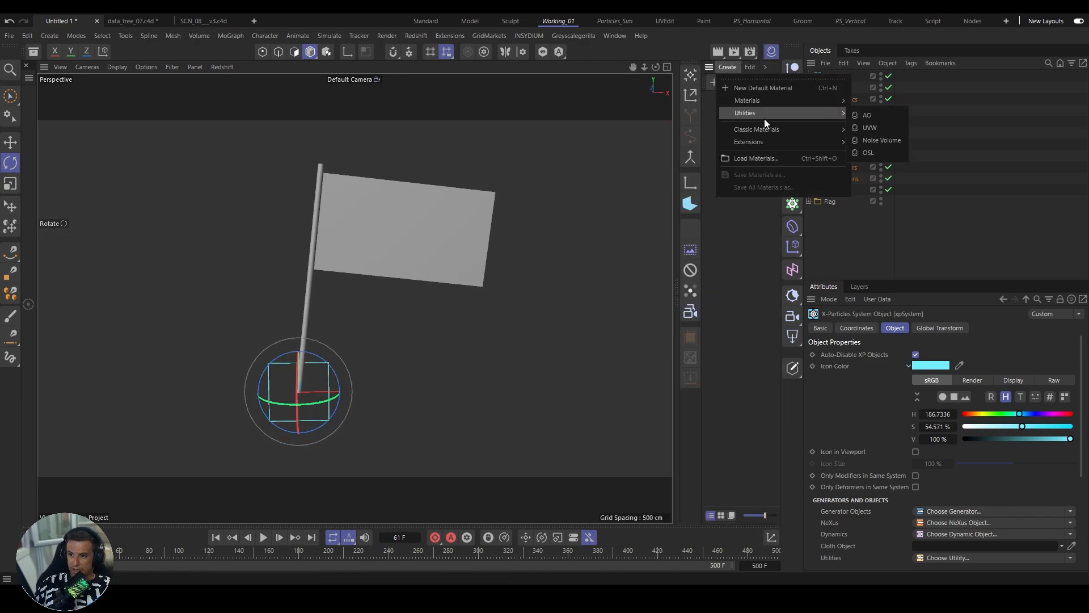
{"action": "mouse_move", "coordinate": [763, 103]}
{"action": "mouse_move", "coordinate": [763, 129]}
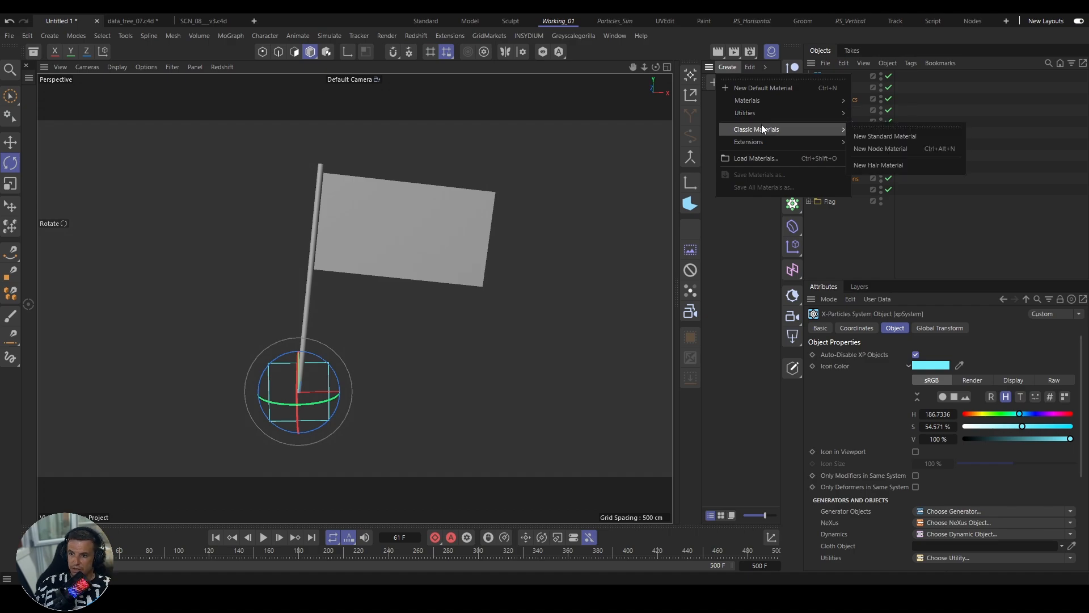
{"action": "left_click", "coordinate": [906, 136]}
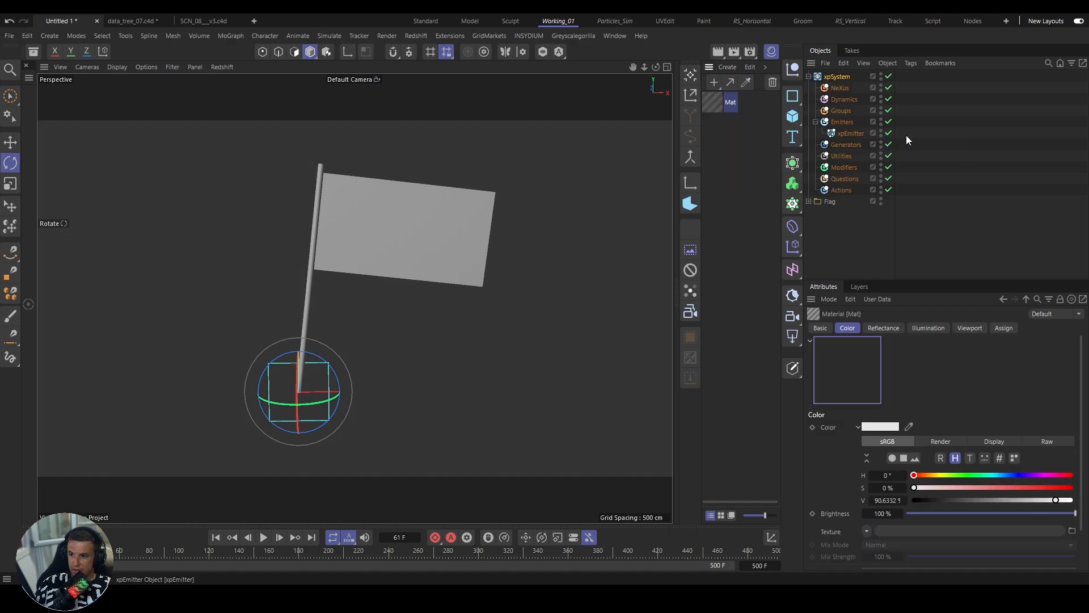
{"action": "double_click", "coordinate": [730, 103]}
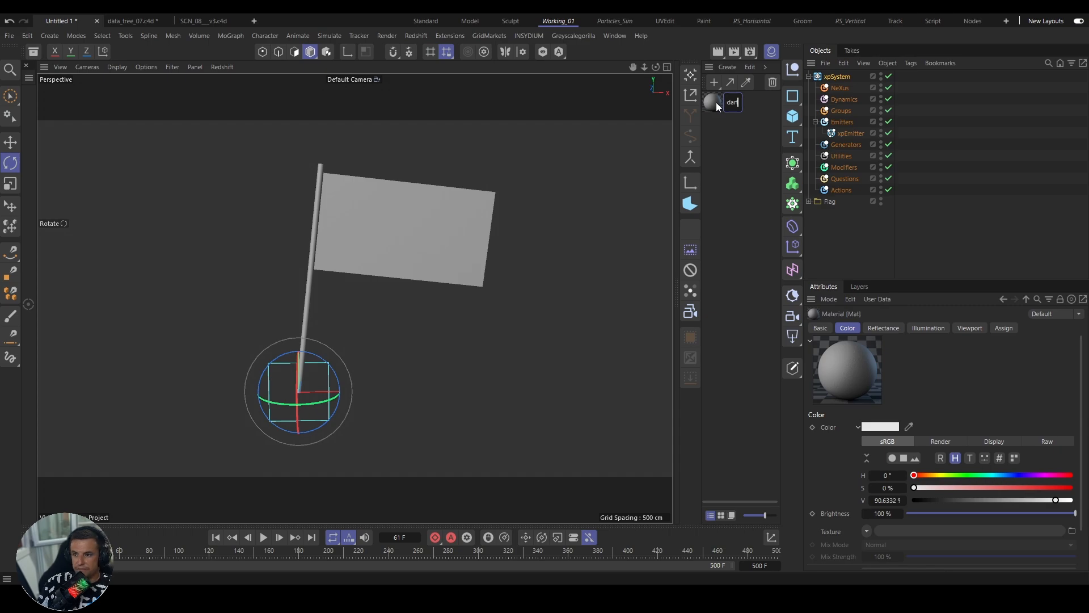
{"action": "key", "text": "Return"}
Step: Load flag_color_01.png from the project's tex folder as the Flag_Standart material's color texture, without copying it to the project location
{"action": "double_click", "coordinate": [716, 104]}
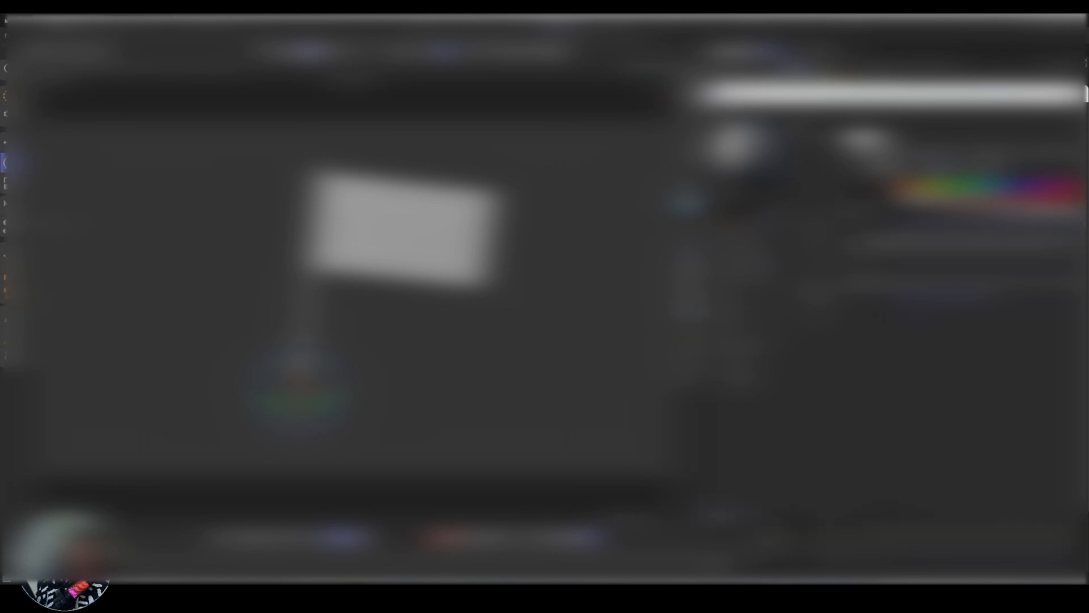
{"action": "left_click", "coordinate": [1024, 245]}
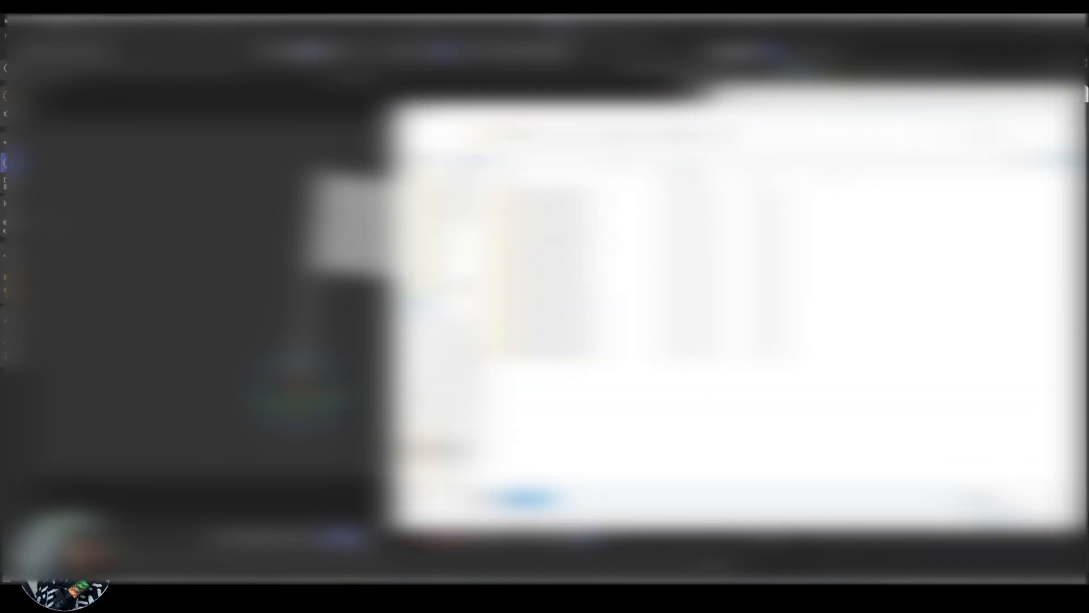
{"action": "left_click", "coordinate": [529, 135]}
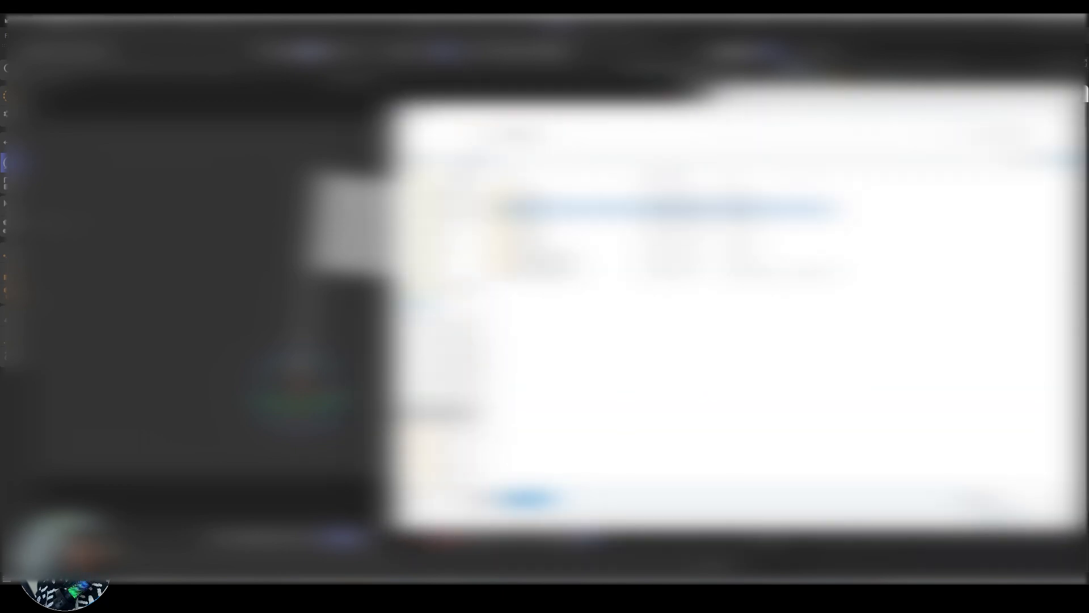
{"action": "double_click", "coordinate": [548, 193]}
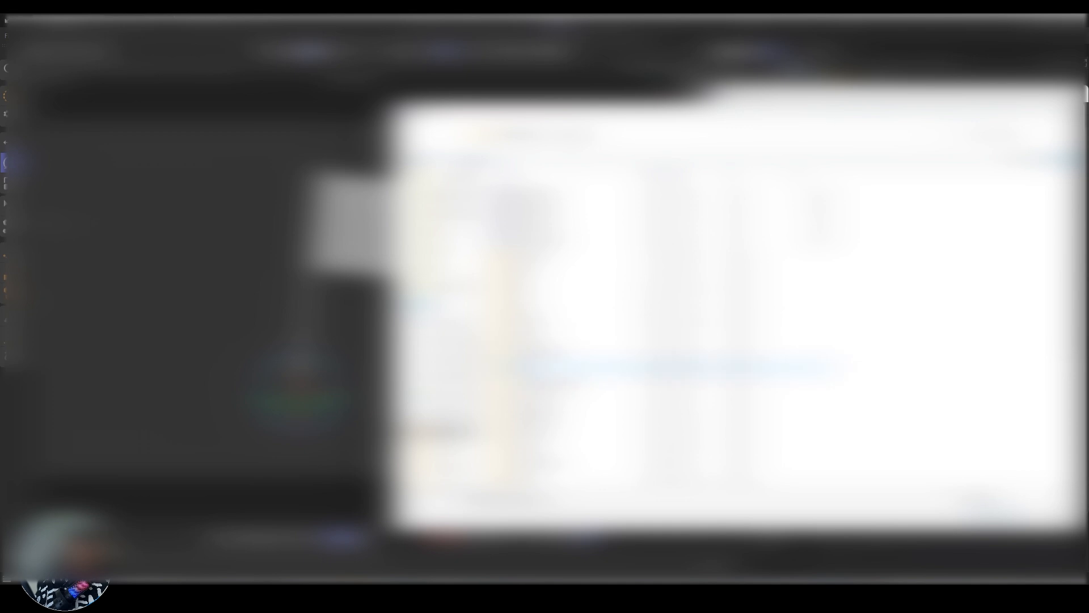
{"action": "double_click", "coordinate": [545, 320]}
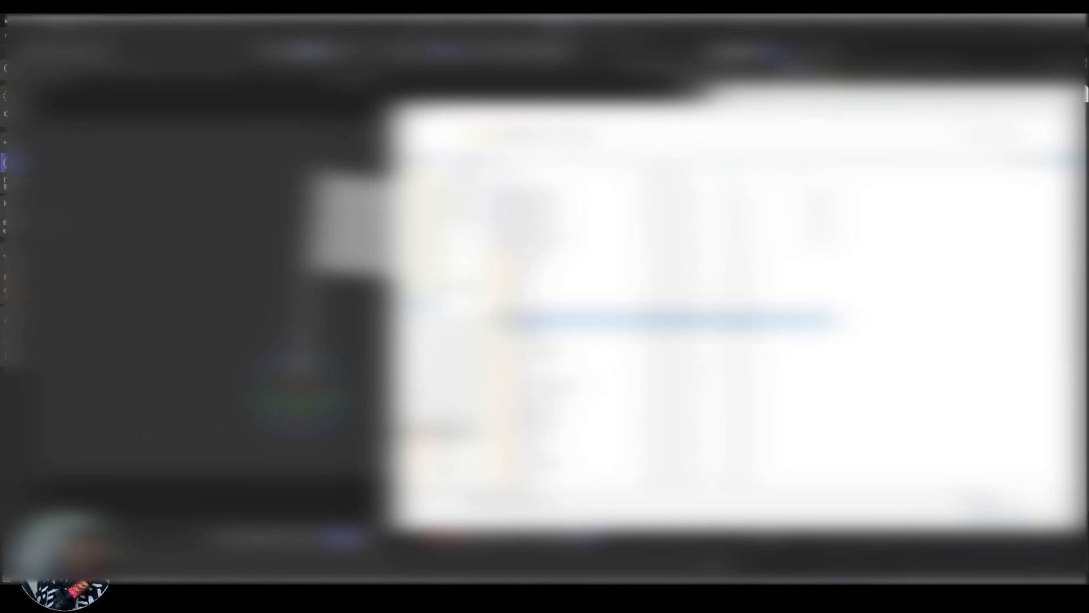
{"action": "double_click", "coordinate": [545, 209]}
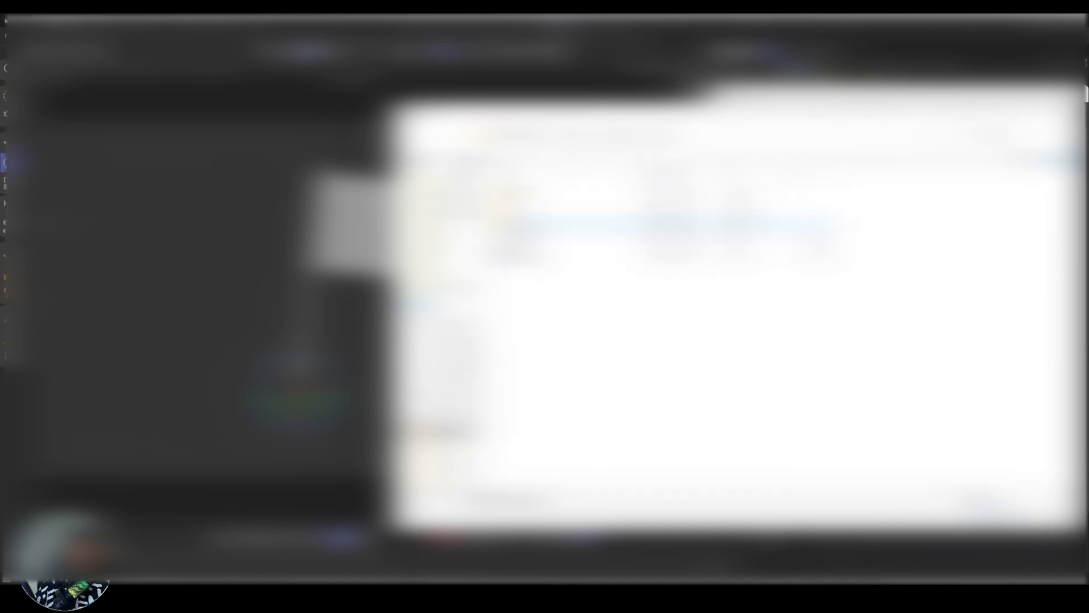
{"action": "left_click", "coordinate": [544, 208]}
{"action": "double_click", "coordinate": [545, 208]}
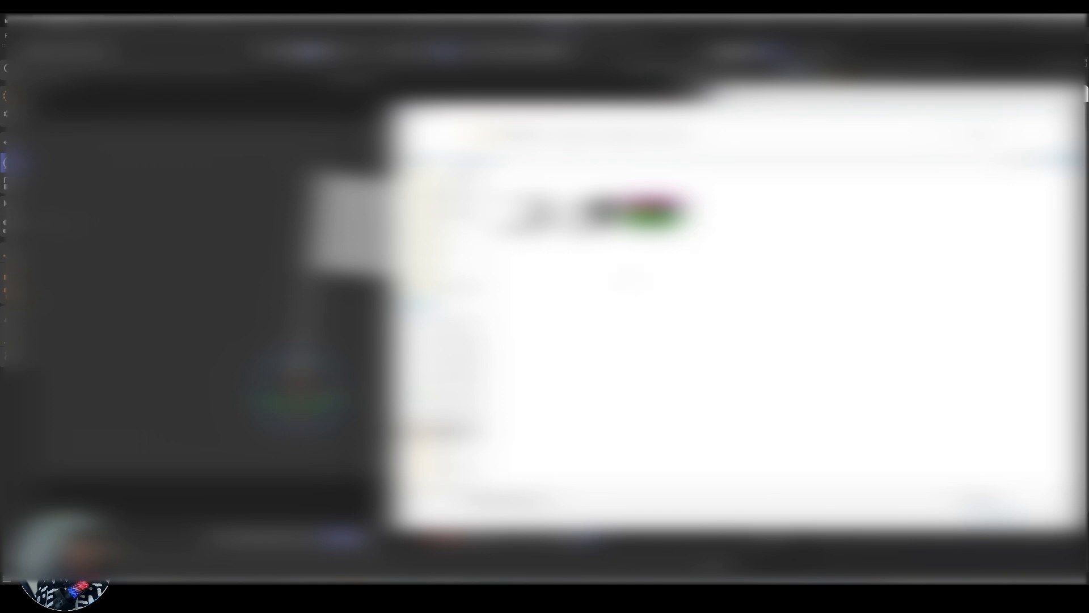
{"action": "left_click", "coordinate": [653, 207]}
{"action": "left_click", "coordinate": [992, 515]}
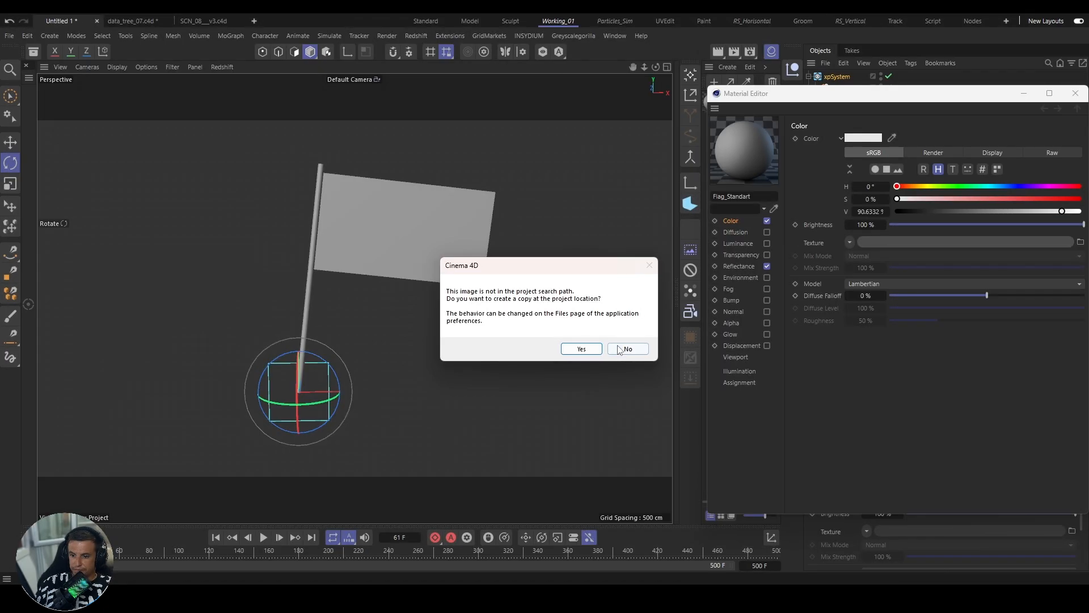
{"action": "left_click", "coordinate": [619, 347]}
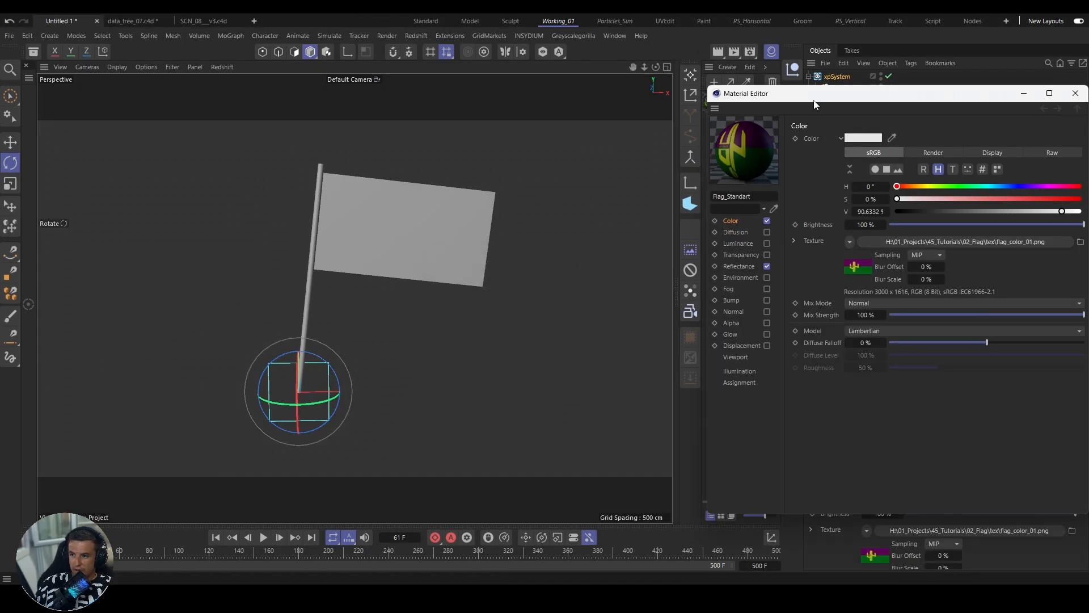
Step: Apply the Flag_Standart material to the flag's Plane object and turn off the material's Reflectance channel
{"action": "left_click_drag", "start_coordinate": [820, 96], "coordinate": [580, 232]}
{"action": "left_click", "coordinate": [809, 201]}
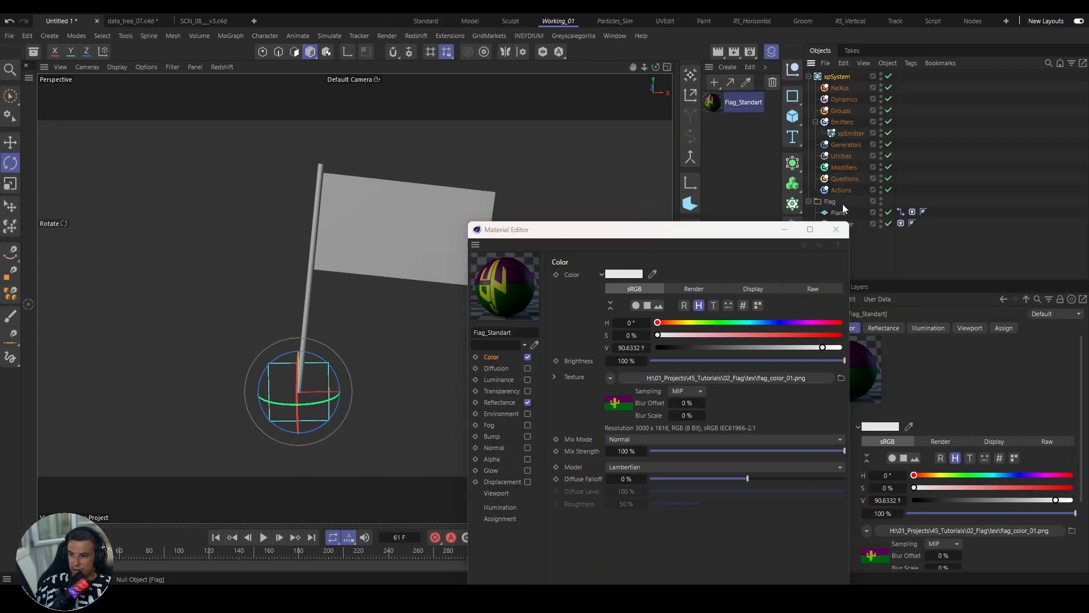
{"action": "left_click_drag", "start_coordinate": [713, 102], "coordinate": [836, 214]}
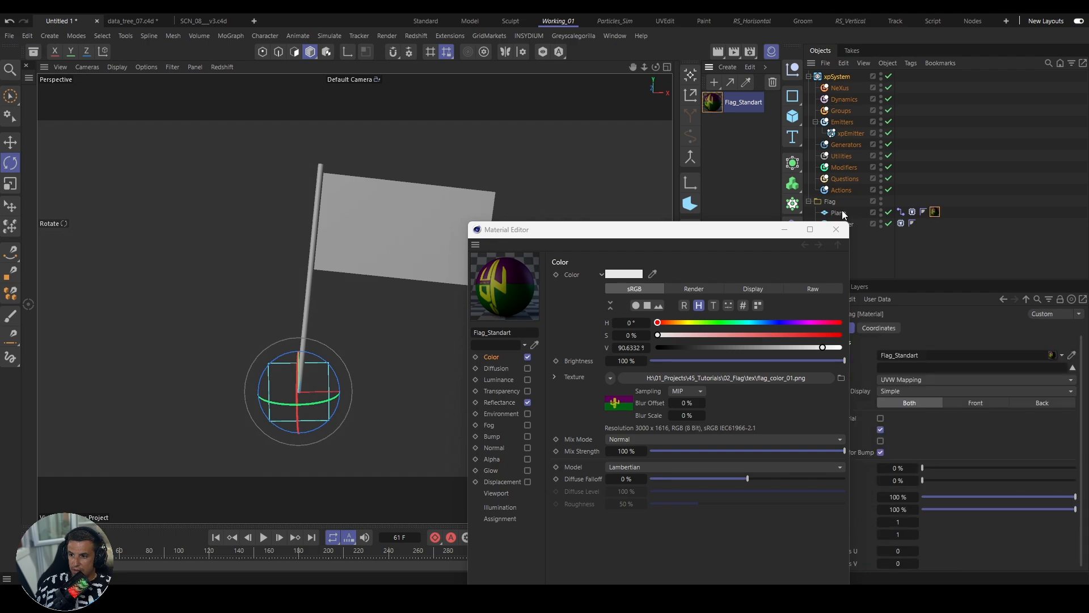
{"action": "left_click_drag", "start_coordinate": [618, 229], "coordinate": [724, 116]}
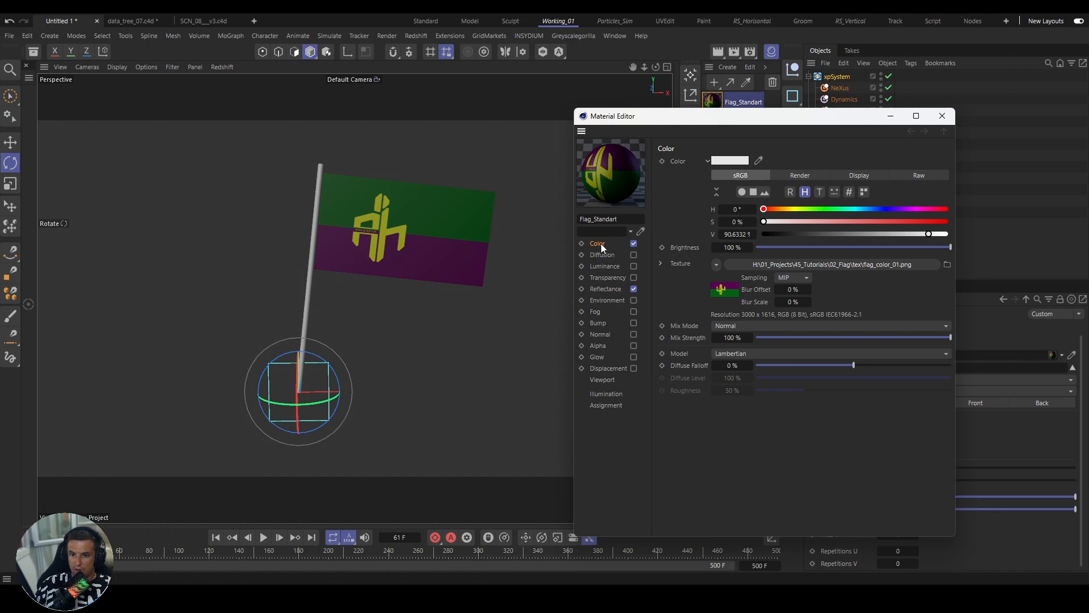
{"action": "left_click", "coordinate": [634, 289]}
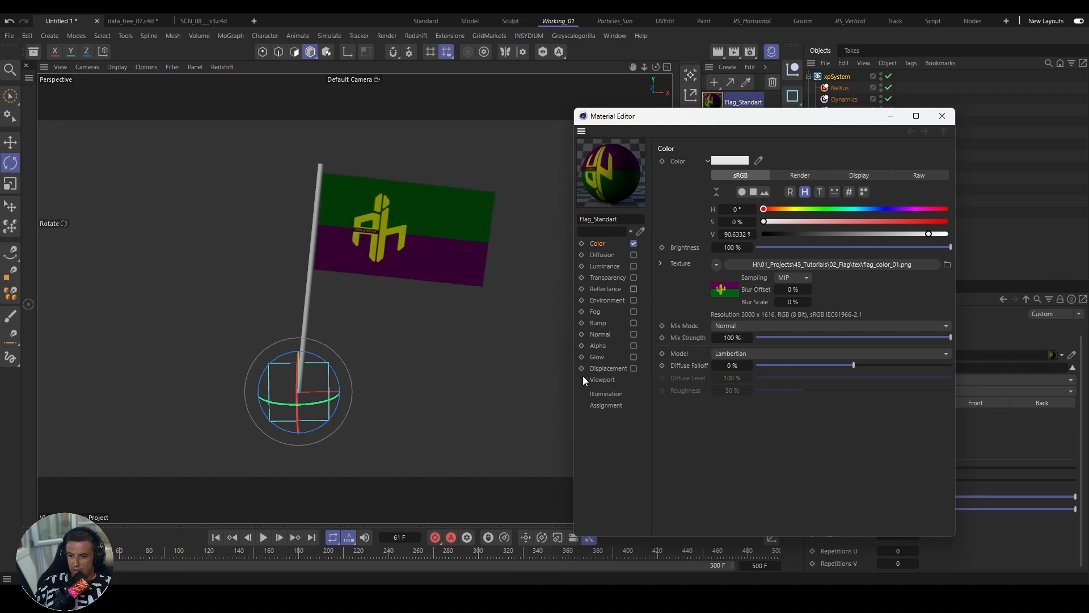
Step: Enable the Alpha channel of Flag_Standart and load flag_alpha_02.png as its texture without copying it to the project location
{"action": "left_click", "coordinate": [597, 346]}
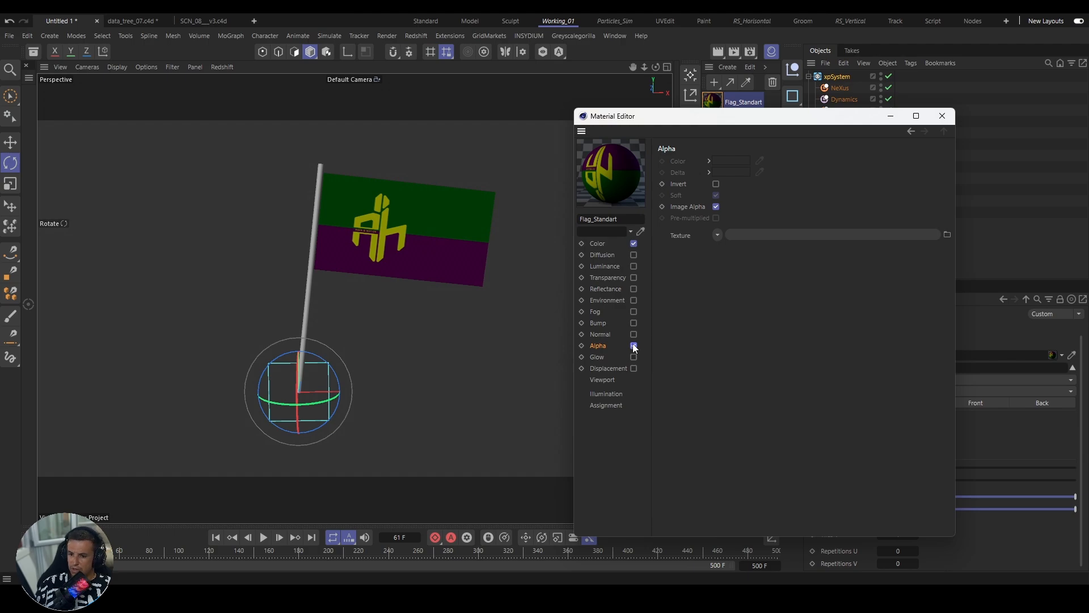
{"action": "left_click", "coordinate": [634, 346]}
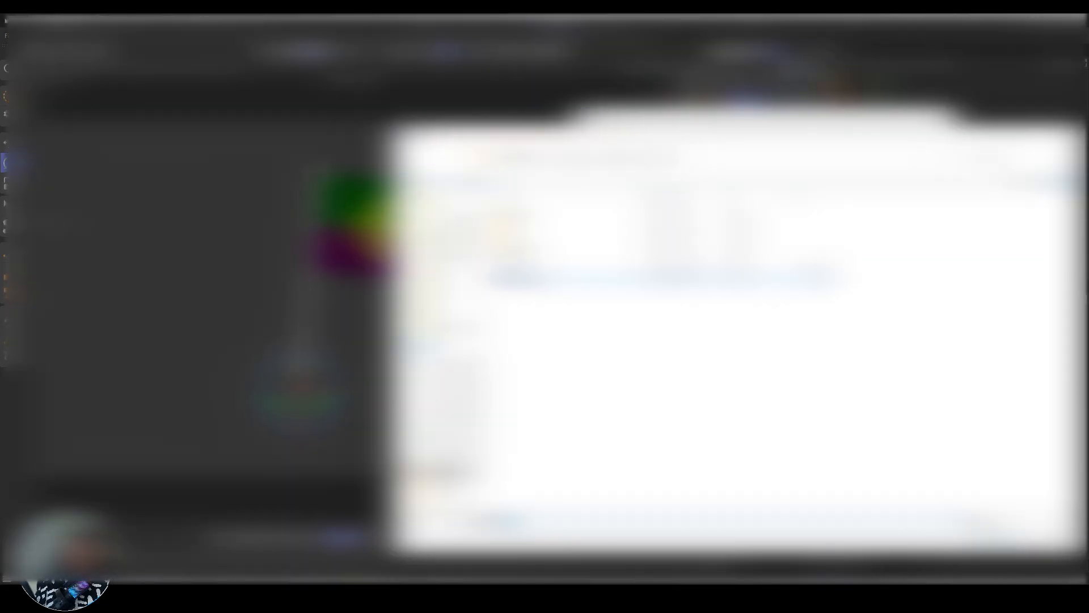
{"action": "left_click", "coordinate": [589, 224]}
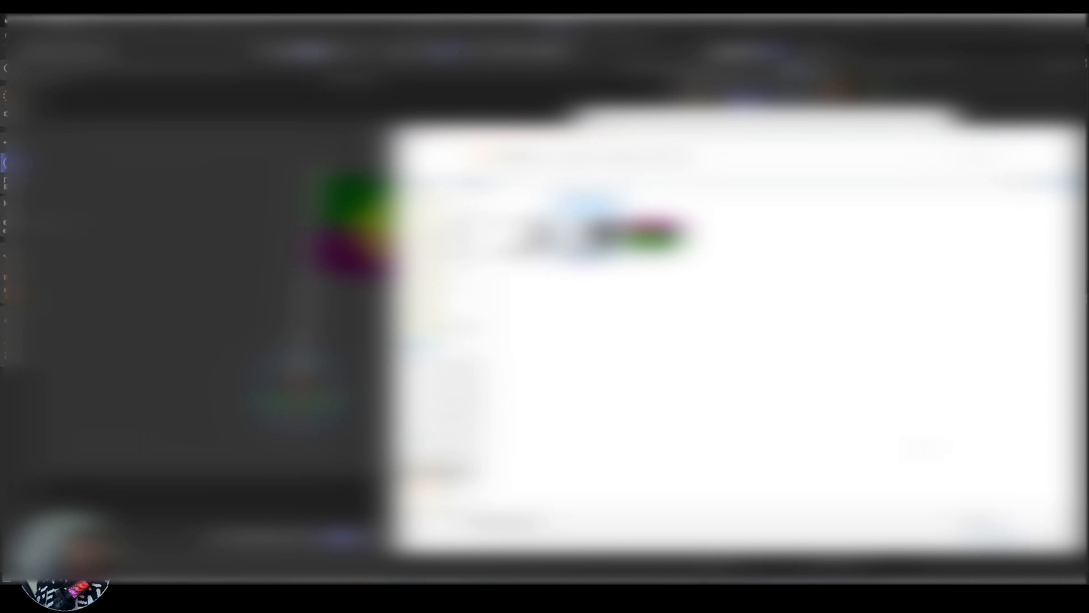
{"action": "left_click", "coordinate": [996, 537]}
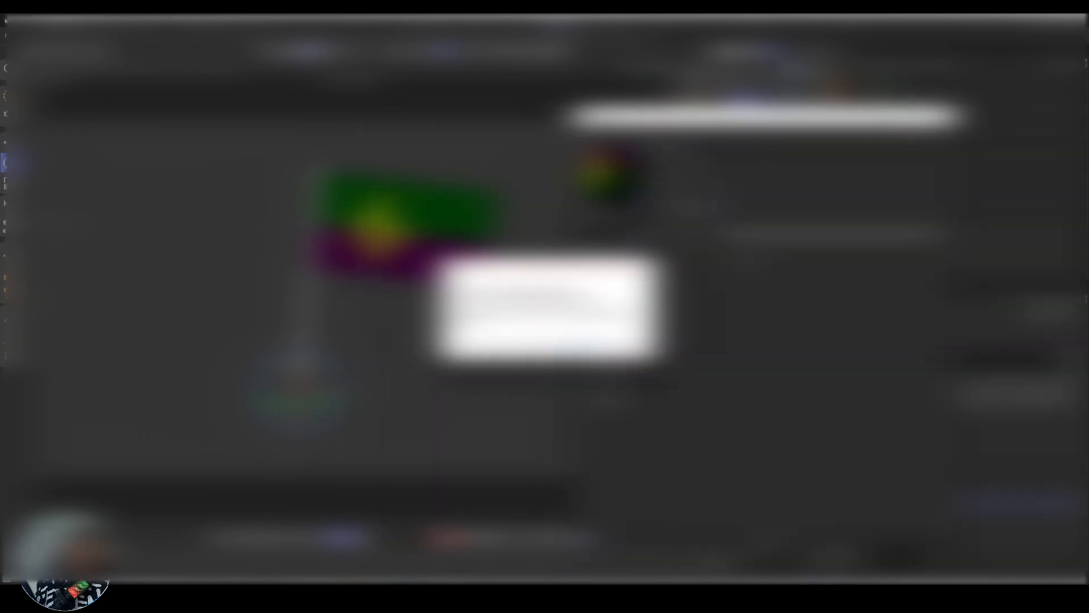
{"action": "left_click", "coordinate": [631, 347]}
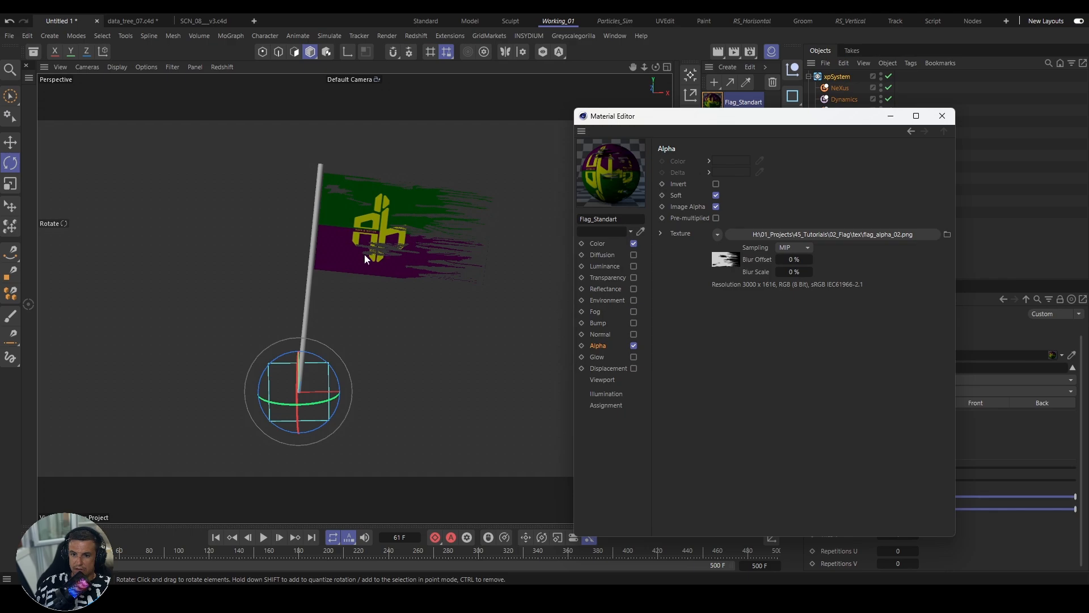
{"action": "left_click", "coordinate": [942, 115]}
Step: Set Offset U of the Plane's material tag to 0.1 %
{"action": "scroll", "coordinate": [486, 268], "scroll_direction": "up", "scroll_amount": 8}
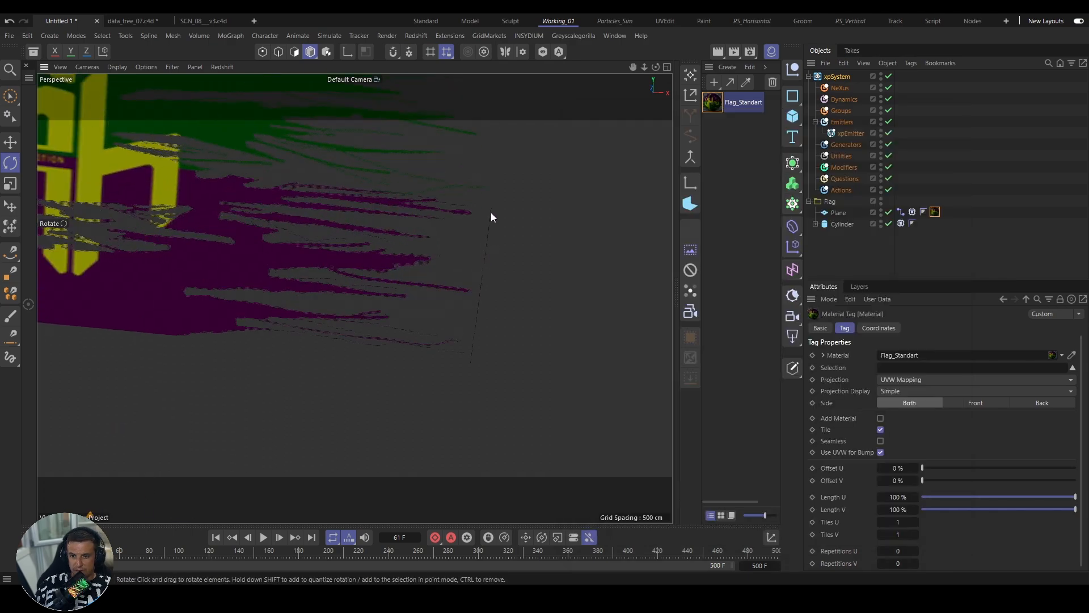
{"action": "scroll", "coordinate": [435, 311], "scroll_direction": "down", "scroll_amount": 8}
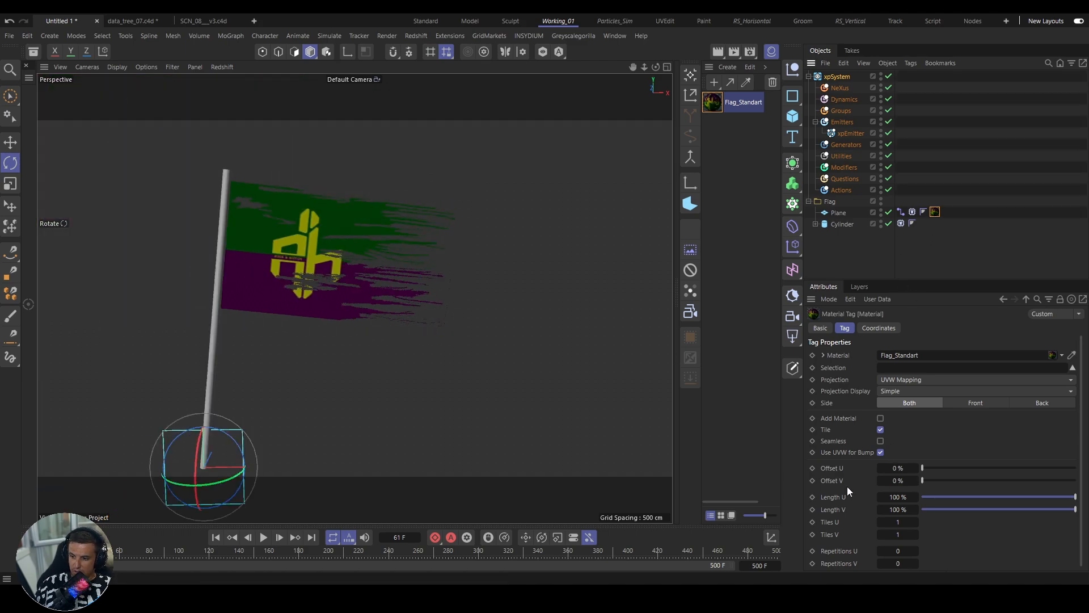
{"action": "left_click", "coordinate": [916, 468]}
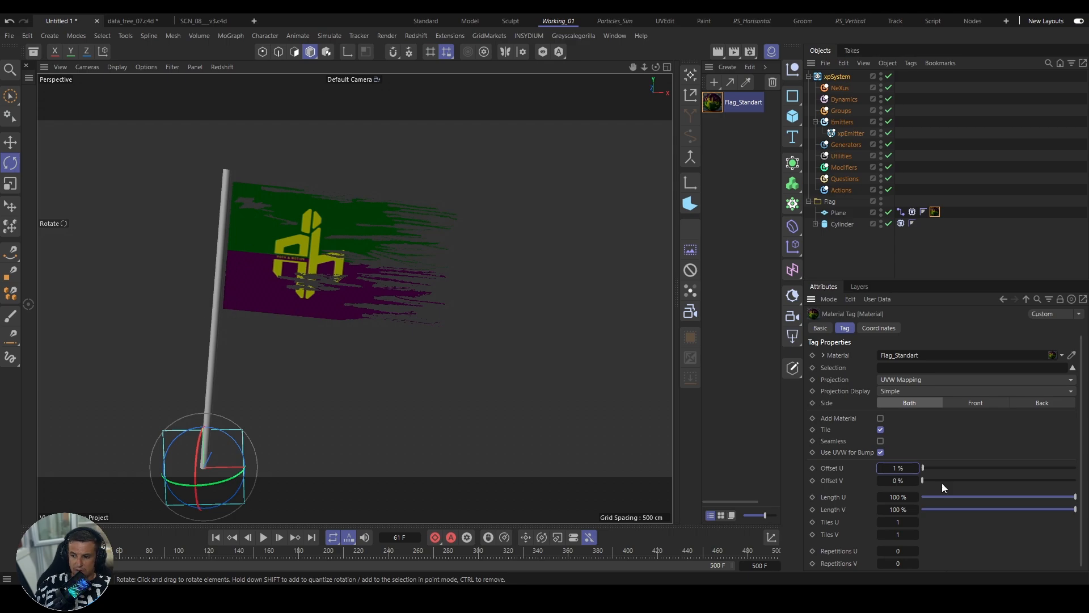
{"action": "left_click", "coordinate": [880, 469]}
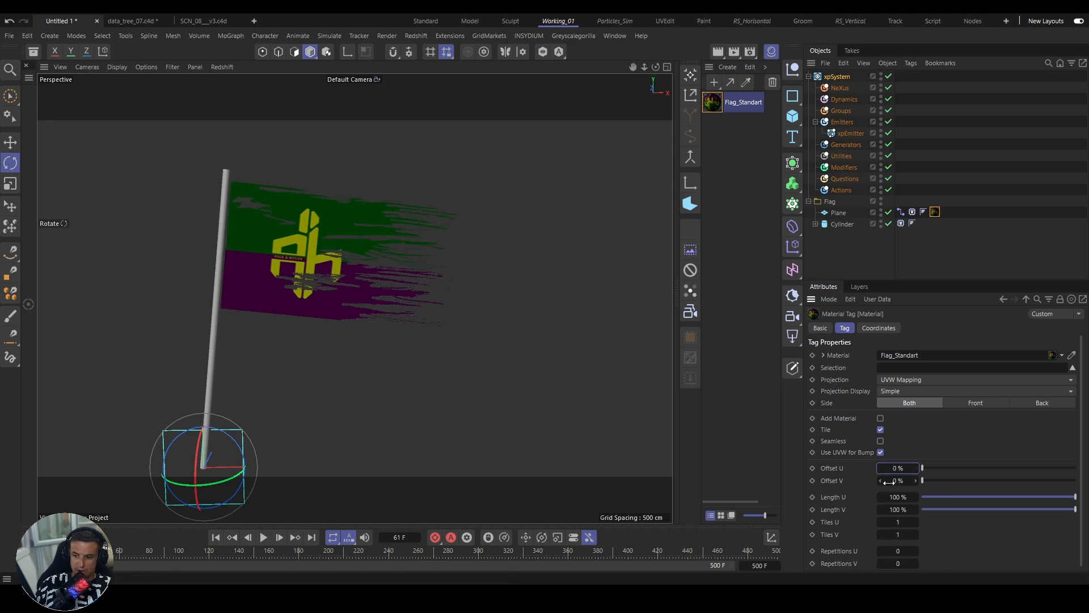
{"action": "left_click", "coordinate": [894, 472]}
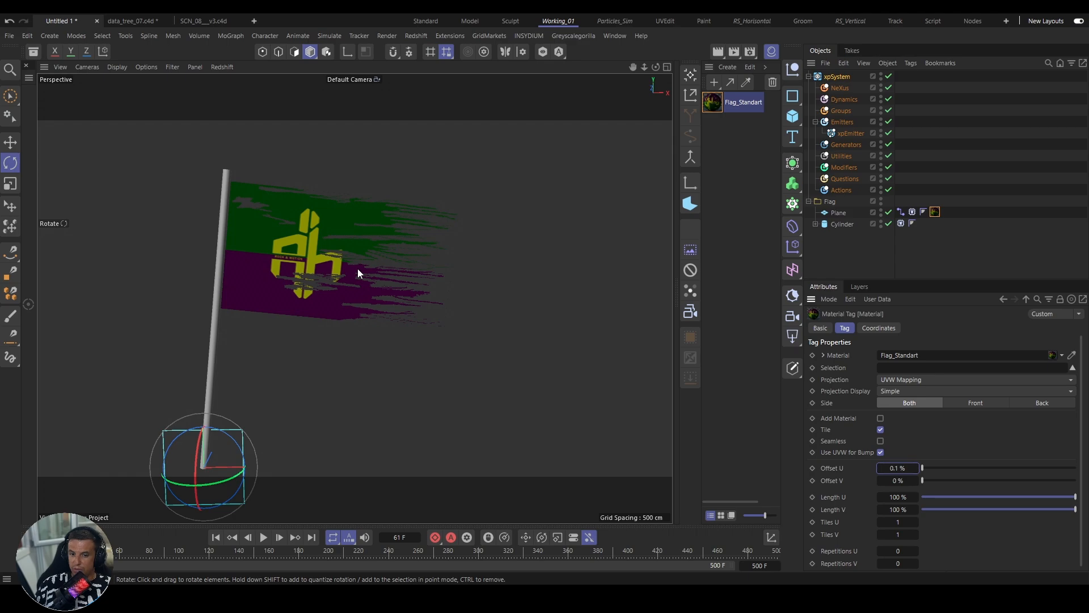
Step: Set the xpEmitter's shape to Object, with the Plane as source object, and make it emit from Texture
{"action": "middle_click_drag", "start_coordinate": [240, 274], "coordinate": [352, 246]}
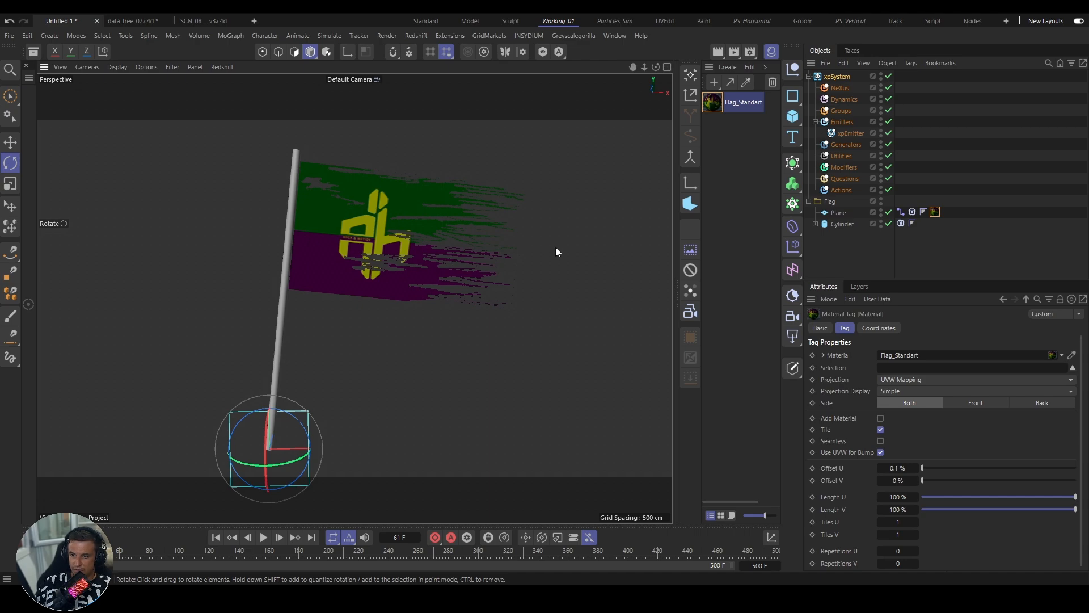
{"action": "left_click", "coordinate": [848, 133]}
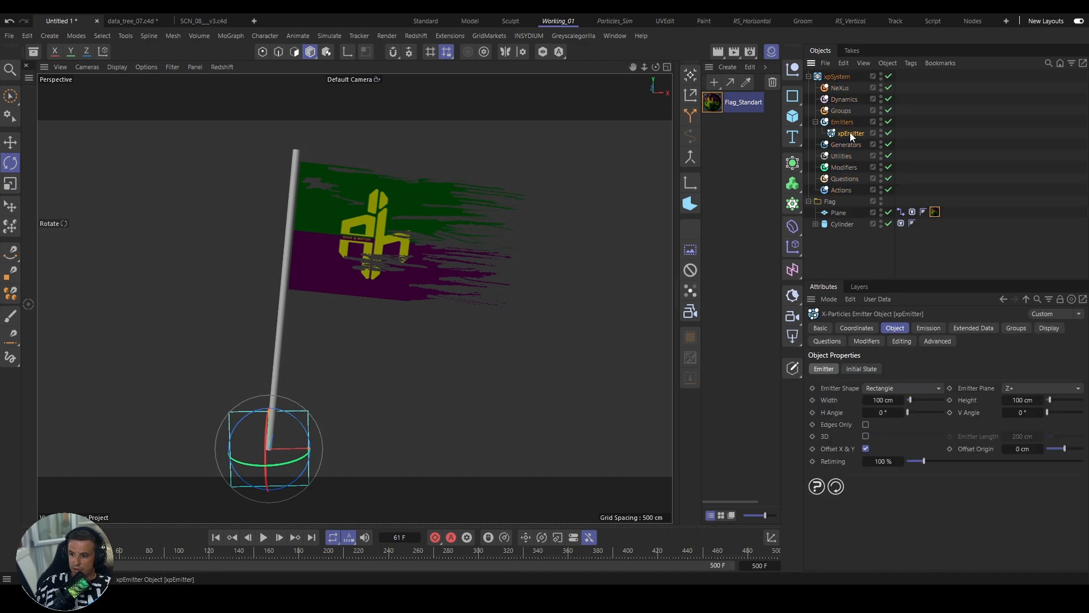
{"action": "left_click", "coordinate": [898, 387]}
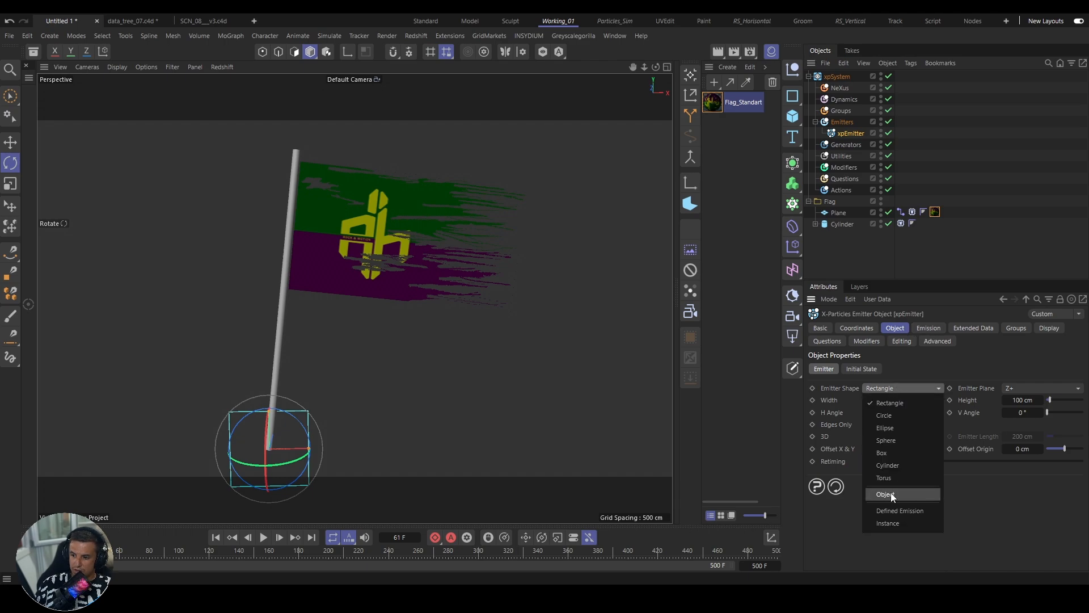
{"action": "left_click", "coordinate": [889, 497]}
{"action": "left_click_drag", "start_coordinate": [838, 213], "coordinate": [898, 436]}
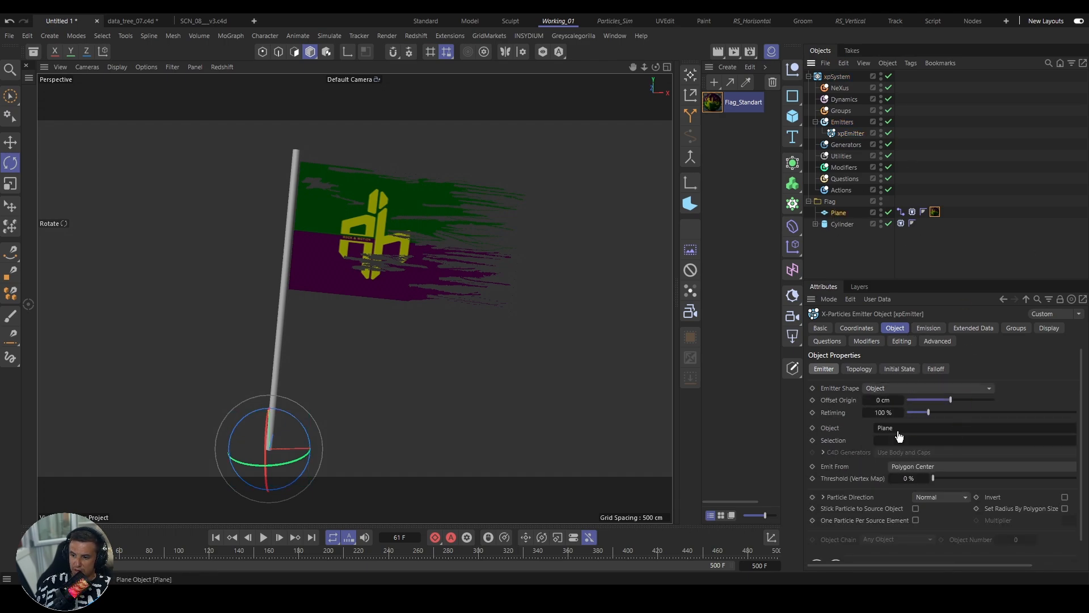
{"action": "left_click", "coordinate": [908, 467]}
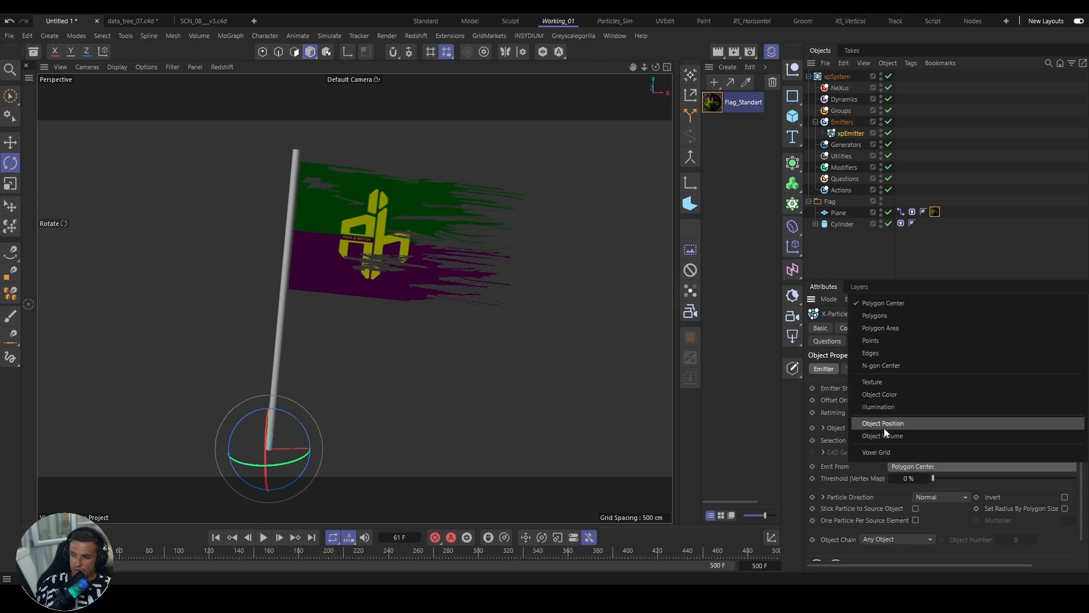
{"action": "left_click", "coordinate": [881, 382]}
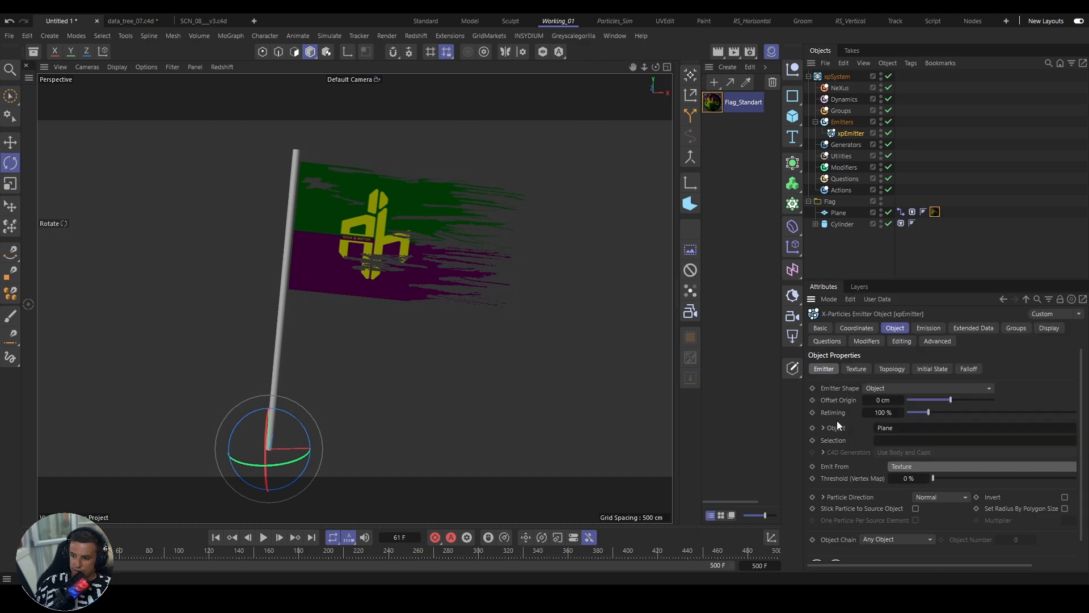
Step: Link the Plane's material tag as the emitter's texture tag with Emit Channel set to Alpha, and preview the particle emission
{"action": "left_click", "coordinate": [856, 370]}
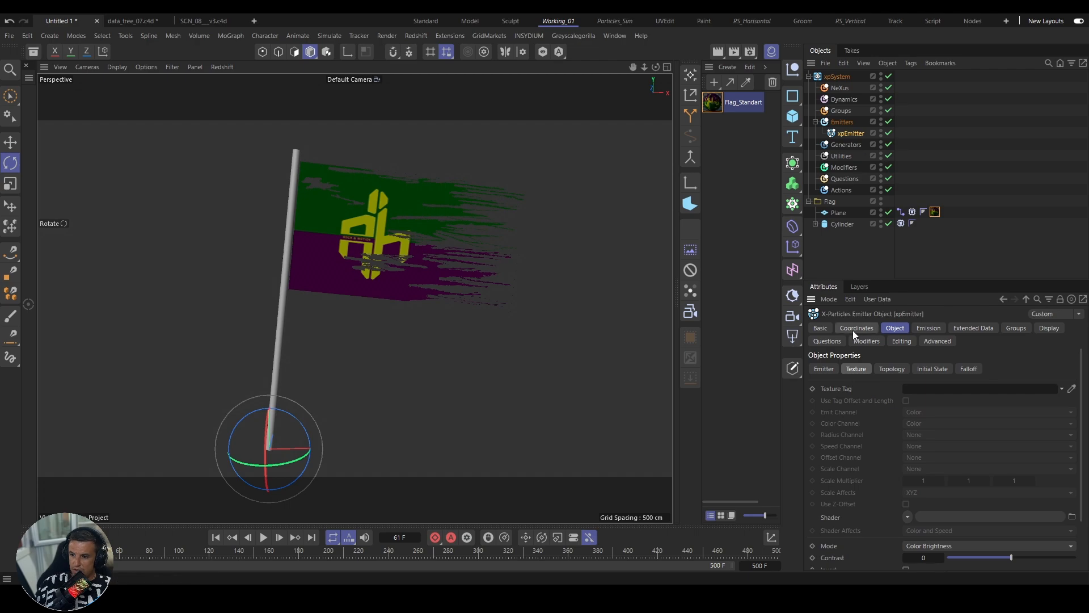
{"action": "left_click_drag", "start_coordinate": [935, 211], "coordinate": [930, 390]}
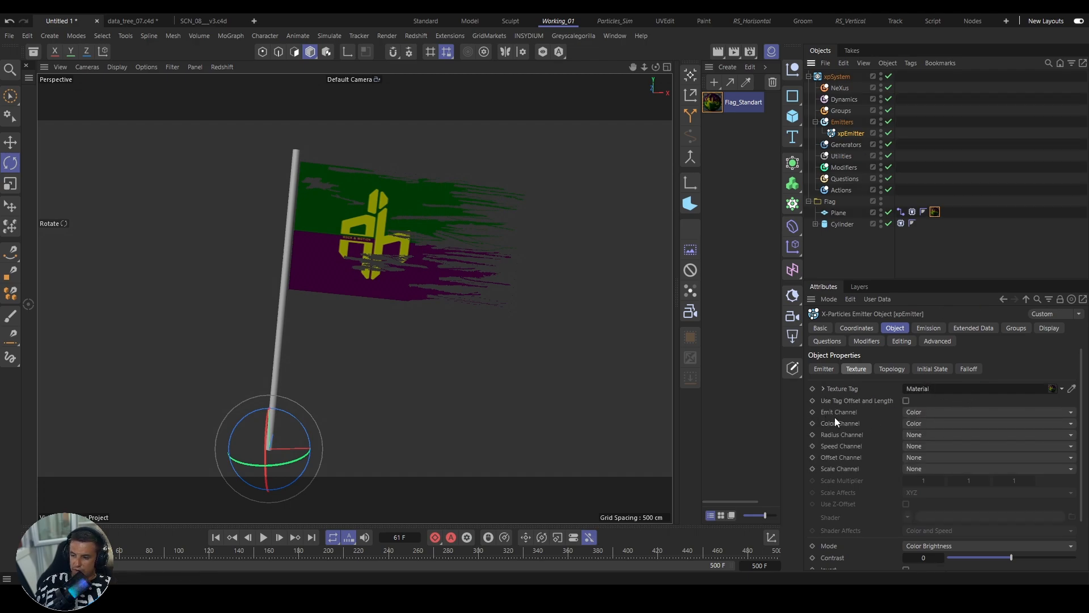
{"action": "left_click", "coordinate": [921, 413]}
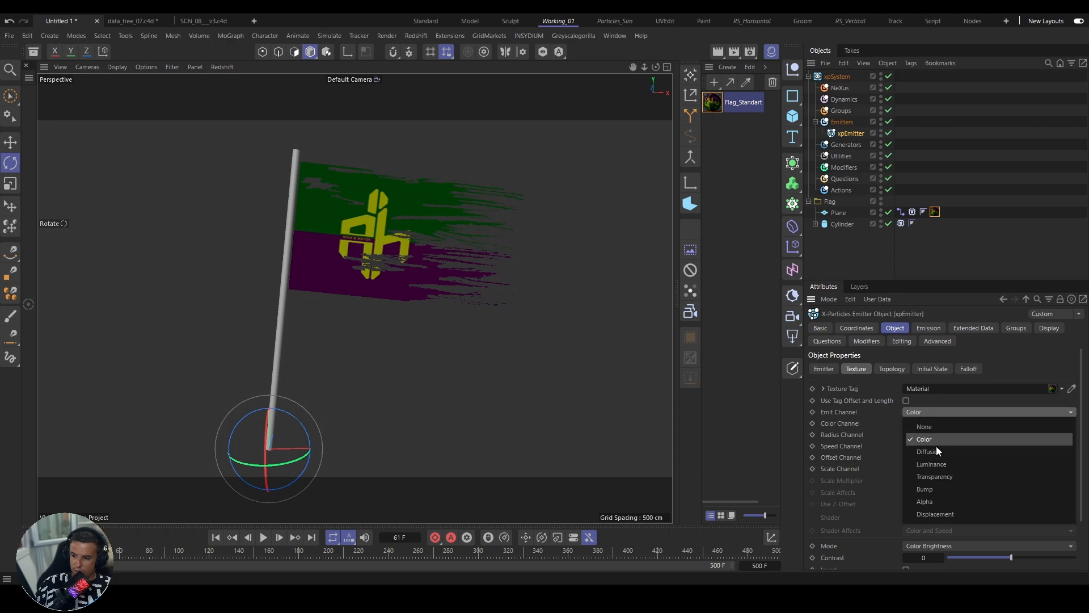
{"action": "left_click", "coordinate": [928, 502]}
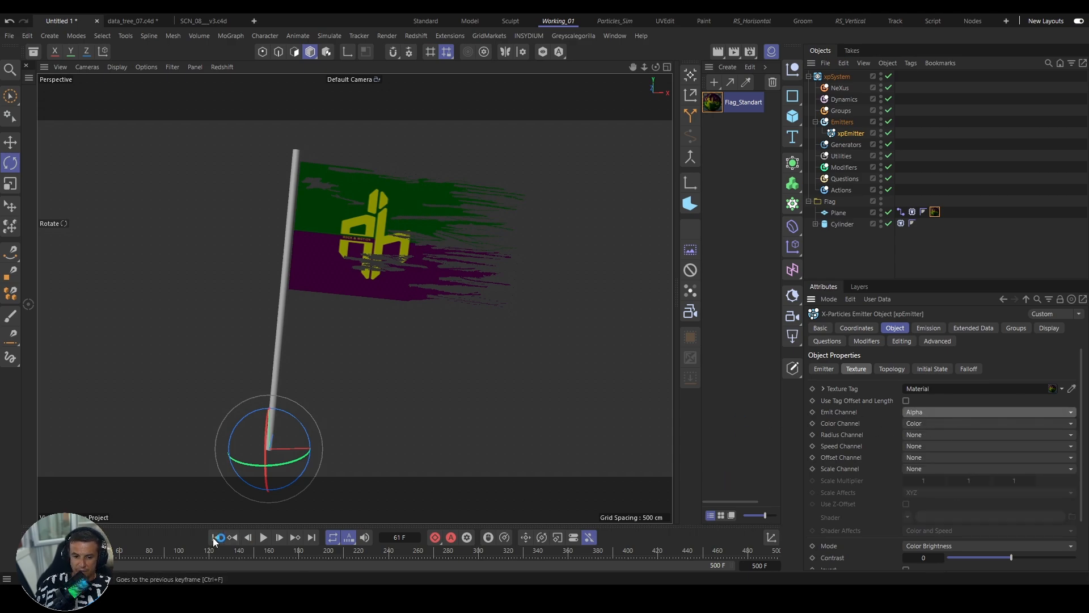
{"action": "left_click", "coordinate": [263, 537]}
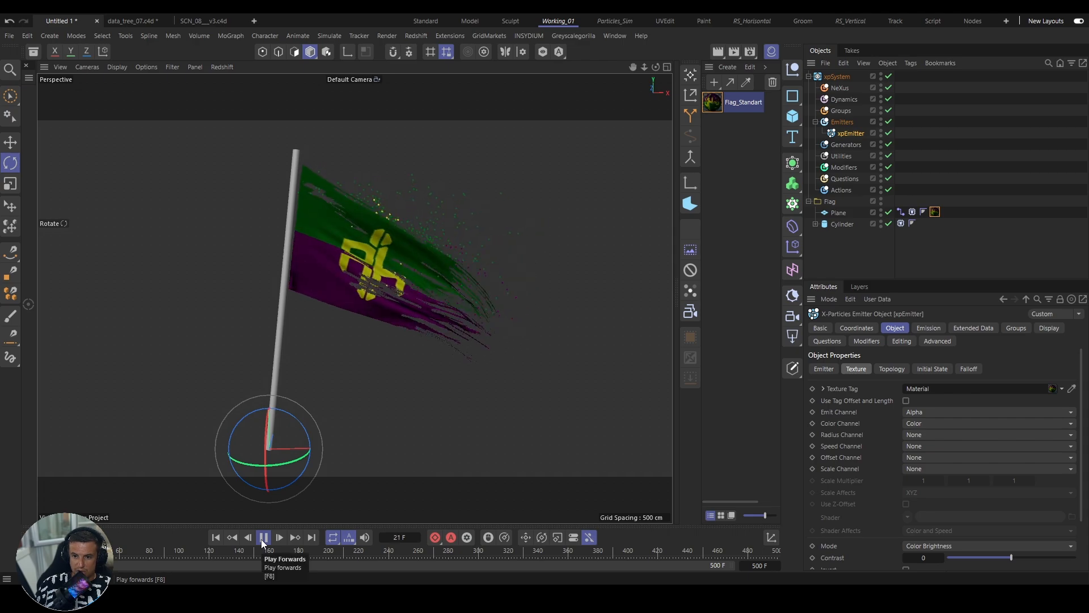
{"action": "left_click", "coordinate": [215, 537]}
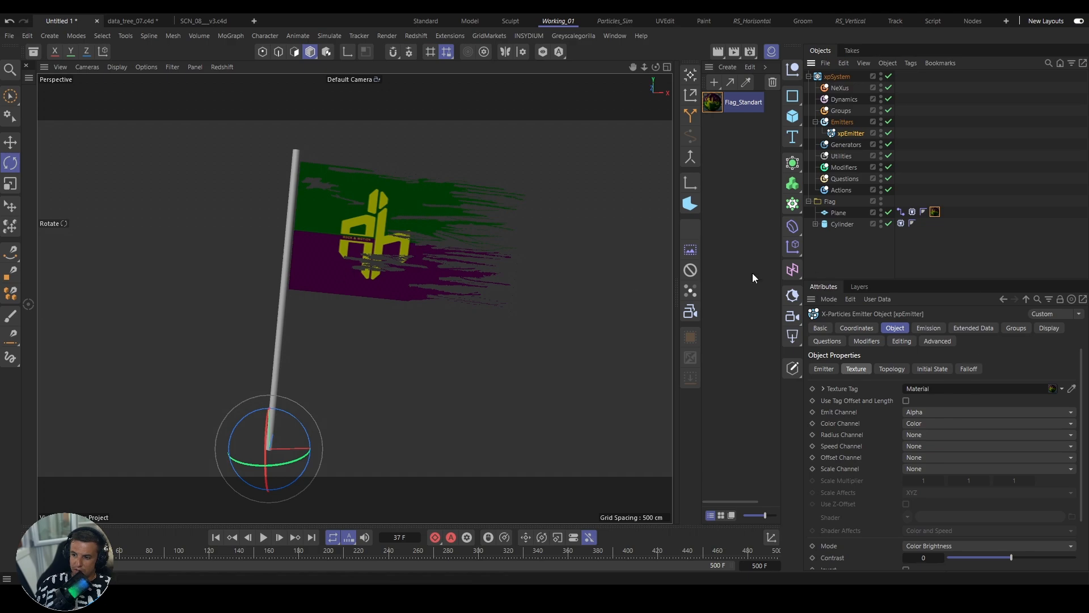
Step: Set the xpEmitter's particle speed to 0 cm and play the simulation from the start to check it
{"action": "left_click", "coordinate": [928, 328]}
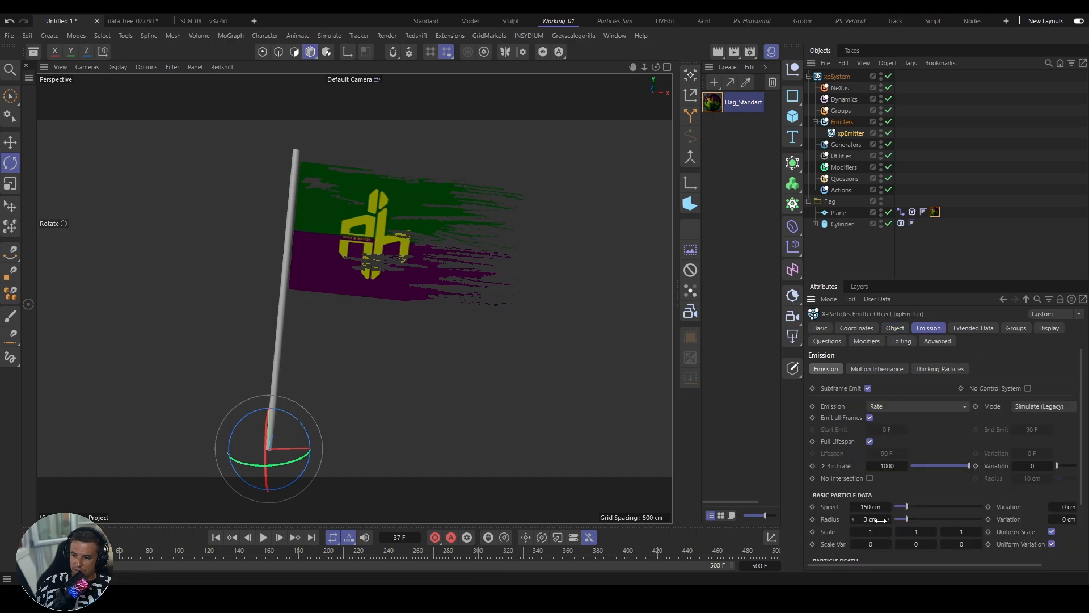
{"action": "type", "text": "0"}
{"action": "key", "text": "Return"}
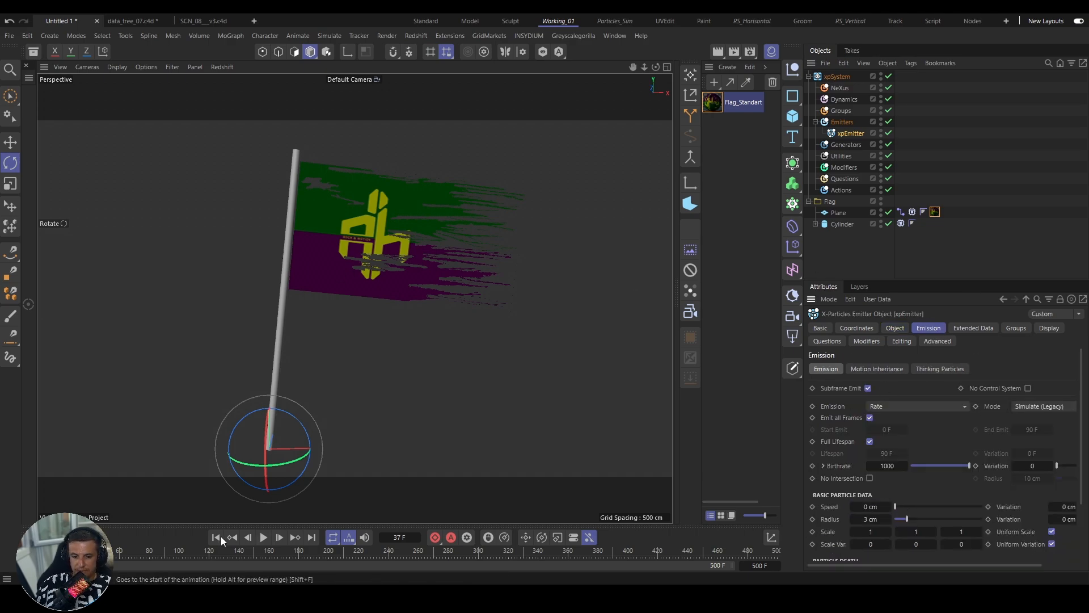
{"action": "left_click", "coordinate": [264, 537]}
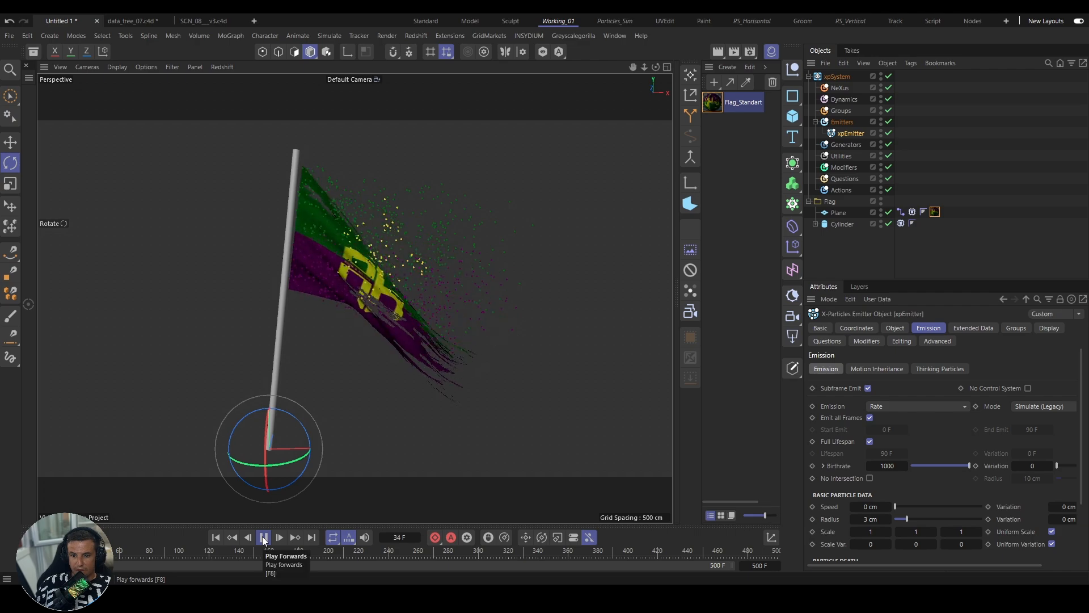
{"action": "left_click", "coordinate": [215, 537]}
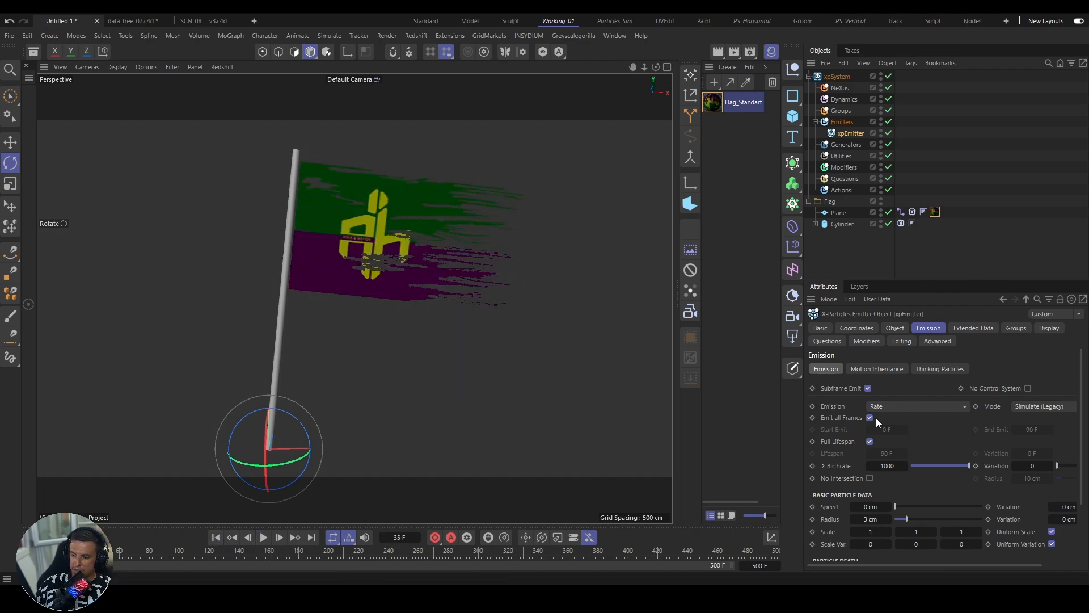
Step: Enable Stick Particle to Source Object for the xpEmitter and play the simulation from the start
{"action": "left_click", "coordinate": [894, 329]}
{"action": "scroll", "coordinate": [874, 495], "scroll_direction": "down", "scroll_amount": 3}
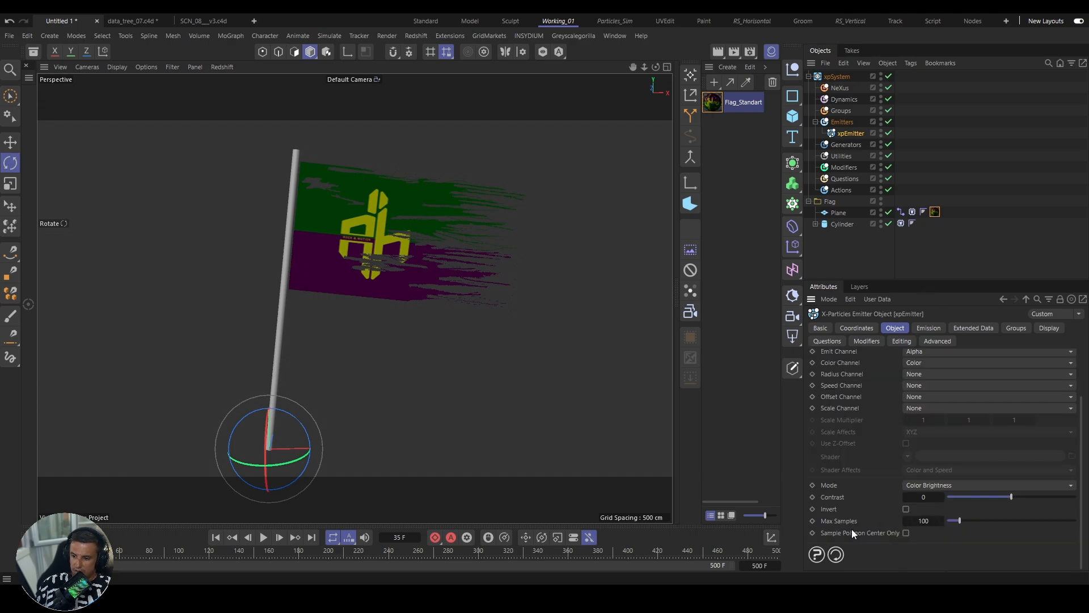
{"action": "scroll", "coordinate": [842, 499], "scroll_direction": "up", "scroll_amount": 2}
{"action": "left_click", "coordinate": [825, 369]}
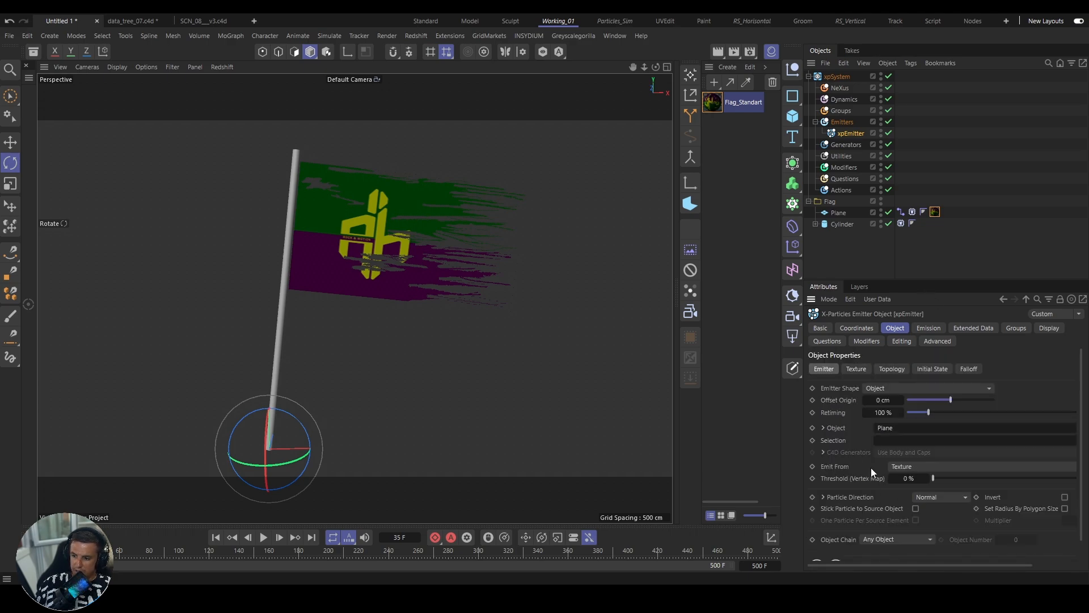
{"action": "scroll", "coordinate": [879, 488], "scroll_direction": "down", "scroll_amount": 1}
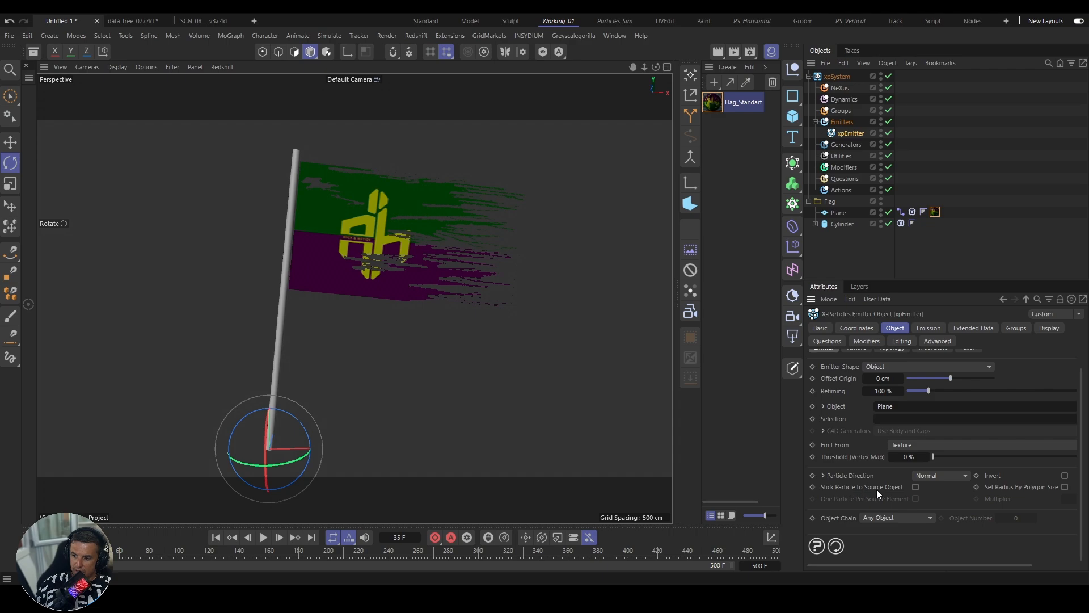
{"action": "left_click", "coordinate": [915, 487]}
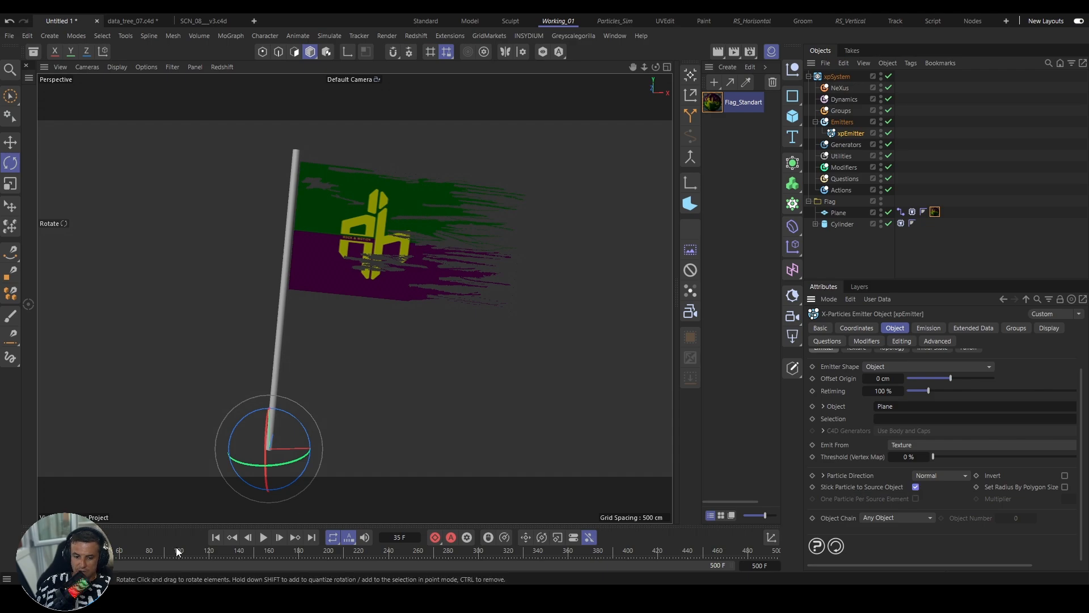
{"action": "left_click", "coordinate": [260, 539]}
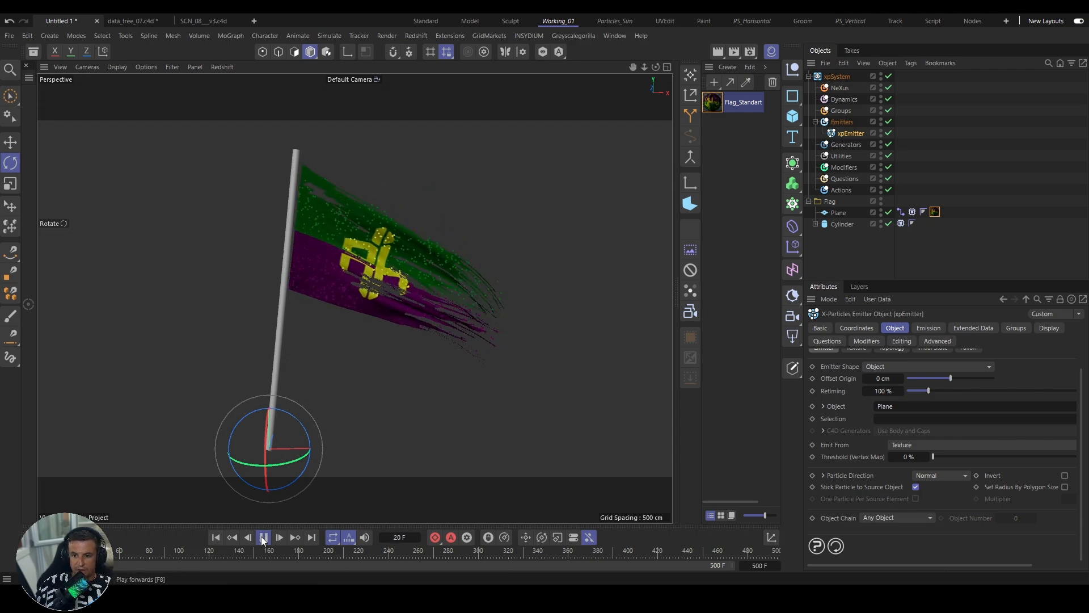
Step: Disable Stick Particle to Source Object for the xpEmitter, play the simulation again and return to the start
{"action": "left_click", "coordinate": [263, 536]}
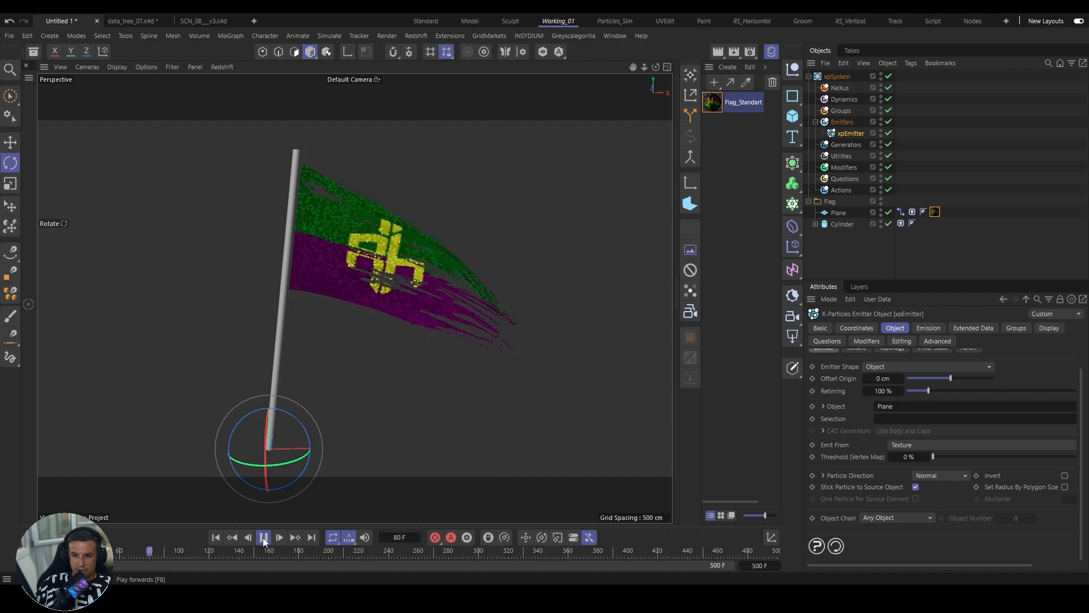
{"action": "scroll", "coordinate": [319, 179], "scroll_direction": "up", "scroll_amount": 10}
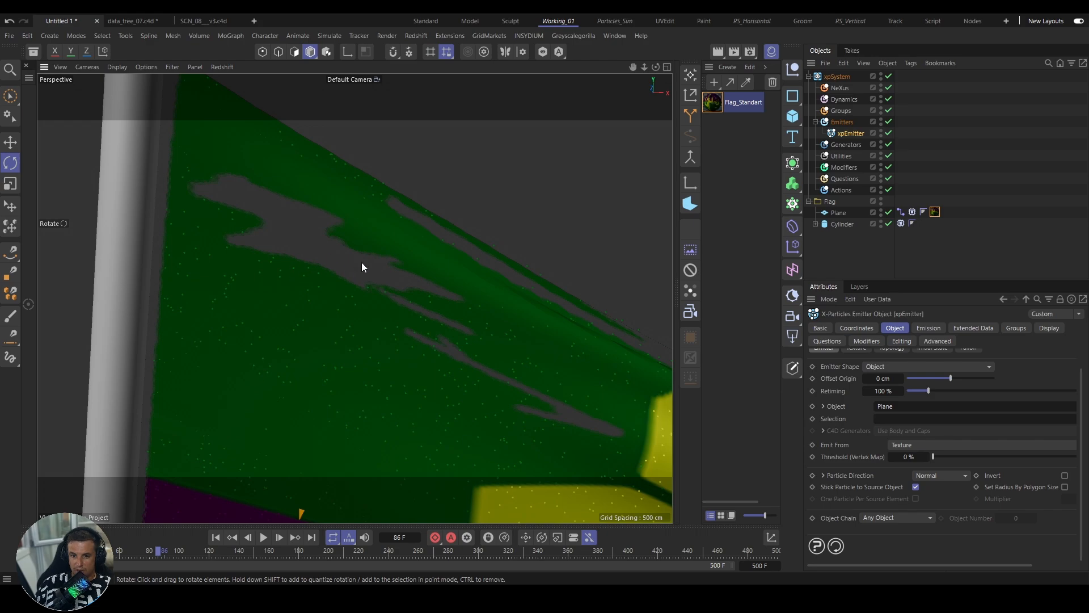
{"action": "scroll", "coordinate": [362, 263], "scroll_direction": "down", "scroll_amount": 10}
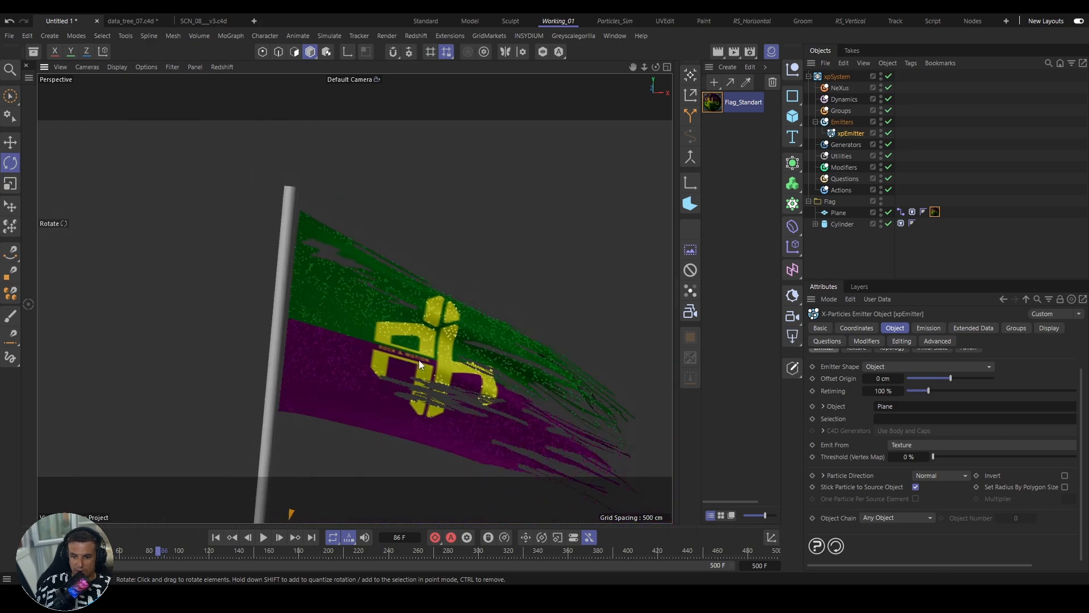
{"action": "middle_click_drag", "start_coordinate": [419, 359], "coordinate": [396, 325], "text": "alt"}
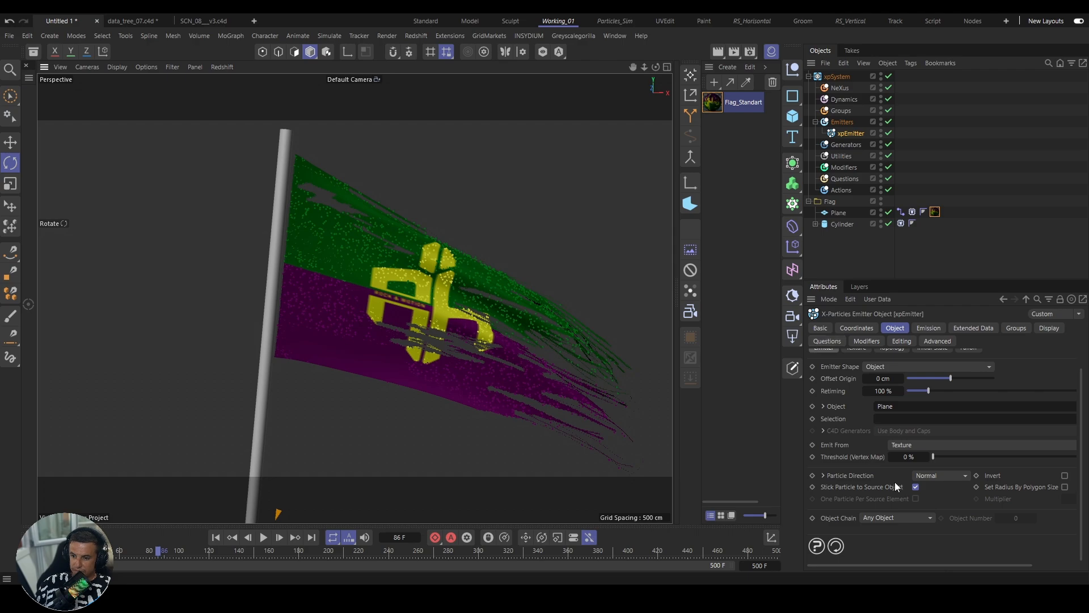
{"action": "scroll", "coordinate": [420, 433], "scroll_direction": "down", "scroll_amount": 8}
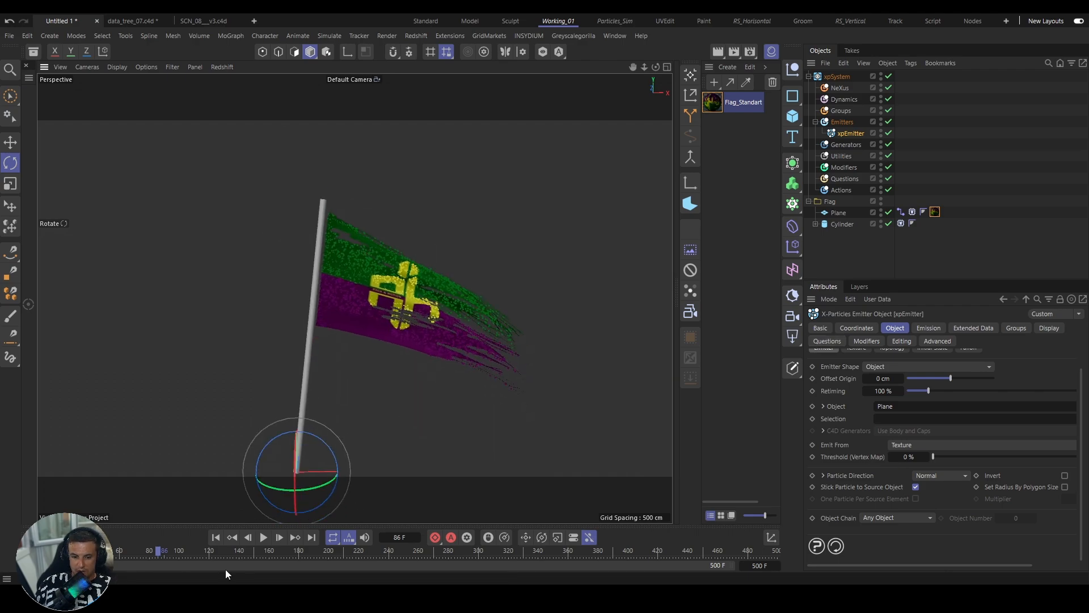
{"action": "left_click", "coordinate": [915, 487]}
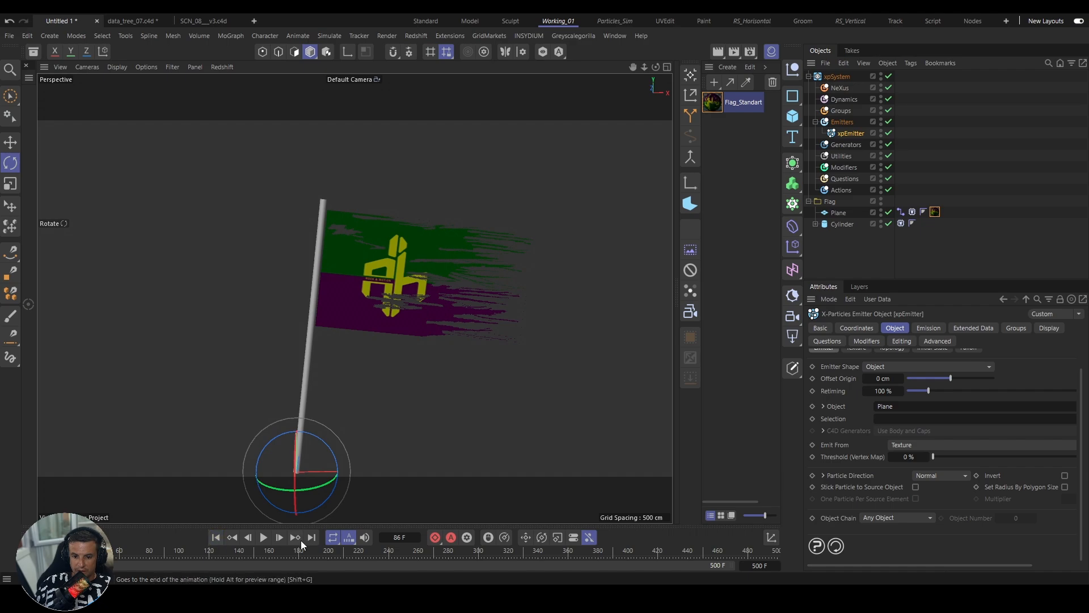
{"action": "left_click", "coordinate": [263, 538]}
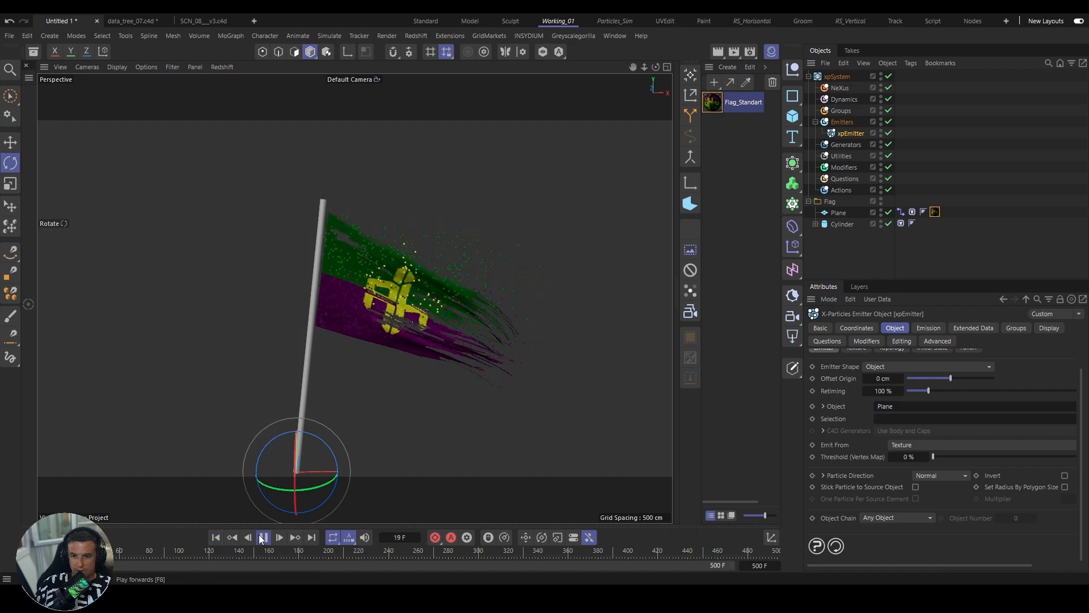
{"action": "left_click", "coordinate": [262, 538]}
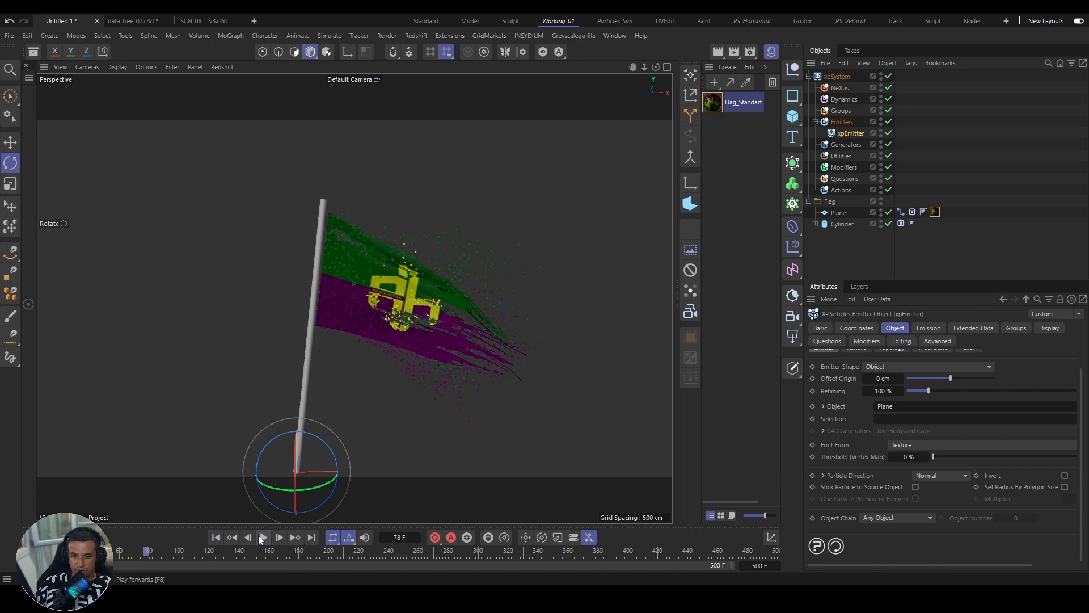
{"action": "left_click", "coordinate": [219, 540]}
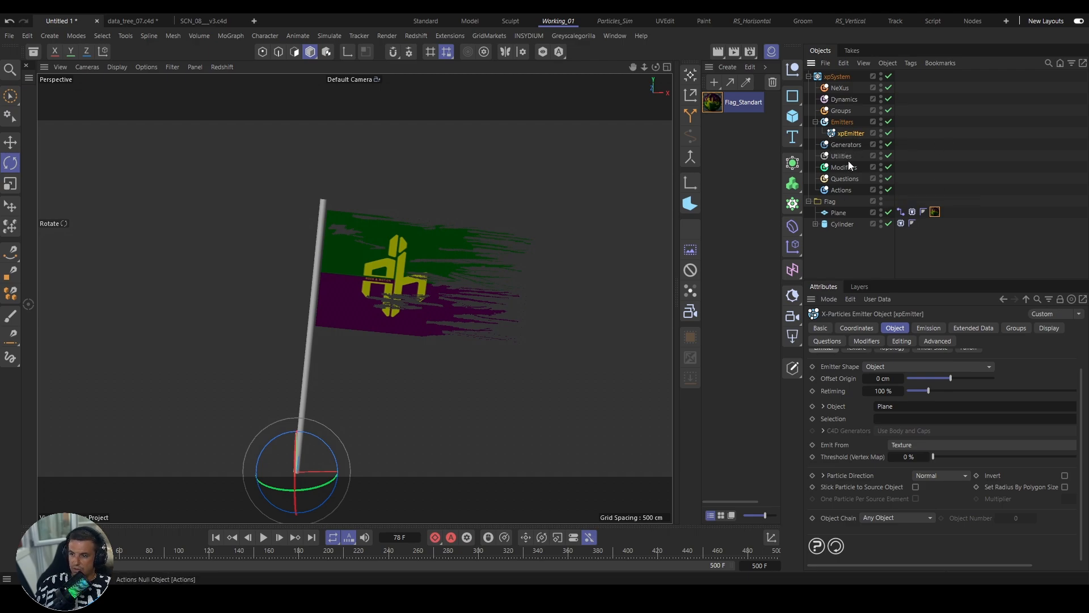
Step: Add an nxWind modifier from the NeXus folder and rotate it to blow from the pole along the flag
{"action": "left_click", "coordinate": [840, 88]}
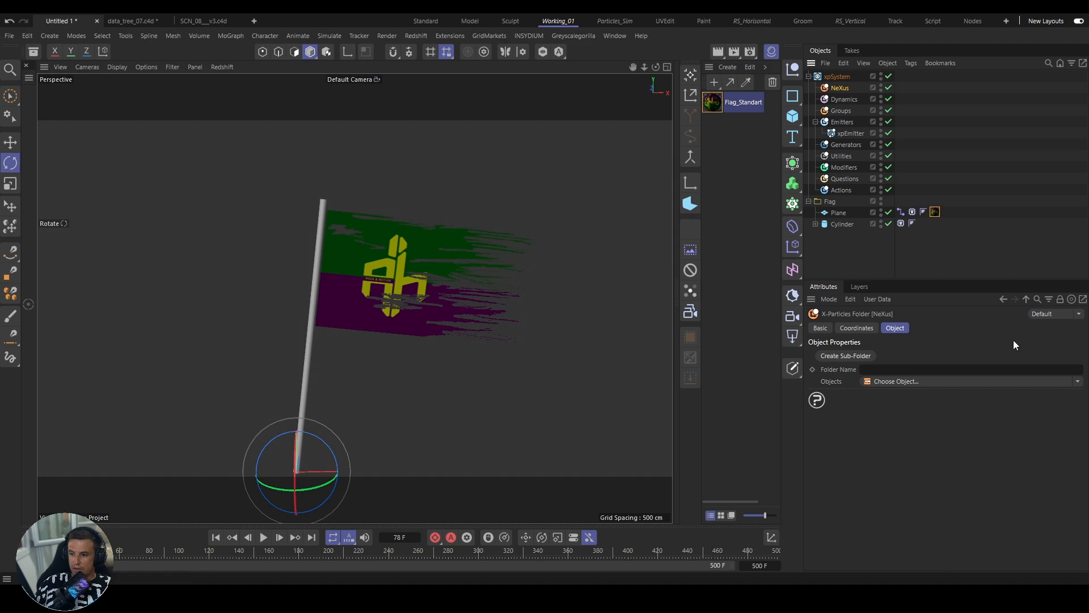
{"action": "left_click", "coordinate": [918, 381]}
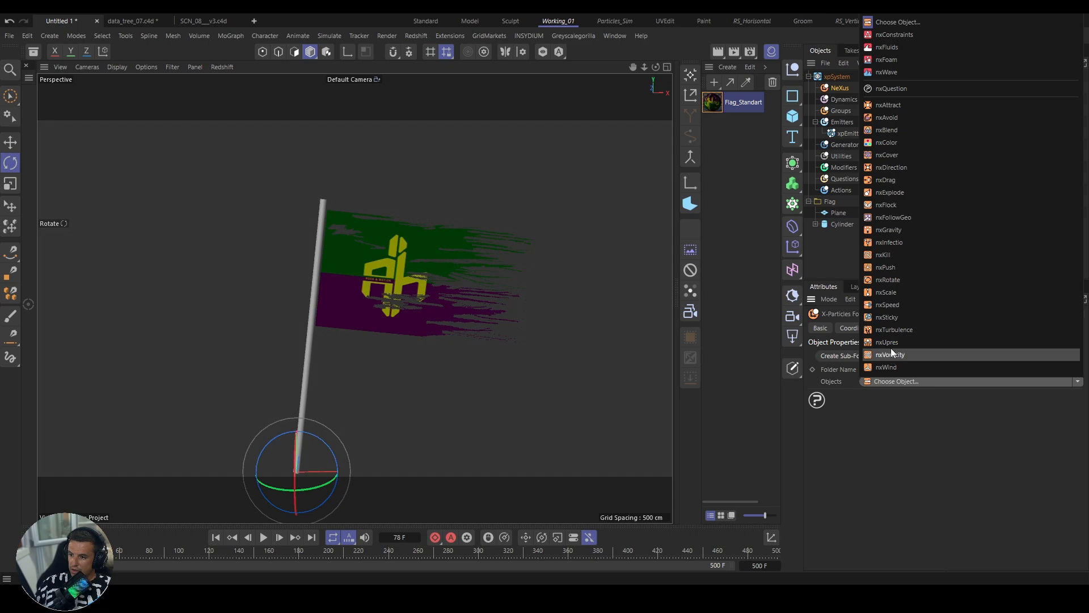
{"action": "left_click", "coordinate": [889, 368]}
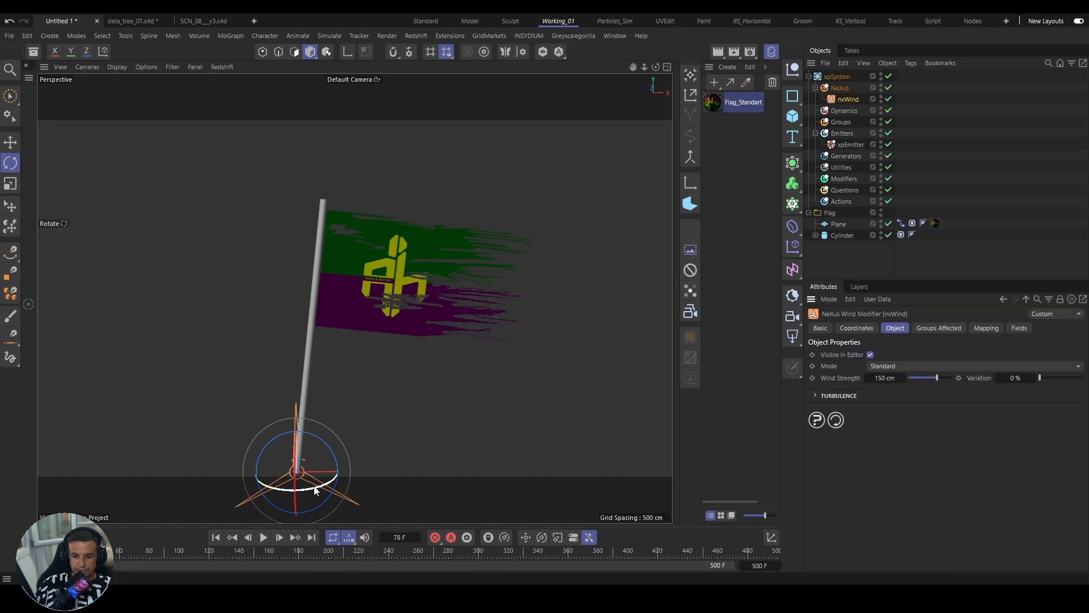
{"action": "left_click_drag", "start_coordinate": [308, 502], "coordinate": [242, 484]}
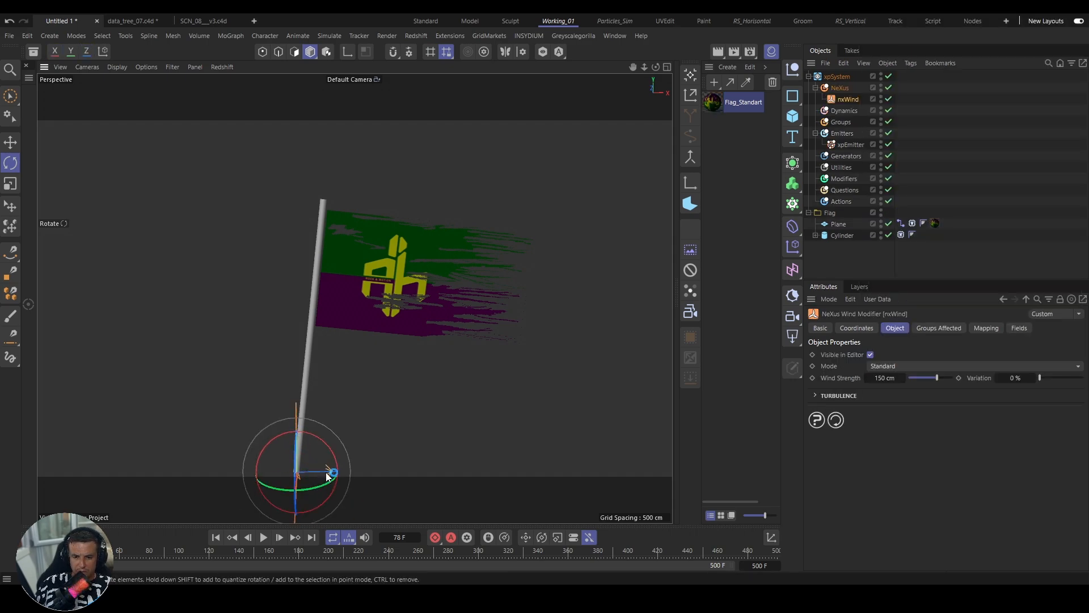
{"action": "left_click_drag", "start_coordinate": [333, 451], "coordinate": [322, 485]}
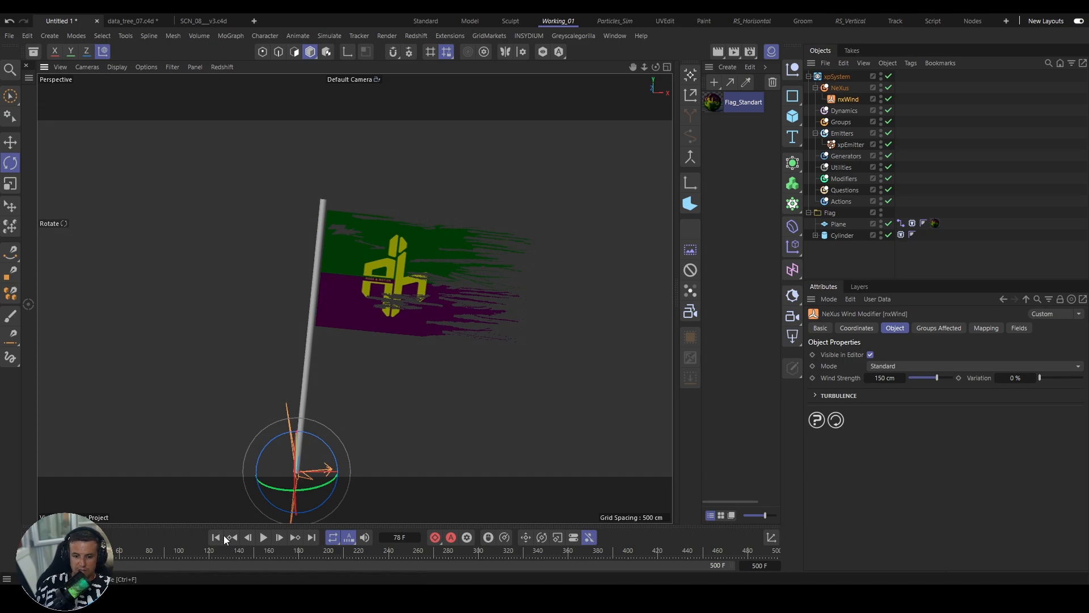
Step: Set the nxWind mode to Von Karman, play the simulation and return to the start
{"action": "left_click", "coordinate": [884, 366]}
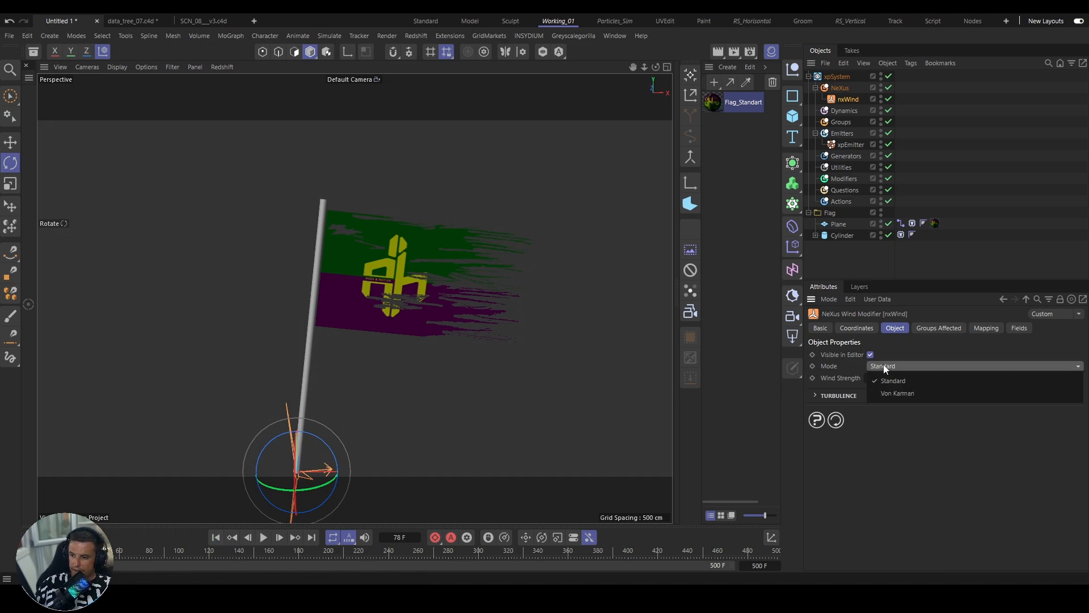
{"action": "left_click", "coordinate": [908, 352]}
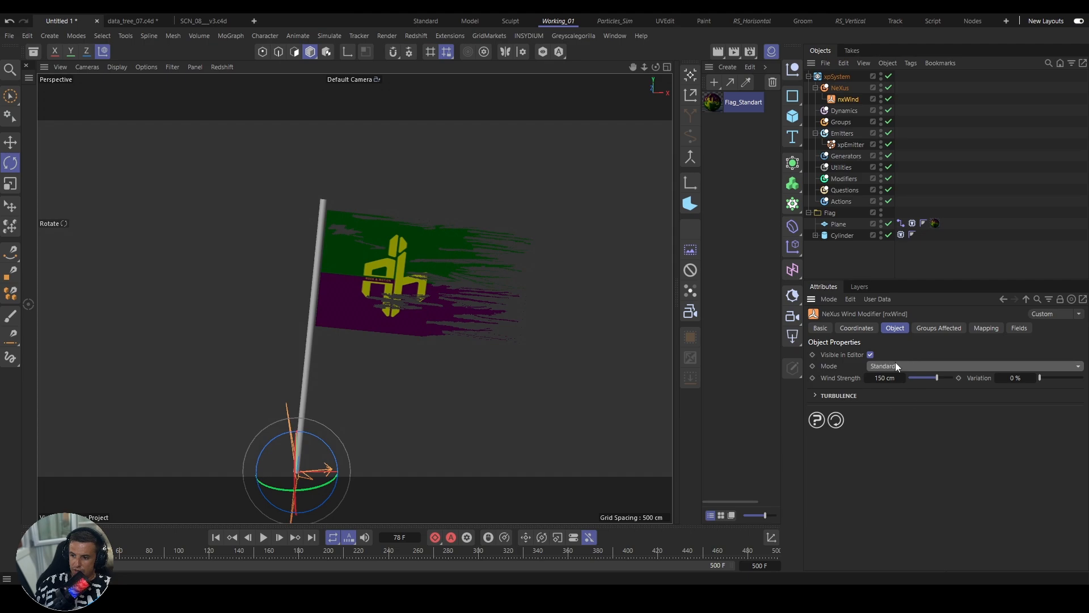
{"action": "left_click", "coordinate": [895, 363]}
{"action": "left_click", "coordinate": [893, 394]}
{"action": "left_click", "coordinate": [894, 396]}
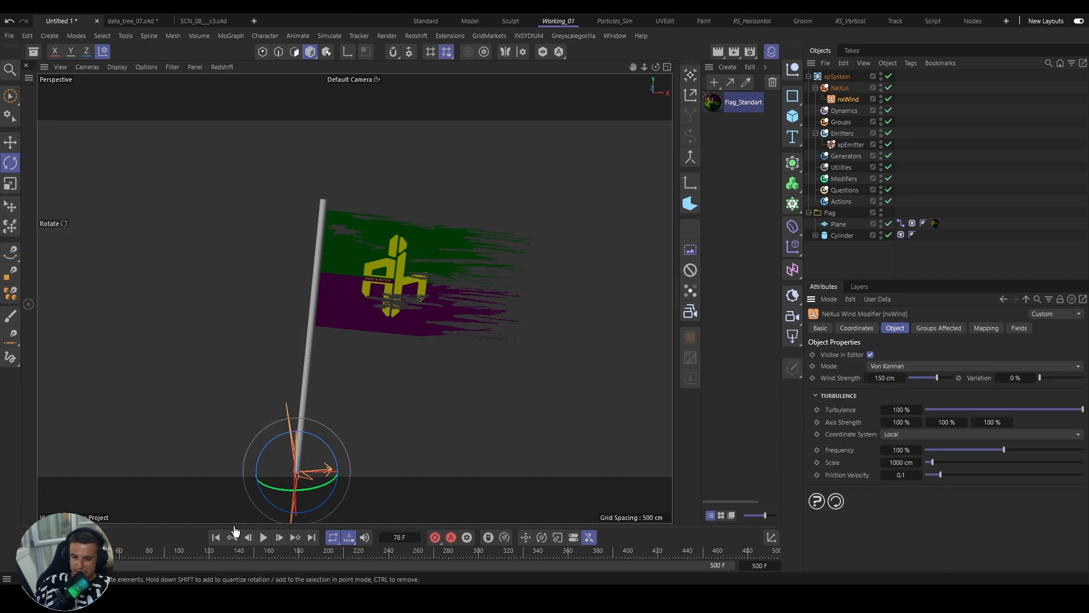
{"action": "left_click", "coordinate": [265, 537]}
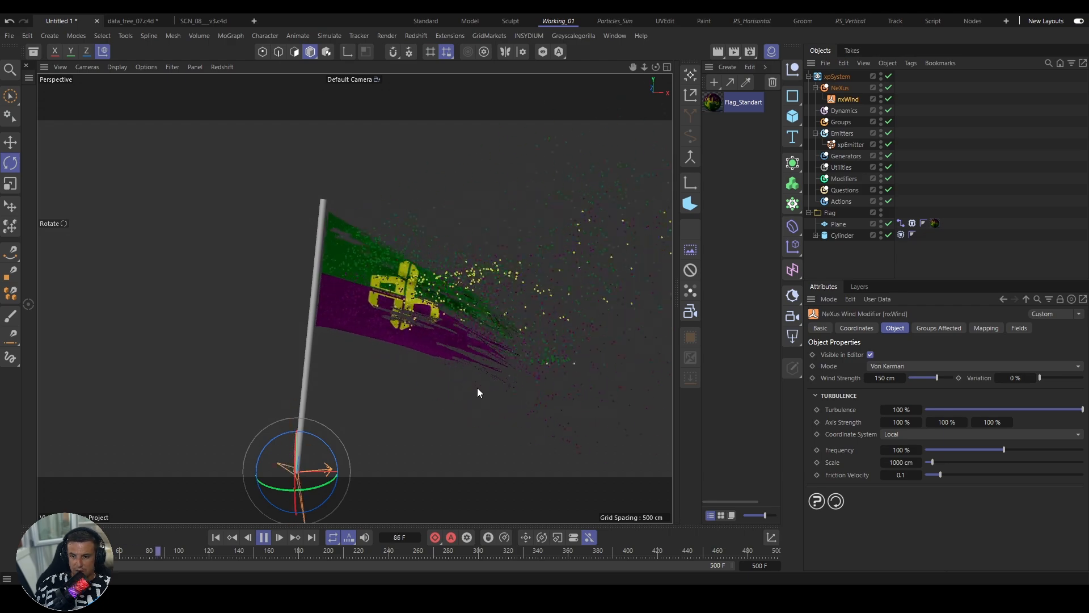
{"action": "scroll", "coordinate": [367, 336], "scroll_direction": "down", "scroll_amount": 7}
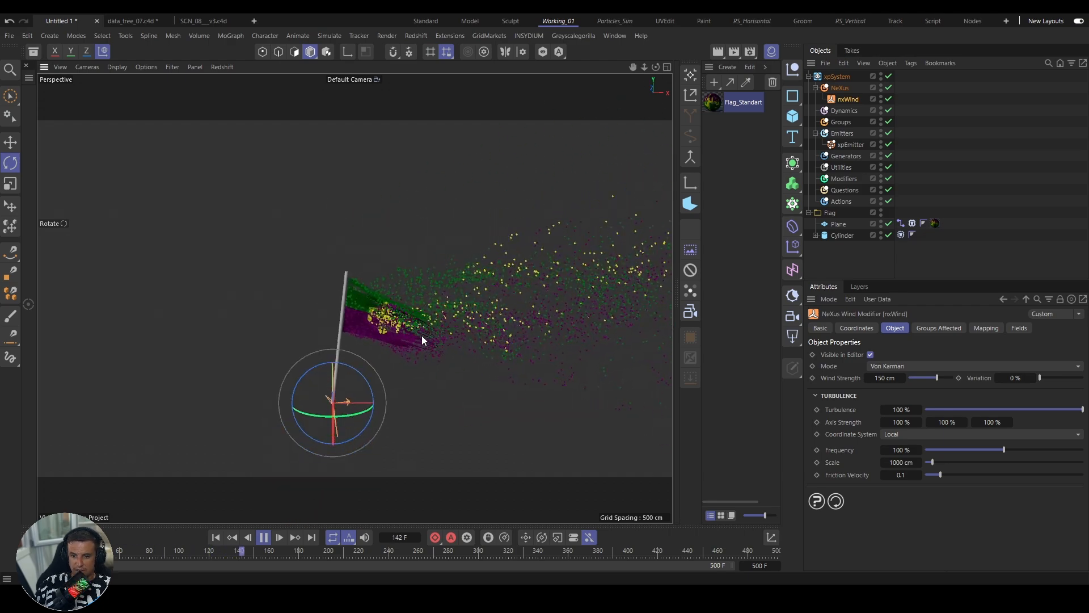
{"action": "middle_click_drag", "start_coordinate": [421, 336], "coordinate": [346, 311], "text": "alt"}
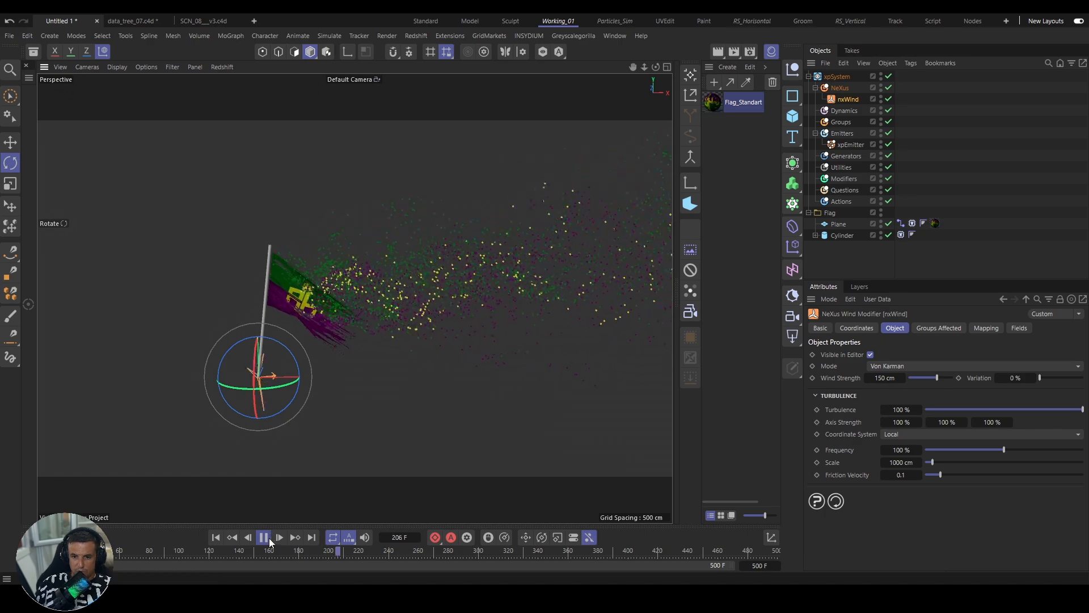
{"action": "left_click", "coordinate": [216, 537]}
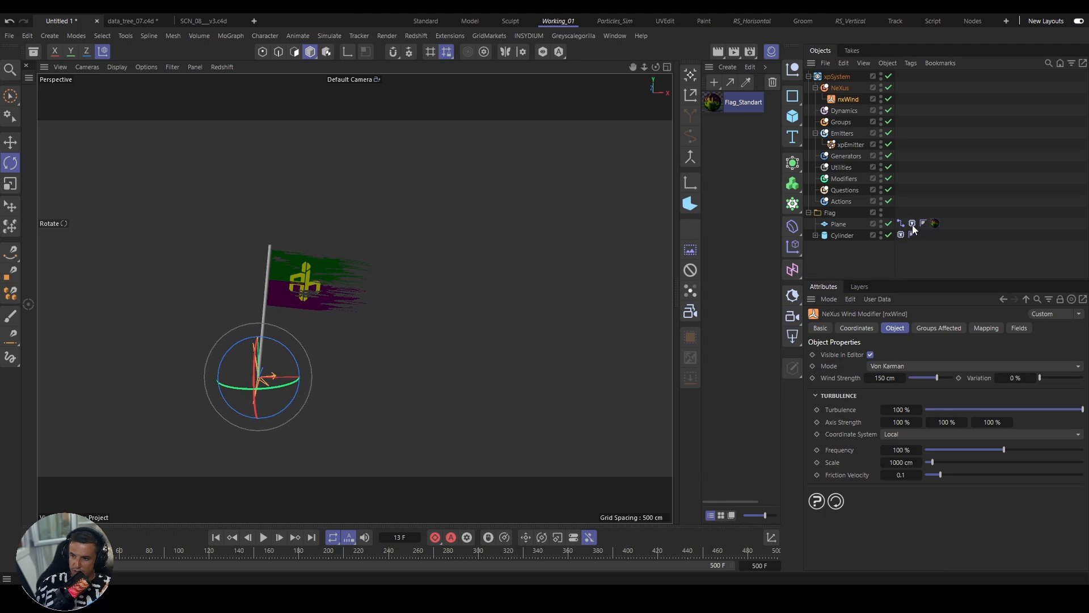
Step: Add an nxConstraints object from the NeXus folder
{"action": "left_click", "coordinate": [841, 88]}
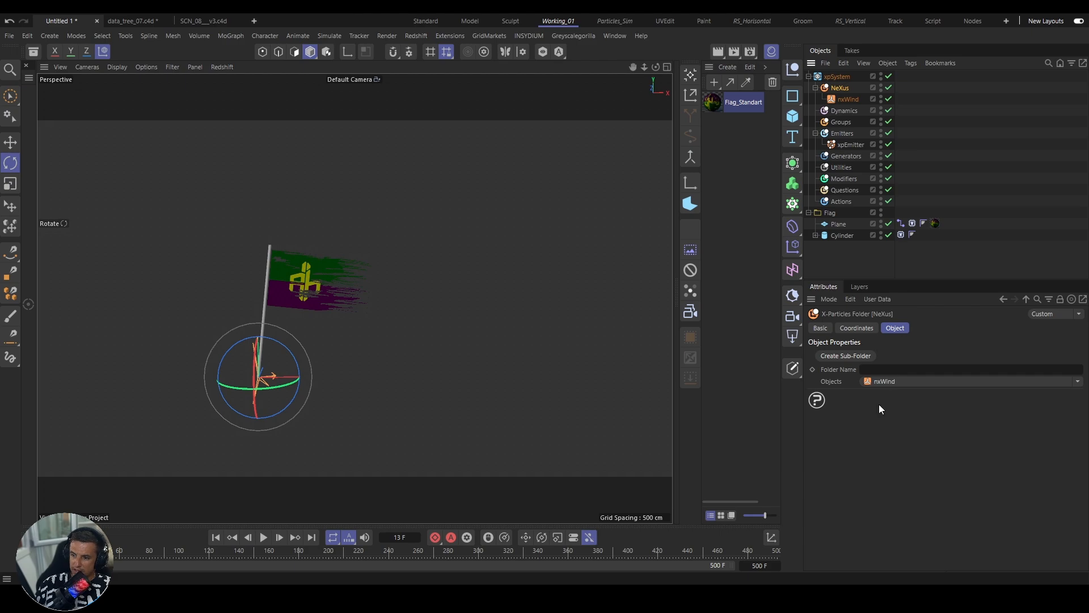
{"action": "left_click", "coordinate": [887, 382]}
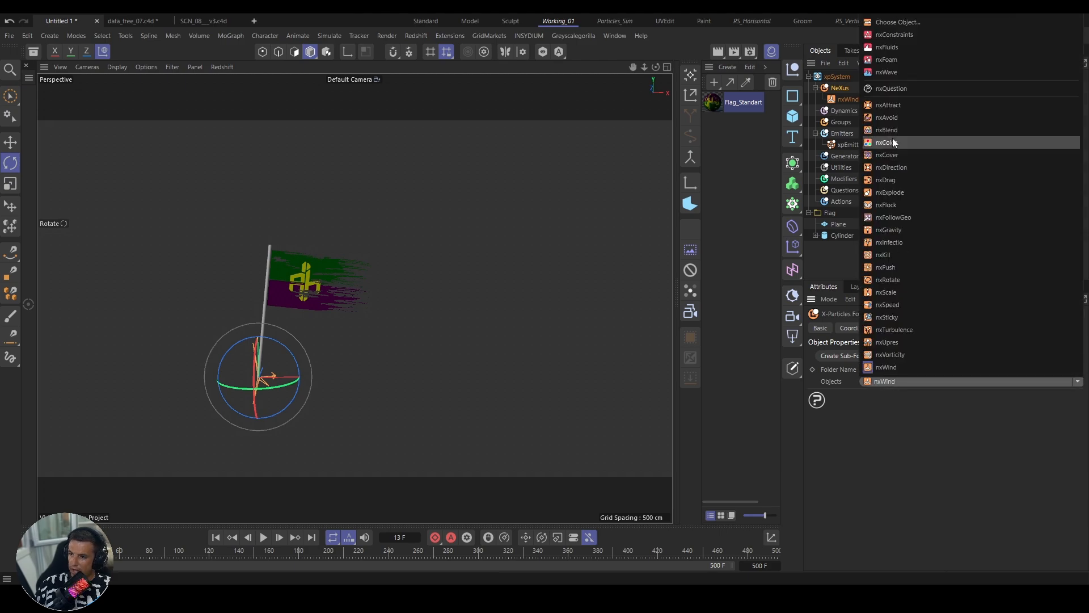
{"action": "left_click", "coordinate": [894, 34]}
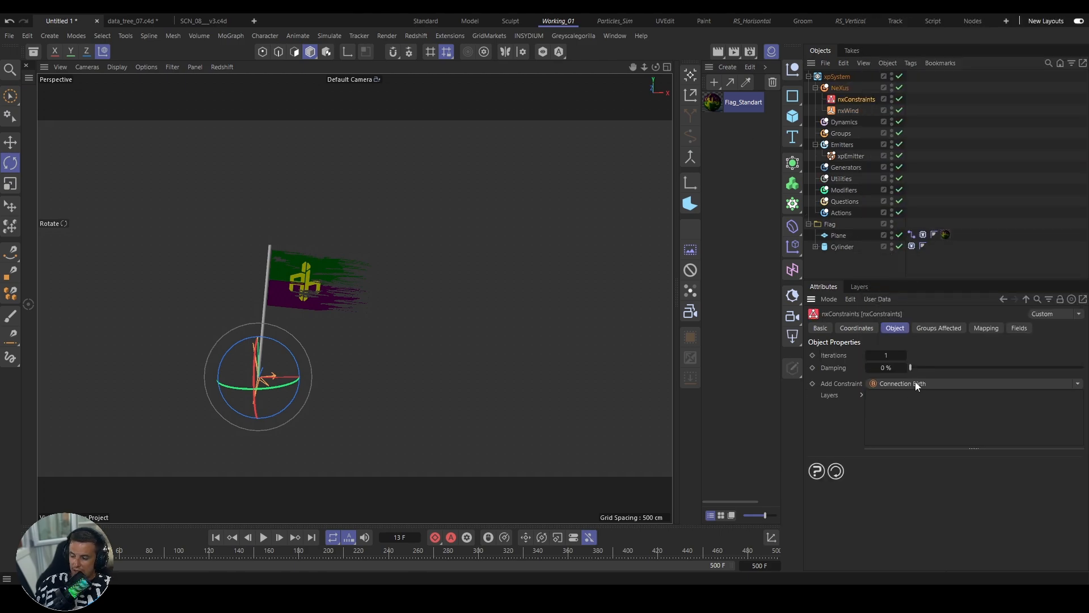
Step: Try a Connection Birth constraint in nxConstraints by playing the simulation from the start
{"action": "left_click", "coordinate": [900, 384]}
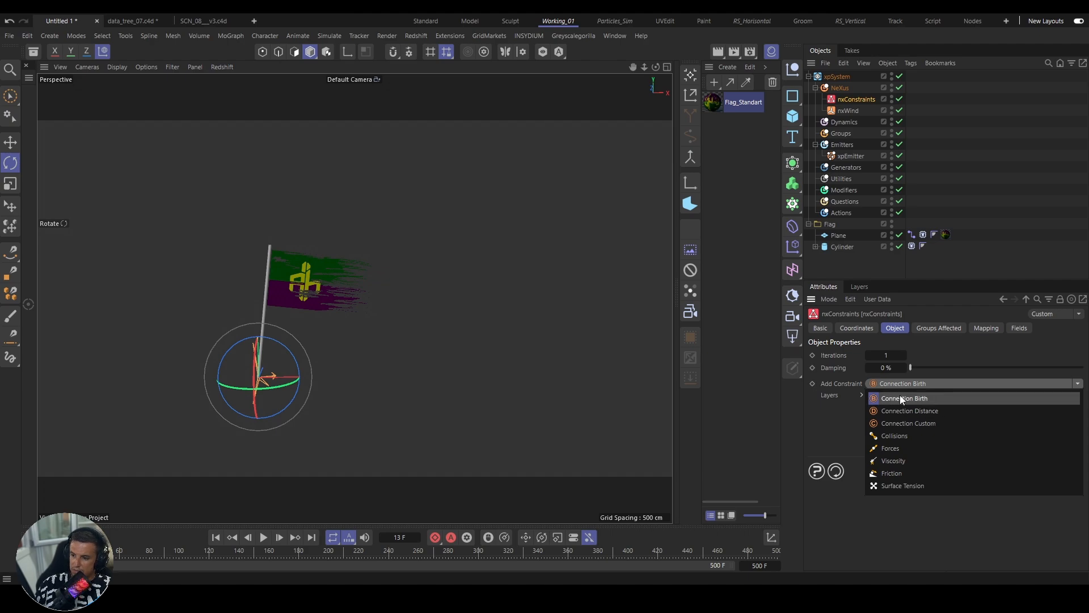
{"action": "left_click", "coordinate": [899, 399]}
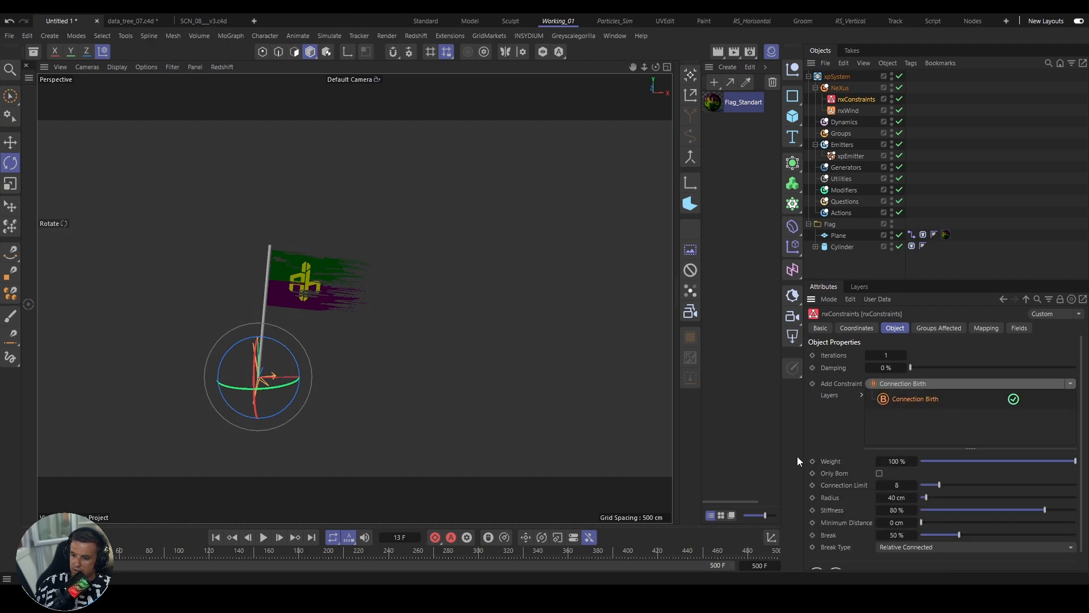
{"action": "left_click", "coordinate": [216, 538]}
{"action": "left_click", "coordinate": [264, 538]}
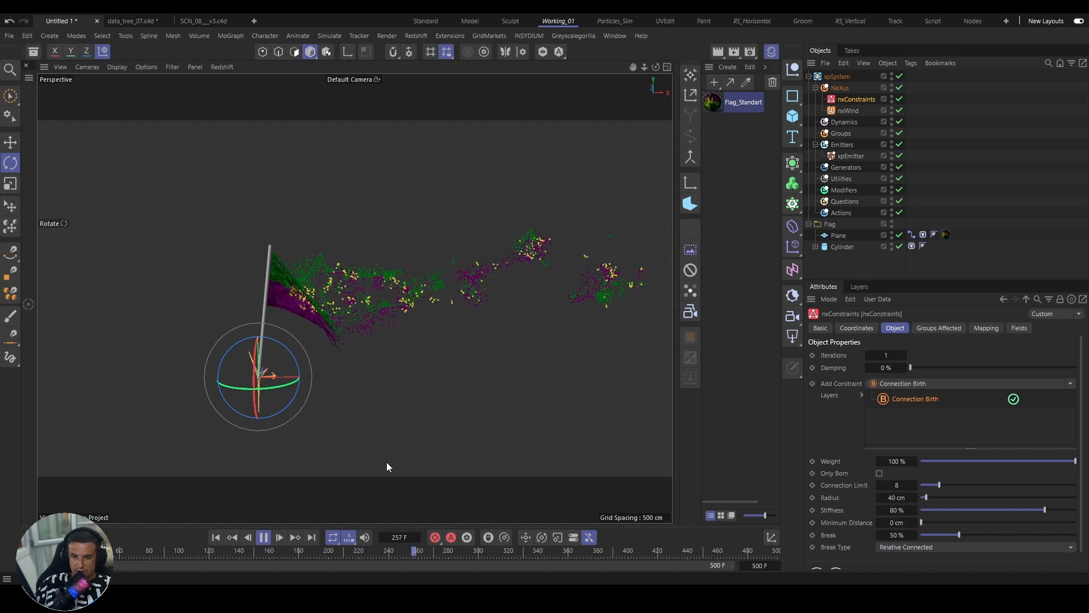
{"action": "left_click", "coordinate": [263, 537]}
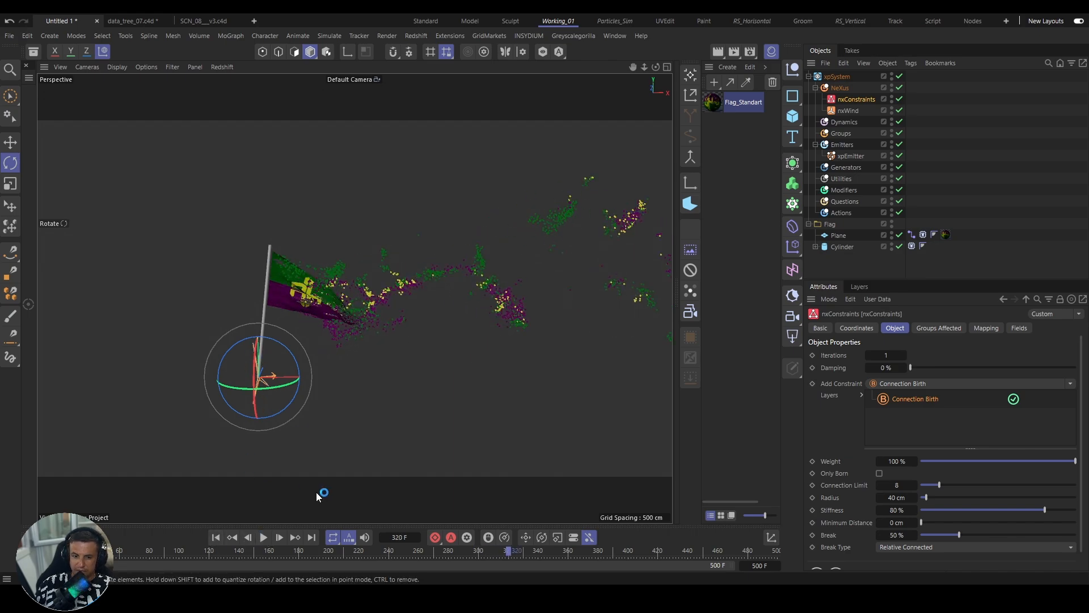
{"action": "left_click", "coordinate": [215, 537]}
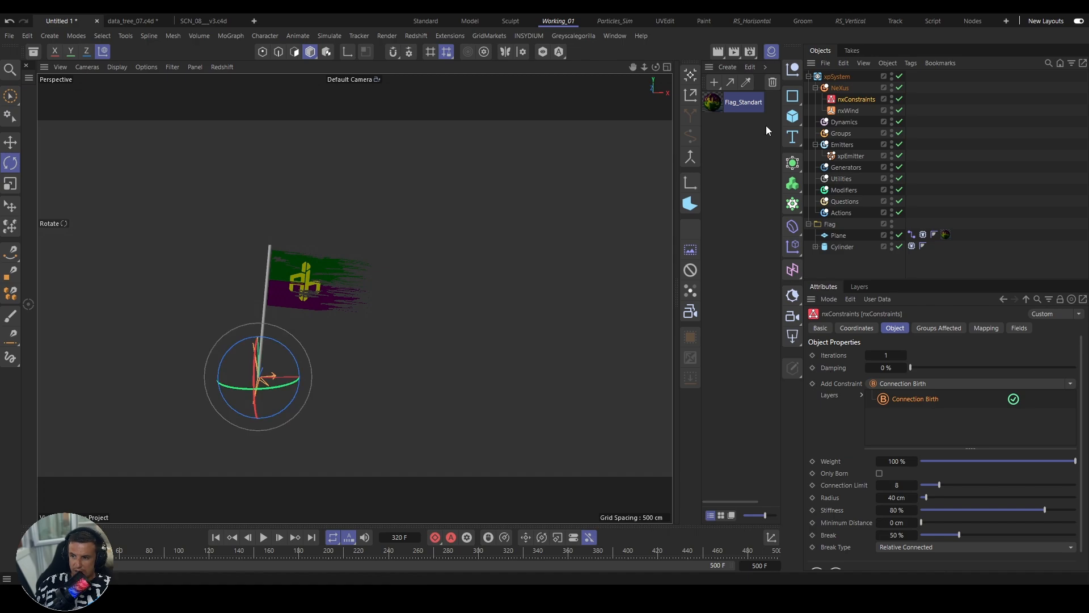
Step: Set the nxWind modifier's Variation to 25 % and its Wind Strength to 100 cm
{"action": "left_click", "coordinate": [846, 111]}
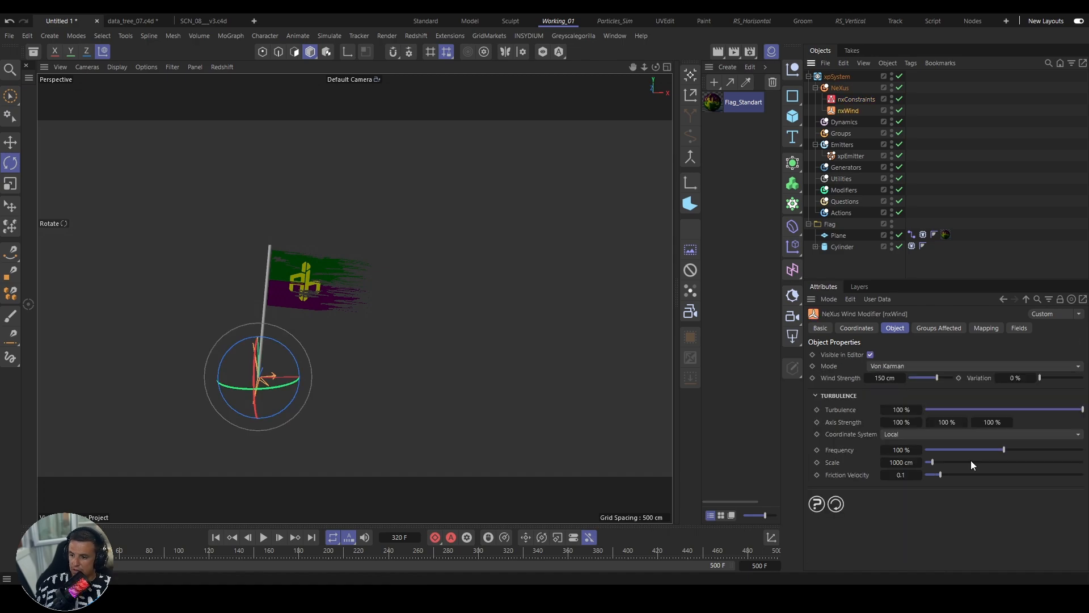
{"action": "left_click", "coordinate": [885, 377]}
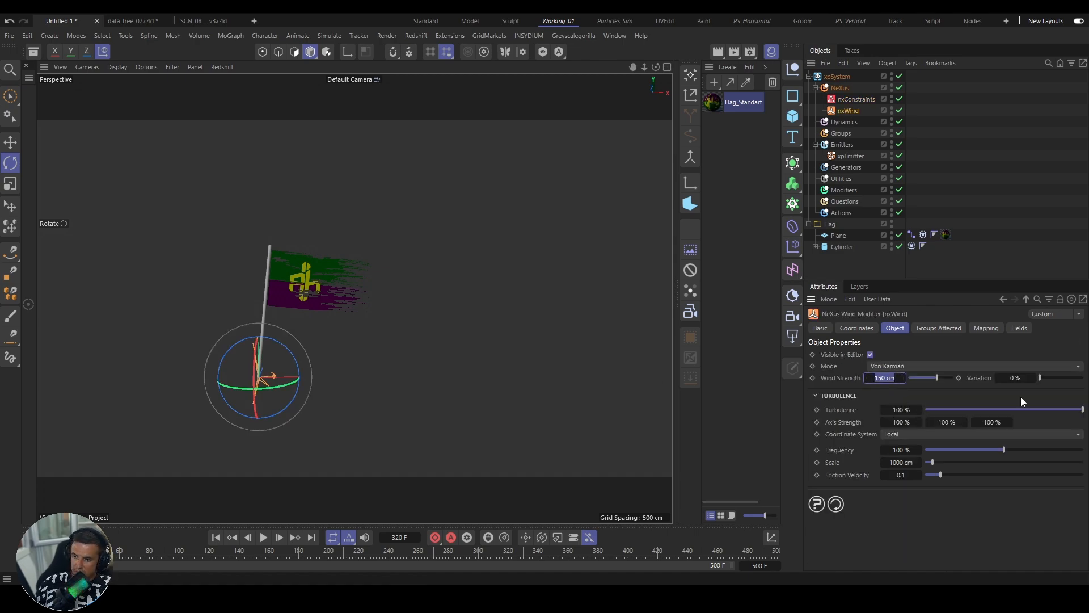
{"action": "left_click", "coordinate": [1016, 378]}
{"action": "type", "text": "25"}
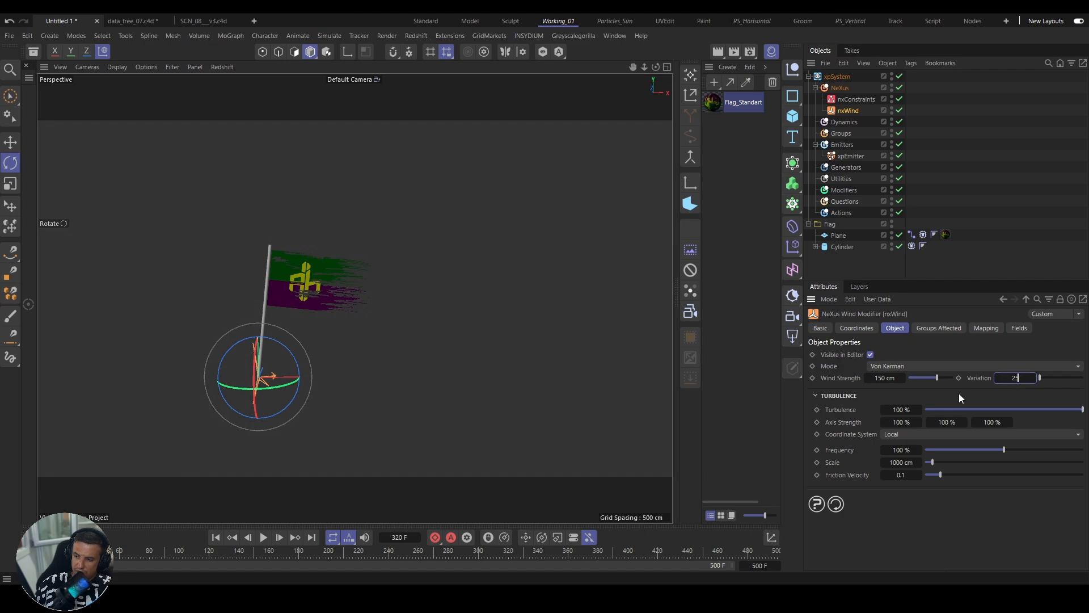
{"action": "key", "text": "Return"}
{"action": "left_click", "coordinate": [886, 378]}
{"action": "type", "text": "100"}
{"action": "key", "text": "Return"}
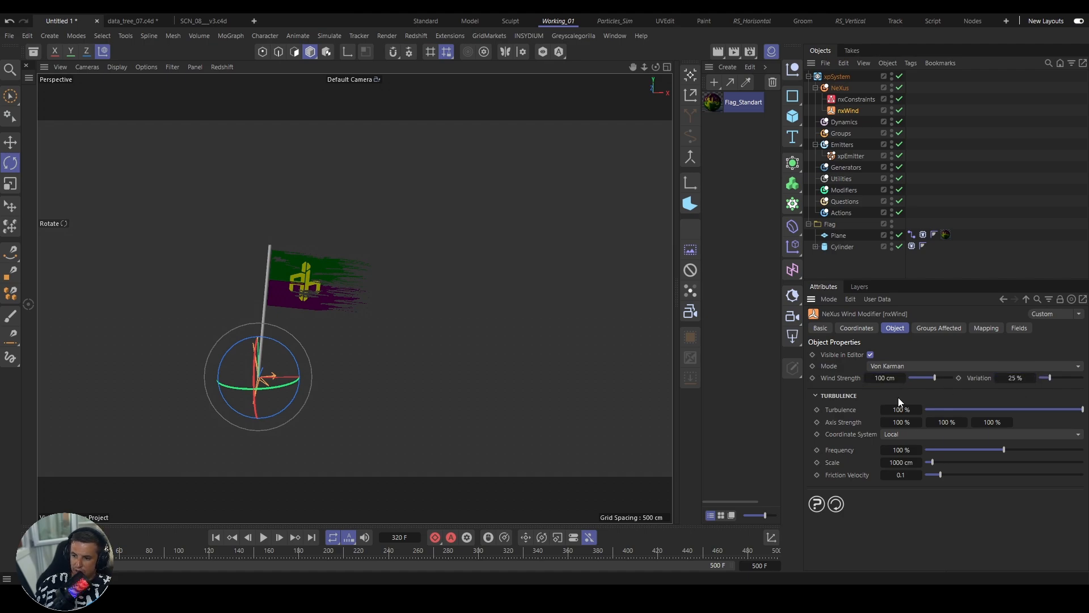
Step: Replace the Connection Birth constraint in nxConstraints with a Connection Distance constraint
{"action": "left_click", "coordinate": [846, 99]}
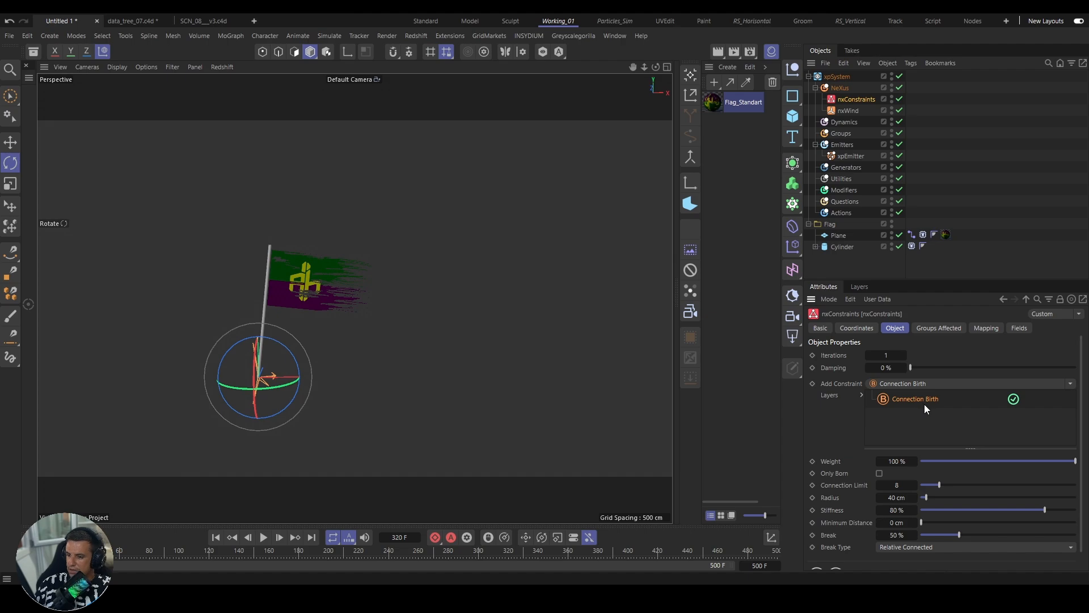
{"action": "key", "text": "Delete"}
{"action": "left_click", "coordinate": [894, 384]}
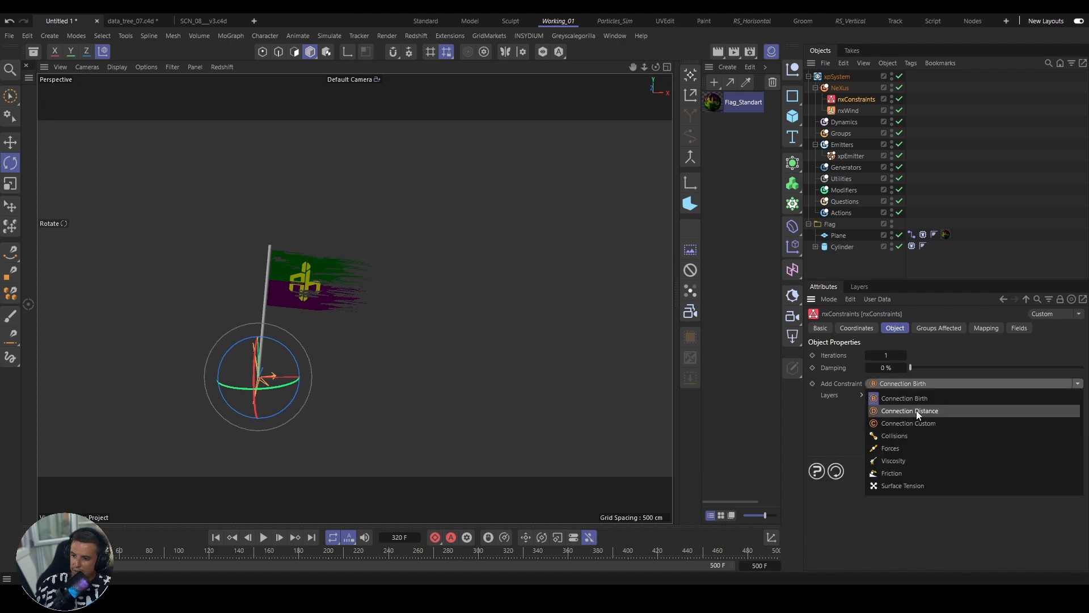
{"action": "left_click", "coordinate": [917, 411]}
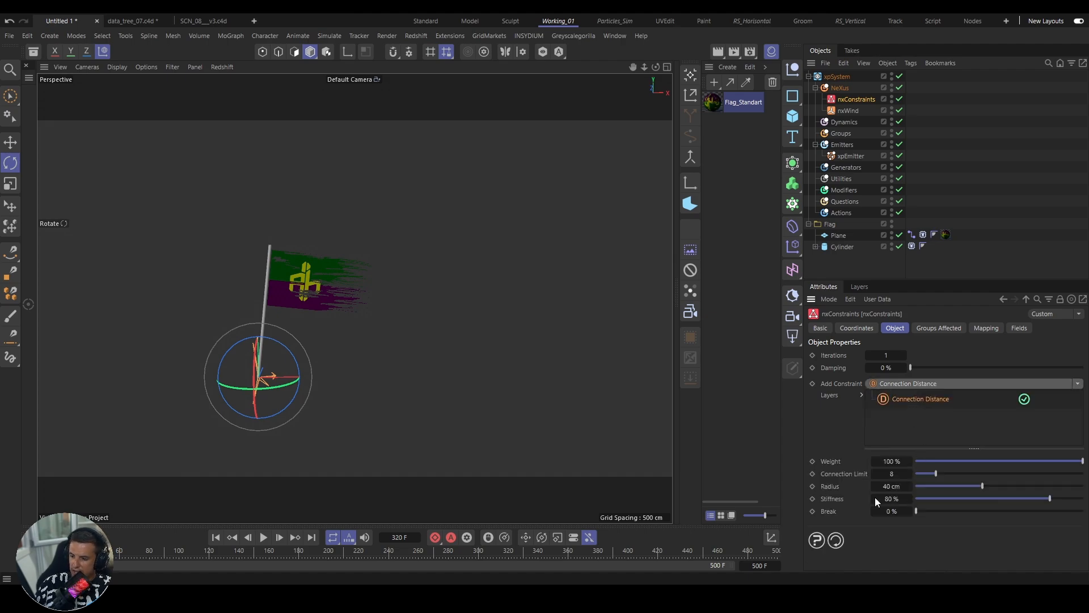
Step: Try a 20 cm Radius and a Connection Limit of 32 for Connection Distance by playing the simulation from the start
{"action": "left_click", "coordinate": [892, 487]}
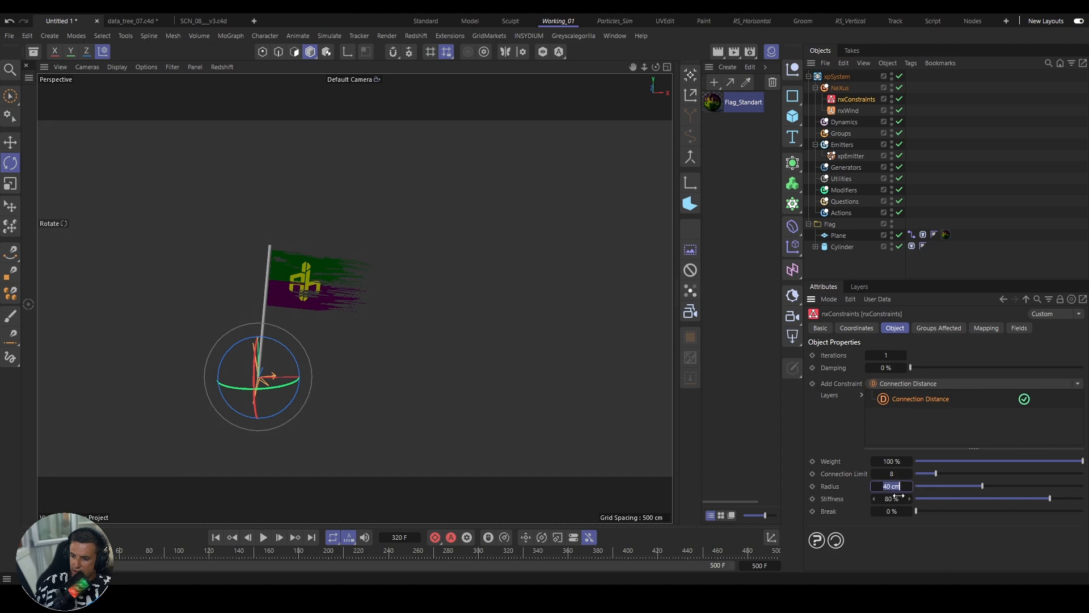
{"action": "type", "text": "20"}
{"action": "key", "text": "Return"}
{"action": "left_click", "coordinate": [892, 474]}
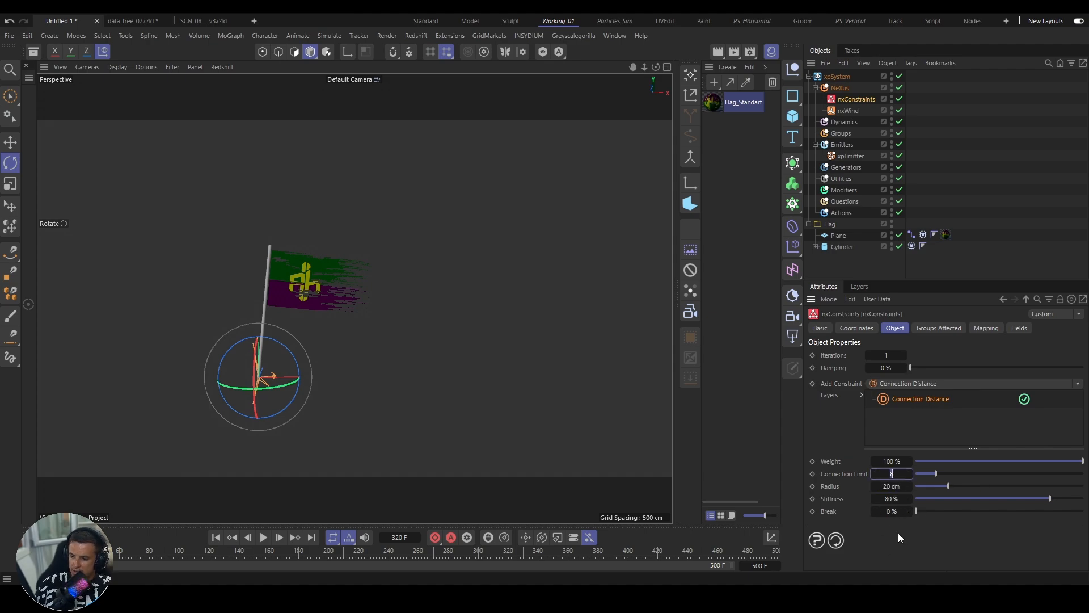
{"action": "type", "text": "32"}
{"action": "key", "text": "Return"}
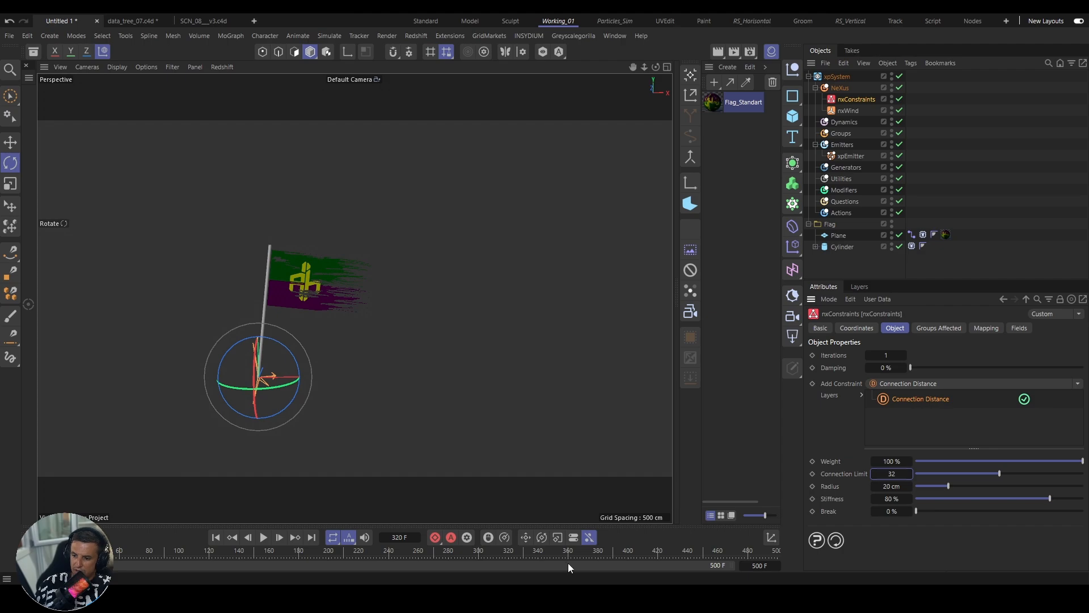
{"action": "left_click", "coordinate": [215, 537]}
{"action": "left_click", "coordinate": [263, 538]}
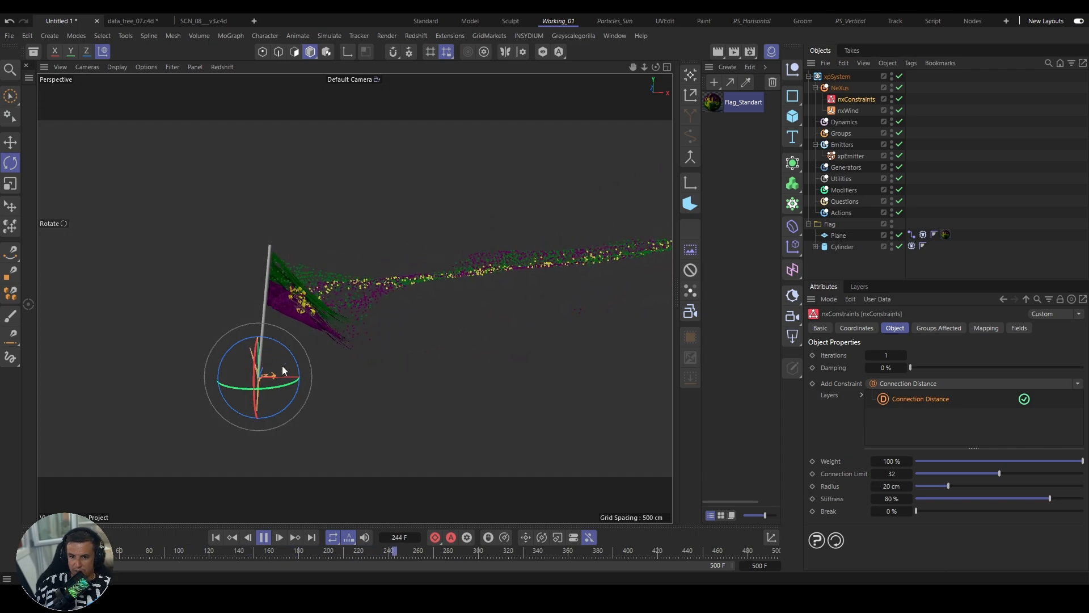
{"action": "left_click", "coordinate": [263, 538]}
{"action": "left_click", "coordinate": [214, 537]}
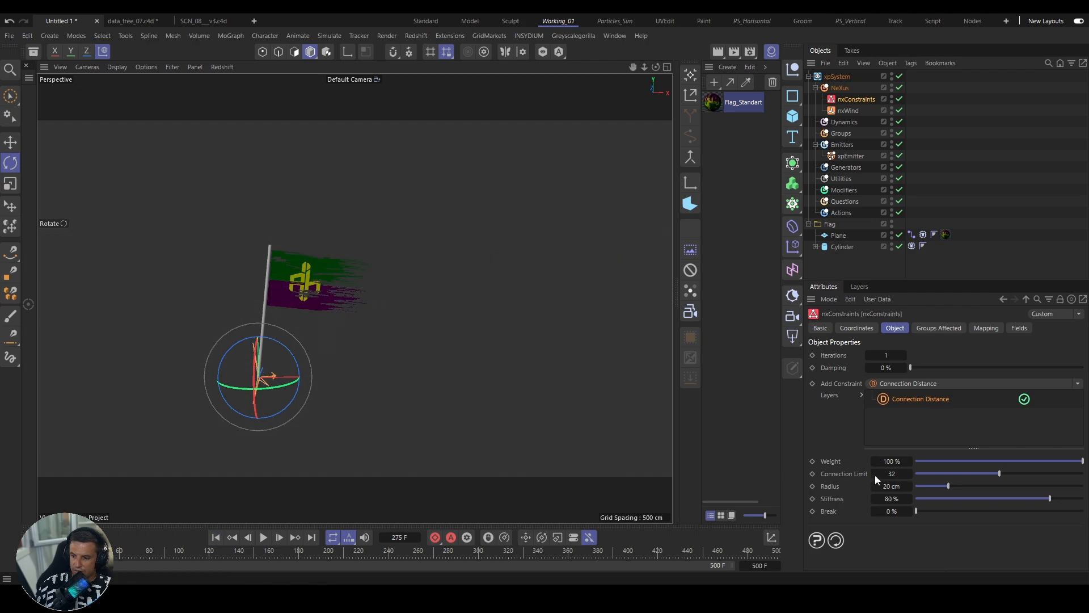
Step: Set the Connection Distance constraint's Connection Limit to 4, then preview the simulation and return to the start
{"action": "left_click", "coordinate": [893, 474]}
{"action": "type", "text": "4"}
{"action": "key", "text": "Return"}
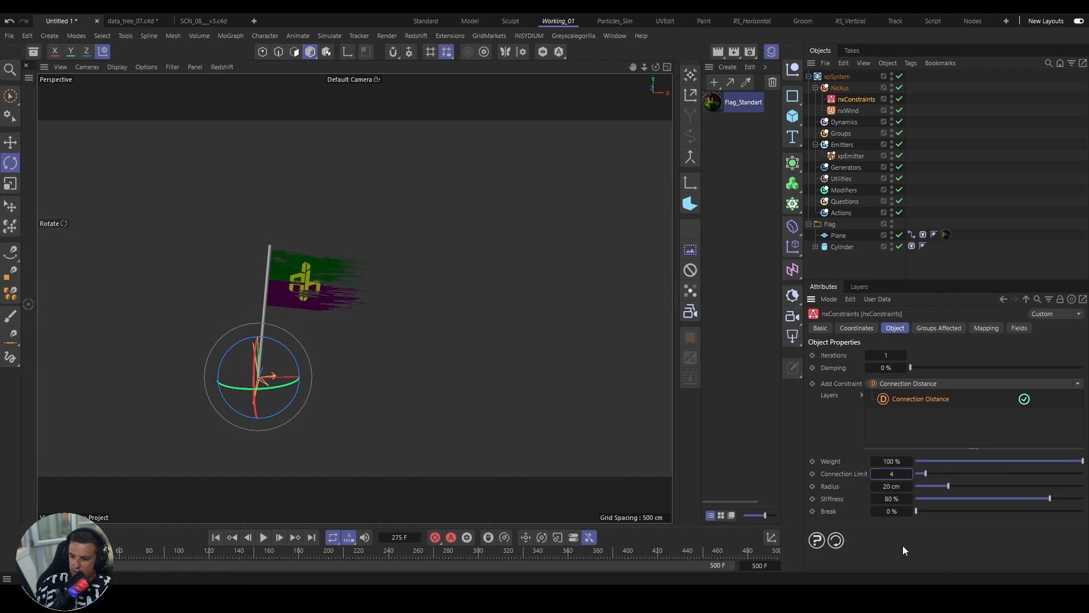
{"action": "left_click", "coordinate": [263, 538]}
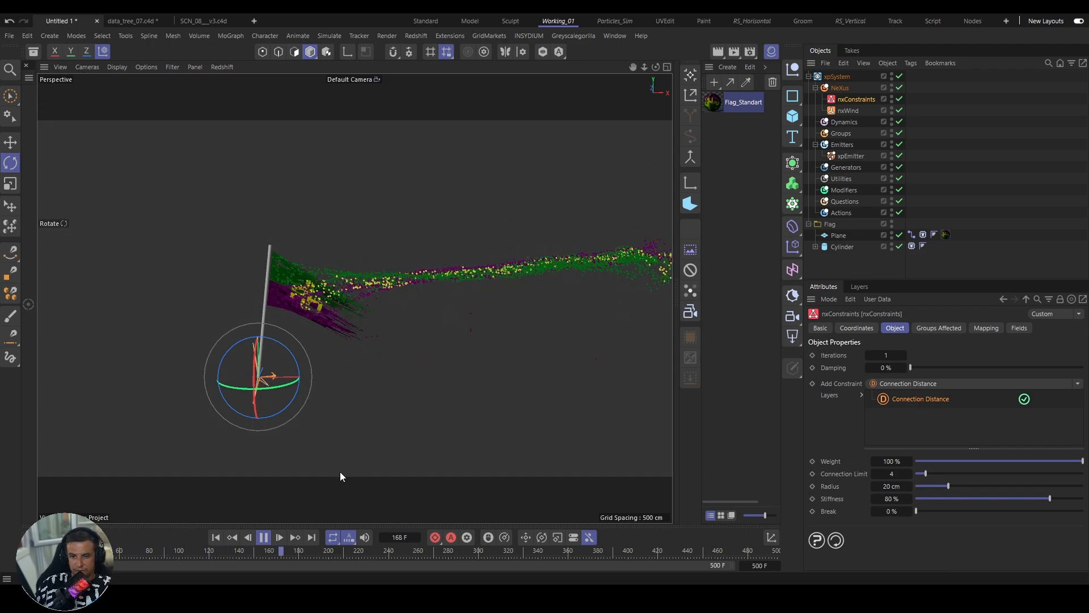
{"action": "left_click", "coordinate": [263, 537]}
{"action": "left_click", "coordinate": [218, 538]}
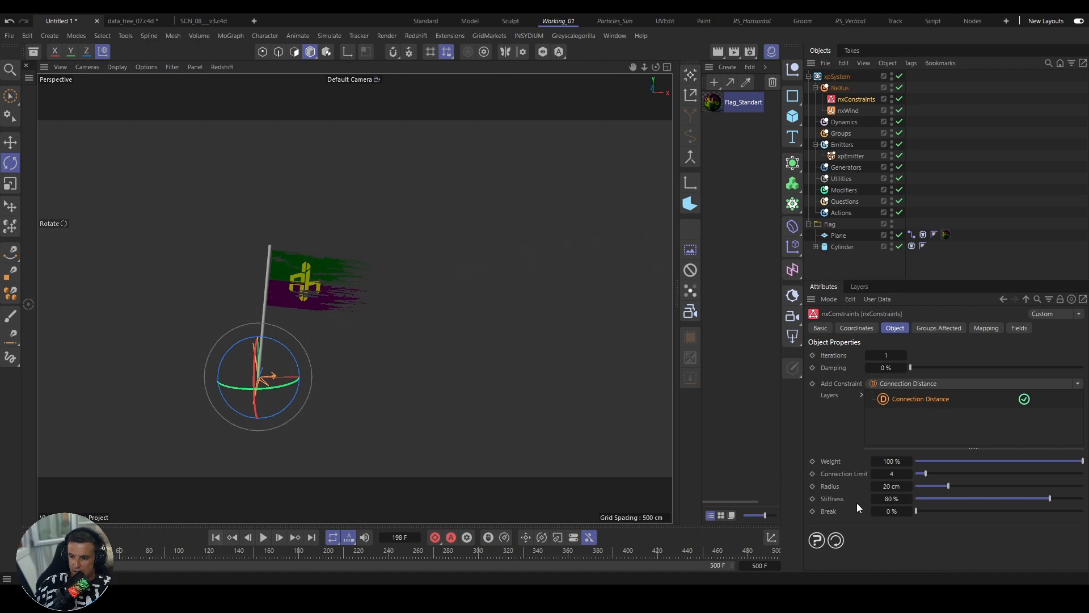
Step: Try a 4 cm Radius for the Connection Distance constraint by playing the simulation from the start
{"action": "left_click_drag", "start_coordinate": [946, 485], "coordinate": [921, 487]}
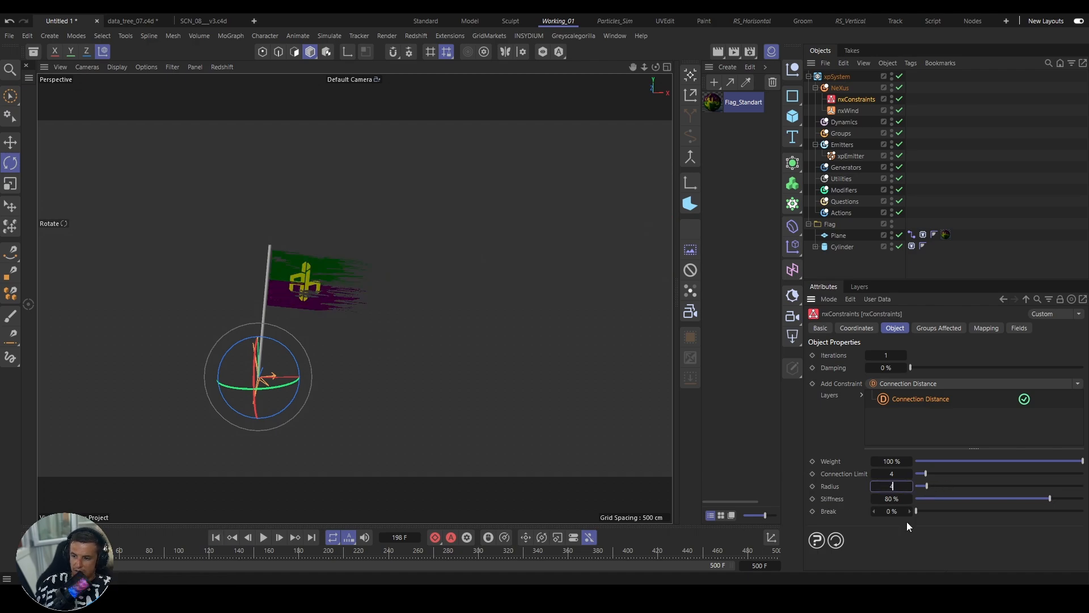
{"action": "left_click", "coordinate": [215, 537]}
{"action": "left_click", "coordinate": [264, 538]}
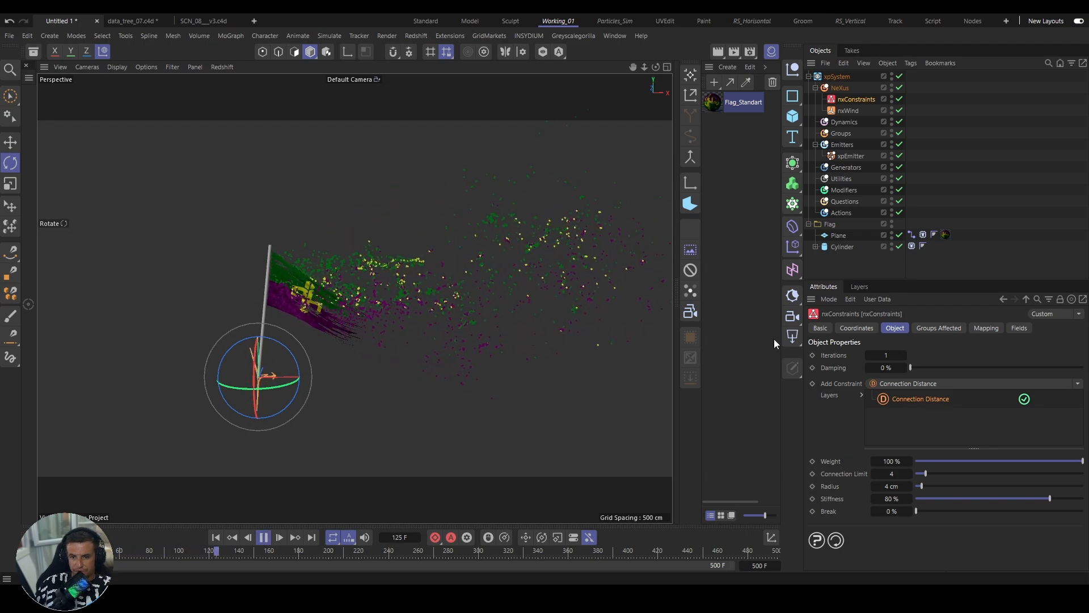
Step: Set the Connection Distance constraint's Radius to 10 cm, then replay the simulation and return to the start
{"action": "double_click", "coordinate": [891, 486]}
{"action": "type", "text": "10"}
{"action": "key", "text": "Return"}
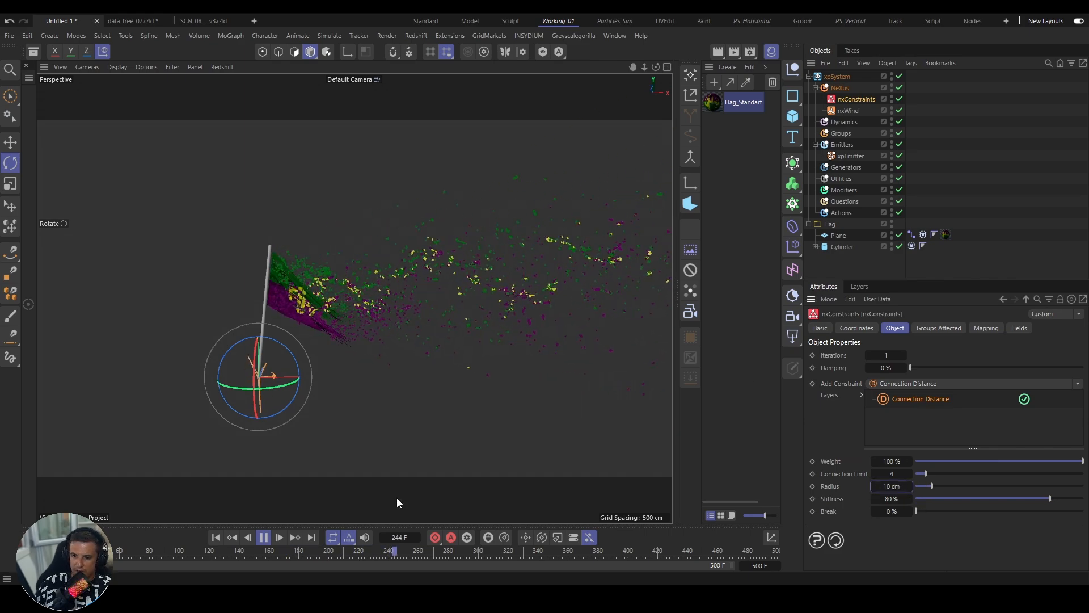
{"action": "left_click", "coordinate": [216, 543]}
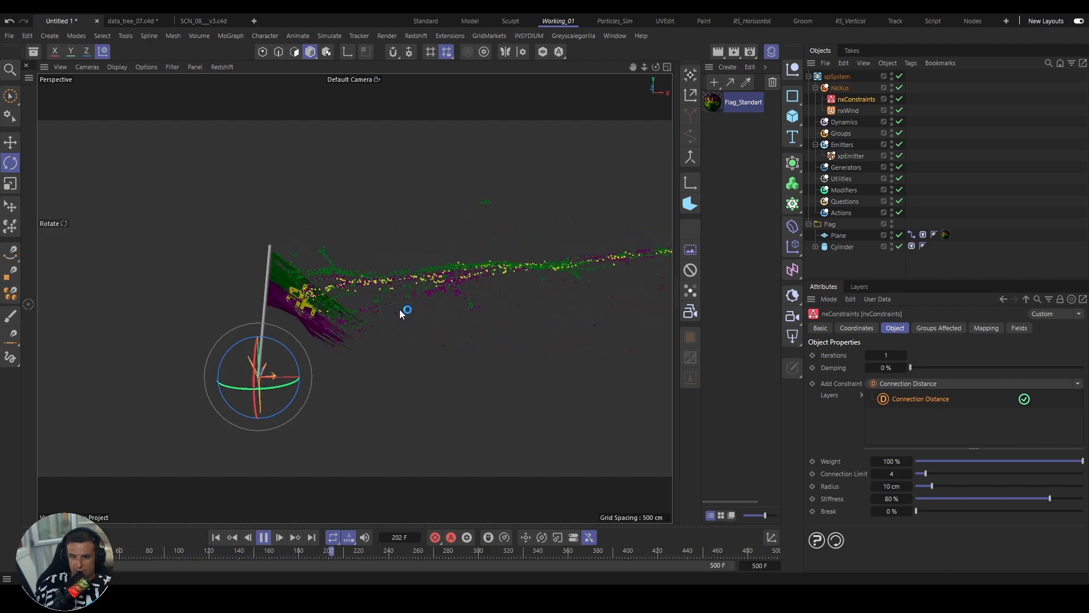
{"action": "left_click", "coordinate": [264, 538]}
{"action": "left_click", "coordinate": [213, 540]}
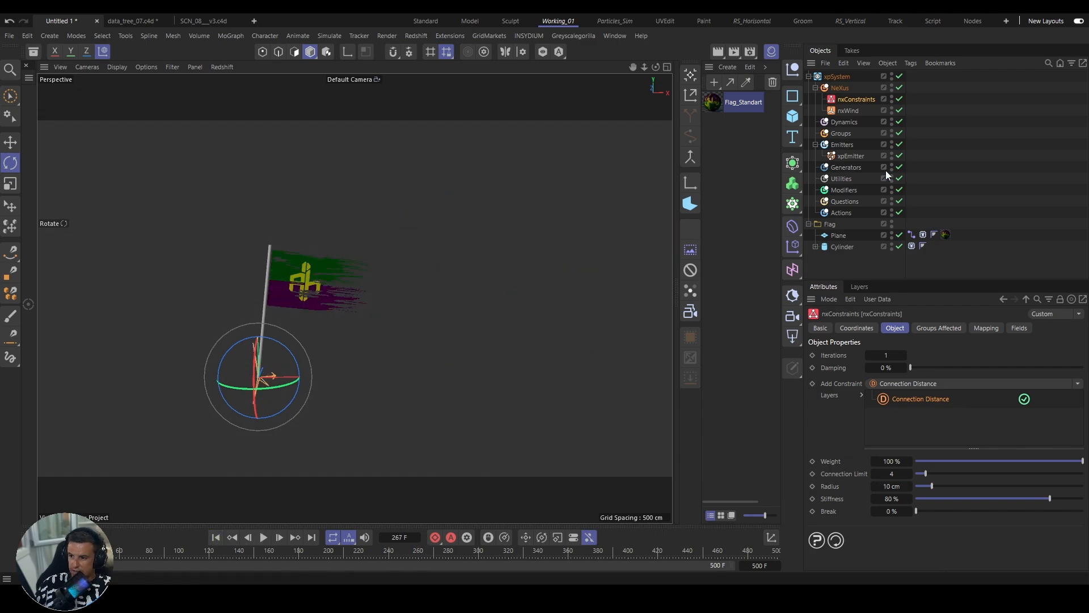
Step: Reset the nxWind modifier's pitch rotation (R.P) to 0°
{"action": "left_click", "coordinate": [848, 111]}
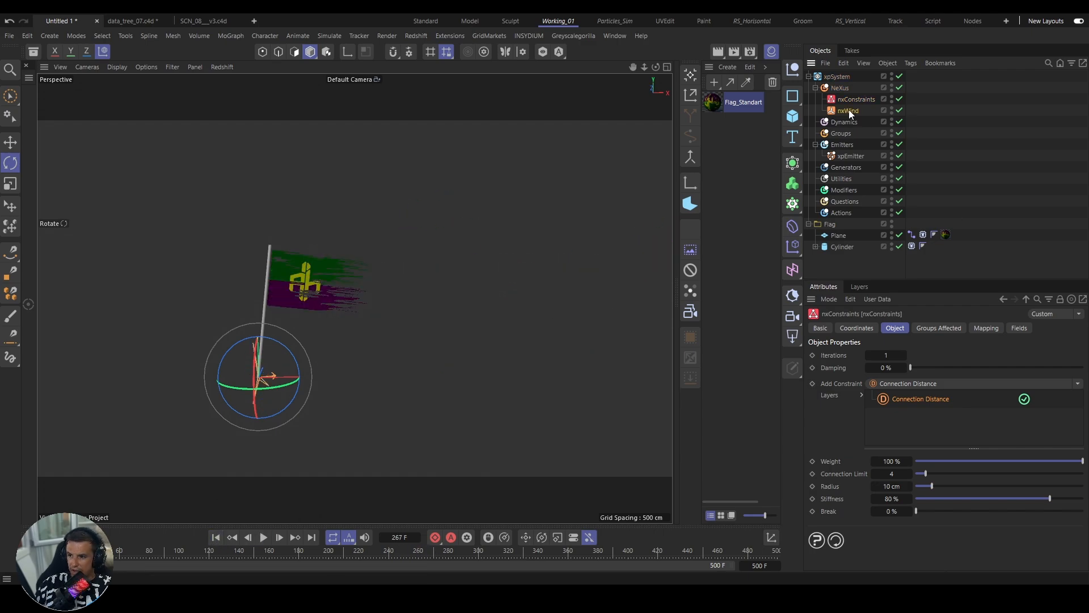
{"action": "left_click", "coordinate": [853, 328]}
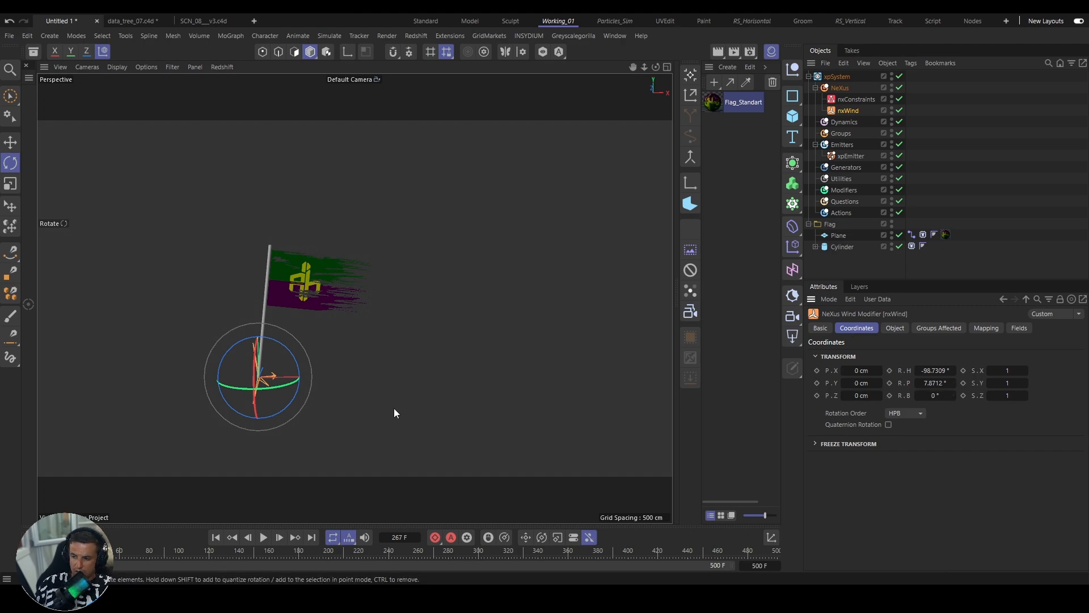
{"action": "right_click", "coordinate": [955, 383]}
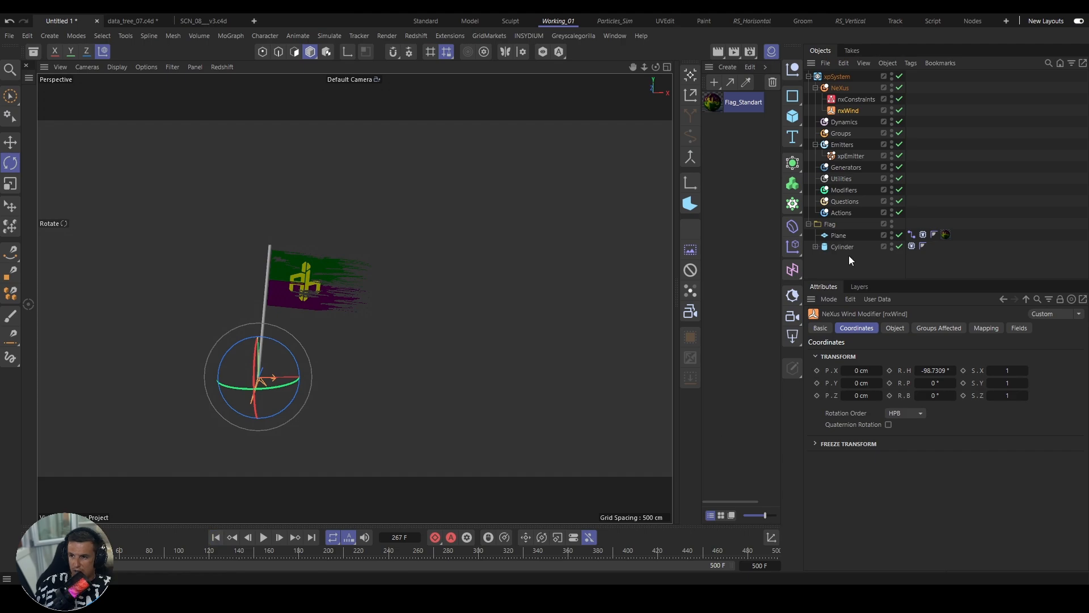
Step: Set xpEmitter's particle Editor Display to Dots
{"action": "left_click", "coordinate": [847, 156]}
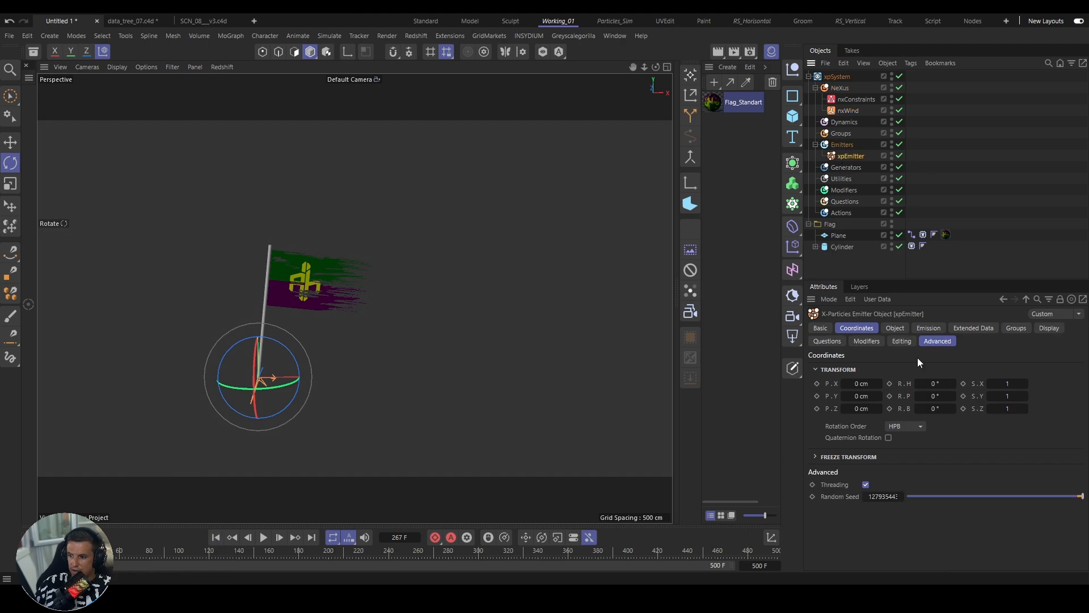
{"action": "left_click", "coordinate": [1046, 328]}
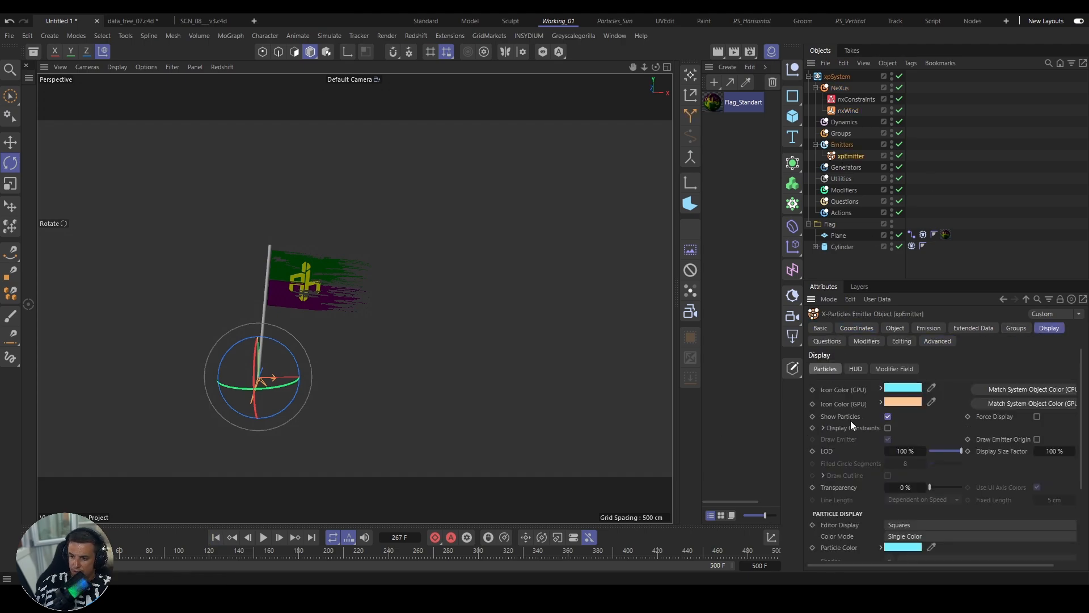
{"action": "left_click", "coordinate": [905, 526]}
{"action": "left_click", "coordinate": [906, 305]}
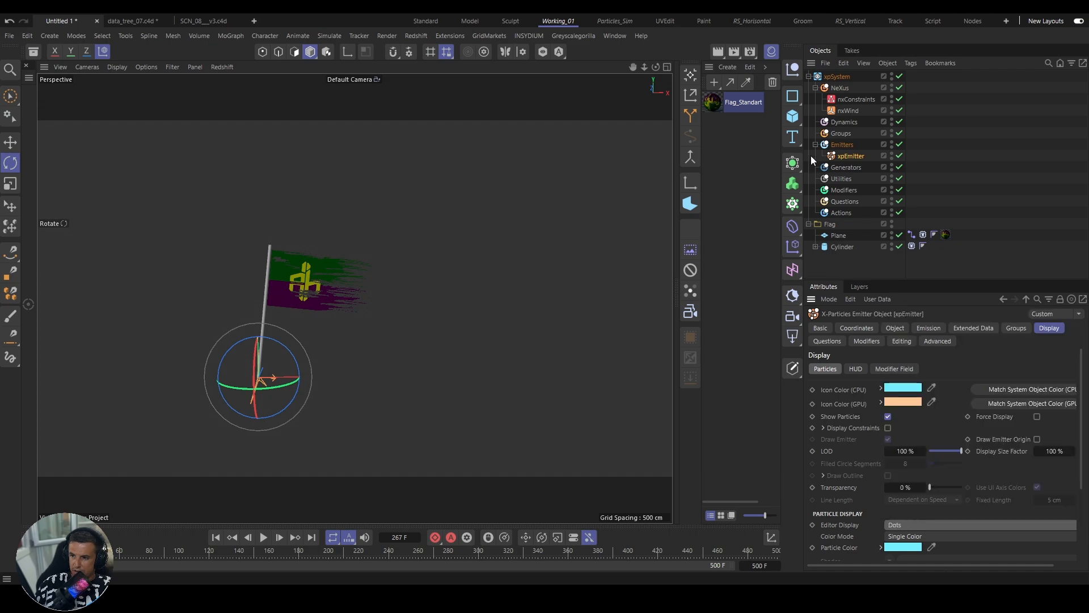
Step: Set xpEmitter's Birthrate to 10000 and preview the simulation from the start
{"action": "left_click", "coordinate": [928, 329]}
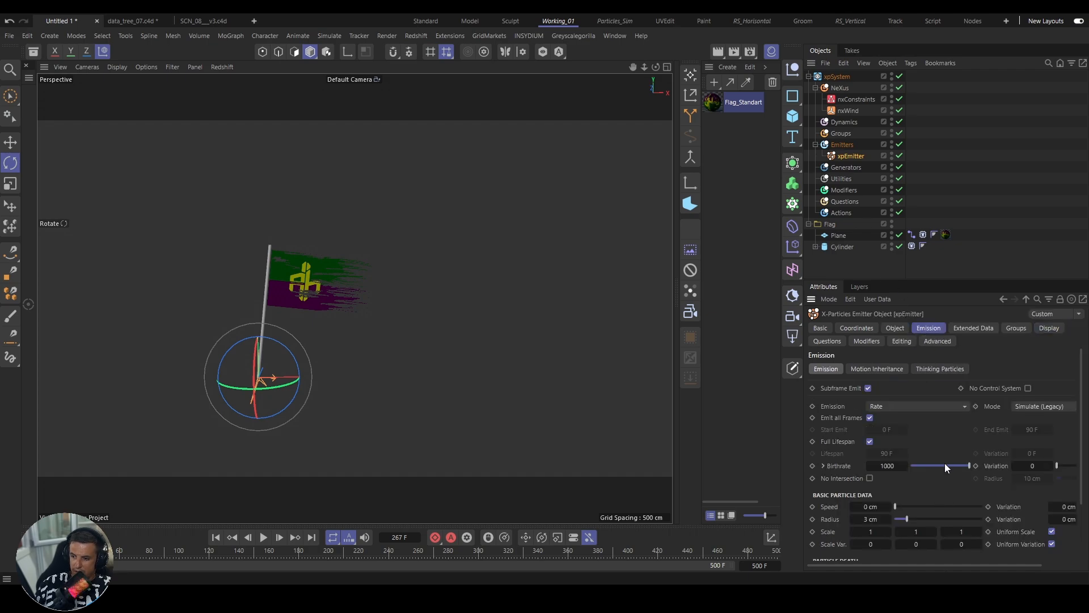
{"action": "double_click", "coordinate": [890, 465]}
{"action": "type", "text": "10000"}
{"action": "key", "text": "Return"}
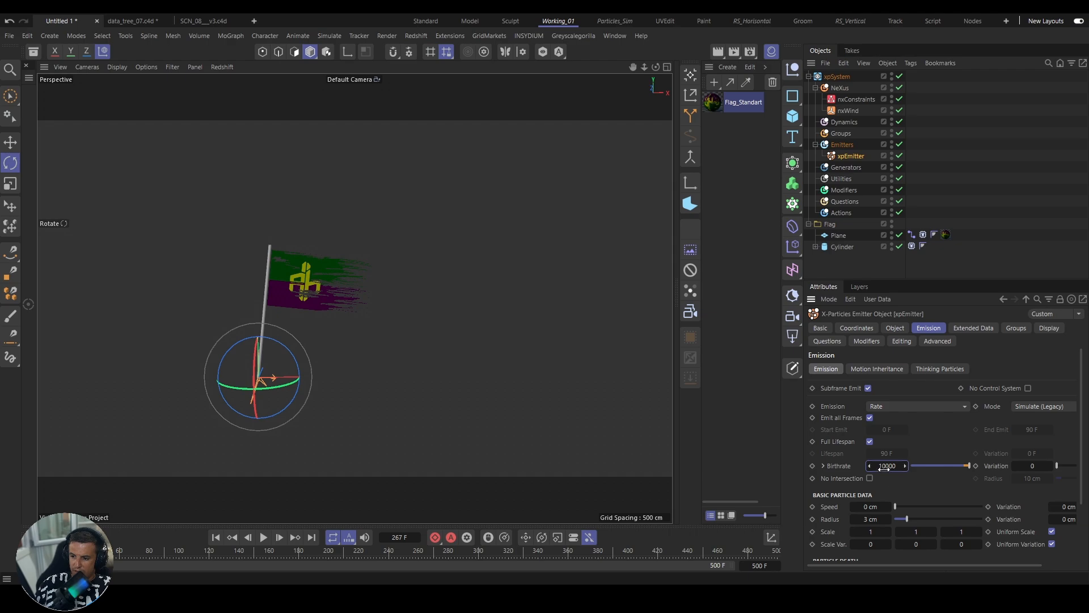
{"action": "left_click", "coordinate": [216, 537]}
{"action": "left_click", "coordinate": [264, 537]}
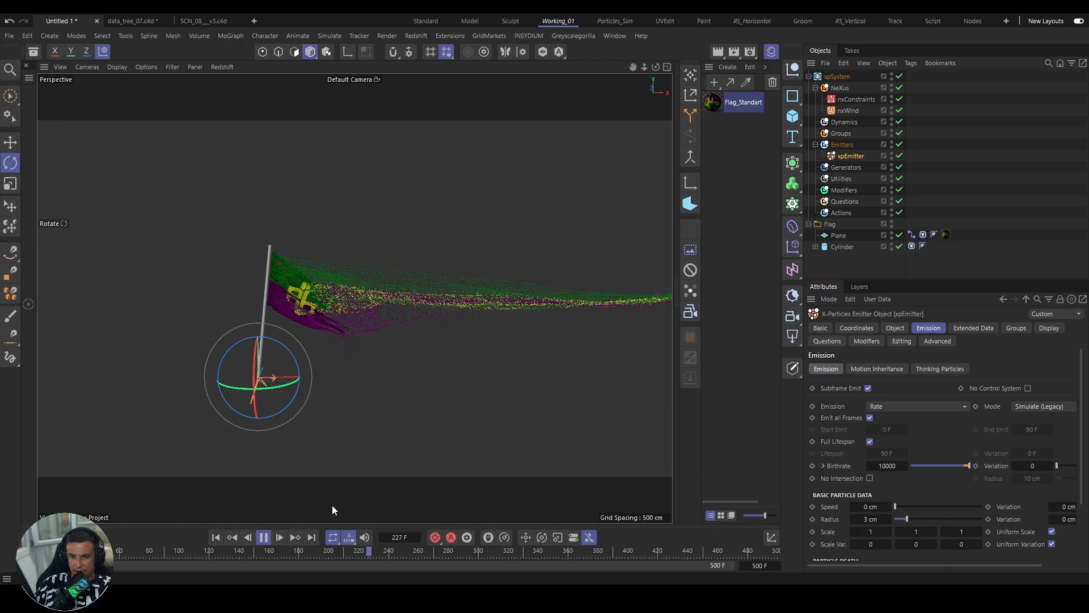
{"action": "left_click", "coordinate": [263, 537]}
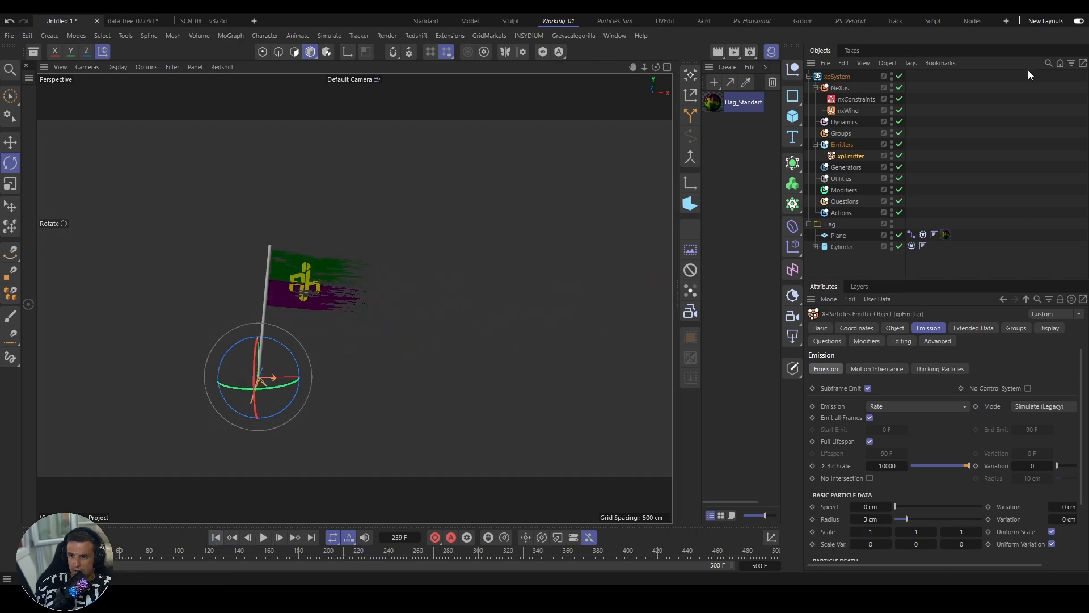
{"action": "left_click", "coordinate": [849, 110]}
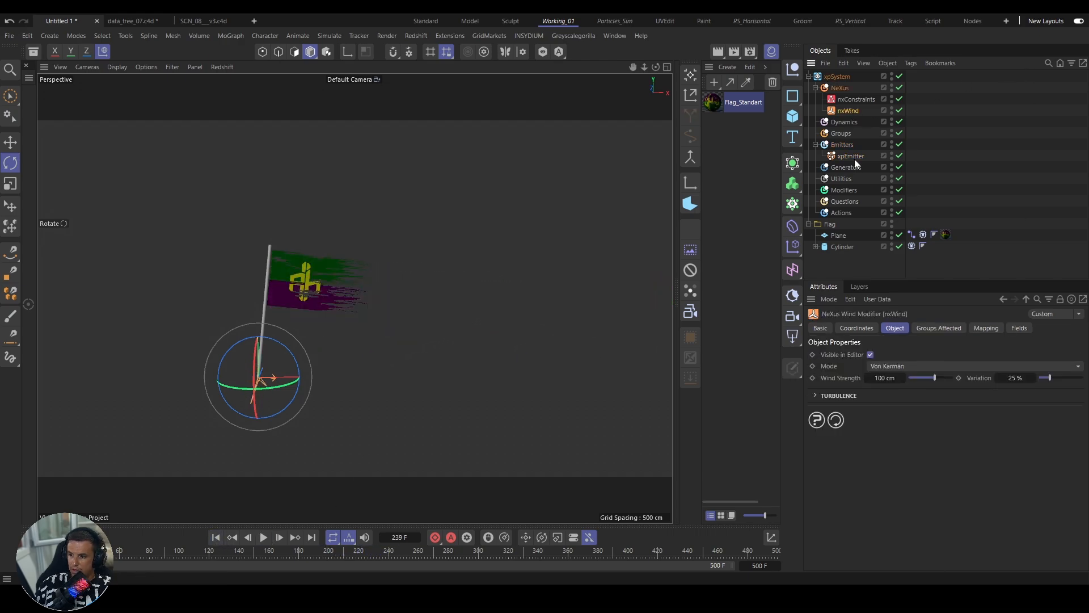
{"action": "left_click", "coordinate": [825, 397]}
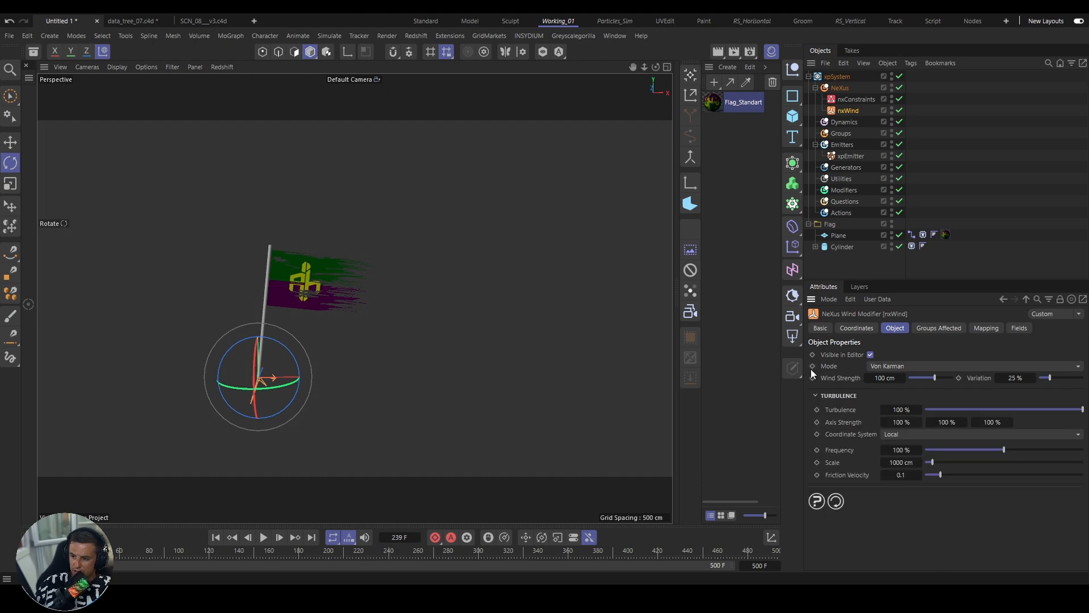
{"action": "left_click", "coordinate": [817, 396]}
Step: Add an nxTurbulence modifier from the NeXus folder
{"action": "left_click", "coordinate": [842, 89]}
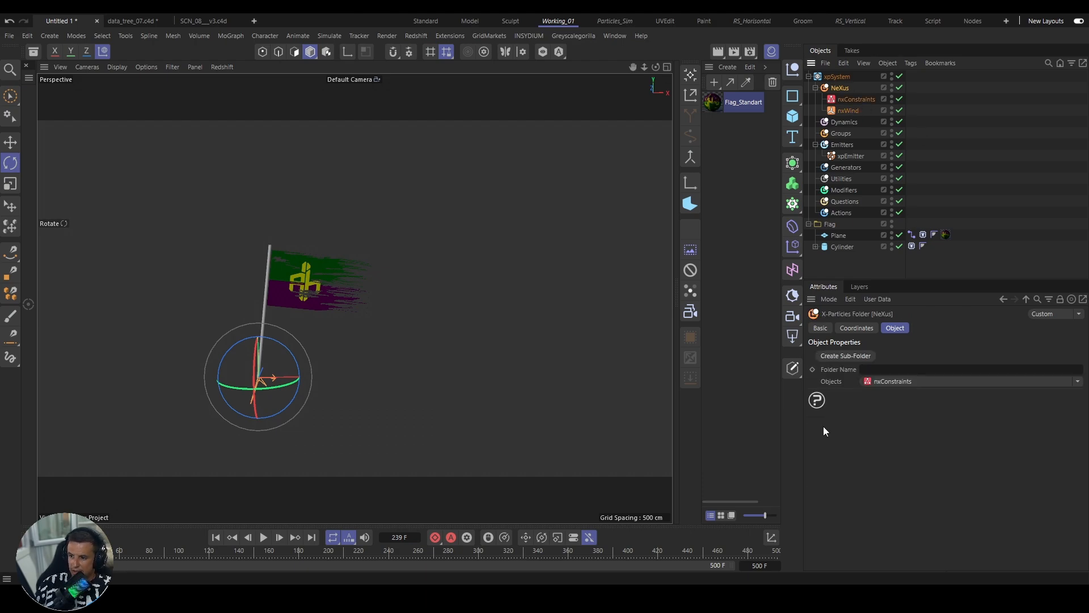
{"action": "left_click", "coordinate": [890, 386]}
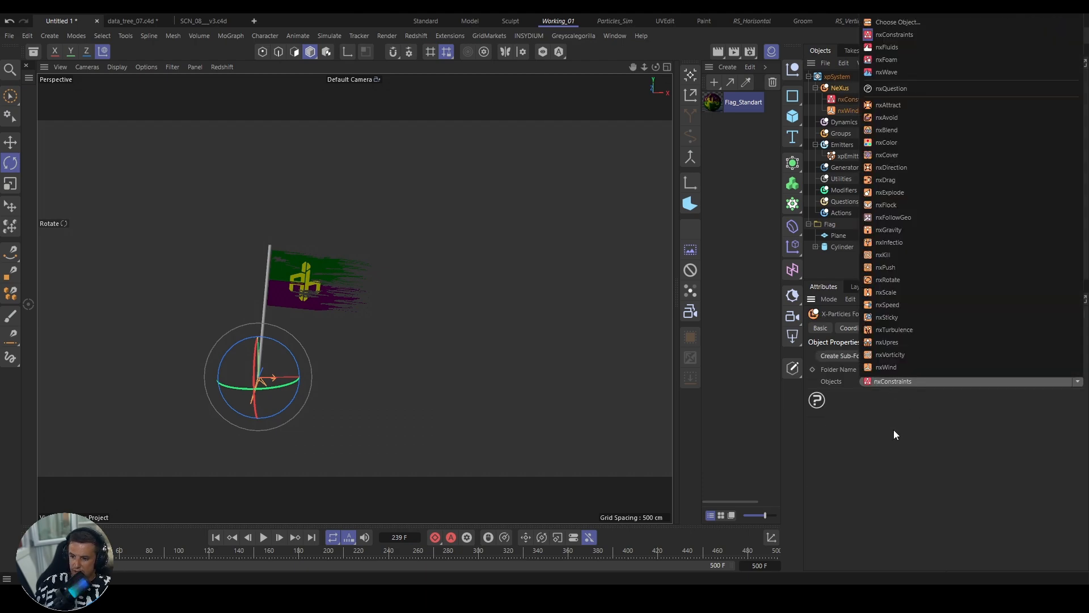
{"action": "left_click", "coordinate": [887, 331]}
Step: Set the nxTurbulence Noise Type to VoroNoise and its Strength to 25
{"action": "left_click", "coordinate": [891, 354]}
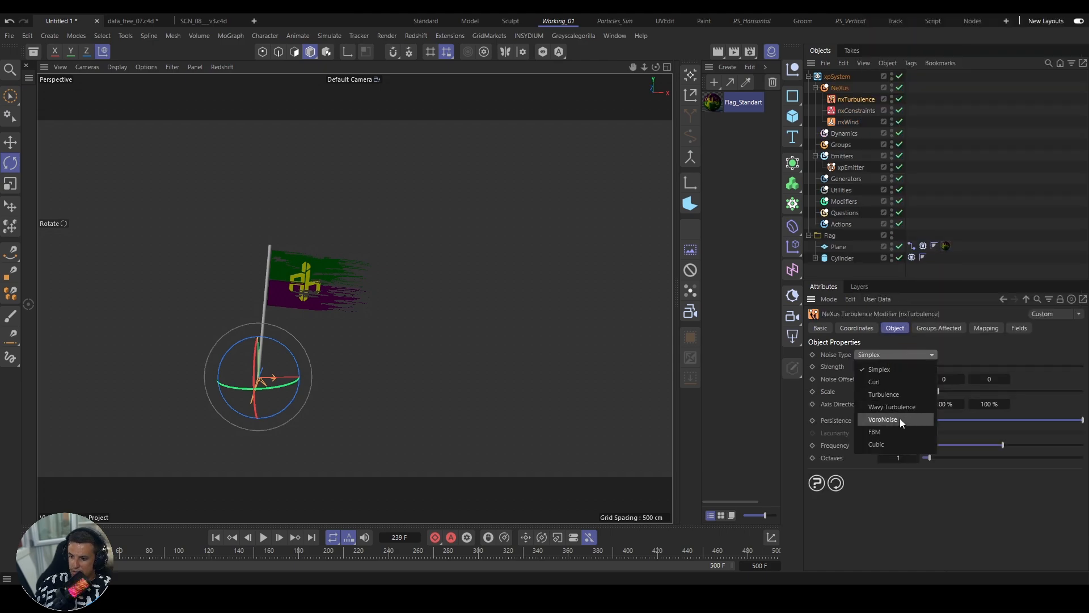
{"action": "left_click", "coordinate": [900, 418]}
{"action": "left_click", "coordinate": [895, 368]}
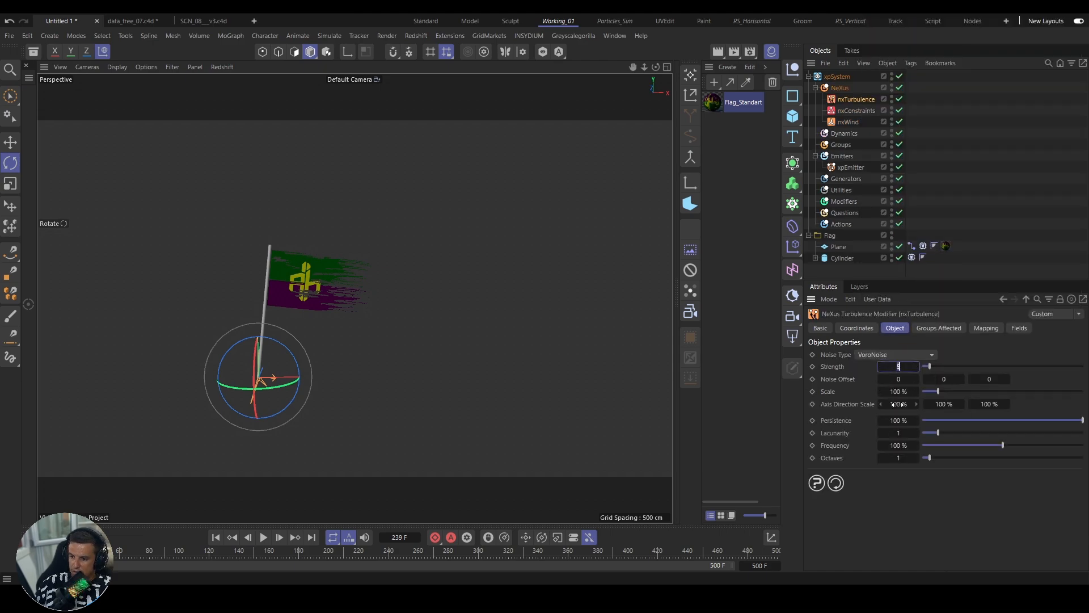
{"action": "type", "text": "25"}
{"action": "key", "text": "Return"}
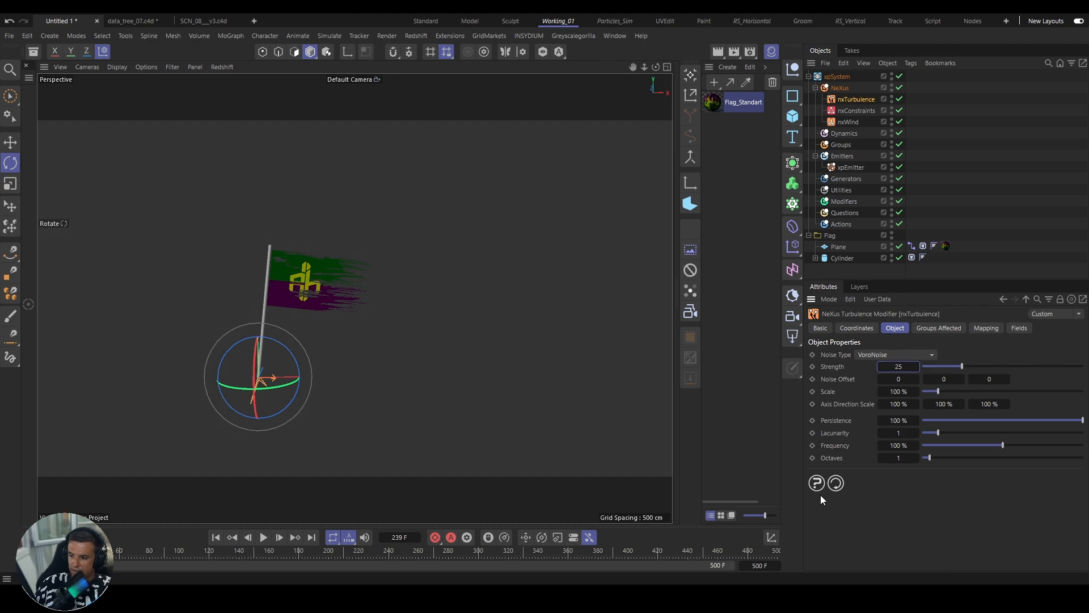
Step: Play the simulation to check the turbulence on the flag particles, then return to the start
{"action": "left_click", "coordinate": [266, 538]}
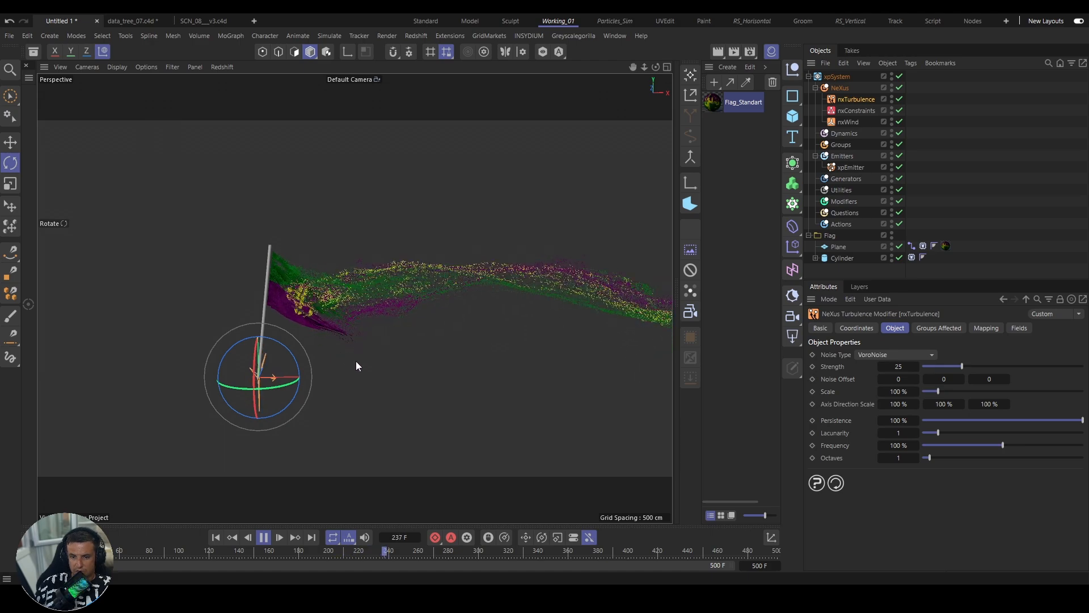
{"action": "left_click", "coordinate": [263, 537]}
{"action": "left_click", "coordinate": [215, 538]}
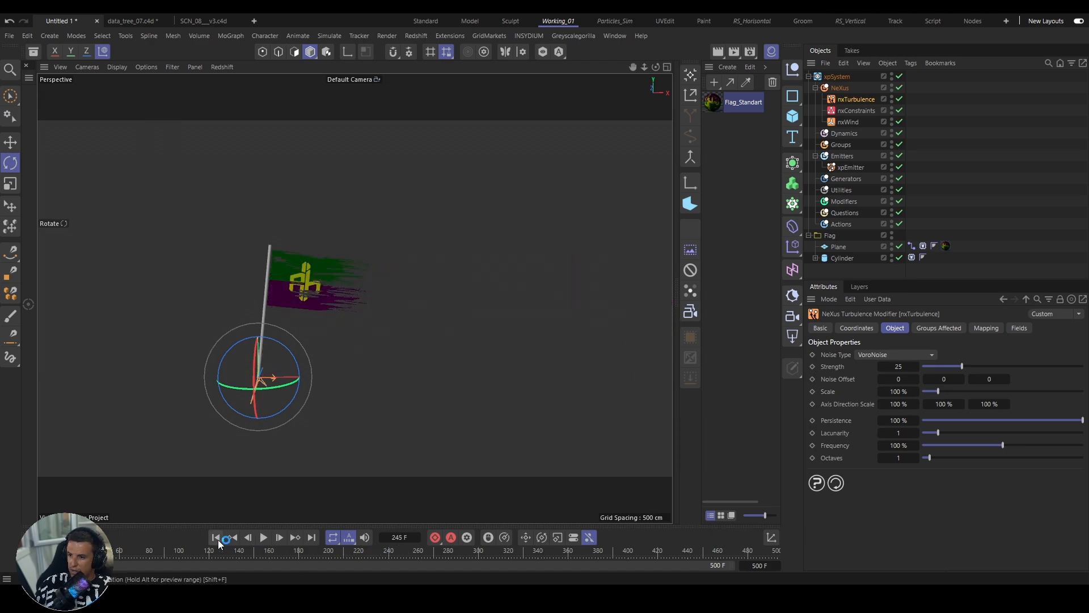
Step: Set the nxConstraints Iterations to 5
{"action": "left_click", "coordinate": [852, 110]}
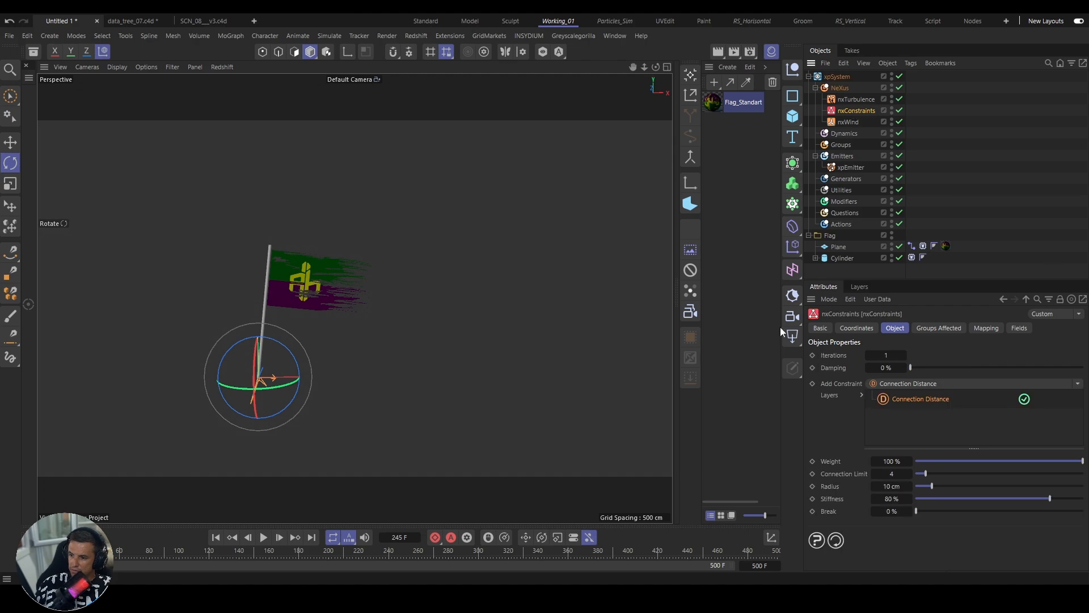
{"action": "left_click", "coordinate": [885, 355]}
{"action": "type", "text": "5"}
Step: Play the simulation from the start, stop it and examine the flag and its particle stream up close
{"action": "left_click", "coordinate": [216, 537]}
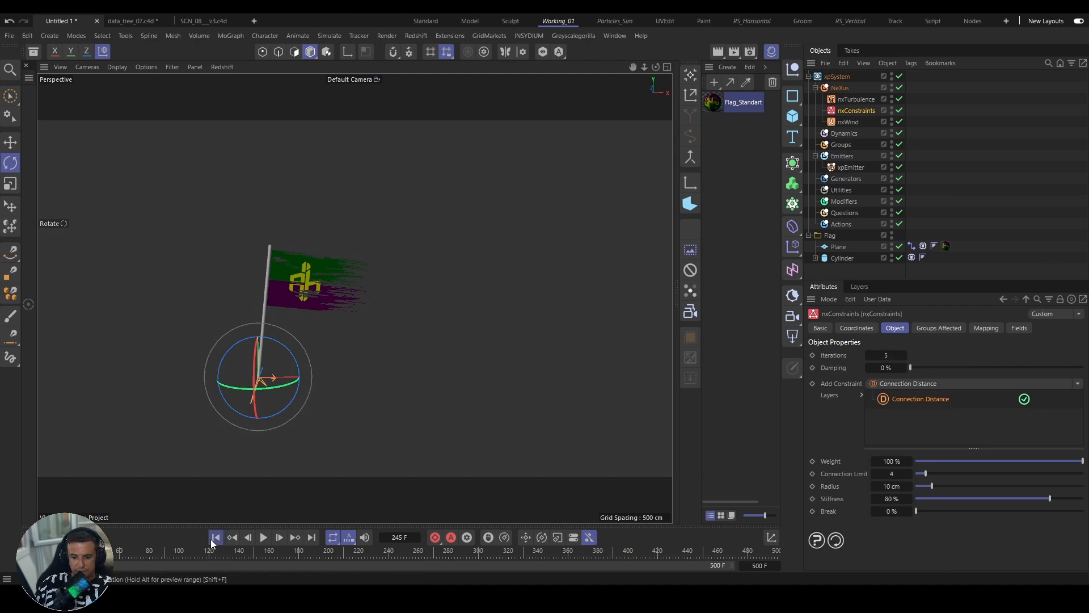
{"action": "left_click", "coordinate": [265, 537]}
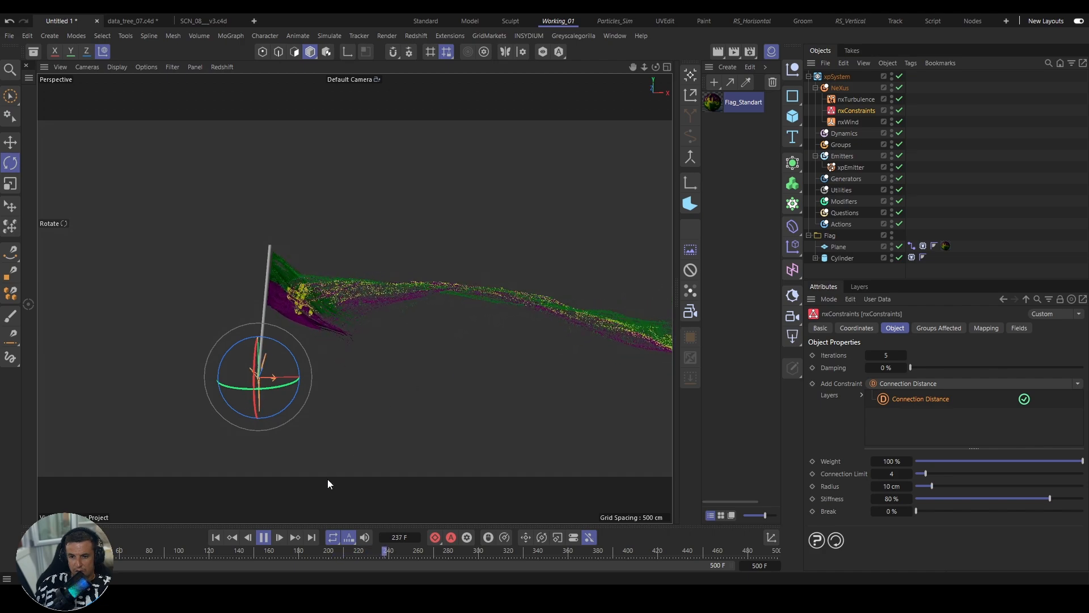
{"action": "left_click", "coordinate": [264, 538]}
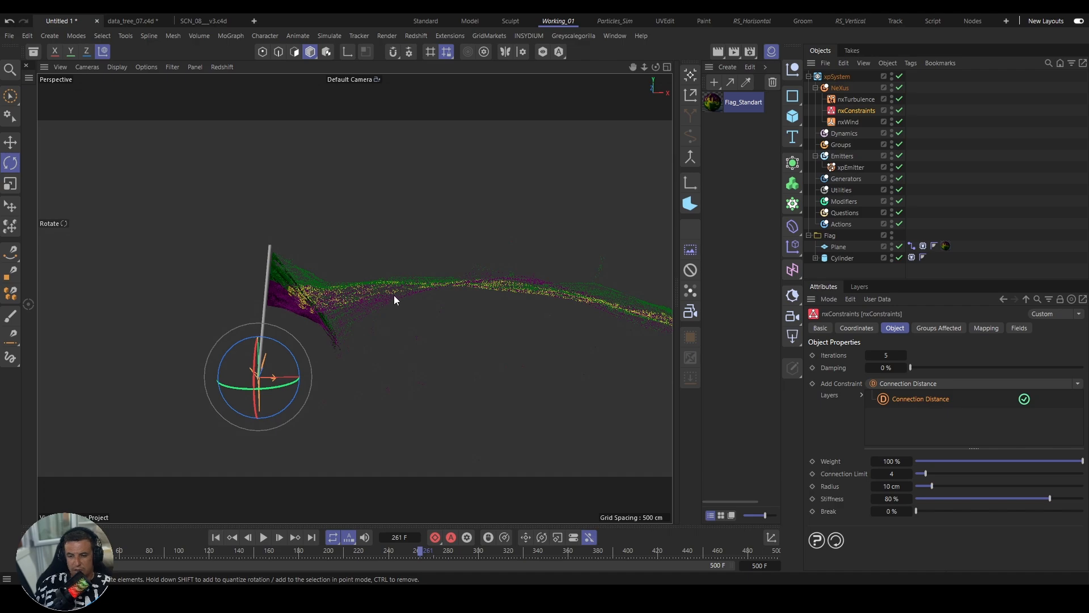
{"action": "scroll", "coordinate": [355, 311], "scroll_direction": "up", "scroll_amount": 8}
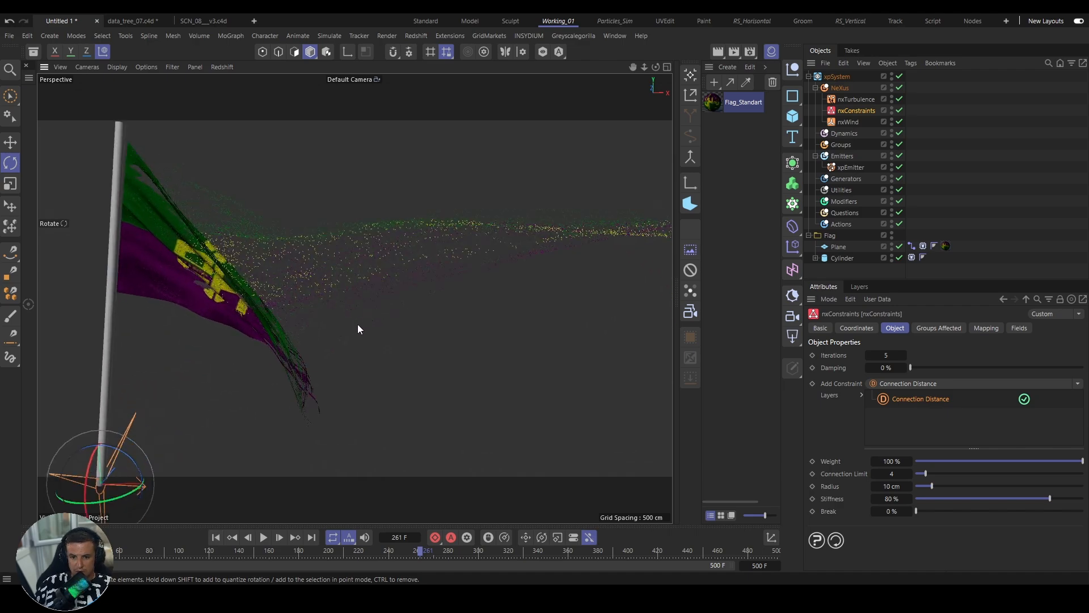
{"action": "left_click_drag", "start_coordinate": [405, 361], "coordinate": [372, 386], "text": "alt"}
{"action": "left_click_drag", "start_coordinate": [343, 337], "coordinate": [352, 243], "text": "alt"}
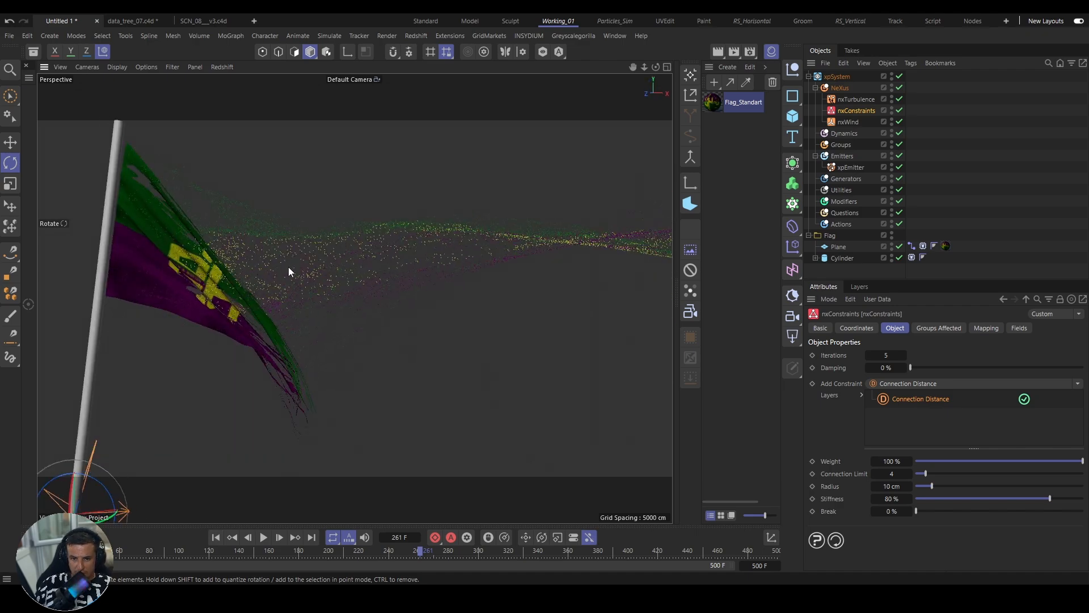
{"action": "scroll", "coordinate": [336, 288], "scroll_direction": "down", "scroll_amount": 4}
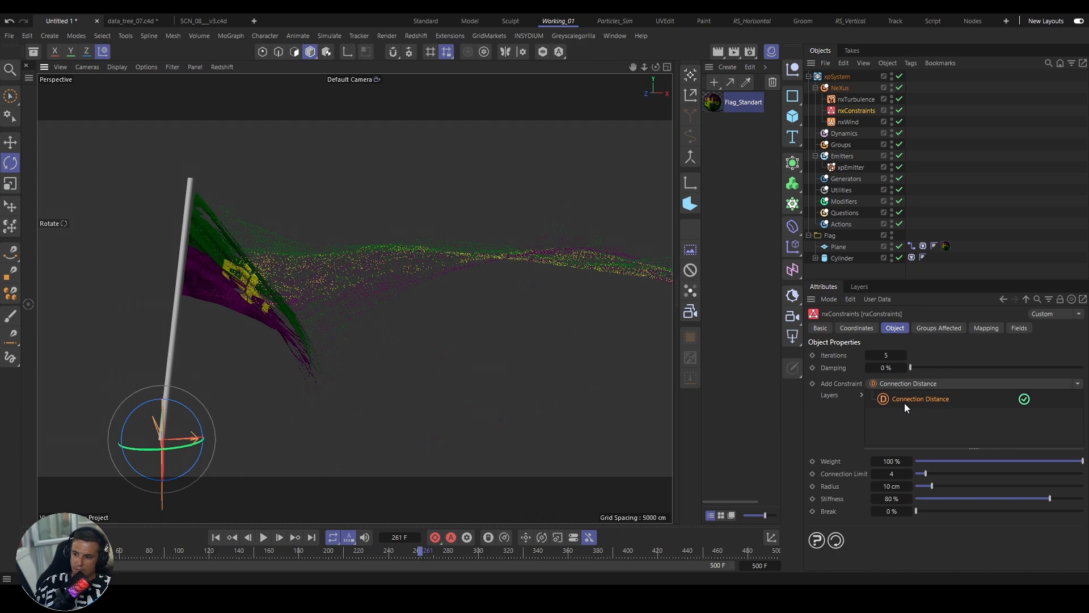
Step: Set the Connection Distance constraint's Radius to 5 cm and its Connection Limit to 16
{"action": "left_click", "coordinate": [892, 487]}
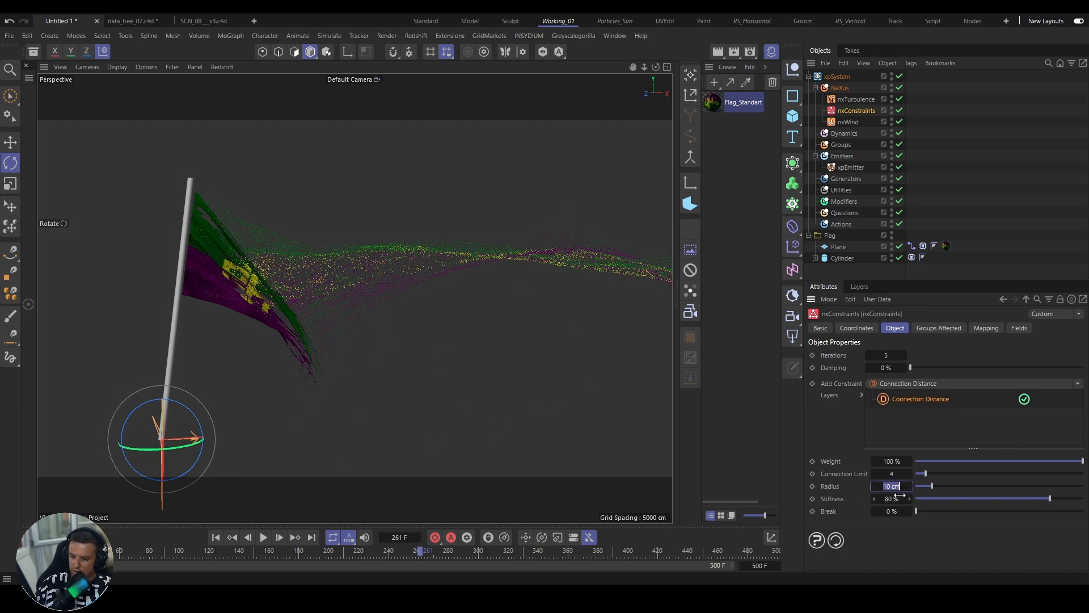
{"action": "type", "text": "5"}
{"action": "key", "text": "Return"}
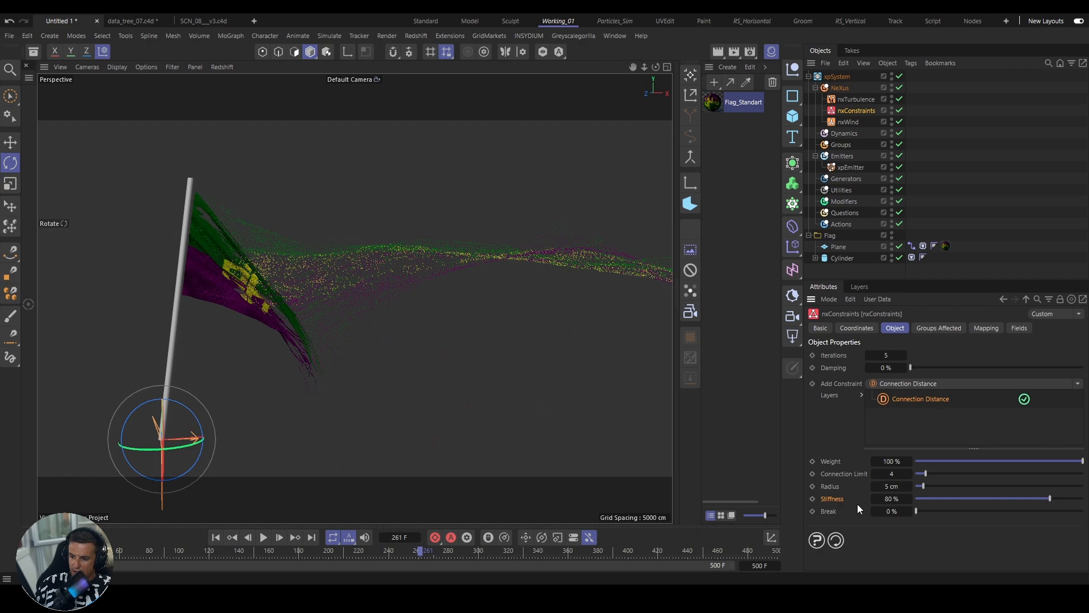
{"action": "left_click", "coordinate": [897, 477]}
{"action": "type", "text": "16"}
{"action": "key", "text": "Return"}
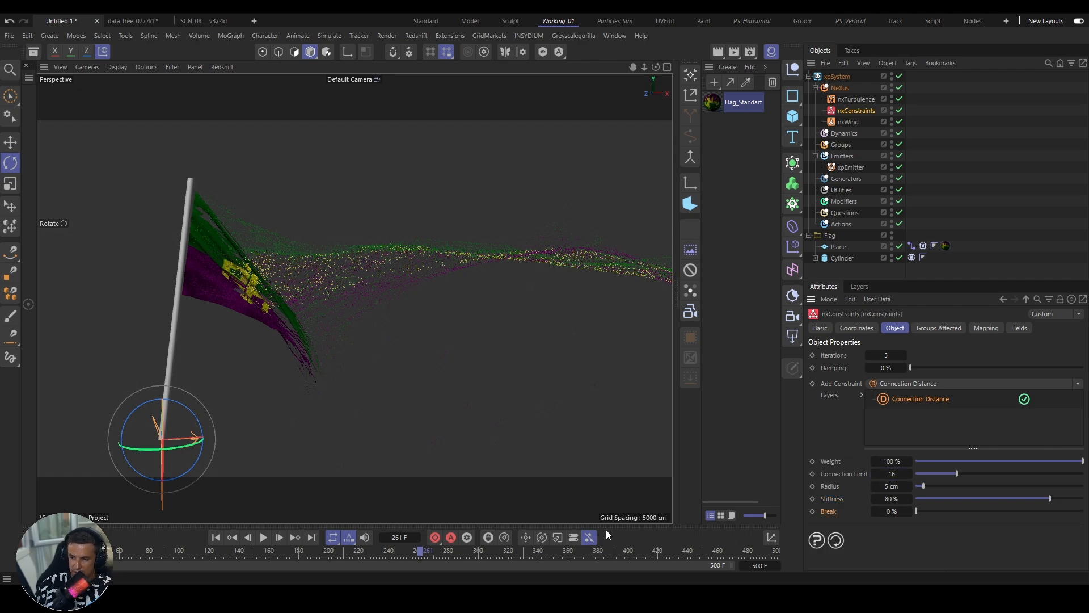
Step: Replay the simulation from the start to check the changed constraint settings, and stop it
{"action": "left_click", "coordinate": [217, 538]}
{"action": "left_click", "coordinate": [264, 537]}
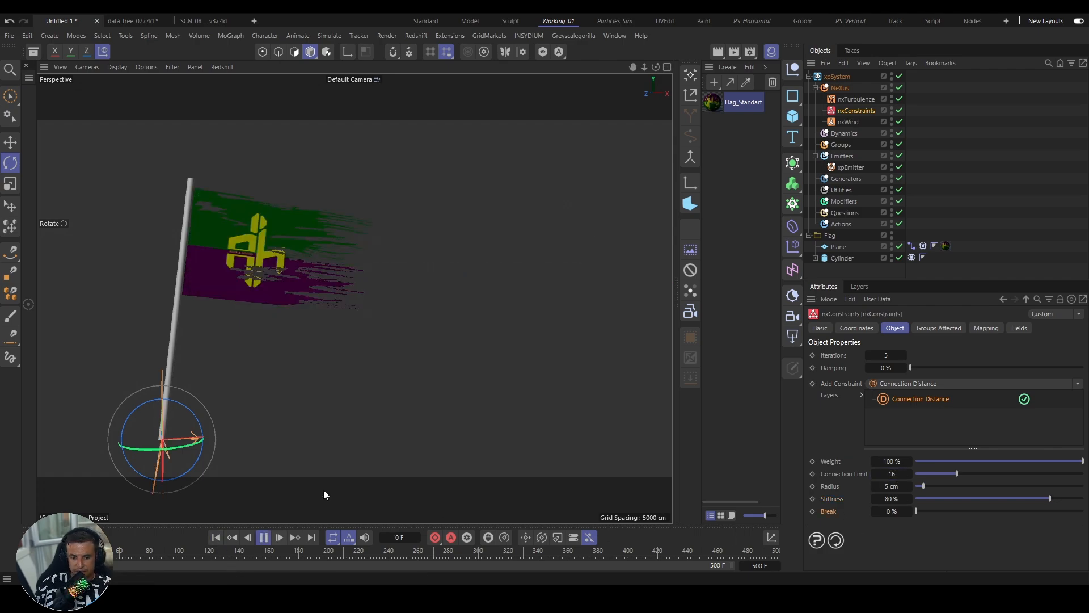
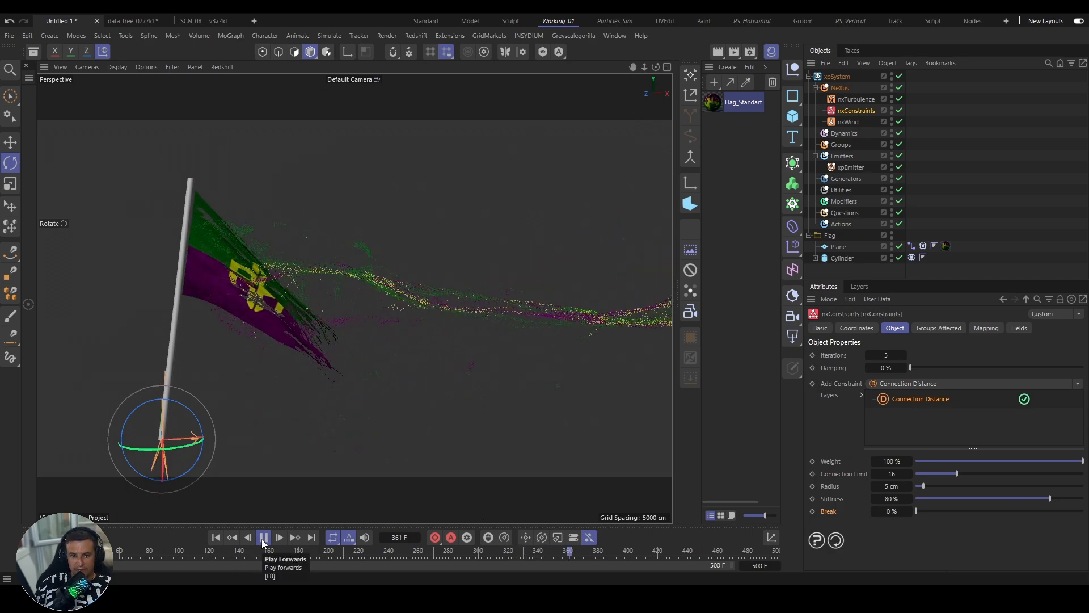
{"action": "left_click", "coordinate": [263, 541]}
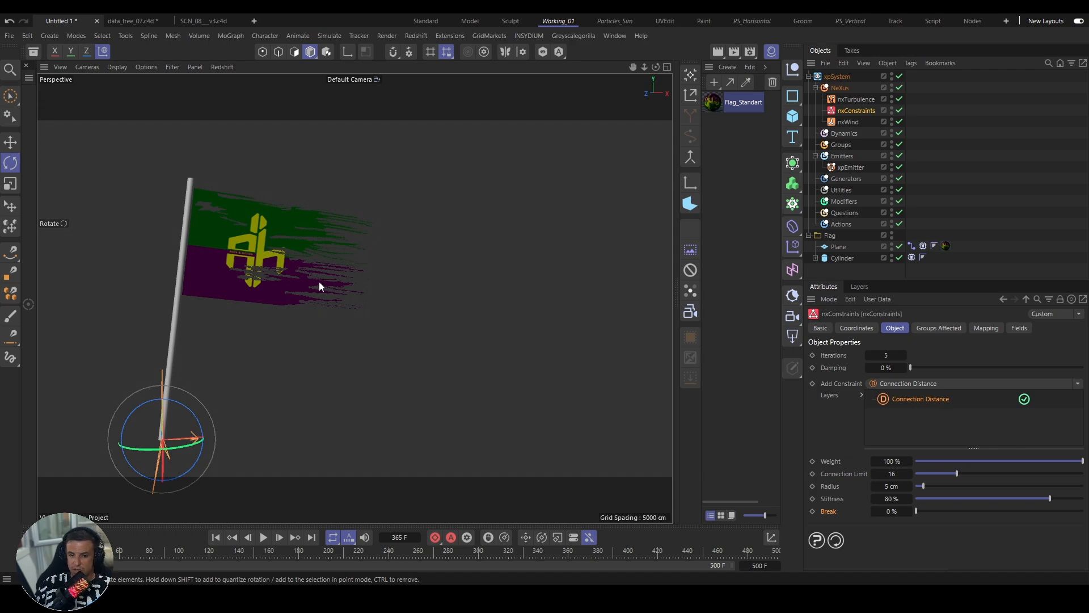
Step: Preview the simulation close up at the flag's torn edge, stop it and reframe the whole flag
{"action": "scroll", "coordinate": [284, 285], "scroll_direction": "down", "scroll_amount": 5}
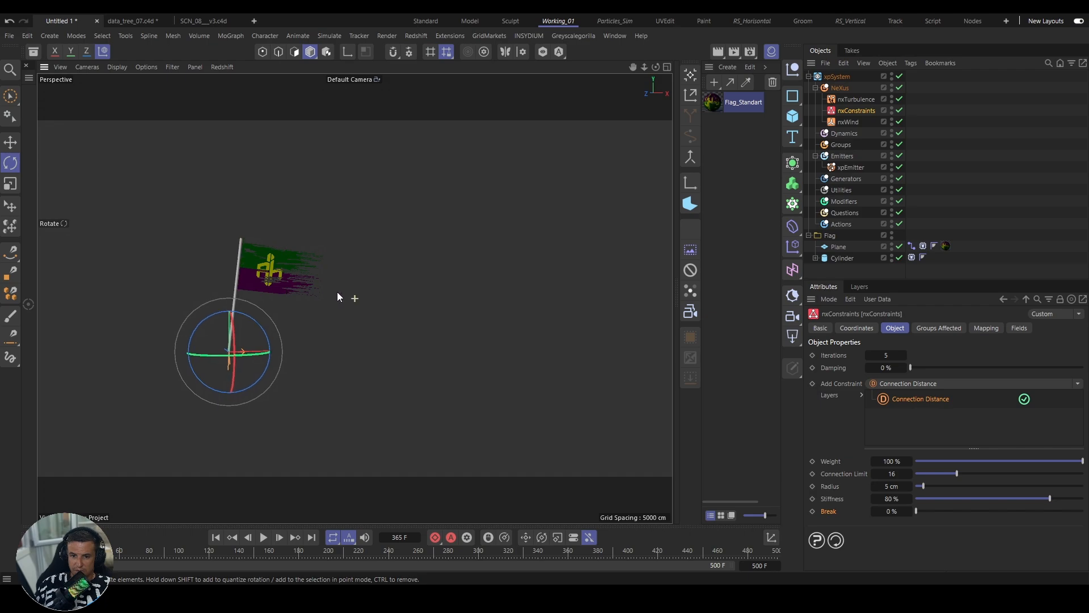
{"action": "scroll", "coordinate": [318, 289], "scroll_direction": "up", "scroll_amount": 3}
{"action": "scroll", "coordinate": [263, 257], "scroll_direction": "up", "scroll_amount": 5}
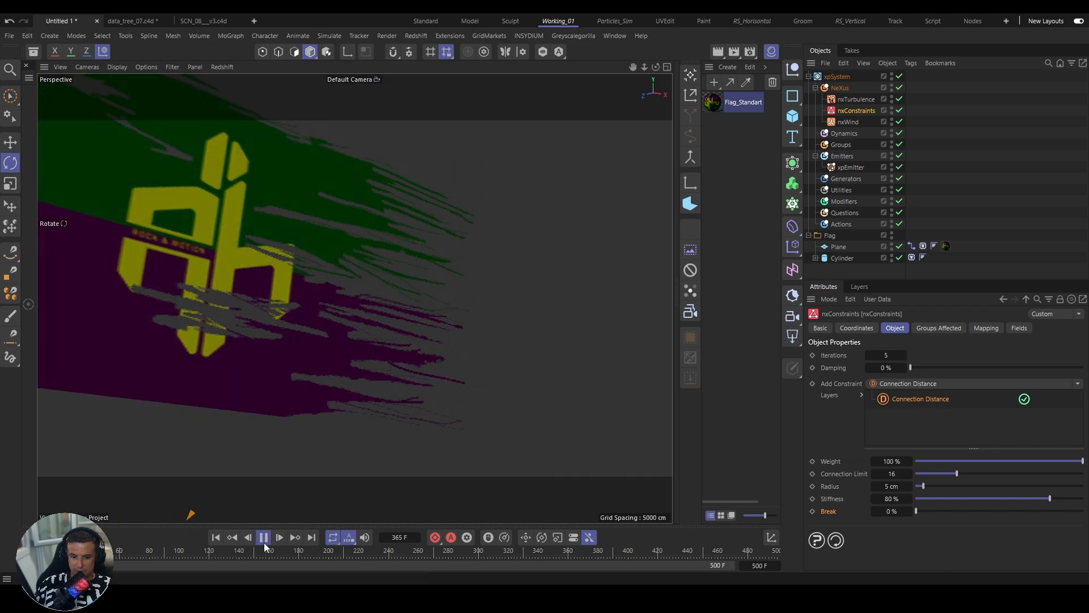
{"action": "left_click", "coordinate": [263, 542]}
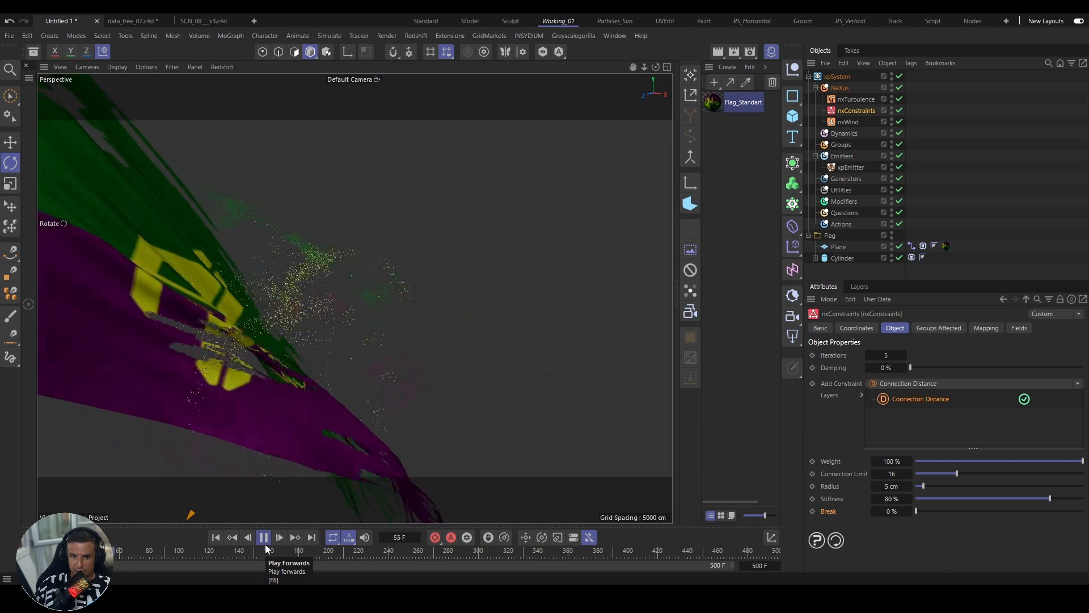
{"action": "left_click", "coordinate": [265, 544]}
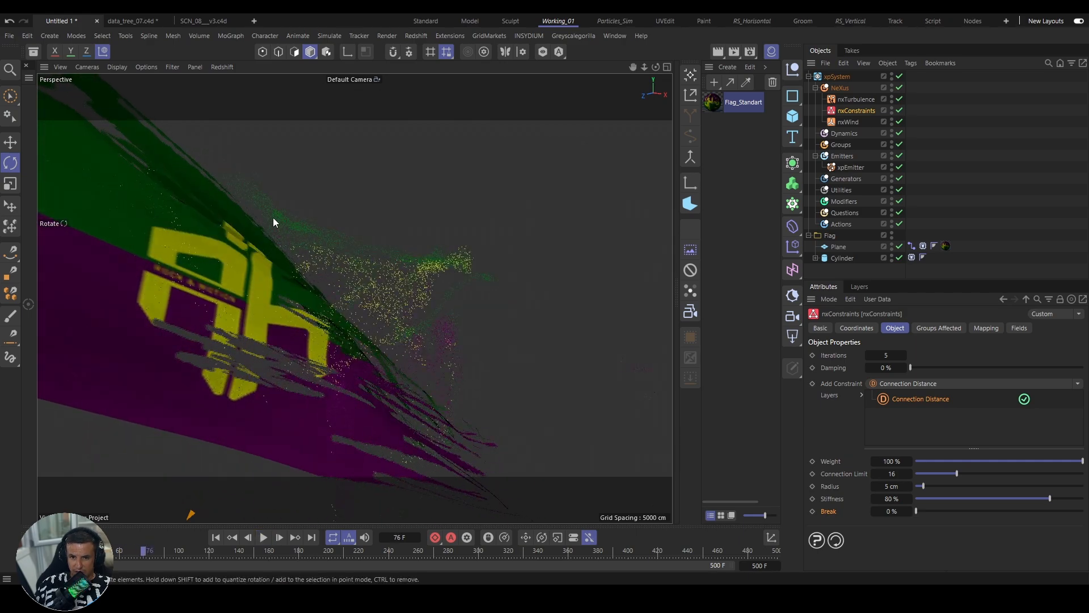
{"action": "scroll", "coordinate": [351, 392], "scroll_direction": "down", "scroll_amount": 5}
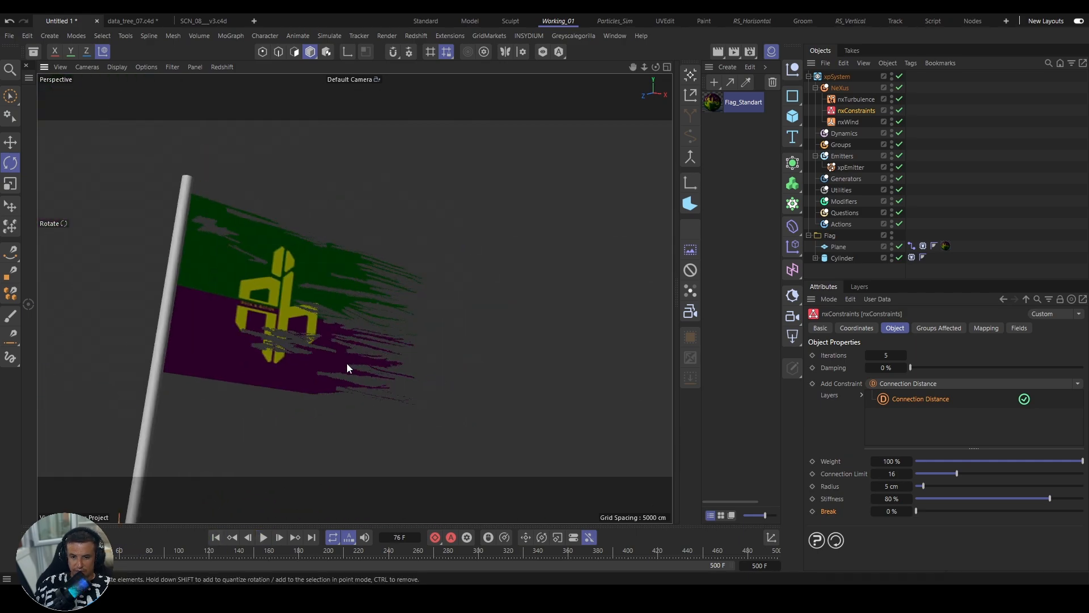
{"action": "middle_click_drag", "start_coordinate": [349, 388], "coordinate": [382, 316], "text": "alt"}
{"action": "left_click_drag", "start_coordinate": [353, 298], "coordinate": [341, 341], "text": "alt"}
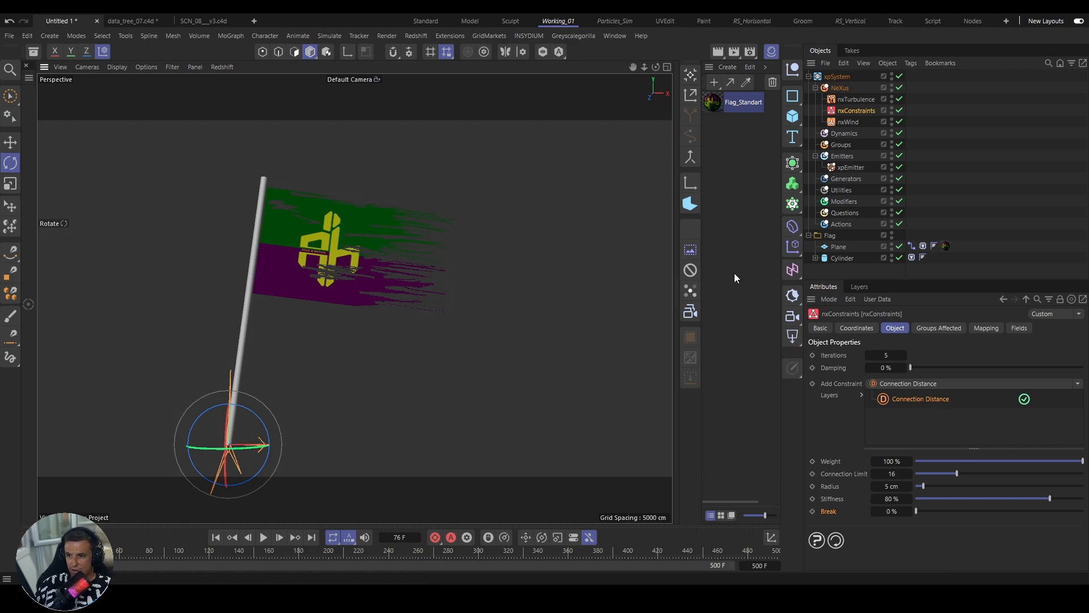
Step: Collapse the xpSystem and Flag hierarchies and save the project as flag_tutor_02.c4d in its project folder
{"action": "left_click", "coordinate": [809, 77]}
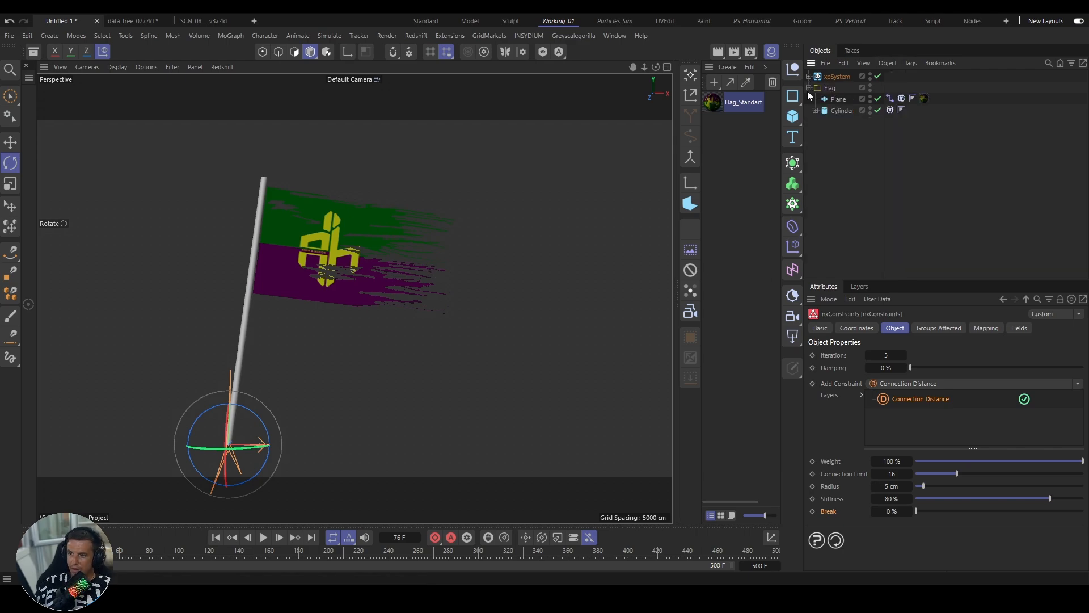
{"action": "left_click", "coordinate": [808, 89]}
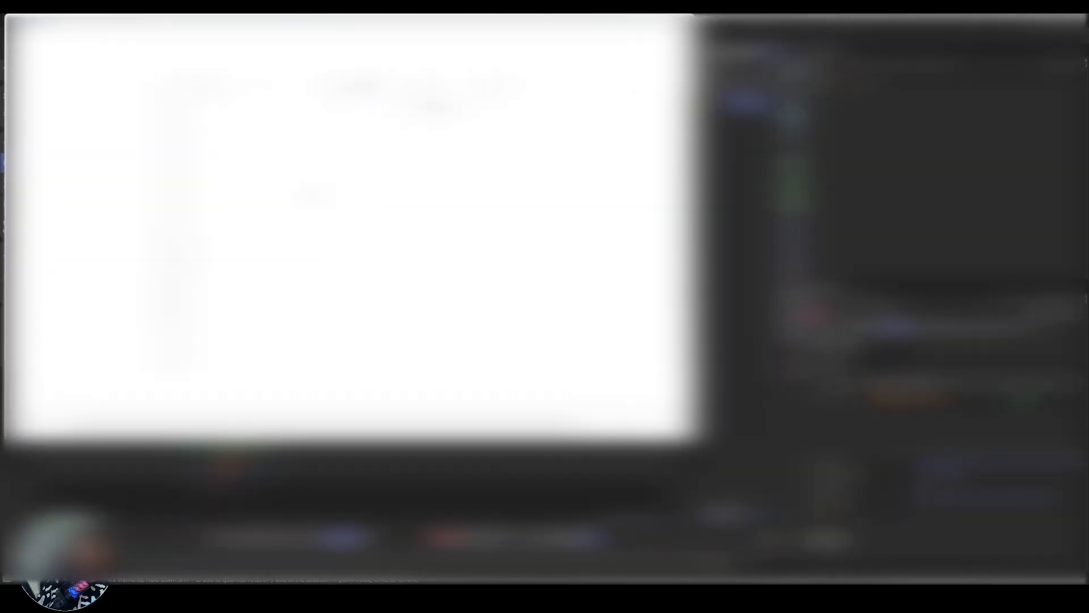
{"action": "left_click", "coordinate": [189, 46]}
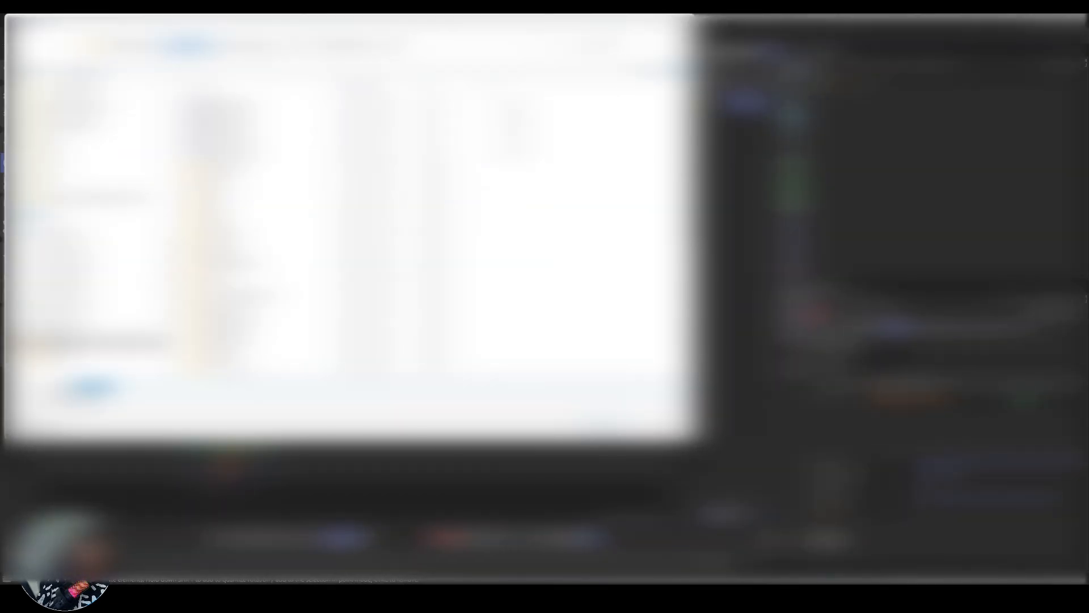
{"action": "double_click", "coordinate": [221, 231]}
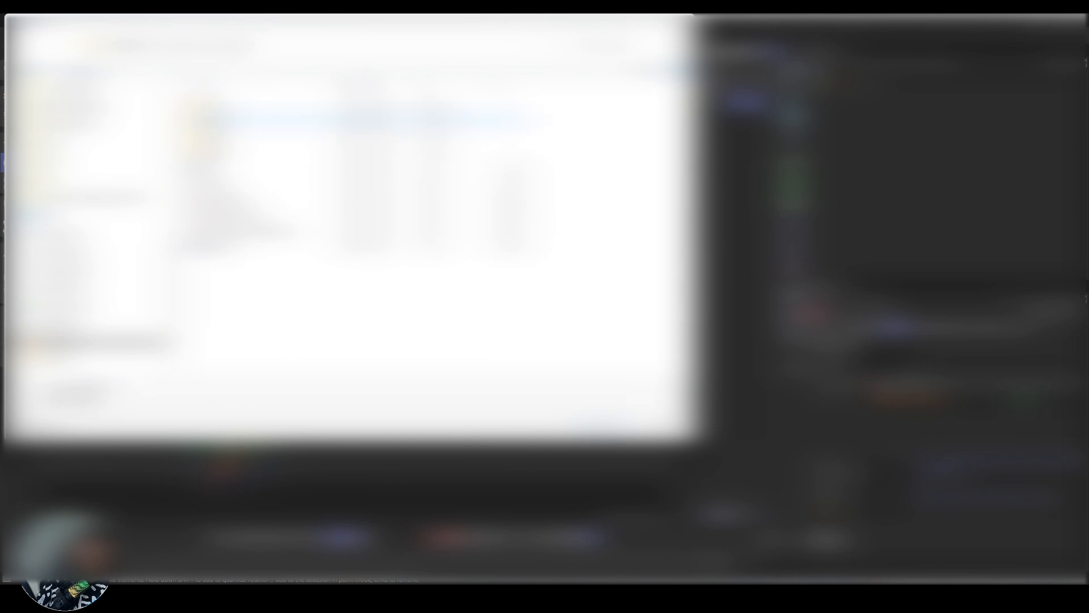
{"action": "double_click", "coordinate": [218, 119]}
{"action": "left_click", "coordinate": [230, 166]}
{"action": "left_click", "coordinate": [125, 387]}
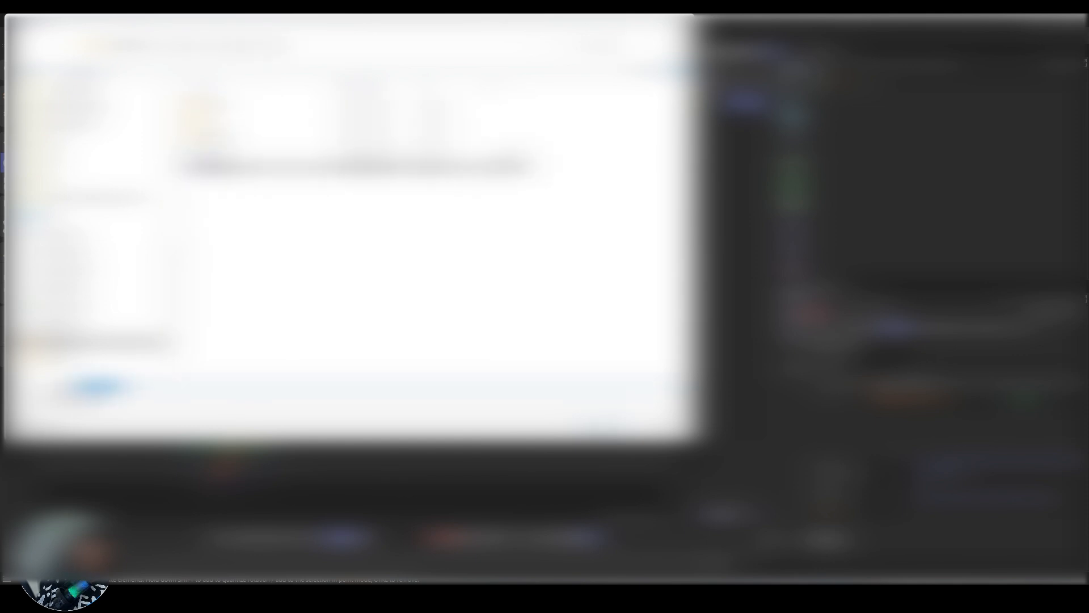
{"action": "left_click", "coordinate": [125, 386]}
{"action": "key", "text": "BackSpace"}
{"action": "type", "text": "2"}
{"action": "key", "text": "Return"}
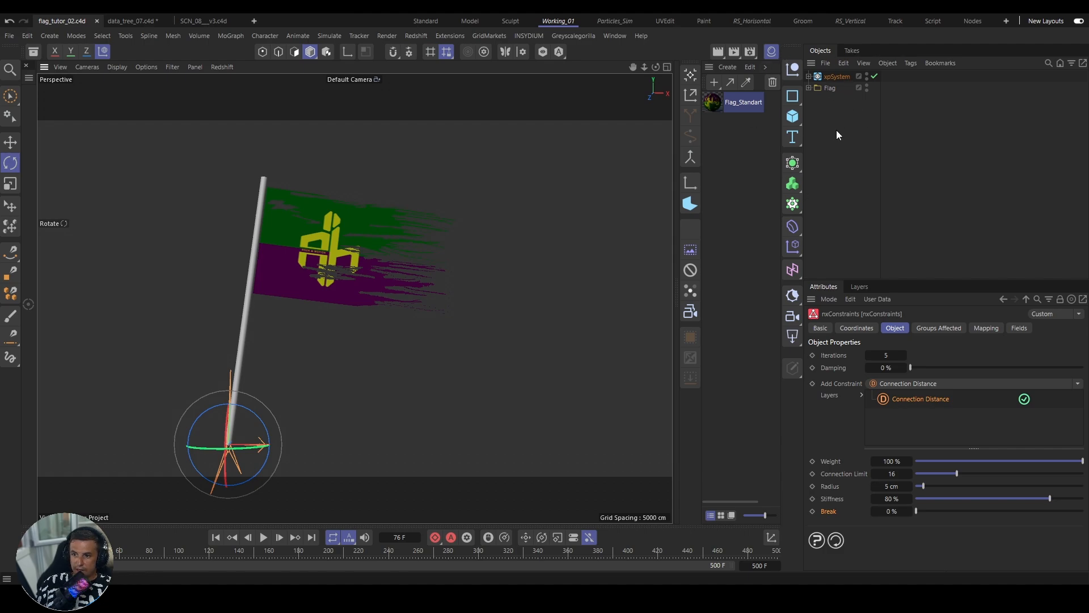
Step: Add an xpCache object from xpSystem's Utilities folder
{"action": "left_click", "coordinate": [808, 77]}
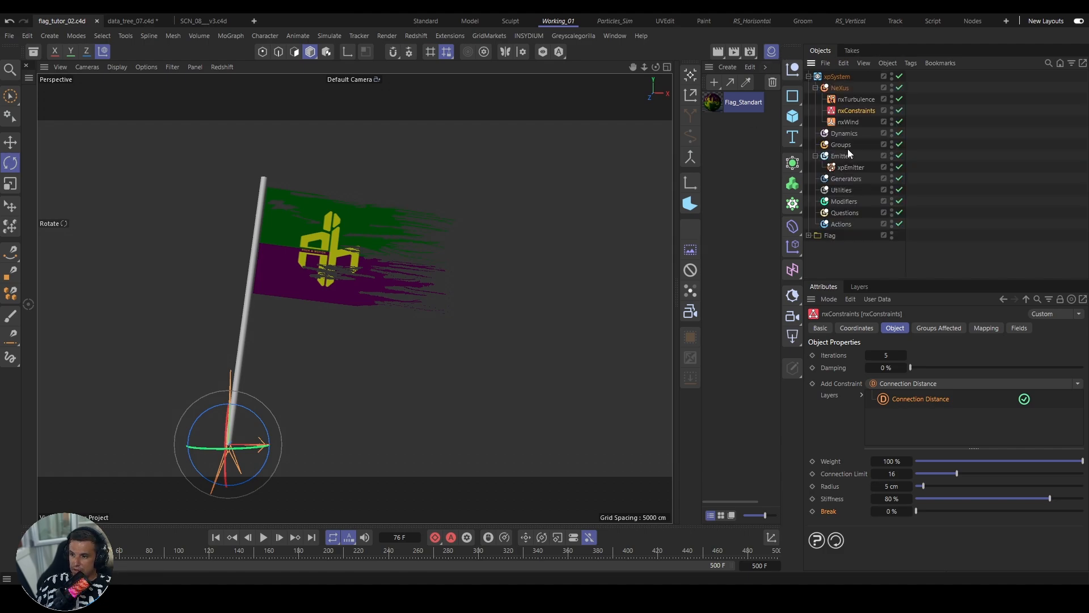
{"action": "left_click", "coordinate": [841, 190]}
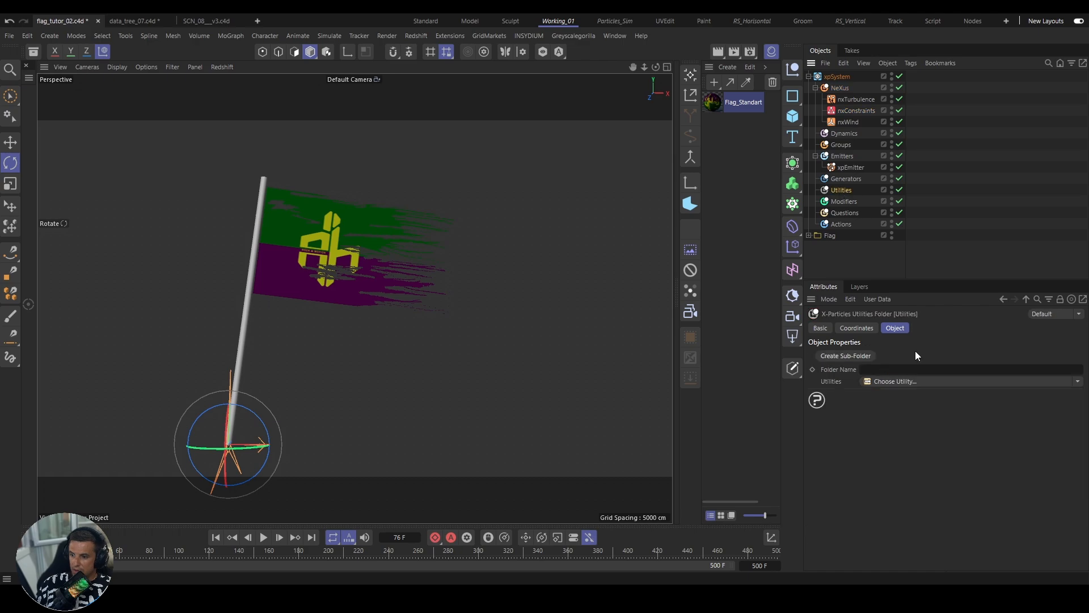
{"action": "left_click", "coordinate": [903, 380]}
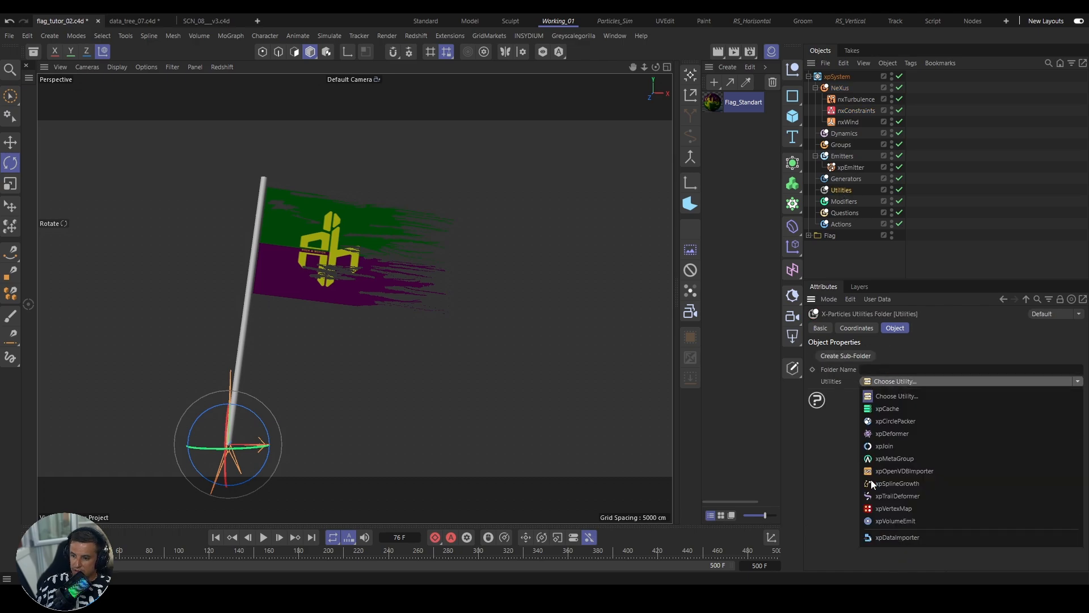
{"action": "left_click", "coordinate": [889, 408]}
Step: Browse to a storage location inside the project's folders for the xpCache files
{"action": "left_click", "coordinate": [1074, 419]}
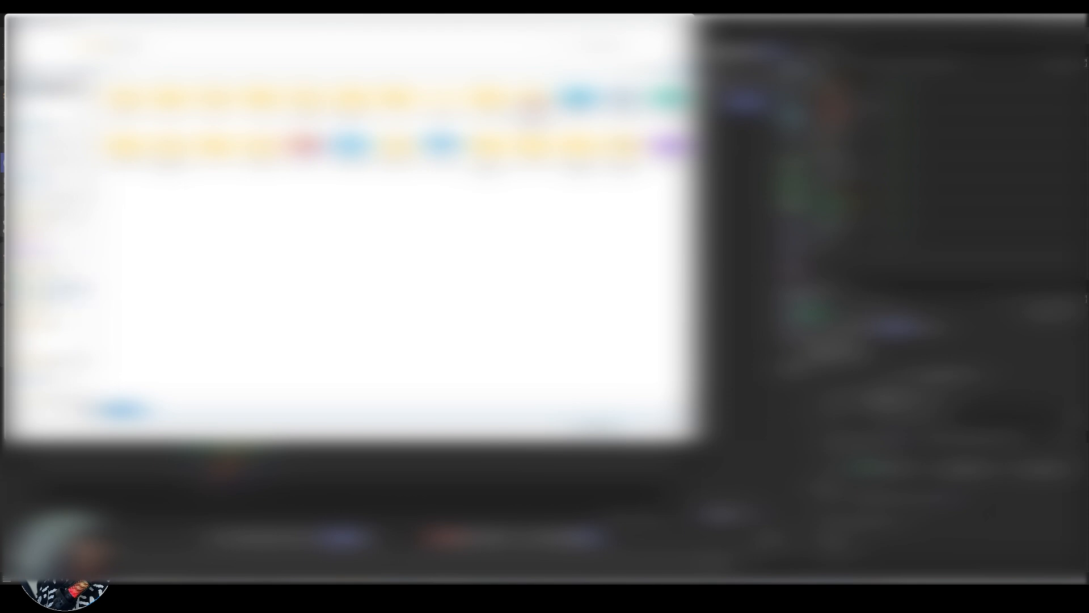
{"action": "scroll", "coordinate": [50, 317], "scroll_direction": "down", "scroll_amount": 3}
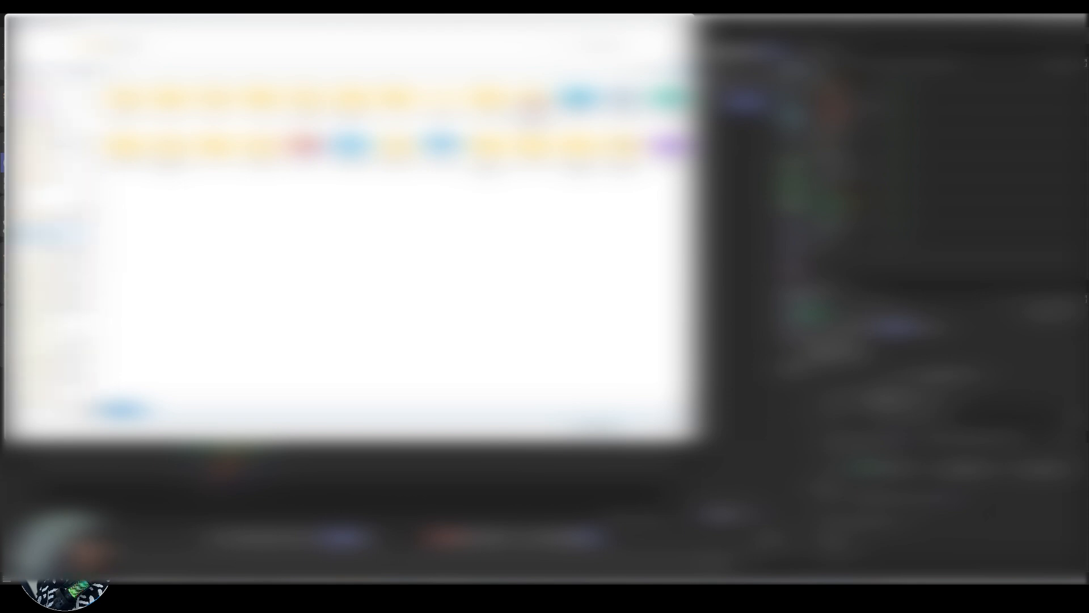
{"action": "scroll", "coordinate": [50, 292], "scroll_direction": "down", "scroll_amount": 4}
{"action": "left_click", "coordinate": [50, 268]}
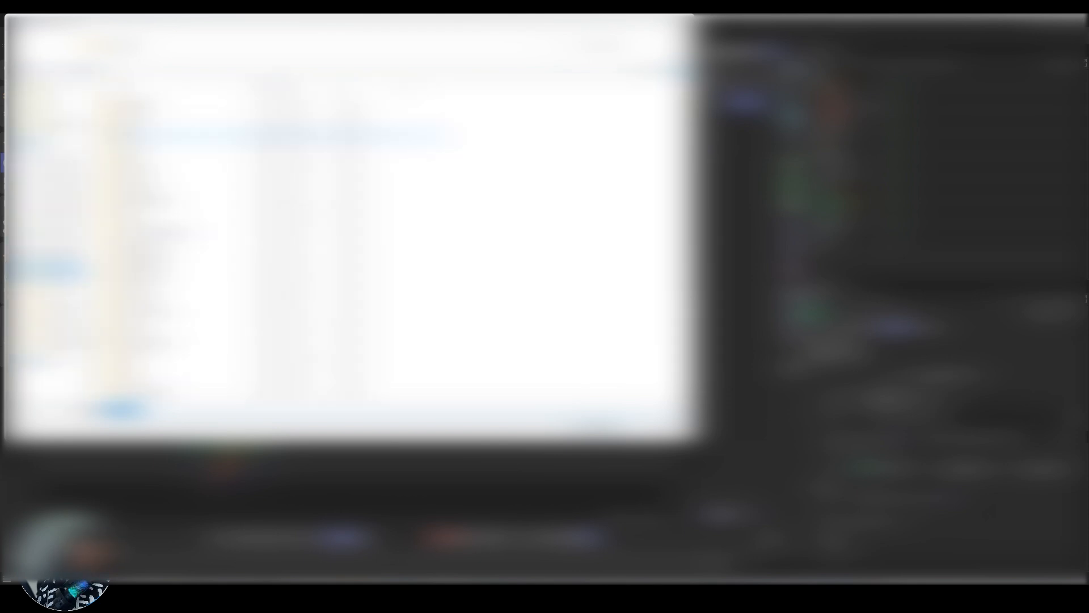
{"action": "left_click", "coordinate": [170, 167]}
{"action": "double_click", "coordinate": [170, 167]}
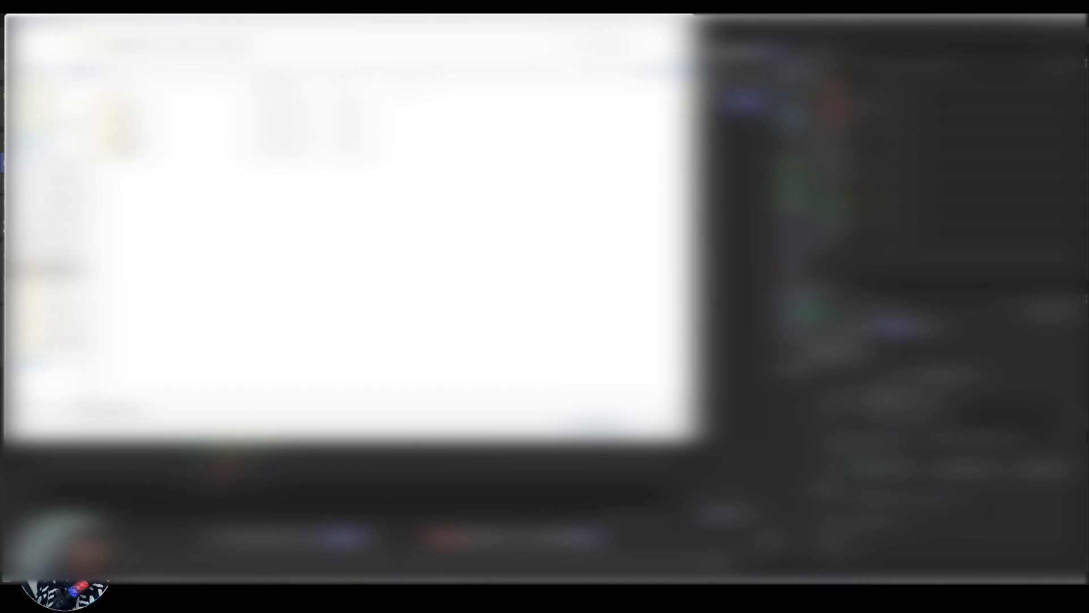
{"action": "double_click", "coordinate": [170, 119]}
{"action": "left_click", "coordinate": [170, 135]}
{"action": "double_click", "coordinate": [170, 135]}
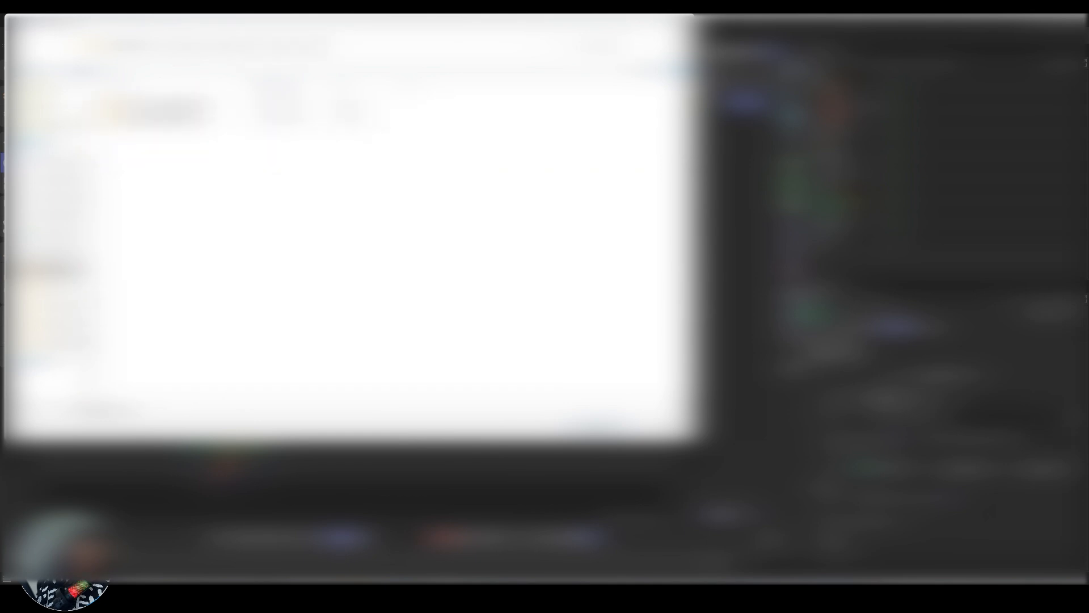
Step: Create a V2 folder inside XP_Cache and choose it as the xpCache storage folder
{"action": "left_click", "coordinate": [83, 71]}
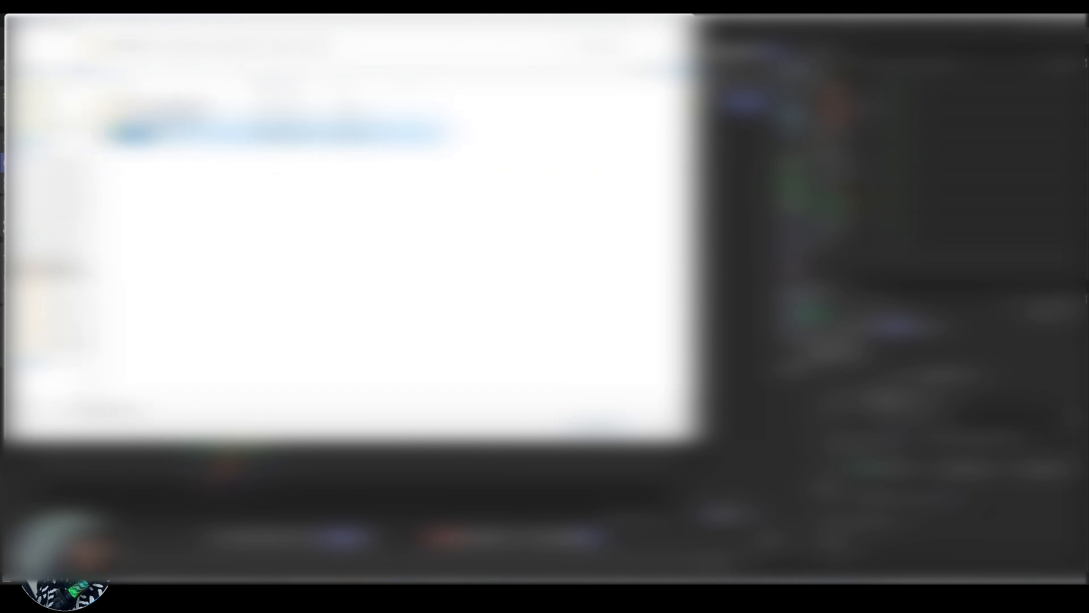
{"action": "type", "text": "a"}
{"action": "double_click", "coordinate": [139, 141]}
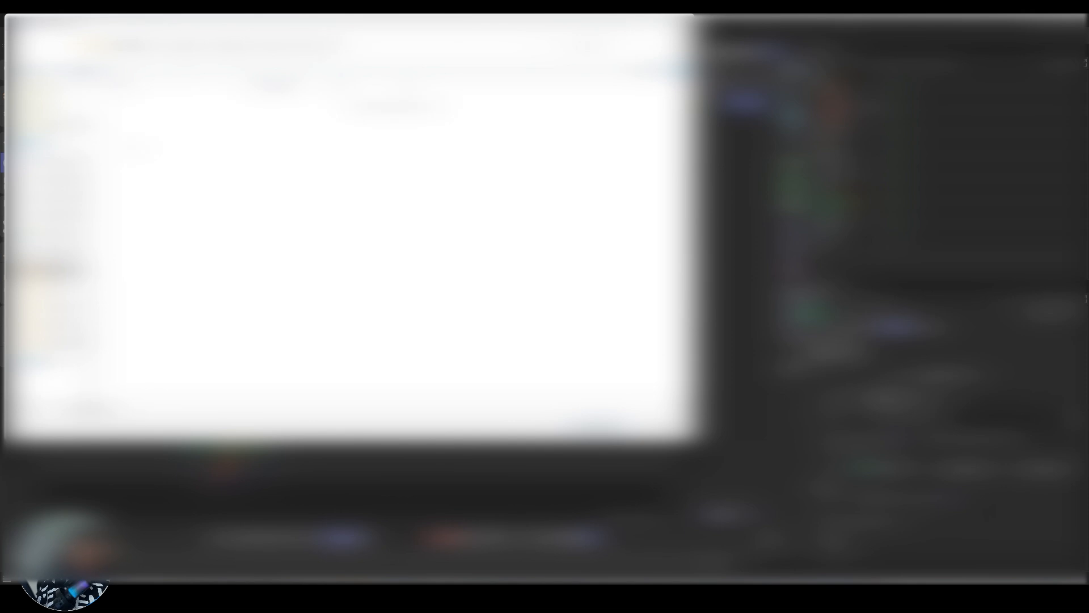
{"action": "left_click", "coordinate": [599, 427]}
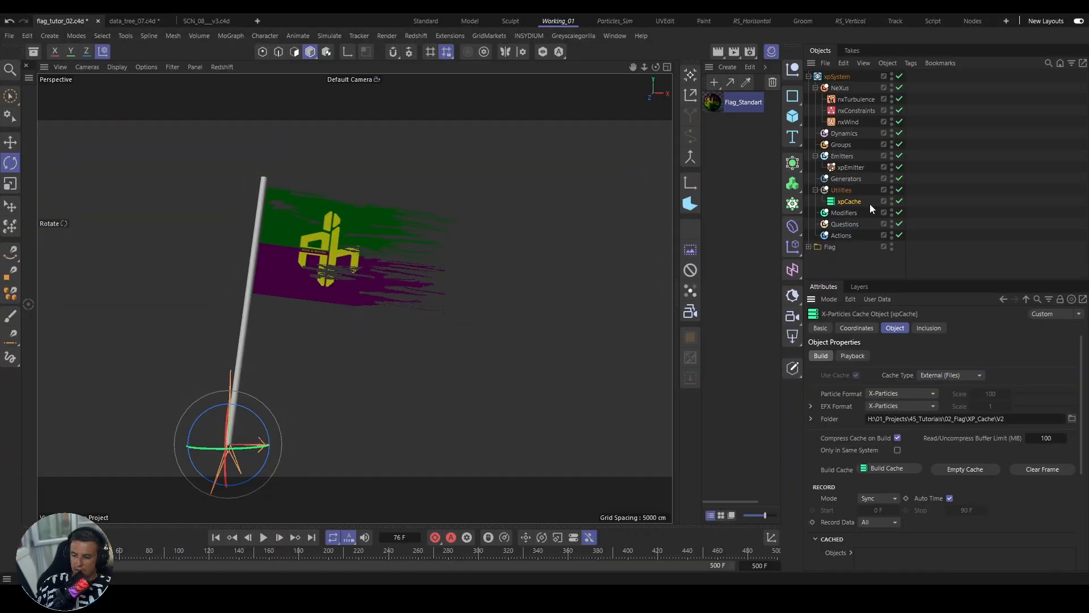
Step: Set the xpEmitter's birthrate to 100000, preview the simulation and stop it to view the flag and particles
{"action": "left_click", "coordinate": [846, 169]}
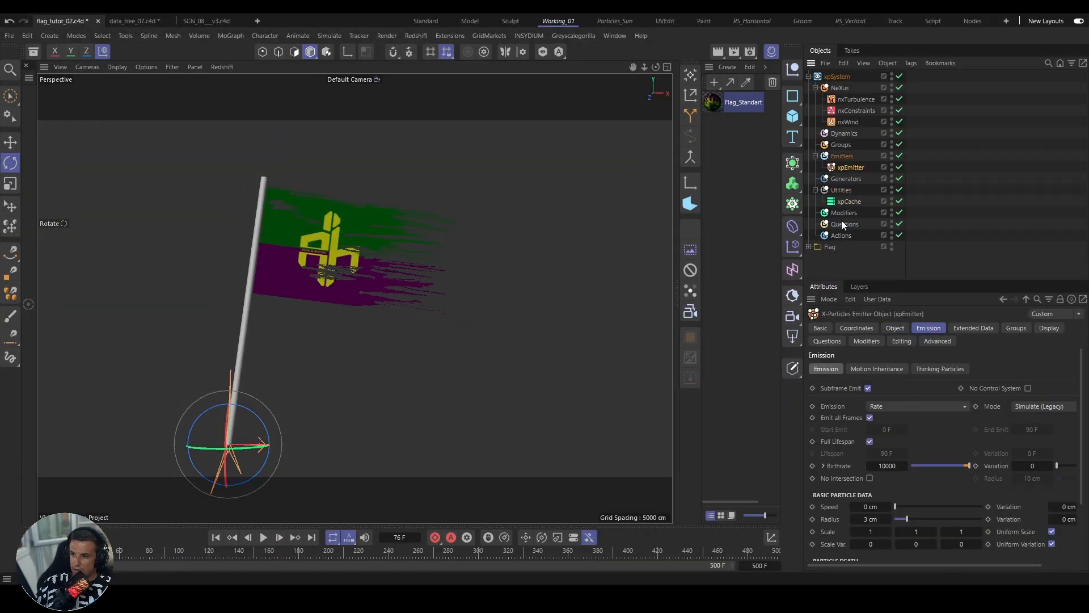
{"action": "left_click", "coordinate": [889, 466]}
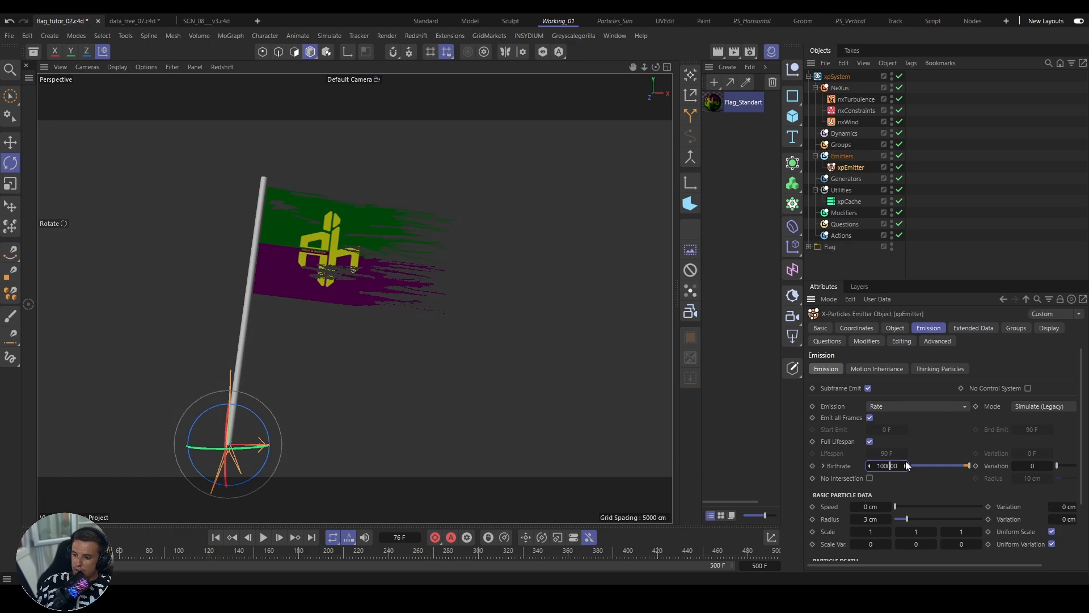
{"action": "type", "text": "0"}
{"action": "key", "text": "Return"}
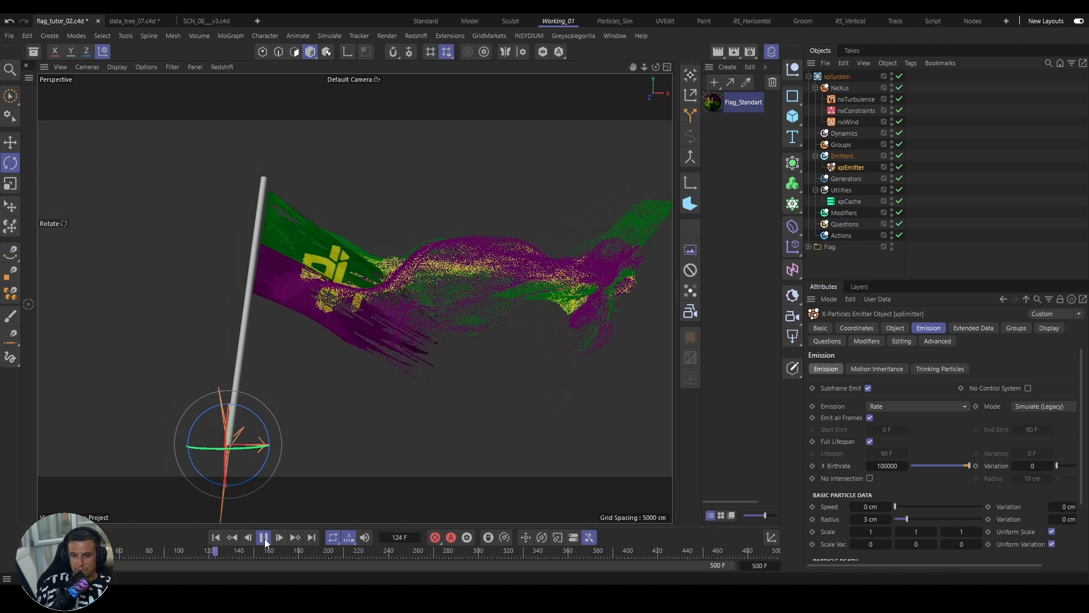
{"action": "left_click", "coordinate": [264, 537]}
{"action": "left_click_drag", "start_coordinate": [526, 254], "coordinate": [270, 301], "text": "alt"}
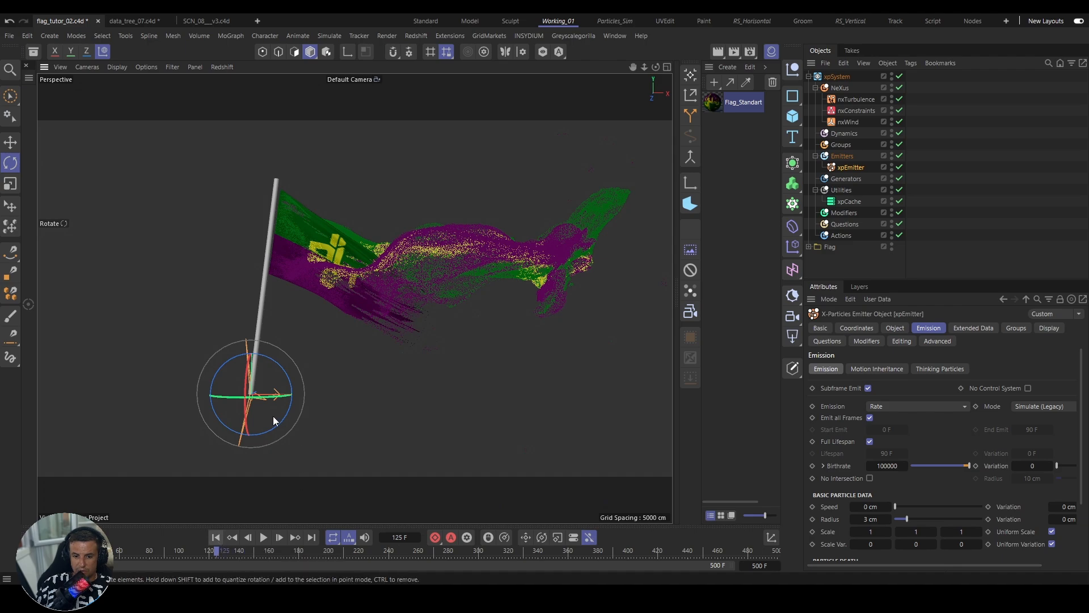
Step: Return the animation to its first frame and rotate the nxWind modifier slightly in the viewport
{"action": "left_click", "coordinate": [218, 538]}
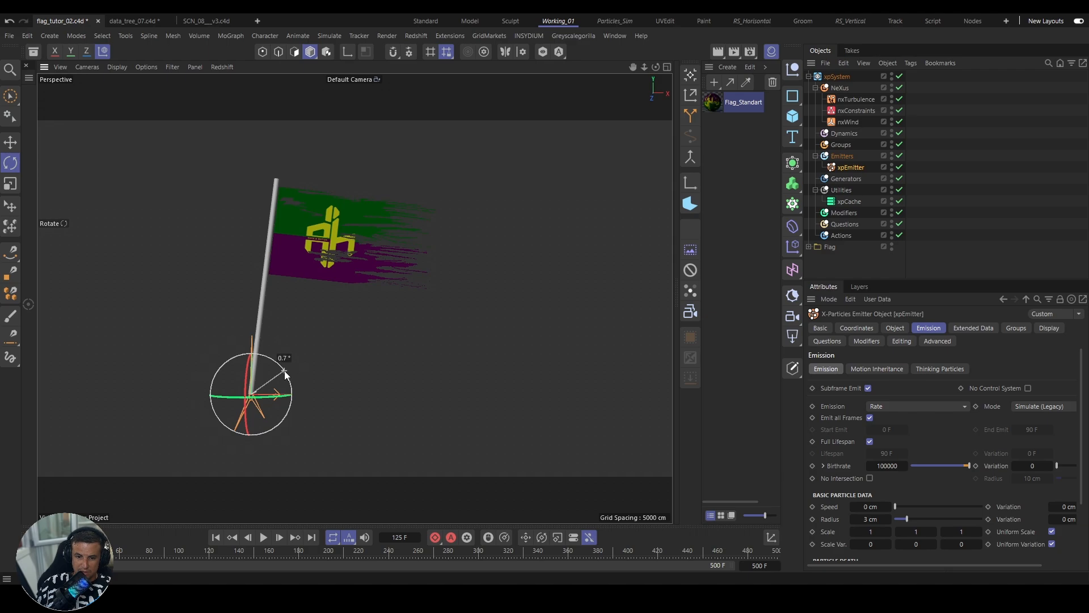
{"action": "left_click", "coordinate": [847, 122]}
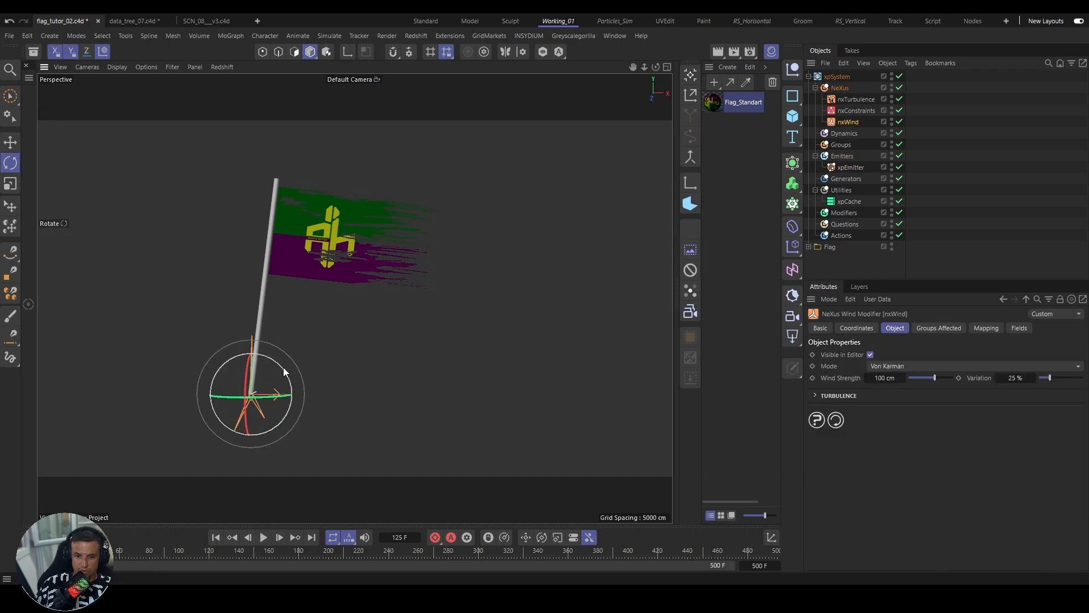
{"action": "left_click_drag", "start_coordinate": [283, 367], "coordinate": [287, 375]}
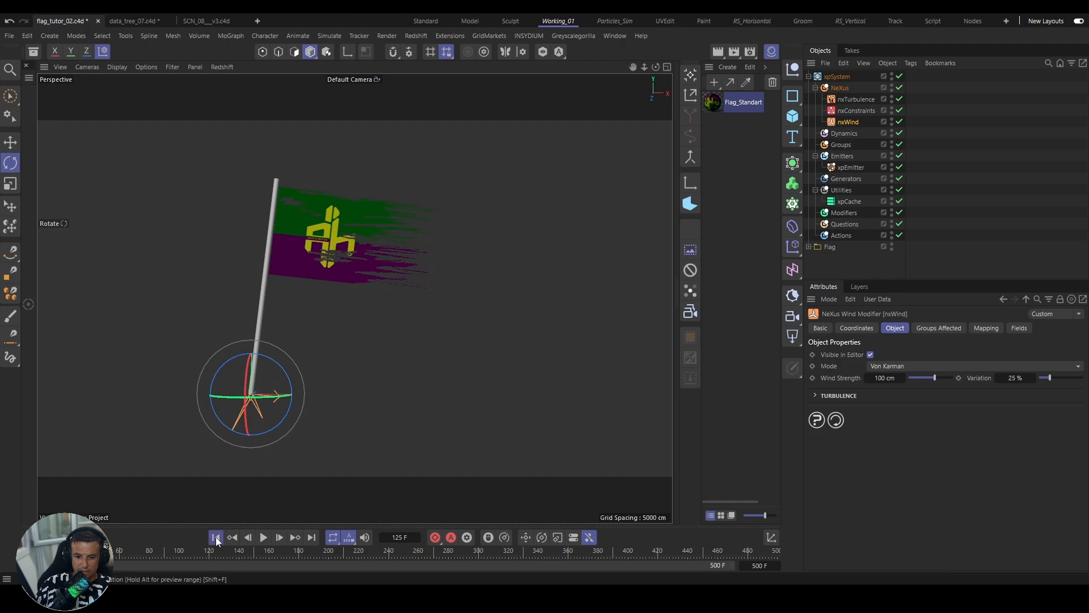
Step: Disable Full Lifespan on the xpEmitter and set the lifespan variation to 45 F
{"action": "left_click", "coordinate": [848, 169]}
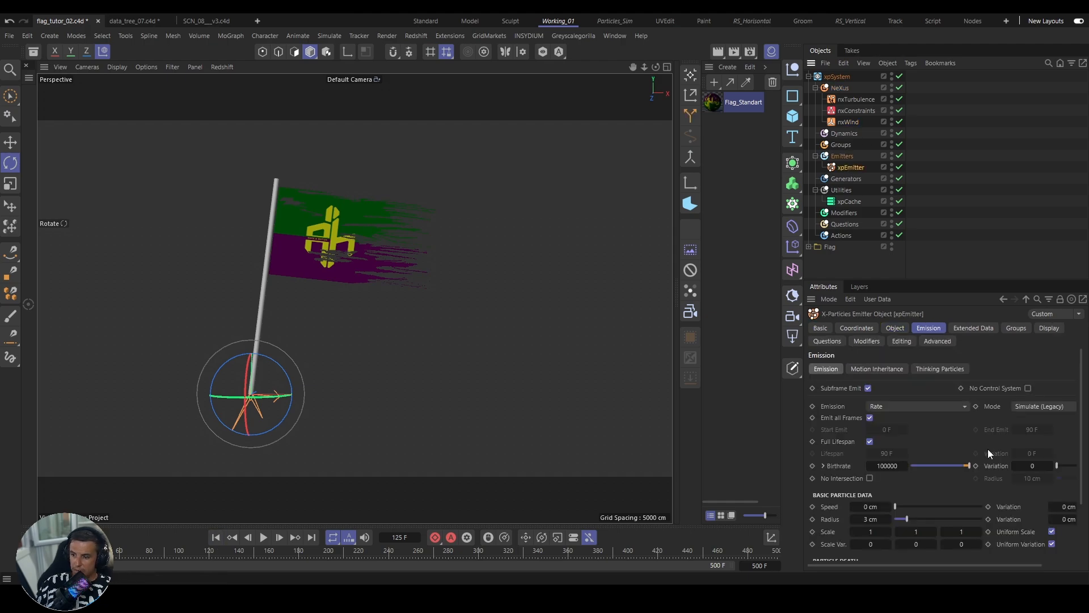
{"action": "scroll", "coordinate": [938, 433], "scroll_direction": "down", "scroll_amount": 1}
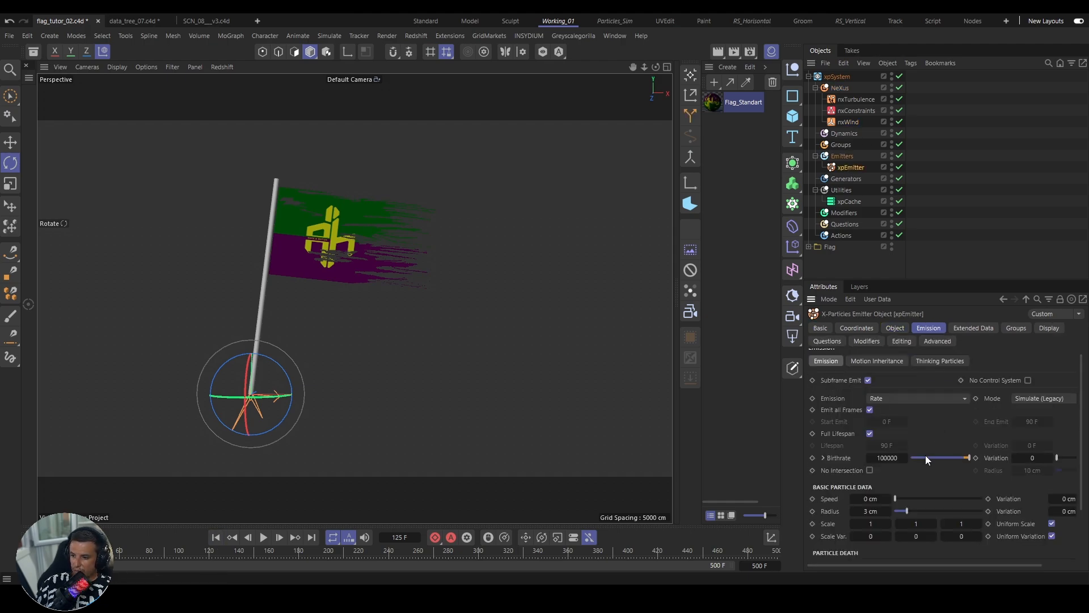
{"action": "left_click", "coordinate": [869, 434]}
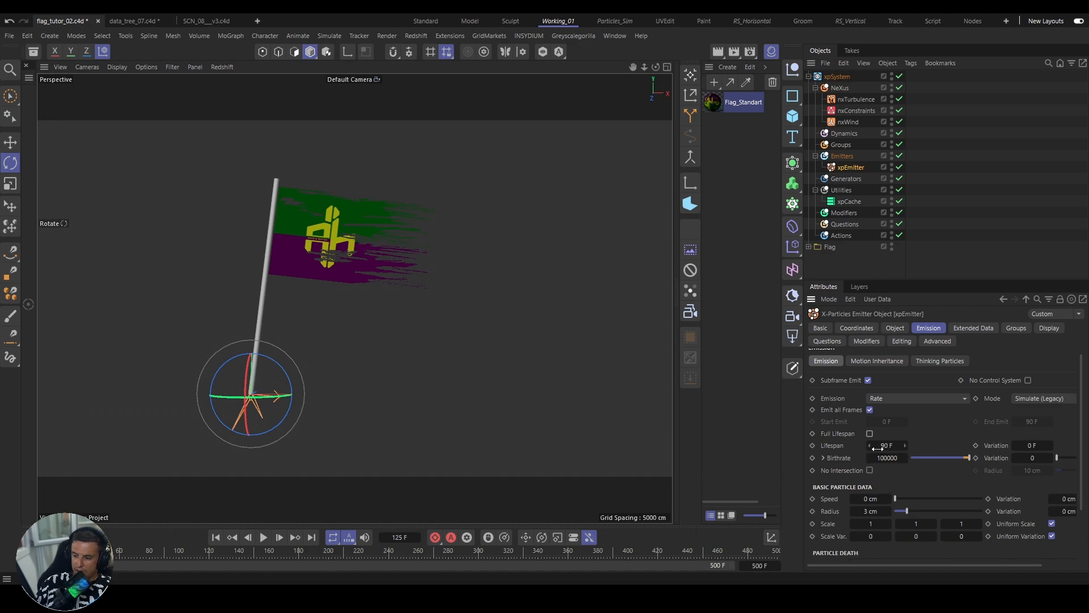
{"action": "double_click", "coordinate": [1031, 446]}
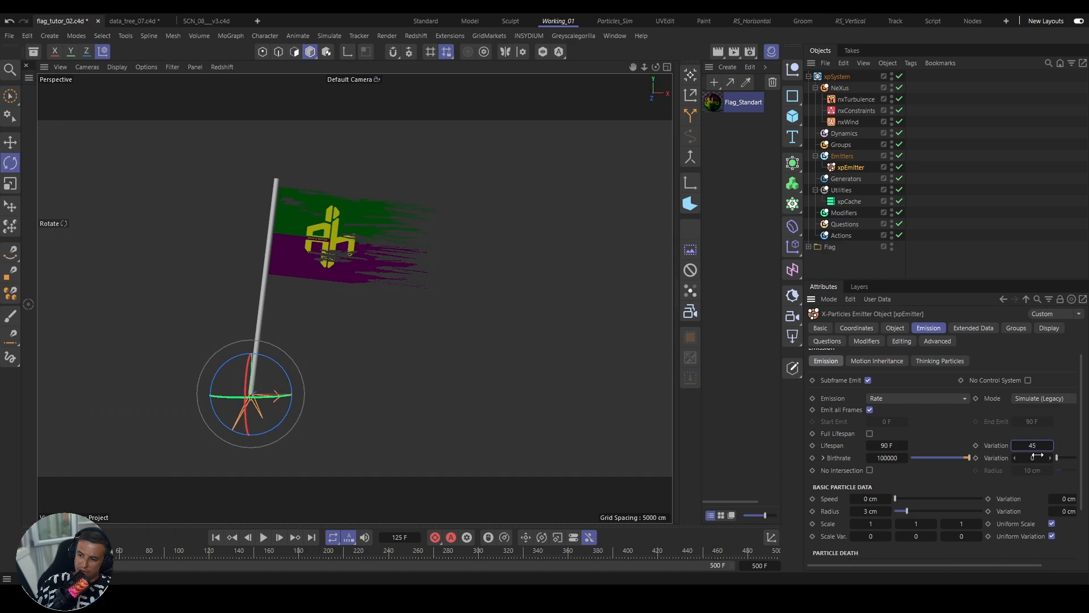
{"action": "key", "text": "Return"}
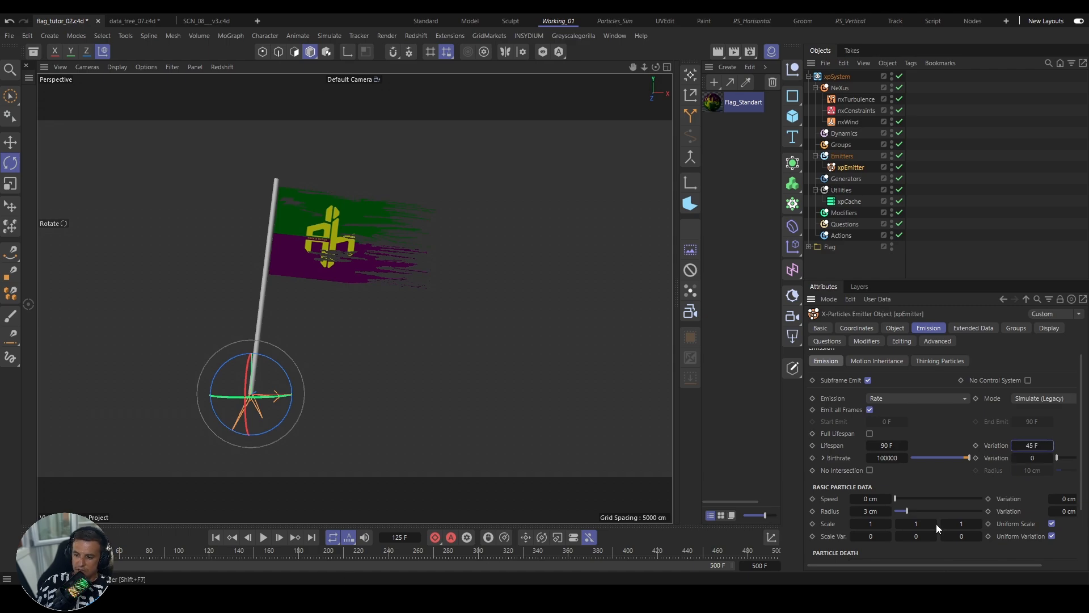
{"action": "left_click_drag", "start_coordinate": [841, 565], "coordinate": [911, 567]}
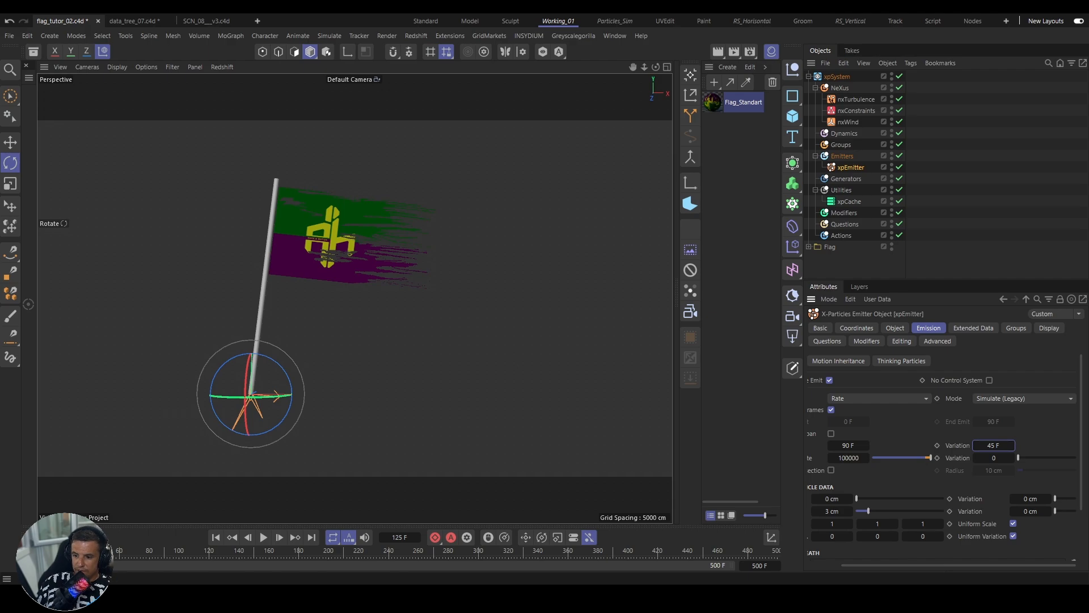
{"action": "left_click_drag", "start_coordinate": [883, 566], "coordinate": [849, 566]}
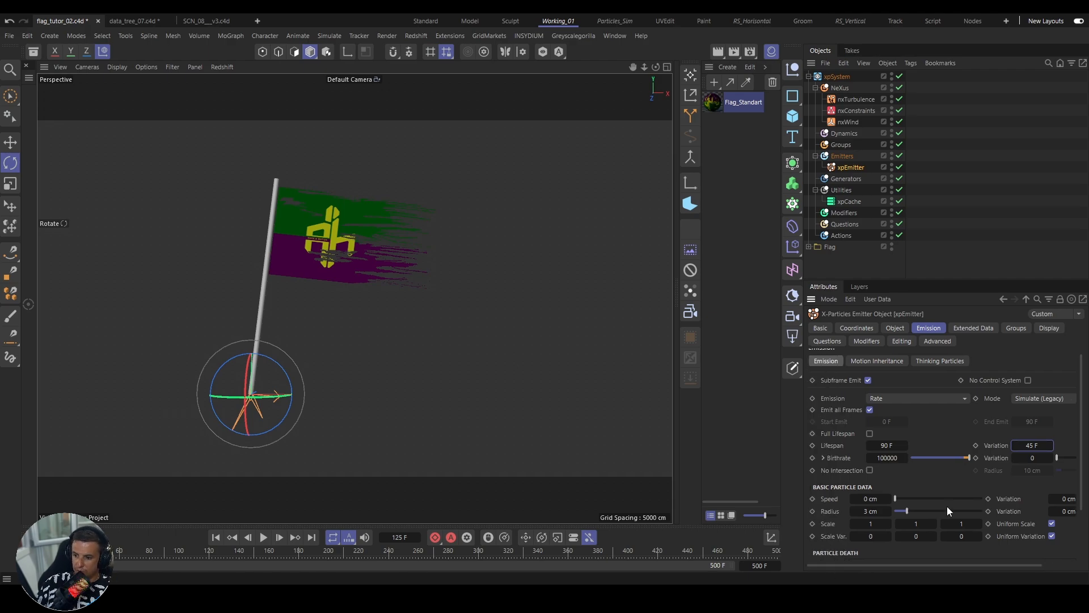
{"action": "scroll", "coordinate": [922, 403], "scroll_direction": "up", "scroll_amount": 1}
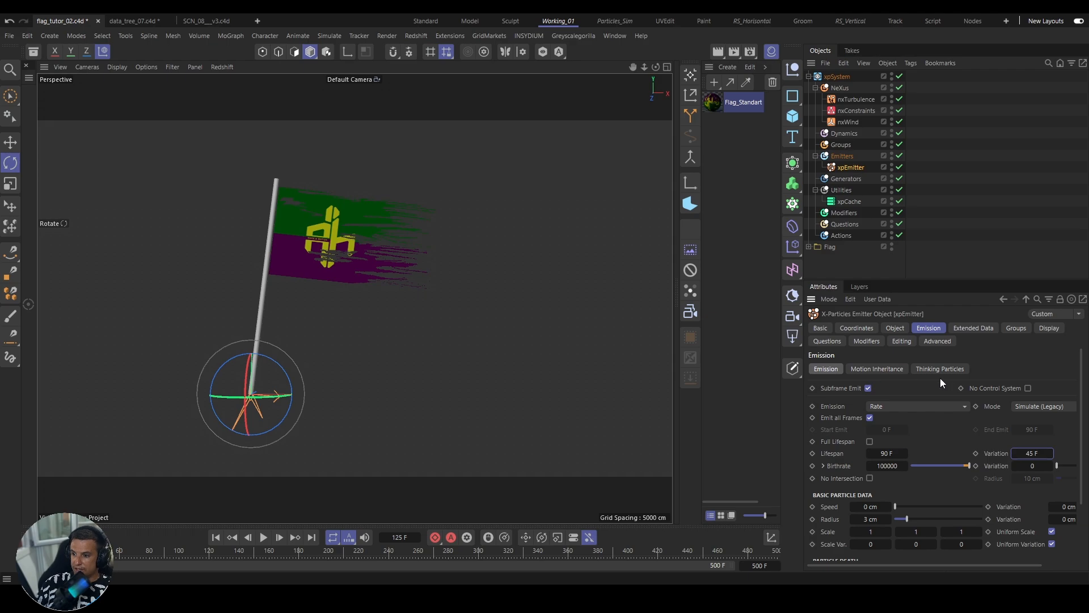
Step: Change the xpEmitter's editor particle display from dots to Circle
{"action": "left_click", "coordinate": [1049, 328]}
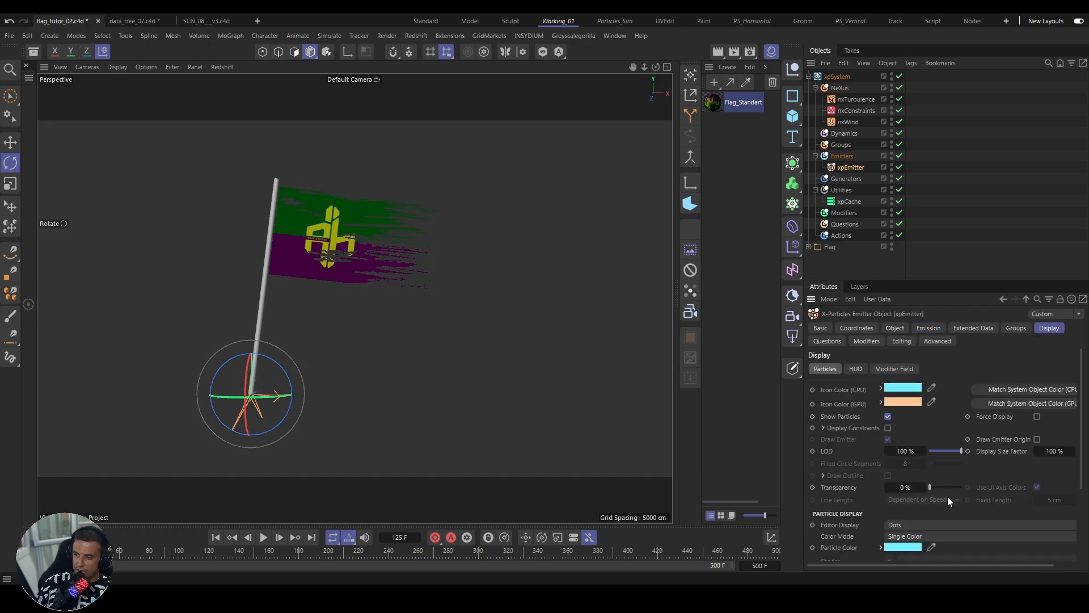
{"action": "left_click", "coordinate": [899, 525]}
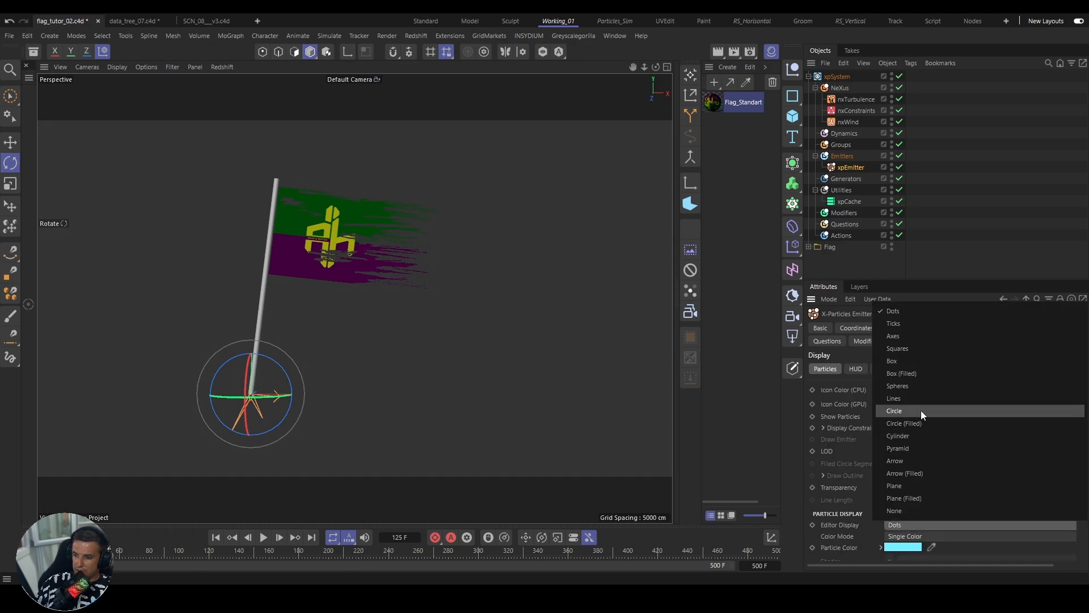
{"action": "left_click", "coordinate": [901, 412]}
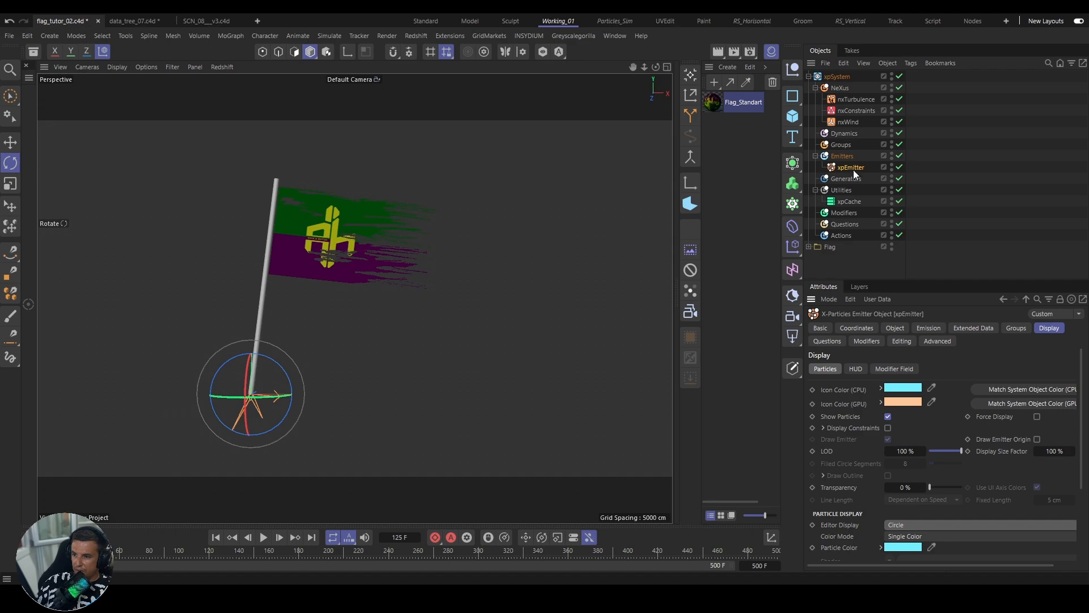
Step: Set the xpEmitter's birthrate to 10000, then play and stop the simulation to preview the particles
{"action": "left_click", "coordinate": [930, 328]}
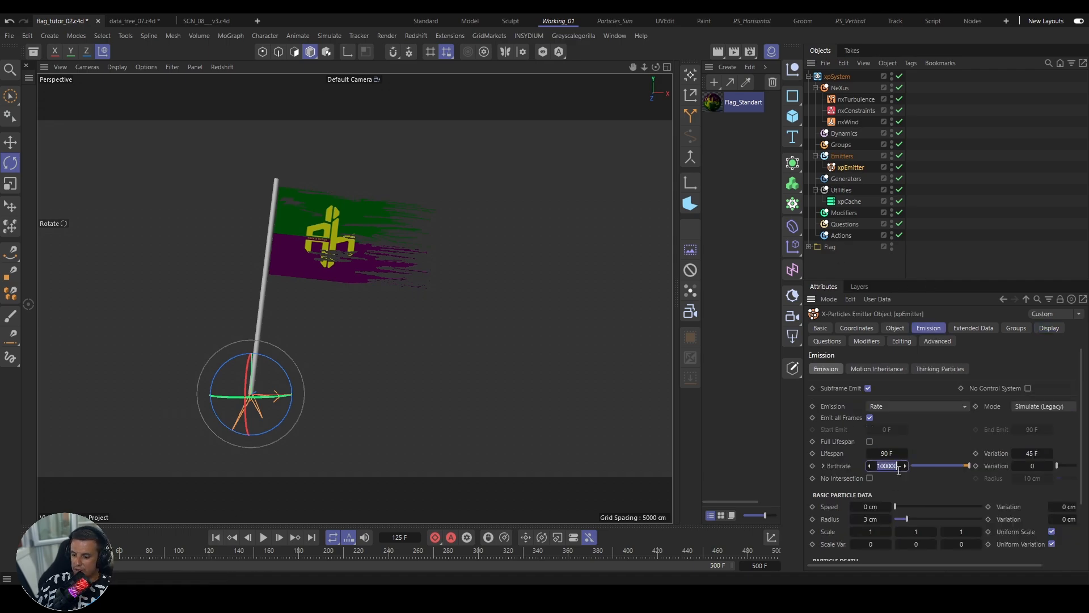
{"action": "type", "text": "0"}
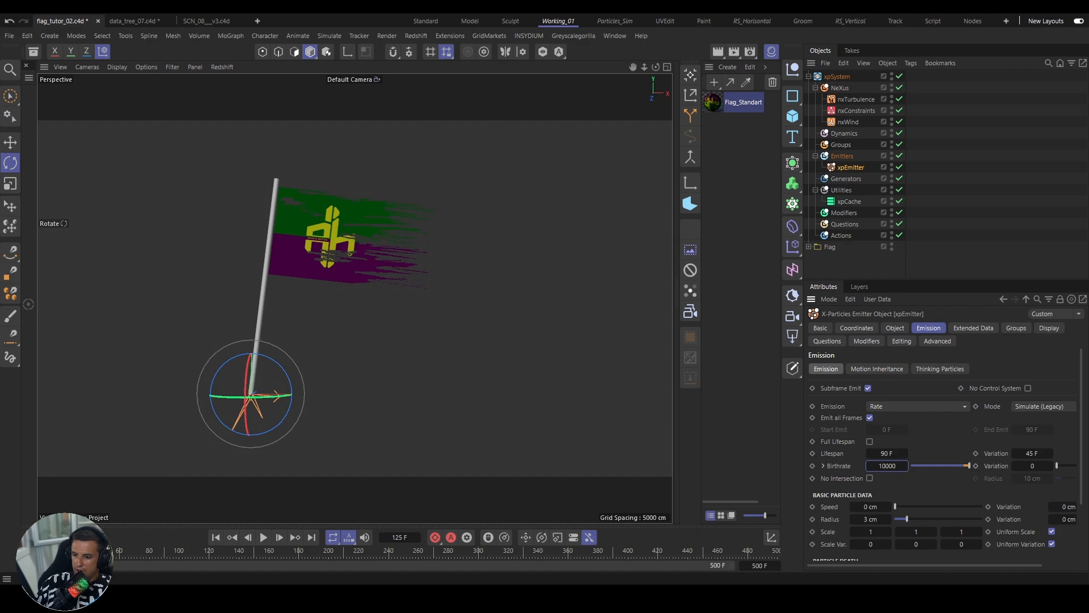
{"action": "key", "text": "Return"}
{"action": "left_click", "coordinate": [264, 537]}
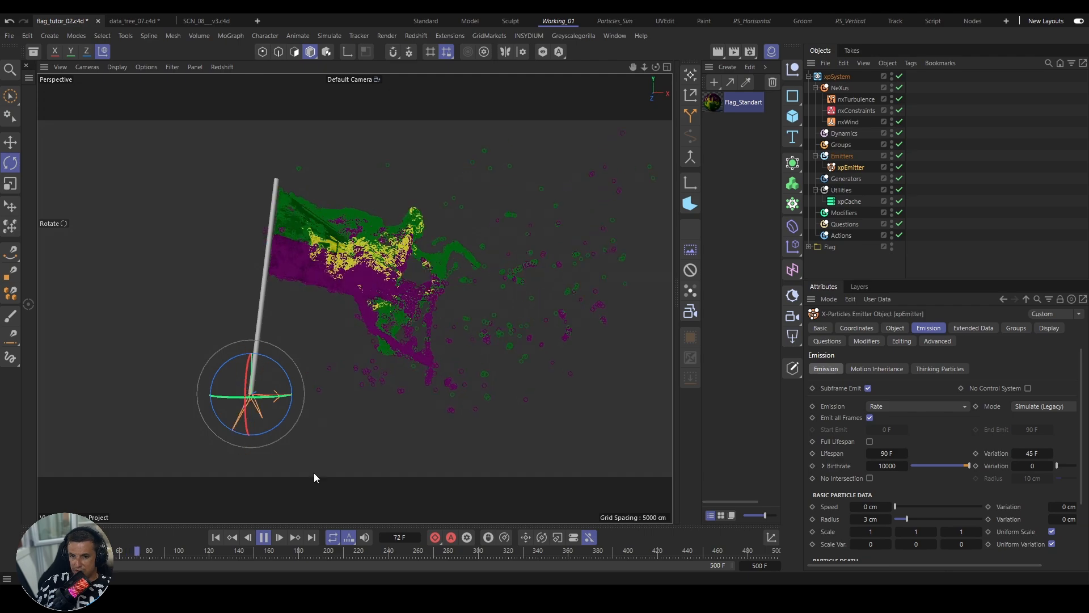
{"action": "left_click", "coordinate": [264, 537]}
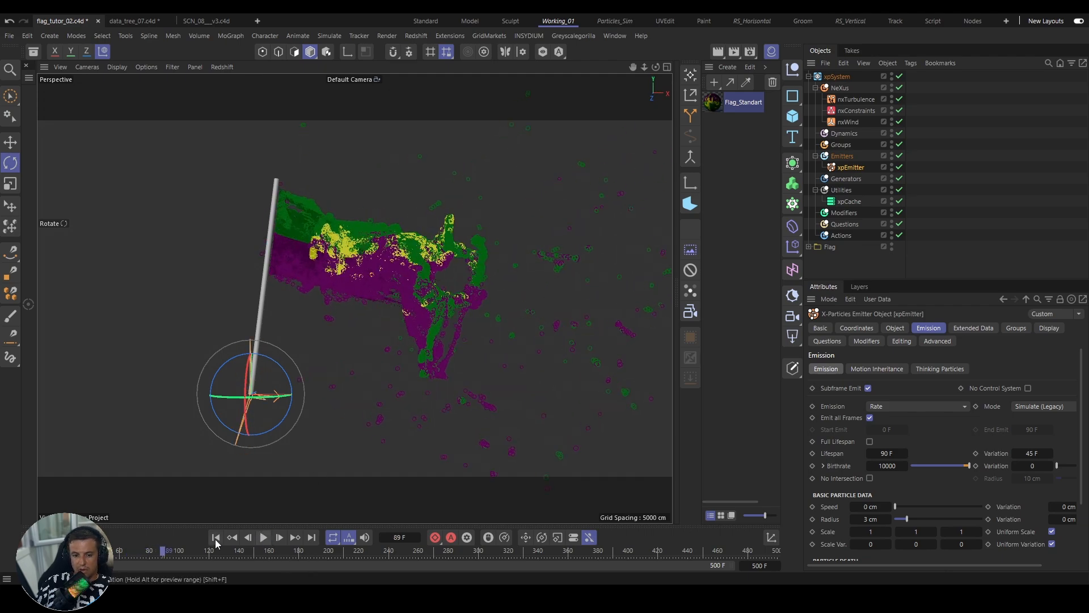
Step: Set the xpEmitter's particle radius to 1 cm and open the radius variation for editing
{"action": "left_click", "coordinate": [871, 519]}
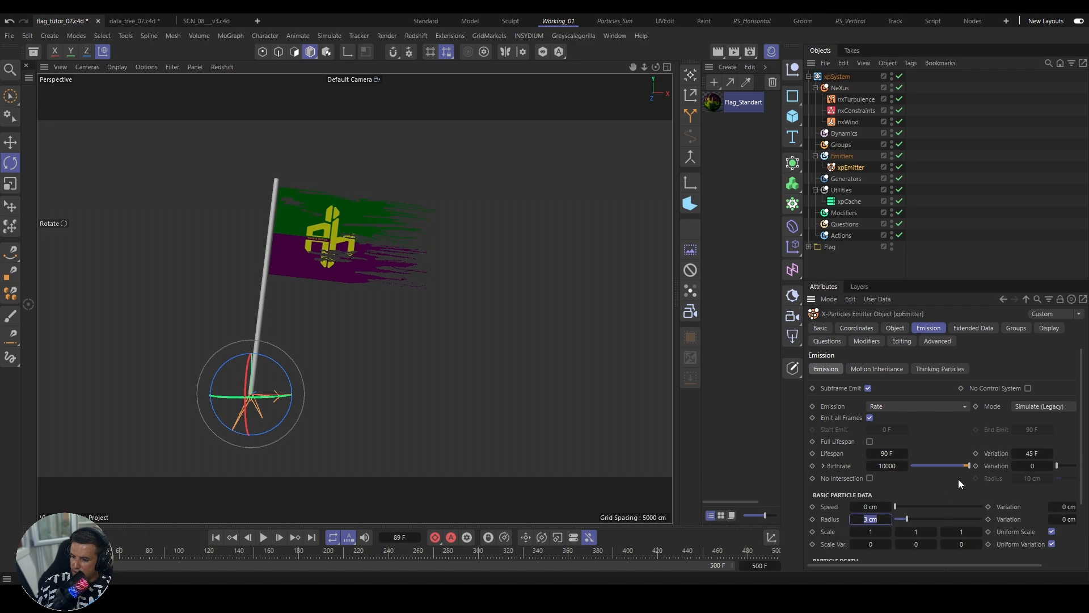
{"action": "type", "text": "1"}
{"action": "left_click", "coordinate": [1065, 519]}
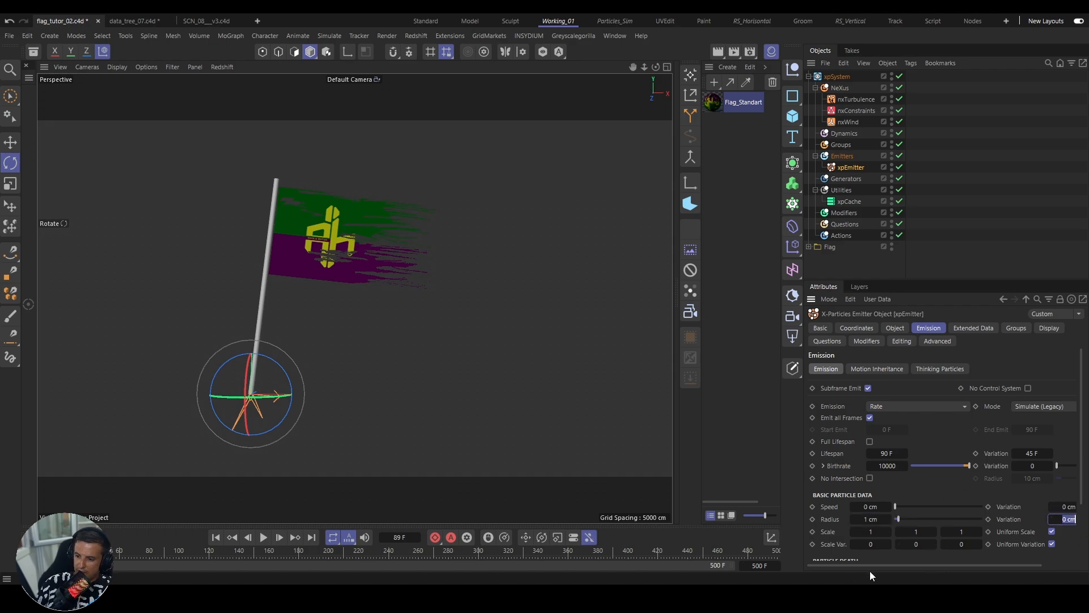
{"action": "left_click_drag", "start_coordinate": [871, 565], "coordinate": [977, 550]}
{"action": "left_click", "coordinate": [1029, 519]}
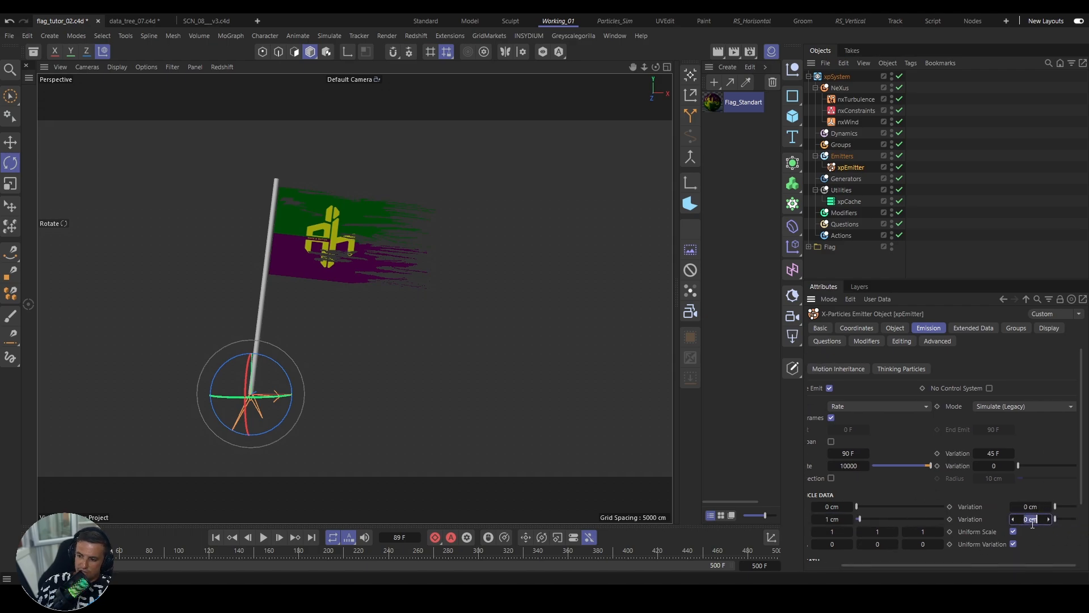
Step: Set the emitter's particle radius variation to 0.5 cm and play the simulation from the start
{"action": "type", "text": "0.5"}
{"action": "key", "text": "Return"}
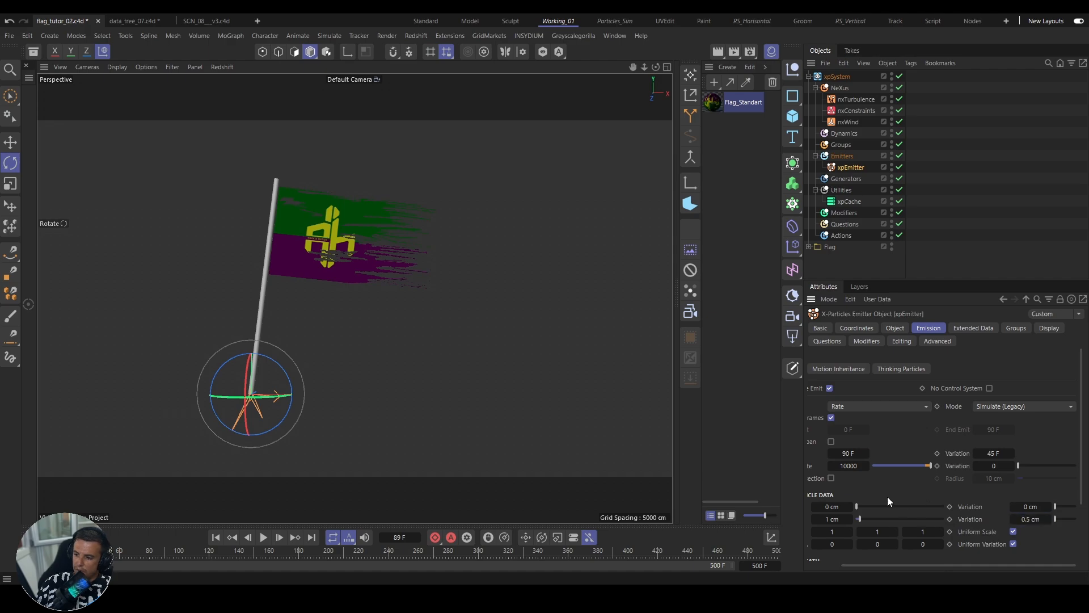
{"action": "left_click", "coordinate": [216, 537]}
{"action": "left_click", "coordinate": [264, 538]}
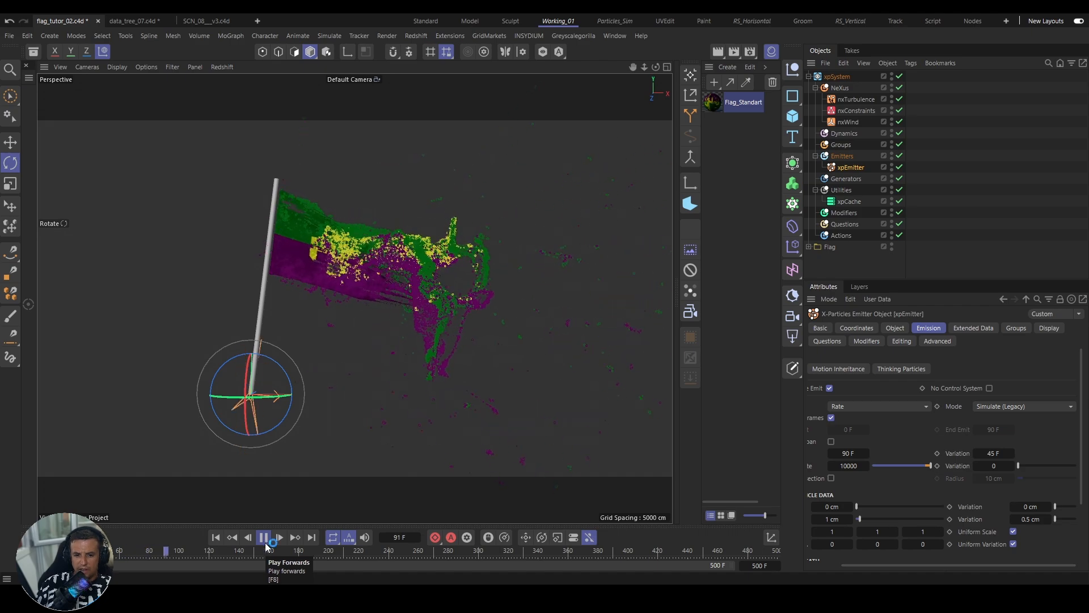
{"action": "left_click", "coordinate": [265, 543]}
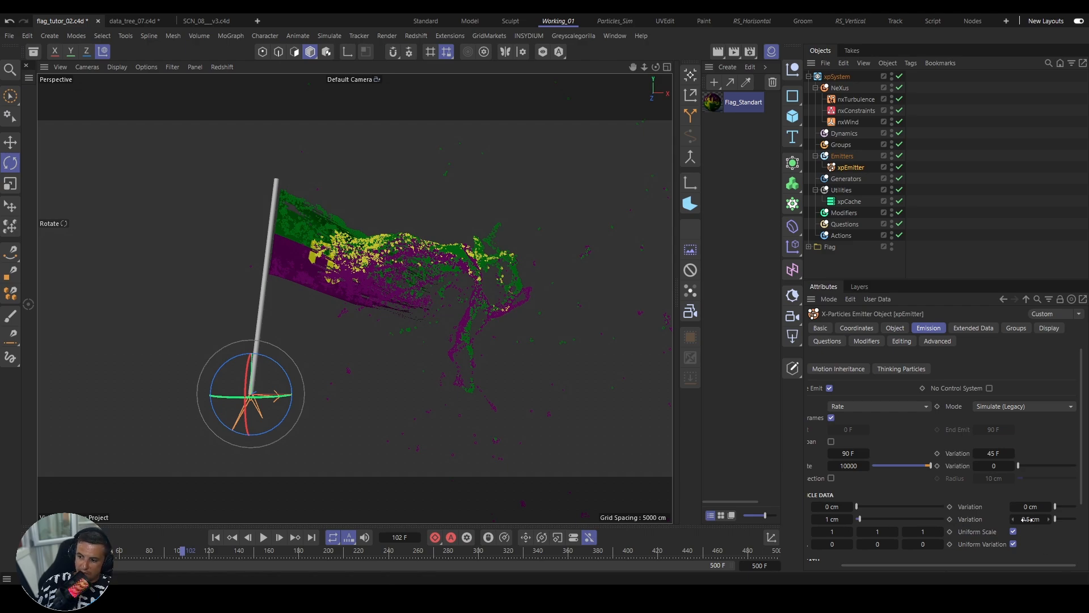
Step: Reduce the emitter's particle radius to 0.7 cm and replay the simulation from the start
{"action": "left_click", "coordinate": [826, 518]}
{"action": "type", "text": ".7"}
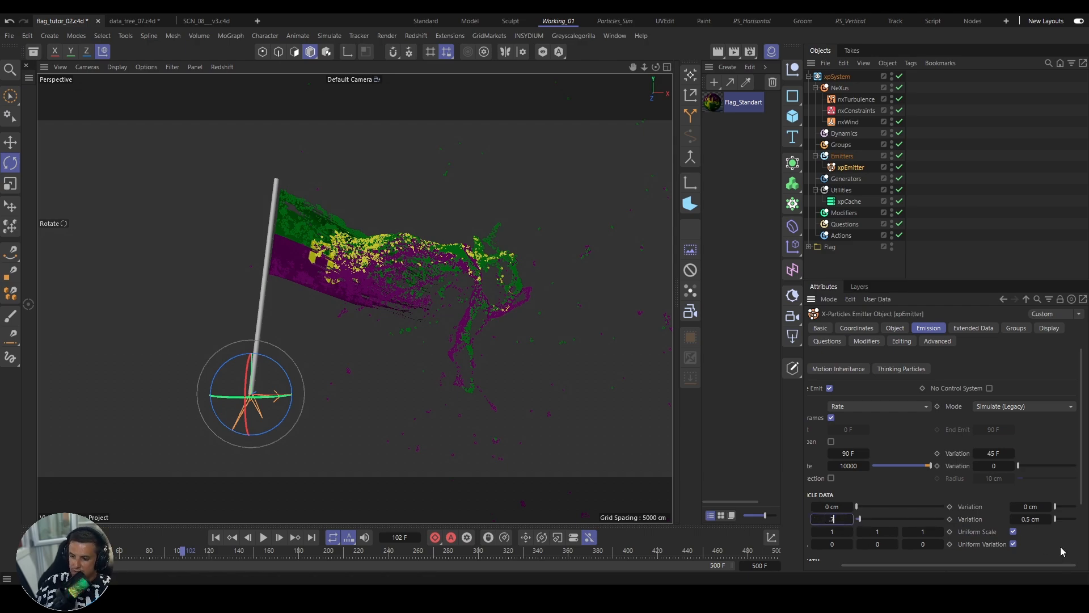
{"action": "key", "text": "Return"}
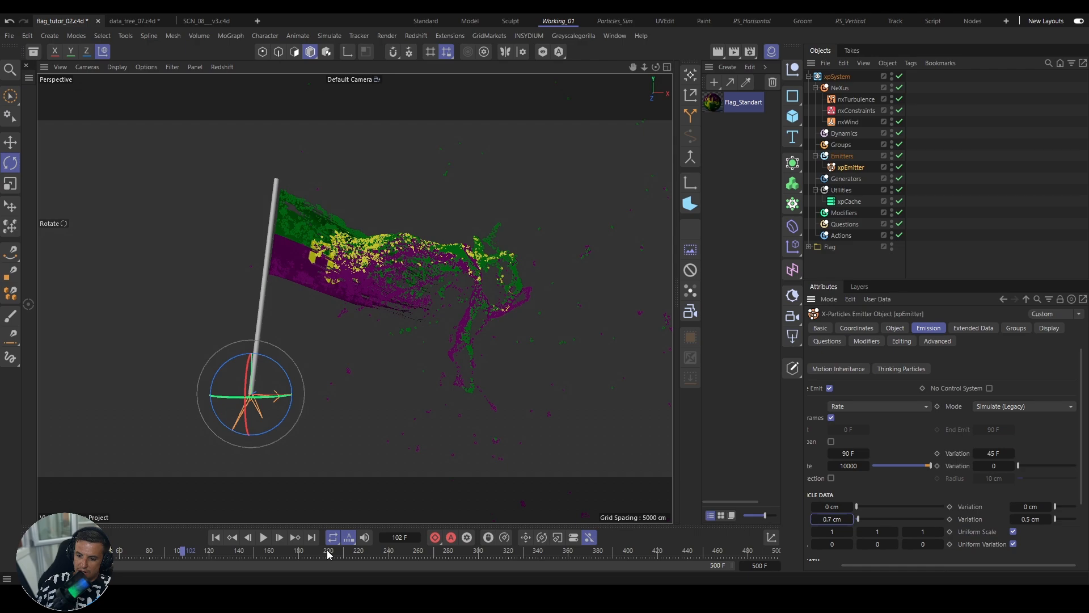
{"action": "left_click", "coordinate": [216, 537]}
{"action": "left_click", "coordinate": [264, 537]}
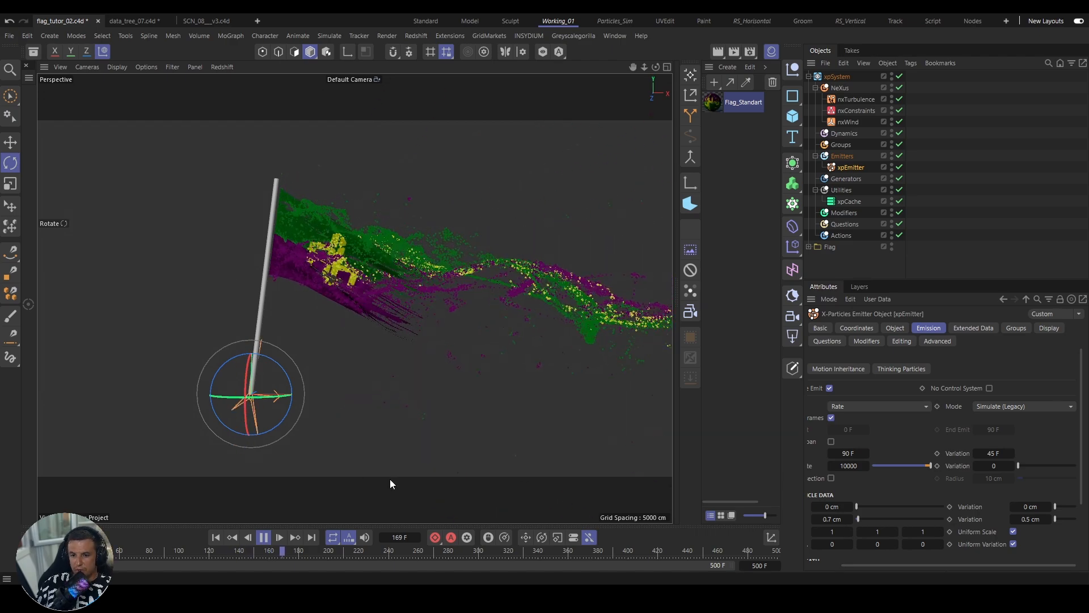
{"action": "left_click", "coordinate": [260, 540]}
Step: Set the nxConstraints Connection Distance to a Connection Limit of 8 and a Radius of 4 cm
{"action": "left_click", "coordinate": [859, 112]}
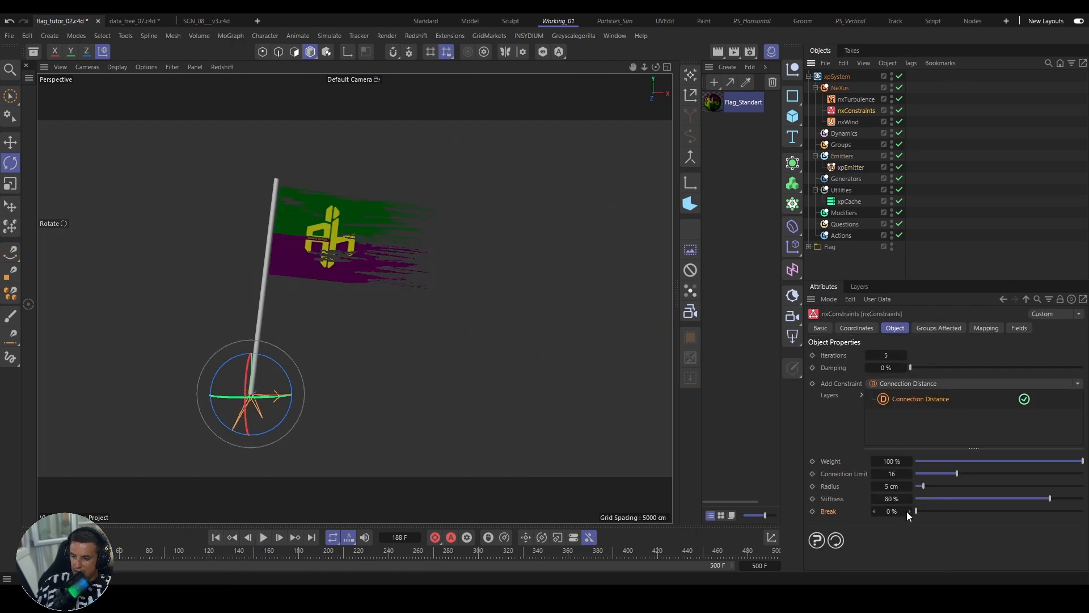
{"action": "left_click", "coordinate": [893, 474]}
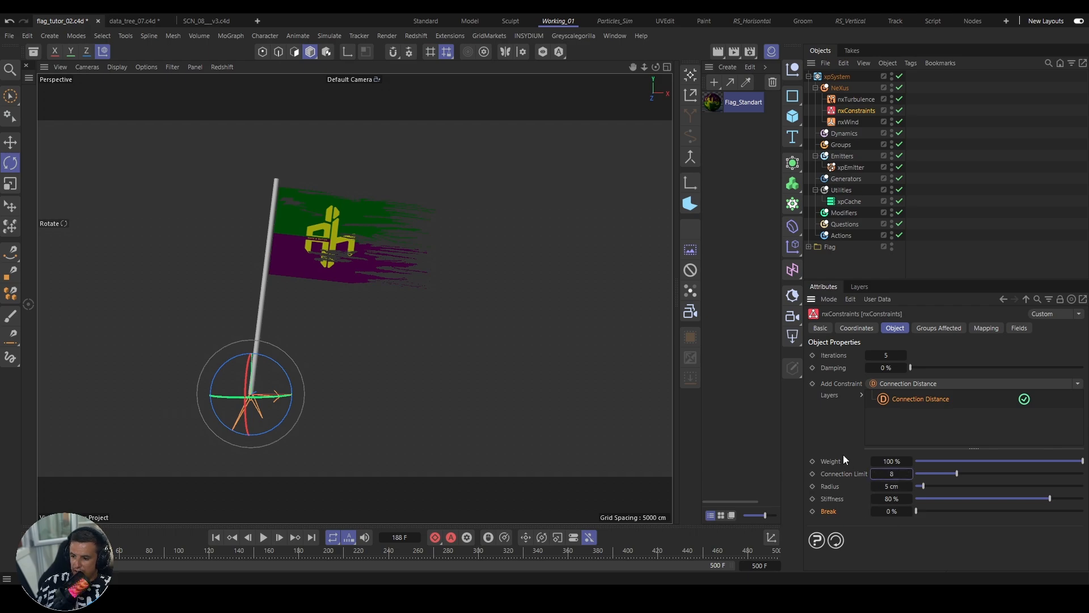
{"action": "key", "text": "Return"}
{"action": "left_click", "coordinate": [892, 486]}
{"action": "type", "text": "4"}
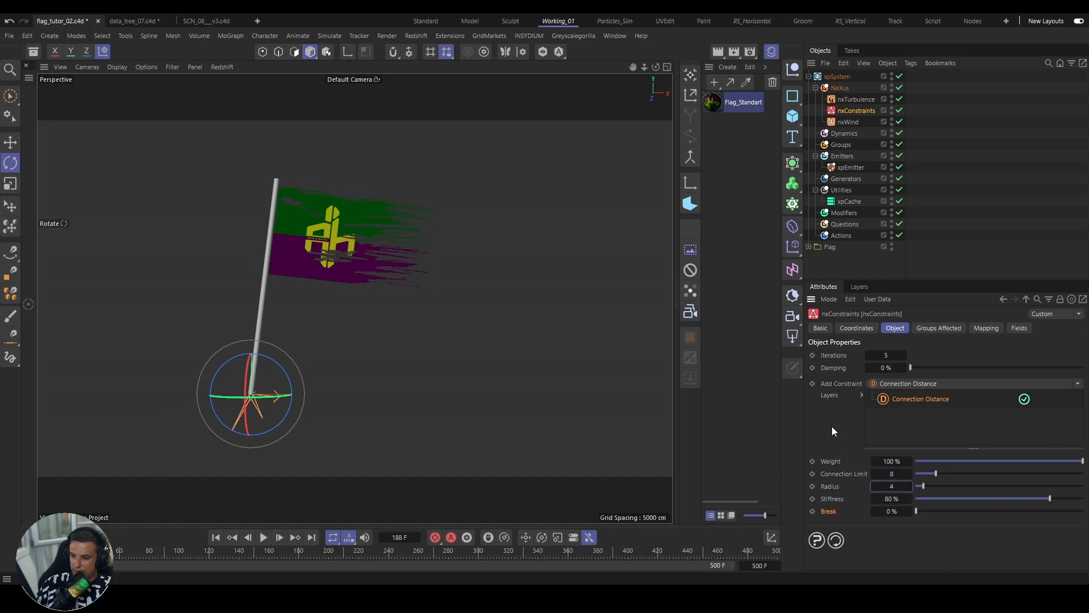
{"action": "key", "text": "Return"}
Step: Raise the xpEmitter birthrate to 100000 and play the simulation from the start
{"action": "left_click", "coordinate": [846, 167]}
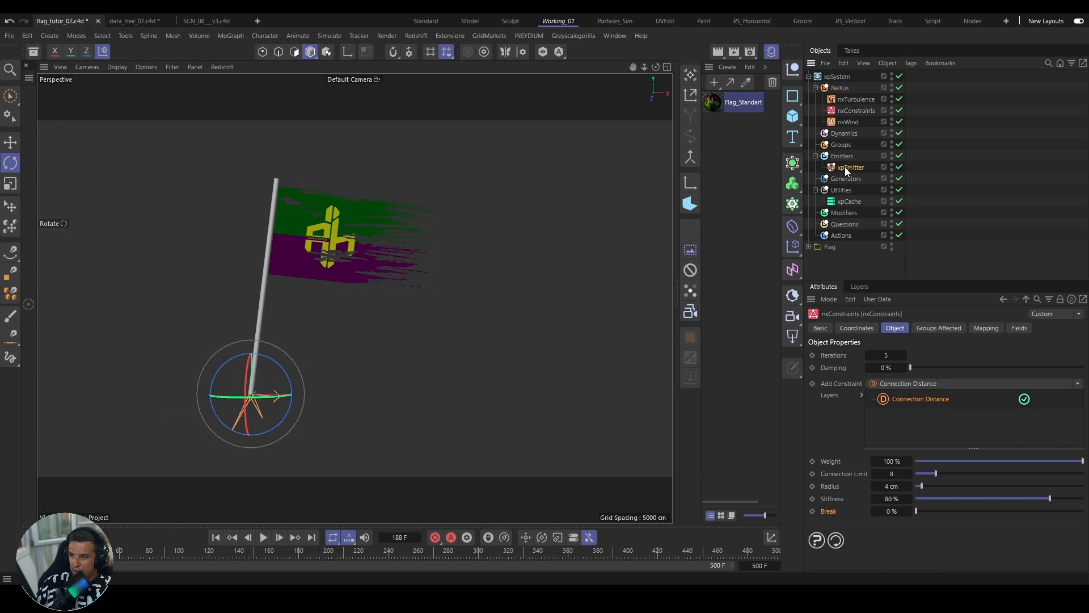
{"action": "left_click", "coordinate": [891, 466]}
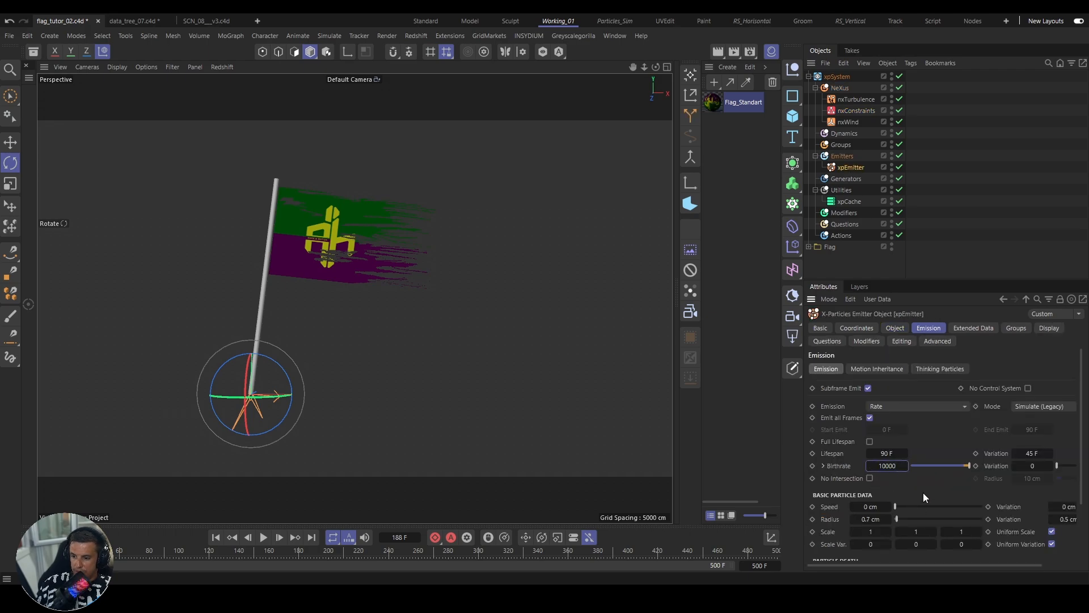
{"action": "type", "text": "0"}
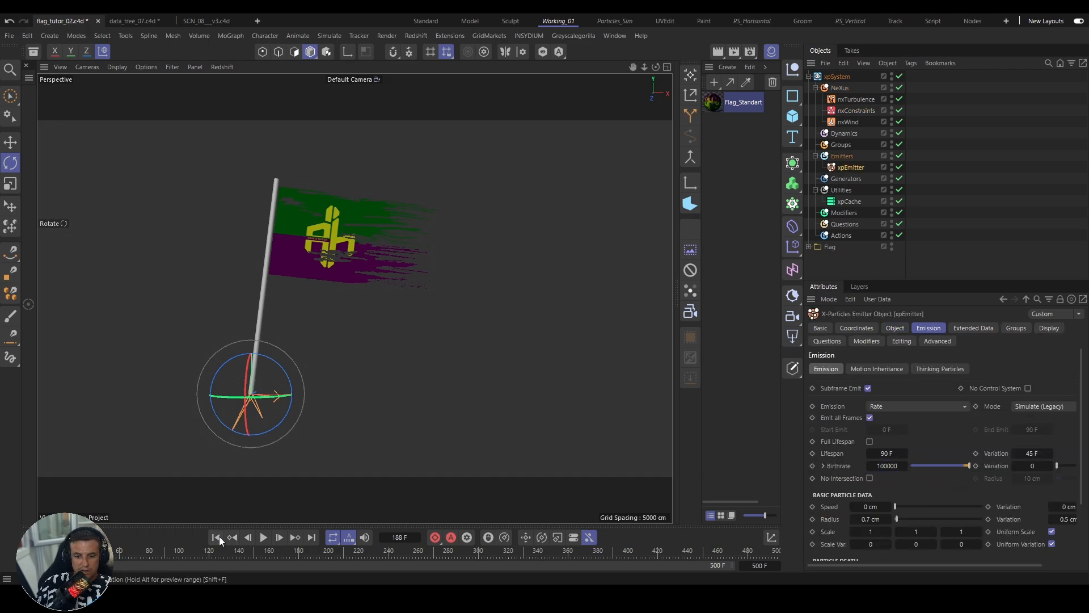
{"action": "left_click", "coordinate": [218, 537]}
{"action": "left_click", "coordinate": [263, 537]}
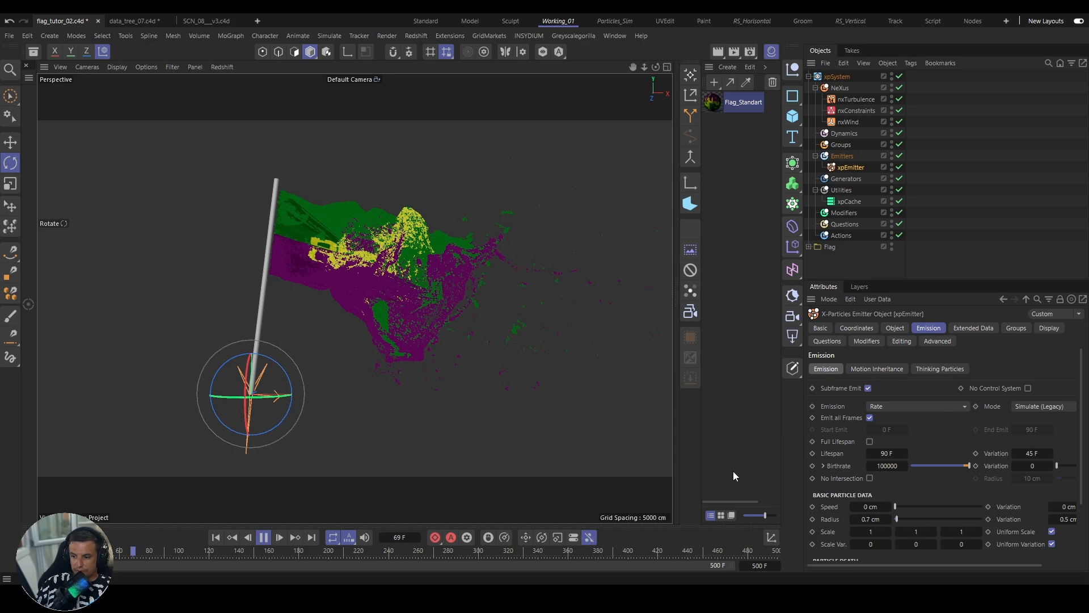
{"action": "left_click", "coordinate": [264, 537]}
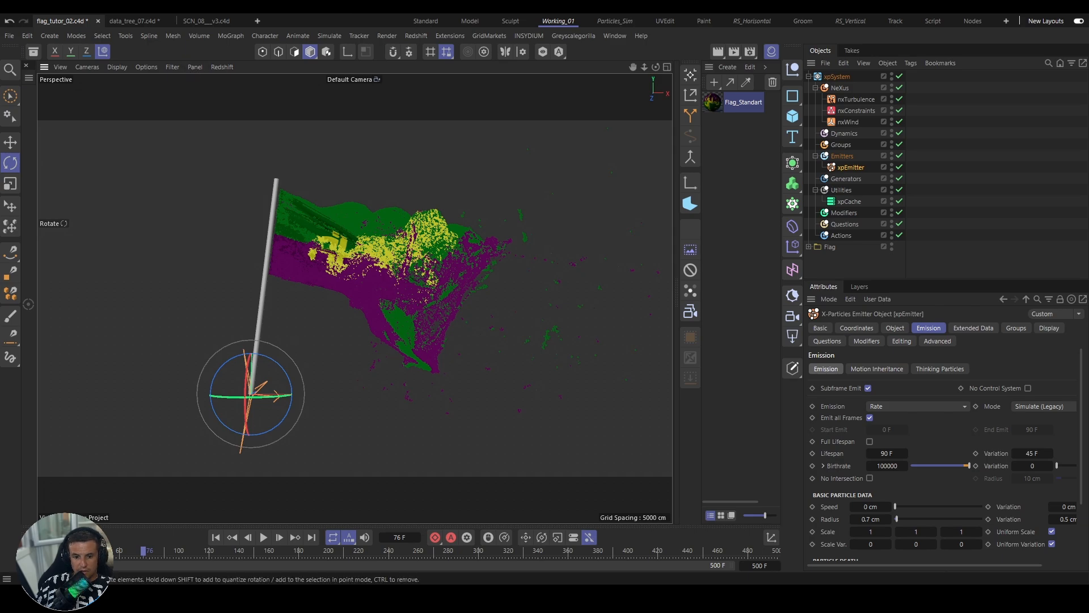
Step: Set the emitter's birthrate to 50000, replay the simulation to inspect the flag, and return to the first frame
{"action": "left_click", "coordinate": [216, 540]}
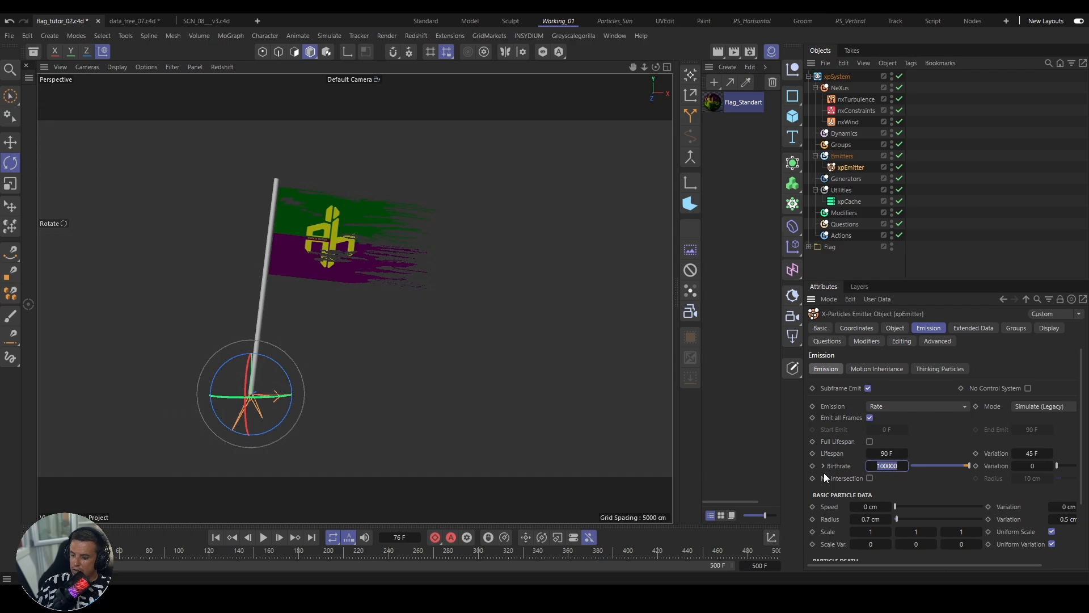
{"action": "type", "text": "50000"}
{"action": "key", "text": "Return"}
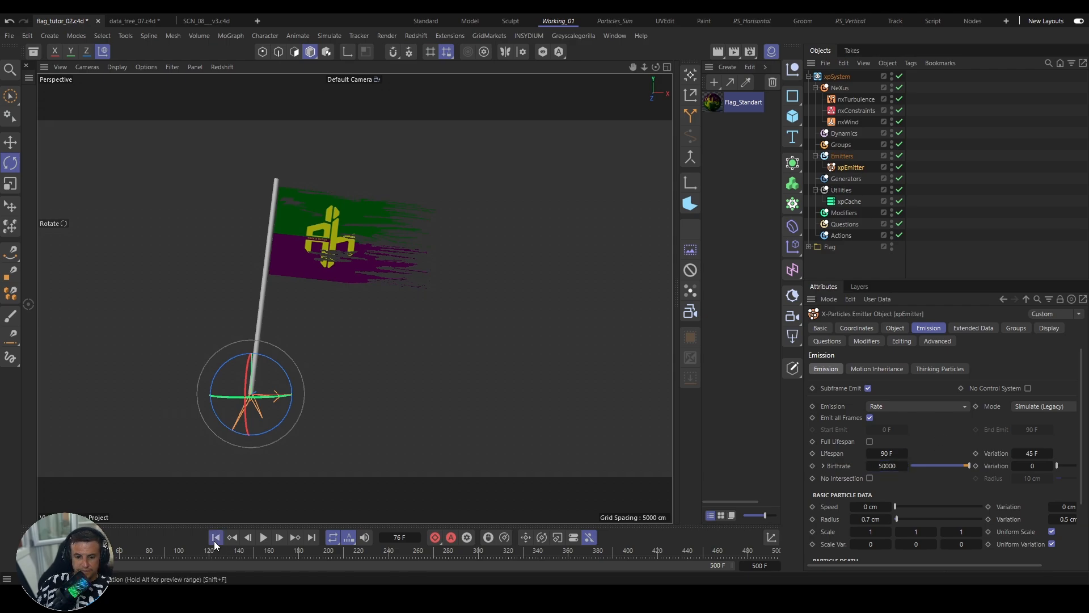
{"action": "left_click", "coordinate": [263, 536]}
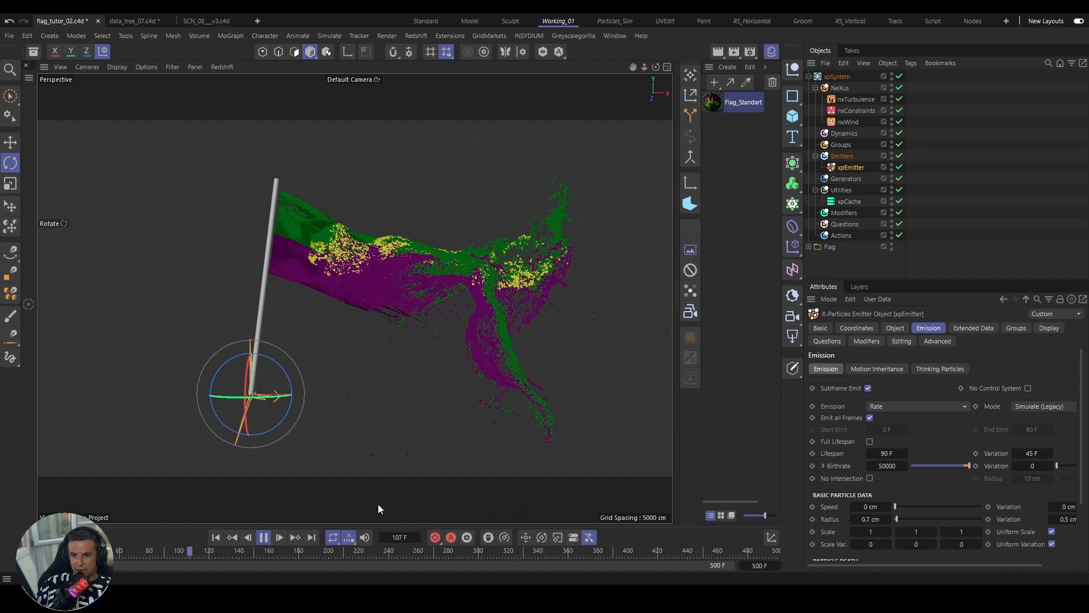
{"action": "left_click", "coordinate": [264, 537]}
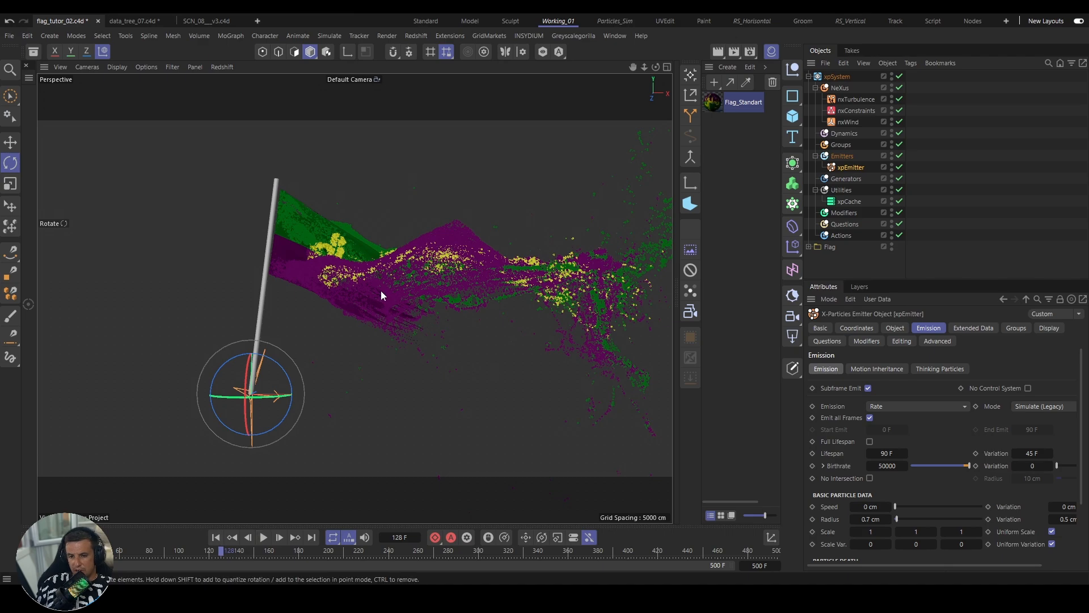
{"action": "left_click_drag", "start_coordinate": [463, 311], "coordinate": [553, 311], "text": "alt"}
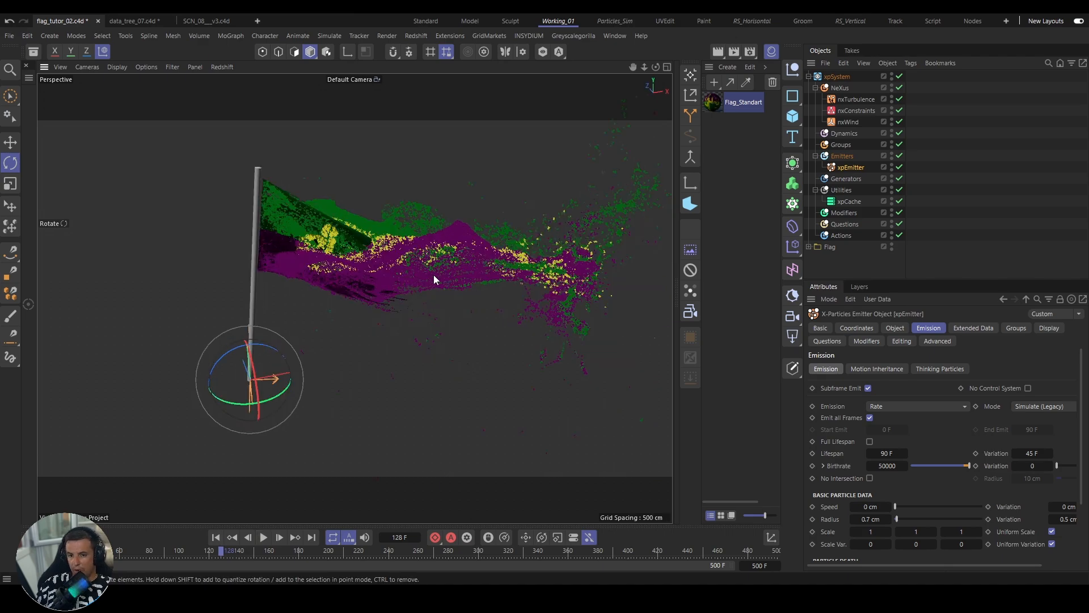
{"action": "left_click_drag", "start_coordinate": [502, 352], "coordinate": [400, 214], "text": "alt"}
{"action": "key", "text": "ctrl+shift+z"}
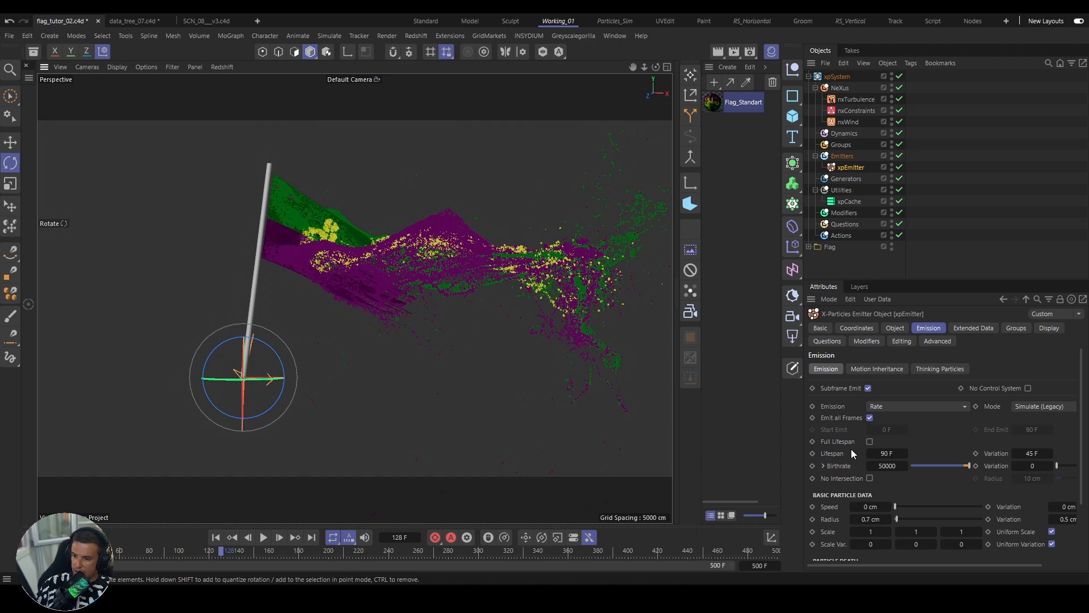
{"action": "left_click", "coordinate": [216, 536]}
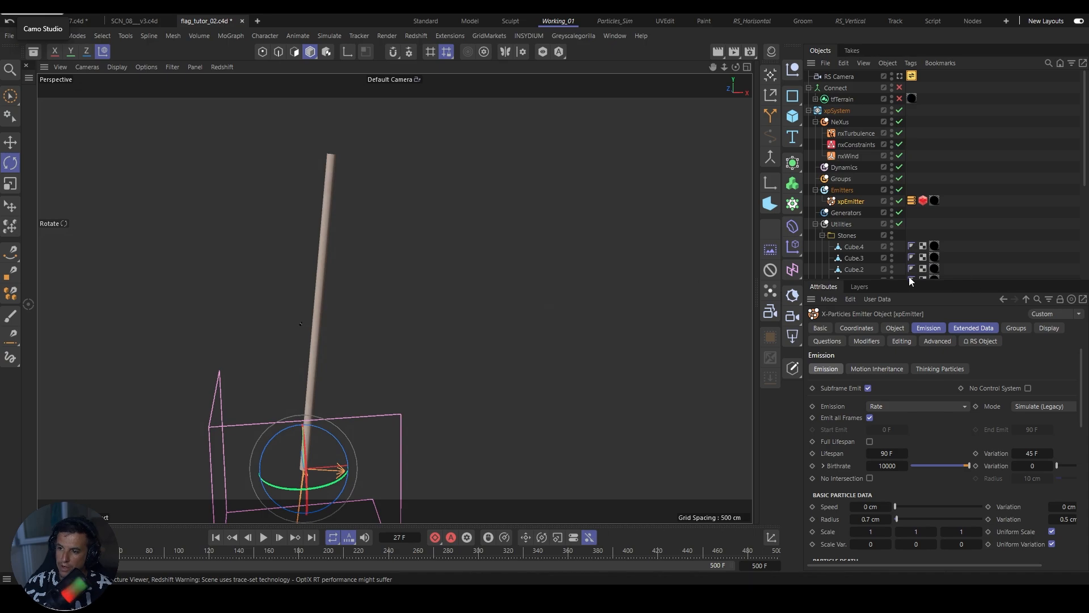
Step: Collapse the Utilities group in the object hierarchy and briefly play the flag particle simulation
{"action": "left_click", "coordinate": [815, 224]}
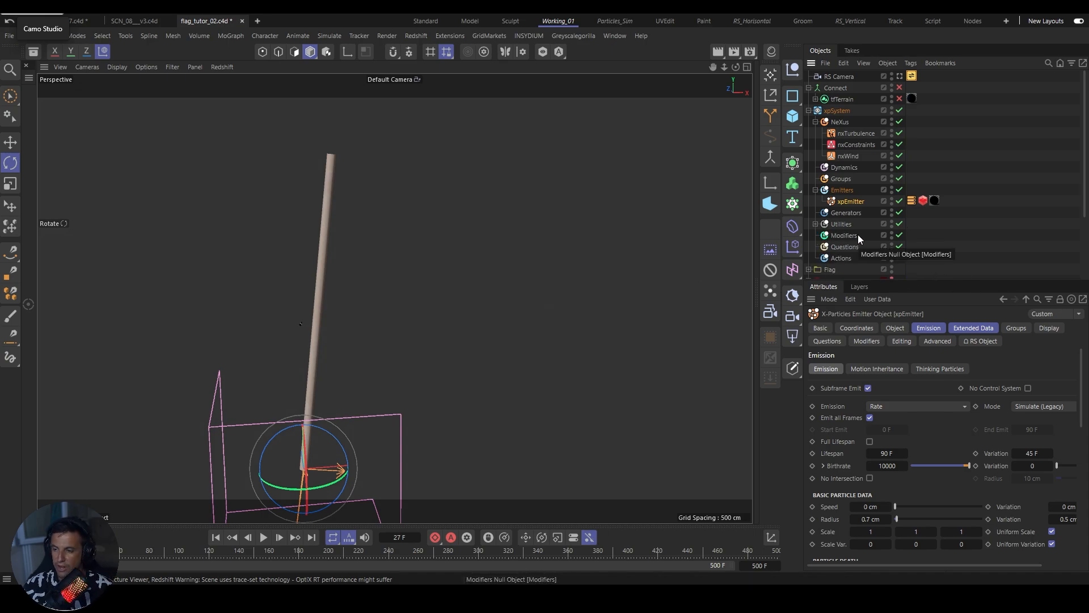
{"action": "left_click", "coordinate": [263, 538]}
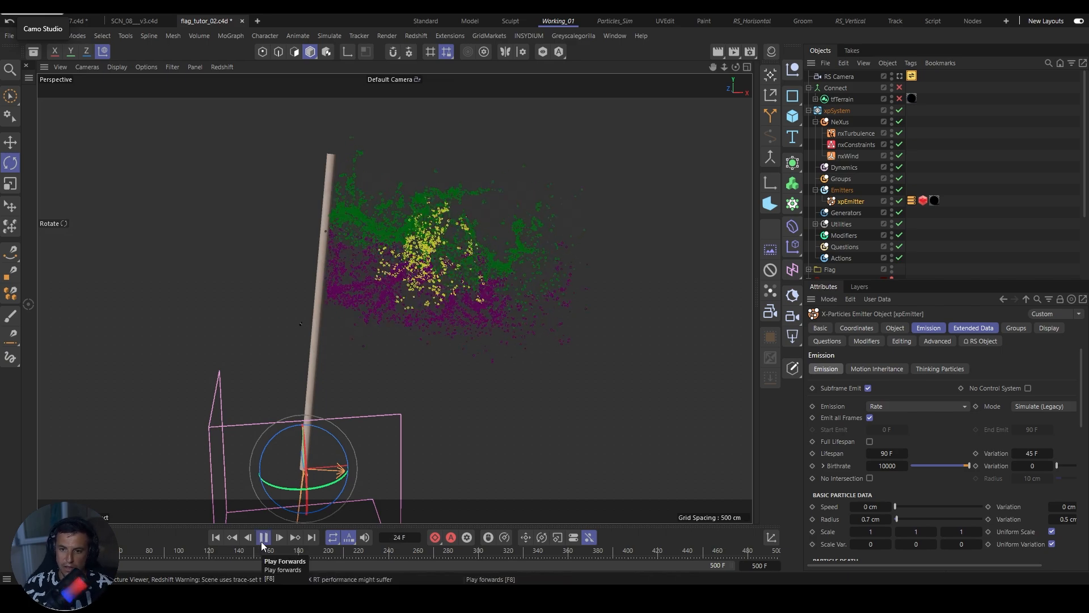
{"action": "left_click", "coordinate": [263, 540]}
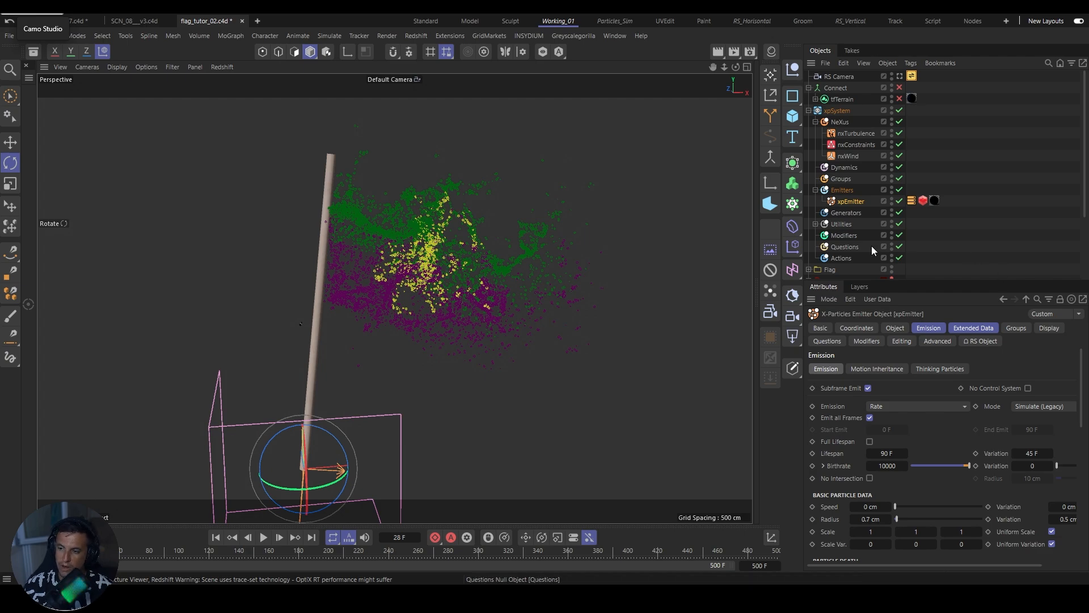
Step: Set the xpEmitter's Editor Display to Arrow and play the simulation to examine the particles' orientation up close
{"action": "left_click", "coordinate": [1053, 329]}
{"action": "left_click", "coordinate": [904, 522]}
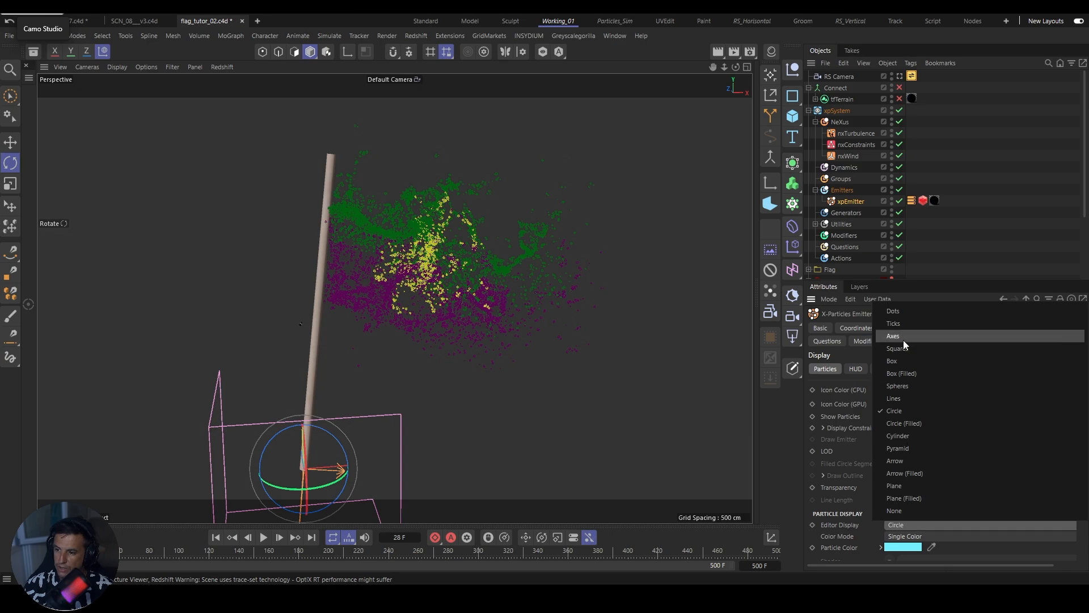
{"action": "left_click", "coordinate": [900, 461]}
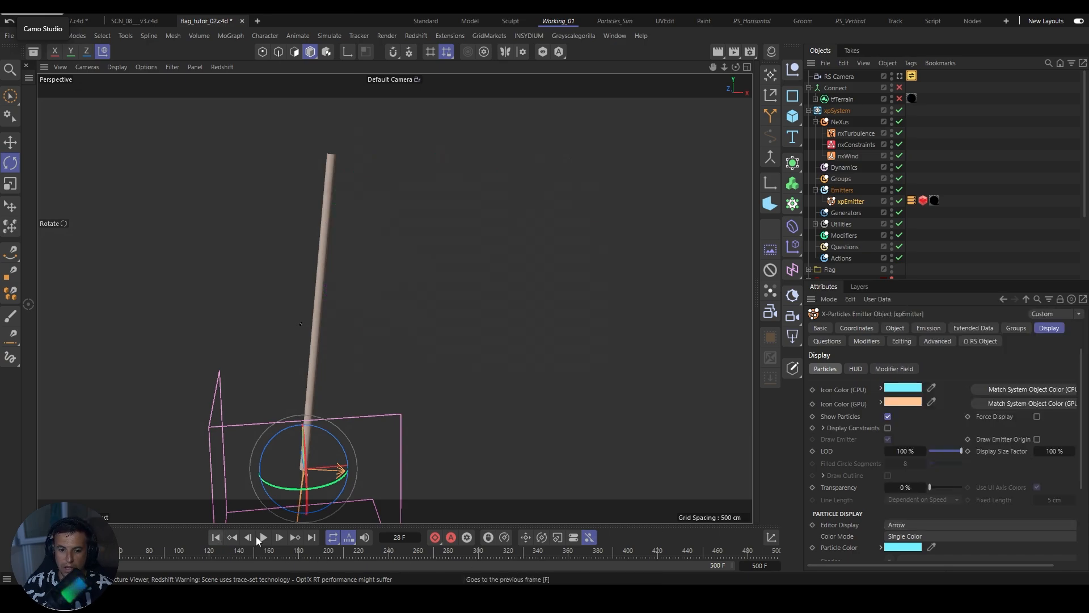
{"action": "left_click", "coordinate": [262, 537]}
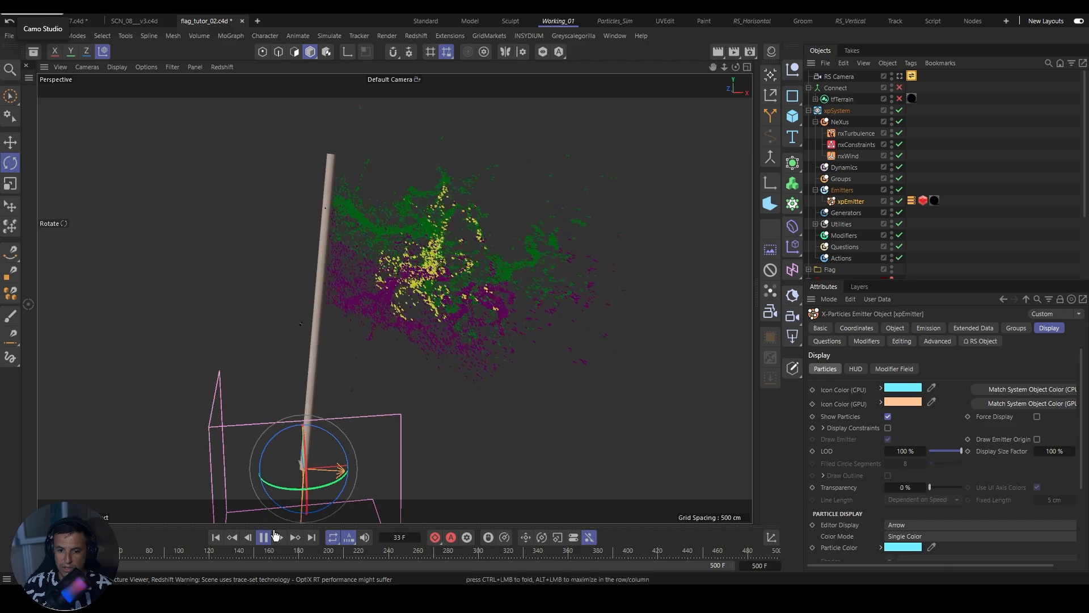
{"action": "left_click", "coordinate": [275, 535]}
{"action": "scroll", "coordinate": [478, 262], "scroll_direction": "up", "scroll_amount": 10}
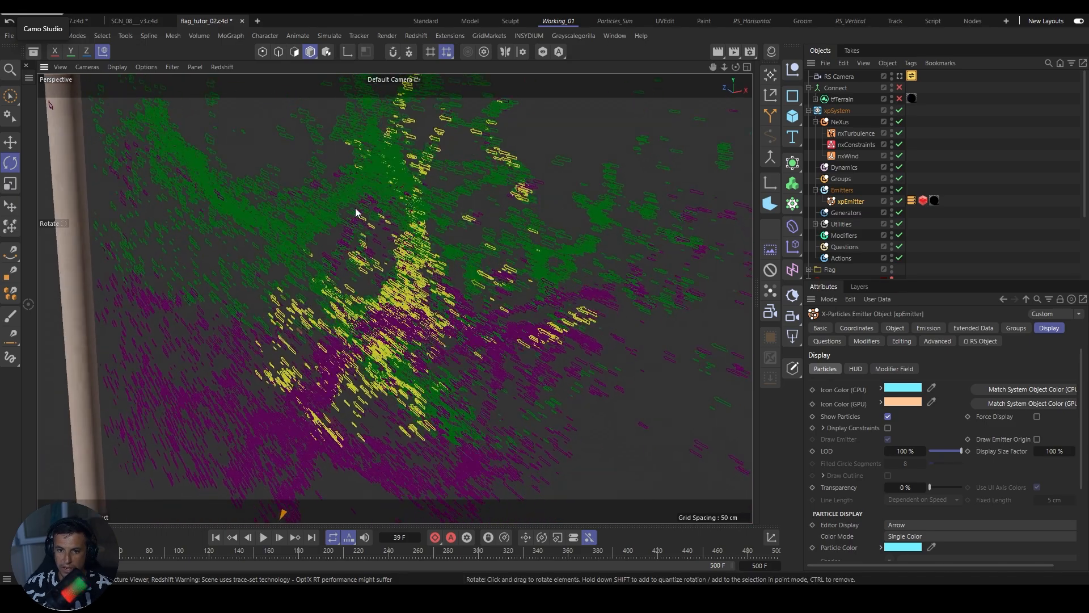
{"action": "left_click_drag", "start_coordinate": [356, 210], "coordinate": [340, 238], "text": "alt"}
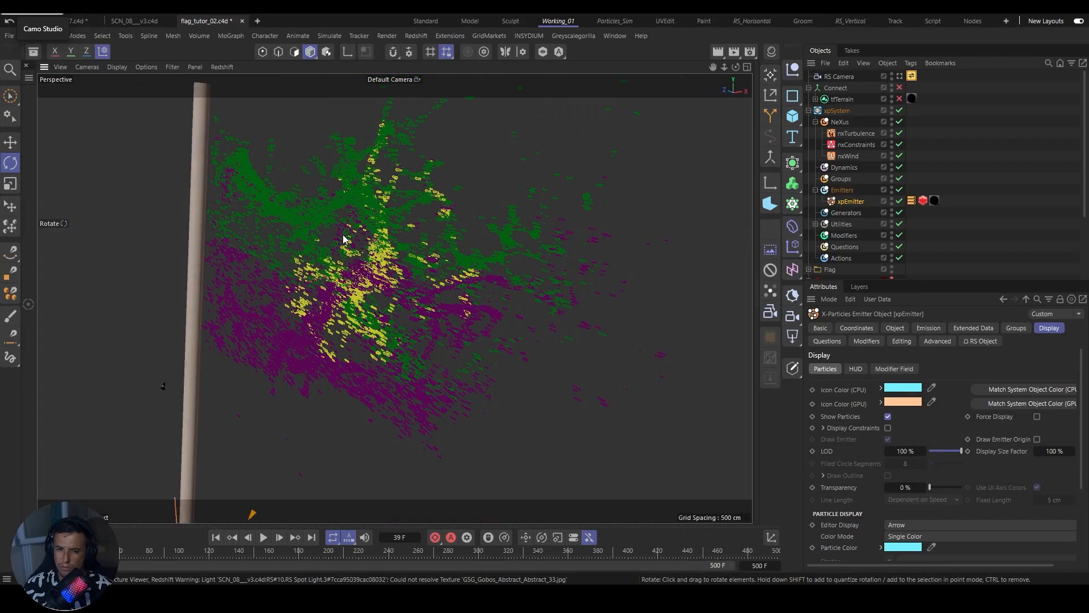
{"action": "scroll", "coordinate": [380, 251], "scroll_direction": "down", "scroll_amount": 3}
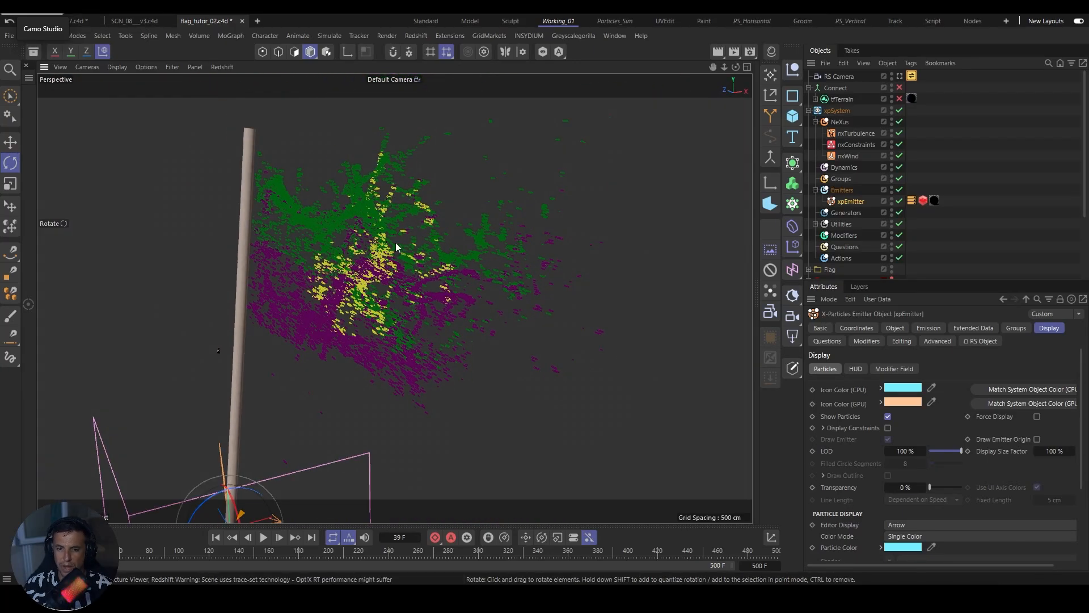
{"action": "left_click_drag", "start_coordinate": [396, 243], "coordinate": [401, 249], "text": "alt"}
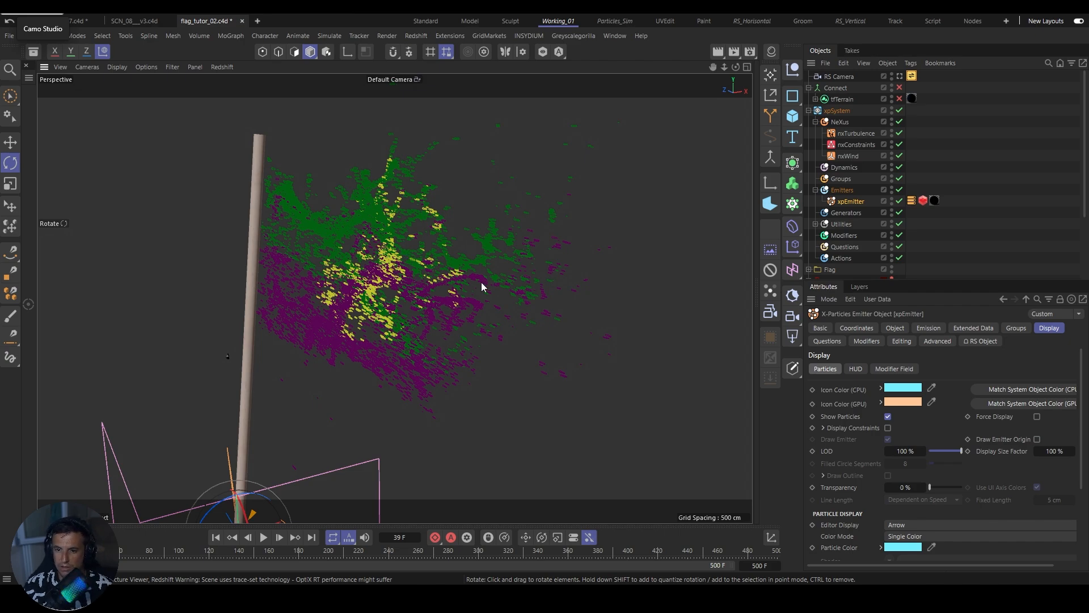
{"action": "left_click_drag", "start_coordinate": [456, 307], "coordinate": [450, 314], "text": "alt"}
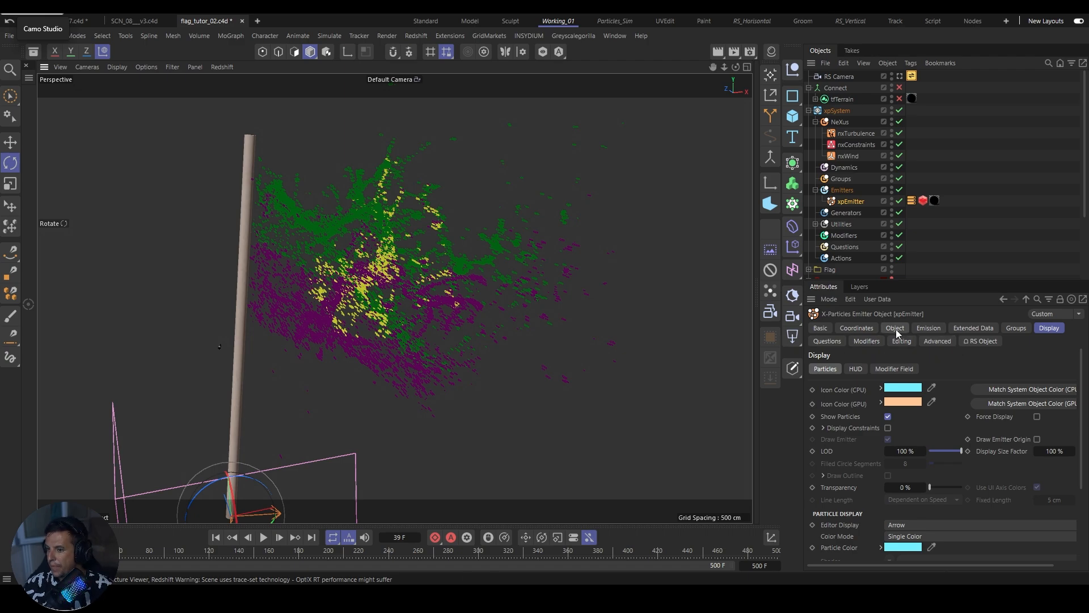
Step: Enable Use Rotation in the emitter's extended data and set Rotation to Random
{"action": "left_click", "coordinate": [974, 328]}
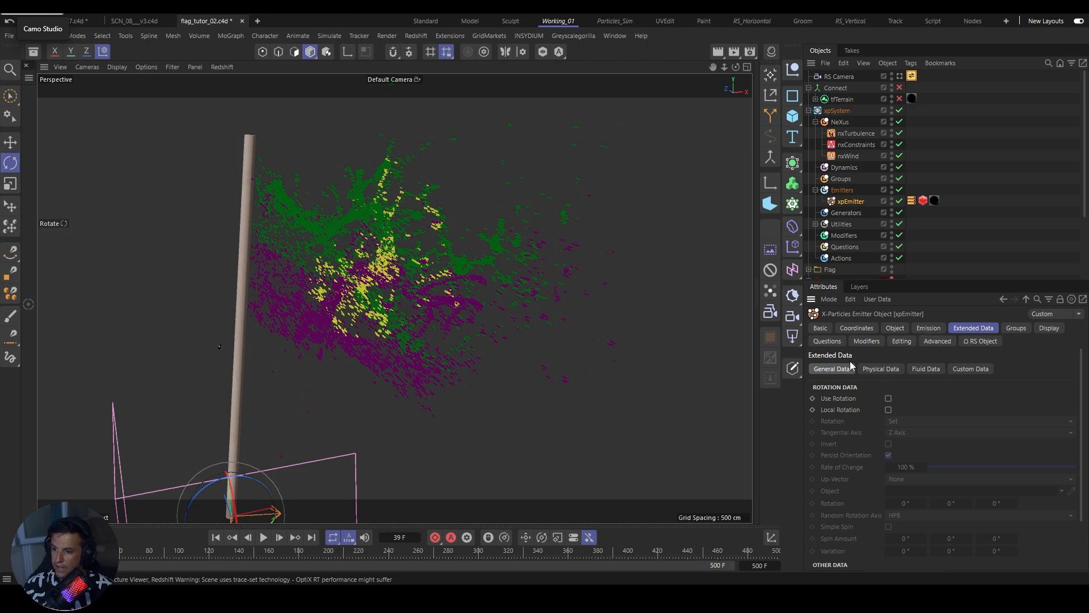
{"action": "left_click", "coordinate": [889, 399]}
{"action": "left_click", "coordinate": [896, 420]}
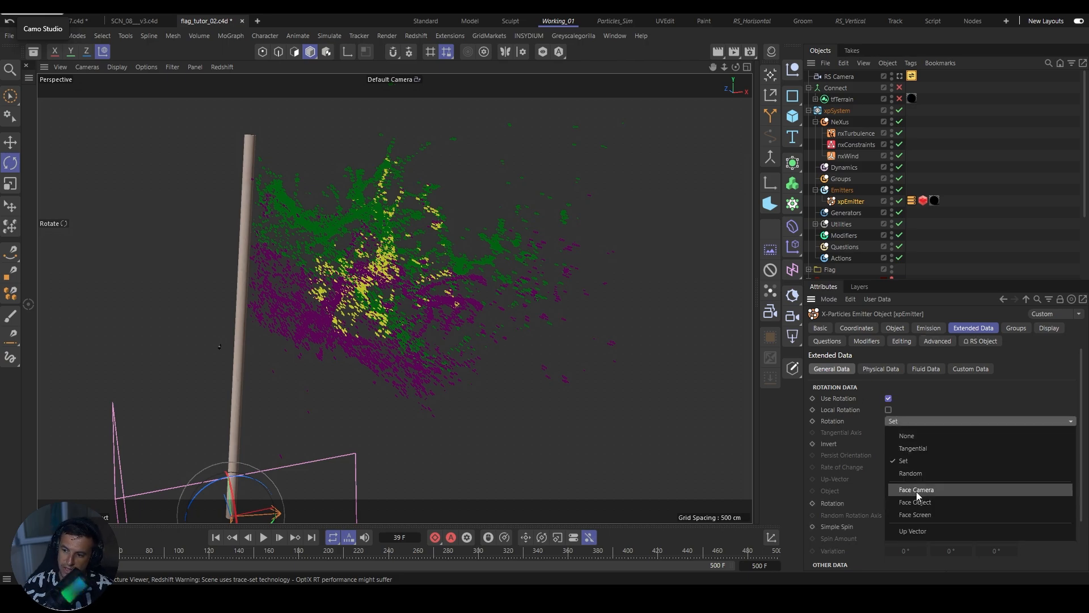
{"action": "left_click", "coordinate": [912, 474]}
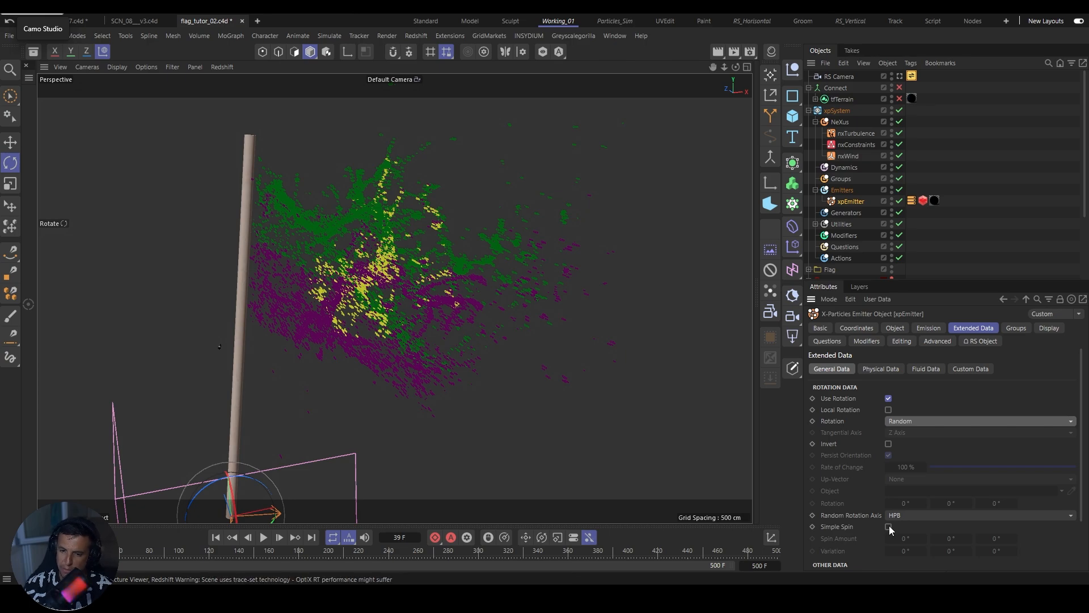
Step: Replay the simulation from the first frame to examine the flag particles' random rotation, and stop playback
{"action": "left_click", "coordinate": [217, 538]}
{"action": "left_click", "coordinate": [263, 537]}
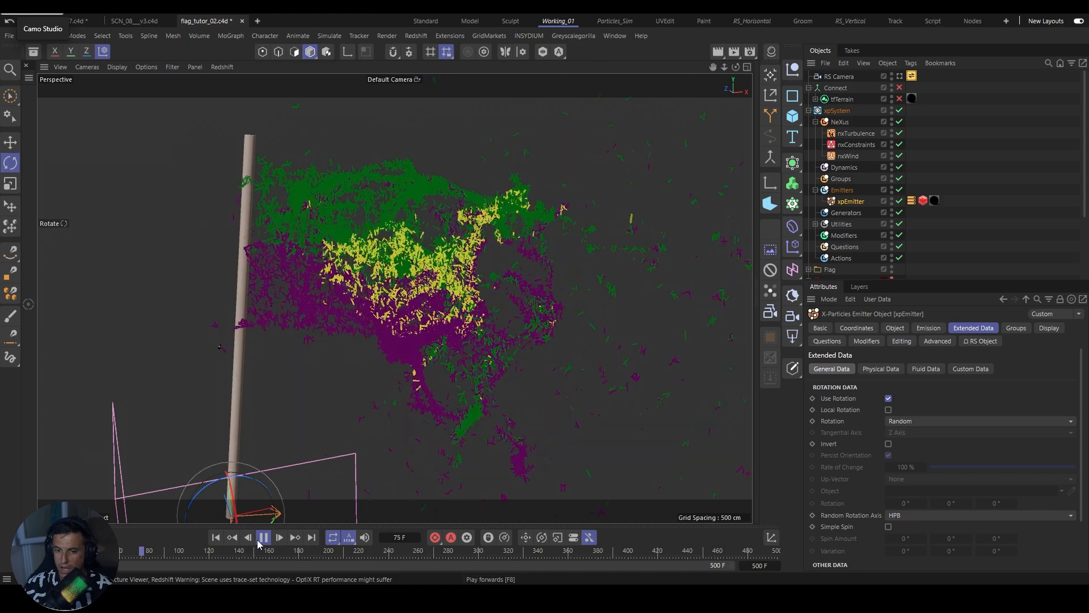
{"action": "left_click", "coordinate": [263, 537]}
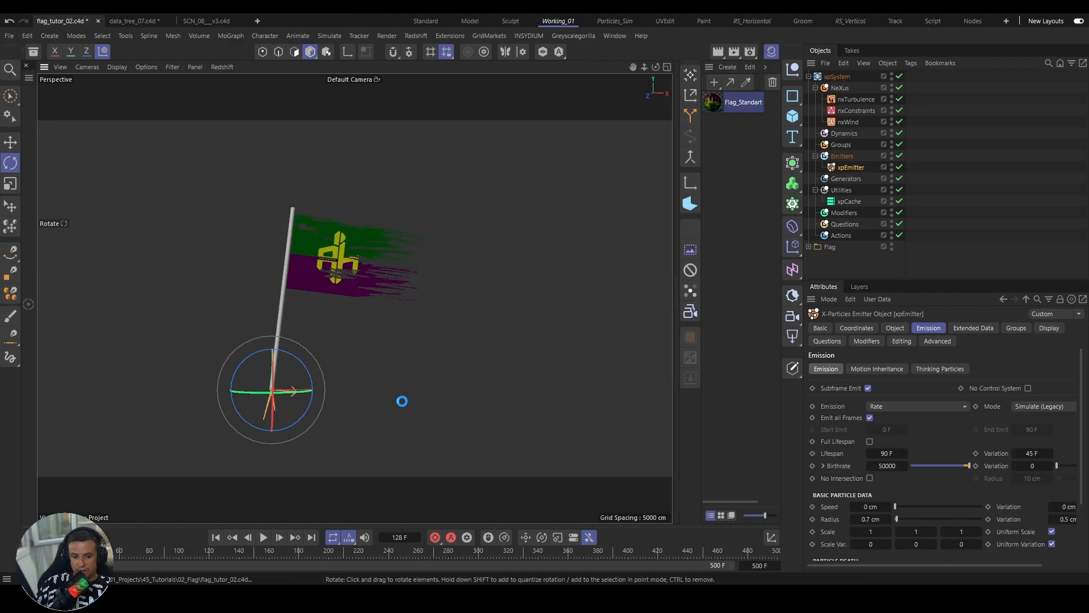
Step: Build the xpCache particle cache as external files in the XP_Cache V2 folder
{"action": "left_click", "coordinate": [848, 201]}
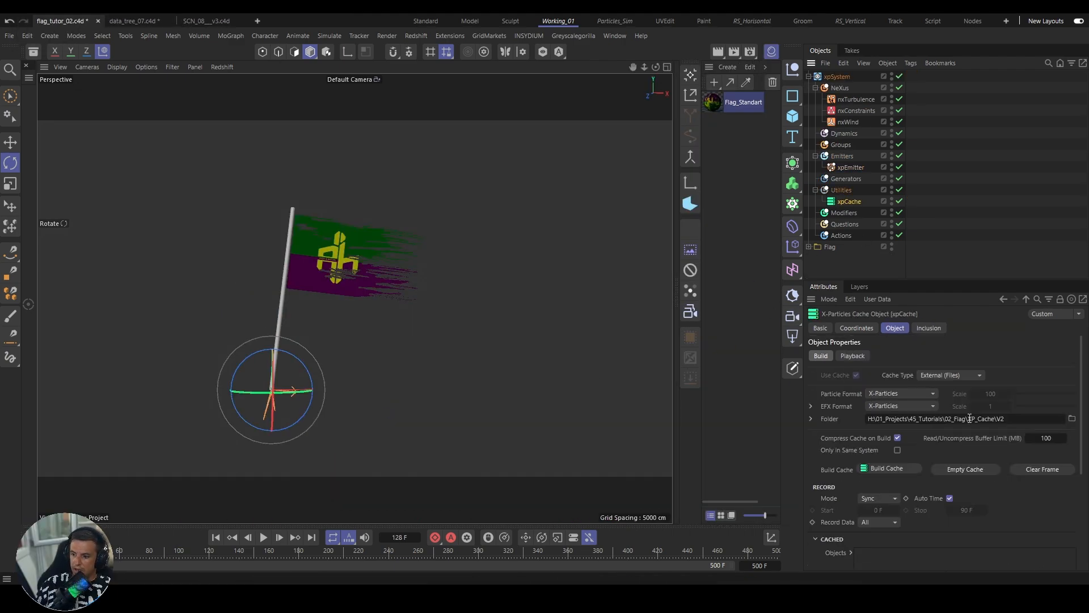
{"action": "left_click", "coordinate": [887, 468]}
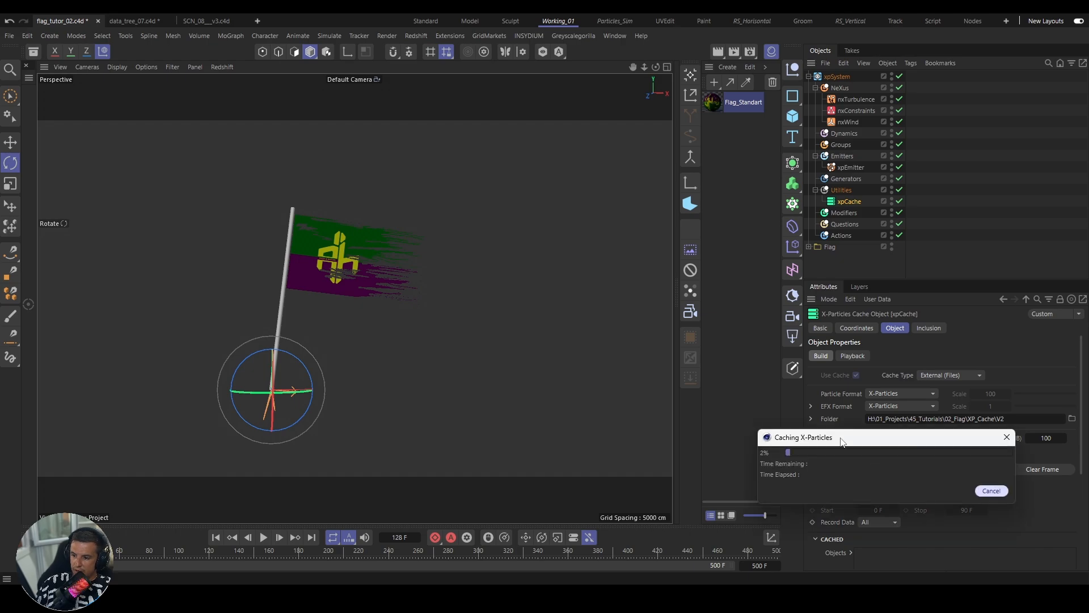
{"action": "left_click_drag", "start_coordinate": [841, 442], "coordinate": [818, 371]}
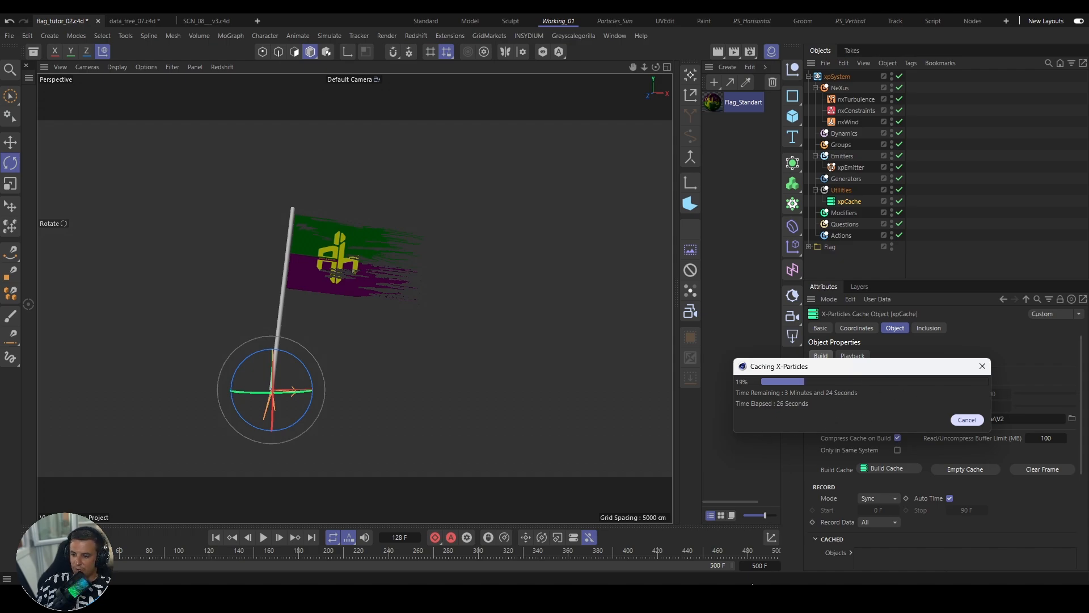
{"action": "left_click", "coordinate": [967, 420]}
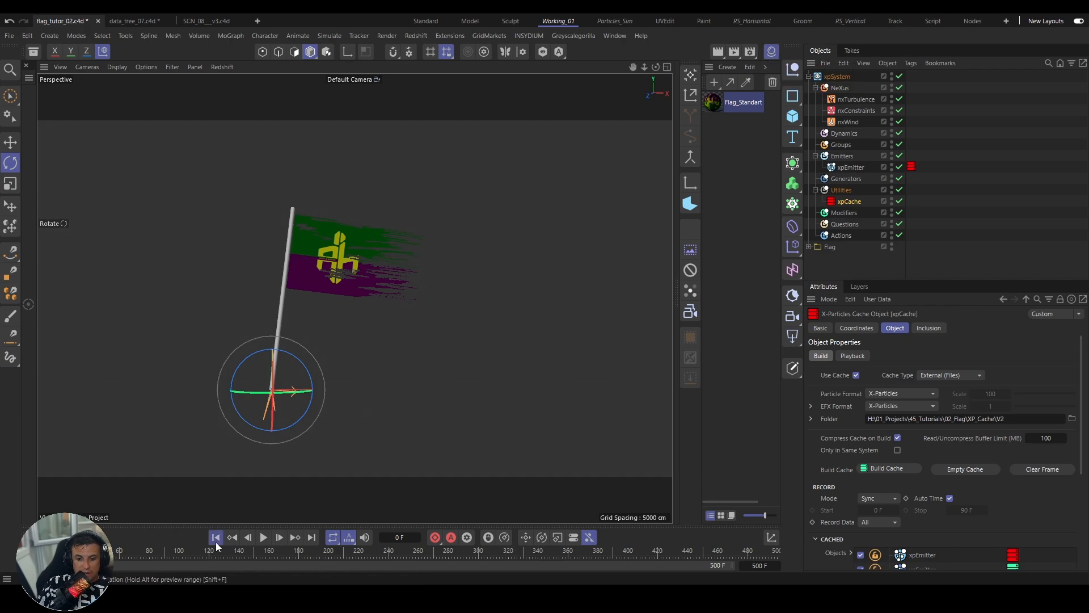
Step: Play the cached simulation and disable the nxTurbulence, nxConstraints and nxWind modifiers
{"action": "left_click", "coordinate": [263, 537]}
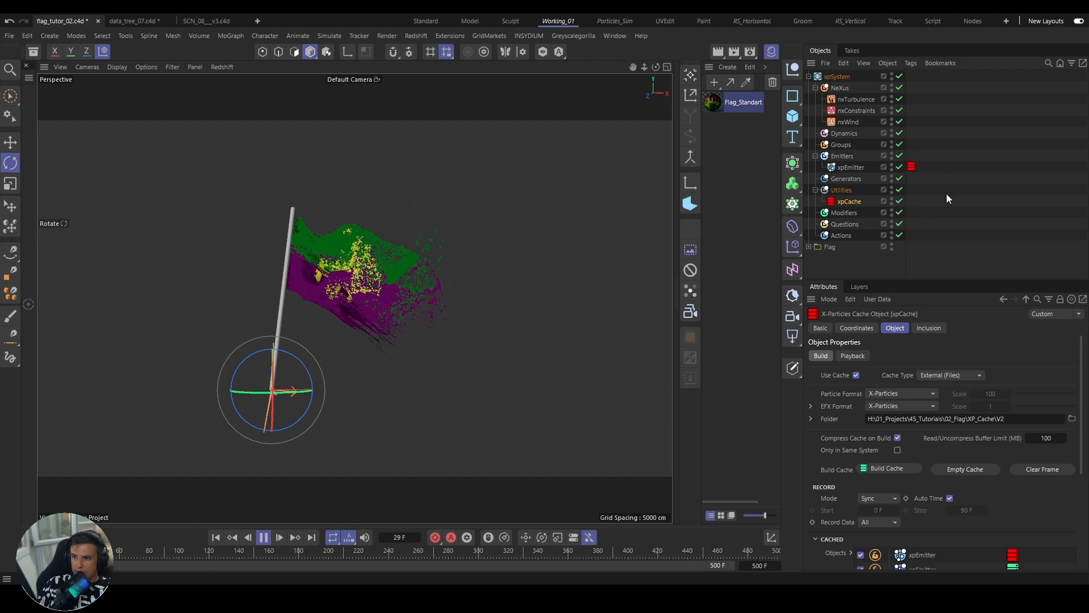
{"action": "left_click", "coordinate": [900, 121]}
{"action": "left_click", "coordinate": [899, 110]}
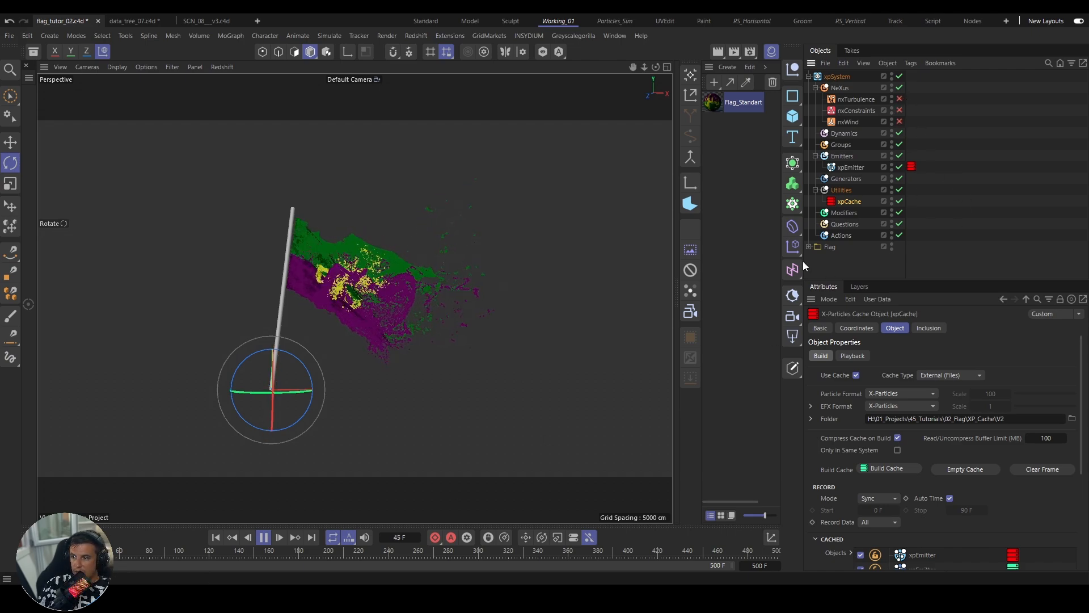
{"action": "left_click", "coordinate": [264, 537]}
Step: Scrub the cached simulation to frame 209 to examine the flag's drifting particles, and return to the first frame
{"action": "left_click_drag", "start_coordinate": [102, 554], "coordinate": [342, 543]}
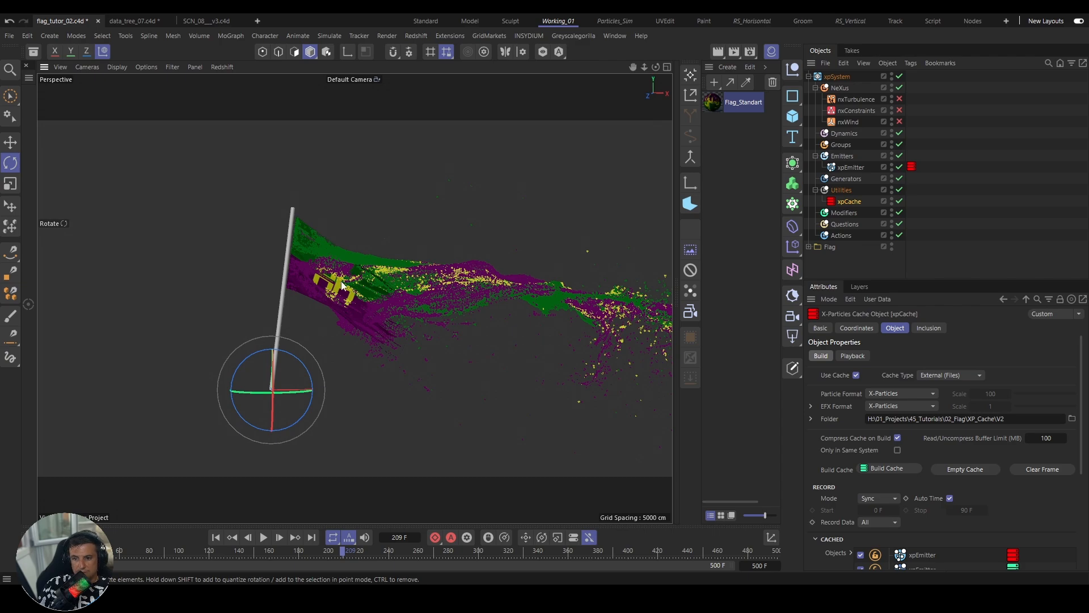
{"action": "scroll", "coordinate": [390, 294], "scroll_direction": "down", "scroll_amount": 1}
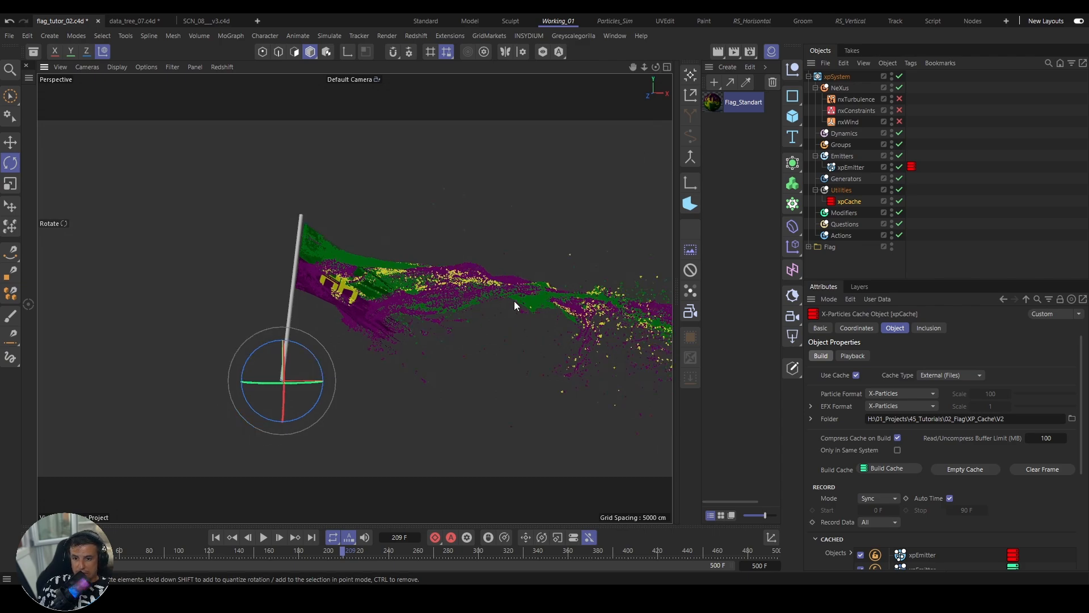
{"action": "middle_click_drag", "start_coordinate": [514, 301], "coordinate": [393, 290], "text": "alt"}
{"action": "middle_click_drag", "start_coordinate": [462, 304], "coordinate": [506, 306], "text": "alt"}
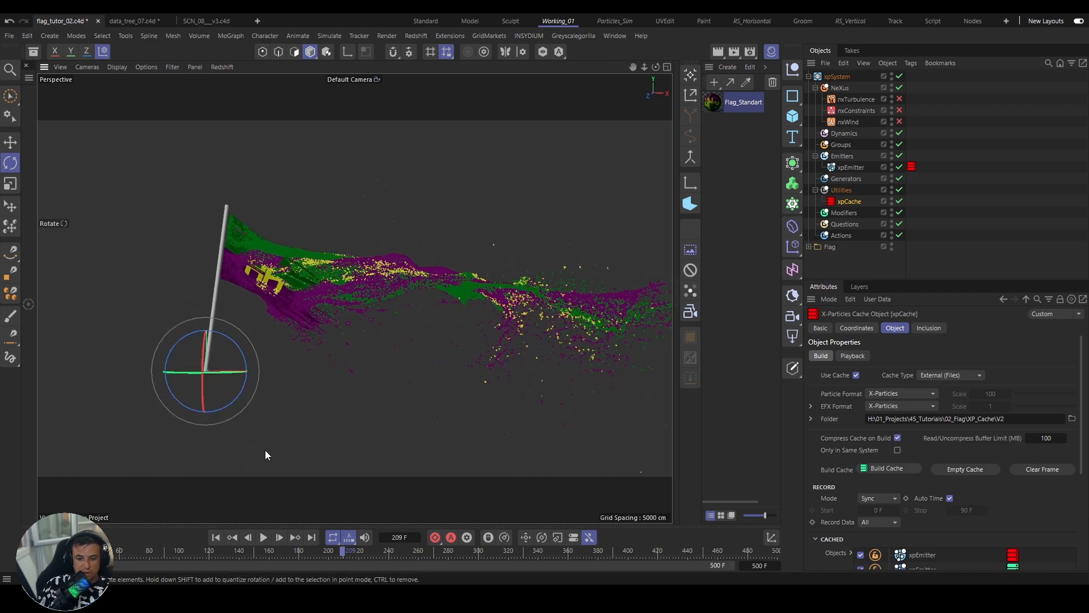
{"action": "left_click", "coordinate": [216, 537]}
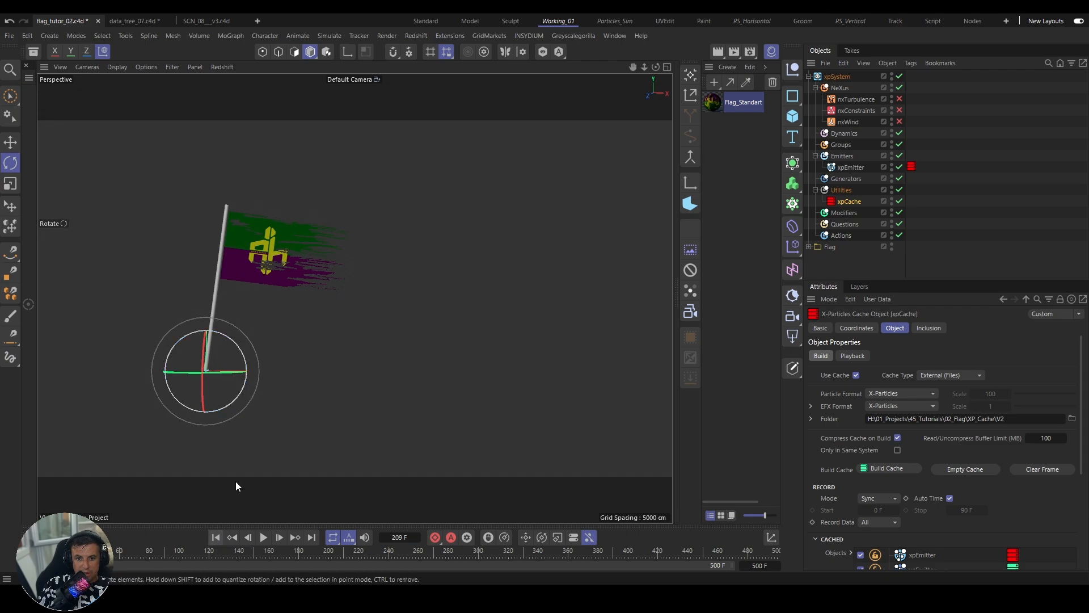
{"action": "middle_click_drag", "start_coordinate": [319, 406], "coordinate": [438, 348], "text": "alt"}
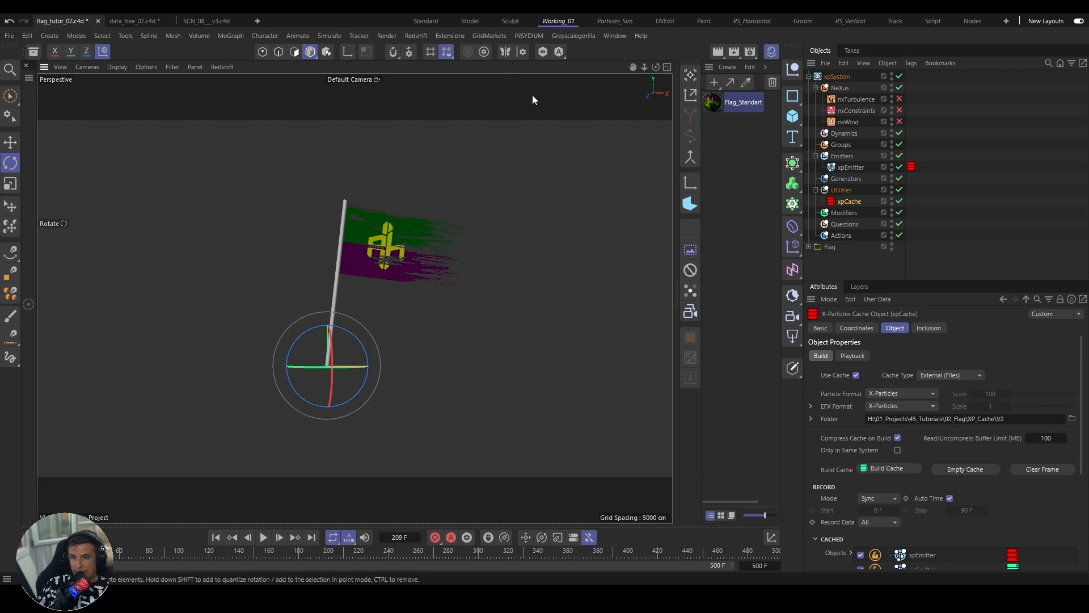
Step: Add a TerraformFX tfTerrain object to the scene and collapse the xpSystem hierarchy
{"action": "left_click", "coordinate": [537, 35]}
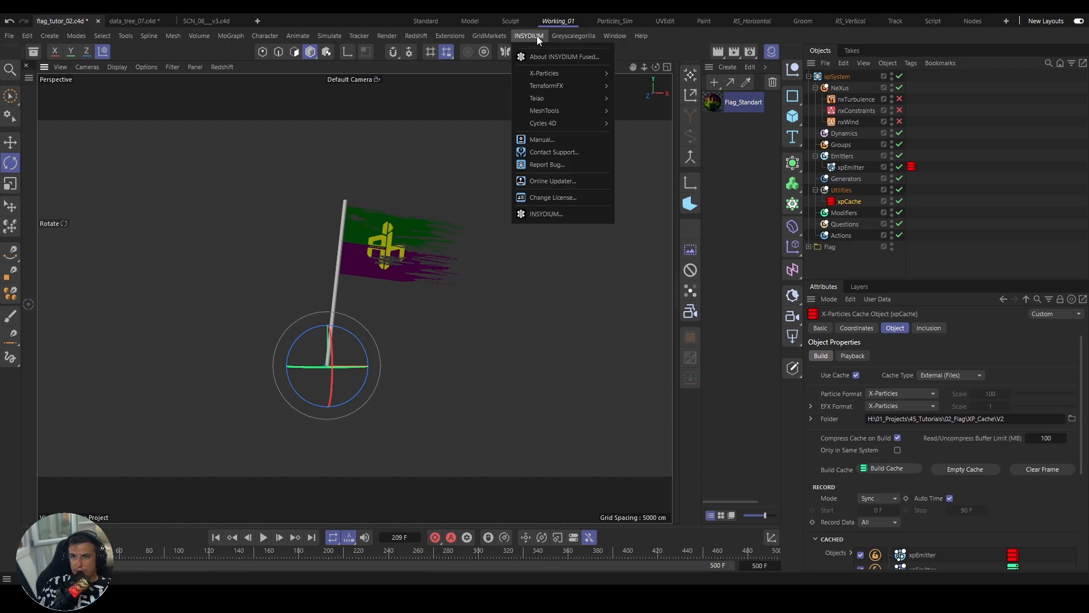
{"action": "mouse_move", "coordinate": [547, 86]}
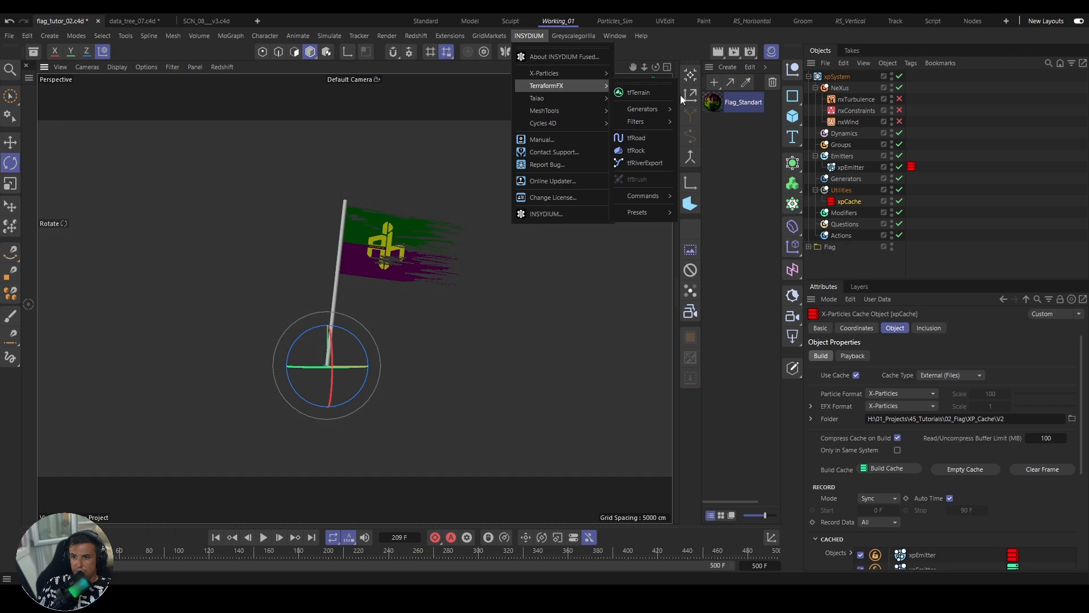
{"action": "left_click", "coordinate": [648, 93]}
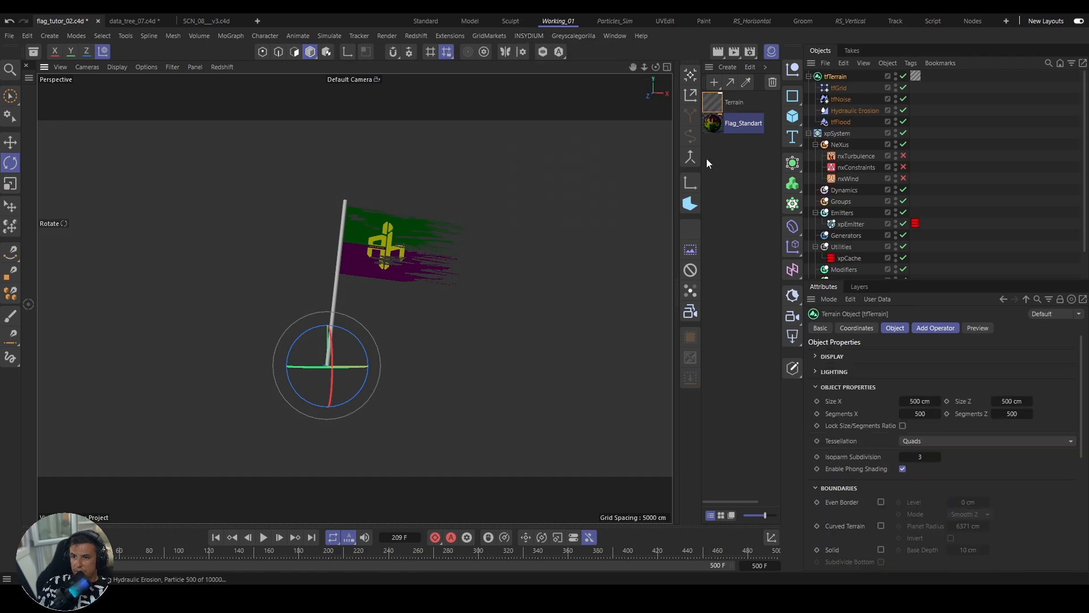
{"action": "left_click", "coordinate": [809, 133]}
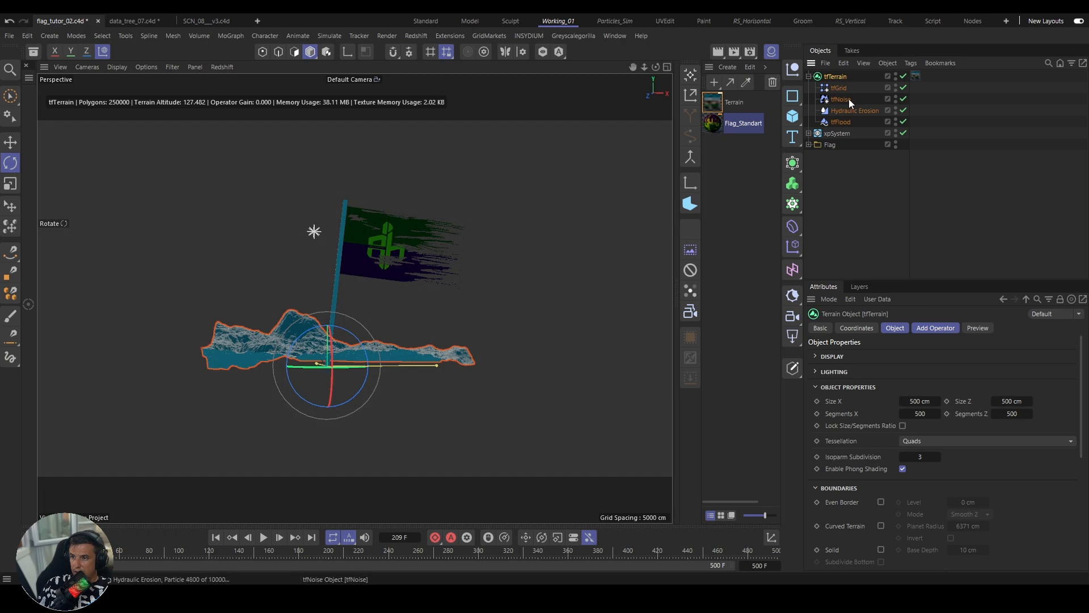
Step: Delete the Terrain material together with its leftover tag on tfTerrain
{"action": "left_click", "coordinate": [716, 103]}
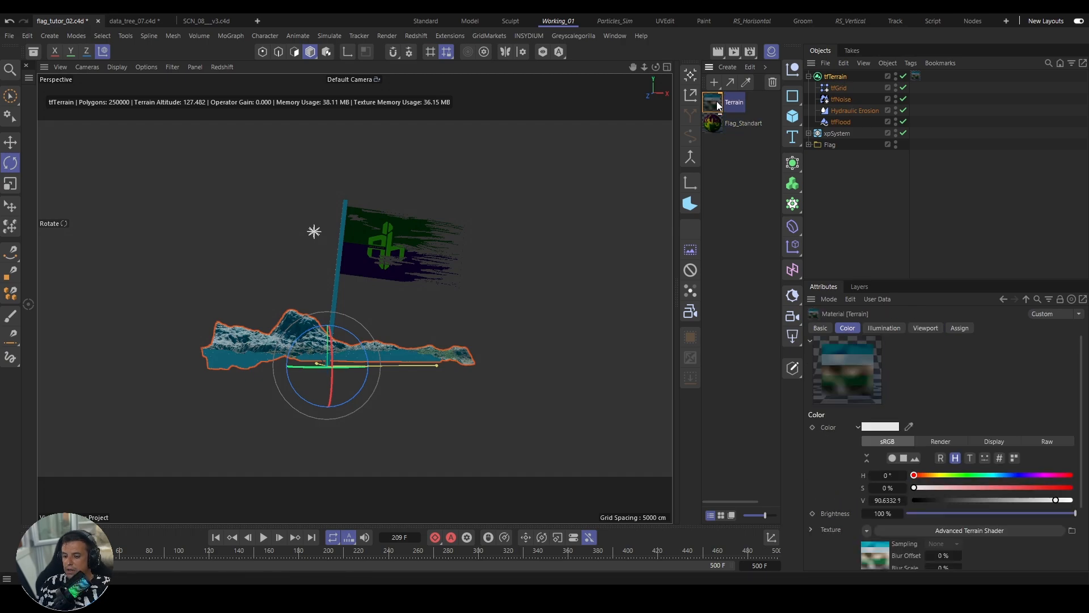
{"action": "key", "text": "Delete"}
{"action": "left_click", "coordinate": [904, 76]}
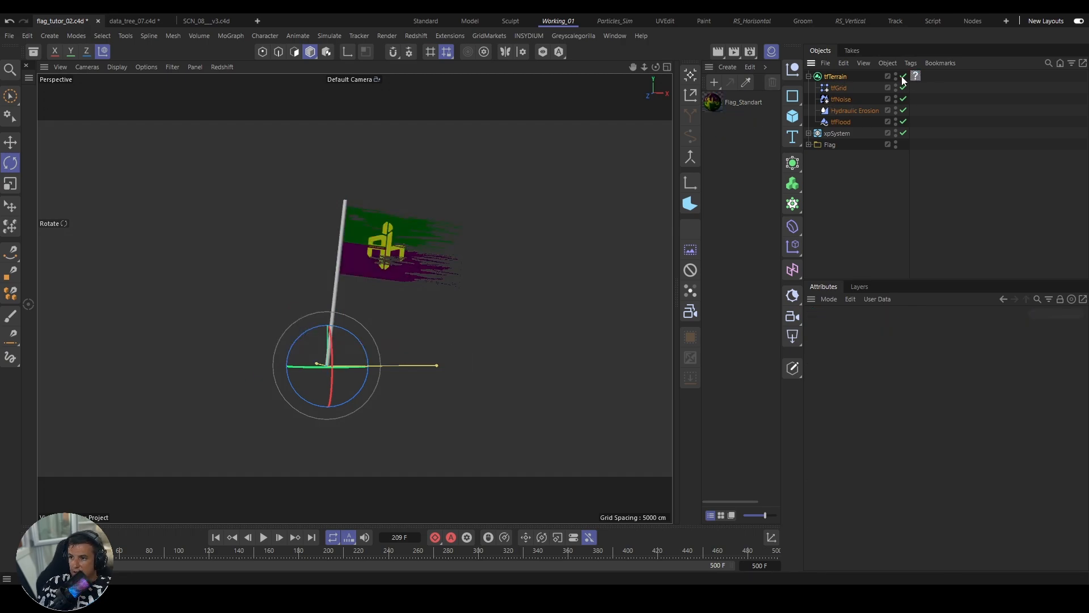
{"action": "left_click", "coordinate": [836, 77]}
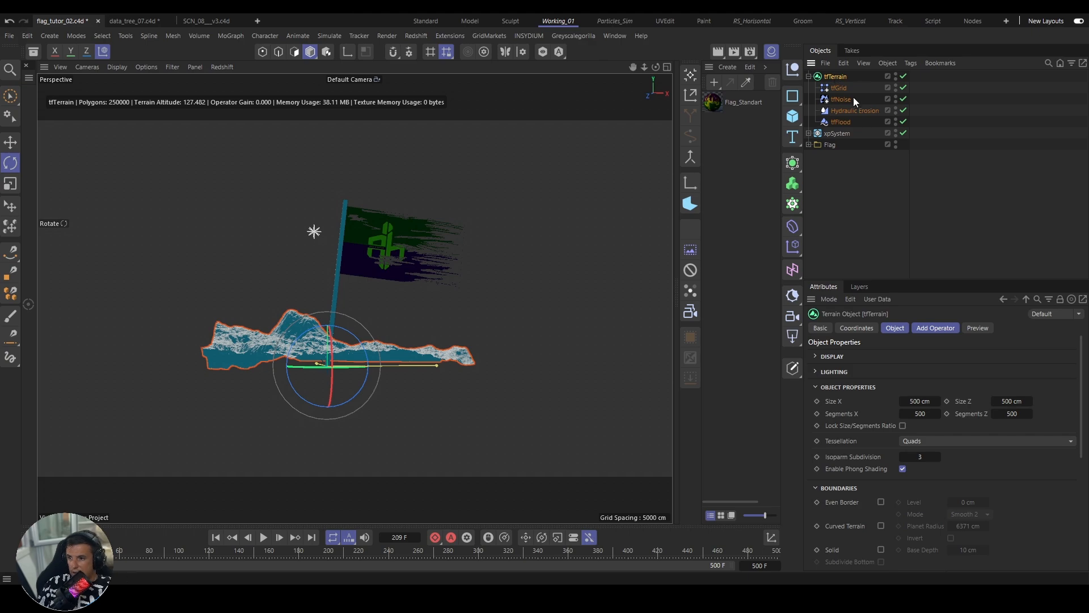
Step: Delete the tfNoise, Hydraulic Erosion, tfFlood and tfGrid operators from tfTerrain to leave a flat plane
{"action": "left_click", "coordinate": [828, 99]}
{"action": "left_click", "coordinate": [841, 120], "text": "shift"}
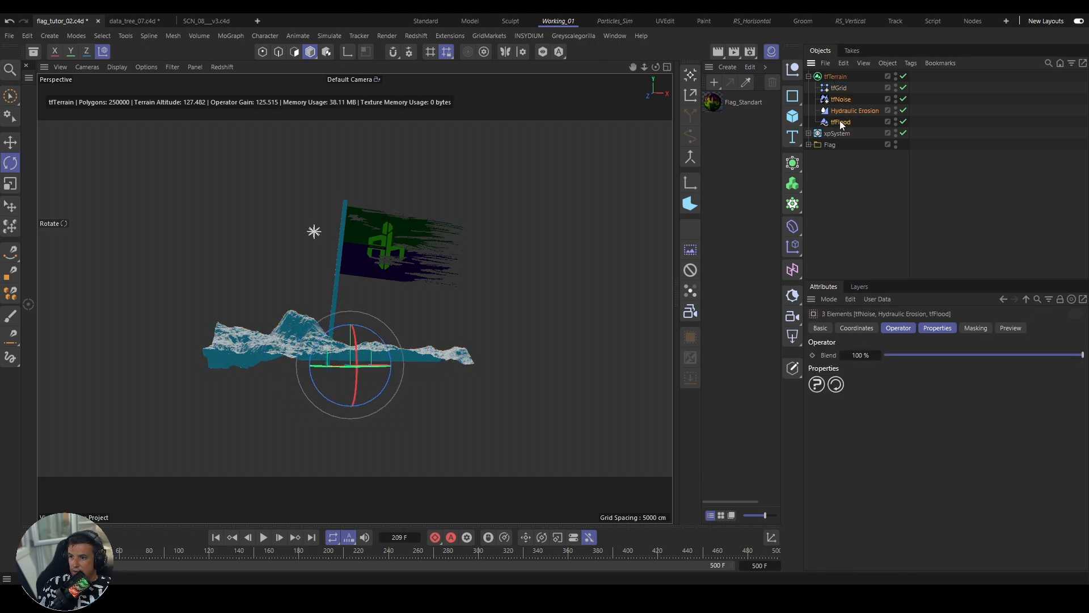
{"action": "key", "text": "Delete"}
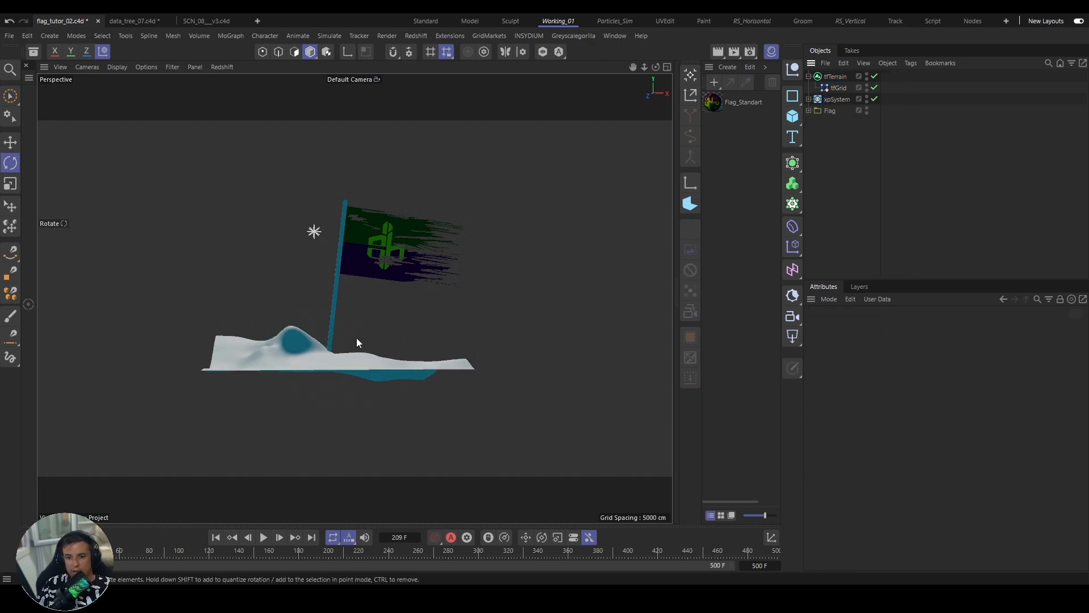
{"action": "left_click", "coordinate": [838, 87]}
{"action": "key", "text": "Delete"}
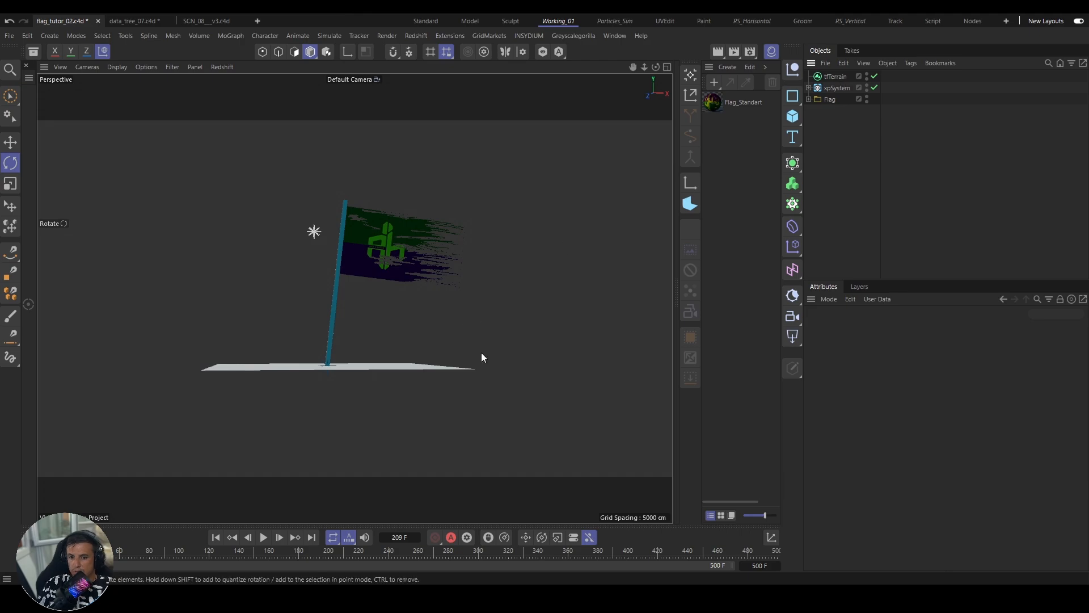
Step: Scale the tfTerrain plane up uniformly to about 1826 cm per side around the flagpole
{"action": "left_click", "coordinate": [376, 369]}
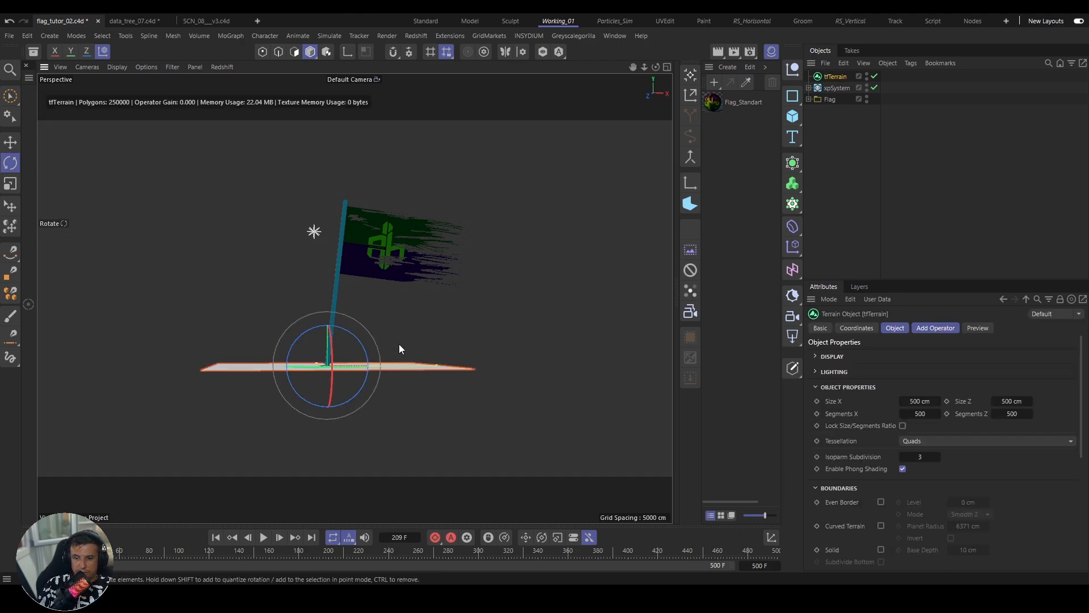
{"action": "key", "text": "F2"}
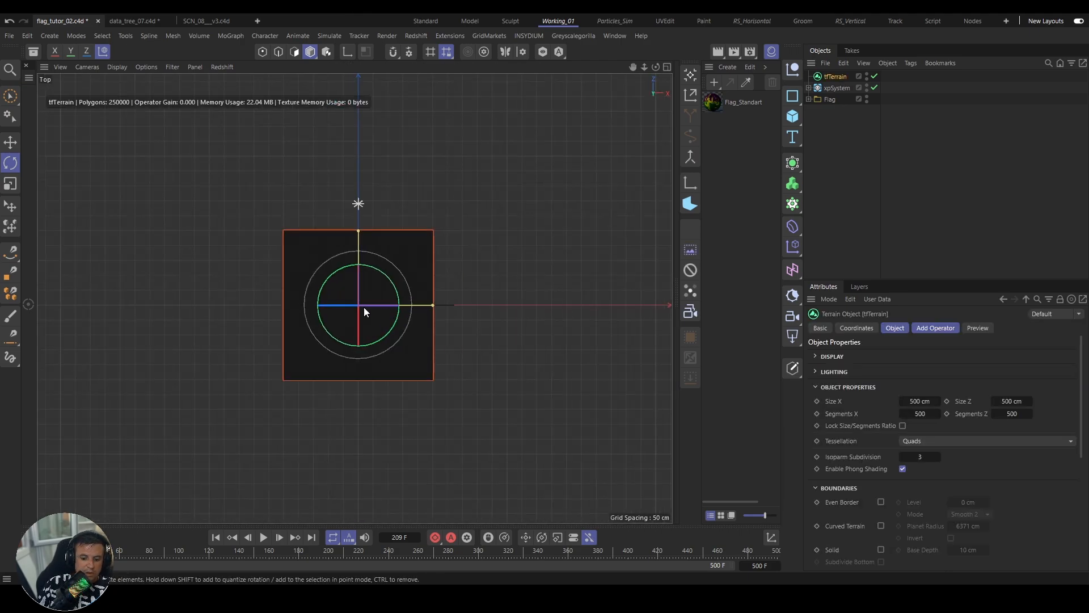
{"action": "key", "text": "t"}
{"action": "left_click_drag", "start_coordinate": [476, 408], "coordinate": [631, 417]}
{"action": "middle_click", "coordinate": [375, 336]}
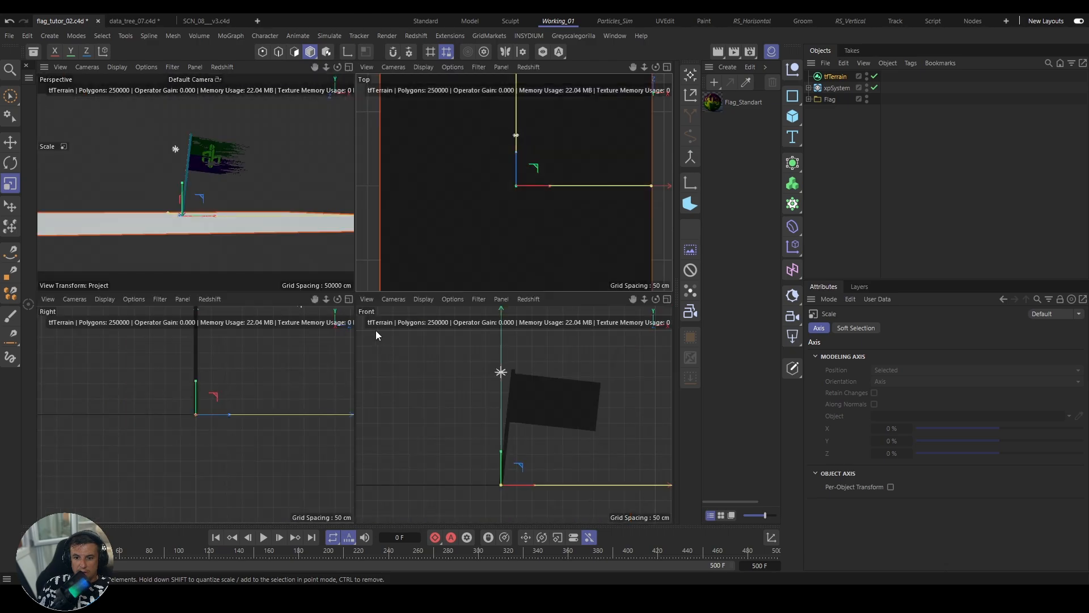
{"action": "middle_click", "coordinate": [295, 278]}
{"action": "mouse_move", "coordinate": [379, 357]}
{"action": "left_mouse_down", "text": "alt"}
{"action": "mouse_move", "coordinate": [387, 386]}
{"action": "mouse_move", "coordinate": [374, 372]}
{"action": "left_mouse_up", "text": "alt"}
{"action": "scroll", "coordinate": [372, 369], "scroll_direction": "down", "scroll_amount": 4}
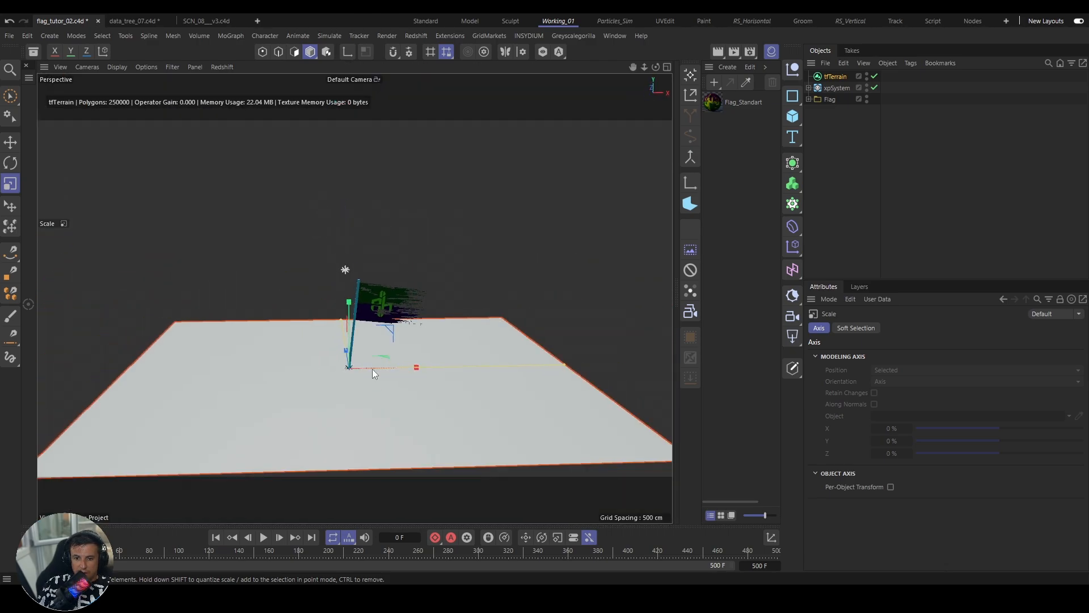
Step: Add a new tfGrid operator to tfTerrain and raise its centre point into a mound about 149 cm high
{"action": "left_click", "coordinate": [830, 78]}
{"action": "left_click", "coordinate": [936, 330]}
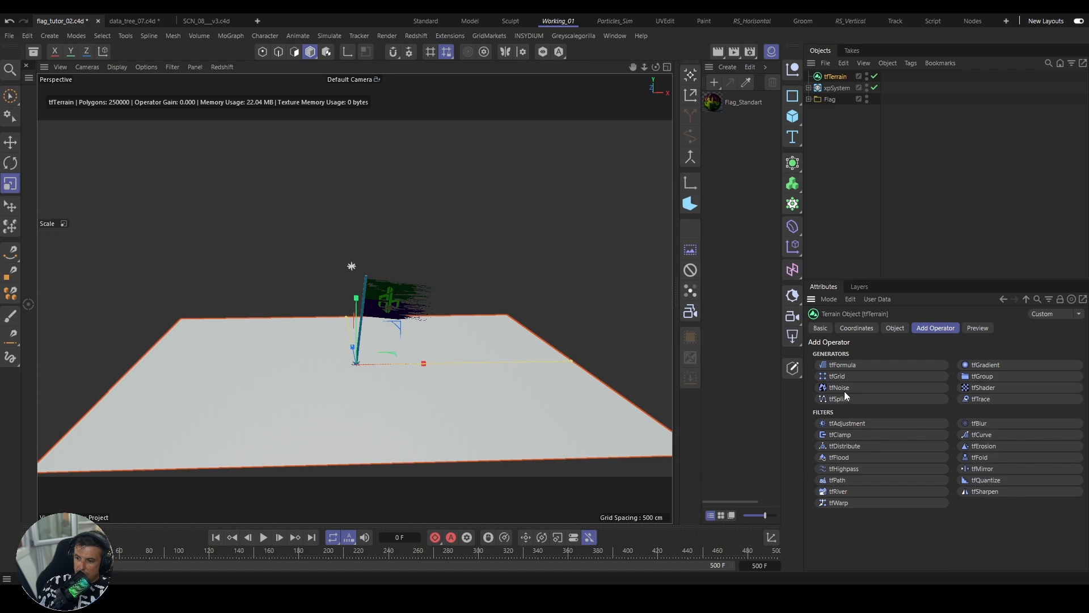
{"action": "left_click", "coordinate": [835, 378]}
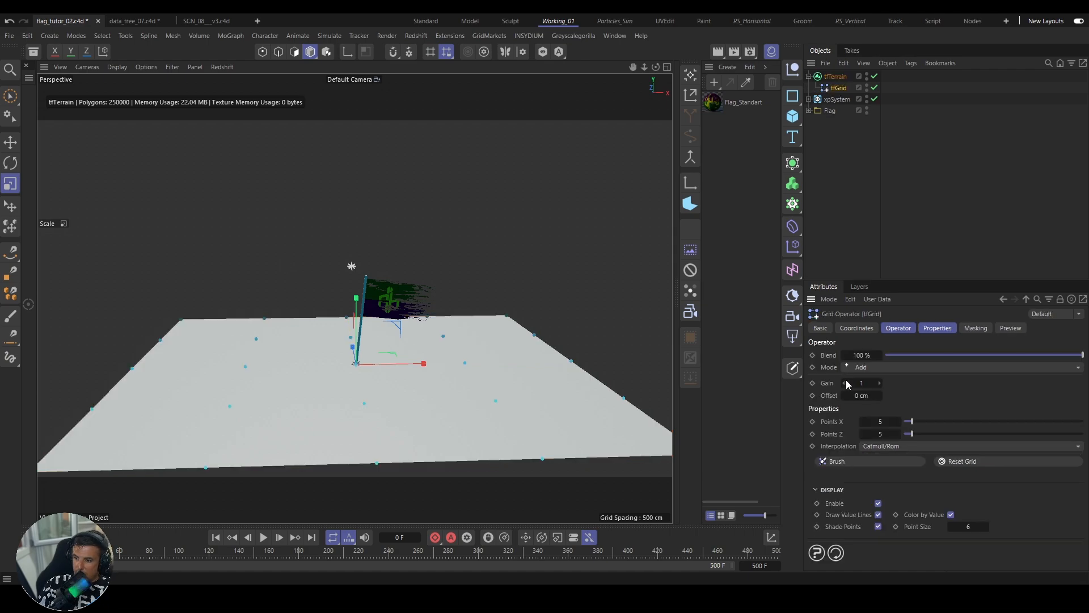
{"action": "mouse_move", "coordinate": [407, 383]}
{"action": "left_mouse_down", "text": "alt"}
{"action": "mouse_move", "coordinate": [383, 418]}
{"action": "mouse_move", "coordinate": [377, 384]}
{"action": "mouse_move", "coordinate": [424, 326]}
{"action": "mouse_move", "coordinate": [441, 352]}
{"action": "mouse_move", "coordinate": [381, 328]}
{"action": "mouse_move", "coordinate": [399, 320]}
{"action": "mouse_move", "coordinate": [396, 300]}
{"action": "left_mouse_up", "text": "alt"}
Step: Disable the built-in lighting in tfTerrain's object properties
{"action": "left_click", "coordinate": [834, 76]}
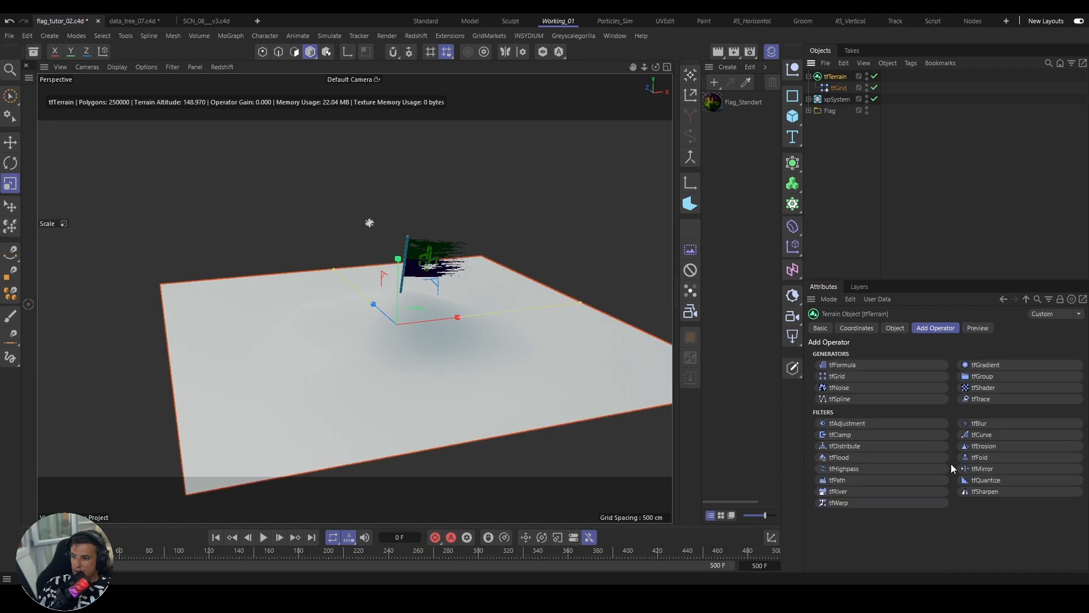
{"action": "left_click", "coordinate": [895, 329]}
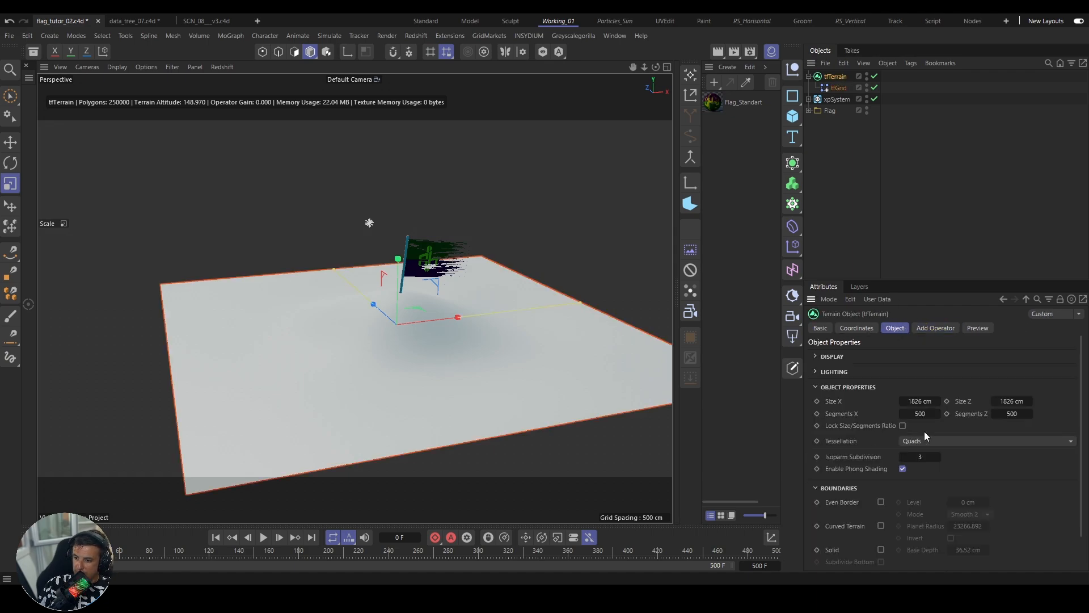
{"action": "left_click", "coordinate": [832, 356]}
{"action": "scroll", "coordinate": [876, 468], "scroll_direction": "down", "scroll_amount": 4}
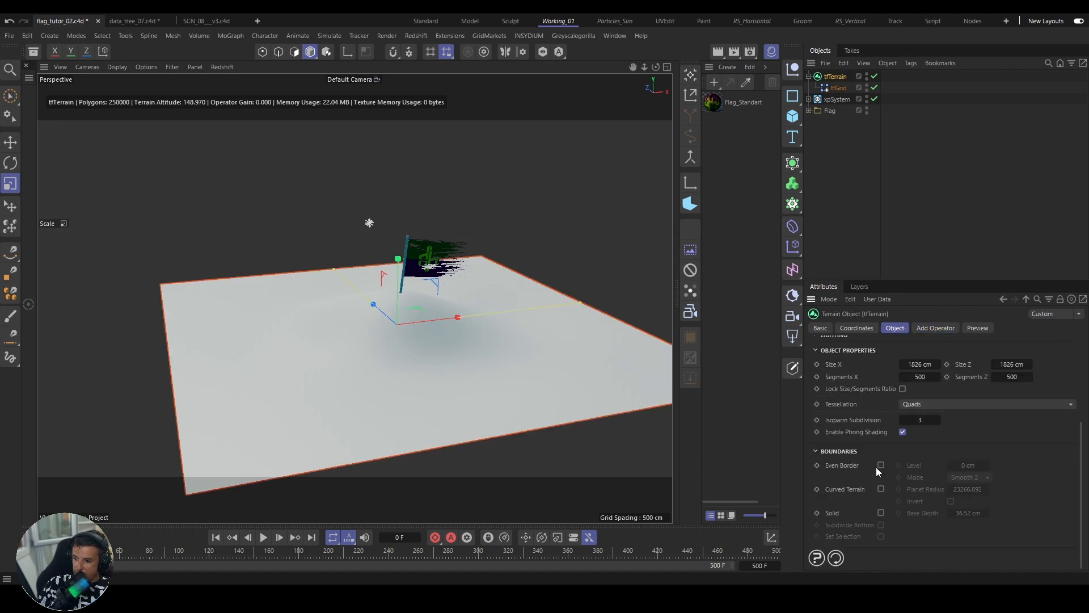
{"action": "scroll", "coordinate": [826, 424], "scroll_direction": "up", "scroll_amount": 5}
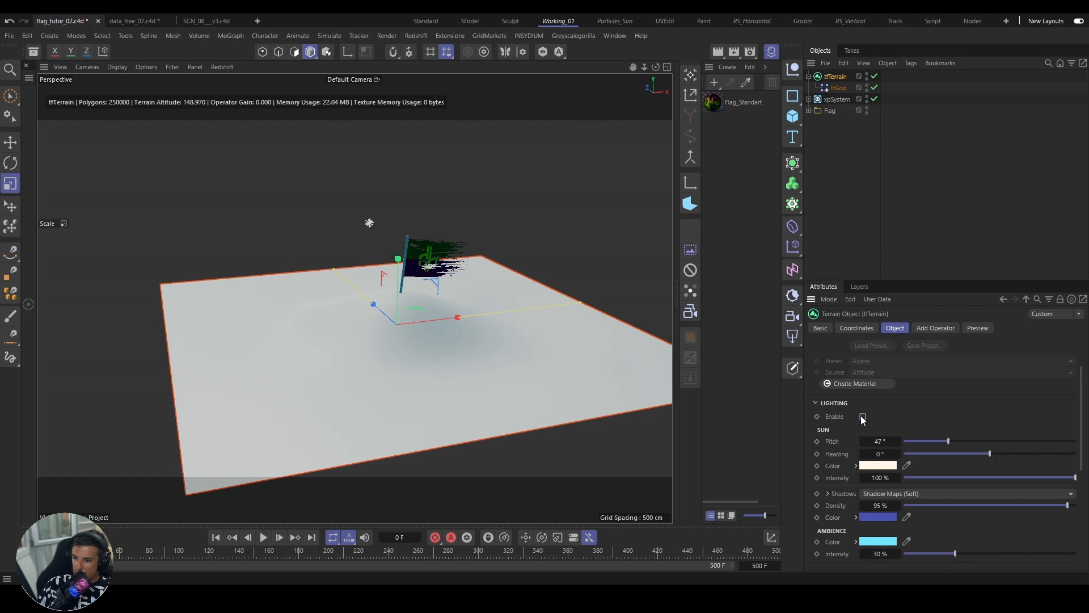
{"action": "left_click", "coordinate": [862, 416]}
Step: Lower the centre point of the tfGrid operator to soften the mound beneath the flagpole
{"action": "left_click_drag", "start_coordinate": [451, 330], "coordinate": [396, 329], "text": "alt"}
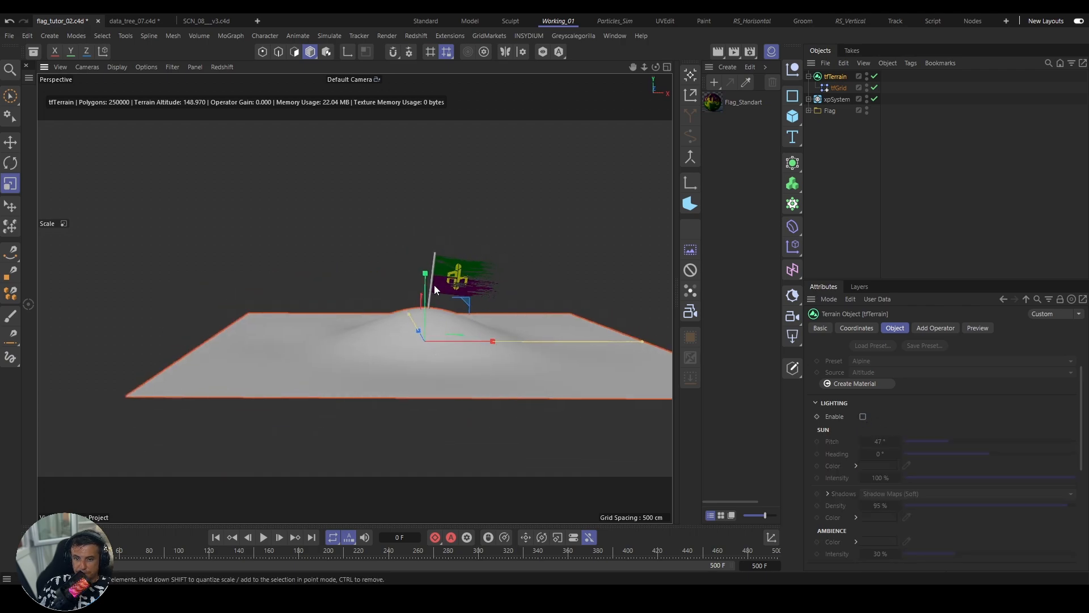
{"action": "left_click", "coordinate": [838, 88]}
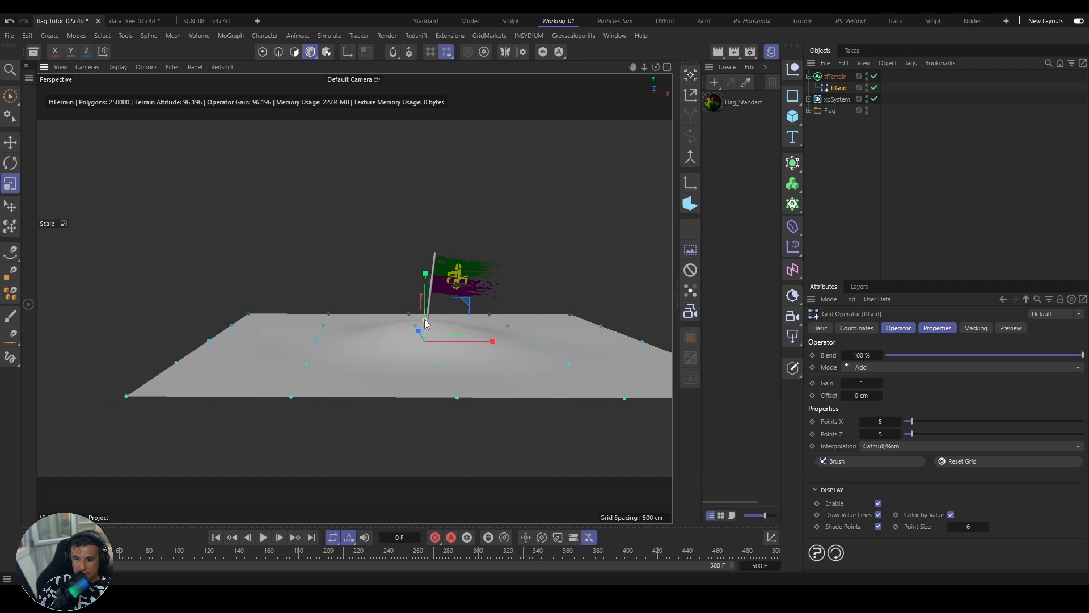
{"action": "left_click_drag", "start_coordinate": [425, 322], "coordinate": [430, 330]}
Step: Pull down the tfGrid points along the terrain's left edge, including both of its corners
{"action": "left_click_drag", "start_coordinate": [462, 369], "coordinate": [231, 460], "text": "alt"}
{"action": "left_click_drag", "start_coordinate": [226, 369], "coordinate": [227, 412]}
{"action": "left_click_drag", "start_coordinate": [219, 346], "coordinate": [213, 389]}
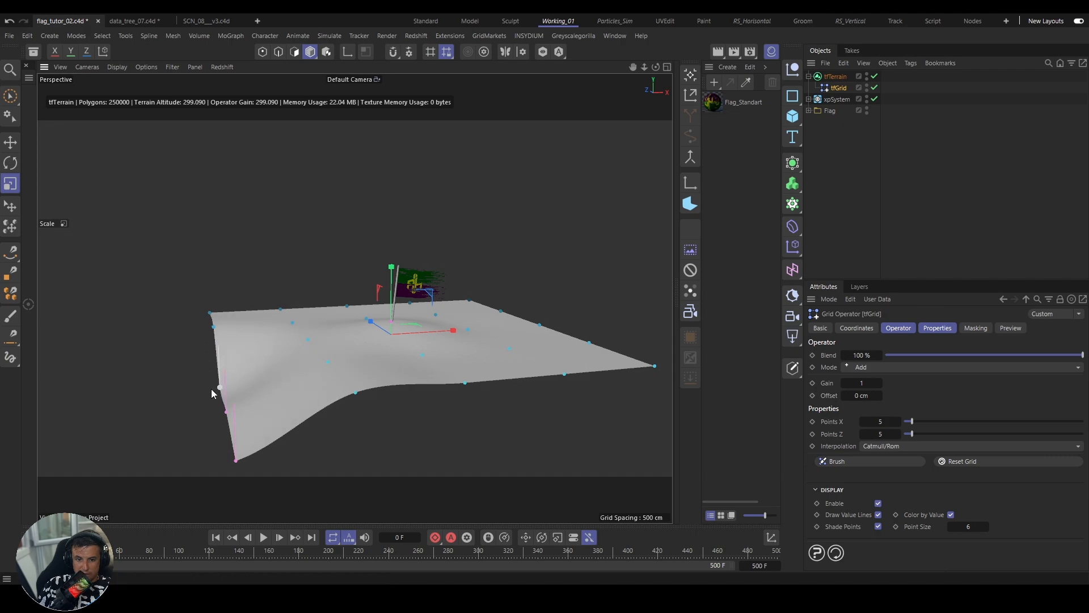
{"action": "left_click_drag", "start_coordinate": [214, 328], "coordinate": [215, 359]}
{"action": "left_click_drag", "start_coordinate": [209, 305], "coordinate": [209, 321]}
Step: Lower the tfGrid points along the terrain's back and right edges so the ground slopes away from the flag
{"action": "left_click_drag", "start_coordinate": [281, 309], "coordinate": [281, 323]}
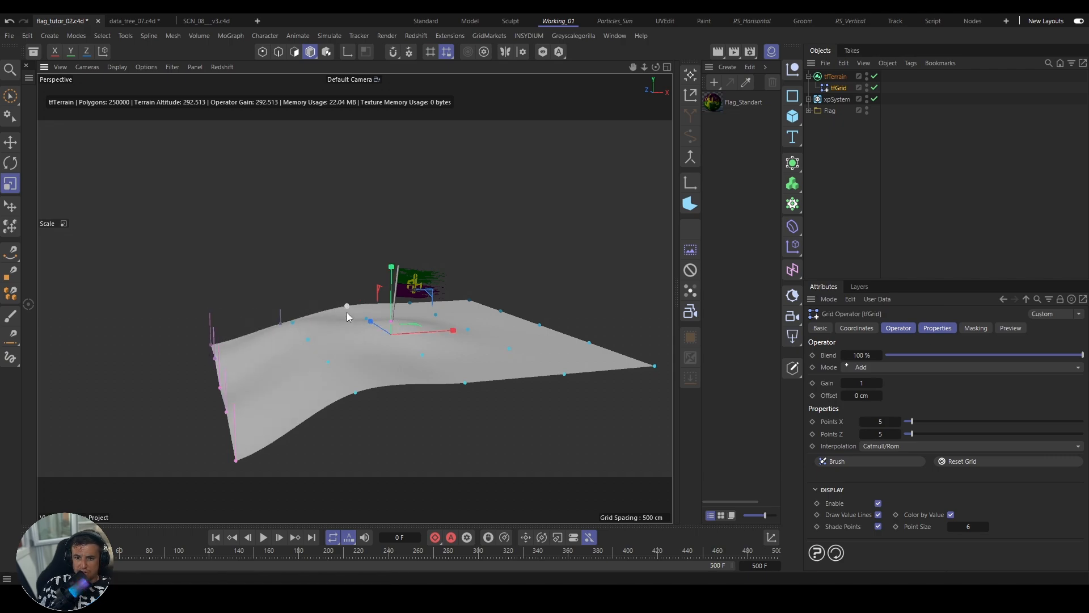
{"action": "left_click_drag", "start_coordinate": [347, 307], "coordinate": [346, 328]}
{"action": "left_click_drag", "start_coordinate": [416, 307], "coordinate": [414, 332]}
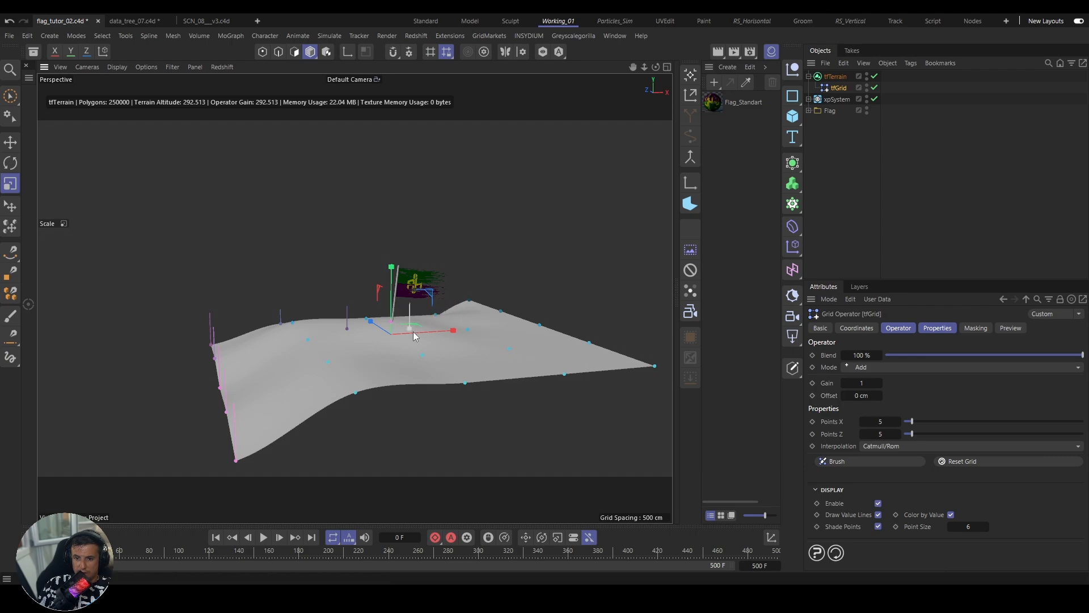
{"action": "left_click_drag", "start_coordinate": [471, 300], "coordinate": [588, 363]}
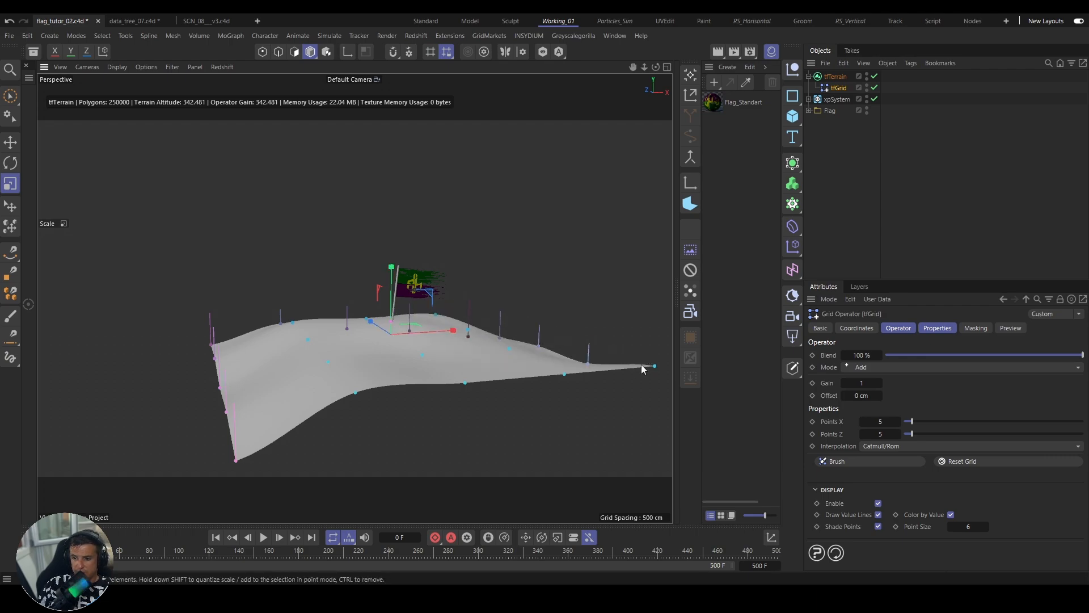
Step: Lower the near-right corner and the remaining tfGrid points along the terrain's front edge
{"action": "left_click_drag", "start_coordinate": [654, 367], "coordinate": [645, 409]}
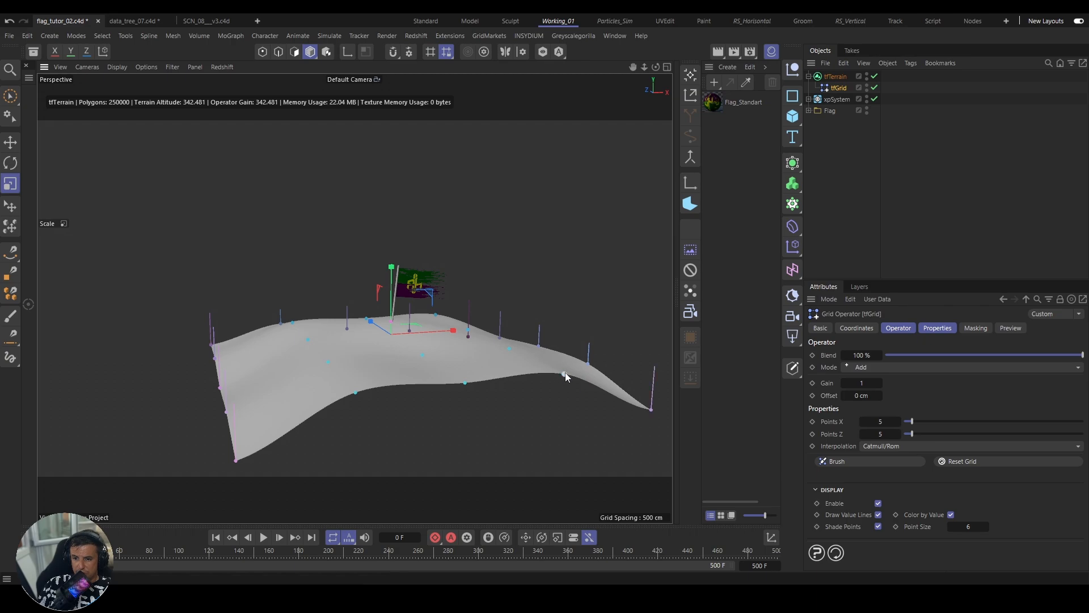
{"action": "left_click_drag", "start_coordinate": [564, 373], "coordinate": [550, 400]}
{"action": "left_click_drag", "start_coordinate": [464, 383], "coordinate": [464, 418]}
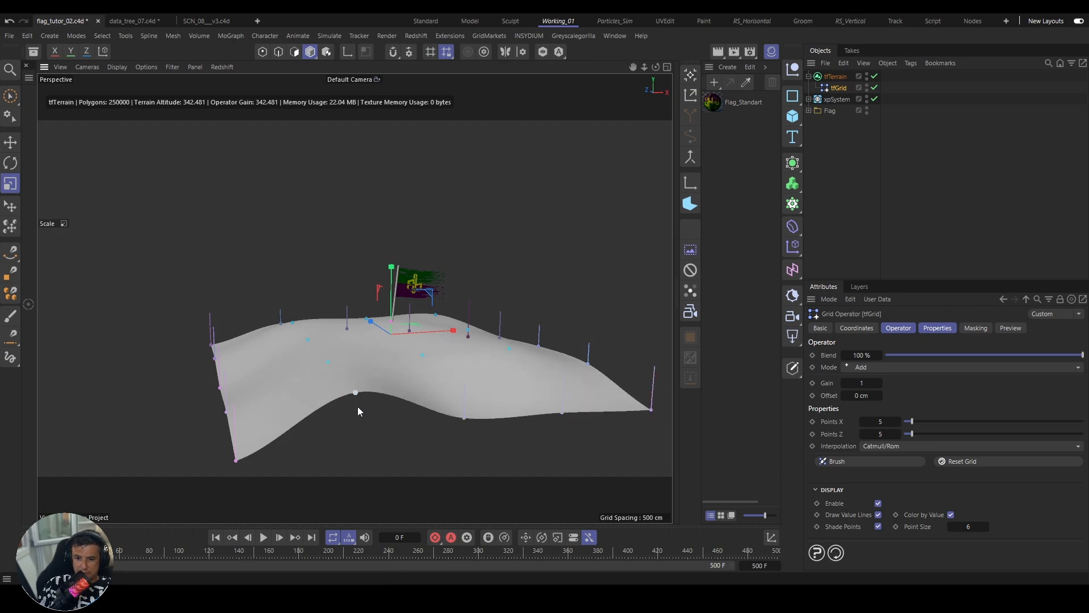
{"action": "left_click_drag", "start_coordinate": [356, 392], "coordinate": [356, 415]}
Step: Lower the inner tfGrid points around the centre so the mound stands out more steeply under the flagpole
{"action": "left_click_drag", "start_coordinate": [426, 377], "coordinate": [362, 351], "text": "alt"}
{"action": "left_click_drag", "start_coordinate": [495, 335], "coordinate": [531, 372]}
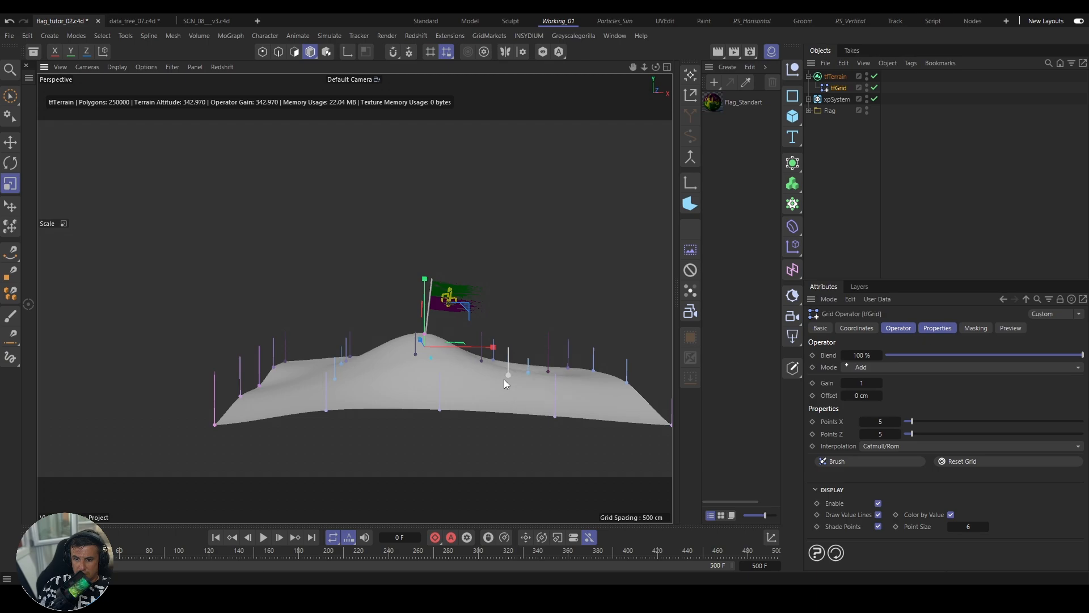
{"action": "left_click", "coordinate": [483, 361]}
{"action": "left_click_drag", "start_coordinate": [429, 358], "coordinate": [427, 373]}
Step: Add a Redshift camera from the current view and set its focal length to 150 mm
{"action": "left_click_drag", "start_coordinate": [401, 334], "coordinate": [379, 345], "text": "alt"}
{"action": "left_click", "coordinate": [790, 318]}
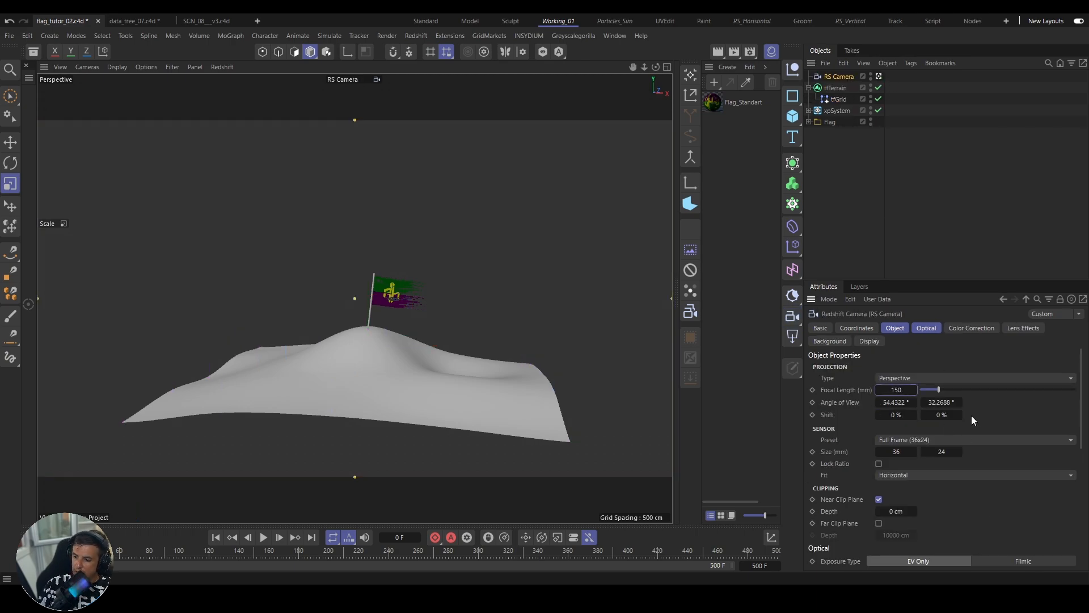
{"action": "key", "text": "Return"}
Step: Frame the Flag object through the RS Camera so the flag and the top of the mound fill the shot
{"action": "middle_click_drag", "start_coordinate": [513, 435], "coordinate": [269, 409], "text": "alt"}
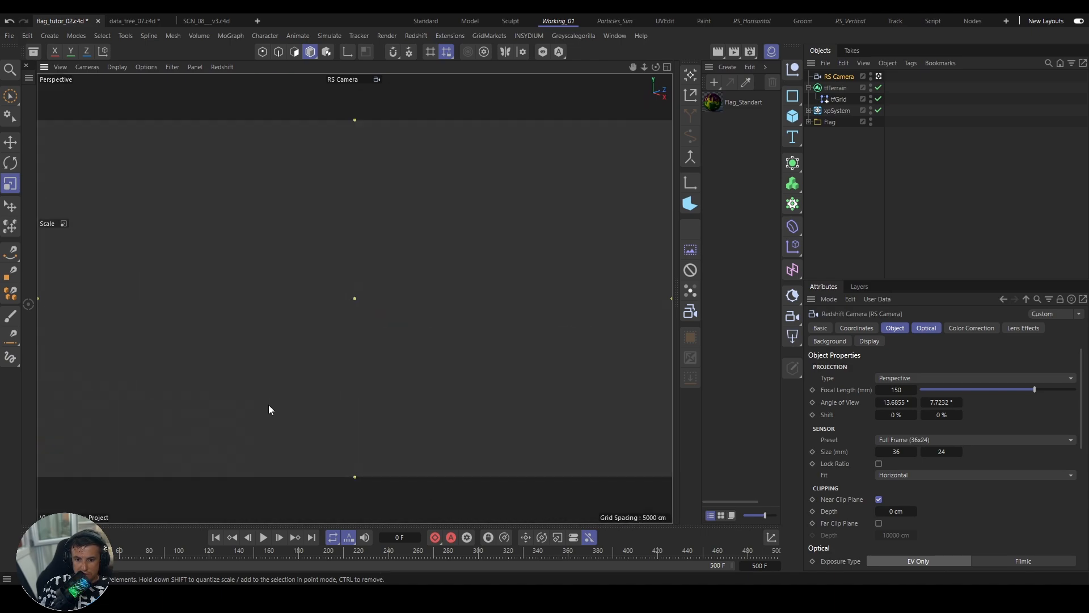
{"action": "left_click", "coordinate": [832, 123]}
{"action": "key", "text": "s"}
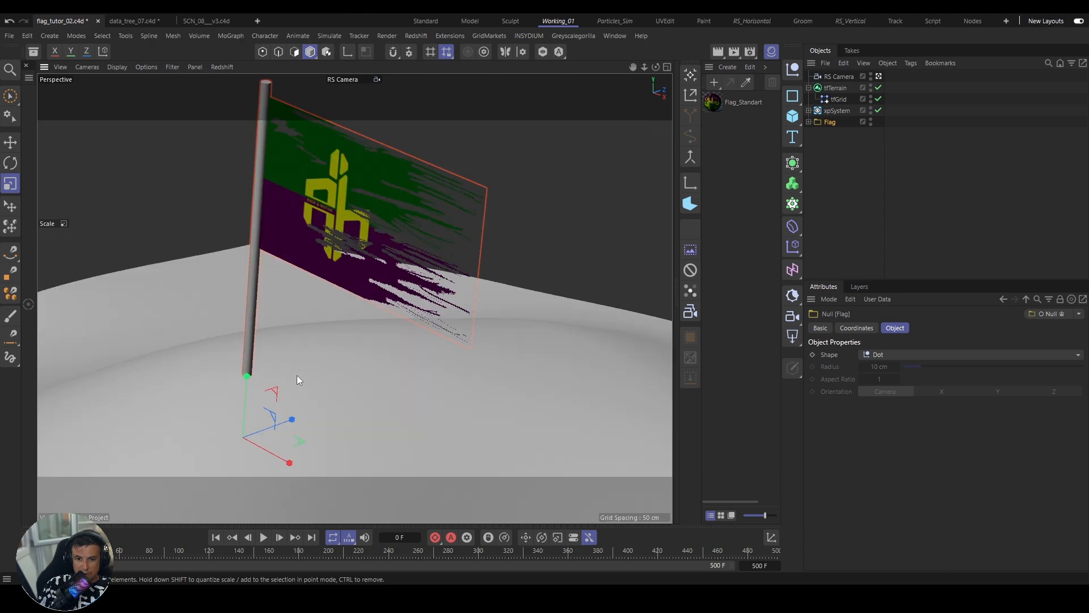
{"action": "middle_click_drag", "start_coordinate": [297, 334], "coordinate": [318, 332], "text": "alt"}
{"action": "left_click_drag", "start_coordinate": [262, 392], "coordinate": [310, 385], "text": "alt"}
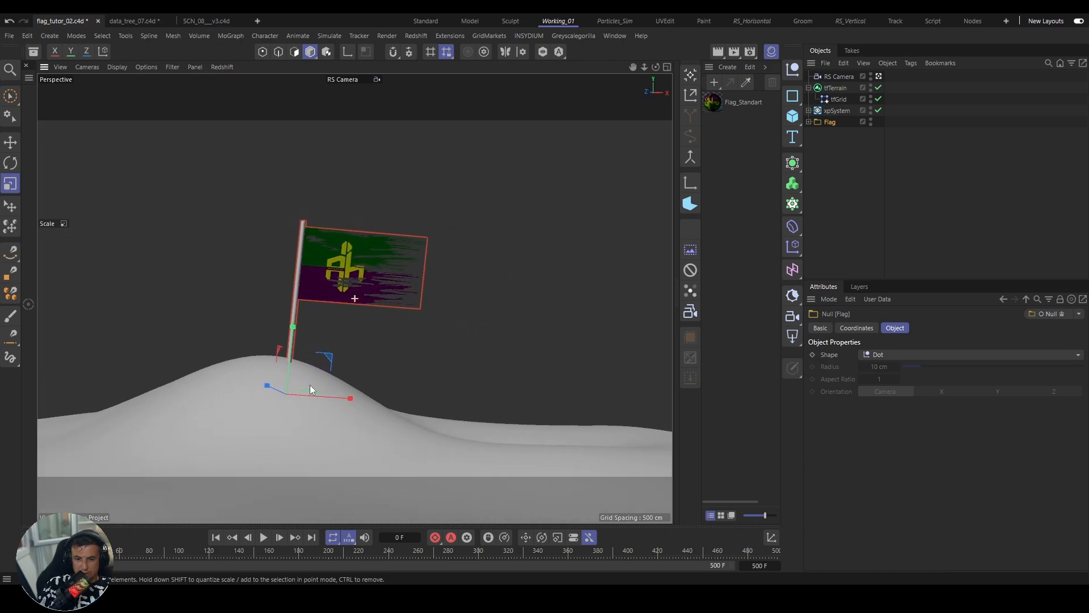
Step: Move tfTerrain slightly along X and lower it to fit the mound's peak to the flagpole's base
{"action": "left_click", "coordinate": [809, 88]}
{"action": "left_click", "coordinate": [838, 88]}
{"action": "key", "text": "e"}
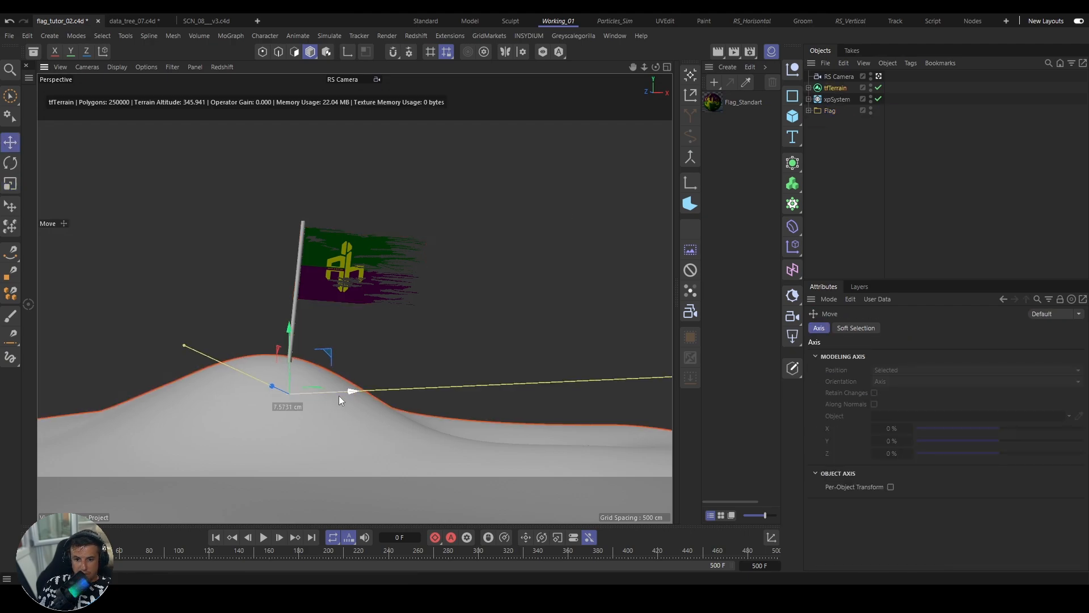
{"action": "left_click_drag", "start_coordinate": [339, 396], "coordinate": [353, 401]}
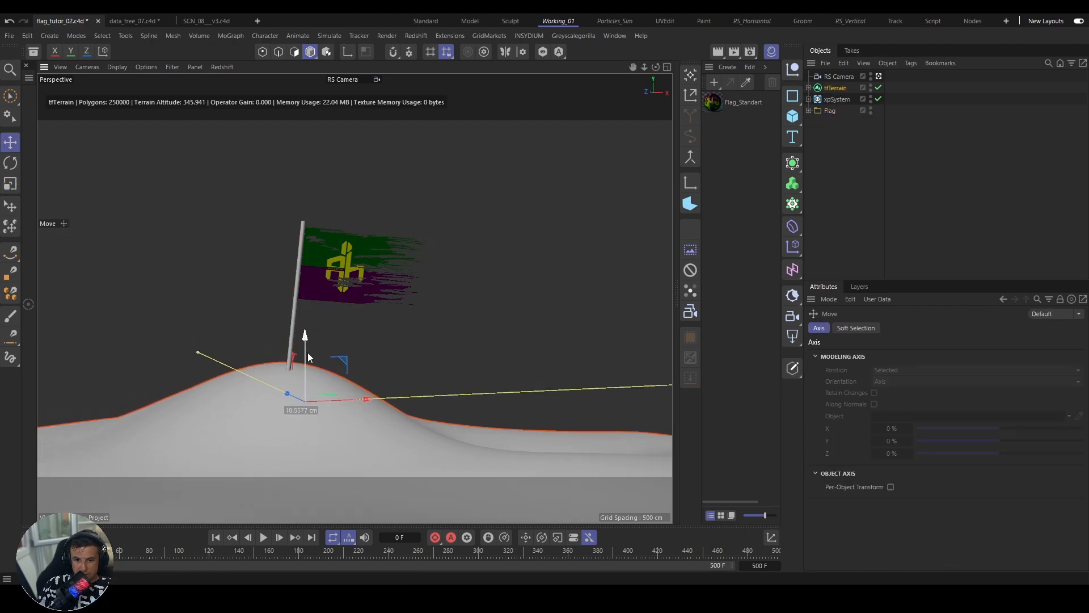
{"action": "mouse_move", "coordinate": [308, 357]}
{"action": "left_mouse_down"}
{"action": "mouse_move", "coordinate": [305, 391]}
{"action": "mouse_move", "coordinate": [306, 365]}
{"action": "left_mouse_up"}
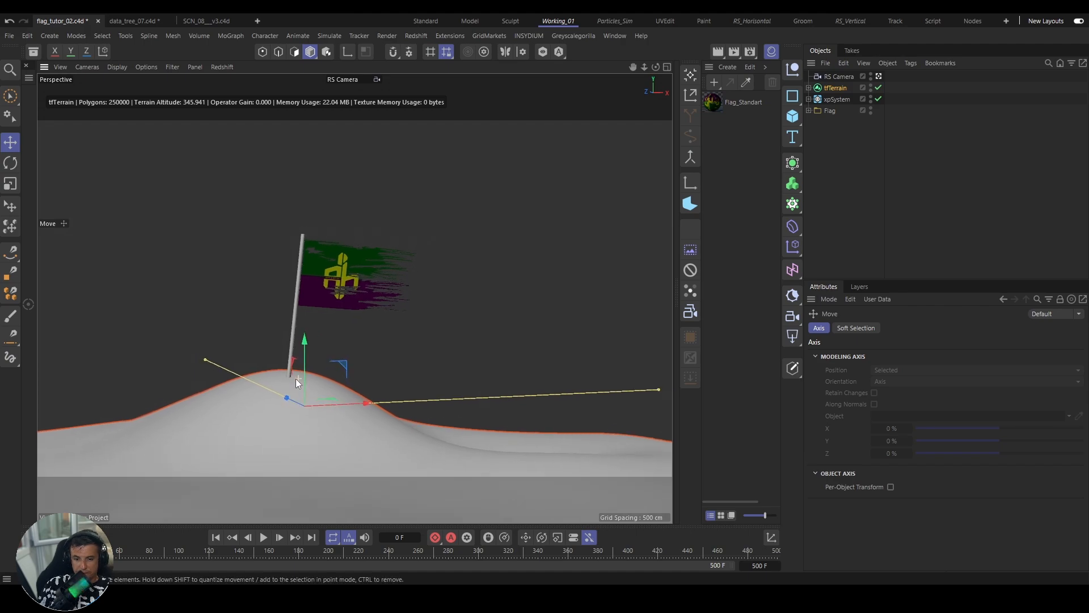
Step: Switch from the RS Camera back to the default camera and deselect the terrain
{"action": "left_click", "coordinate": [879, 76]}
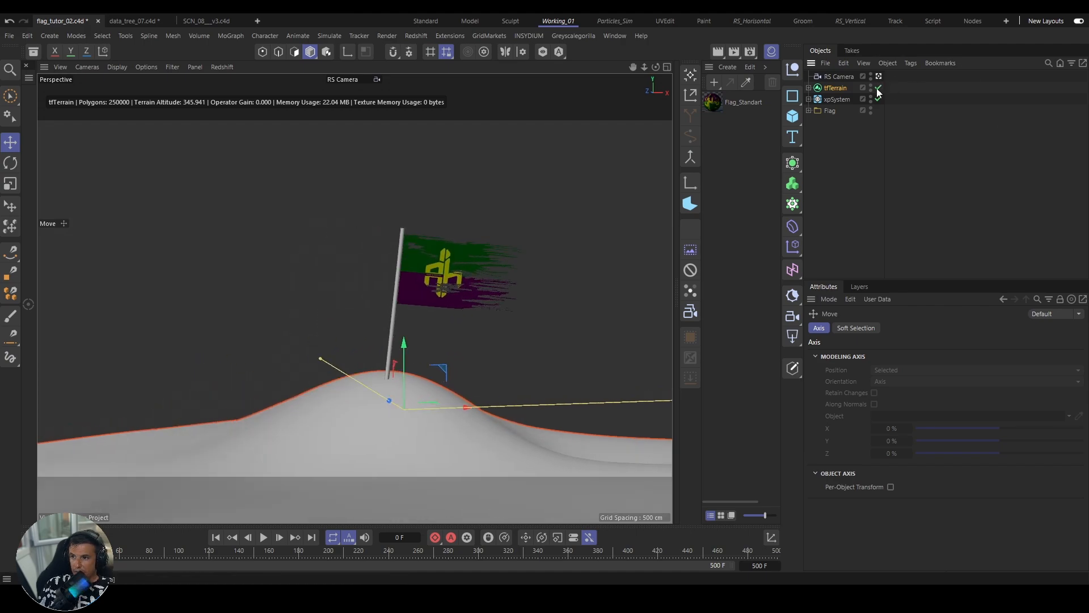
{"action": "left_click_drag", "start_coordinate": [499, 373], "coordinate": [384, 355], "text": "alt"}
{"action": "left_click", "coordinate": [849, 187]}
{"action": "scroll", "coordinate": [399, 380], "scroll_direction": "up", "scroll_amount": 2}
{"action": "scroll", "coordinate": [384, 355], "scroll_direction": "up", "scroll_amount": 3}
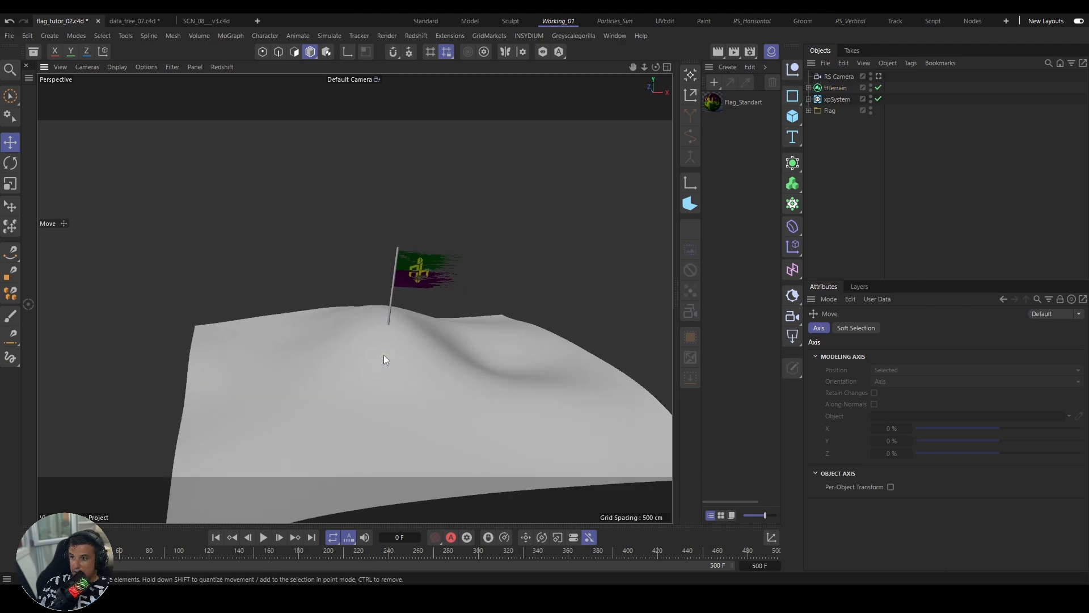
Step: Add a tfNoise operator to tfTerrain
{"action": "left_click", "coordinate": [809, 88]}
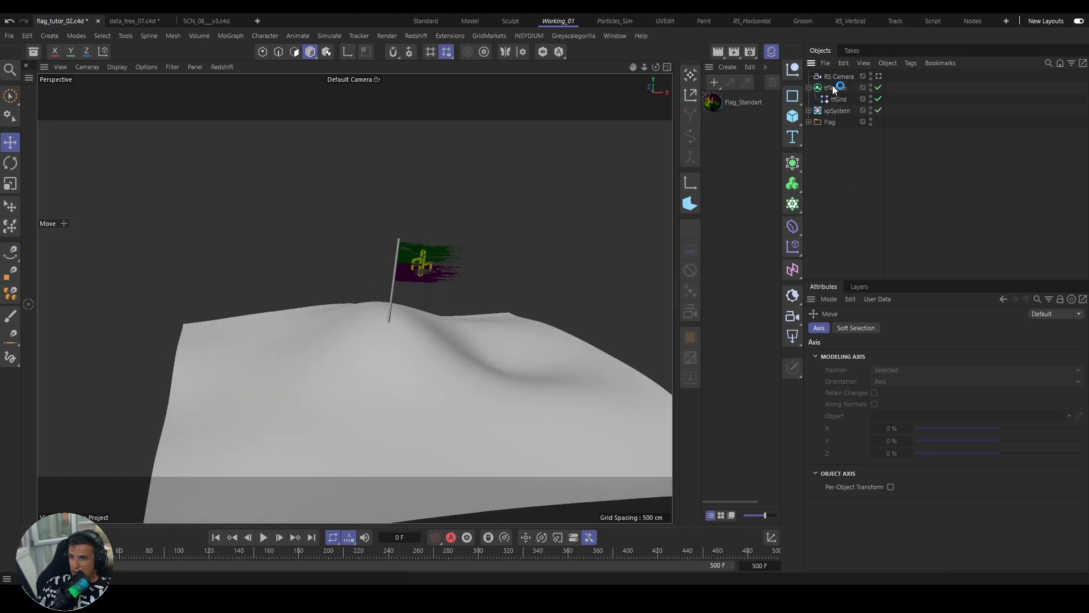
{"action": "left_click", "coordinate": [834, 89]}
{"action": "left_click", "coordinate": [935, 328]}
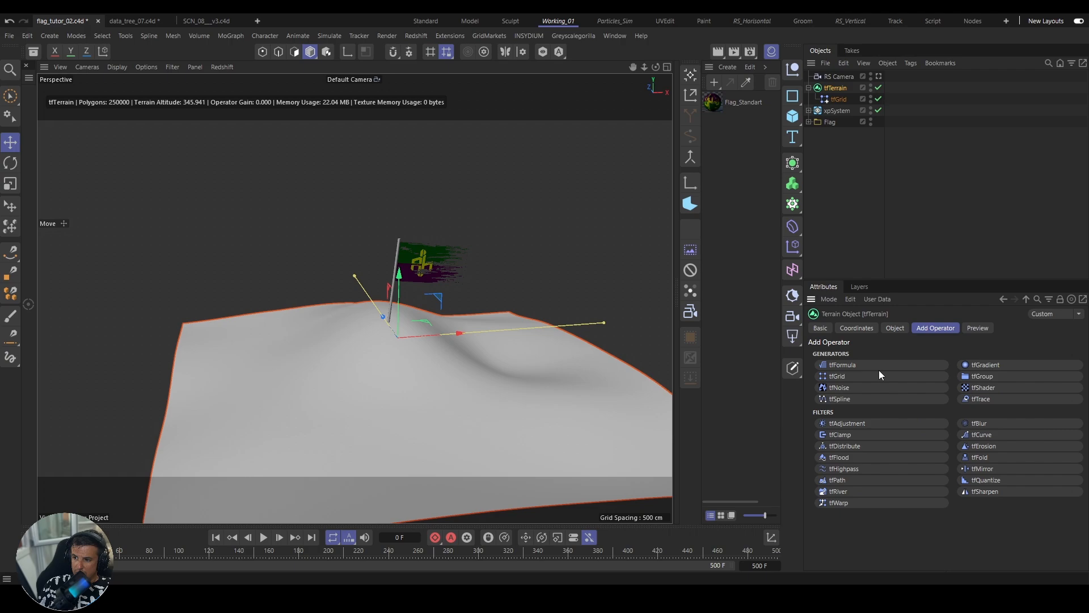
{"action": "left_click", "coordinate": [839, 387]}
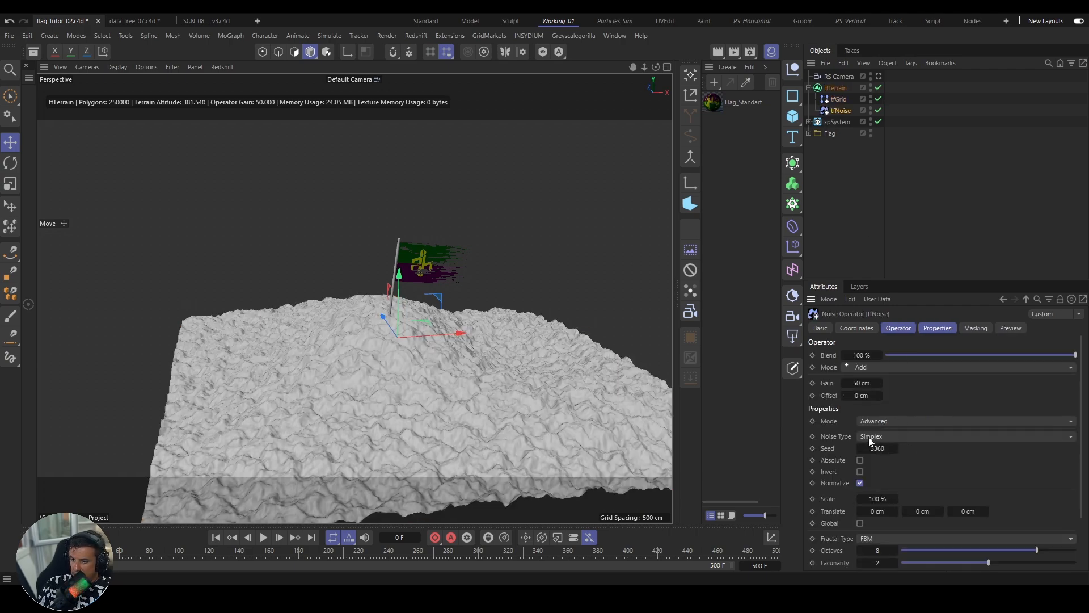
Step: Set the tfNoise operator to Maxon mode with the Stupl noise type and a scale of 537.9 %
{"action": "left_click", "coordinate": [873, 421]}
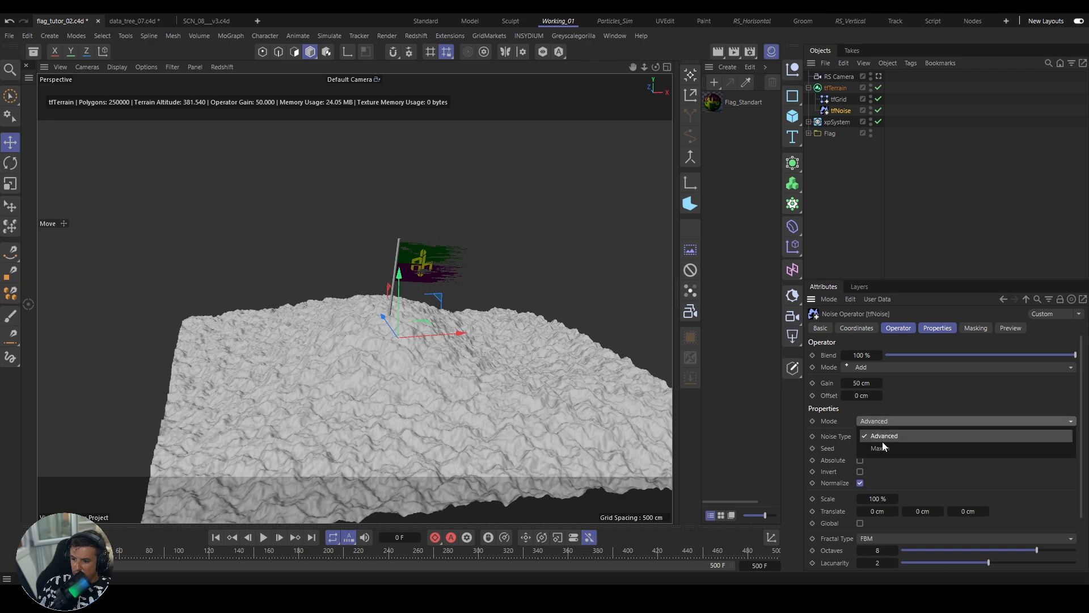
{"action": "left_click", "coordinate": [883, 448]}
{"action": "left_click", "coordinate": [879, 436]}
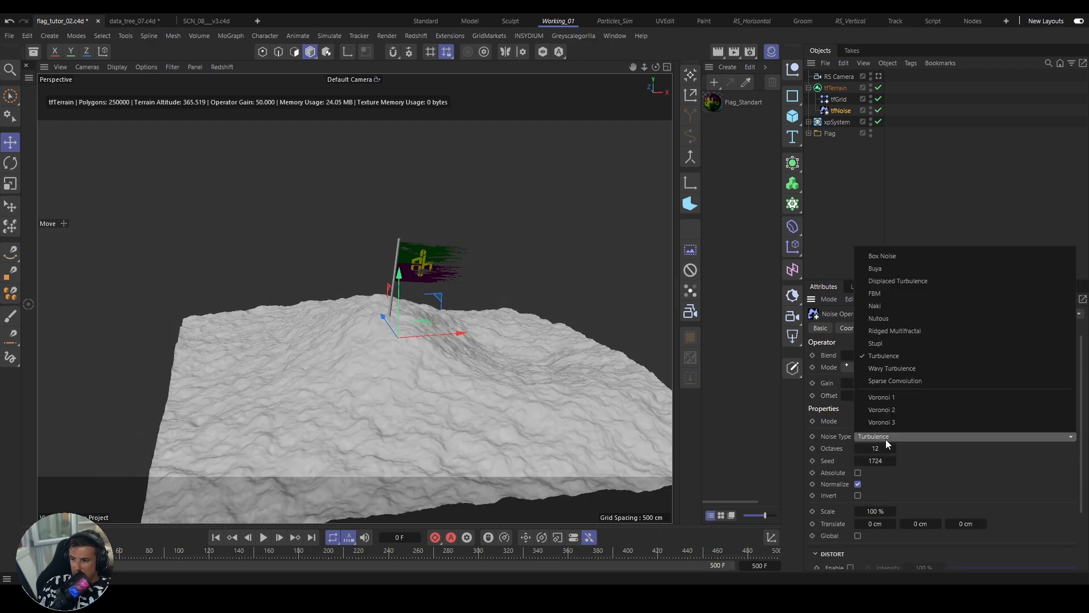
{"action": "left_click", "coordinate": [888, 343]}
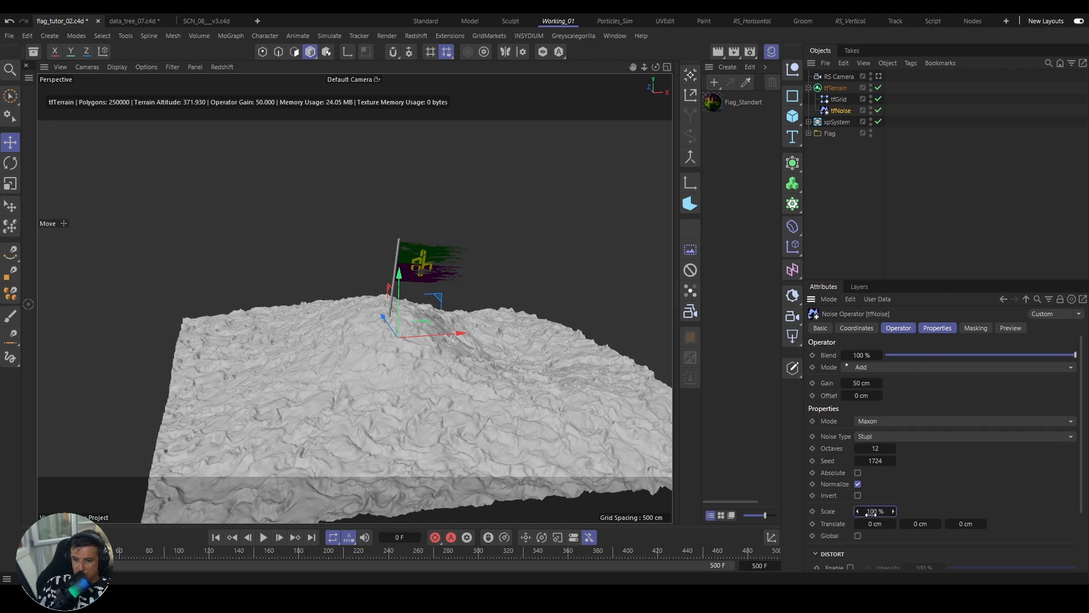
{"action": "left_click_drag", "start_coordinate": [874, 511], "coordinate": [1010, 511]}
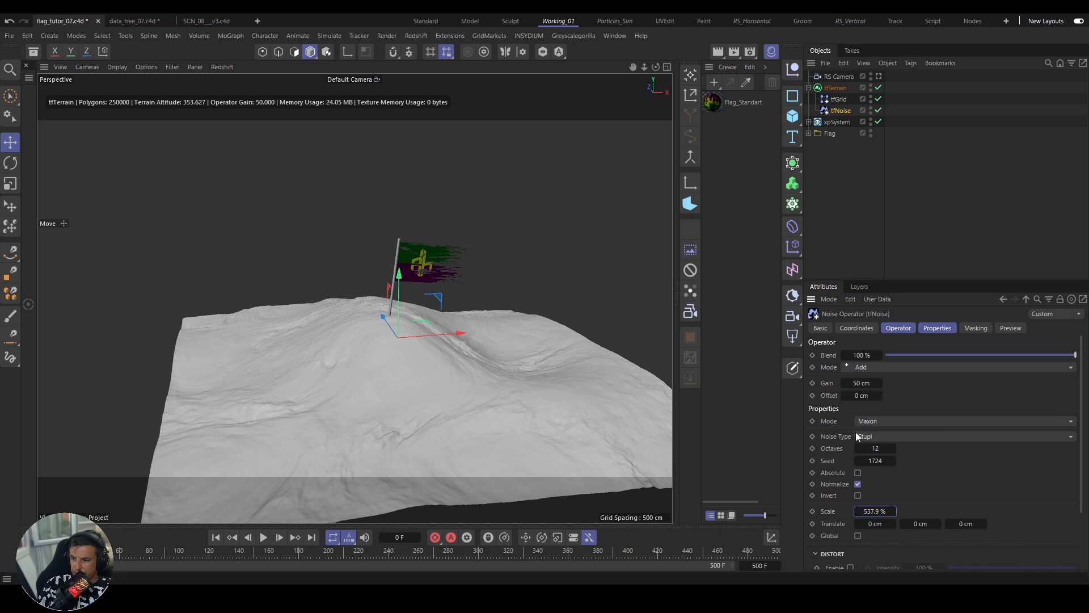
{"action": "mouse_move", "coordinate": [365, 318]}
{"action": "left_mouse_down", "text": "alt"}
{"action": "mouse_move", "coordinate": [509, 321]}
{"action": "mouse_move", "coordinate": [361, 312]}
{"action": "left_mouse_up", "text": "alt"}
Step: Raise tfTerrain's resolution to 1000 segments in both X and Z
{"action": "left_click", "coordinate": [834, 88]}
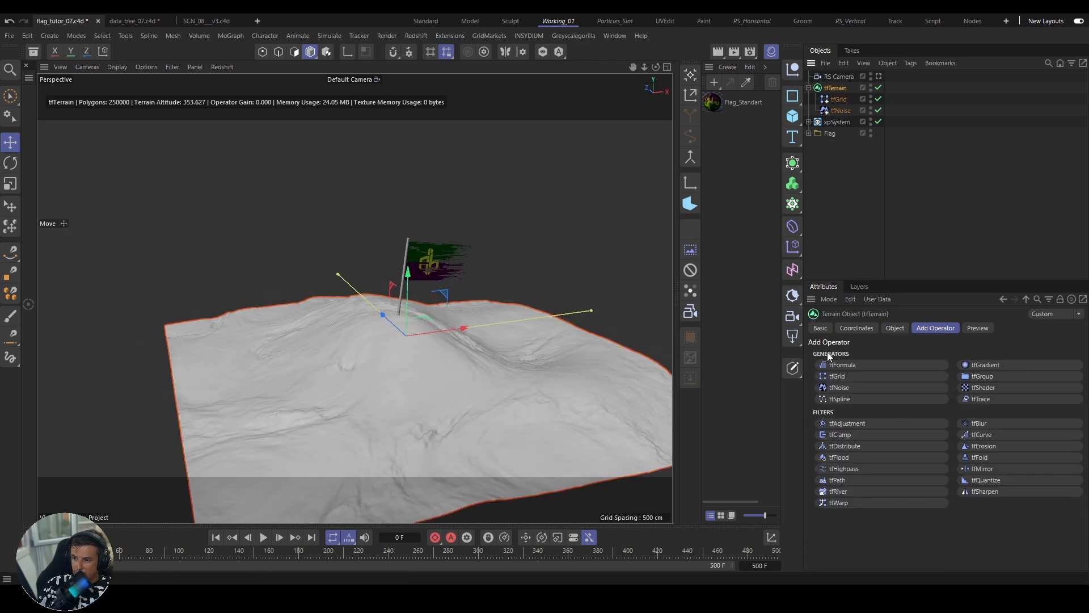
{"action": "left_click", "coordinate": [893, 328]}
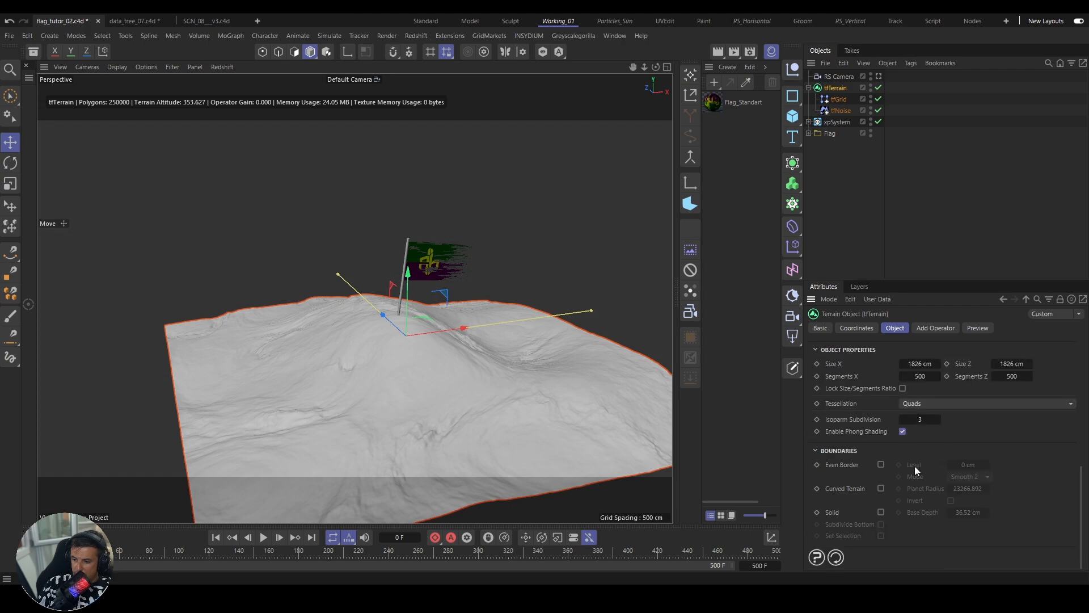
{"action": "left_click", "coordinate": [923, 378]}
{"action": "type", "text": "1000"}
{"action": "left_click", "coordinate": [1014, 377]}
{"action": "type", "text": "1000"}
{"action": "key", "text": "Return"}
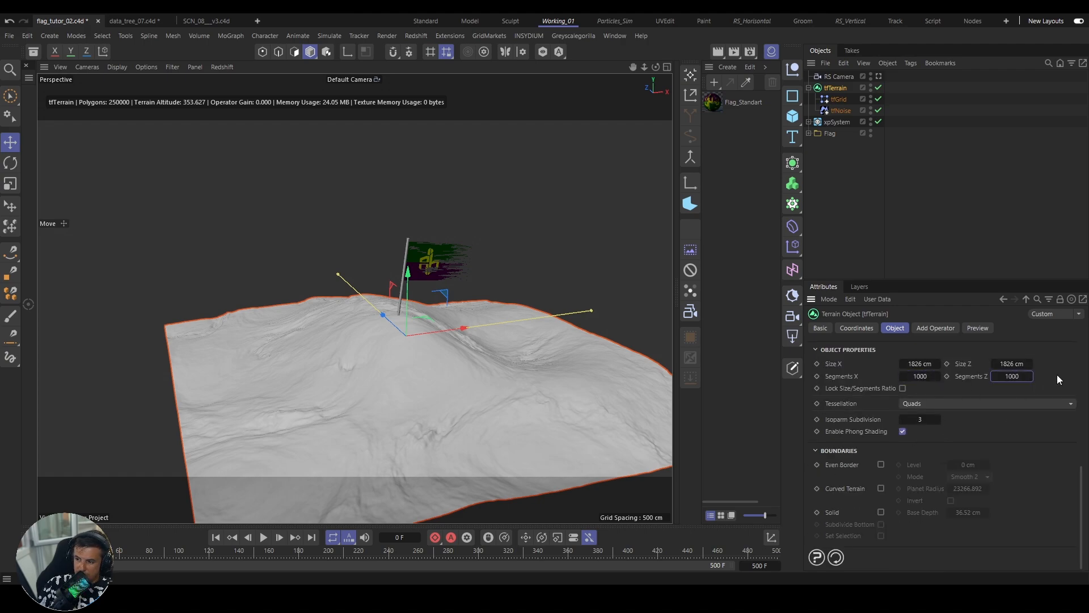
{"action": "left_click_drag", "start_coordinate": [350, 367], "coordinate": [477, 363], "text": "alt"}
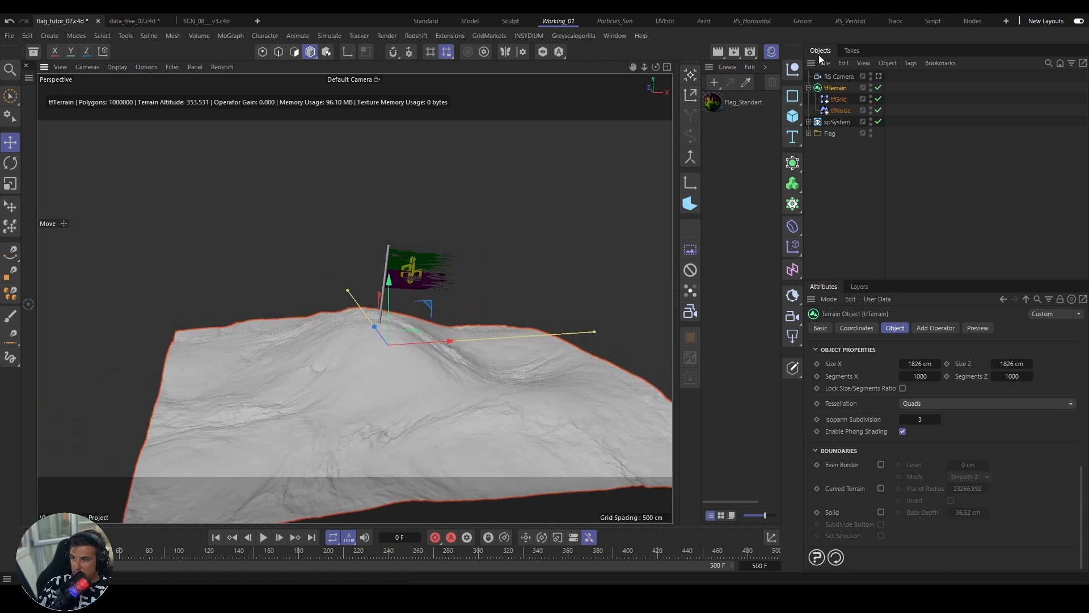
Step: Change the tfNoise operator's noise type to Wavy Turbulence
{"action": "left_click", "coordinate": [843, 110]}
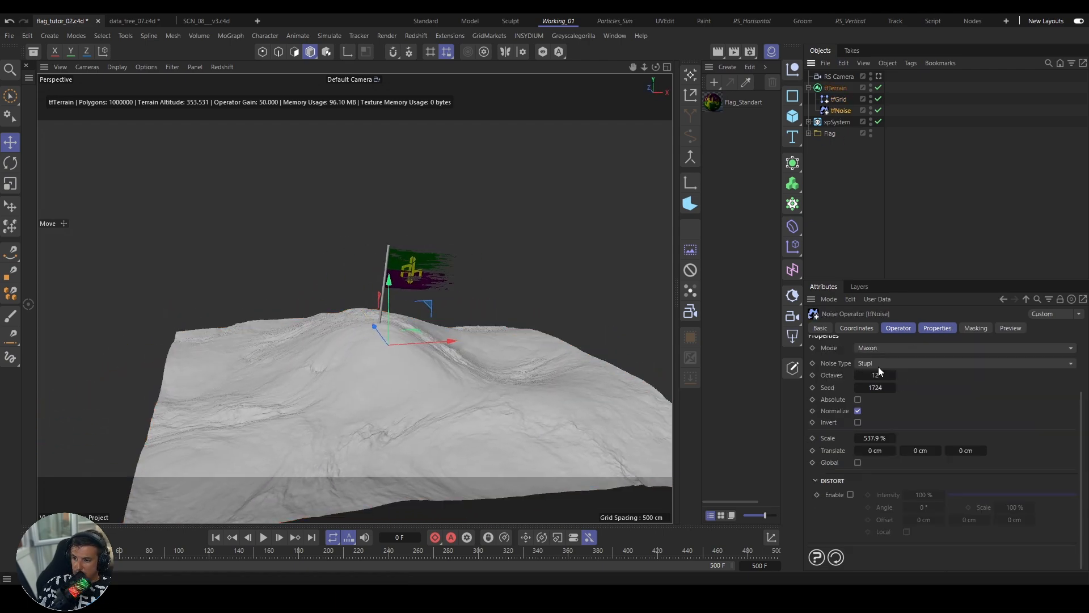
{"action": "left_click", "coordinate": [861, 364]}
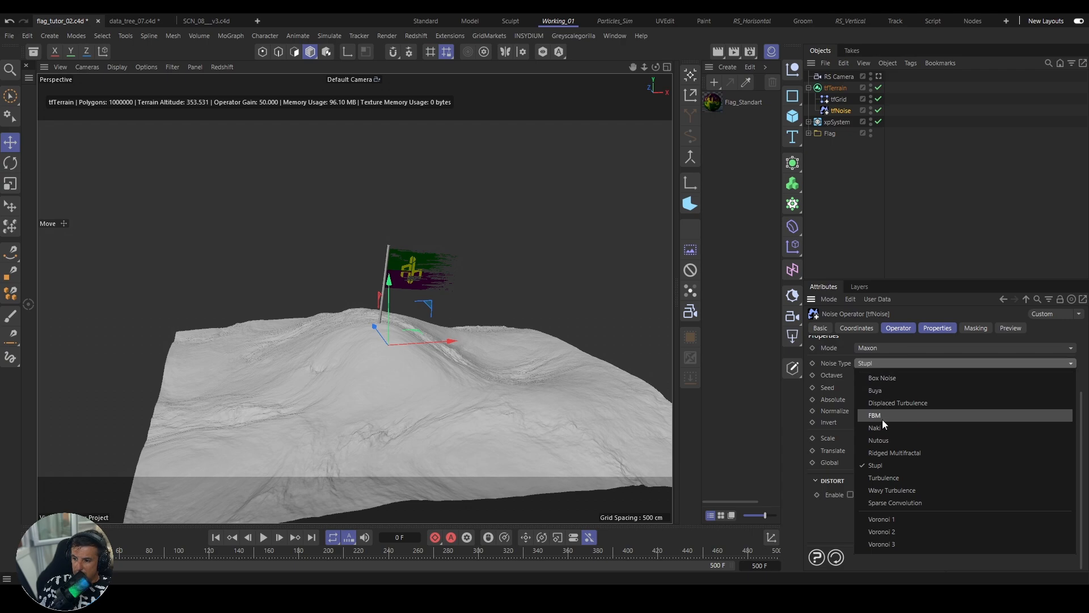
{"action": "left_click", "coordinate": [893, 492]}
{"action": "left_click_drag", "start_coordinate": [356, 352], "coordinate": [452, 383], "text": "alt"}
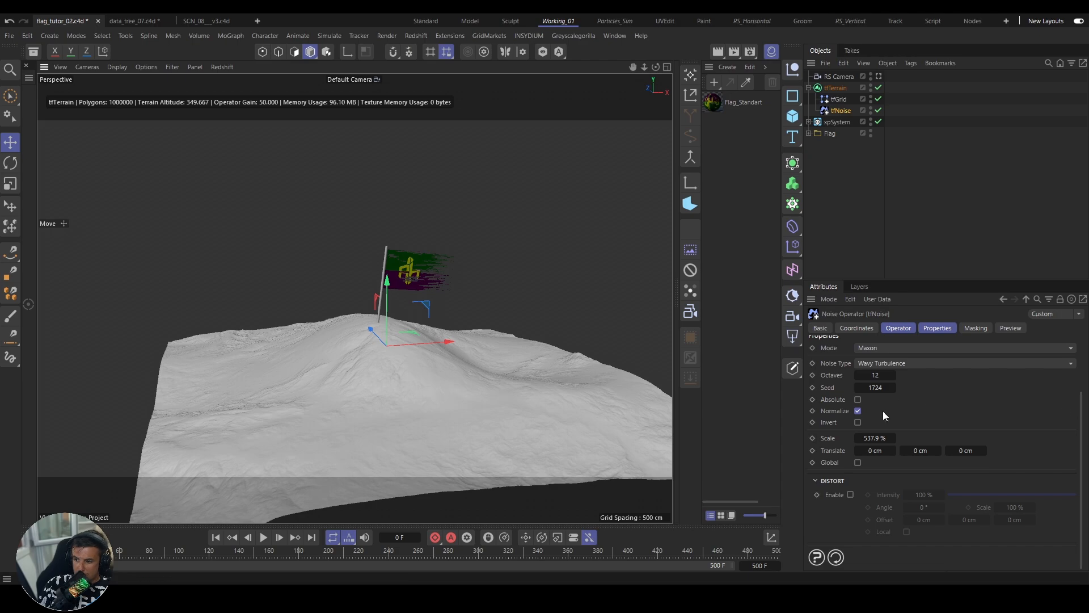
Step: Set the tfNoise scale to 543.1 % and its gain to 76.1 cm
{"action": "left_click_drag", "start_coordinate": [874, 438], "coordinate": [878, 414]}
{"action": "scroll", "coordinate": [888, 408], "scroll_direction": "up", "scroll_amount": 3}
{"action": "left_click_drag", "start_coordinate": [862, 378], "coordinate": [865, 339]}
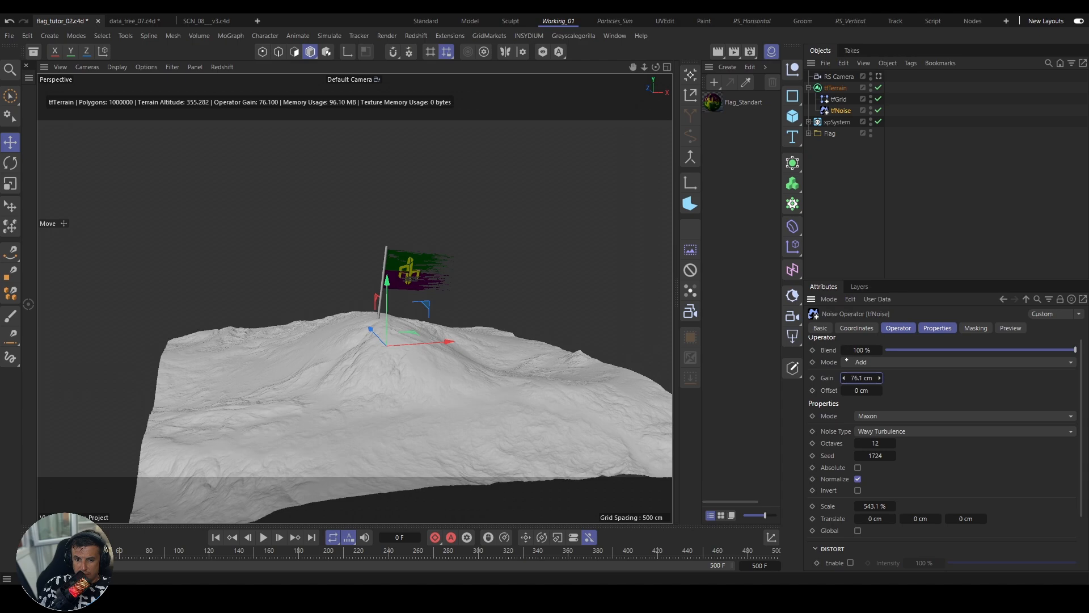
{"action": "mouse_move", "coordinate": [443, 383]}
{"action": "left_mouse_down", "text": "alt"}
{"action": "mouse_move", "coordinate": [436, 367]}
{"action": "mouse_move", "coordinate": [443, 374]}
{"action": "left_mouse_up", "text": "alt"}
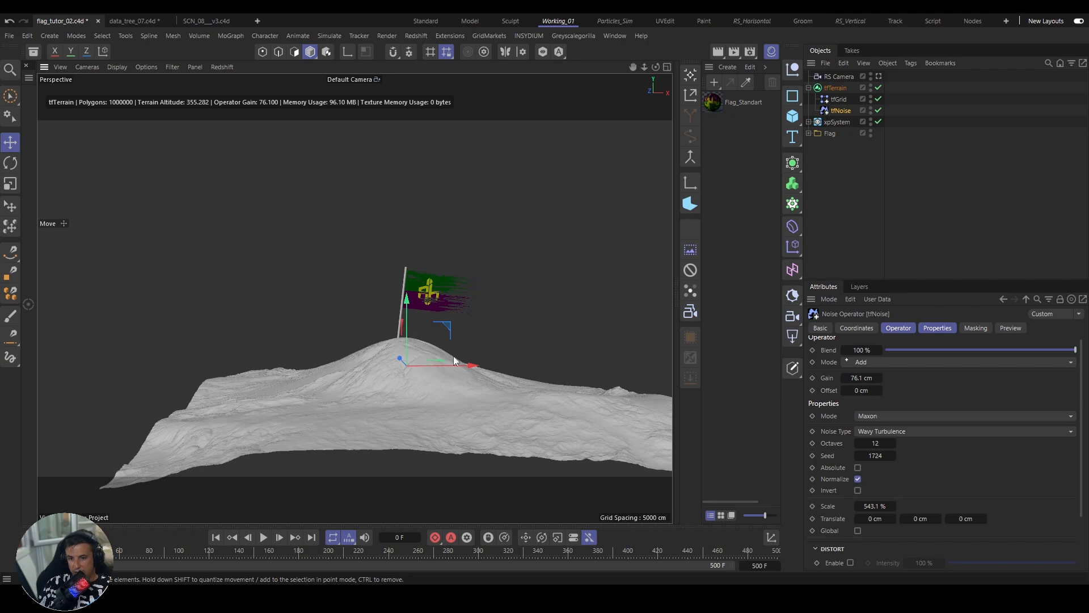
{"action": "middle_click_drag", "start_coordinate": [430, 359], "coordinate": [396, 371], "text": "alt"}
{"action": "left_click_drag", "start_coordinate": [397, 371], "coordinate": [359, 396], "text": "alt"}
{"action": "scroll", "coordinate": [356, 354], "scroll_direction": "up", "scroll_amount": 3}
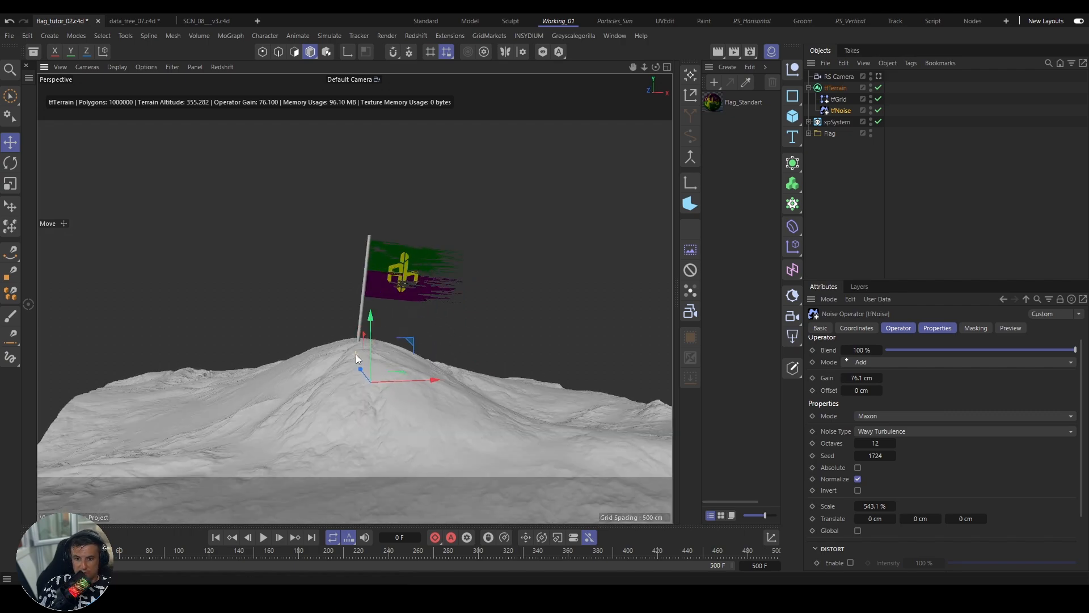
Step: Examine the terrain mound and the base of the flagpole from several angles
{"action": "scroll", "coordinate": [356, 354], "scroll_direction": "up", "scroll_amount": 3}
{"action": "left_click_drag", "start_coordinate": [356, 355], "coordinate": [373, 358], "text": "alt"}
{"action": "middle_click_drag", "start_coordinate": [374, 359], "coordinate": [336, 308], "text": "alt"}
{"action": "left_click_drag", "start_coordinate": [336, 308], "coordinate": [387, 322], "text": "alt"}
{"action": "left_click", "coordinate": [808, 88]}
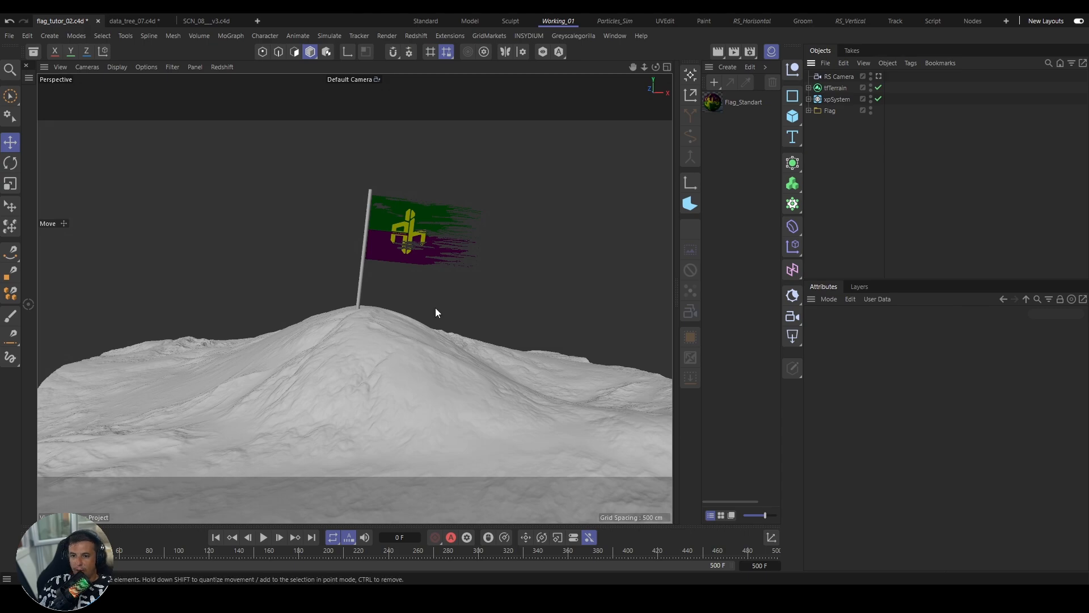
{"action": "right_click_drag", "start_coordinate": [398, 264], "coordinate": [378, 284], "text": "alt"}
{"action": "mouse_move", "coordinate": [379, 261]}
{"action": "left_mouse_down", "text": "alt"}
{"action": "mouse_move", "coordinate": [427, 278]}
{"action": "mouse_move", "coordinate": [384, 259]}
{"action": "left_mouse_up", "text": "alt"}
{"action": "right_click_drag", "start_coordinate": [384, 258], "coordinate": [449, 244], "text": "alt"}
Step: Add a Redshift Matrix object and place it below the Flag group at the end of the object list
{"action": "left_click", "coordinate": [793, 168]}
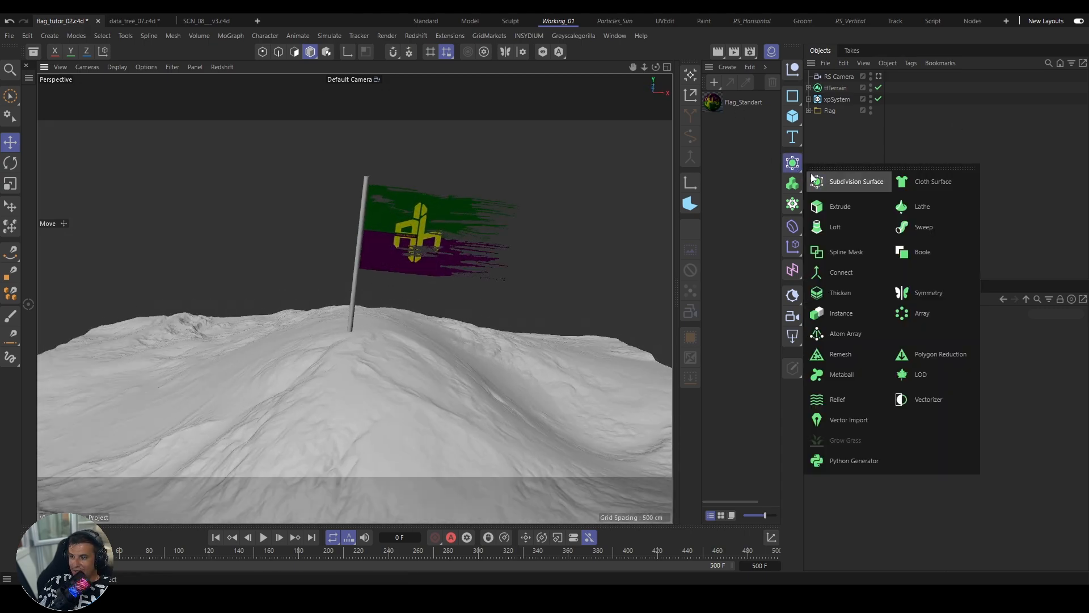
{"action": "left_click", "coordinate": [793, 204]}
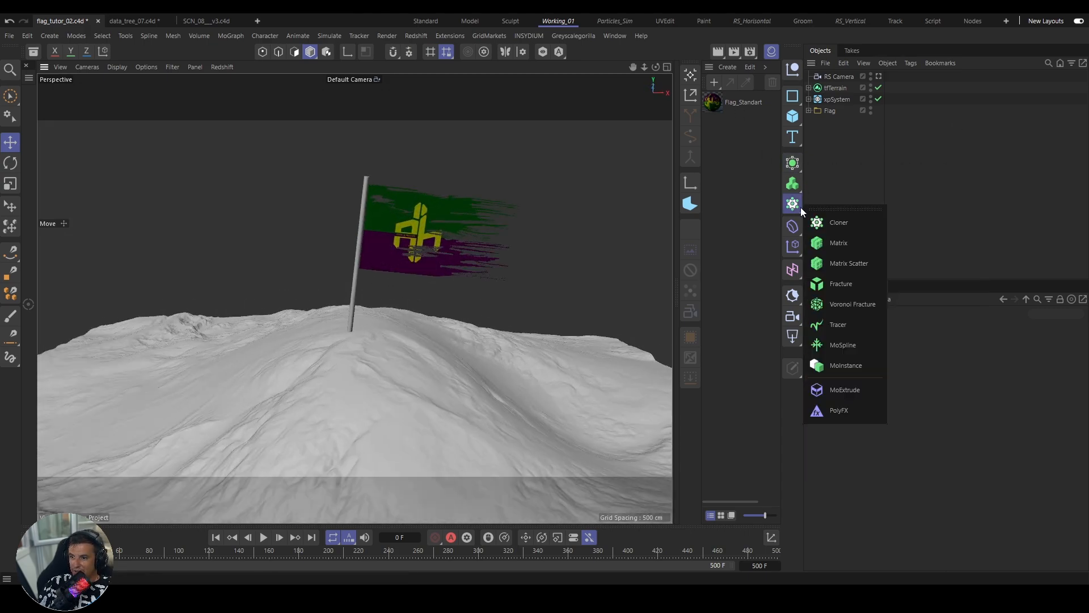
{"action": "left_click", "coordinate": [846, 263]}
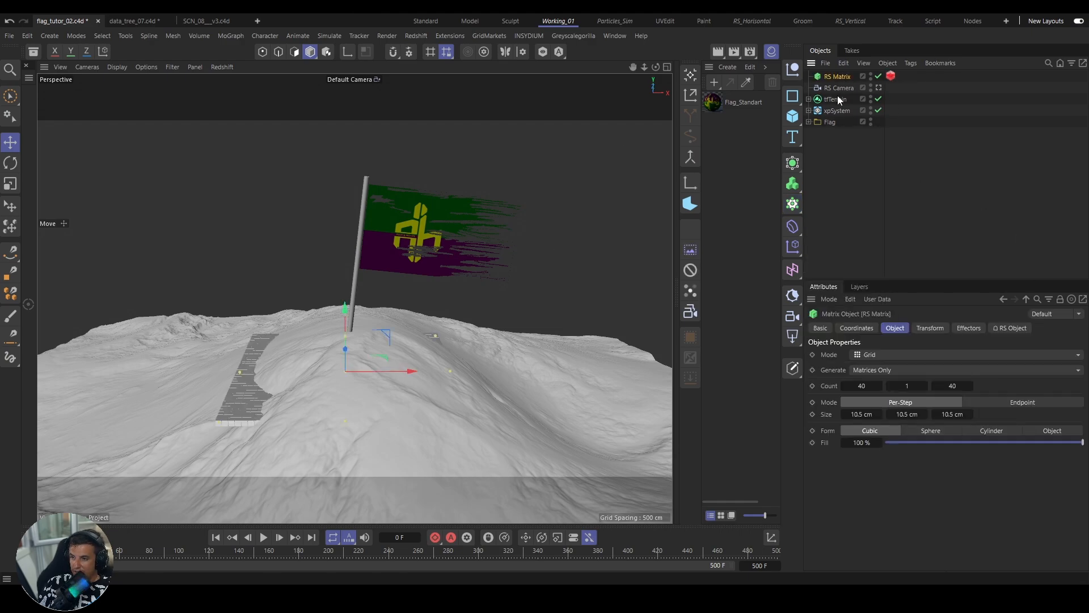
{"action": "left_click_drag", "start_coordinate": [839, 76], "coordinate": [841, 126]}
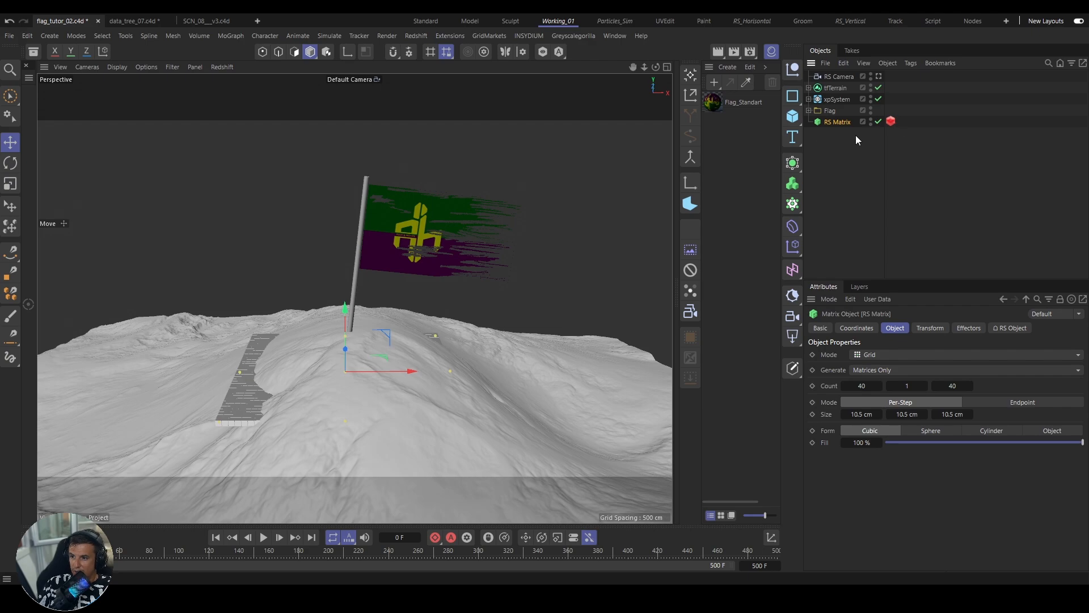
{"action": "double_click", "coordinate": [848, 121]}
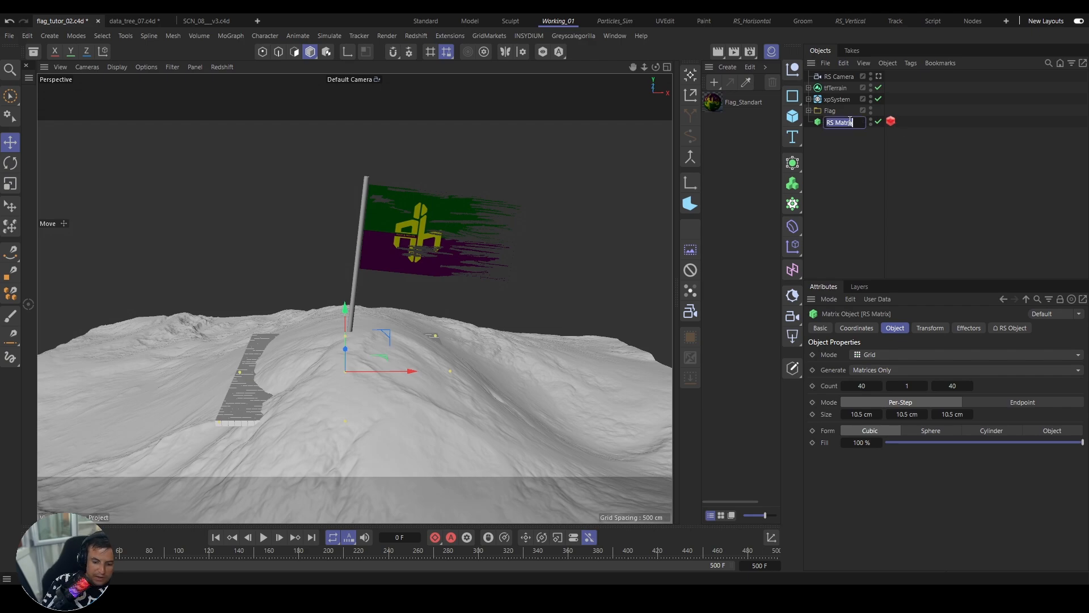
{"action": "type", "text": "Адфп_"}
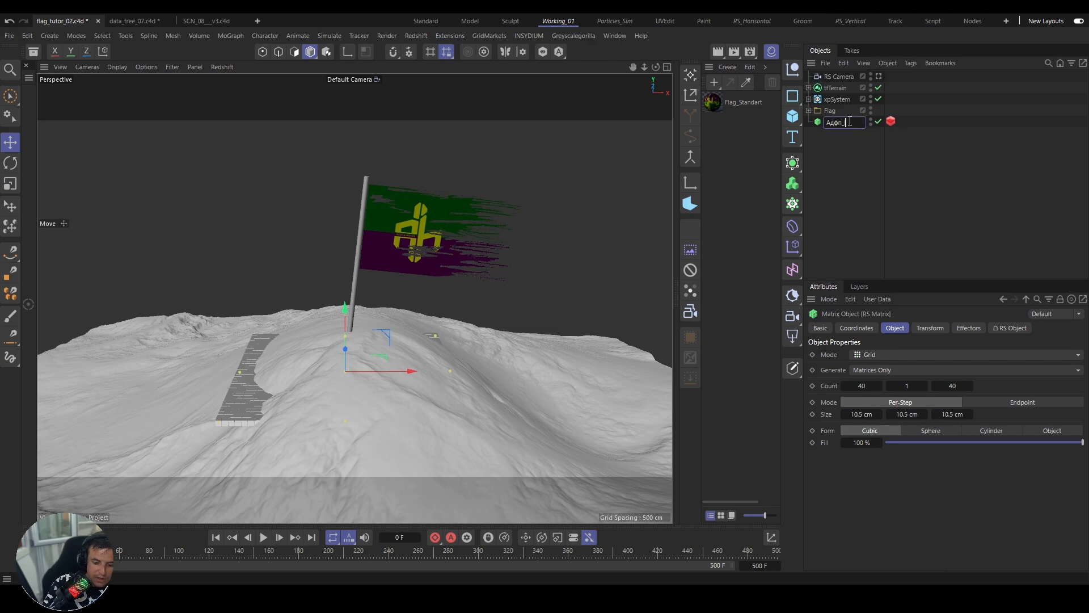
{"action": "type", "text": "ьфекшч"}
{"action": "key", "text": "Return"}
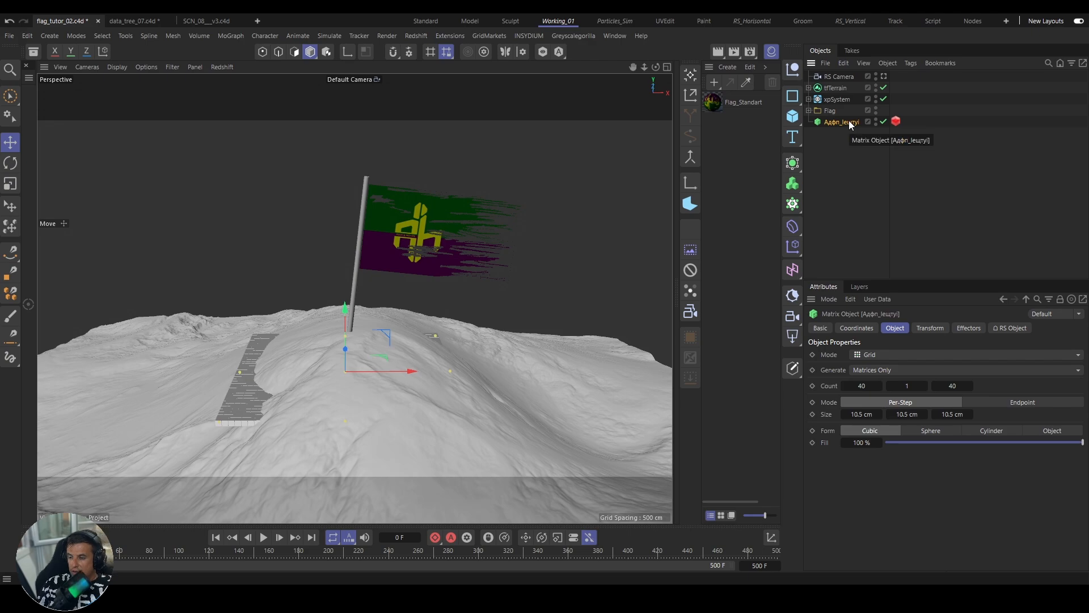
Step: Rename the matrix object as Flag_Stones
{"action": "double_click", "coordinate": [843, 122]}
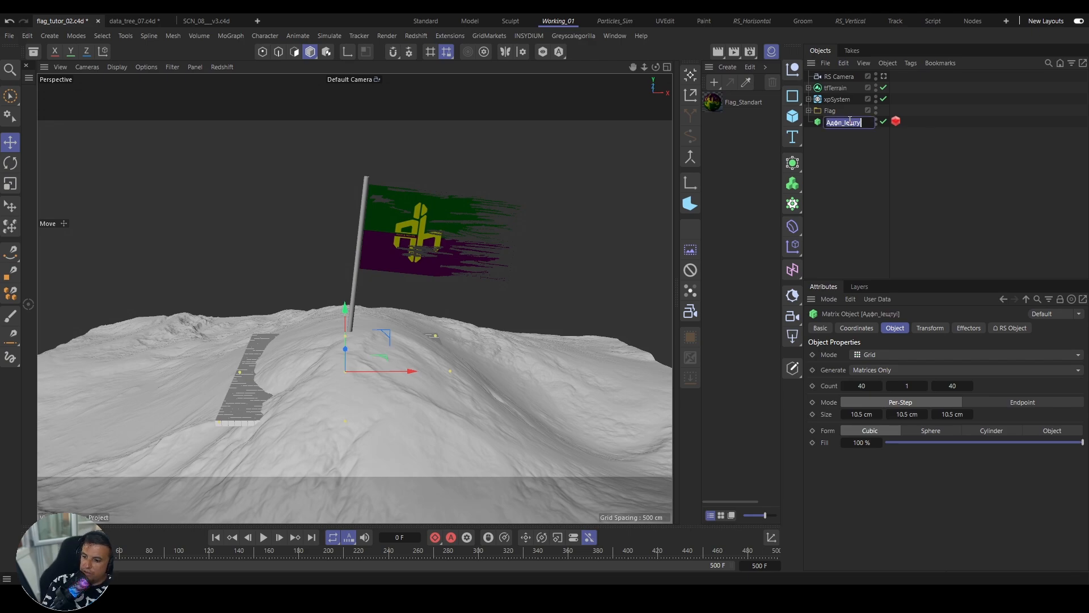
{"action": "type", "text": "Fla"}
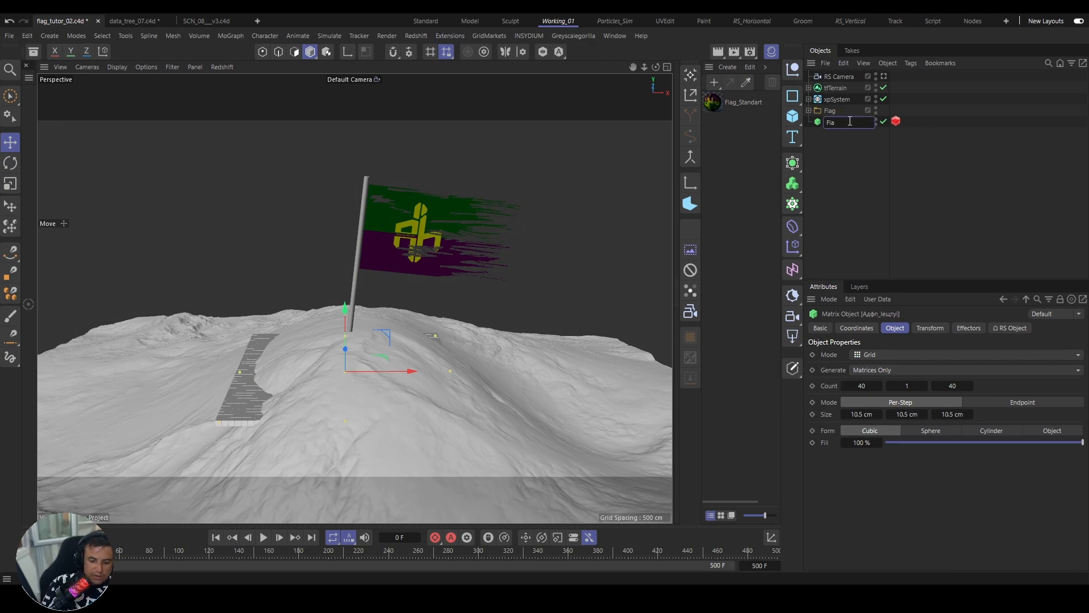
{"action": "type", "text": "g_Stones"}
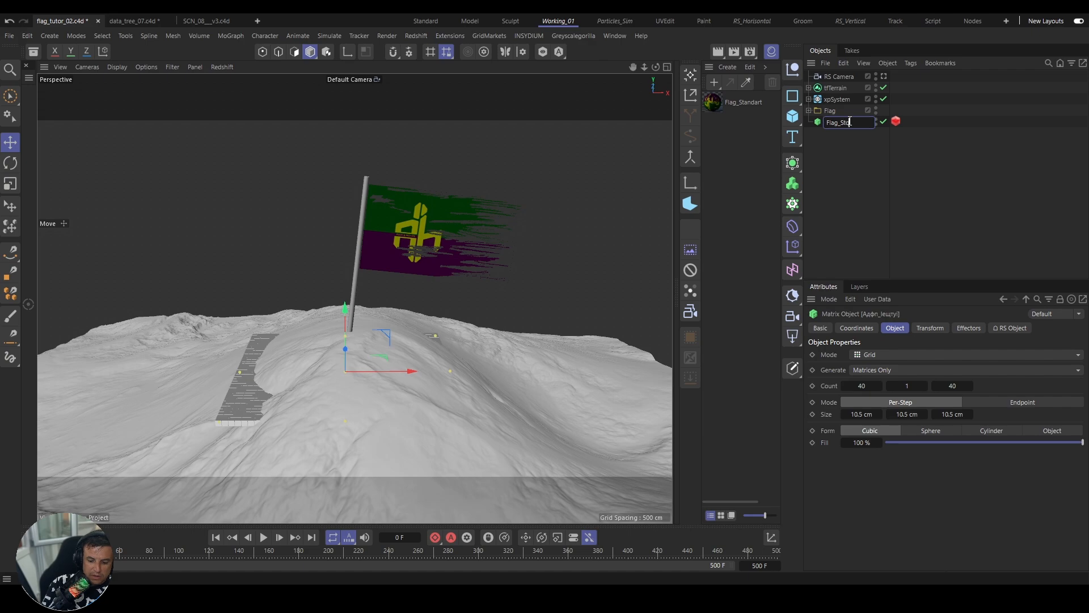
{"action": "key", "text": "Return"}
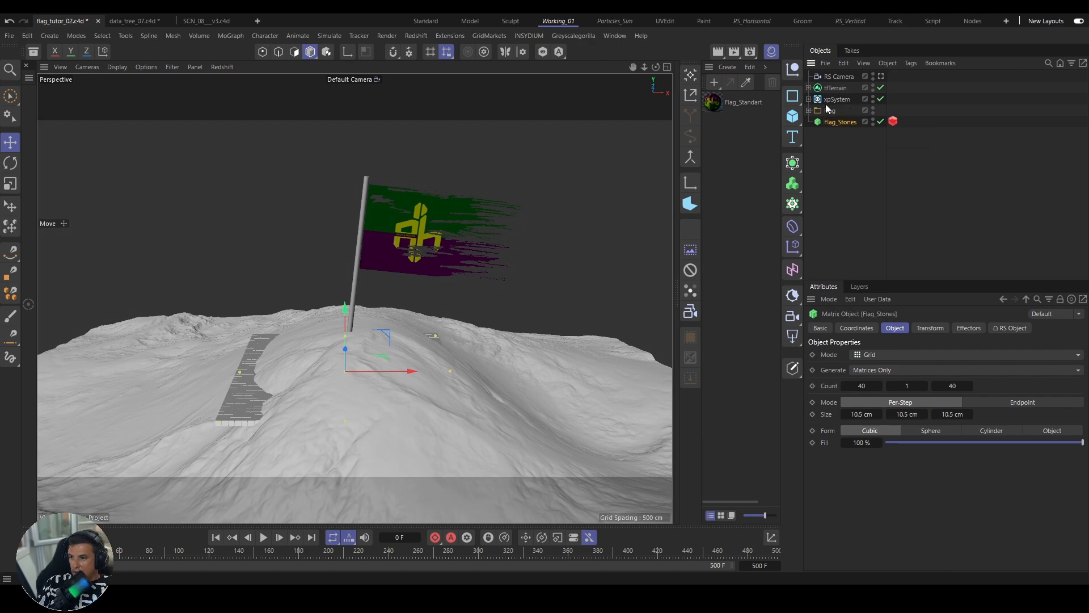
Step: Set Flag_Stones to Object mode, distribute it over the Flag group's Plane, and set its count to 10000
{"action": "left_click", "coordinate": [809, 111]}
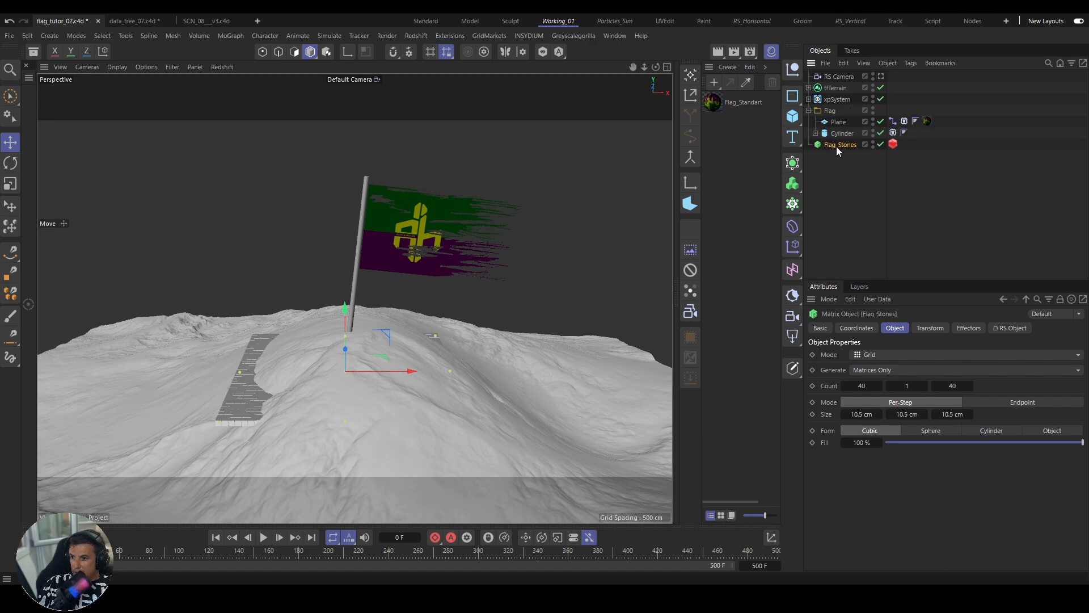
{"action": "left_click", "coordinate": [874, 355]}
{"action": "left_click", "coordinate": [872, 369]}
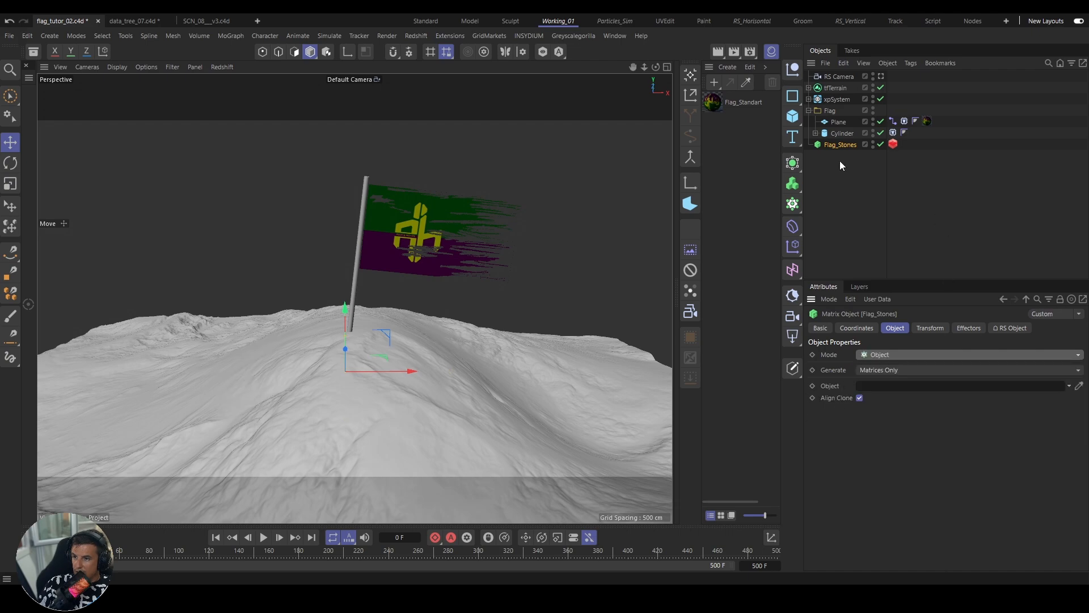
{"action": "left_click_drag", "start_coordinate": [833, 122], "coordinate": [901, 390]}
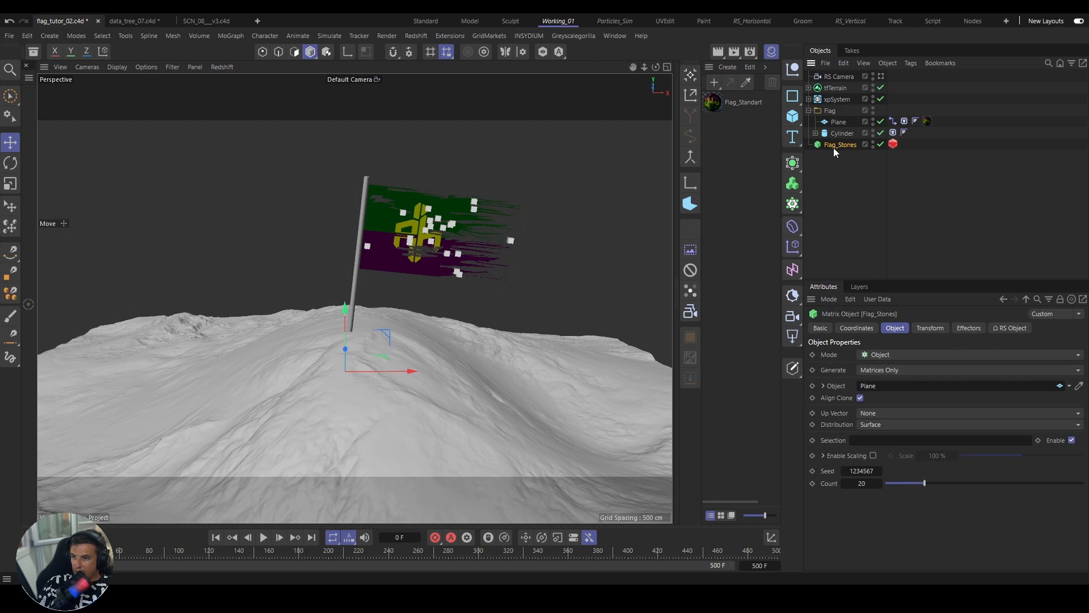
{"action": "left_click", "coordinate": [861, 483]}
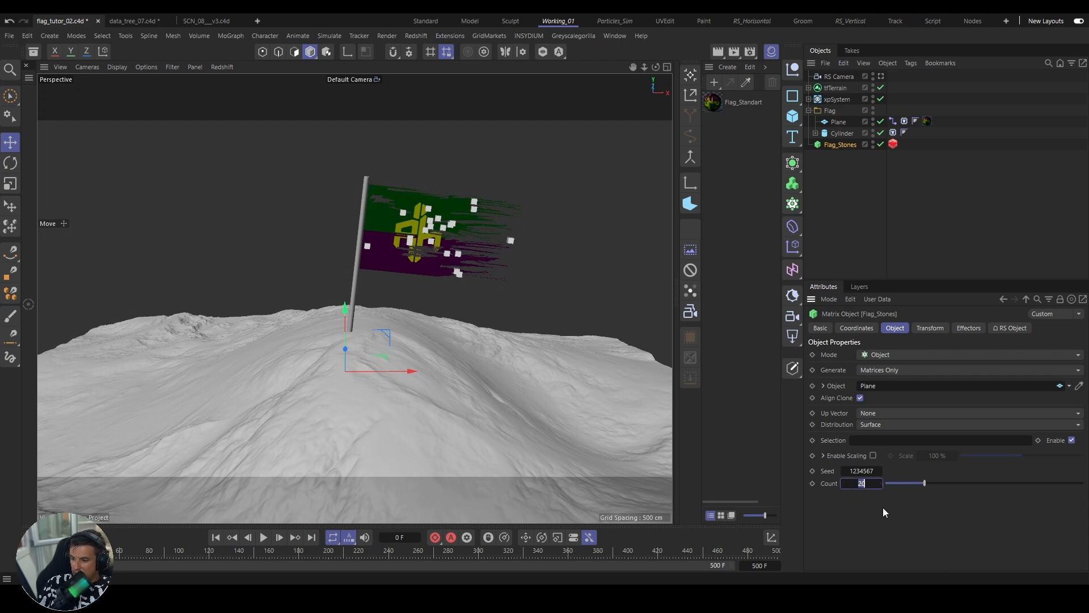
{"action": "type", "text": "10000"}
{"action": "key", "text": "Return"}
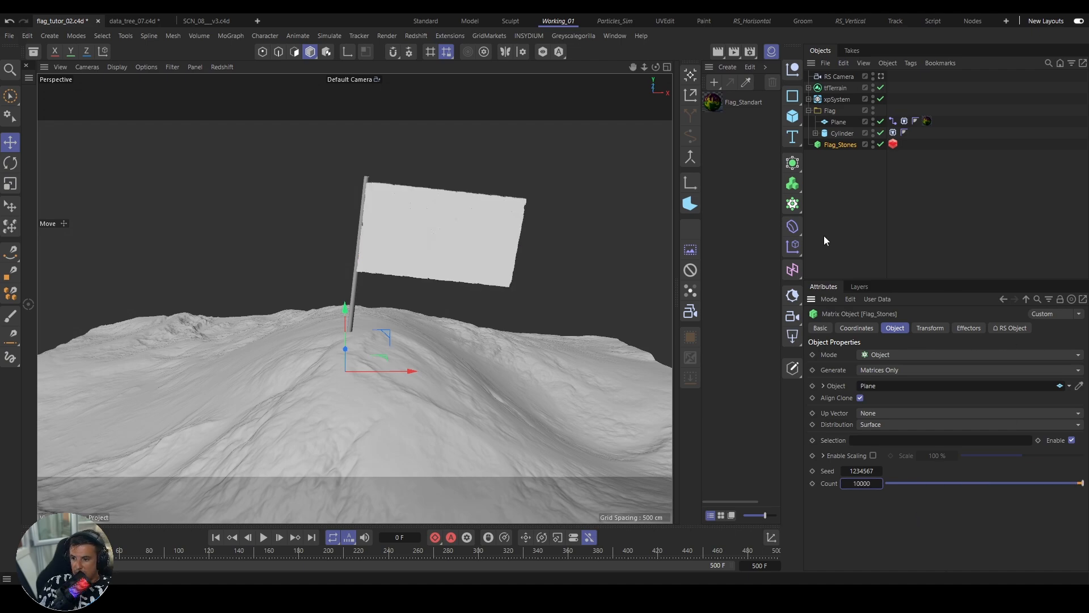
Step: Set the Flag_Stones transform scale to 0.2 in X, Y and Z, and its weight to 61 %
{"action": "left_click", "coordinate": [979, 329]}
{"action": "left_click", "coordinate": [995, 328]}
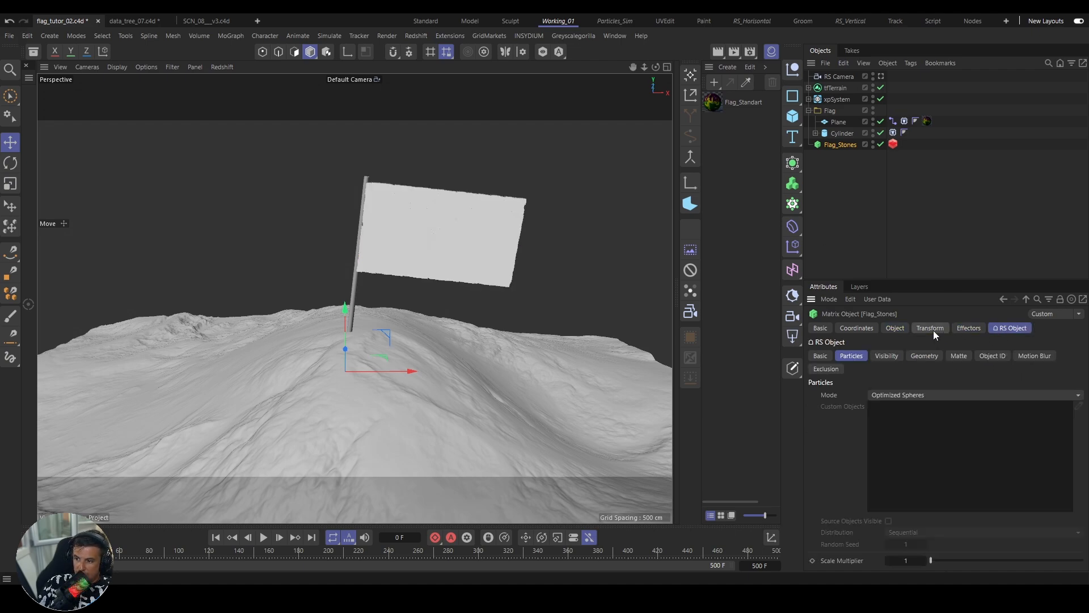
{"action": "left_click", "coordinate": [934, 330]}
{"action": "left_click", "coordinate": [1003, 370]}
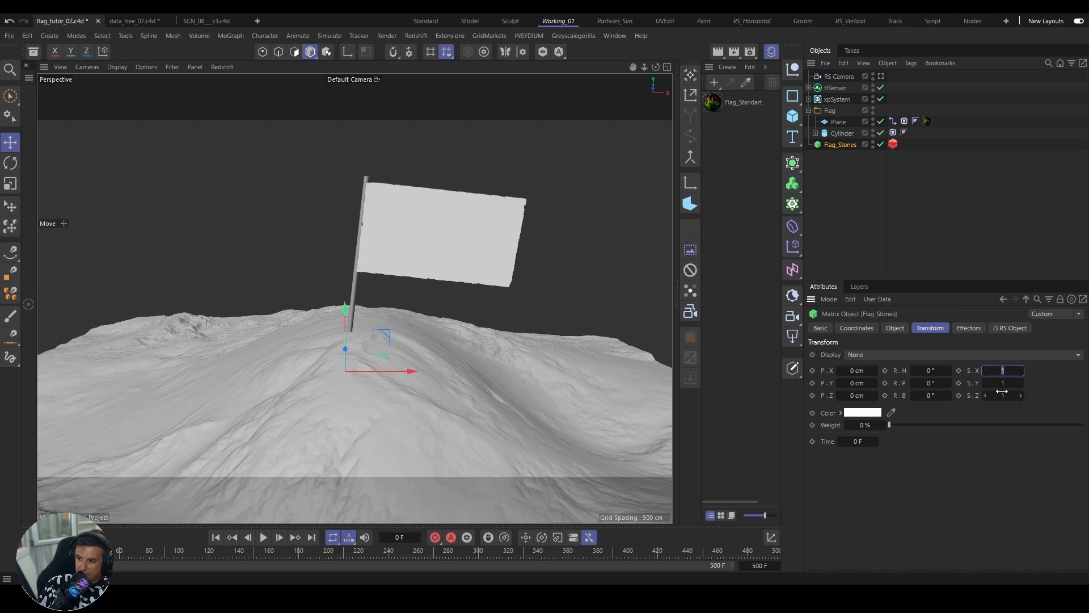
{"action": "type", "text": "0.2"}
{"action": "key", "text": "Tab"}
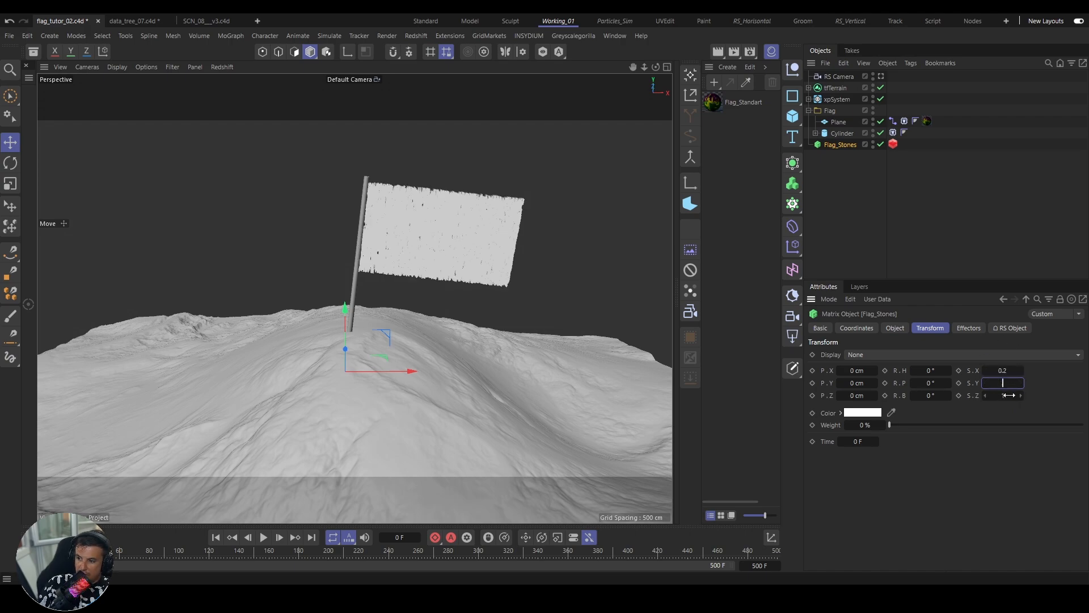
{"action": "type", "text": "0.2"}
{"action": "key", "text": "Tab"}
{"action": "type", "text": "0.2"}
{"action": "left_click", "coordinate": [1007, 426]}
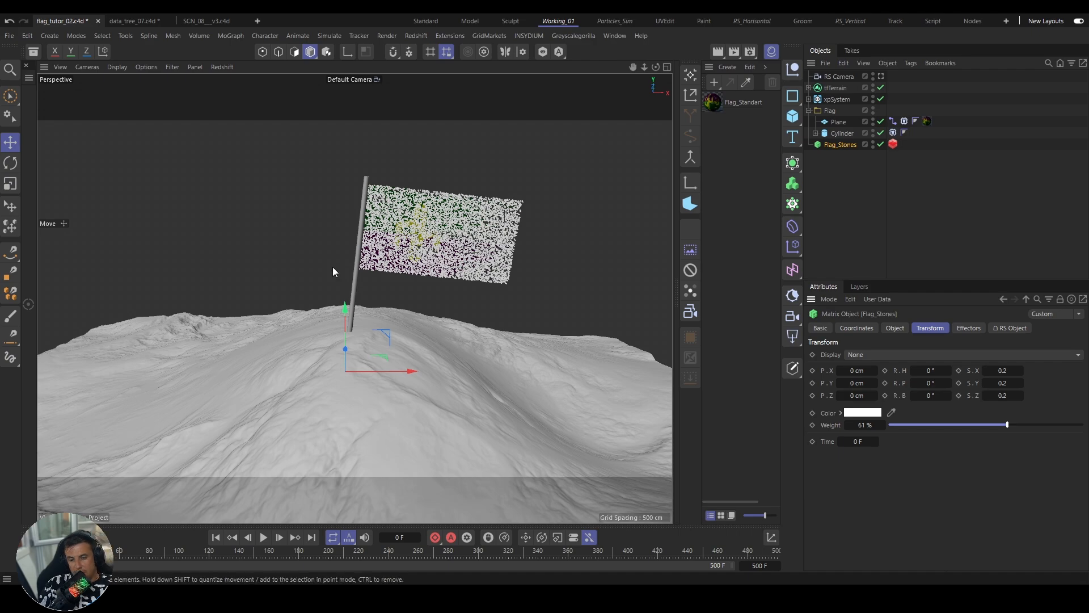
Step: Add a Plain effector to Flag_Stones and place it below Flag_Stones in the object list
{"action": "scroll", "coordinate": [437, 267], "scroll_direction": "up", "scroll_amount": 5}
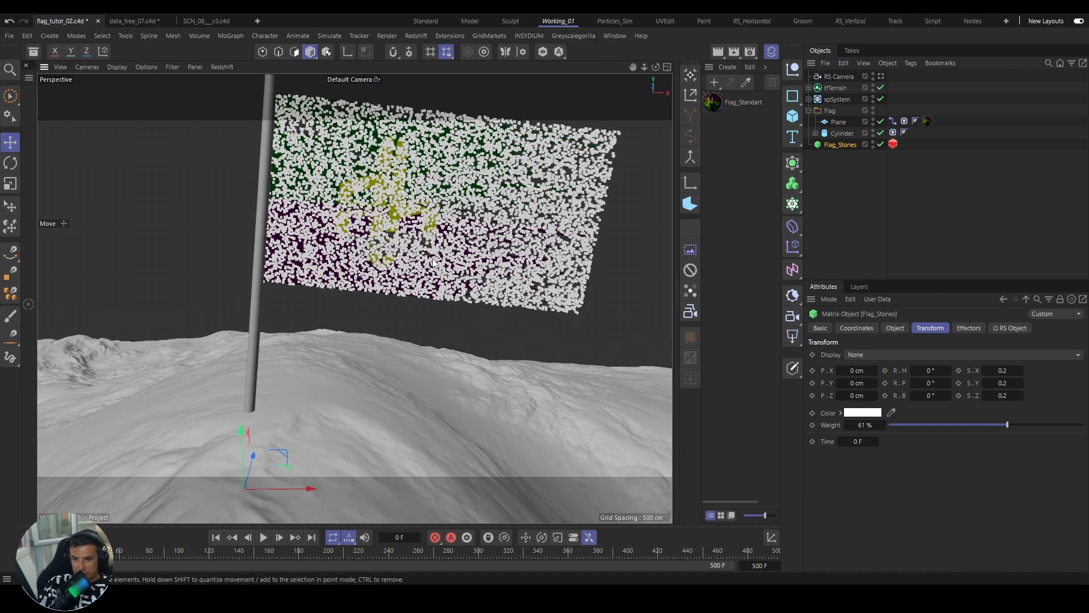
{"action": "scroll", "coordinate": [434, 264], "scroll_direction": "down", "scroll_amount": 2}
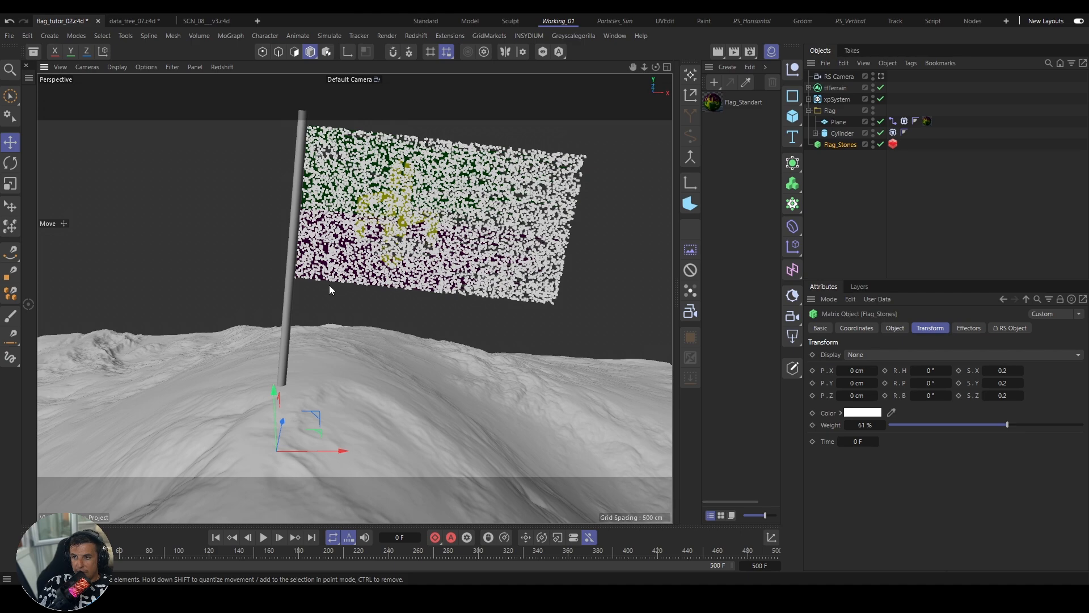
{"action": "middle_click_drag", "start_coordinate": [395, 270], "coordinate": [390, 287], "text": "alt"}
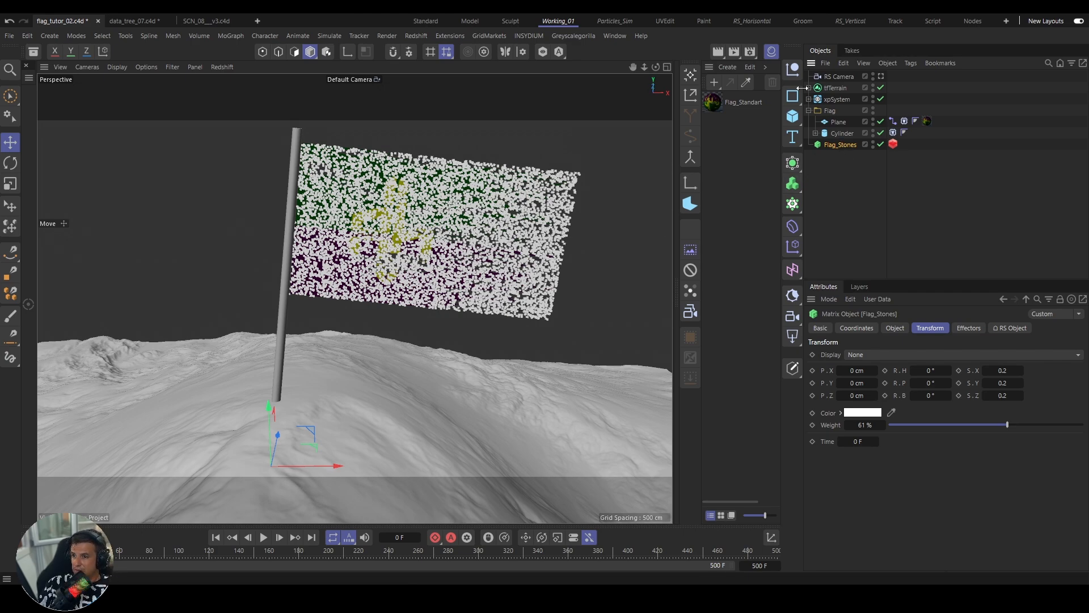
{"action": "left_click", "coordinate": [792, 249]}
{"action": "left_click_drag", "start_coordinate": [831, 76], "coordinate": [842, 171]}
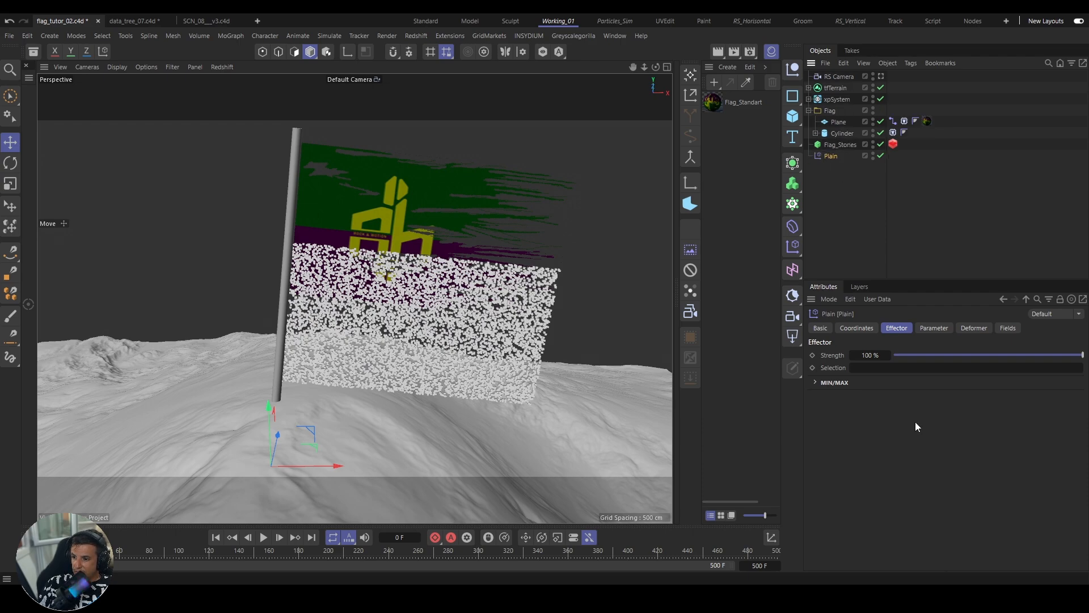
Step: Make the Plain effector affect only scale, with position and rotation off and a uniform scale of -1
{"action": "left_click", "coordinate": [934, 328]}
{"action": "left_click", "coordinate": [877, 394]}
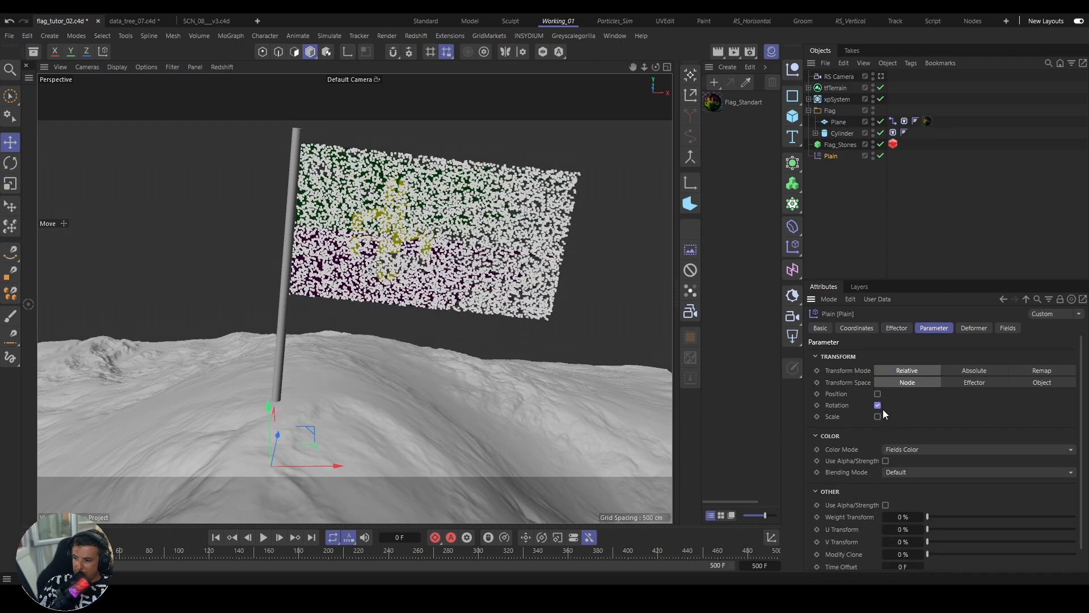
{"action": "left_click", "coordinate": [894, 417]}
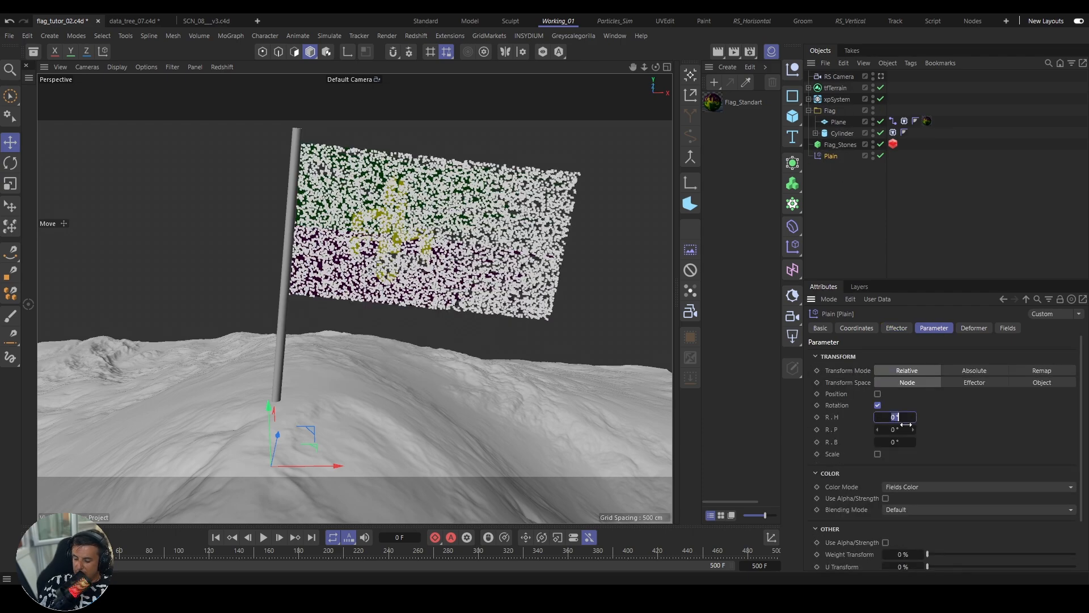
{"action": "left_click", "coordinate": [878, 405]}
{"action": "left_click", "coordinate": [878, 405]}
{"action": "left_click", "coordinate": [878, 405]}
{"action": "left_click", "coordinate": [877, 417]}
{"action": "left_click", "coordinate": [878, 428]}
{"action": "left_click", "coordinate": [895, 451]}
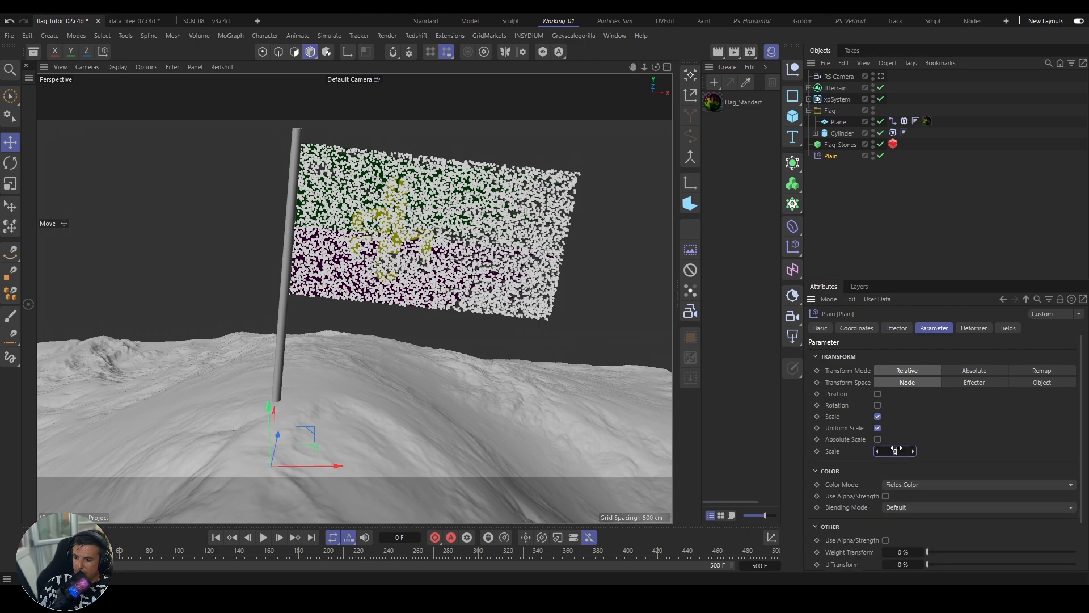
{"action": "key", "text": "Return"}
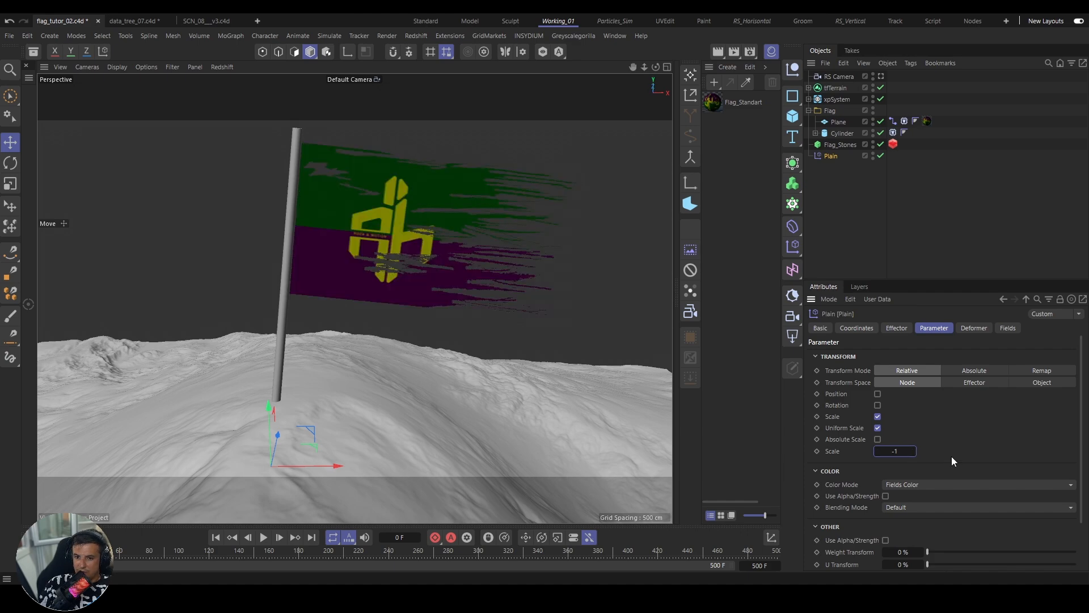
Step: Add a Shader Field to the Plain effector's fields
{"action": "left_click", "coordinate": [1009, 328]}
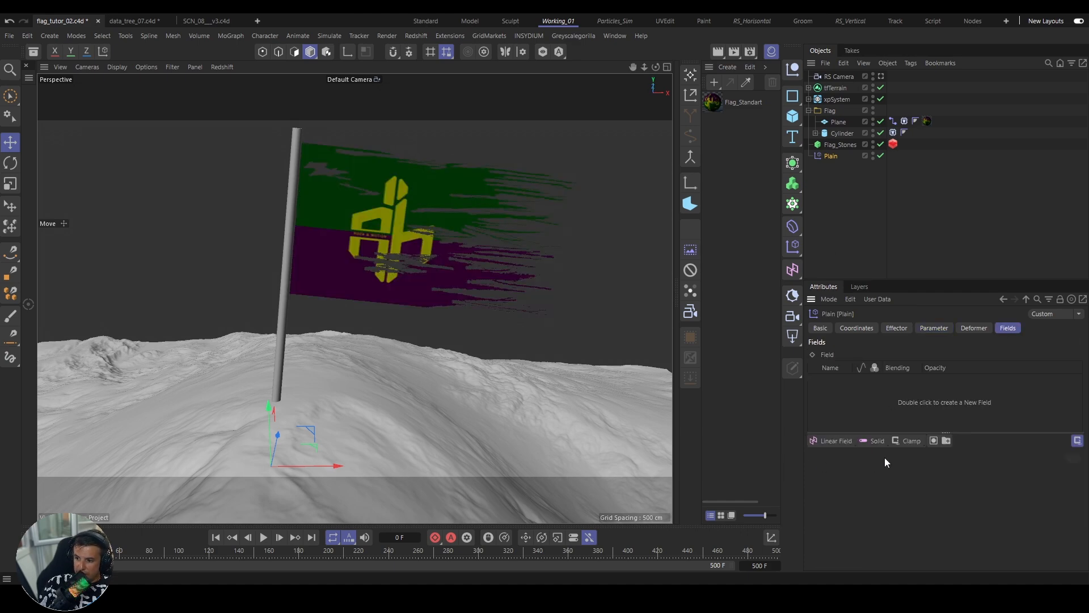
{"action": "left_click", "coordinate": [874, 441]}
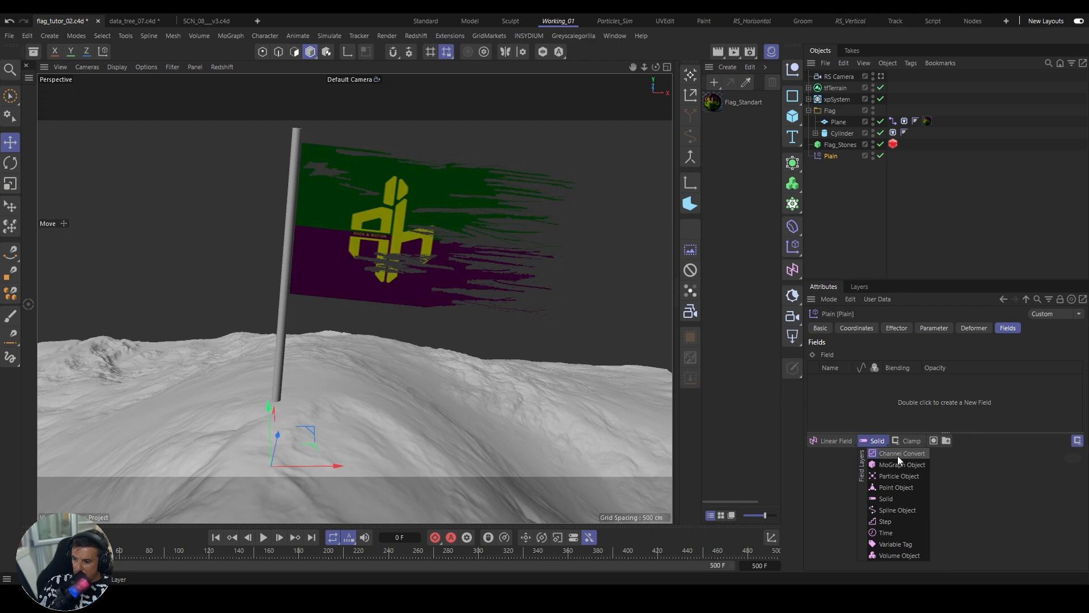
{"action": "left_click", "coordinate": [876, 442]}
{"action": "left_click", "coordinate": [838, 441]}
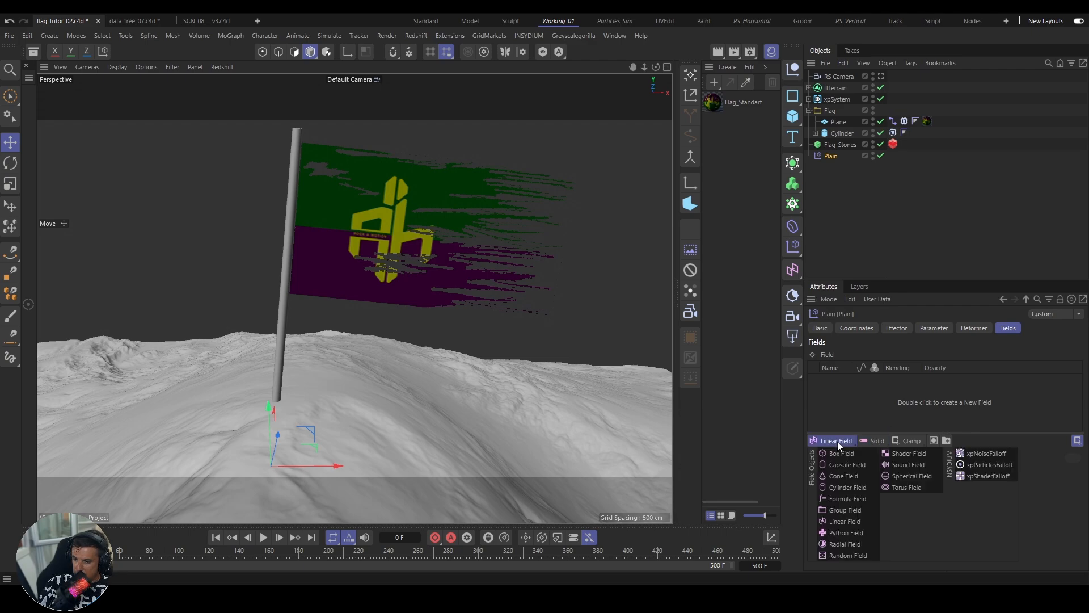
{"action": "left_click", "coordinate": [894, 455]}
{"action": "left_click", "coordinate": [867, 499]}
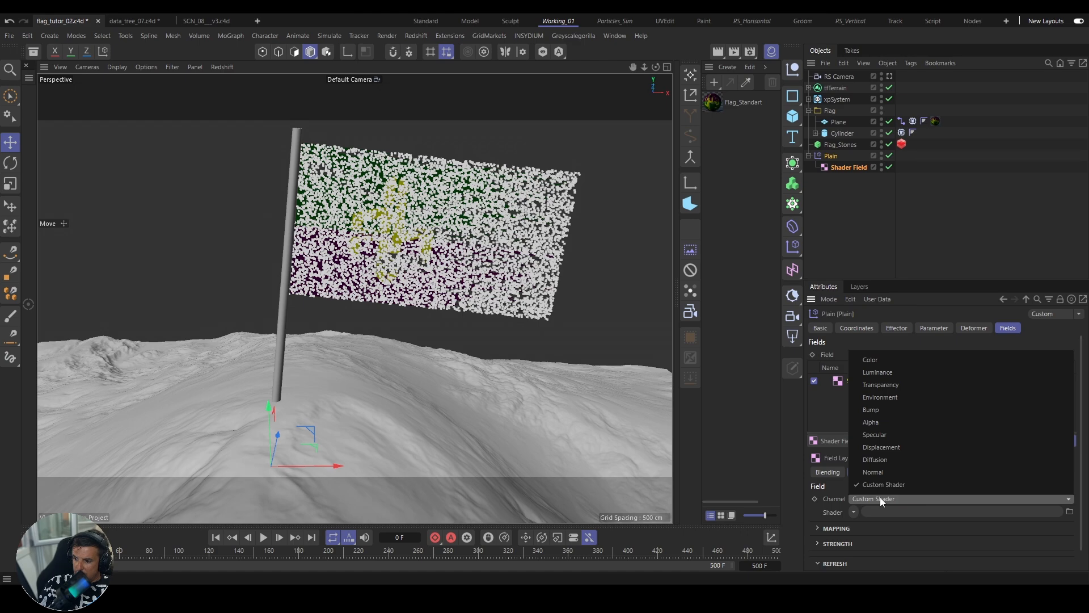
{"action": "left_click", "coordinate": [880, 424]}
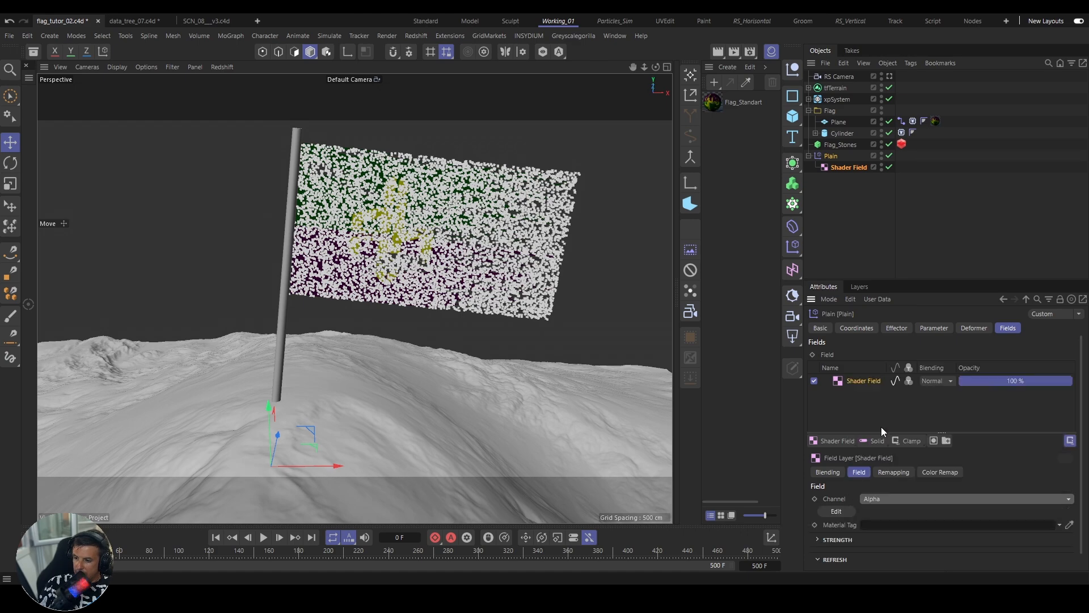
{"action": "left_click_drag", "start_coordinate": [936, 121], "coordinate": [890, 522]}
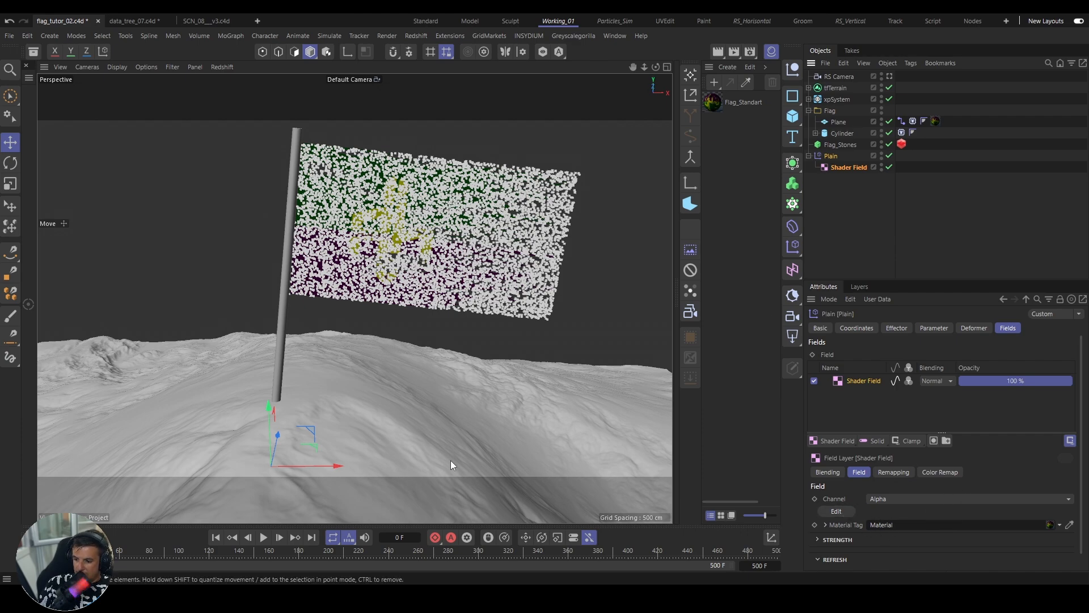
Step: Preview the stone masking in playback and add an Invert layer above the Plain effector's Shader Field
{"action": "left_click", "coordinate": [263, 537]}
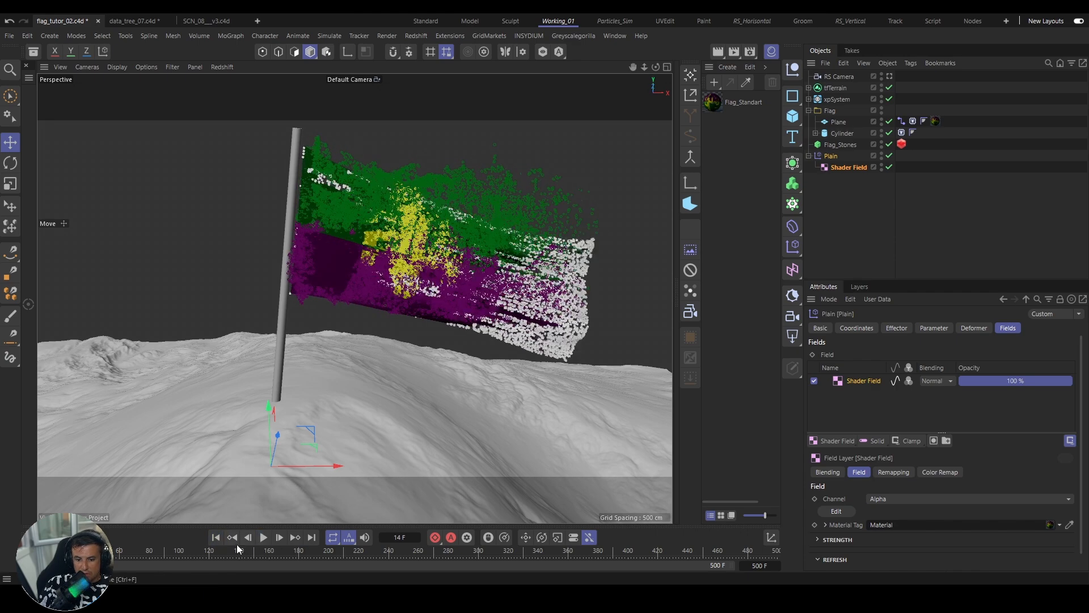
{"action": "left_click", "coordinate": [217, 538]}
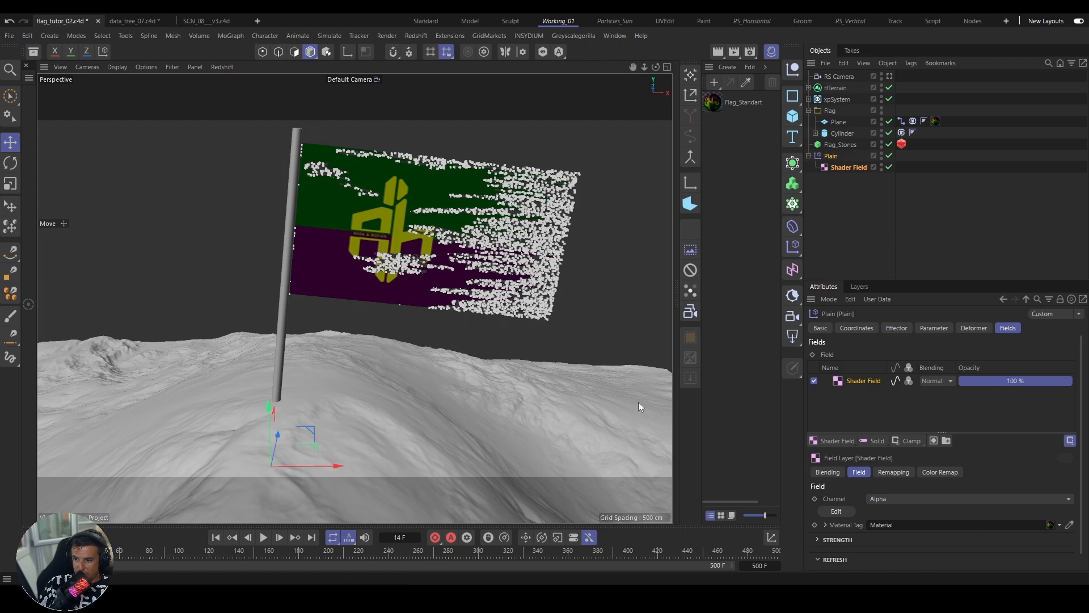
{"action": "left_click", "coordinate": [896, 442]}
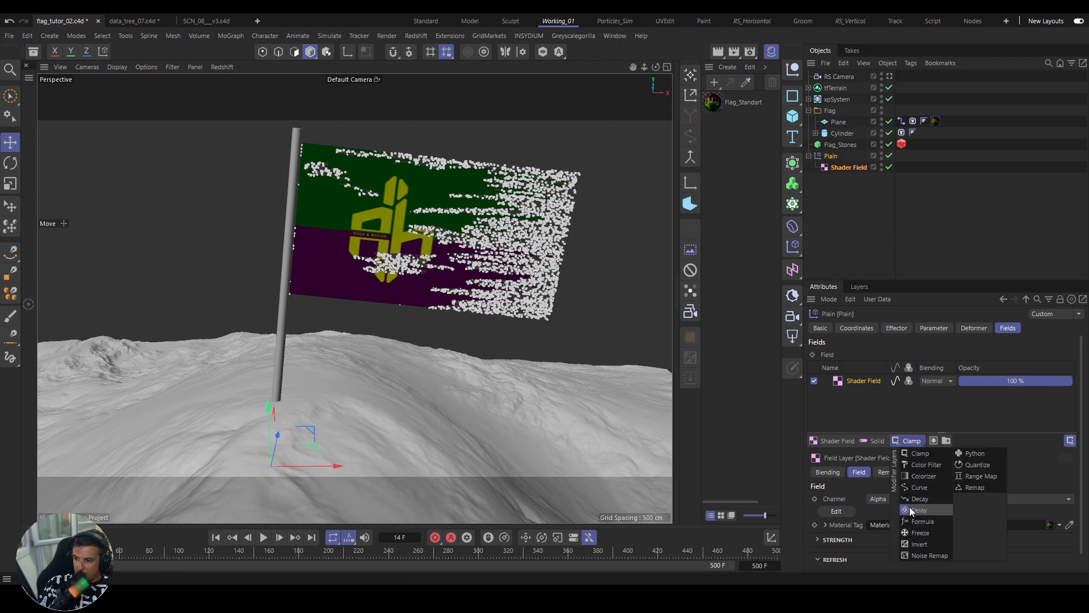
{"action": "left_click", "coordinate": [920, 544]}
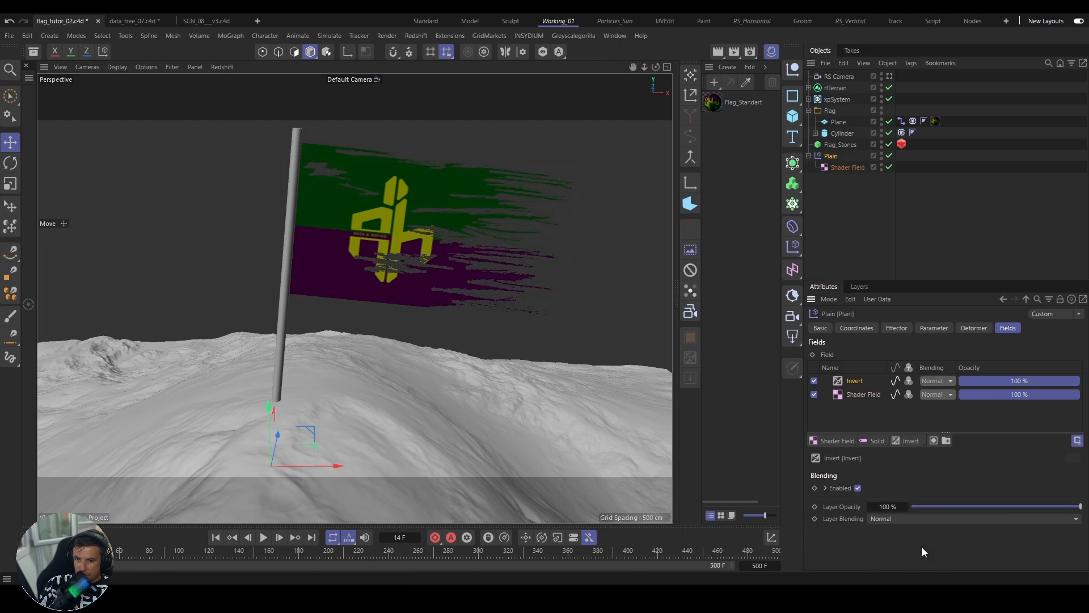
Step: Play back the simulation to check the inverted stone masking, and collapse the Plain effector's hierarchy
{"action": "left_click", "coordinate": [261, 541]}
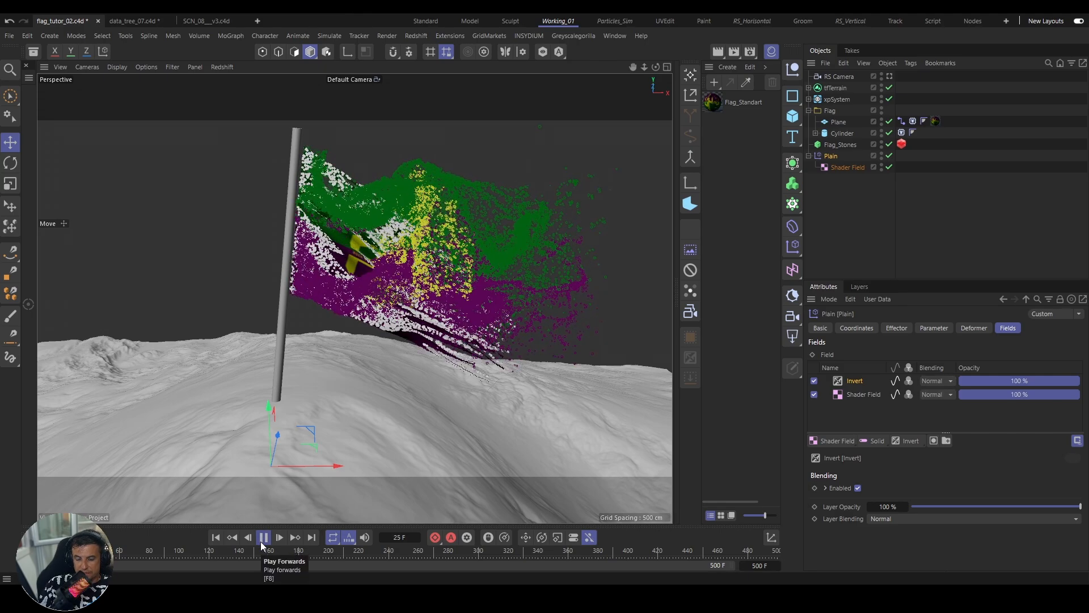
{"action": "left_click", "coordinate": [263, 539]}
{"action": "left_click", "coordinate": [218, 539]}
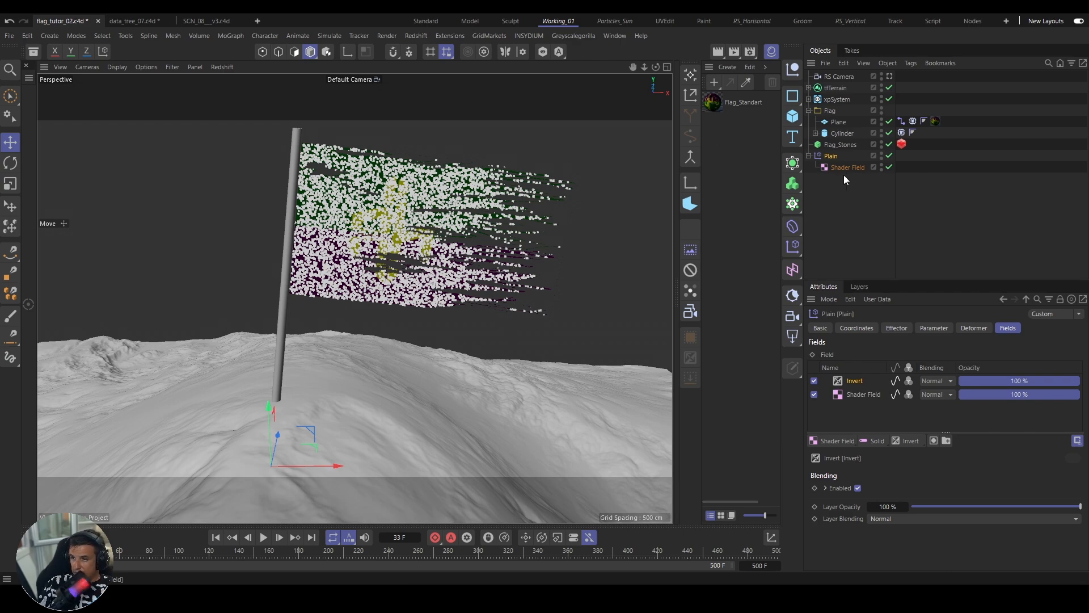
{"action": "left_click", "coordinate": [809, 156]}
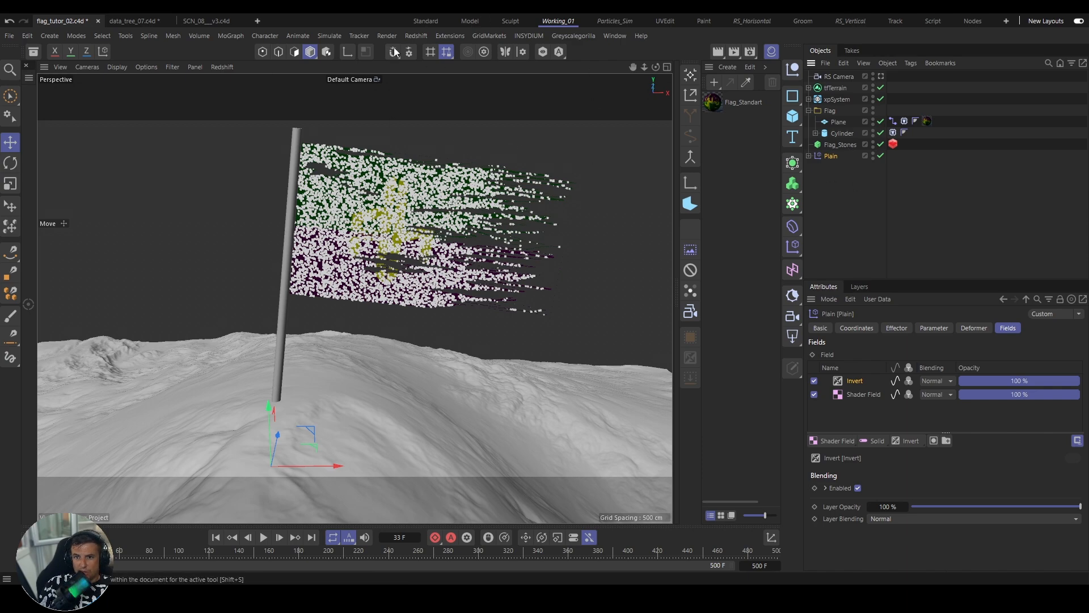
{"action": "left_click", "coordinate": [528, 36]}
{"action": "mouse_move", "coordinate": [551, 88]}
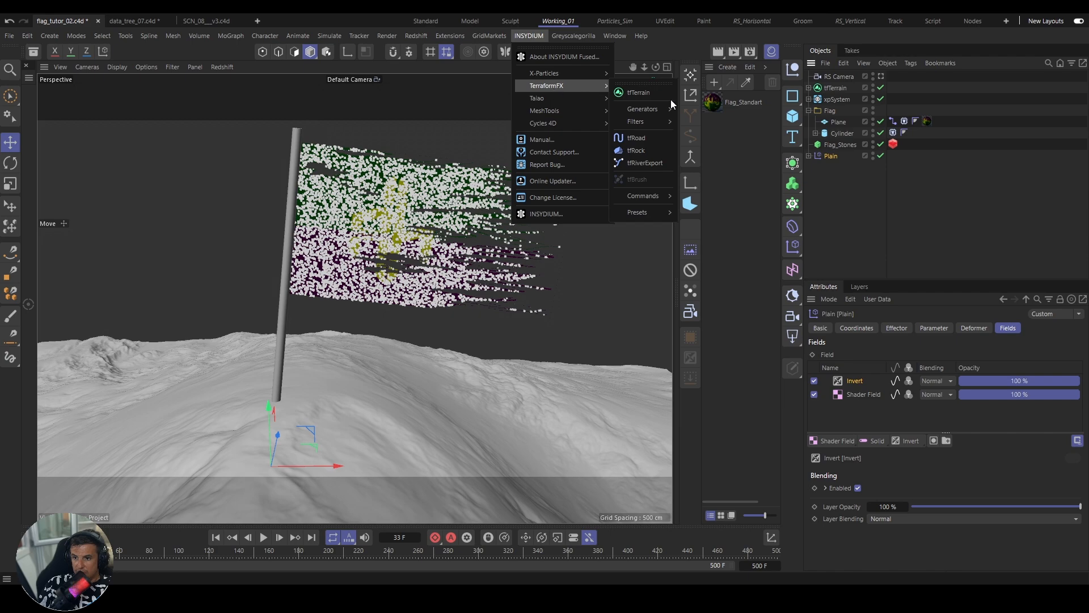
{"action": "mouse_move", "coordinate": [645, 216]}
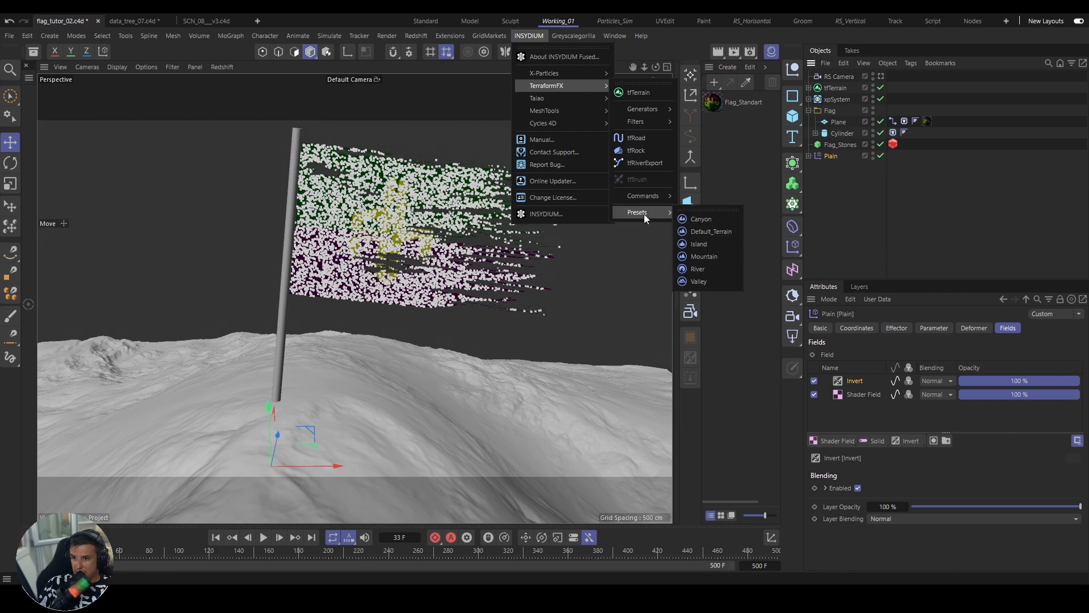
{"action": "left_click", "coordinate": [636, 151]}
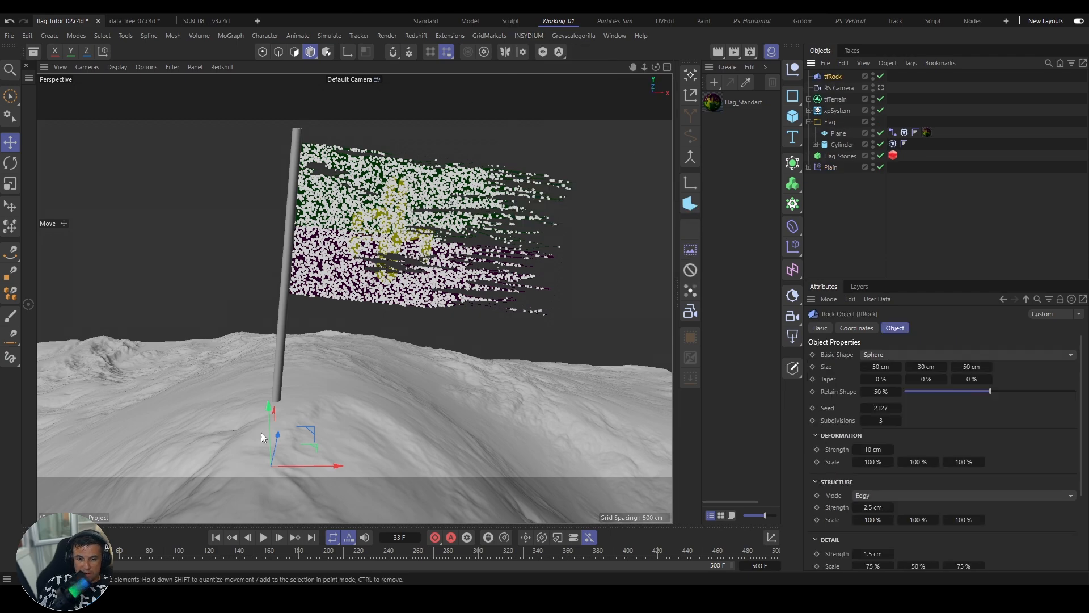
{"action": "left_click_drag", "start_coordinate": [268, 422], "coordinate": [267, 311]}
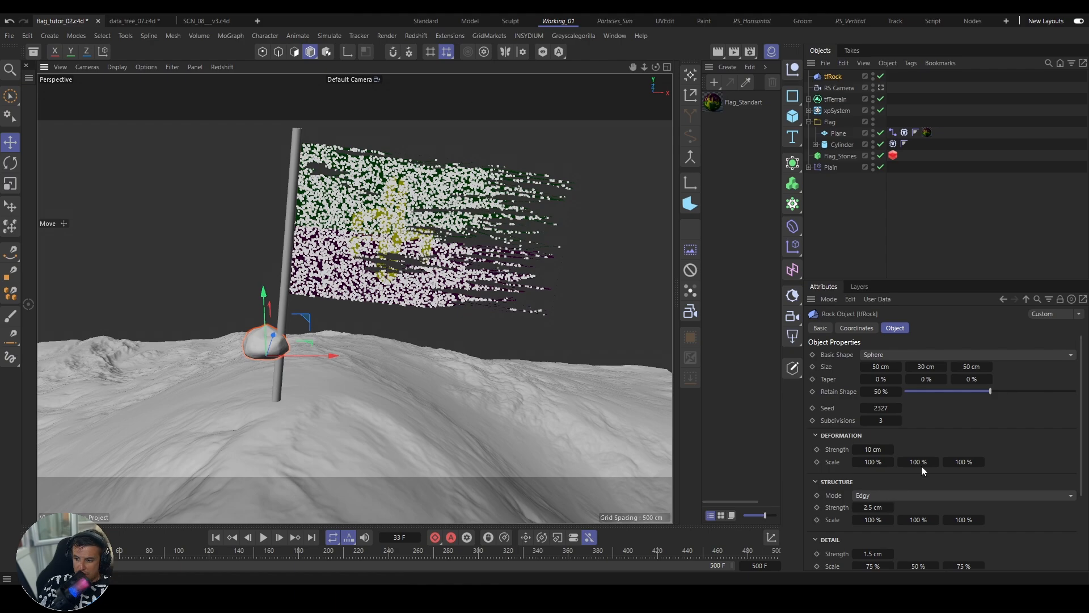
{"action": "left_click_drag", "start_coordinate": [879, 422], "coordinate": [863, 421]}
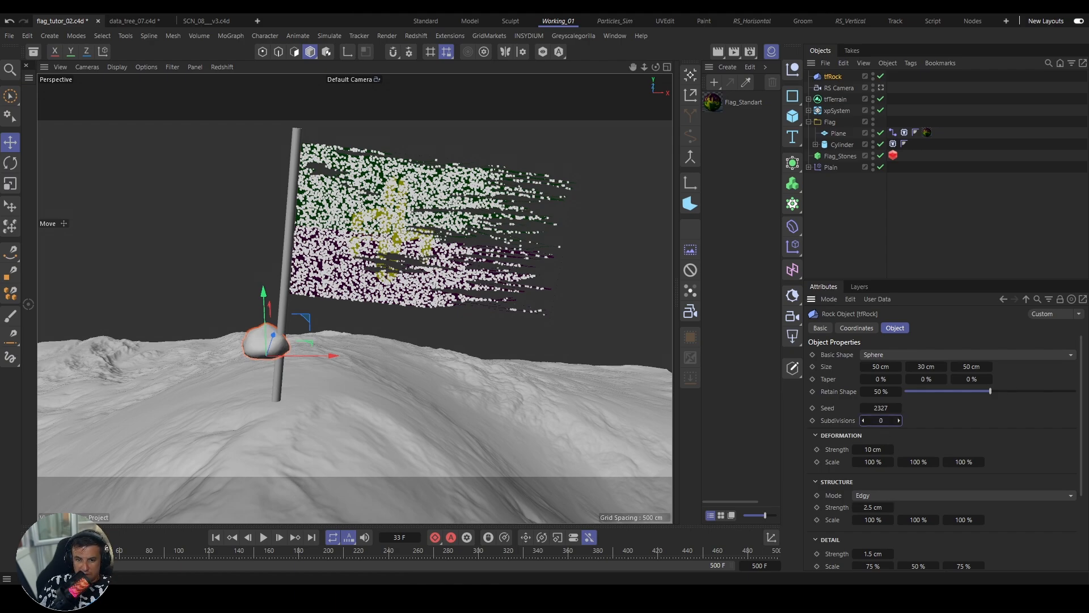
Step: Display the viewport shading with mesh lines and inspect the rock beside the flagpole up close
{"action": "key", "text": "b"}
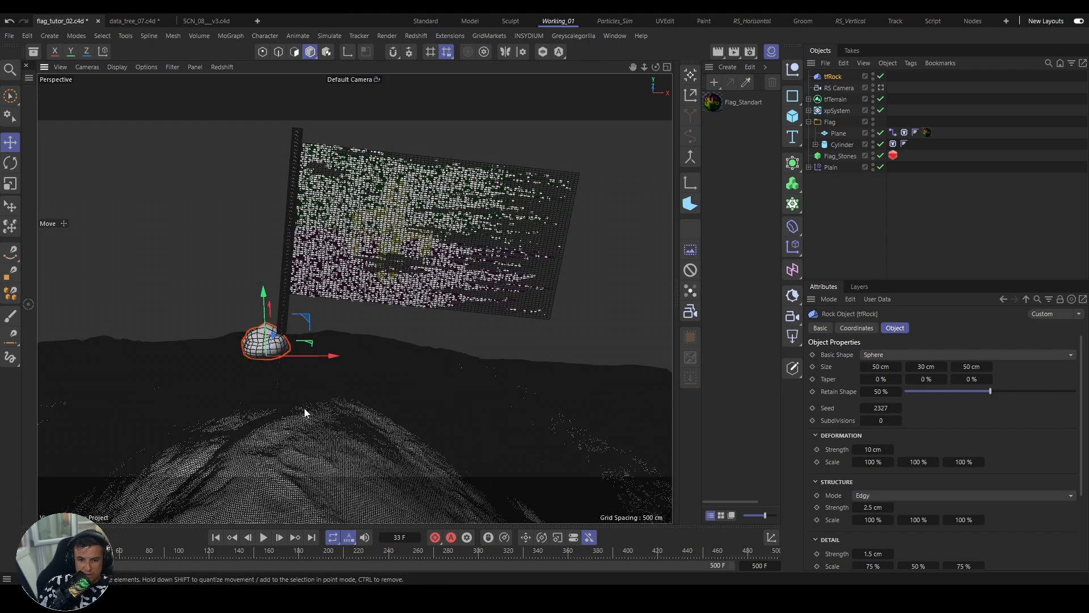
{"action": "scroll", "coordinate": [272, 360], "scroll_direction": "up", "scroll_amount": 8}
{"action": "left_click_drag", "start_coordinate": [253, 355], "coordinate": [272, 360], "text": "alt"}
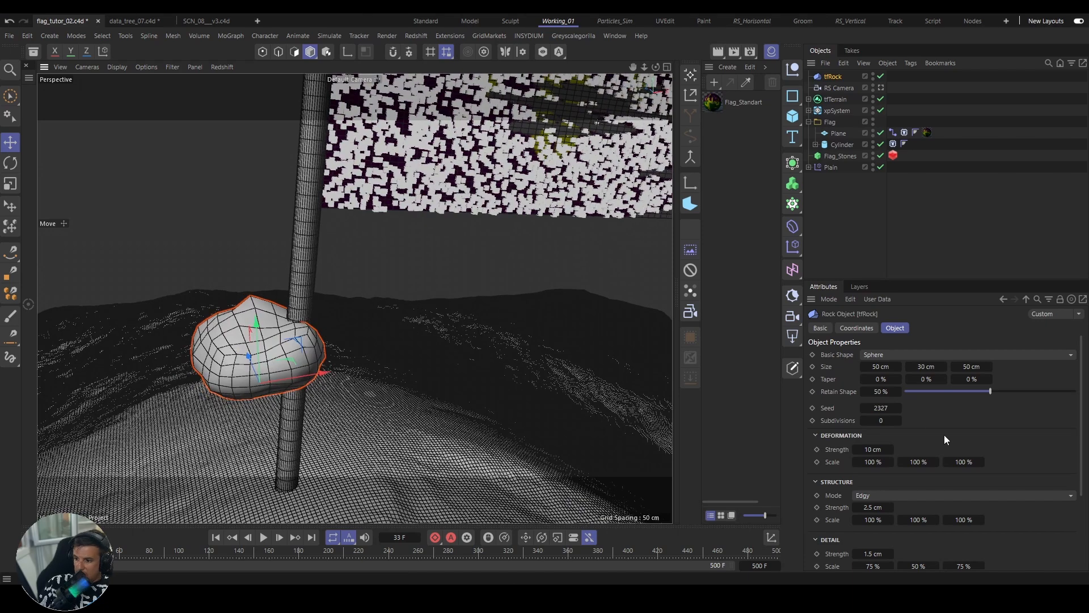
{"action": "left_click", "coordinate": [888, 355]}
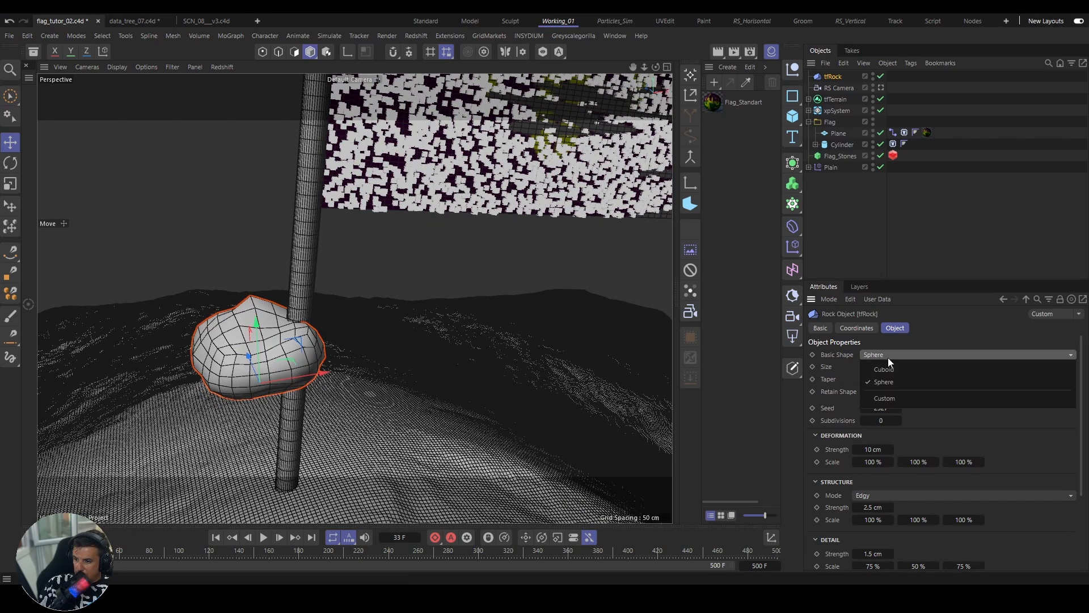
{"action": "left_click", "coordinate": [901, 369]}
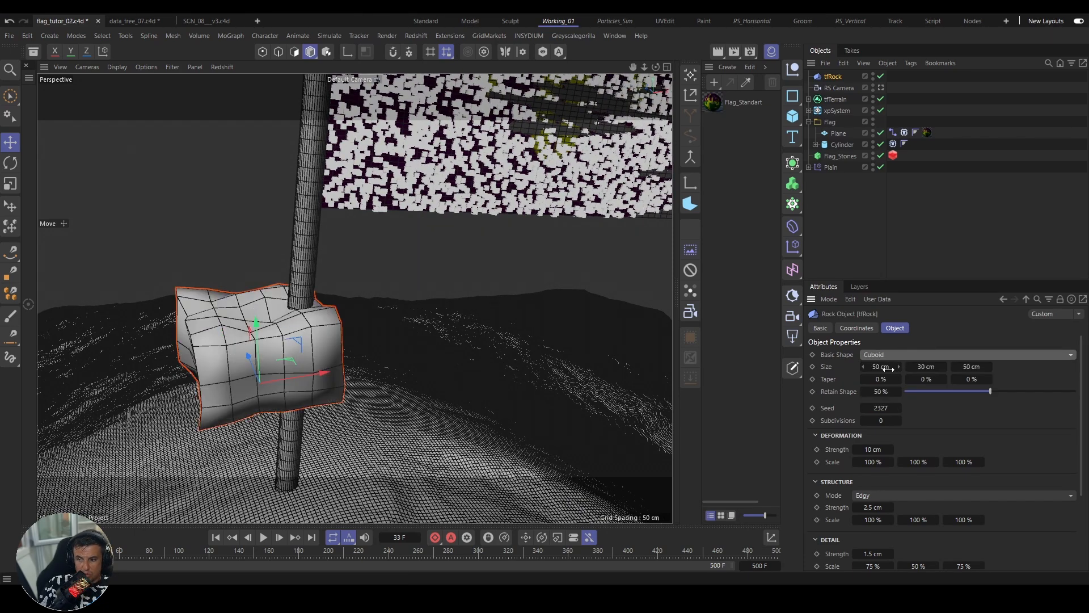
{"action": "left_click", "coordinate": [883, 356]}
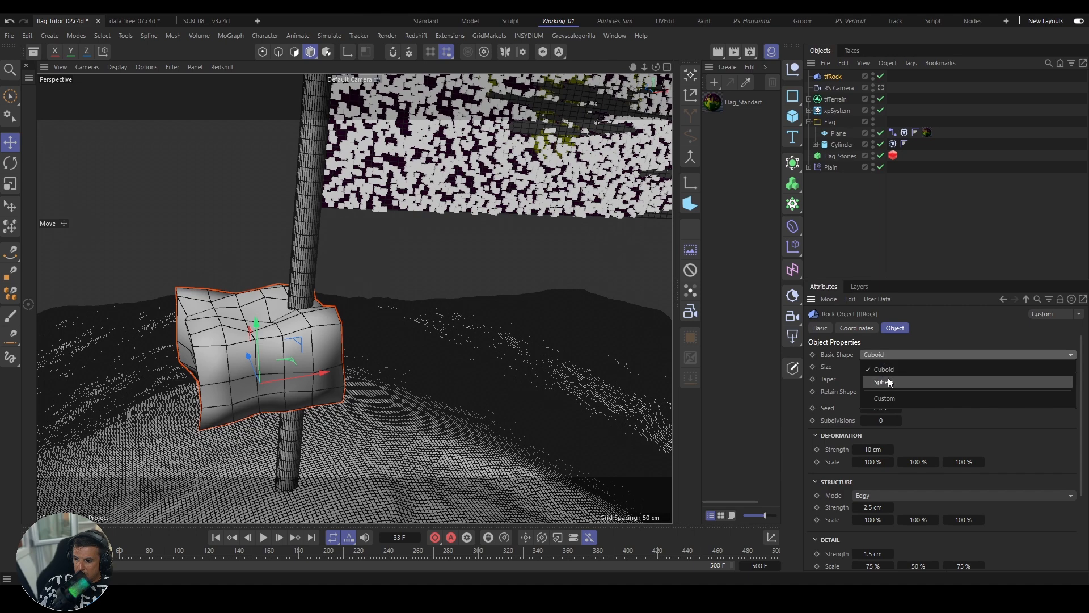
{"action": "left_click", "coordinate": [886, 381]}
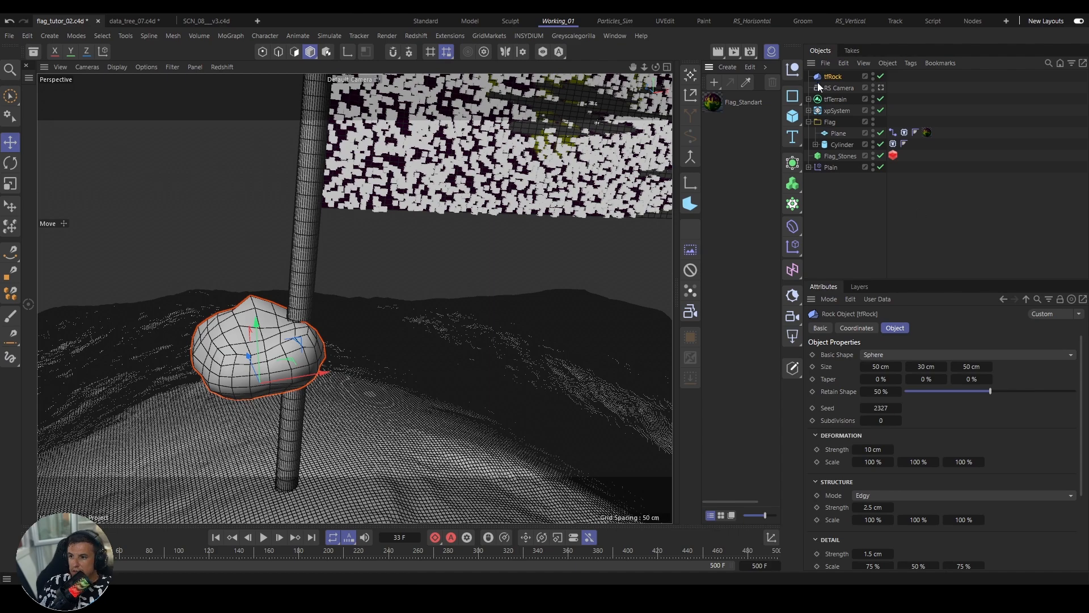
{"action": "key", "text": "Delete"}
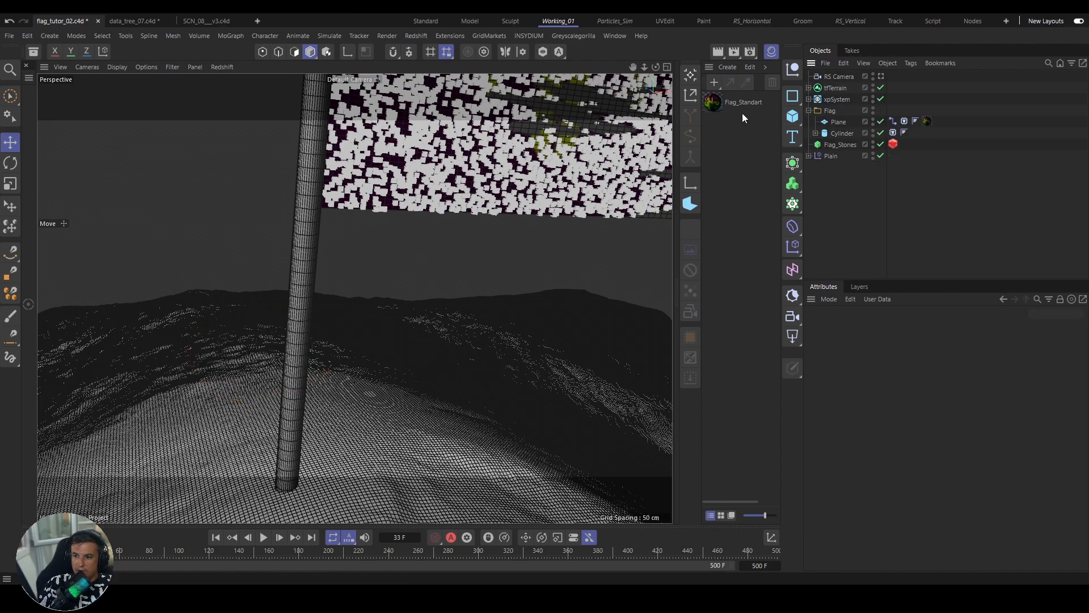
Step: Add a Cube, raise it beside the flagpole, and scale it down to 3 cm on each side
{"action": "left_click", "coordinate": [794, 119]}
{"action": "left_click", "coordinate": [822, 135]}
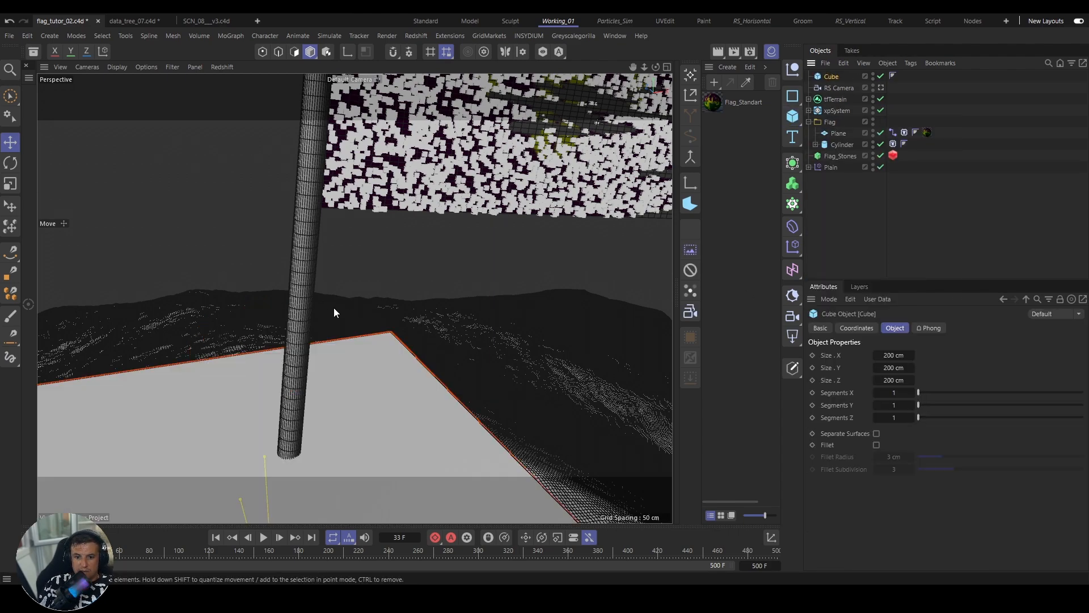
{"action": "scroll", "coordinate": [333, 307], "scroll_direction": "down", "scroll_amount": 6}
{"action": "left_click_drag", "start_coordinate": [287, 412], "coordinate": [287, 394], "text": "alt"}
{"action": "left_click_drag", "start_coordinate": [284, 444], "coordinate": [255, 285]}
{"action": "key", "text": "t"}
{"action": "left_click_drag", "start_coordinate": [382, 375], "coordinate": [27, 586]}
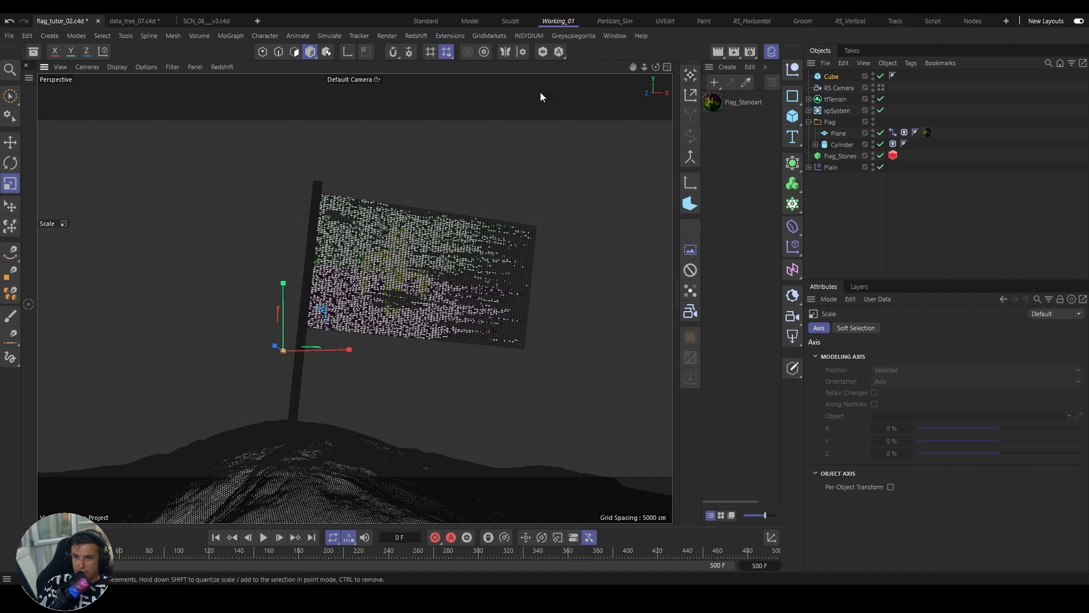
Step: Isolate the small Cube with viewport solo and convert it into an editable polygon object
{"action": "left_click", "coordinate": [543, 52]}
{"action": "scroll", "coordinate": [282, 348], "scroll_direction": "up", "scroll_amount": 12}
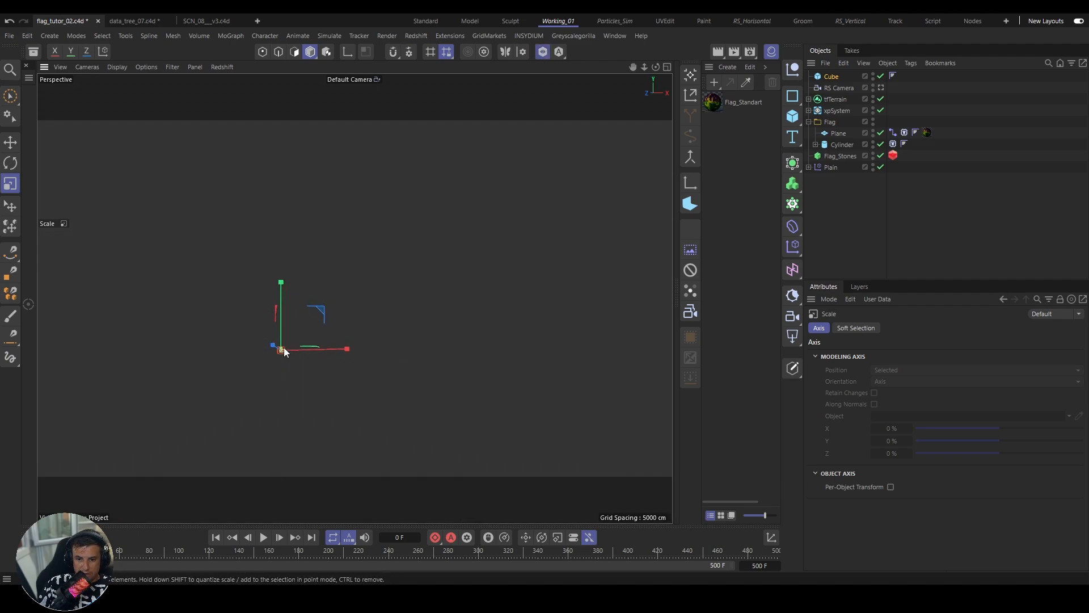
{"action": "scroll", "coordinate": [282, 346], "scroll_direction": "up", "scroll_amount": 8}
{"action": "left_click_drag", "start_coordinate": [288, 315], "coordinate": [305, 320], "text": "alt"}
{"action": "scroll", "coordinate": [305, 320], "scroll_direction": "down", "scroll_amount": 4}
{"action": "left_click", "coordinate": [832, 76]}
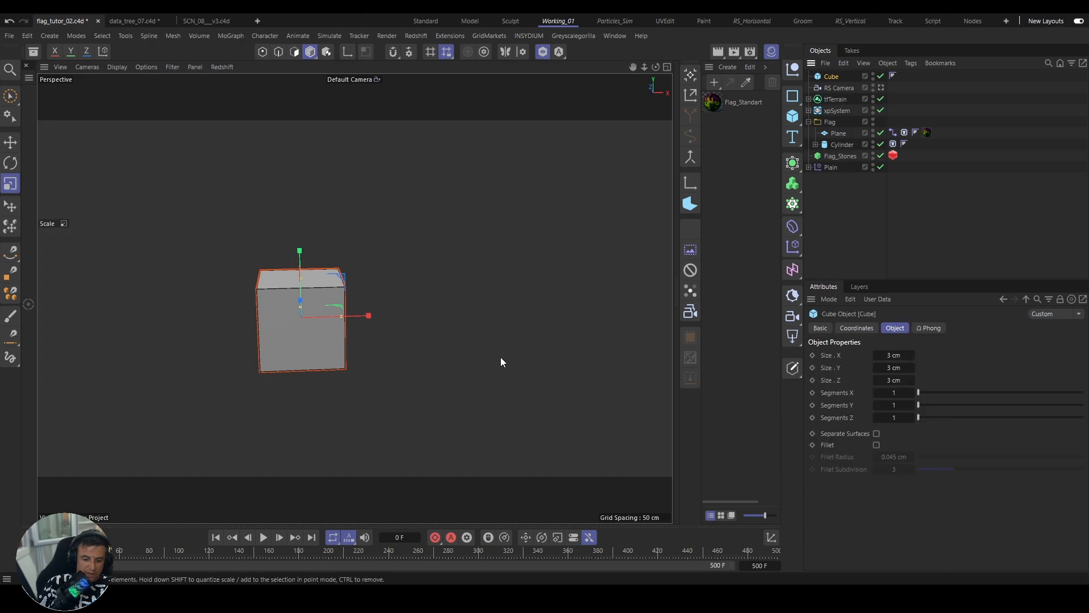
{"action": "key", "text": "c"}
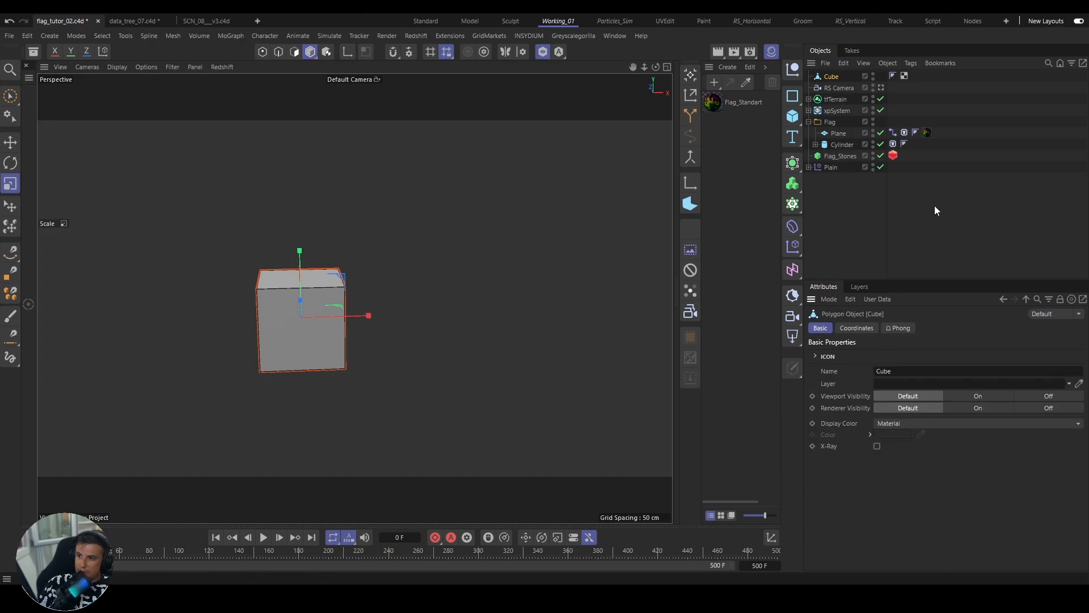
Step: Move one upper corner point of the cube about 1 cm diagonally inward across its front face
{"action": "left_click", "coordinate": [295, 52]}
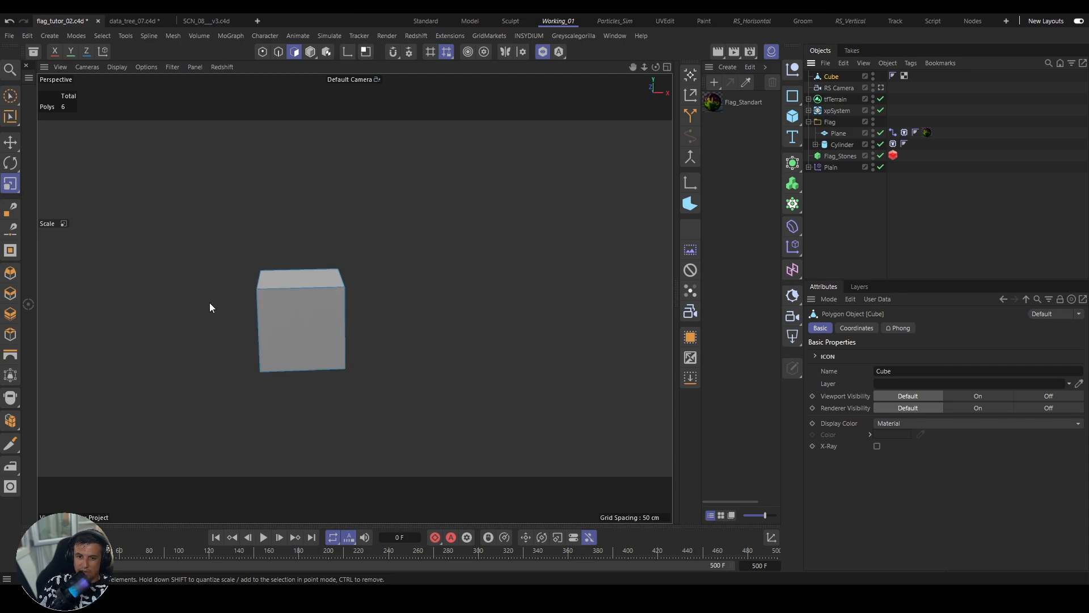
{"action": "left_click_drag", "start_coordinate": [307, 322], "coordinate": [317, 299], "text": "alt"}
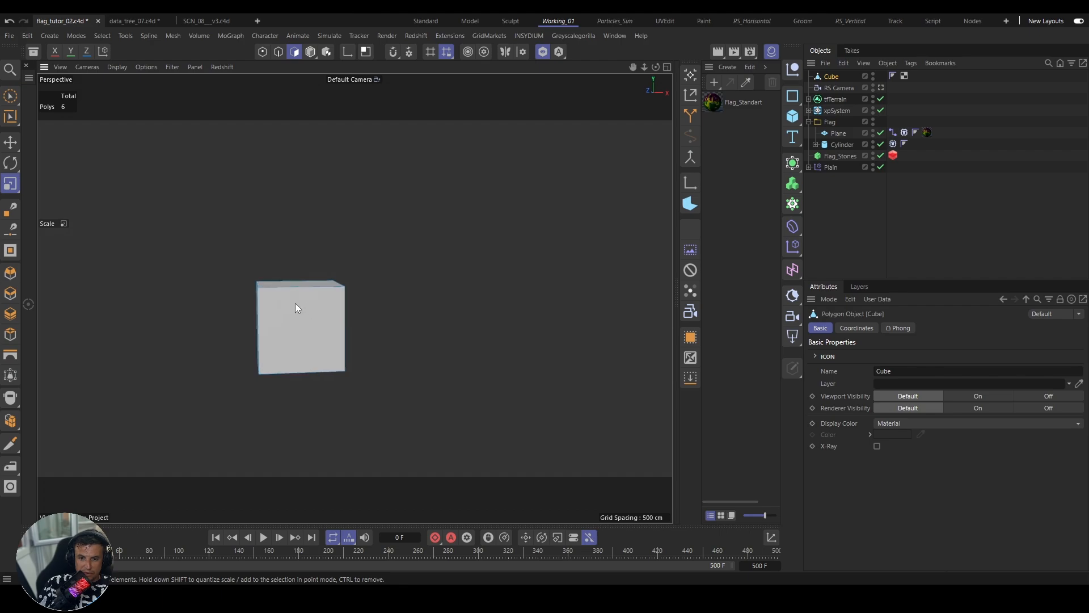
{"action": "left_click", "coordinate": [263, 52]}
{"action": "left_click", "coordinate": [260, 290]}
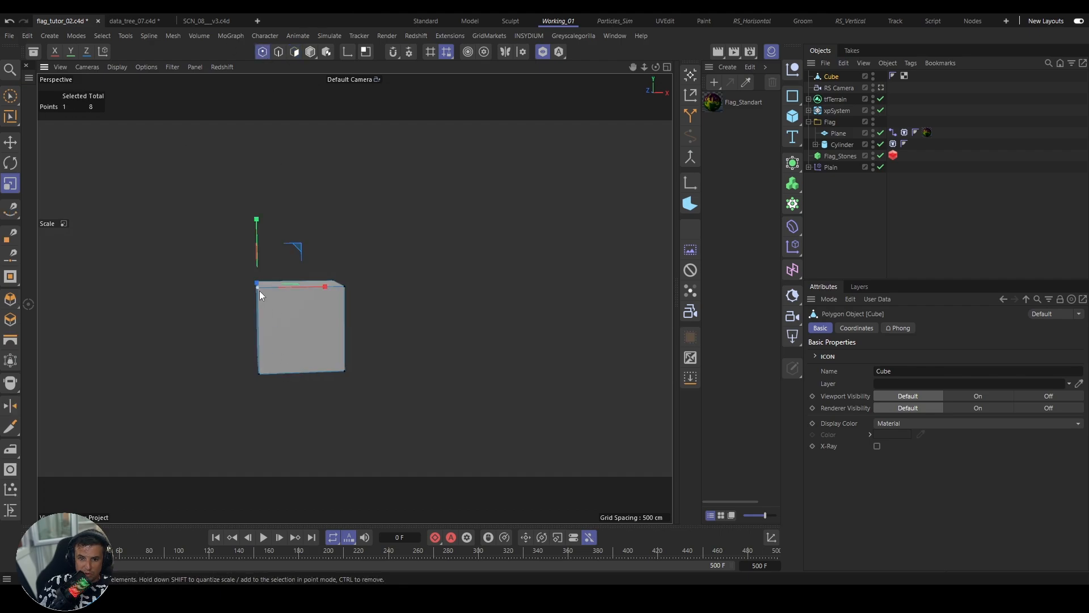
{"action": "key", "text": "e"}
{"action": "left_click_drag", "start_coordinate": [290, 250], "coordinate": [316, 271]}
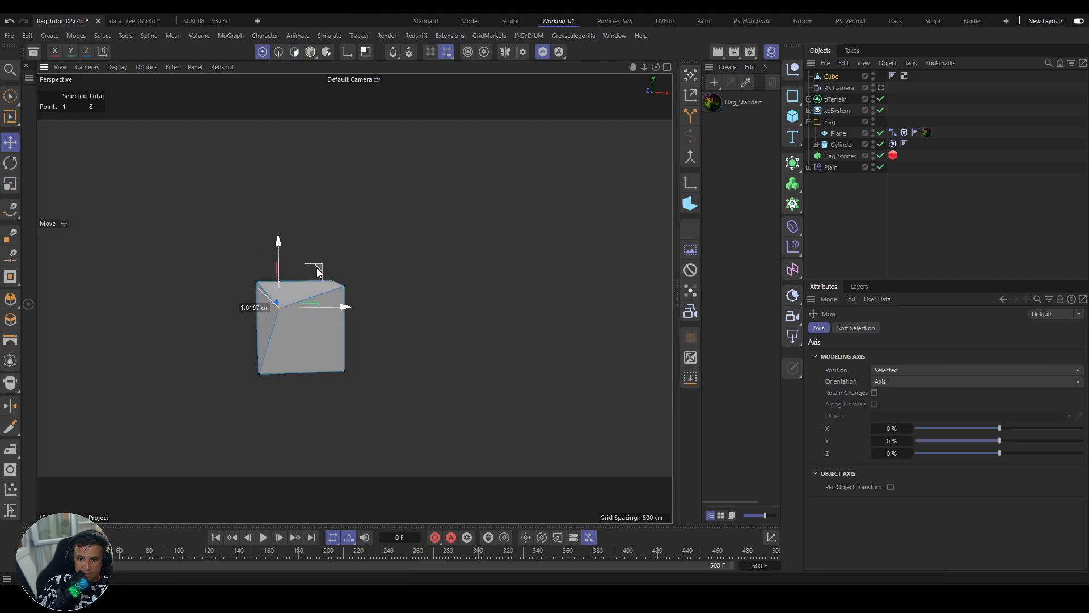
Step: Lower the adjacent upper corner point and shift the bottom corner point beneath it inward to make the cube irregular
{"action": "left_click_drag", "start_coordinate": [255, 379], "coordinate": [428, 356], "text": "alt"}
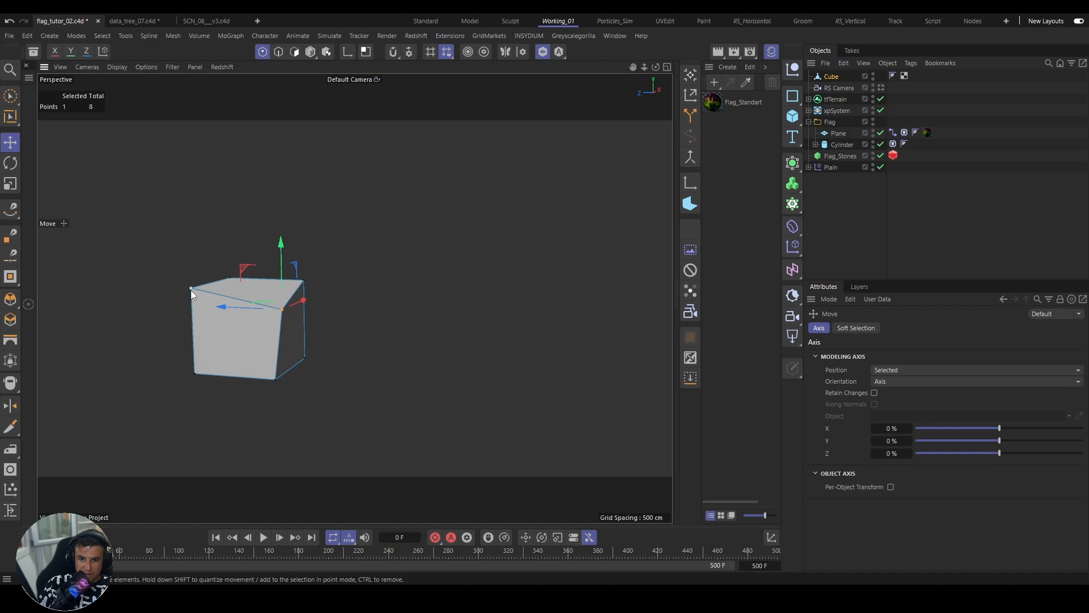
{"action": "left_click_drag", "start_coordinate": [191, 291], "coordinate": [200, 259]}
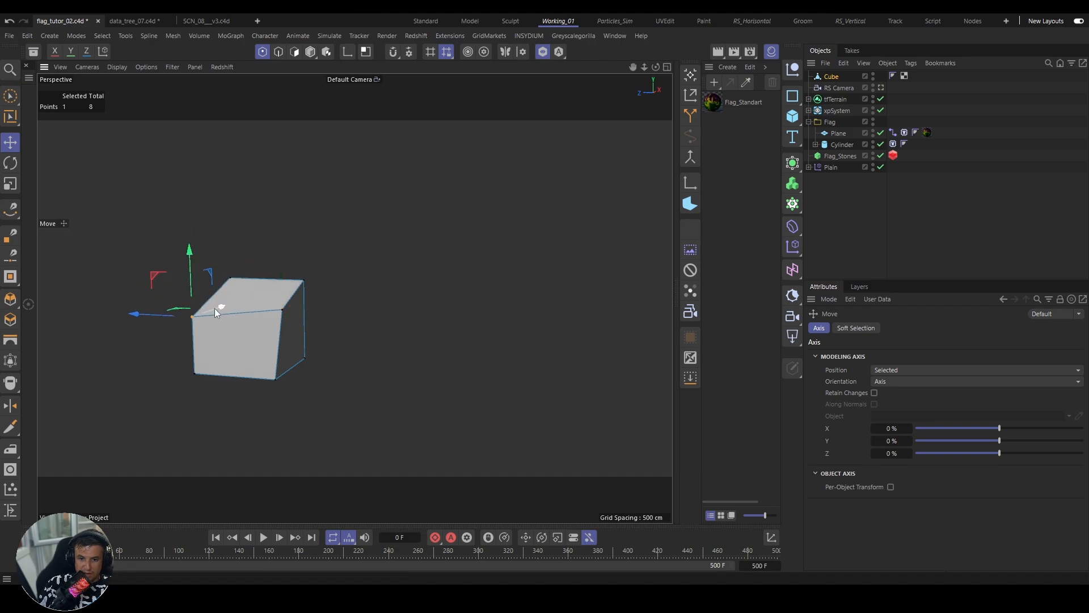
{"action": "left_click_drag", "start_coordinate": [215, 308], "coordinate": [227, 305]}
{"action": "left_click", "coordinate": [197, 372]}
{"action": "left_click_drag", "start_coordinate": [221, 362], "coordinate": [190, 345]}
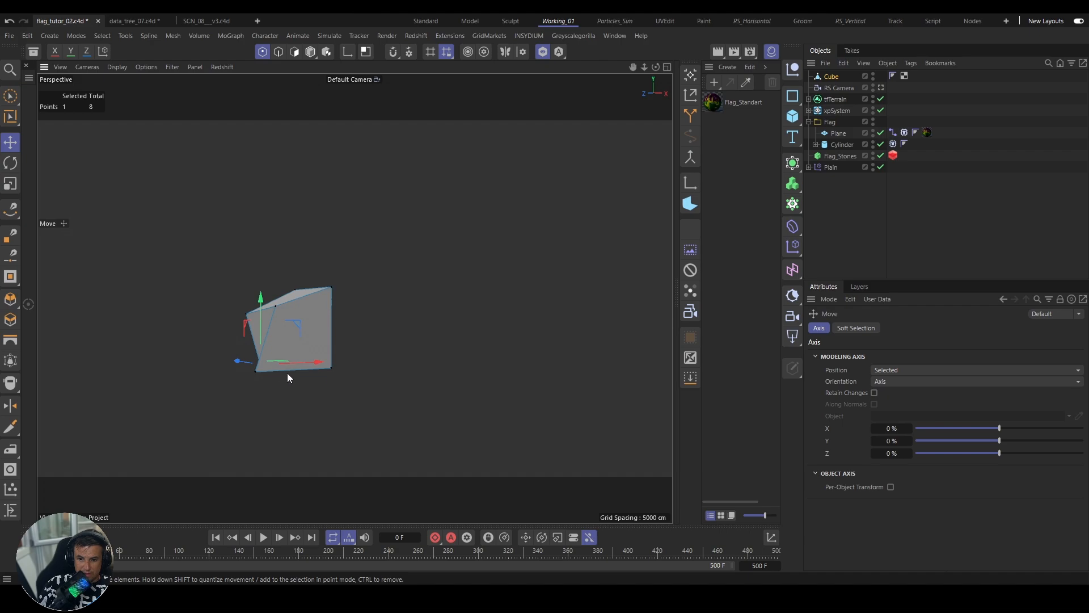
Step: Bevel the upper corner point opposite the reshaped edge to cut that corner into a small facet
{"action": "left_click_drag", "start_coordinate": [287, 377], "coordinate": [308, 282], "text": "alt"}
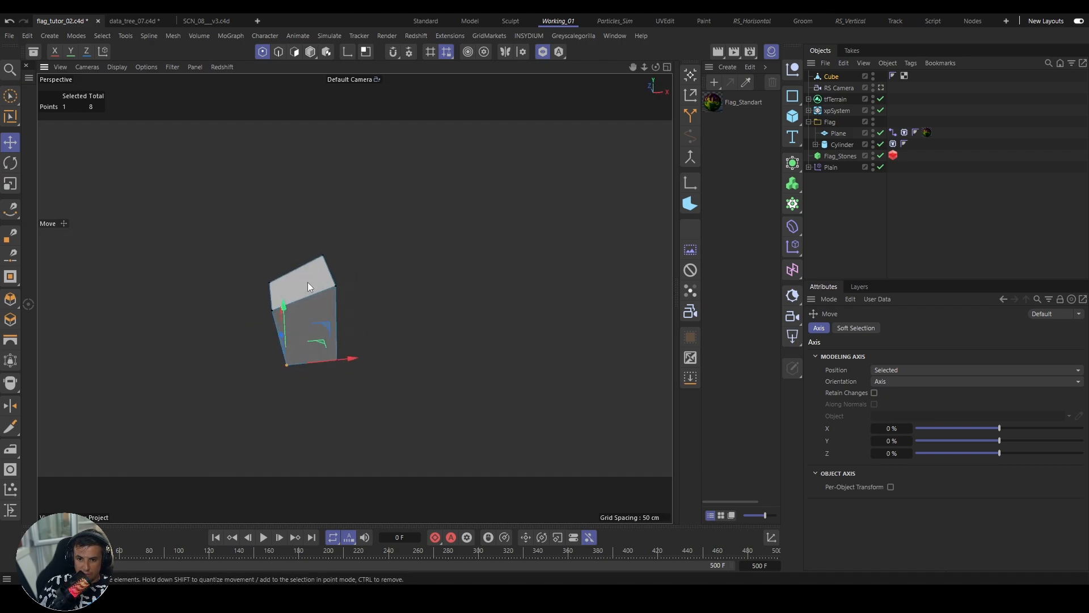
{"action": "left_click", "coordinate": [338, 288]}
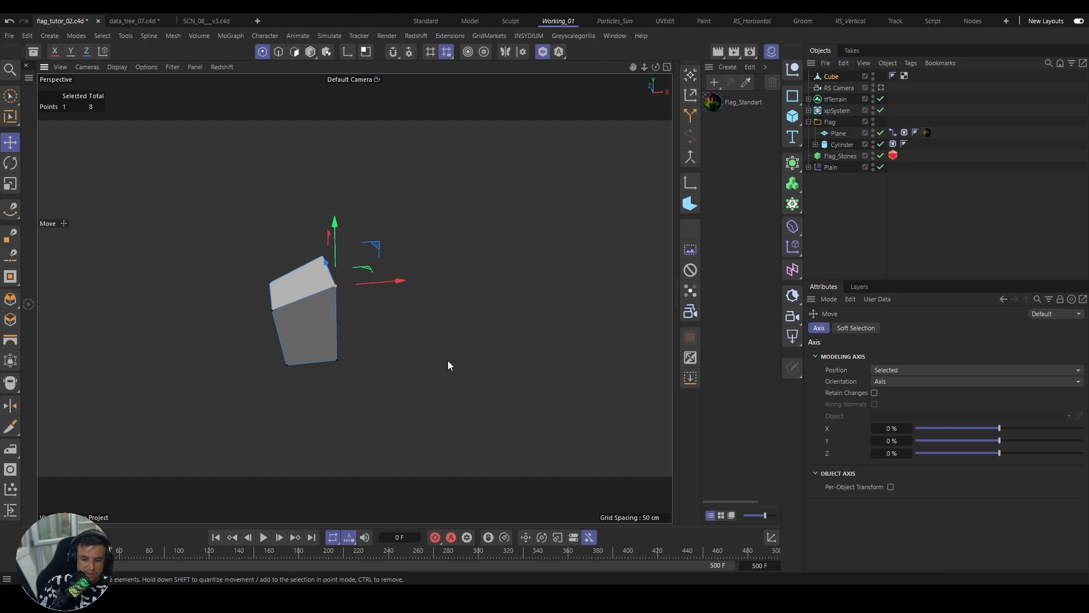
{"action": "key", "text": "m"}
{"action": "key", "text": "s"}
{"action": "mouse_move", "coordinate": [370, 331]}
{"action": "left_mouse_down"}
{"action": "mouse_move", "coordinate": [404, 332]}
{"action": "mouse_move", "coordinate": [279, 271]}
{"action": "mouse_move", "coordinate": [163, 275]}
{"action": "mouse_move", "coordinate": [481, 352]}
{"action": "mouse_move", "coordinate": [359, 325]}
{"action": "left_mouse_up"}
Step: Reposition two more points around the mesh, one of them at the base, to give it an angular stone shape
{"action": "key", "text": "e"}
{"action": "left_click", "coordinate": [440, 275]}
{"action": "left_click_drag", "start_coordinate": [498, 284], "coordinate": [473, 284]}
{"action": "left_click_drag", "start_coordinate": [444, 333], "coordinate": [569, 389], "text": "alt"}
{"action": "left_click", "coordinate": [381, 364]}
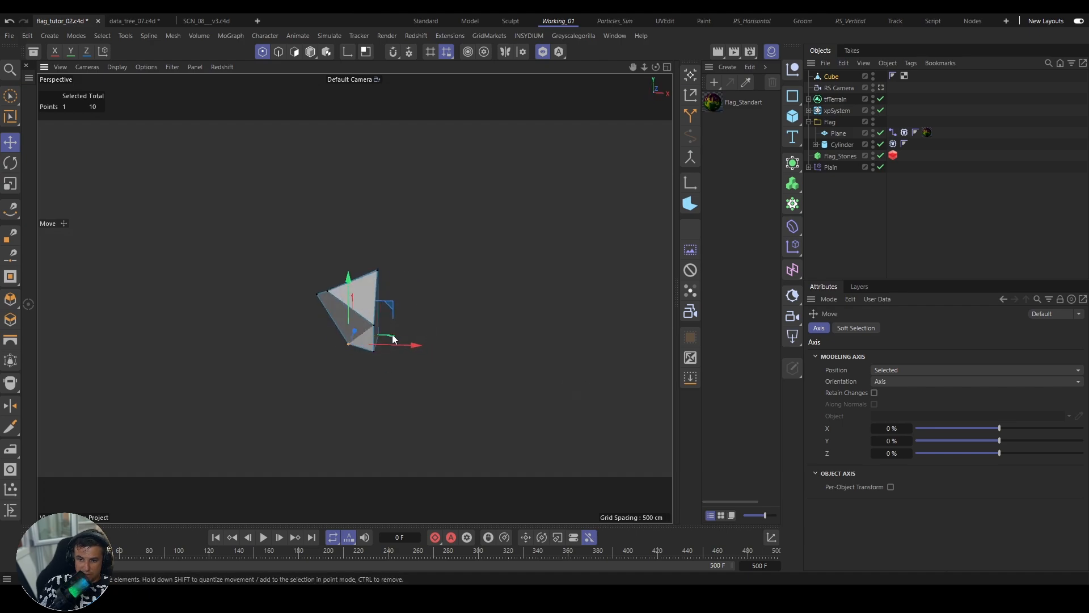
{"action": "left_click_drag", "start_coordinate": [354, 330], "coordinate": [397, 318]}
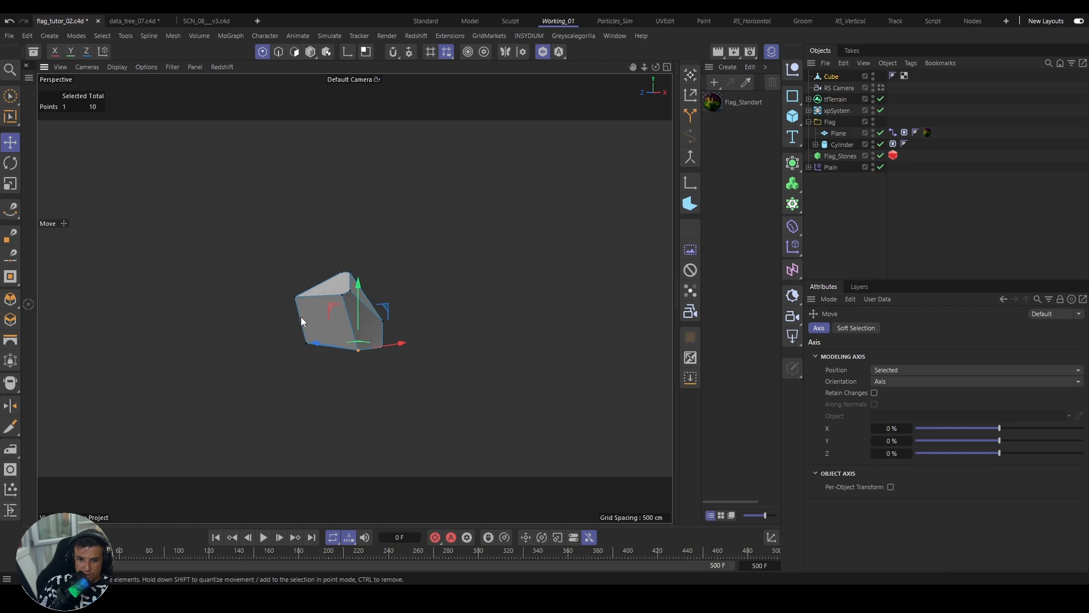
Step: Bevel two separate edges of the stone mesh, chamfering the second by about 1 cm, to break up its flat silhouette
{"action": "left_click", "coordinate": [279, 51]}
{"action": "left_click", "coordinate": [306, 331]}
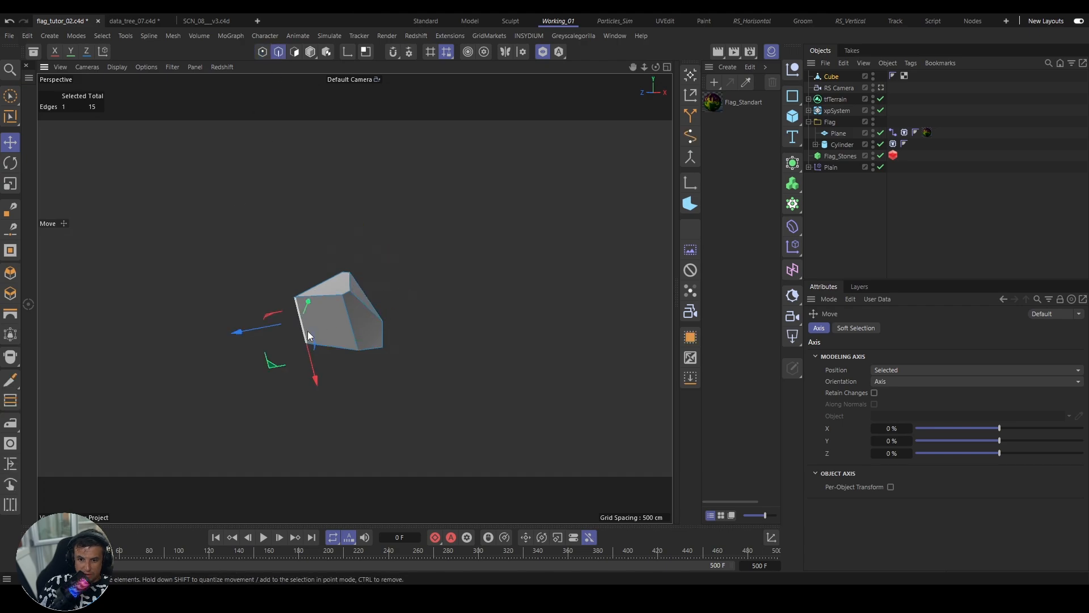
{"action": "key", "text": "m"}
{"action": "key", "text": "s"}
{"action": "left_click_drag", "start_coordinate": [250, 379], "coordinate": [293, 379]}
{"action": "left_click_drag", "start_coordinate": [328, 308], "coordinate": [343, 353], "text": "alt"}
{"action": "left_click", "coordinate": [371, 352]}
{"action": "left_click_drag", "start_coordinate": [382, 402], "coordinate": [410, 403]}
Step: Chamfer two more edges around the stone, with offsets of about 0.42 cm and 1.26 cm
{"action": "left_click_drag", "start_coordinate": [378, 369], "coordinate": [359, 311], "text": "alt"}
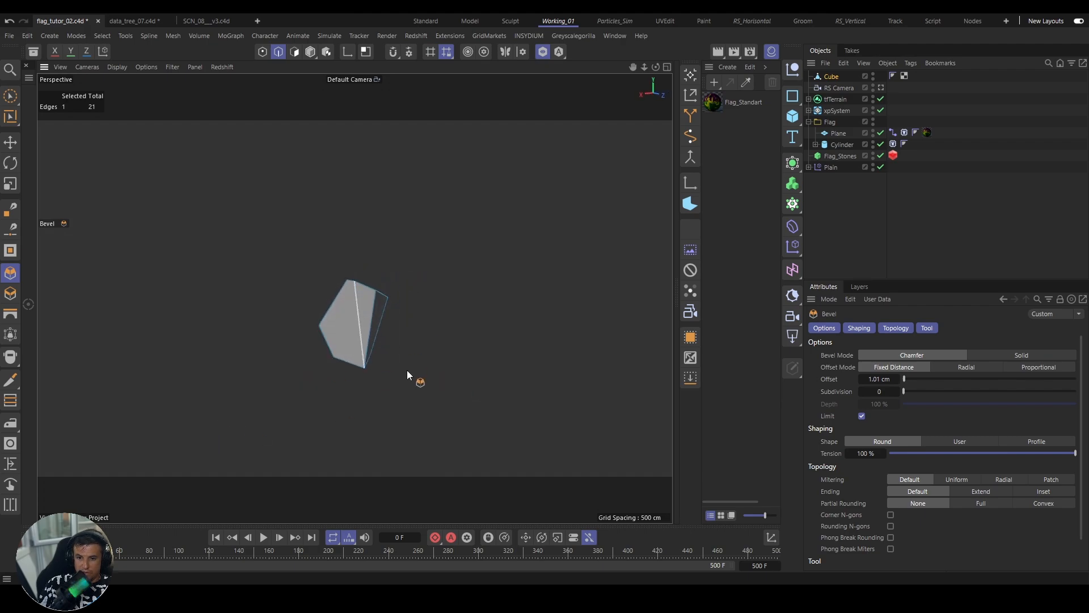
{"action": "left_click_drag", "start_coordinate": [407, 371], "coordinate": [420, 372]}
{"action": "left_click_drag", "start_coordinate": [323, 321], "coordinate": [524, 369], "text": "alt"}
{"action": "left_click", "coordinate": [274, 292]}
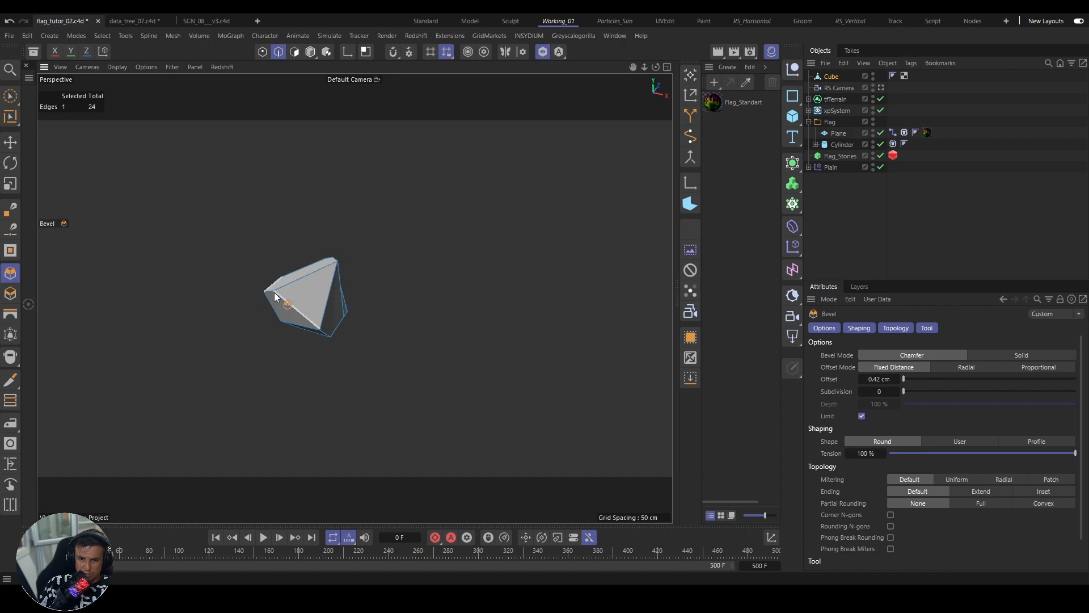
{"action": "left_click_drag", "start_coordinate": [268, 291], "coordinate": [448, 262]}
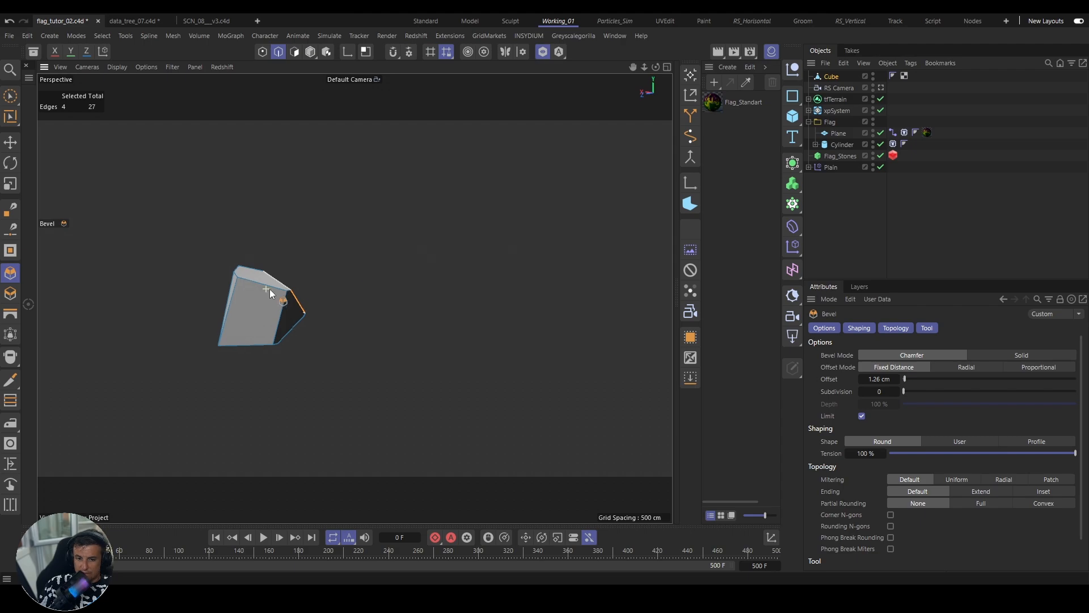
{"action": "left_click_drag", "start_coordinate": [270, 289], "coordinate": [315, 301], "text": "alt"}
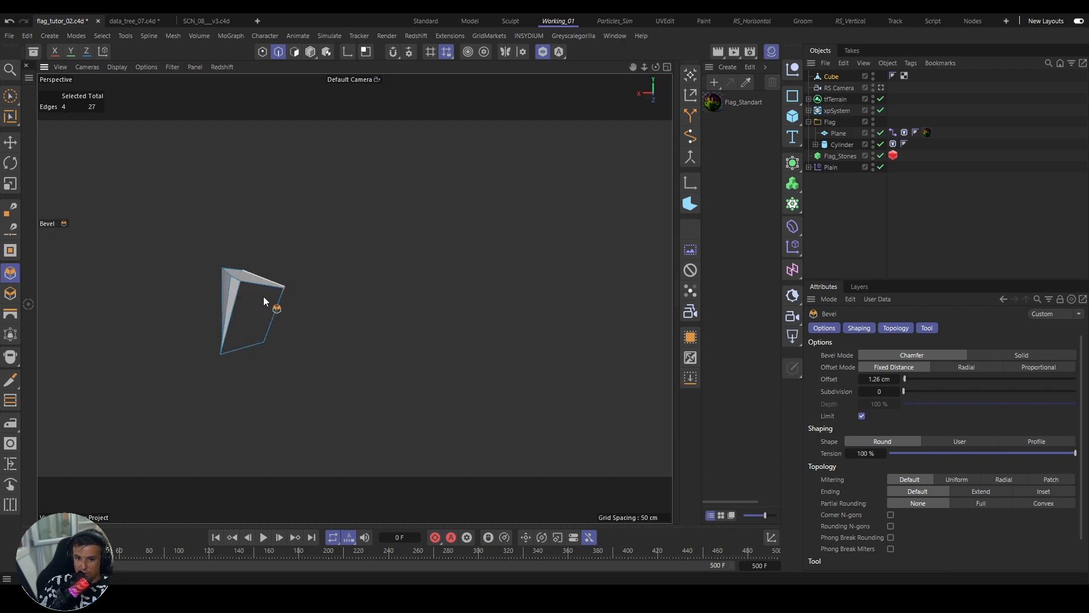
Step: Return to object-level editing and add a Bevel deformer as a child of the stone cube
{"action": "left_click", "coordinate": [310, 51]}
{"action": "left_click_drag", "start_coordinate": [352, 266], "coordinate": [417, 327], "text": "alt"}
{"action": "left_click_drag", "start_coordinate": [290, 340], "coordinate": [319, 300], "text": "alt"}
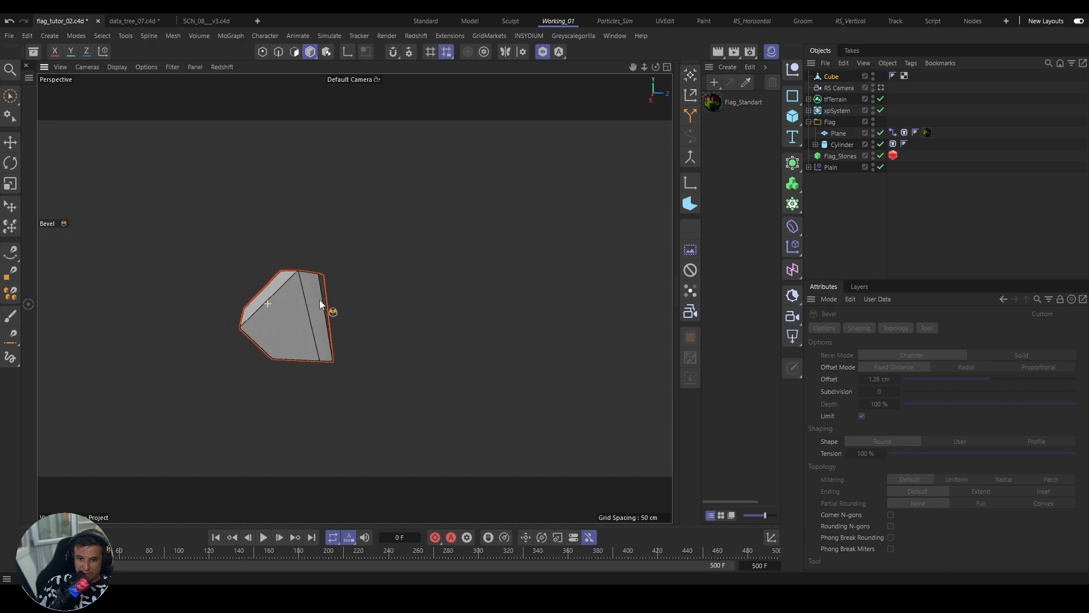
{"action": "left_click", "coordinate": [832, 76]}
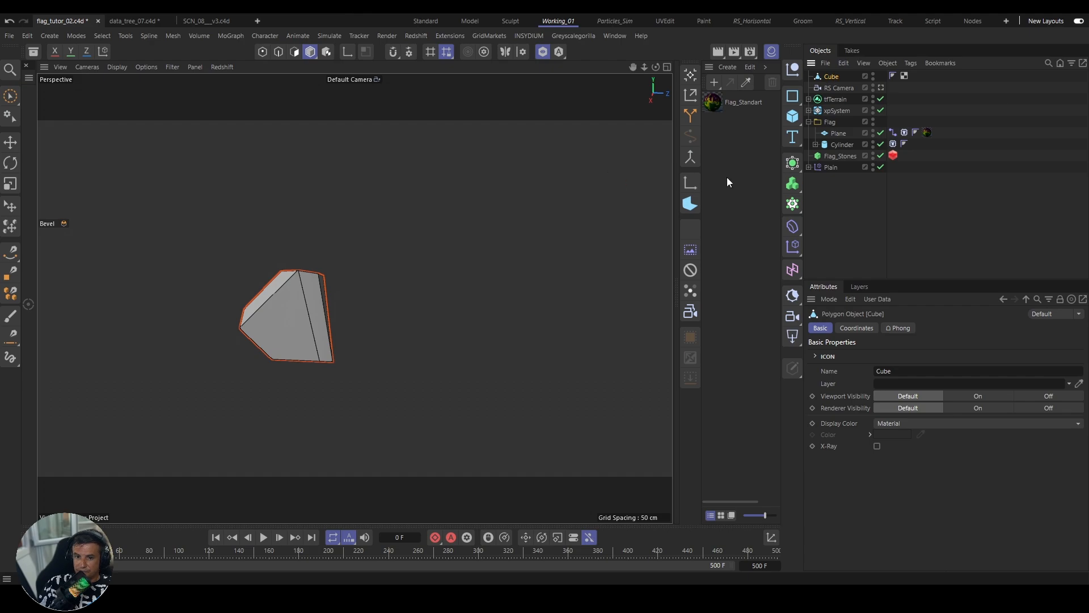
{"action": "key", "text": "e"}
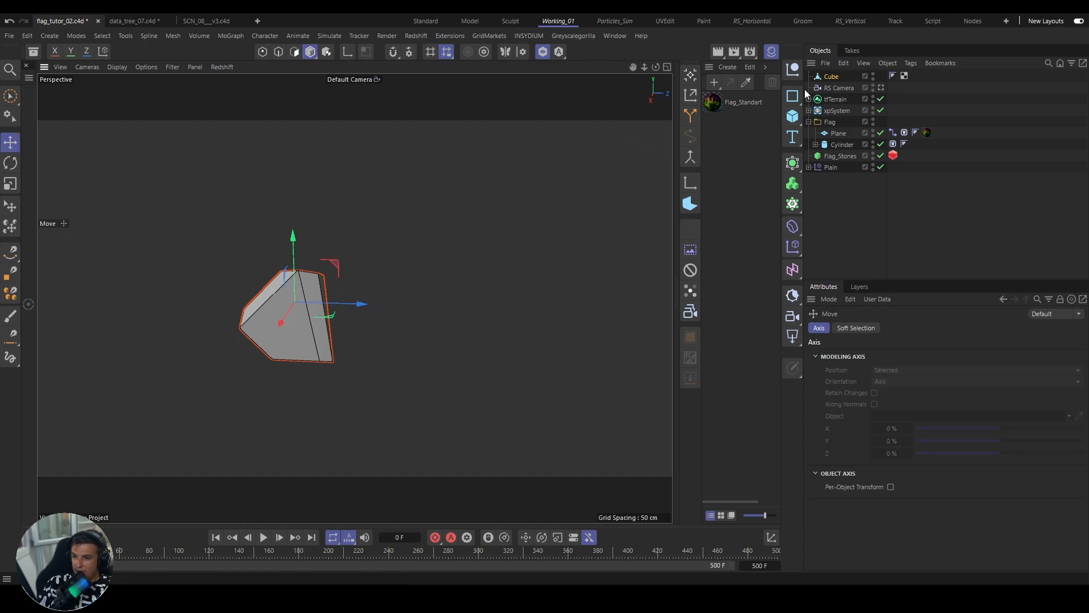
{"action": "left_click", "coordinate": [792, 226]}
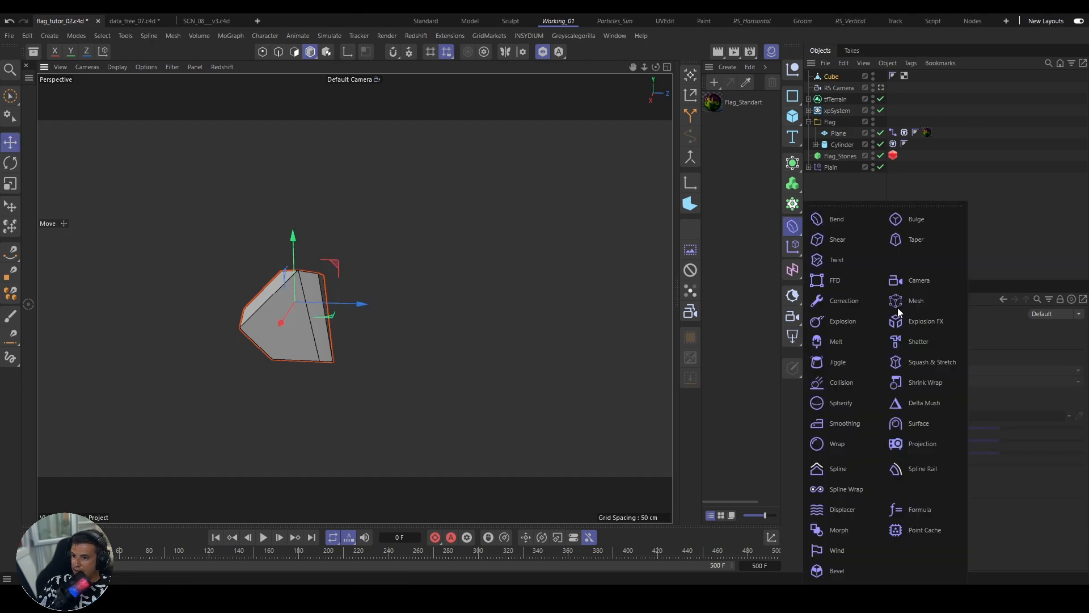
{"action": "left_click", "coordinate": [837, 570]}
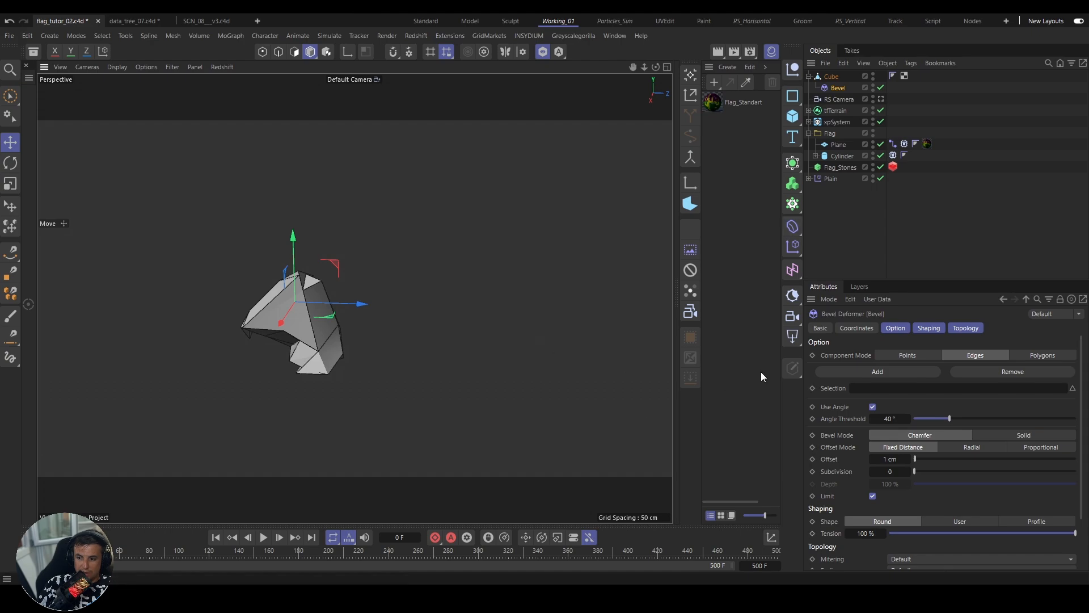
Step: Set the Bevel deformer's offset to 0.1 cm and its subdivision to 1
{"action": "double_click", "coordinate": [889, 459]}
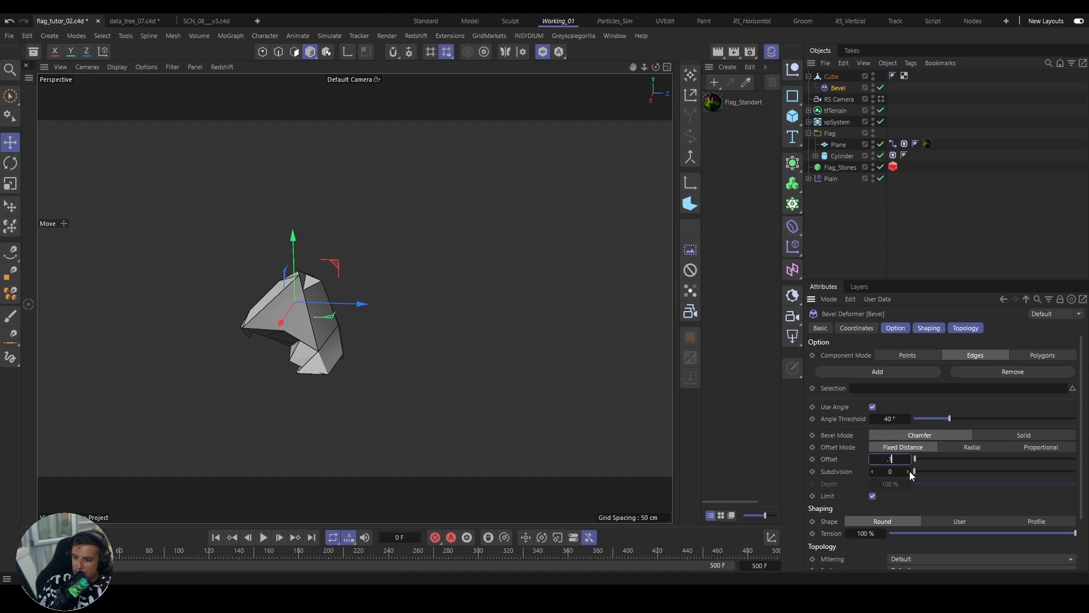
{"action": "type", "text": ".1"}
{"action": "key", "text": "Return"}
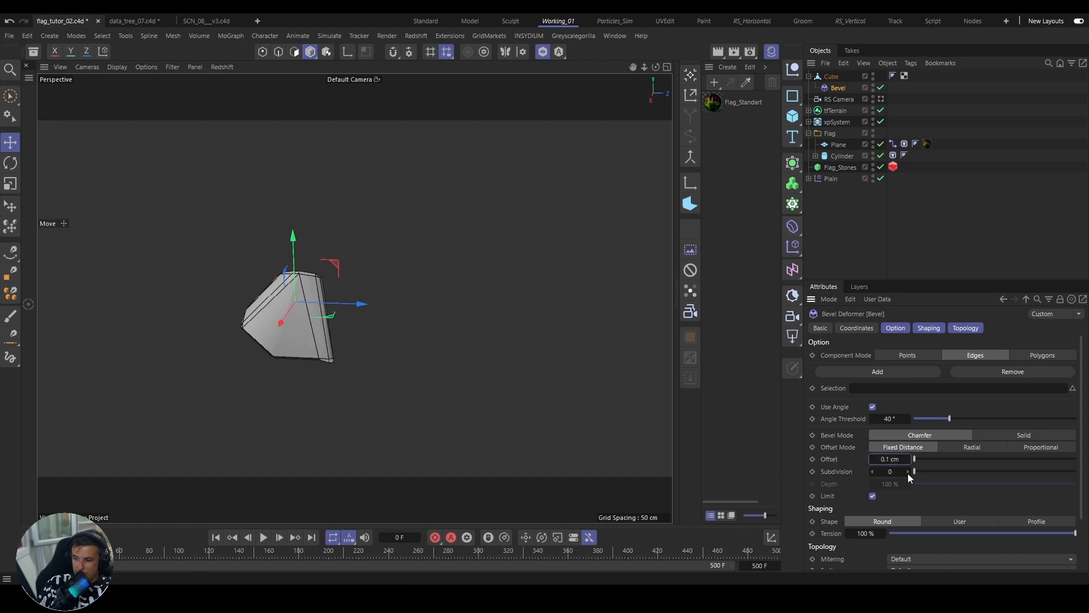
{"action": "left_click", "coordinate": [909, 472]}
{"action": "left_click_drag", "start_coordinate": [268, 304], "coordinate": [472, 288], "text": "alt"}
Step: Tighten the Bevel deformer's offset to 0.05 cm
{"action": "double_click", "coordinate": [892, 458]}
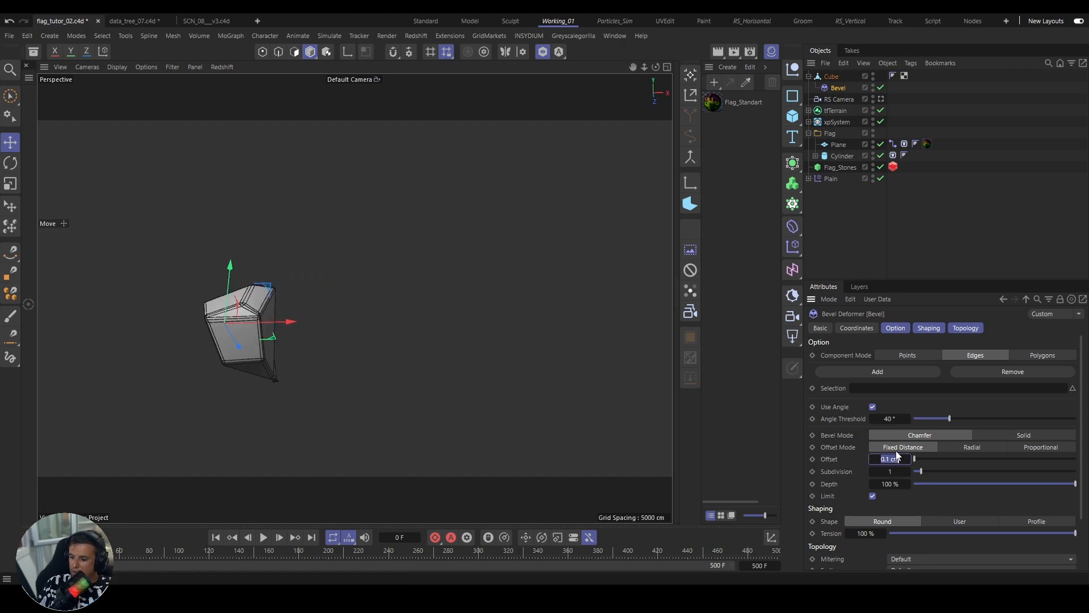
{"action": "type", "text": ".05"}
{"action": "key", "text": "Return"}
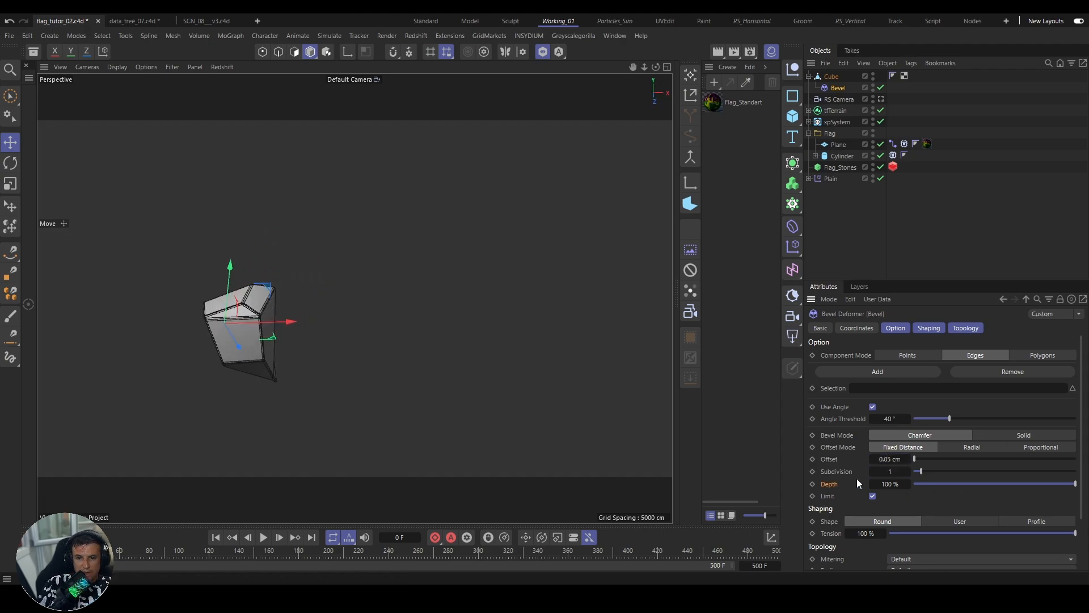
Step: Bake the Bevel deformer into the cube so the rounded stone becomes one editable mesh
{"action": "left_click_drag", "start_coordinate": [251, 353], "coordinate": [147, 380], "text": "alt"}
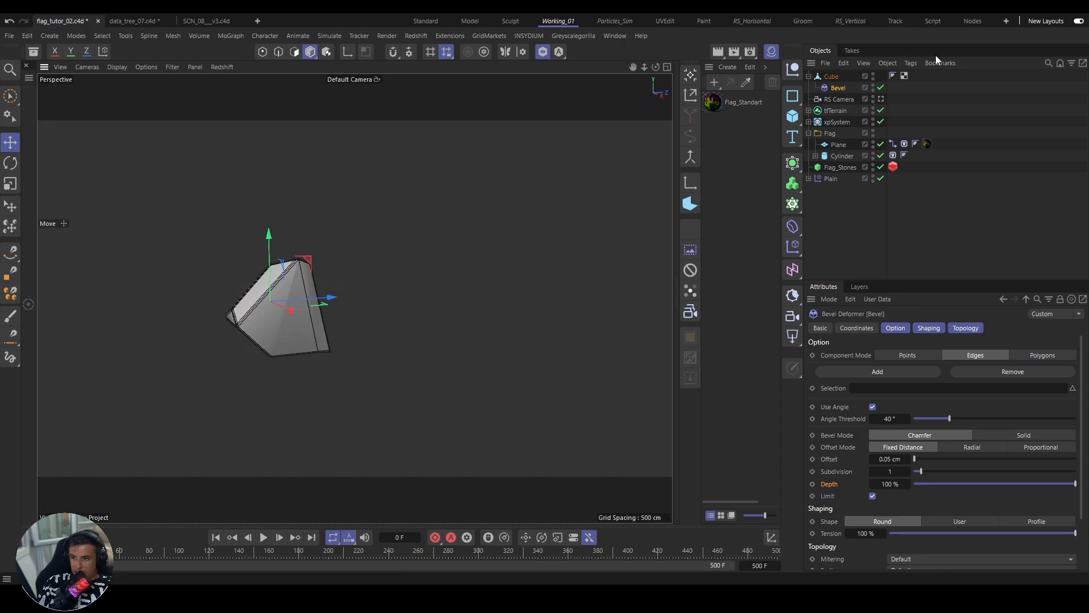
{"action": "left_click", "coordinate": [817, 76]}
{"action": "left_click", "coordinate": [808, 76]}
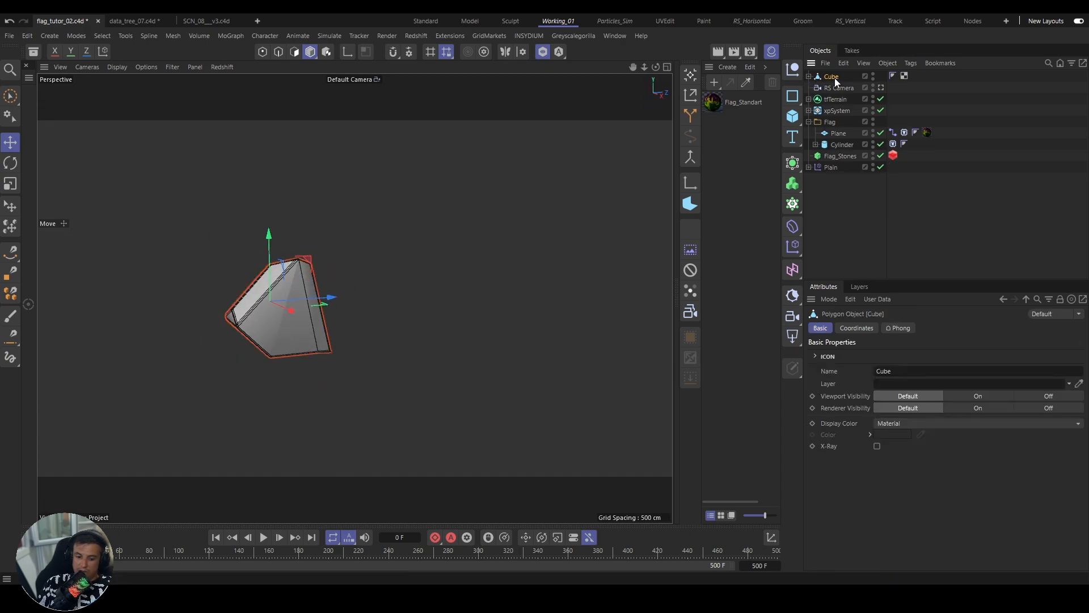
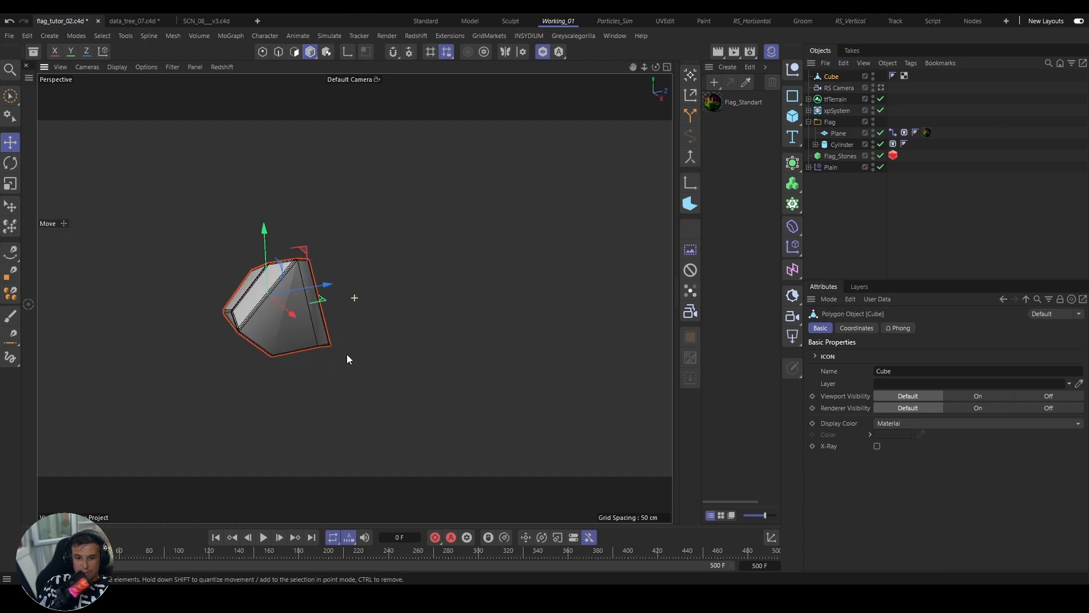
Step: Duplicate the stone beside the original and scale the copy down to different proportions
{"action": "left_click_drag", "start_coordinate": [316, 280], "coordinate": [278, 297], "text": "ctrl"}
{"action": "key", "text": "t"}
{"action": "left_click_drag", "start_coordinate": [561, 298], "coordinate": [432, 290], "text": "alt"}
{"action": "left_click_drag", "start_coordinate": [448, 233], "coordinate": [470, 294]}
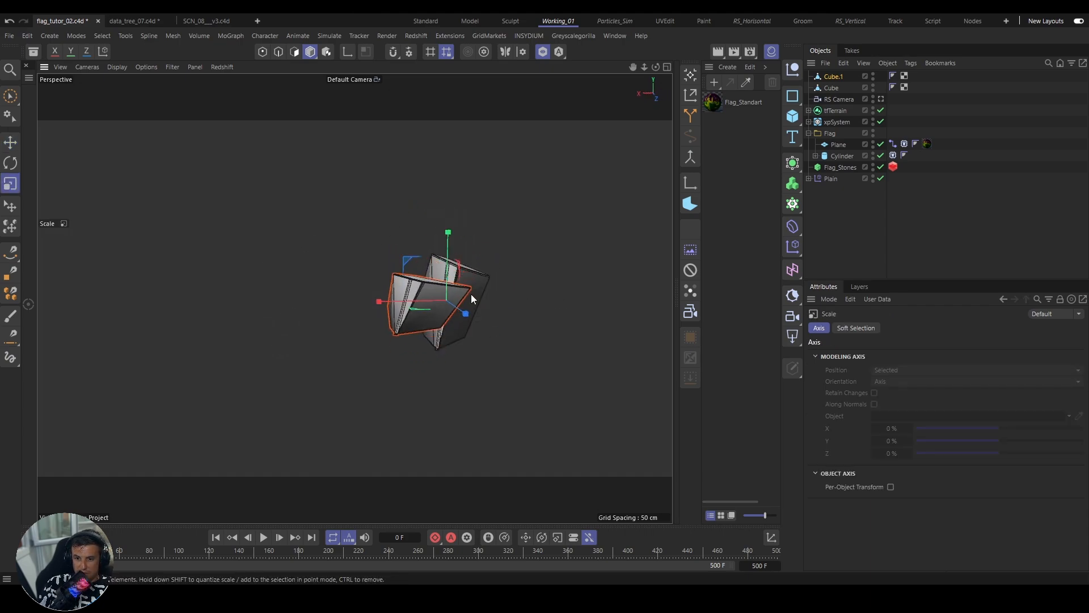
{"action": "left_click_drag", "start_coordinate": [382, 308], "coordinate": [510, 300]}
Step: Rotate the smaller copy and add three more stone copies with varied orientations and positions
{"action": "key", "text": "r"}
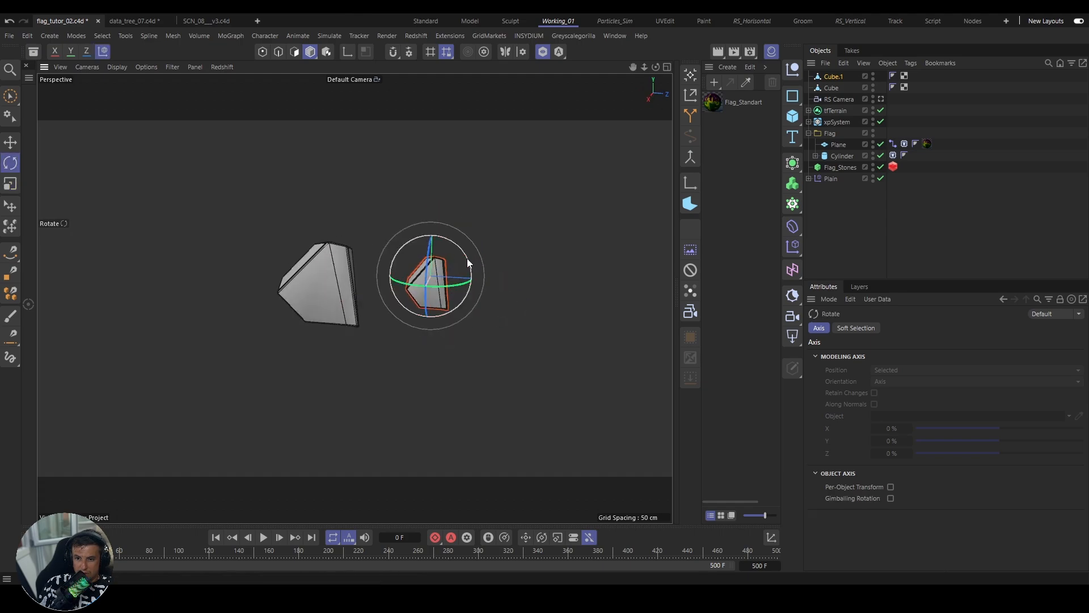
{"action": "left_click_drag", "start_coordinate": [468, 257], "coordinate": [375, 318]}
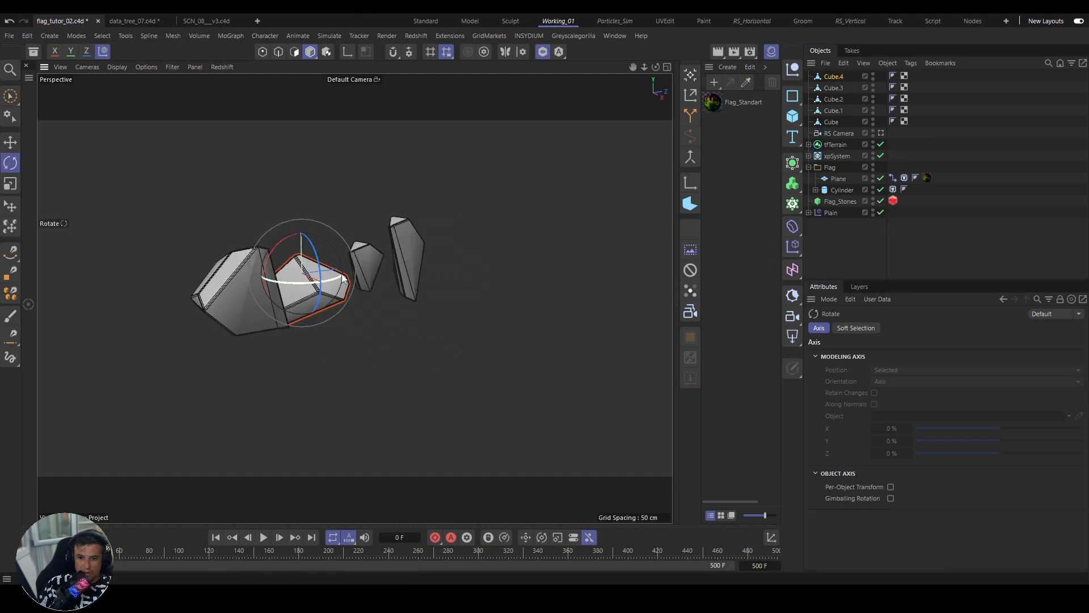
{"action": "key", "text": "e"}
{"action": "left_click_drag", "start_coordinate": [199, 375], "coordinate": [311, 358], "text": "alt"}
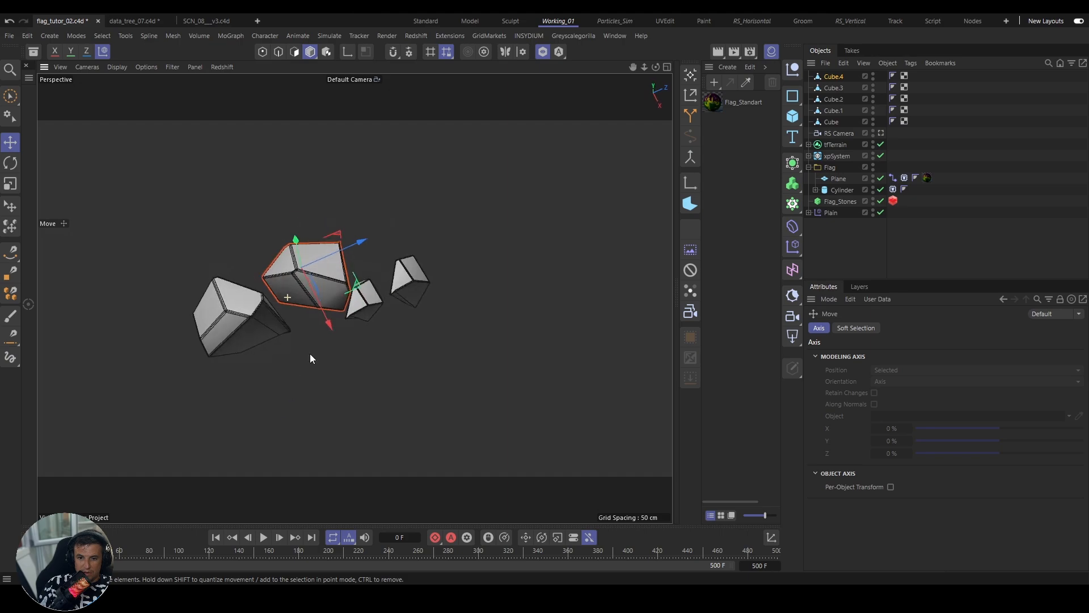
Step: Scale the newest stone copy down along its X axis to vary its shape
{"action": "key", "text": "w"}
{"action": "key", "text": "t"}
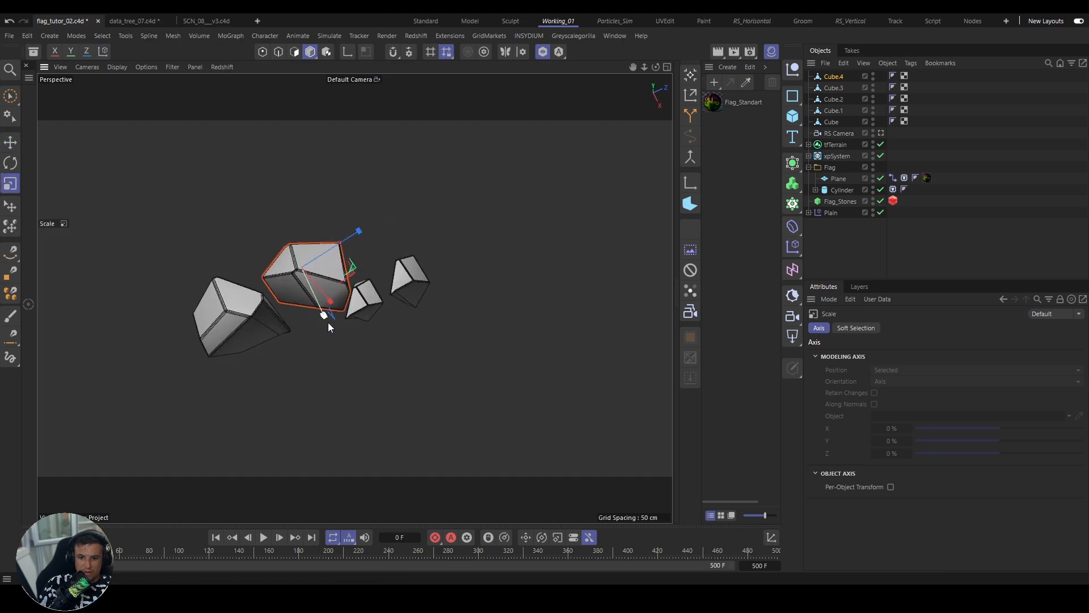
{"action": "left_click_drag", "start_coordinate": [328, 321], "coordinate": [316, 296]}
{"action": "left_click_drag", "start_coordinate": [335, 348], "coordinate": [326, 310], "text": "alt"}
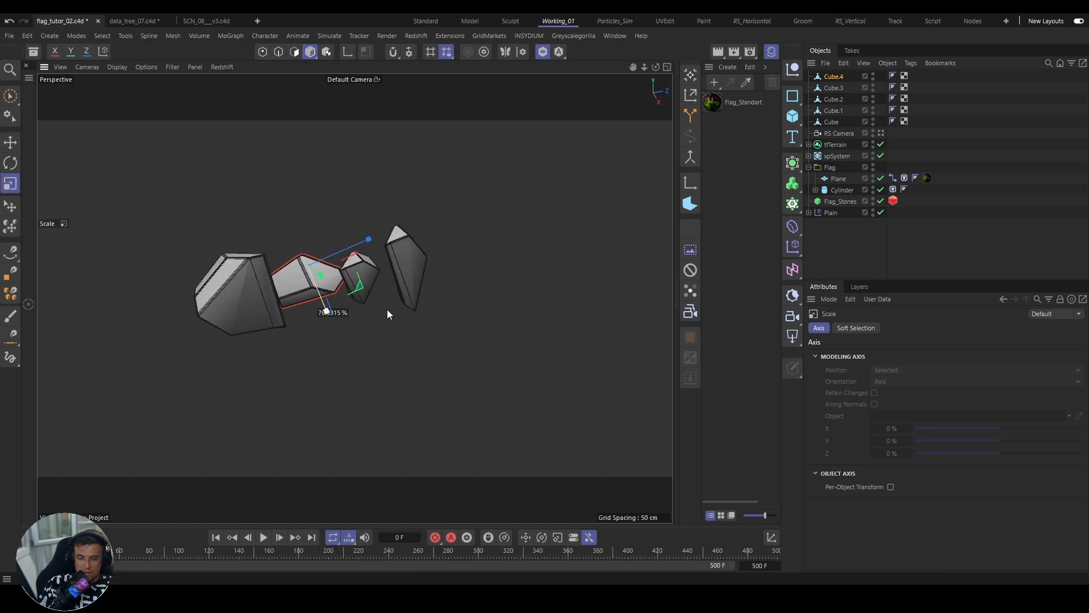
Step: Group the five stone meshes under a null and name it Stones
{"action": "left_click", "coordinate": [831, 122]}
{"action": "left_click", "coordinate": [839, 78], "text": "shift"}
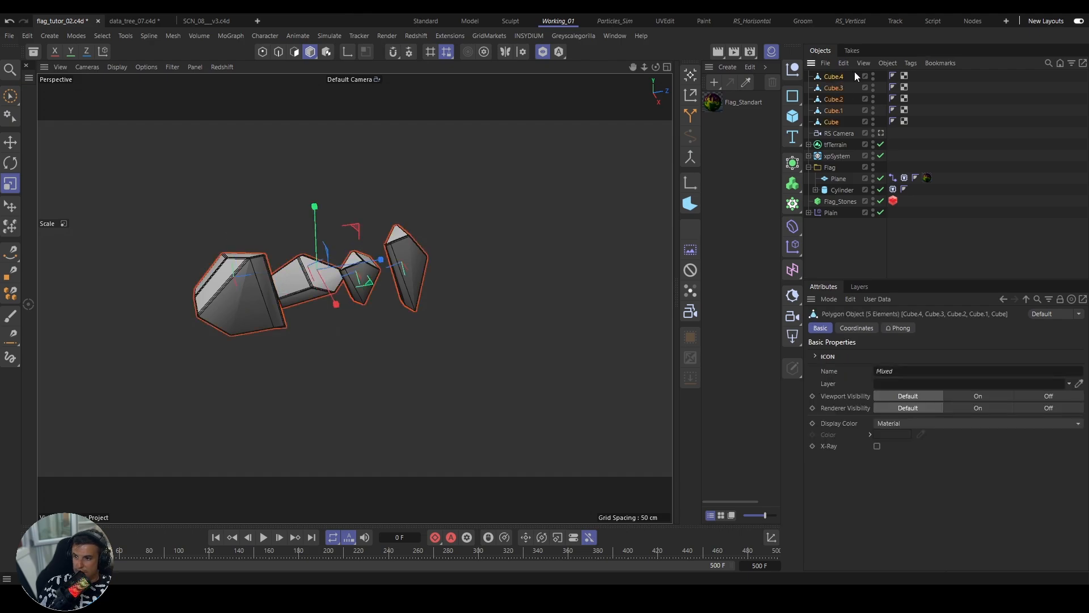
{"action": "key", "text": "alt+g"}
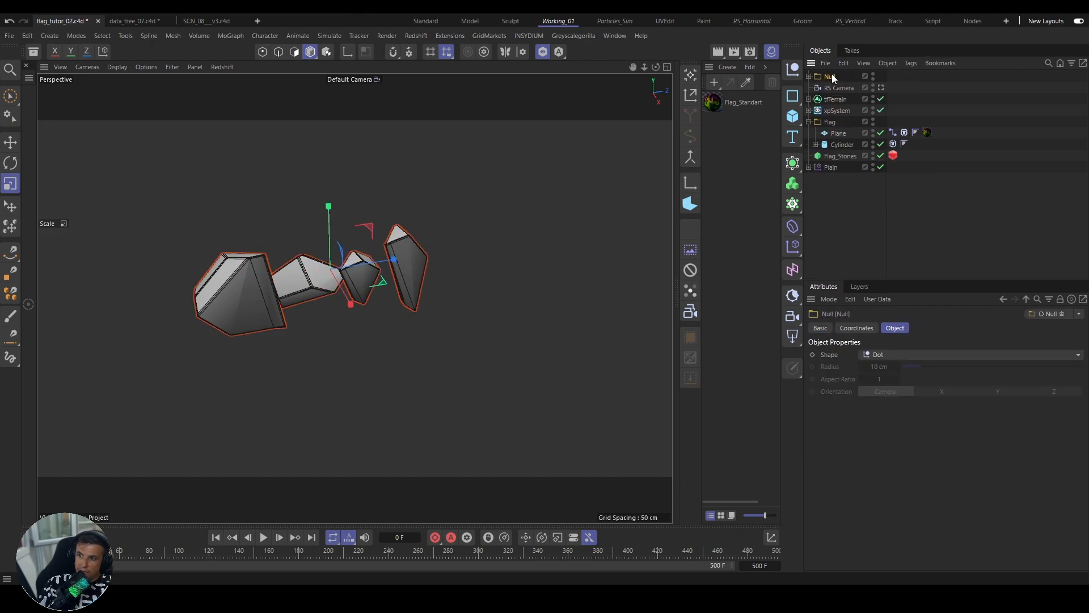
{"action": "double_click", "coordinate": [831, 77]}
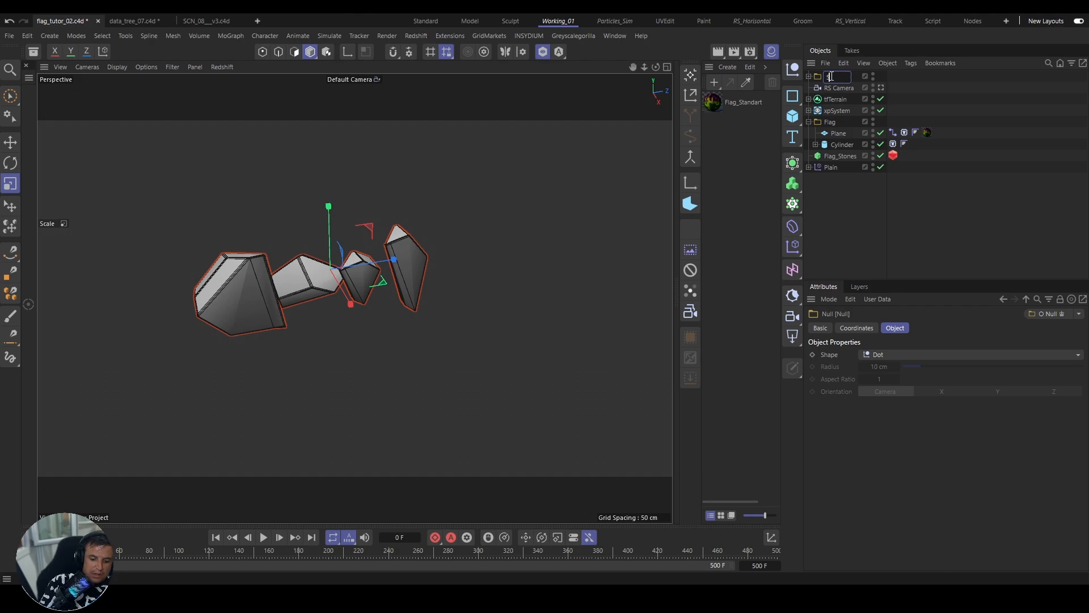
{"action": "key", "text": "Return"}
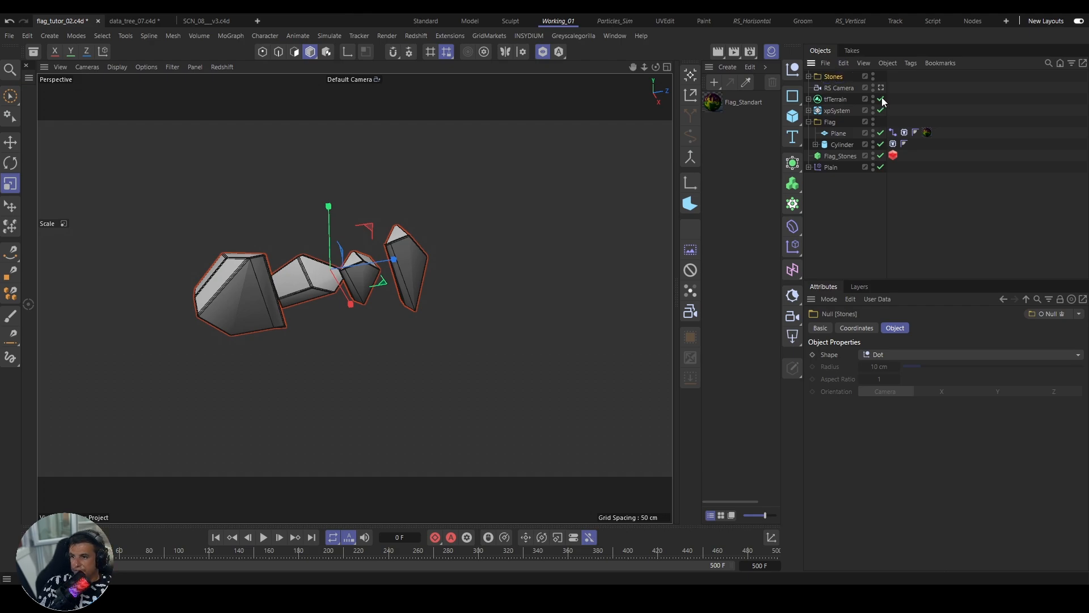
Step: Make the Stones group a child of Flag_Stones and leave solo view to see the whole flag above the mound
{"action": "left_click_drag", "start_coordinate": [829, 157], "coordinate": [832, 157]}
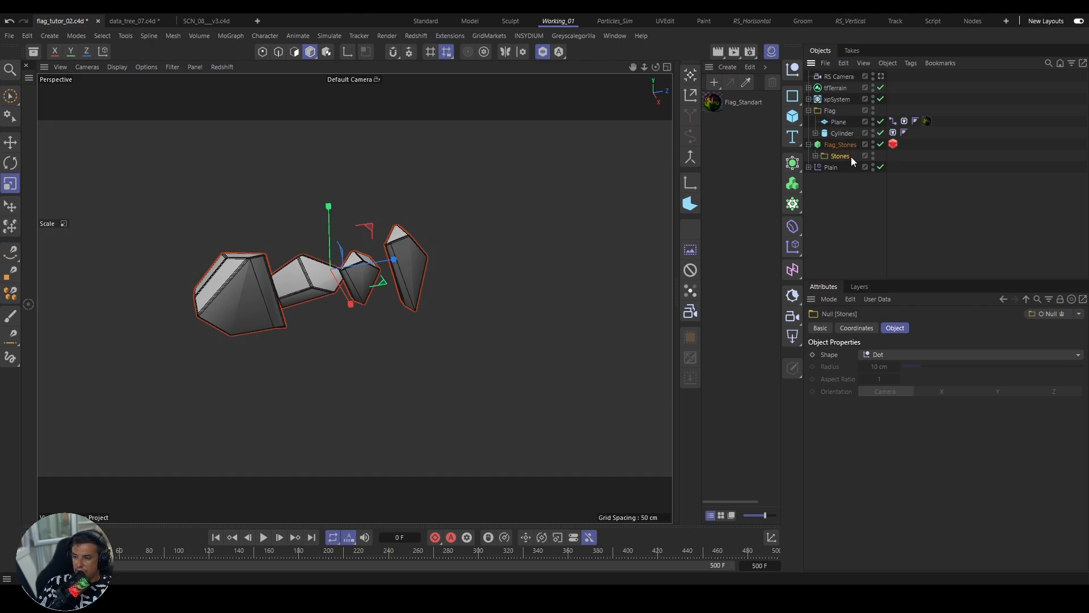
{"action": "scroll", "coordinate": [411, 298], "scroll_direction": "down", "scroll_amount": 4}
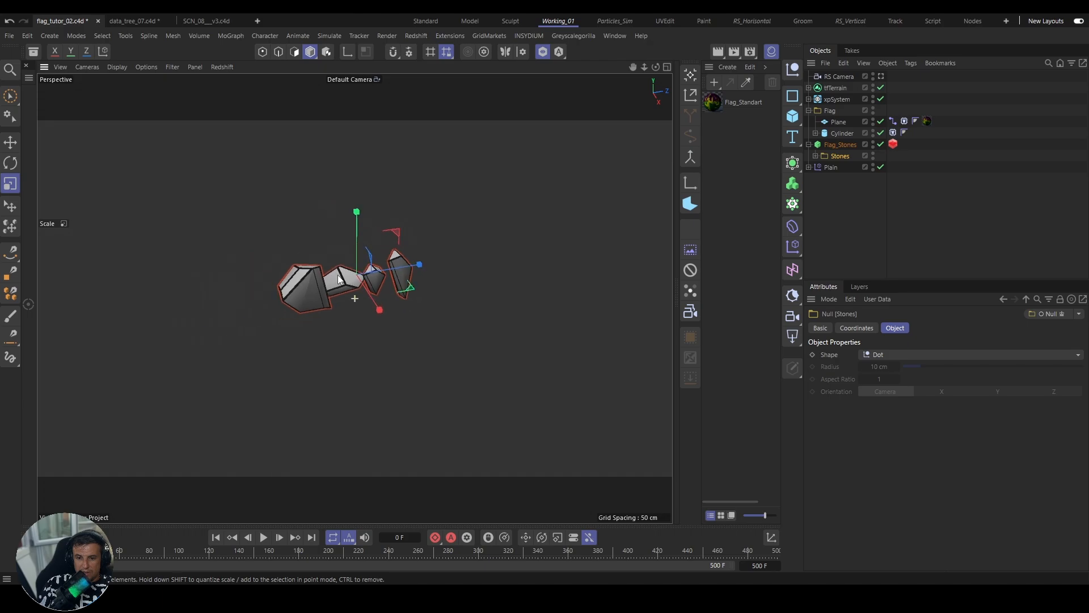
{"action": "left_click", "coordinate": [543, 51]}
{"action": "scroll", "coordinate": [392, 179], "scroll_direction": "down", "scroll_amount": 6}
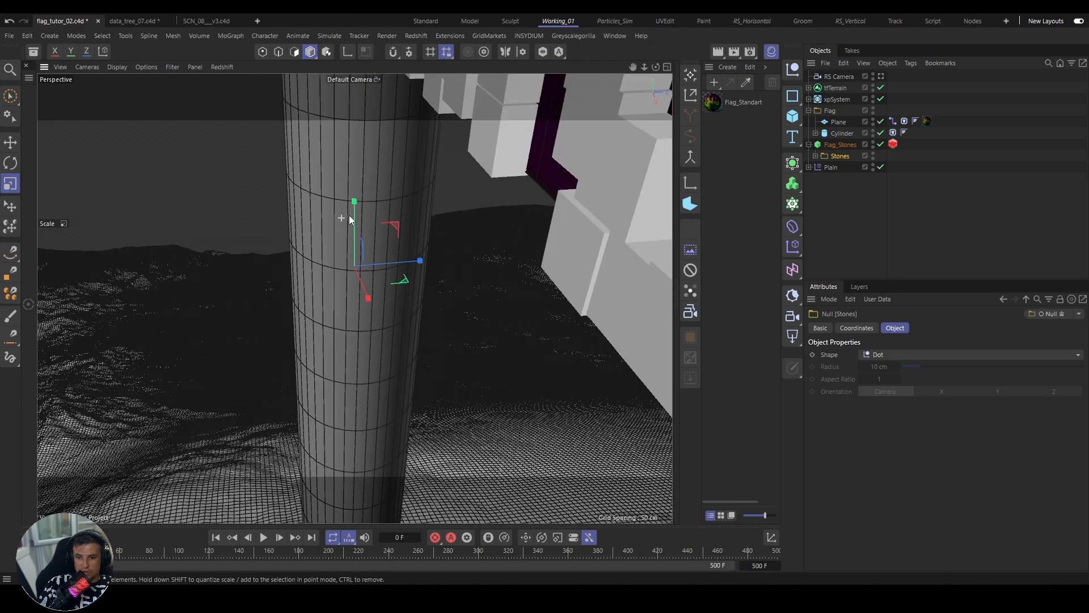
{"action": "scroll", "coordinate": [351, 212], "scroll_direction": "down", "scroll_amount": 10}
{"action": "left_click_drag", "start_coordinate": [355, 199], "coordinate": [483, 177], "text": "alt"}
{"action": "middle_click_drag", "start_coordinate": [483, 182], "coordinate": [398, 249], "text": "alt"}
{"action": "scroll", "coordinate": [429, 253], "scroll_direction": "down", "scroll_amount": 3}
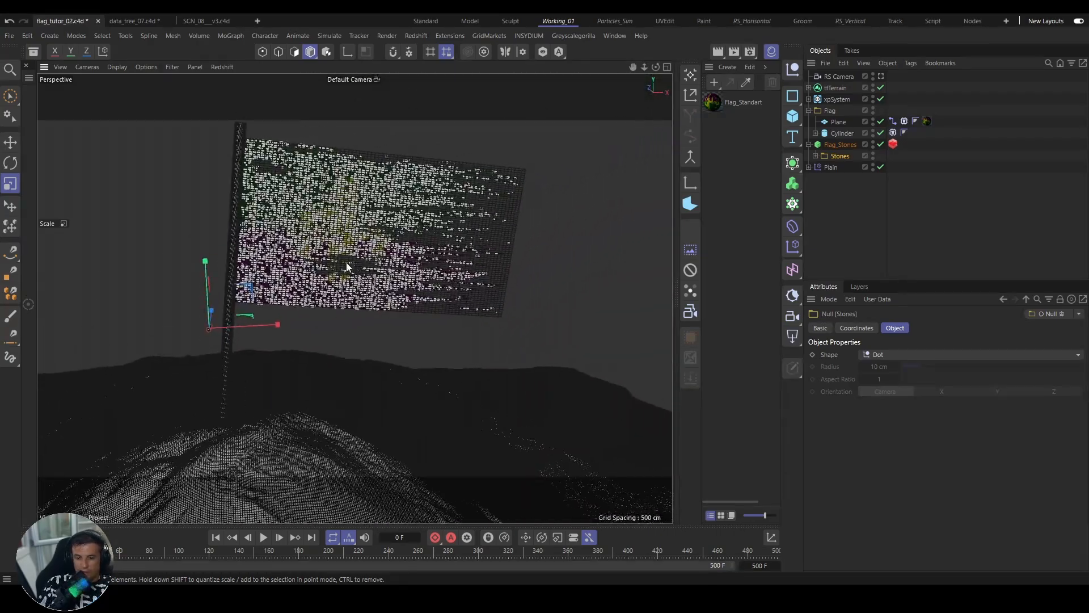
{"action": "left_click_drag", "start_coordinate": [348, 264], "coordinate": [340, 287], "text": "alt"}
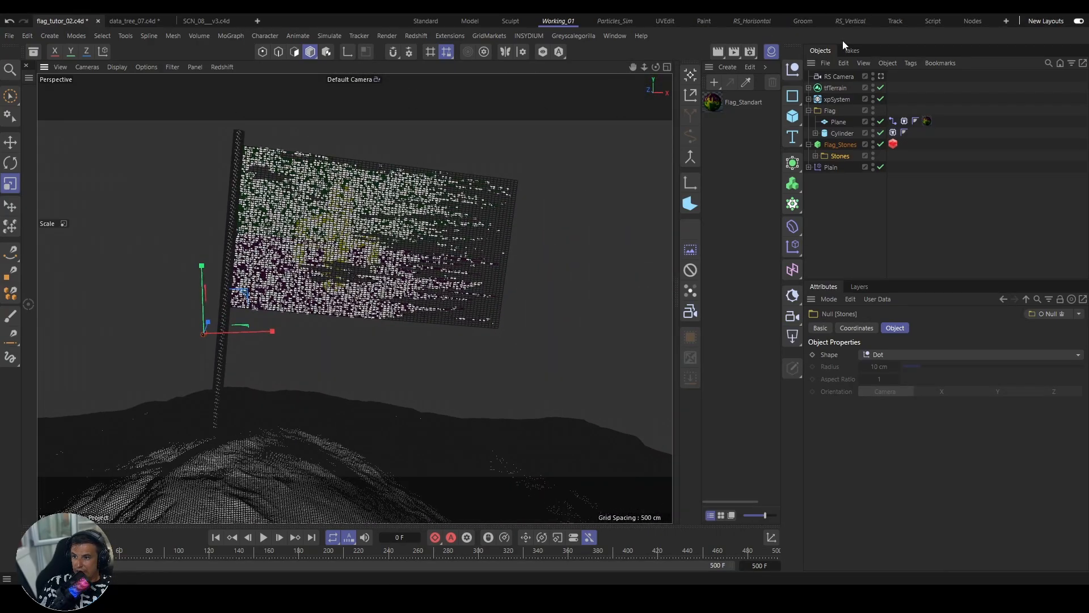
Step: Switch to the RS_Horizontal layout and clear the object selection
{"action": "left_click", "coordinate": [851, 21]}
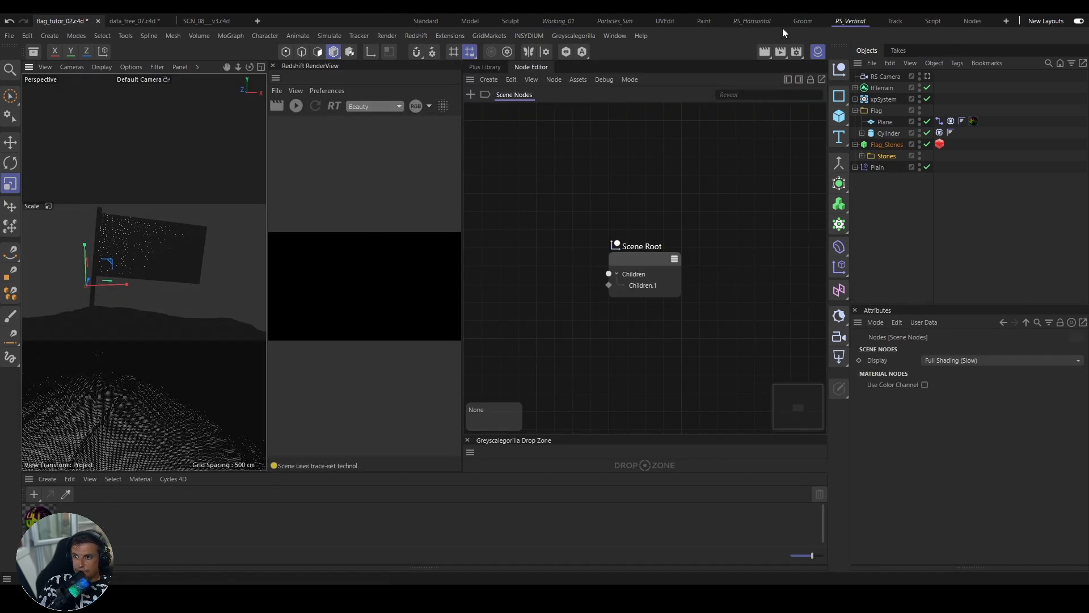
{"action": "left_click", "coordinate": [750, 22]}
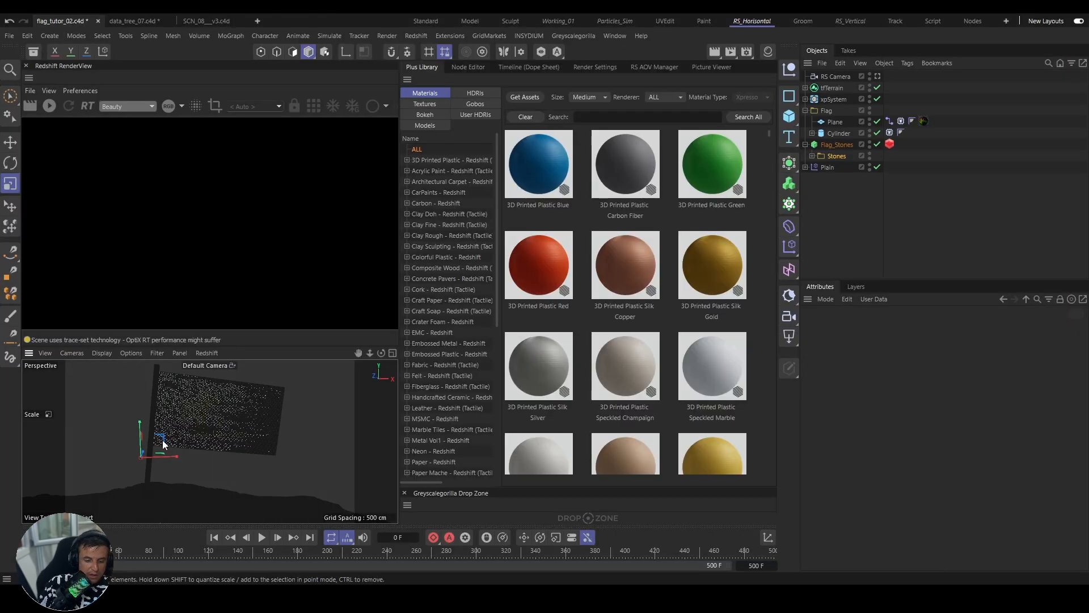
{"action": "left_click", "coordinate": [235, 481]}
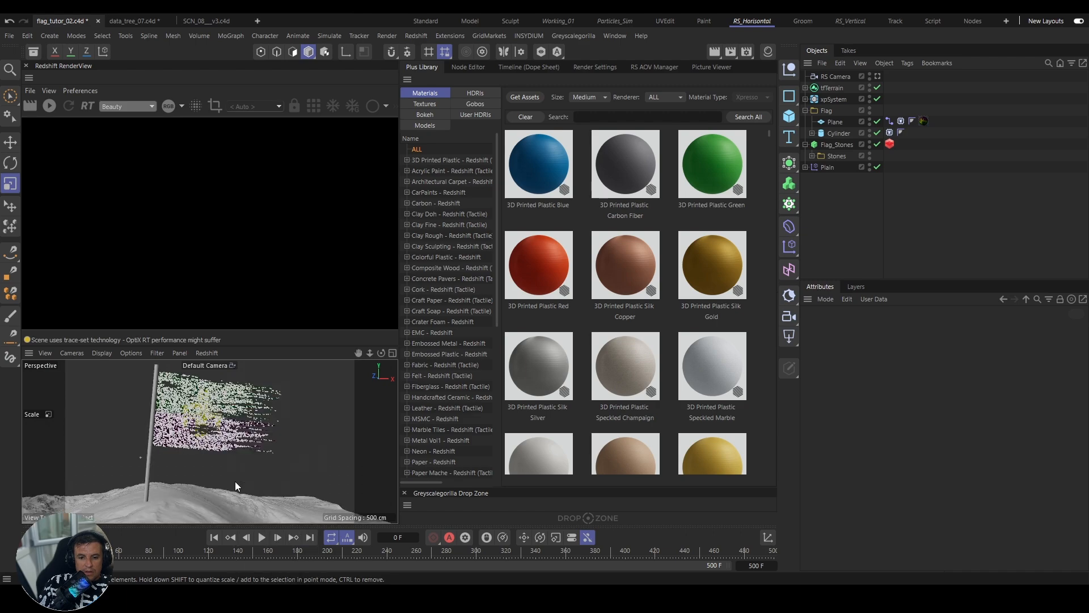
Step: Enable the RS layer for all its options so the dome light is active, and start the Redshift interactive render
{"action": "left_click", "coordinate": [855, 287]}
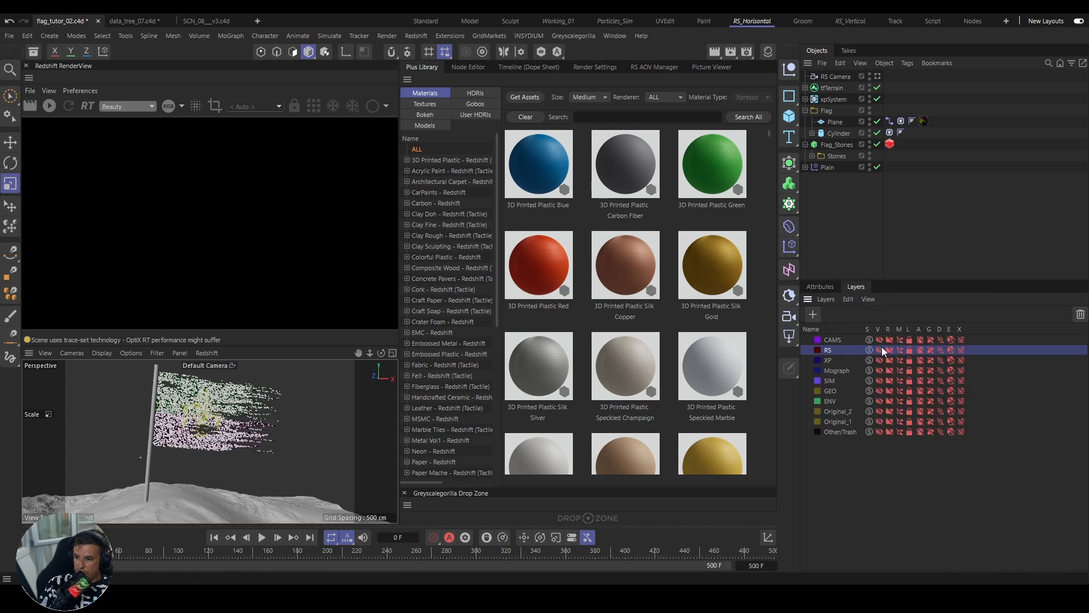
{"action": "left_click_drag", "start_coordinate": [882, 348], "coordinate": [947, 351]}
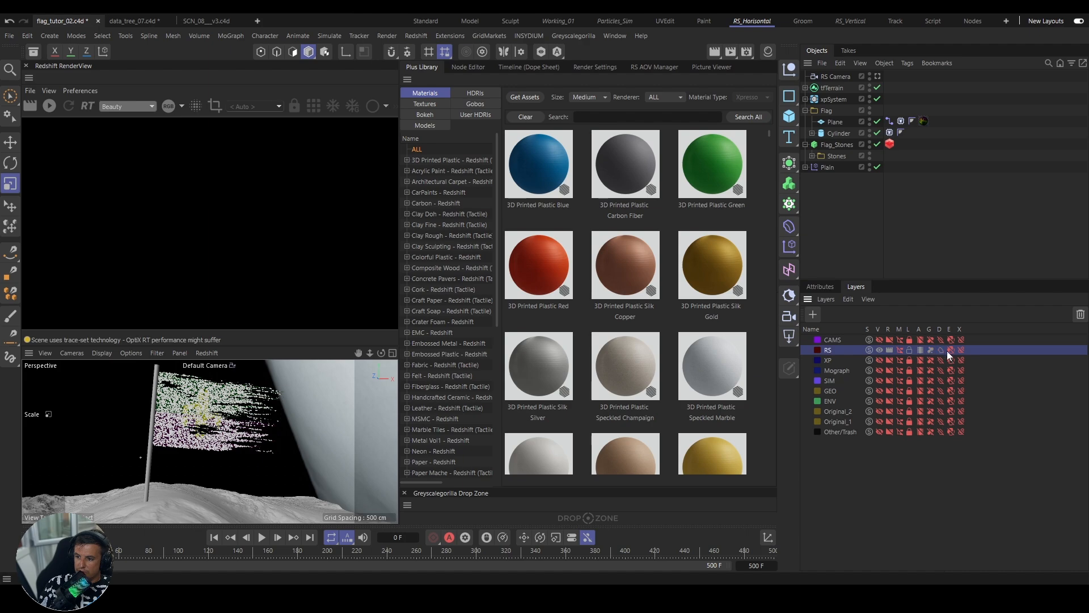
{"action": "left_click", "coordinate": [900, 350]}
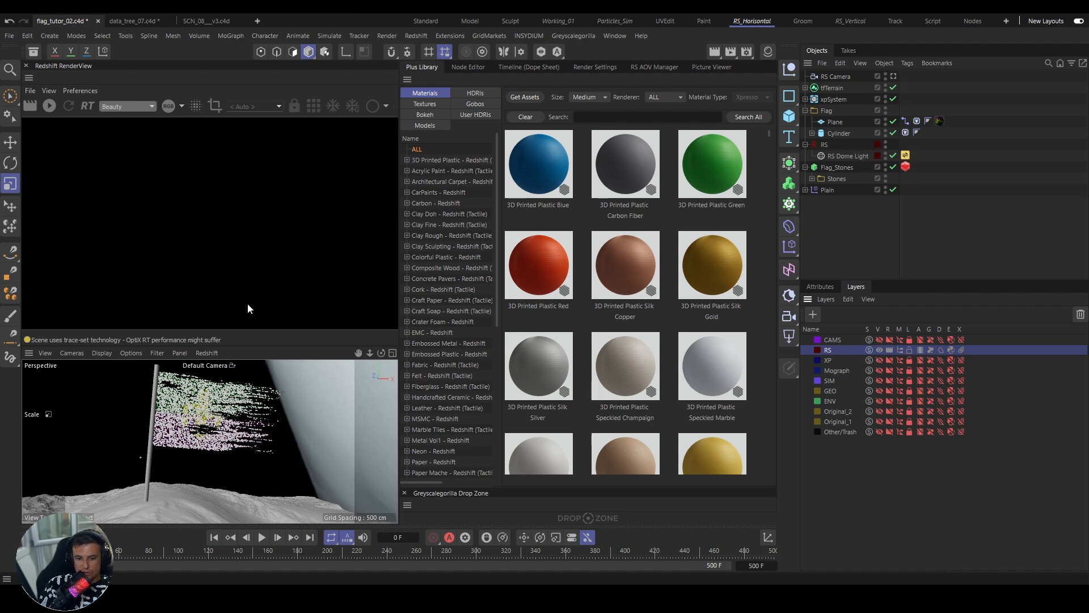
{"action": "left_click", "coordinate": [50, 108]}
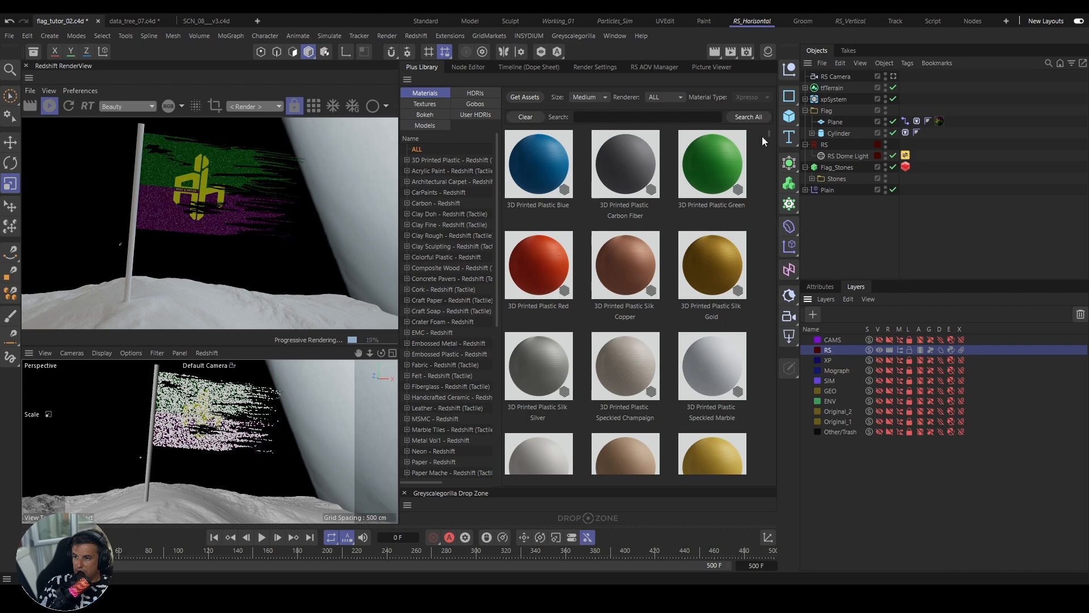
Step: Create a new default material, name it Flag, and assign it to the Plane inside the Flag group
{"action": "left_click", "coordinate": [766, 52]}
{"action": "left_click", "coordinate": [723, 67]}
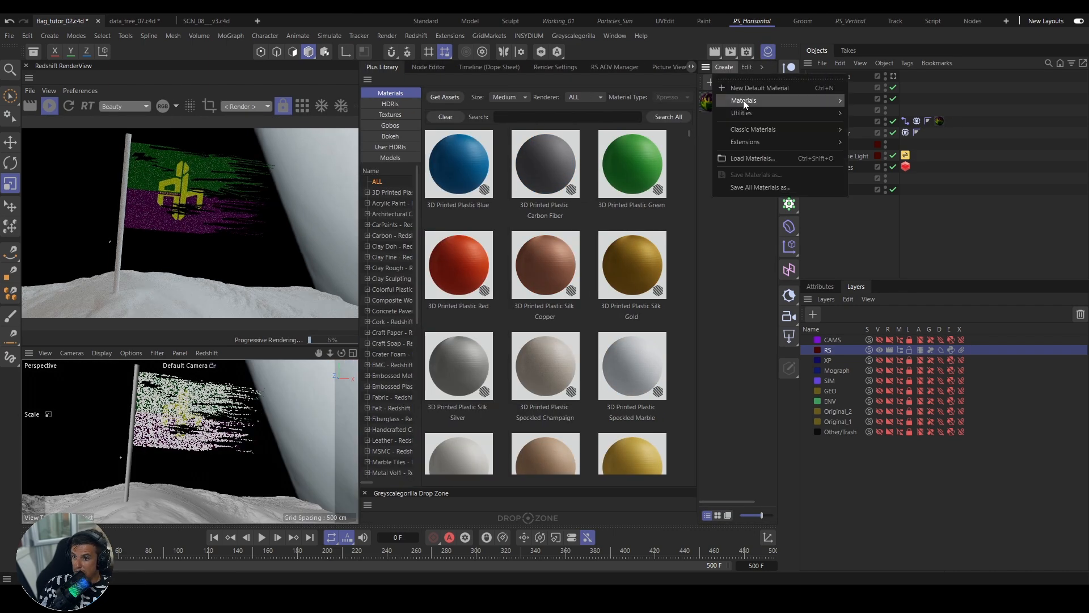
{"action": "left_click", "coordinate": [749, 88]}
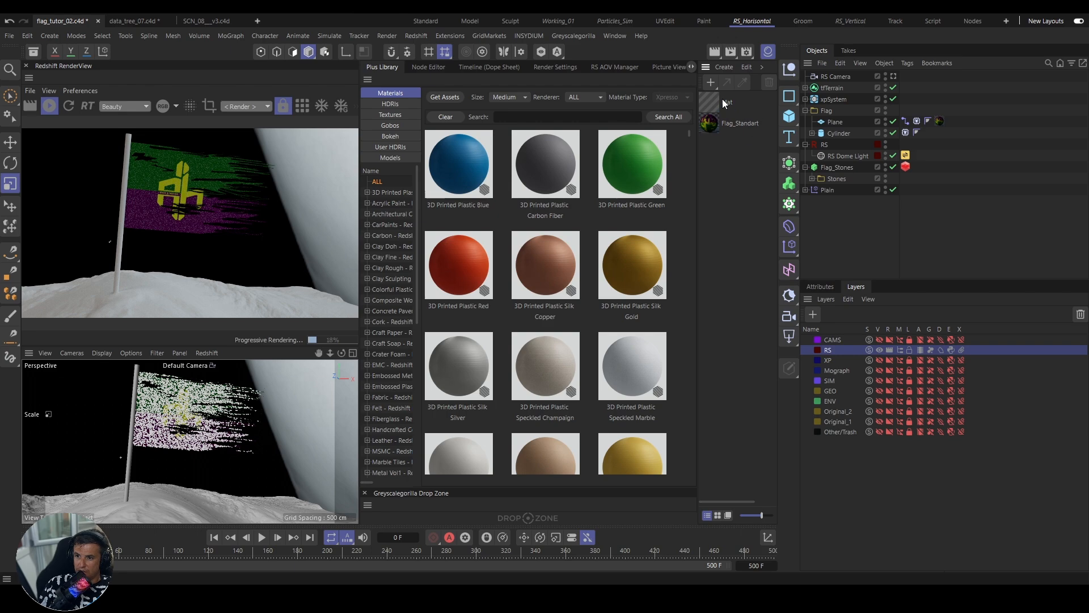
{"action": "double_click", "coordinate": [726, 103]}
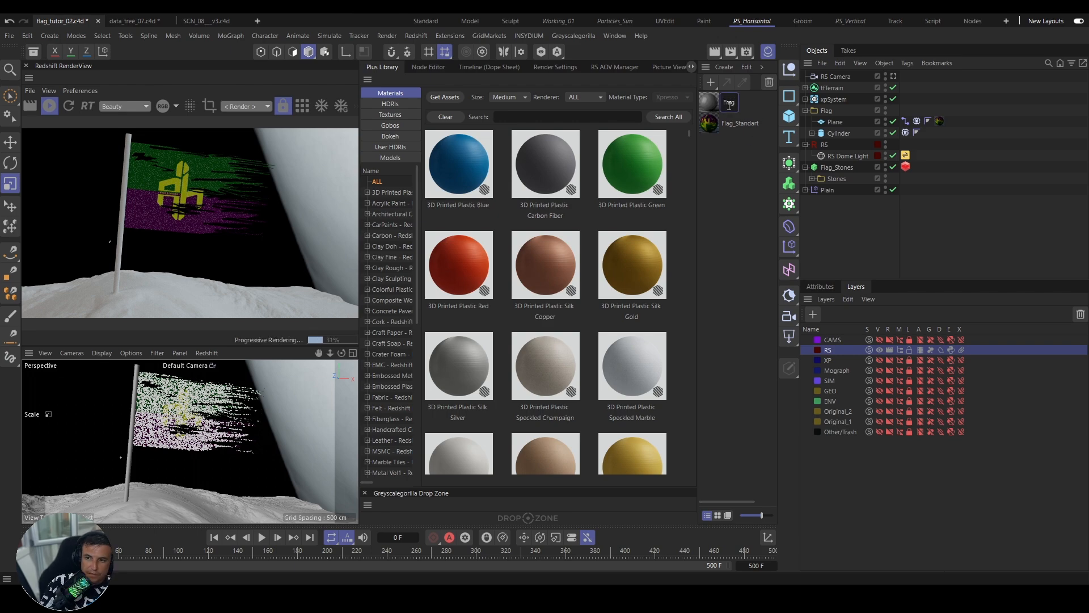
{"action": "key", "text": "Return"}
{"action": "left_click_drag", "start_coordinate": [703, 103], "coordinate": [828, 123]}
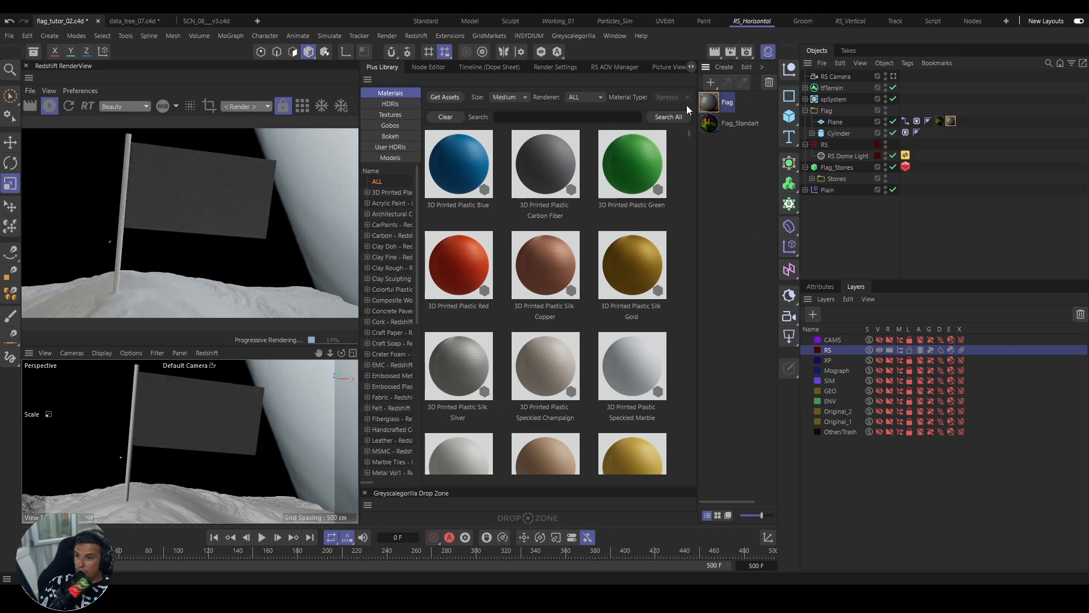
Step: Open the Flag material's node graph and reposition the Output and RS Standard nodes to make room for textures
{"action": "double_click", "coordinate": [714, 104]}
{"action": "left_click_drag", "start_coordinate": [583, 251], "coordinate": [675, 157]}
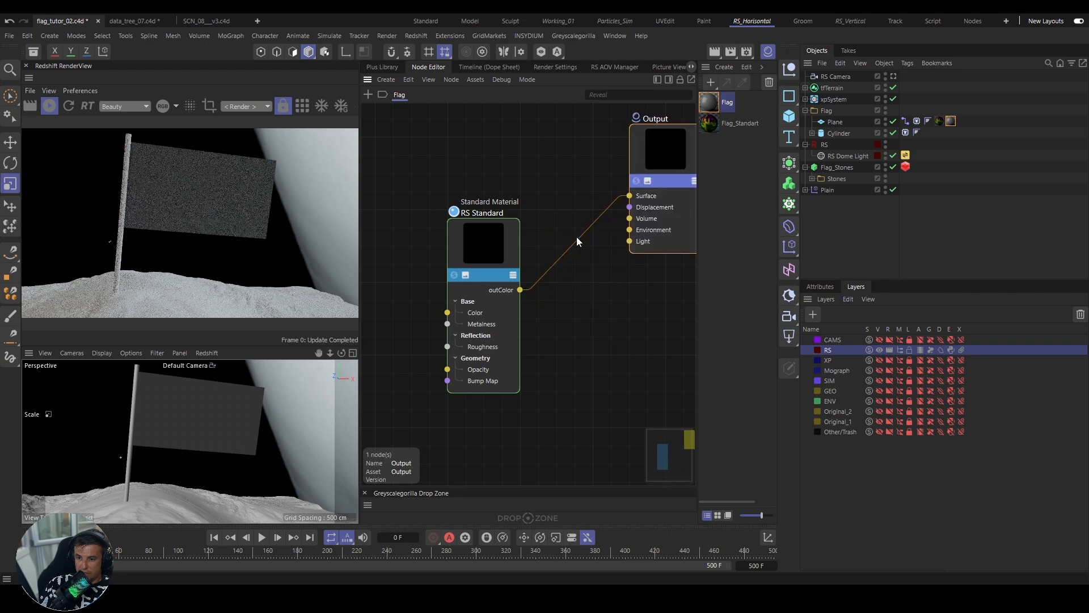
{"action": "left_click_drag", "start_coordinate": [487, 256], "coordinate": [589, 211]}
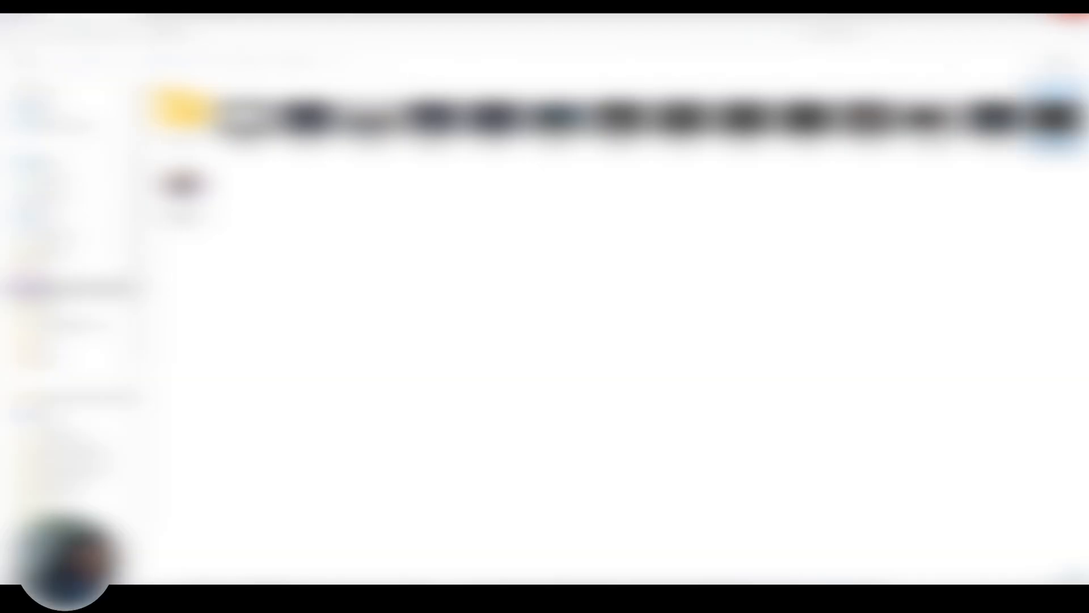
Step: Browse to the project's texture folder and import flag_color_01 and flag_alpha_02 into the Flag material's node graph
{"action": "scroll", "coordinate": [74, 474], "scroll_direction": "down", "scroll_amount": 6}
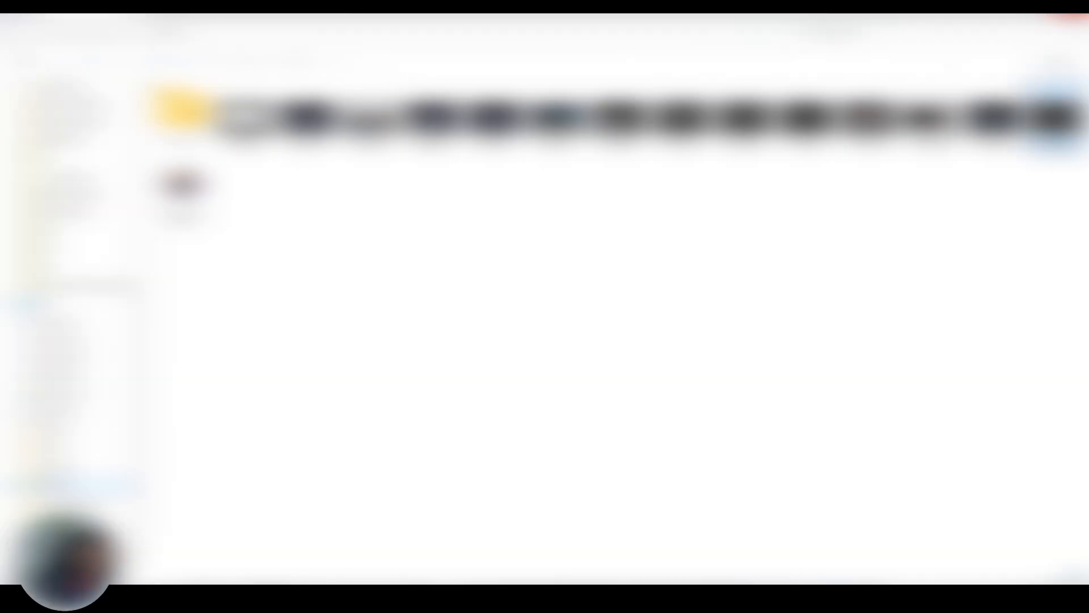
{"action": "left_click", "coordinate": [62, 412]}
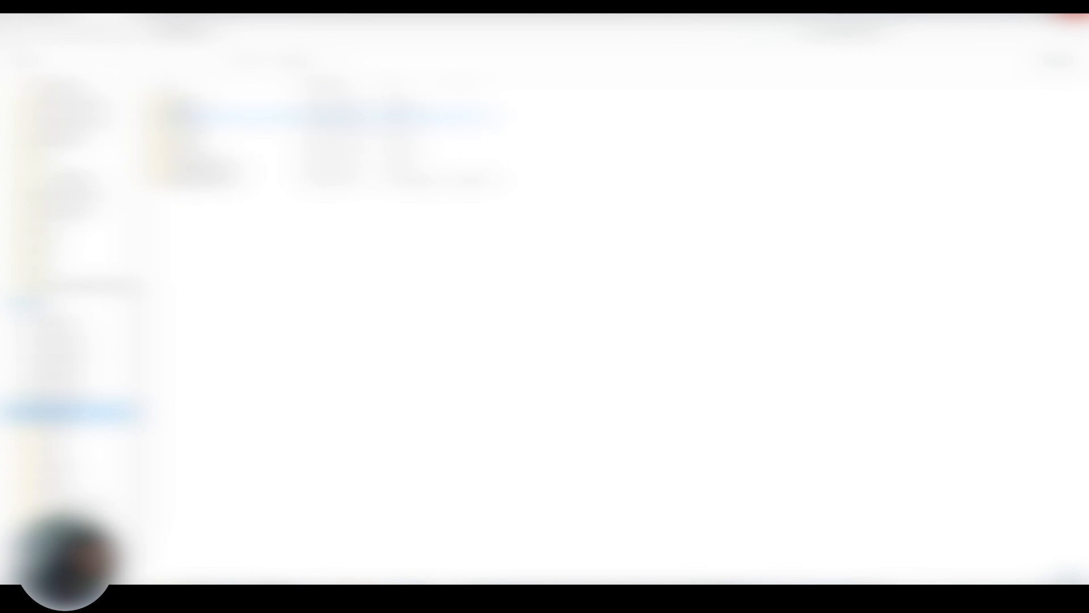
{"action": "double_click", "coordinate": [195, 101]}
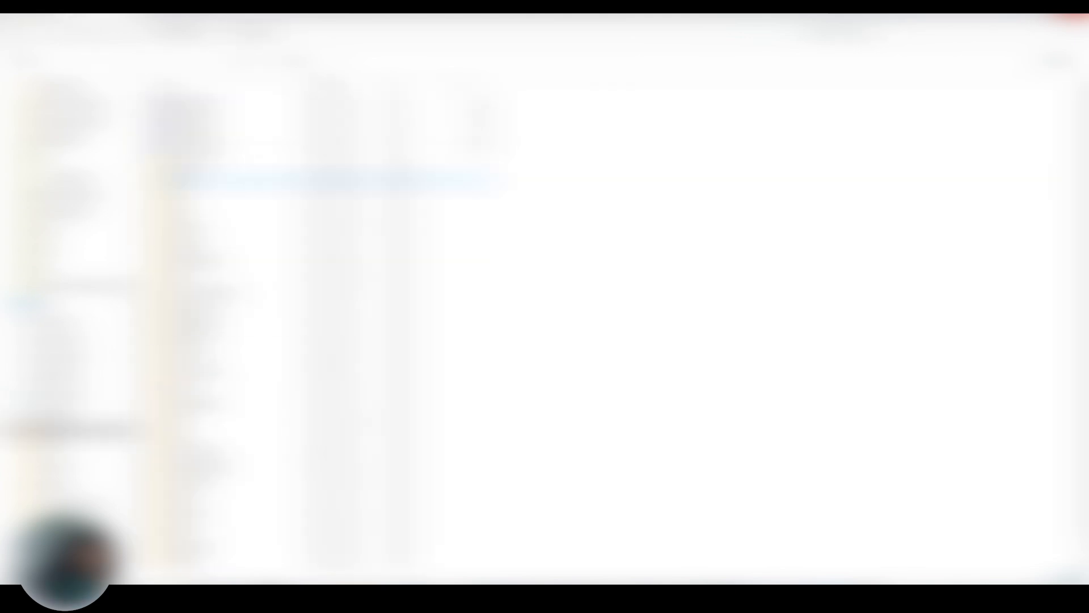
{"action": "double_click", "coordinate": [227, 229]}
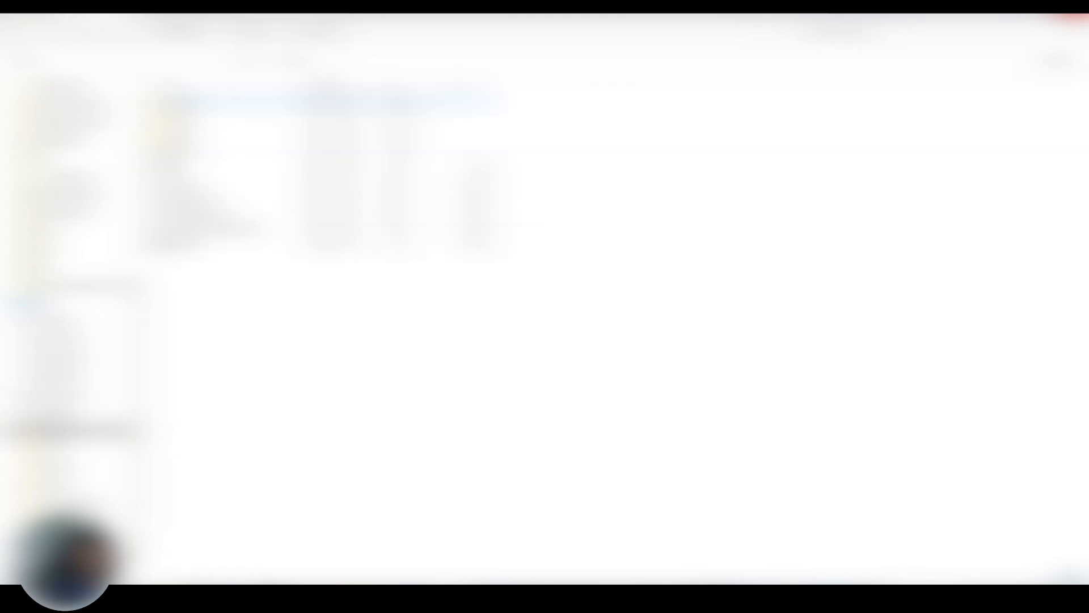
{"action": "double_click", "coordinate": [196, 117]}
{"action": "double_click", "coordinate": [196, 117]}
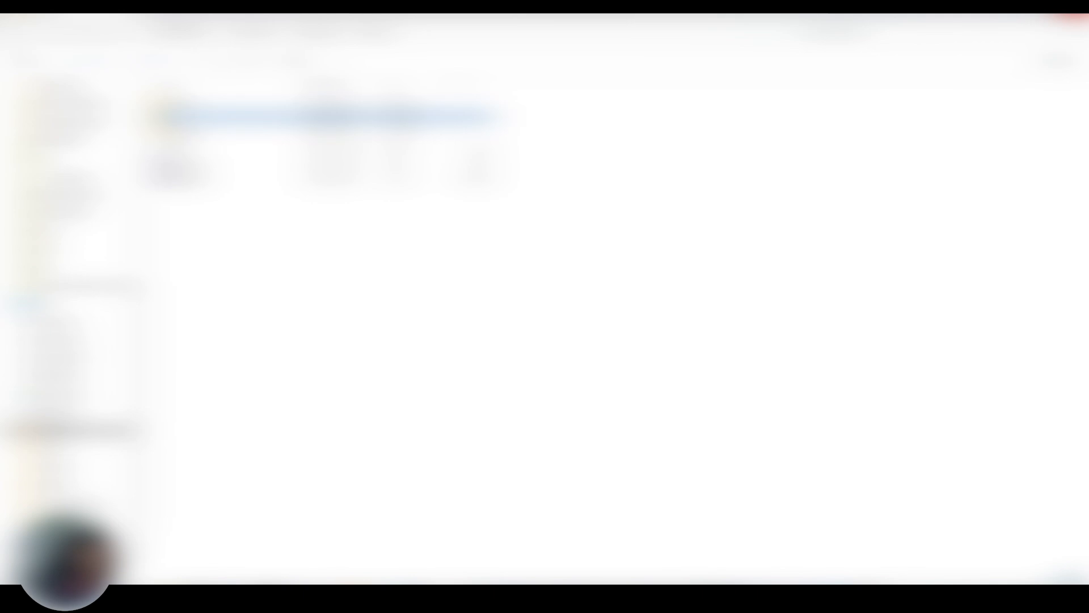
{"action": "mouse_move", "coordinate": [370, 178]}
{"action": "left_mouse_down"}
{"action": "mouse_move", "coordinate": [208, 110]}
{"action": "mouse_move", "coordinate": [241, 122]}
{"action": "left_mouse_up"}
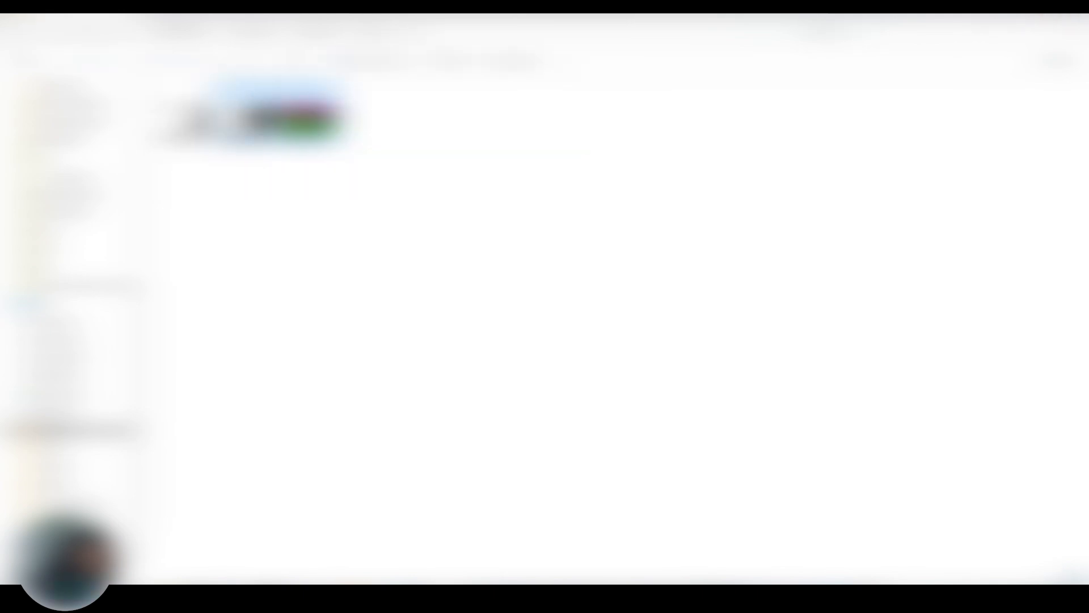
{"action": "left_click_drag", "start_coordinate": [454, 20], "coordinate": [516, 244]}
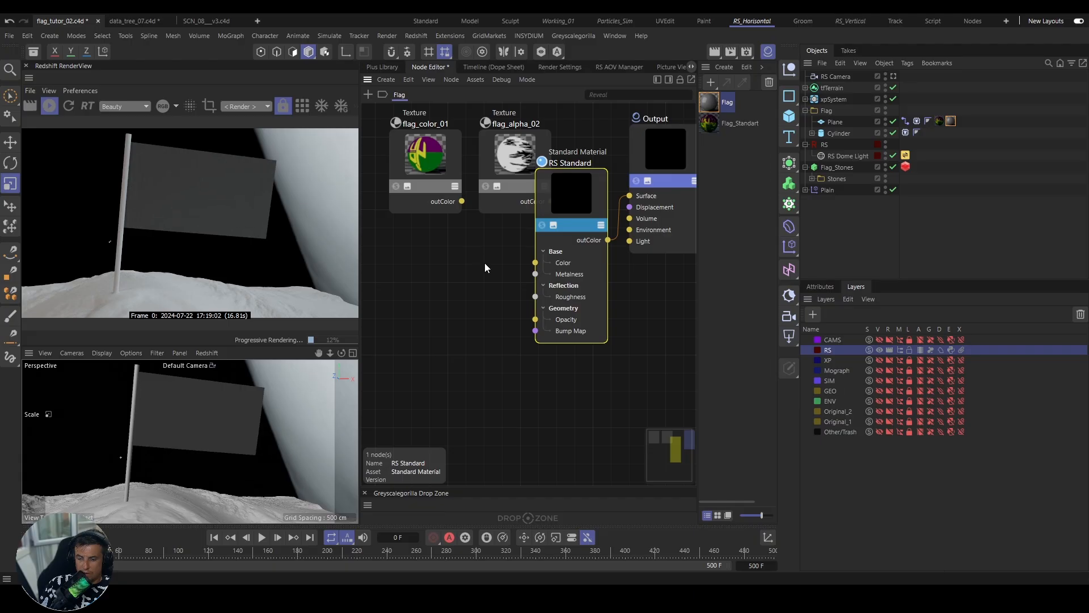
Step: Stack the two texture nodes clear of RS Standard and set the flag_color_01 color space to sRGB
{"action": "left_click_drag", "start_coordinate": [448, 158], "coordinate": [422, 149]}
{"action": "left_click_drag", "start_coordinate": [545, 162], "coordinate": [422, 267]}
{"action": "left_click", "coordinate": [438, 162]}
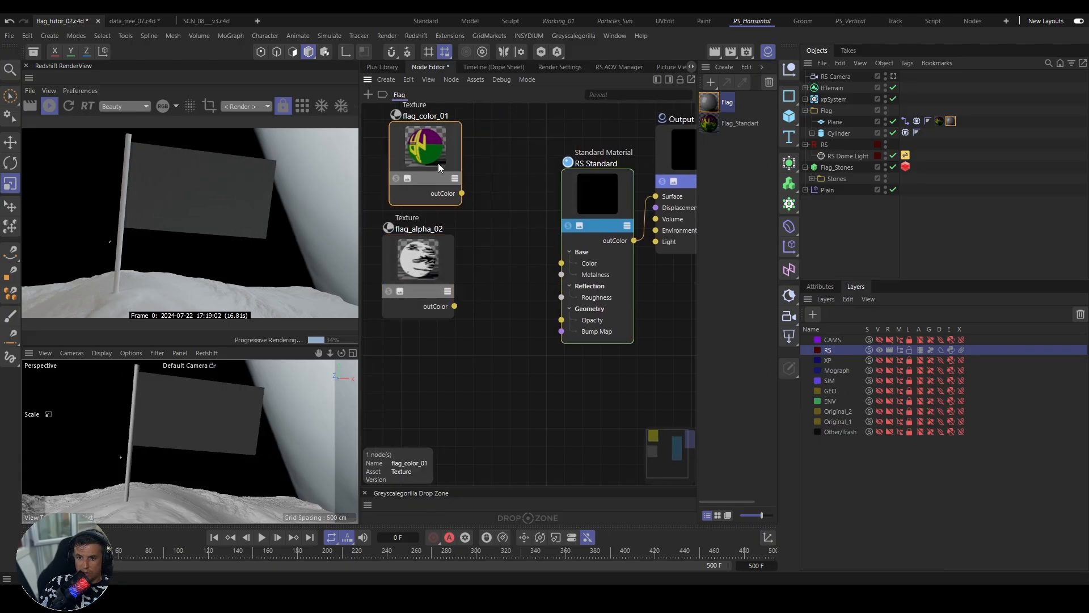
{"action": "left_click", "coordinate": [830, 288]}
{"action": "left_click", "coordinate": [896, 544]}
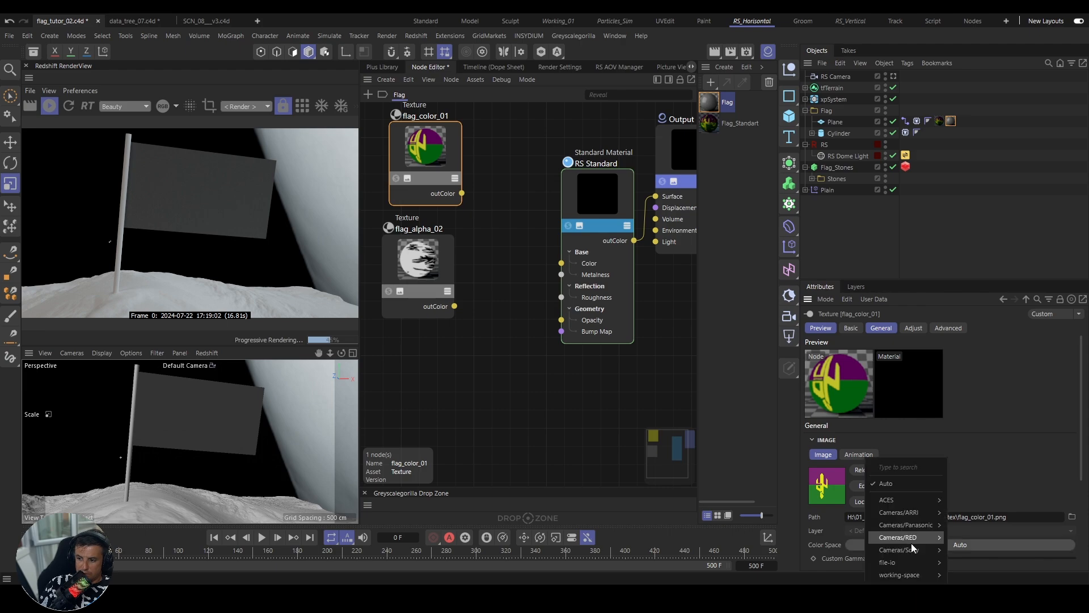
{"action": "mouse_move", "coordinate": [897, 565]}
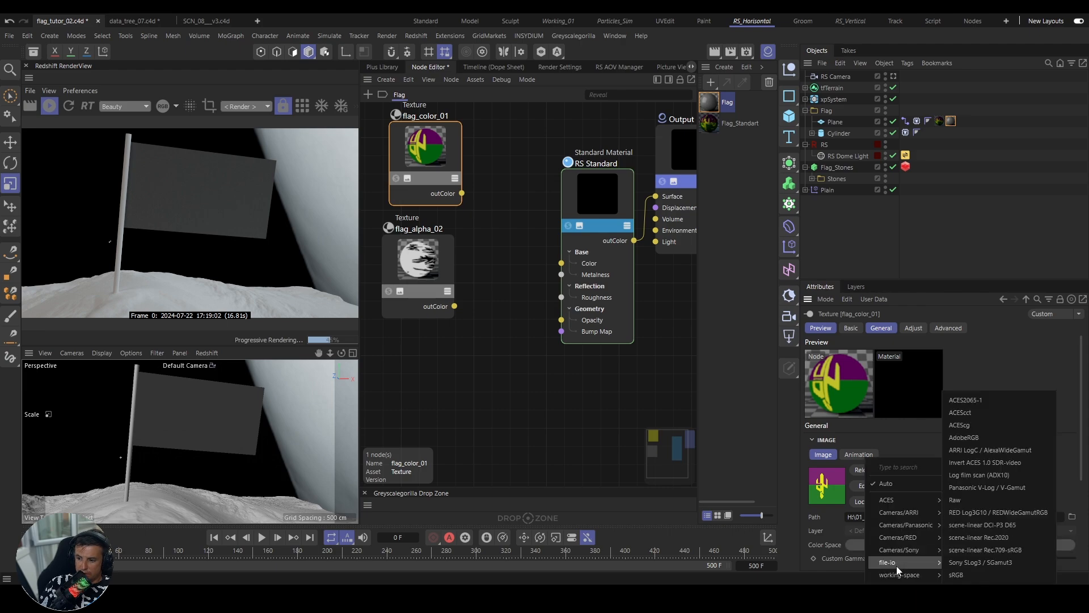
{"action": "left_click", "coordinate": [958, 575]}
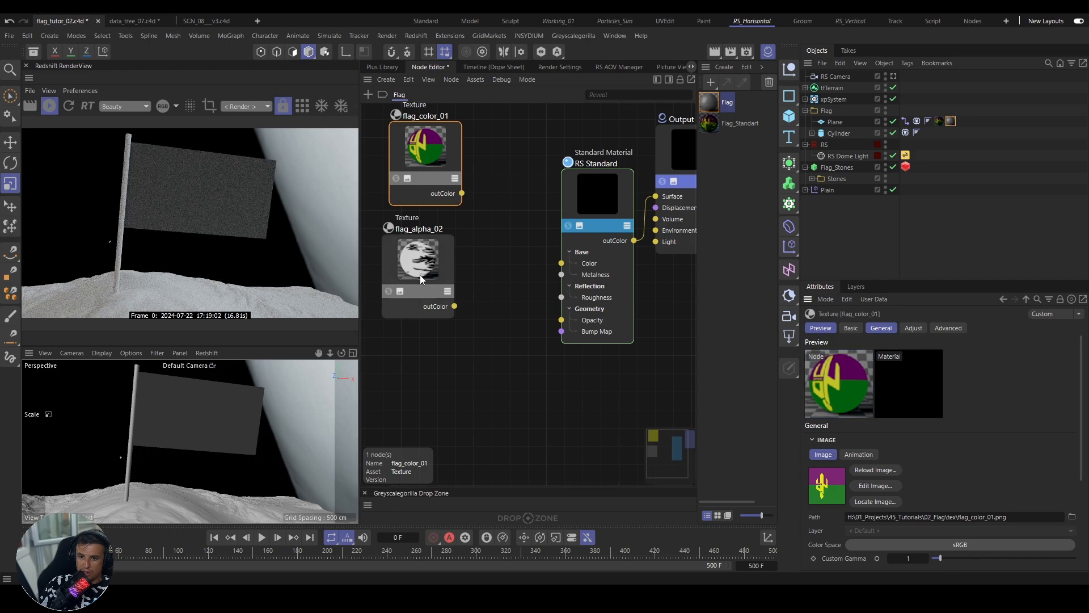
Step: Set the color space of the flag_alpha_02 texture to Raw
{"action": "left_click", "coordinate": [422, 263]}
{"action": "left_click", "coordinate": [948, 544]}
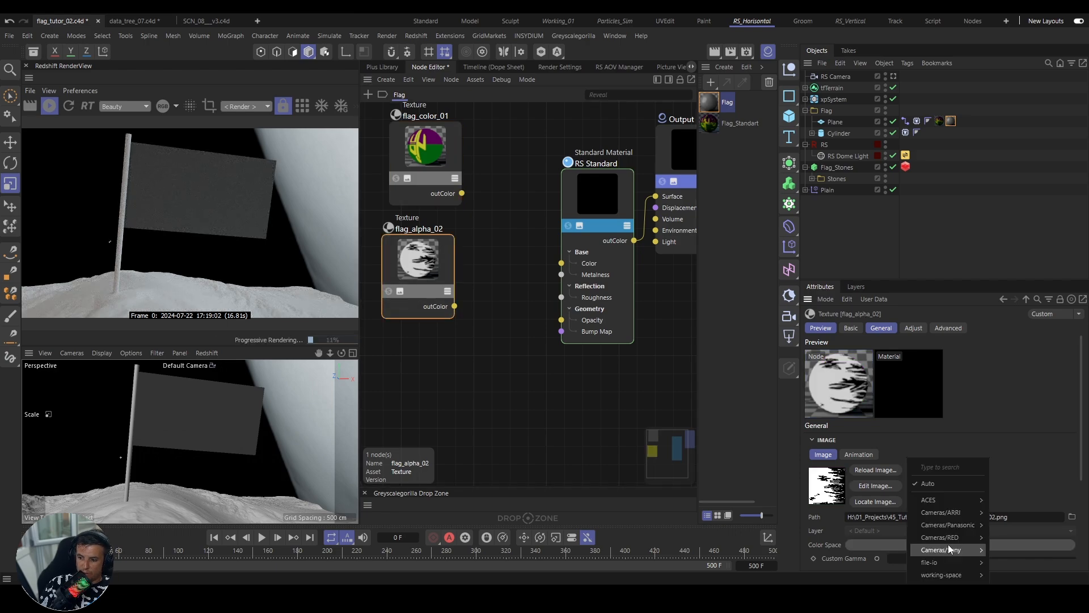
{"action": "mouse_move", "coordinate": [938, 563]}
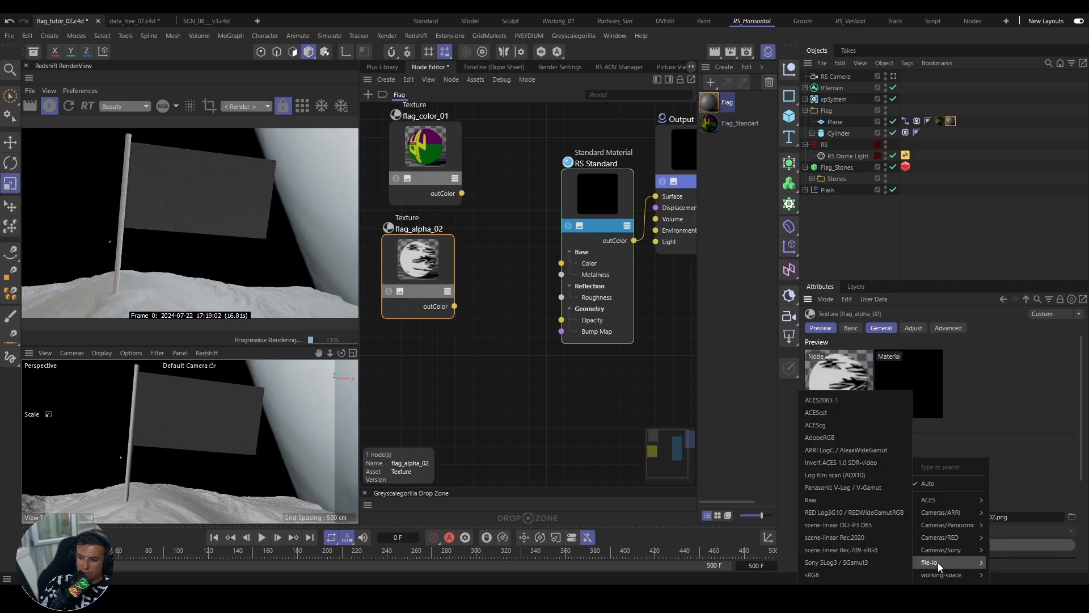
{"action": "left_click", "coordinate": [816, 501]}
Step: Connect flag_alpha_02 to RS Standard's Opacity and flag_color_01 to its Color, and align the color texture node above the alpha node
{"action": "left_click_drag", "start_coordinate": [456, 307], "coordinate": [562, 320]}
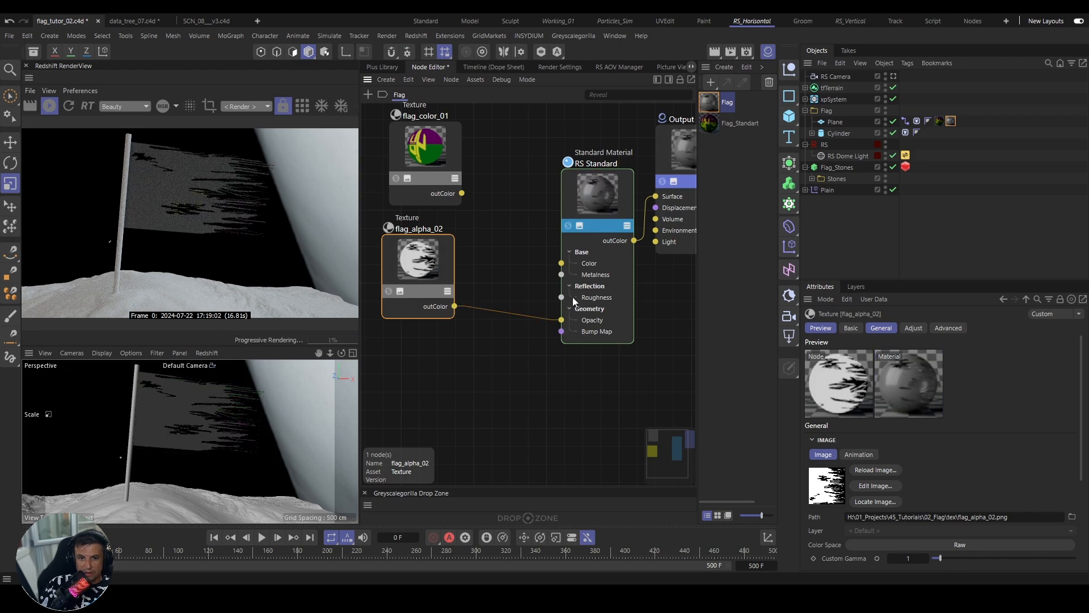
{"action": "left_click_drag", "start_coordinate": [462, 194], "coordinate": [563, 263]}
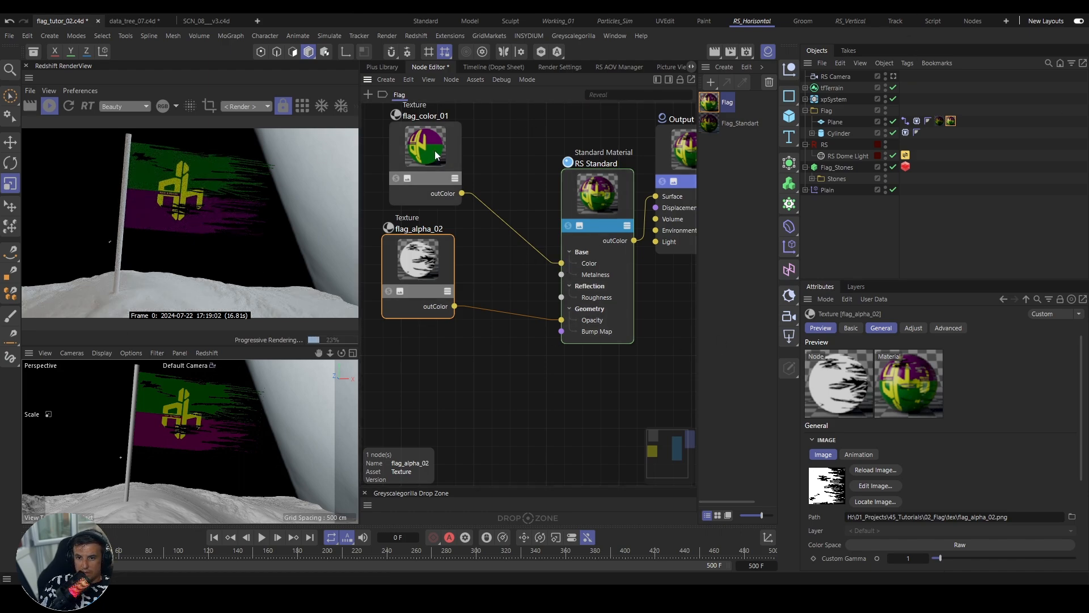
{"action": "left_click_drag", "start_coordinate": [426, 164], "coordinate": [418, 173]}
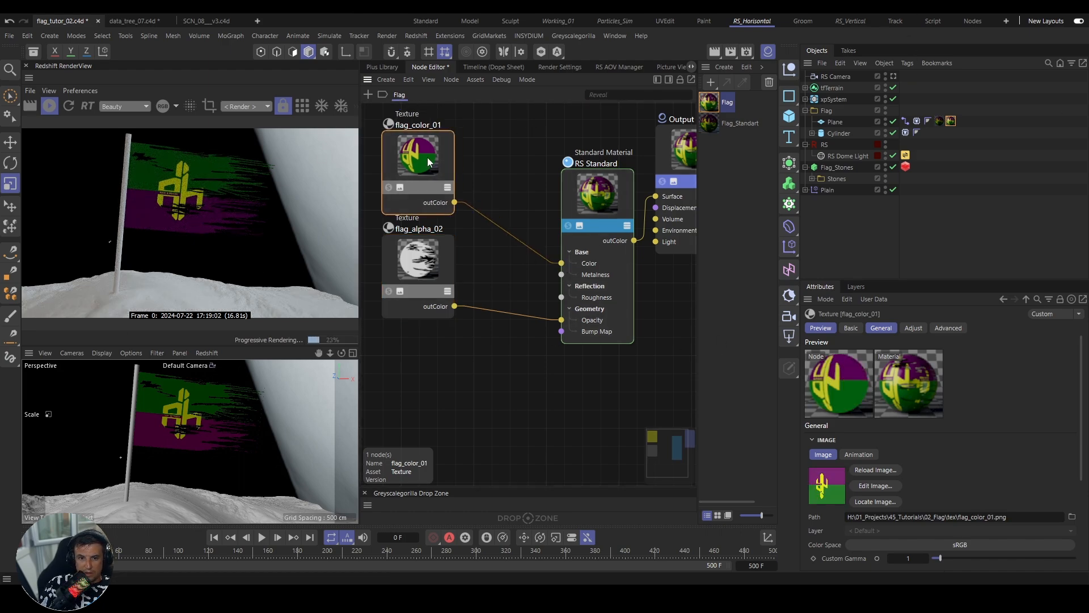
Step: Inspect the Plane's Flag material tag and the particle modes available in the Flag_Stones Redshift tag
{"action": "left_click", "coordinate": [951, 121]}
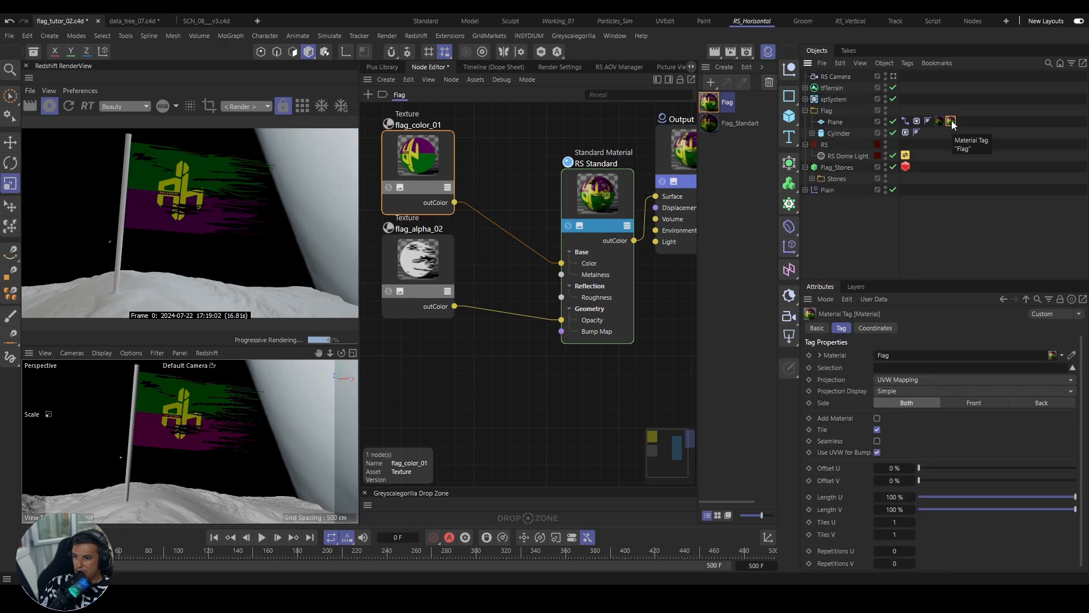
{"action": "left_click", "coordinate": [806, 111]}
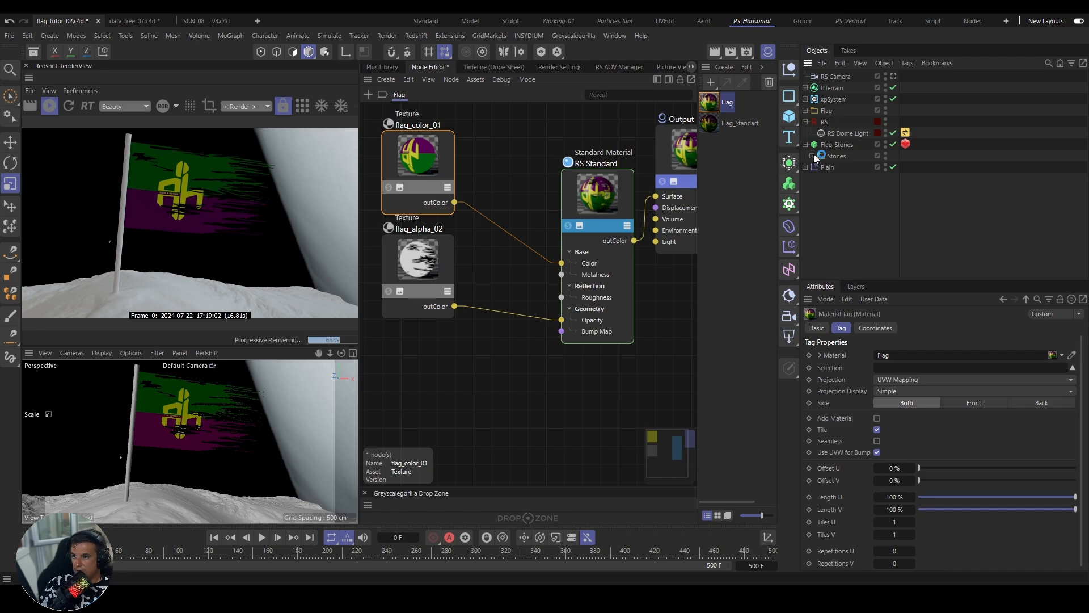
{"action": "left_click", "coordinate": [906, 144]}
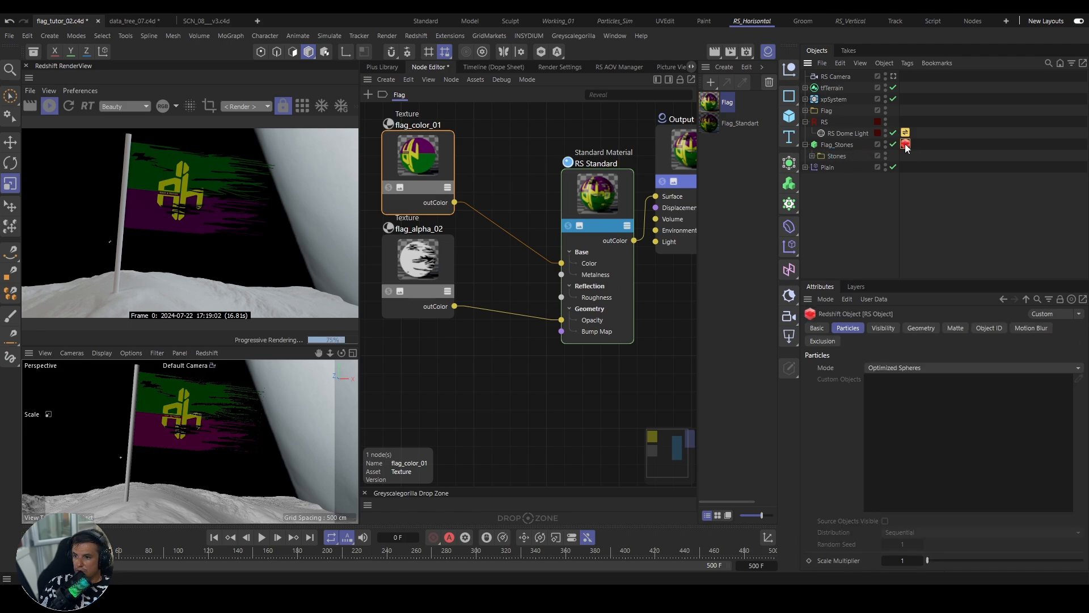
{"action": "left_click", "coordinate": [897, 370]}
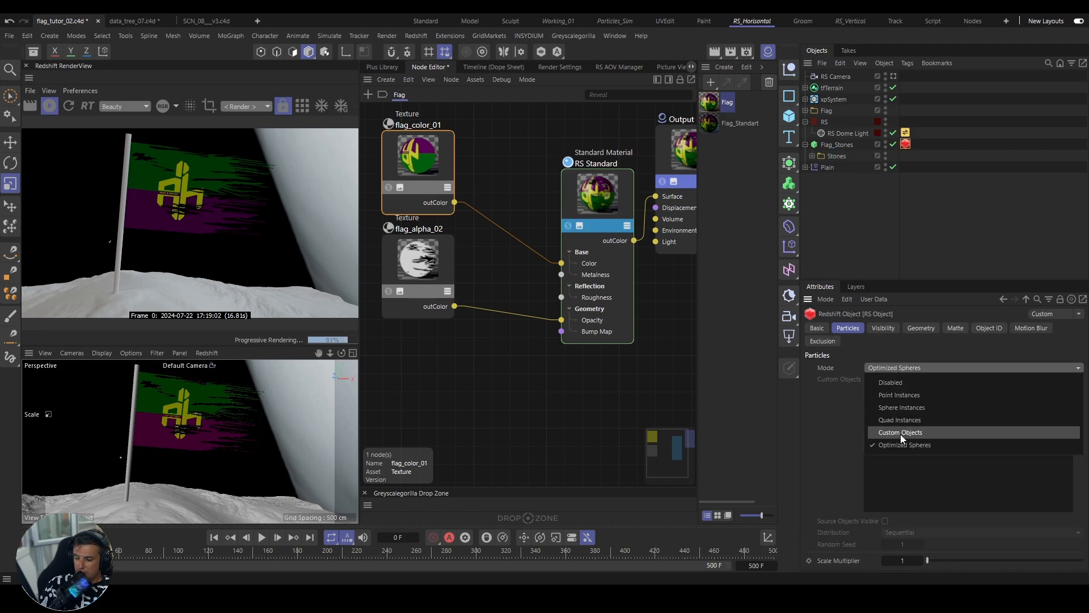
{"action": "left_click", "coordinate": [798, 443]}
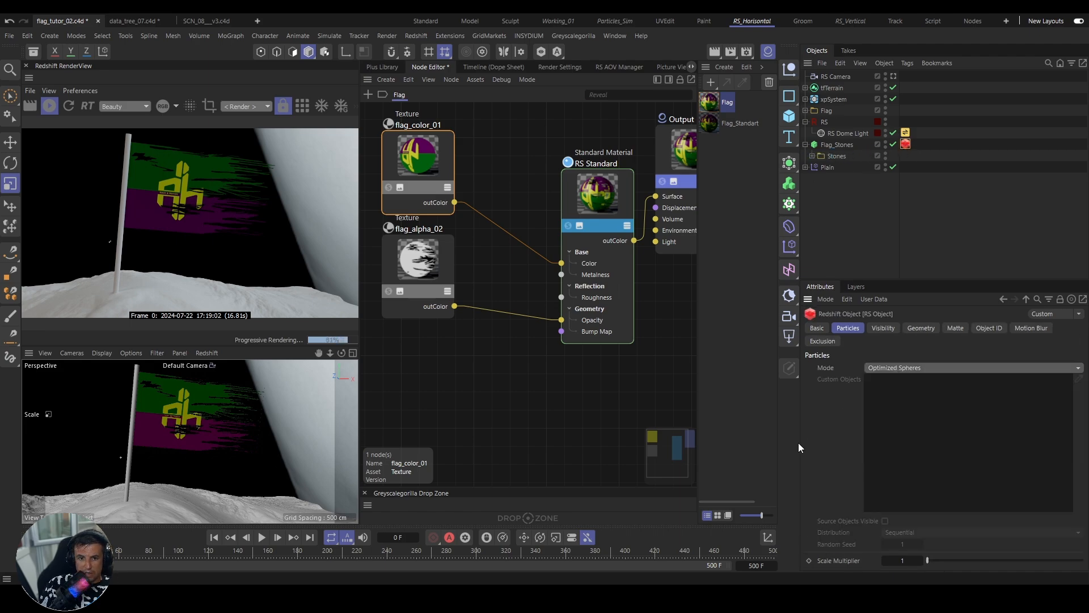
Step: Play the simulation to frame 10 and hide the flag Plane in both the viewport and render
{"action": "left_click", "coordinate": [261, 537]}
{"action": "left_click", "coordinate": [261, 537]}
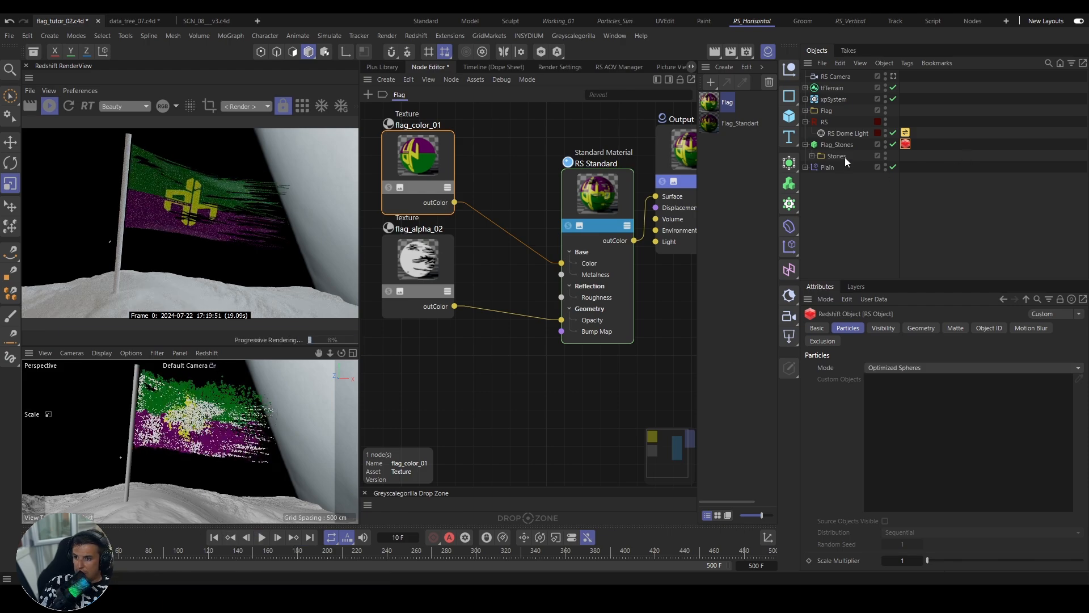
{"action": "left_click", "coordinate": [806, 111]}
{"action": "left_click", "coordinate": [886, 122]}
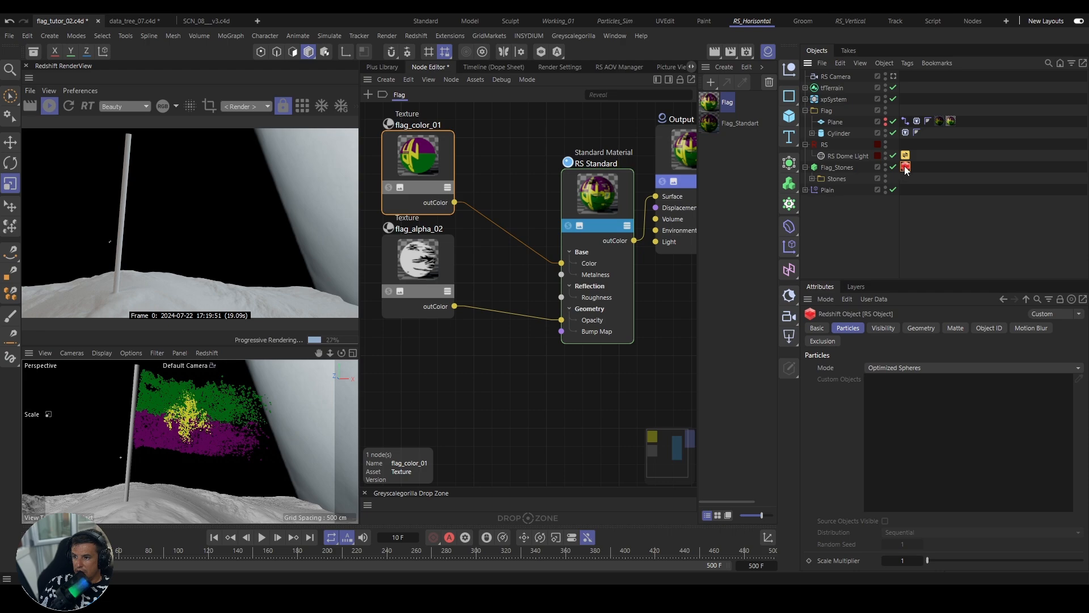
Step: Set the particle mode of the Flag_Stones Redshift tag to Quad Instances
{"action": "left_click", "coordinate": [899, 368]}
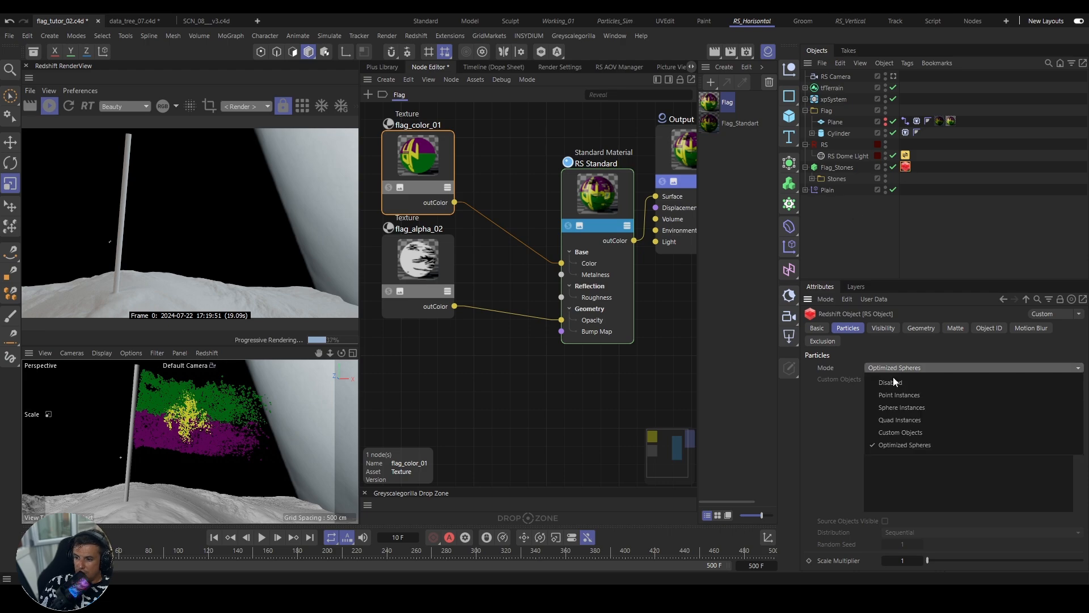
{"action": "left_click", "coordinate": [889, 420]}
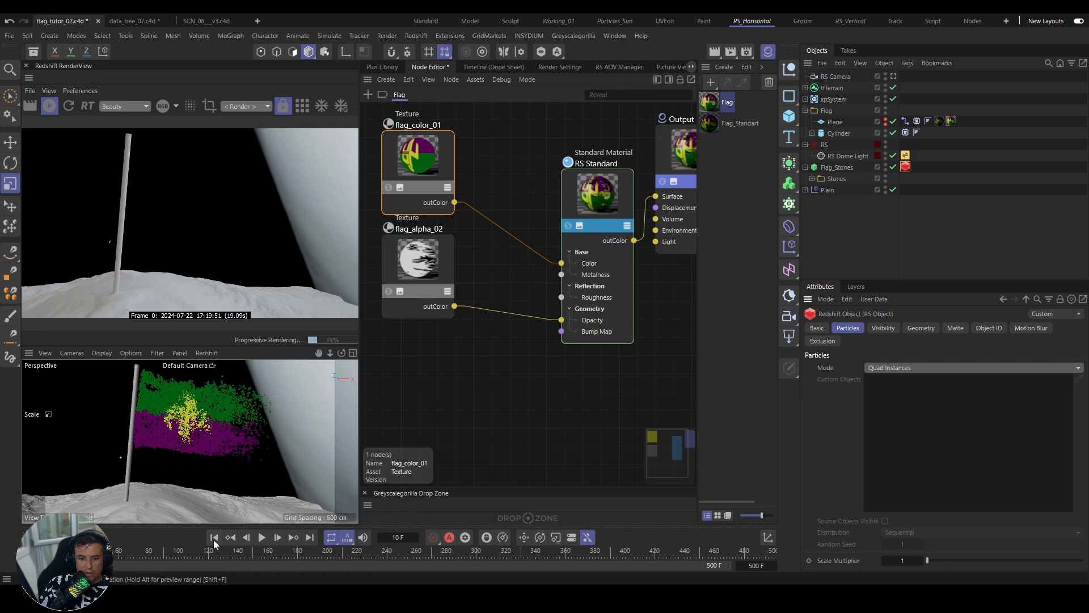
Step: Play the simulation to frame 28 and set the Flag_Stones transform scale to 0.5 on X, Y and Z
{"action": "left_click", "coordinate": [262, 537]}
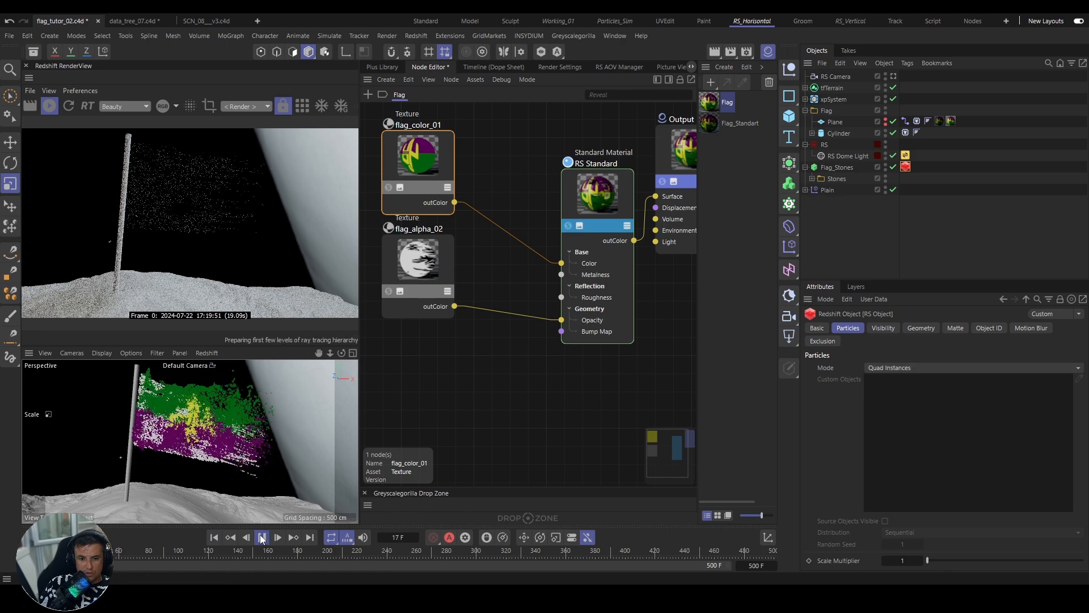
{"action": "left_click", "coordinate": [261, 537]}
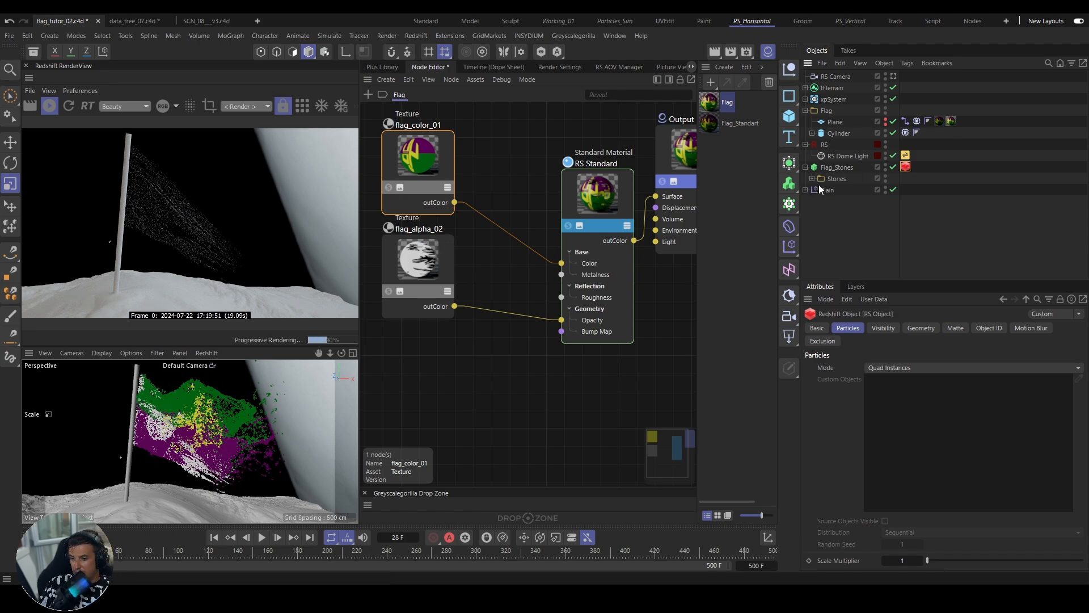
{"action": "left_click", "coordinate": [837, 168]}
{"action": "left_click", "coordinate": [999, 370]}
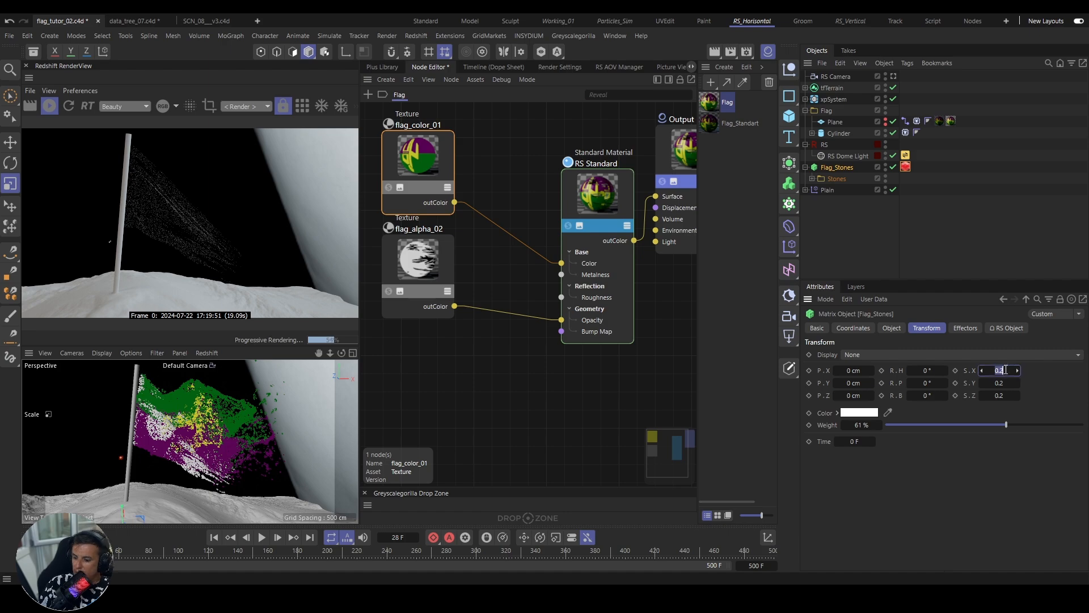
{"action": "type", "text": ".5"}
{"action": "key", "text": "Tab"}
{"action": "type", "text": ".5"}
{"action": "key", "text": "Tab"}
{"action": "type", "text": ".5"}
{"action": "key", "text": "Return"}
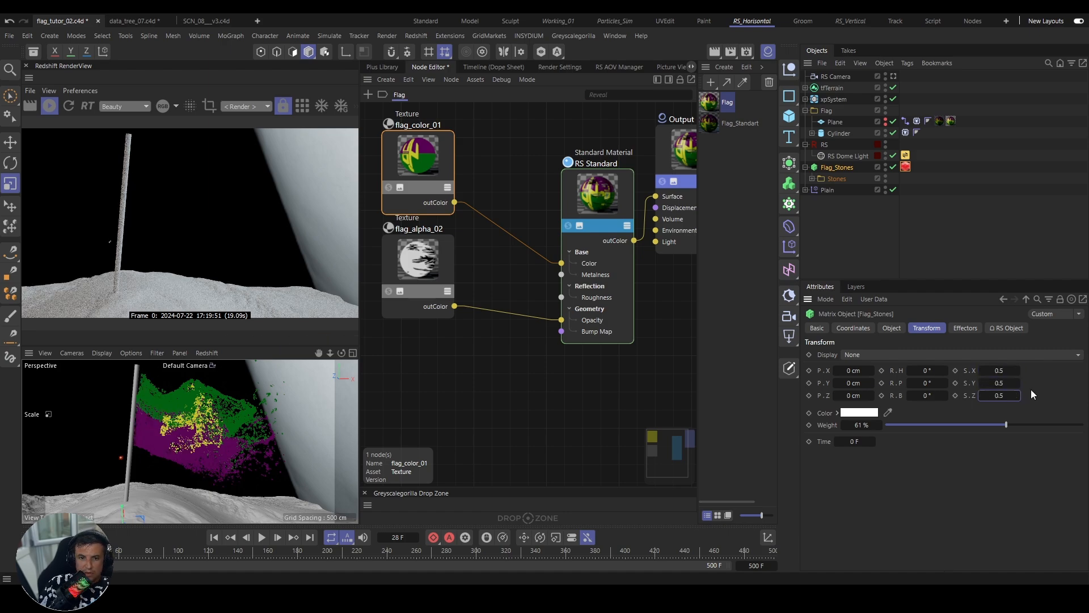
Step: Replay the simulation to frame 18 and examine the size of the flag's particles up close in the render
{"action": "left_click", "coordinate": [262, 538]}
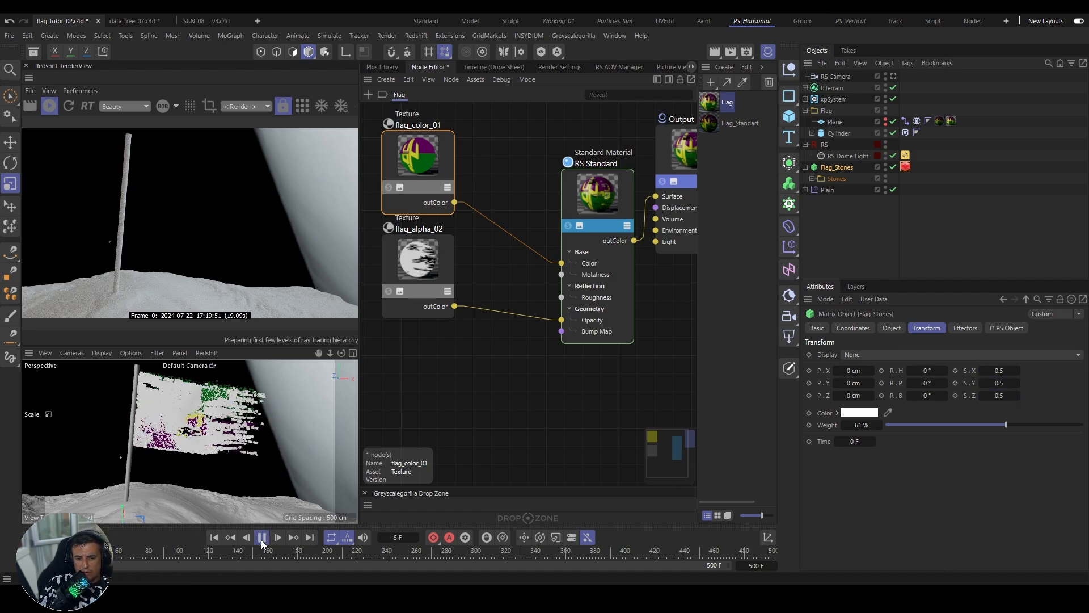
{"action": "left_click", "coordinate": [262, 538]}
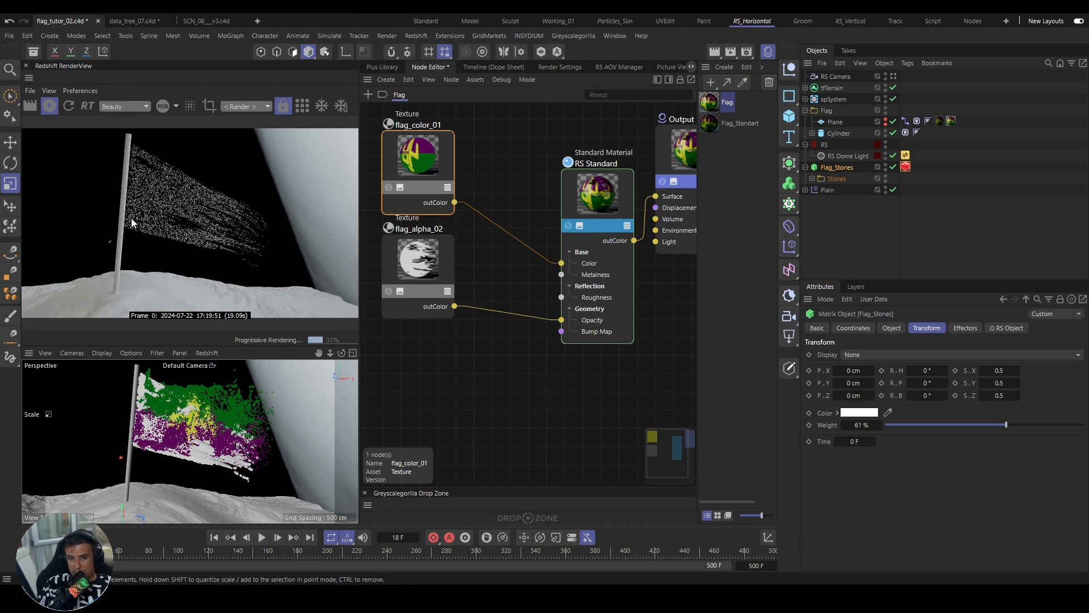
{"action": "scroll", "coordinate": [161, 436], "scroll_direction": "up", "scroll_amount": 5}
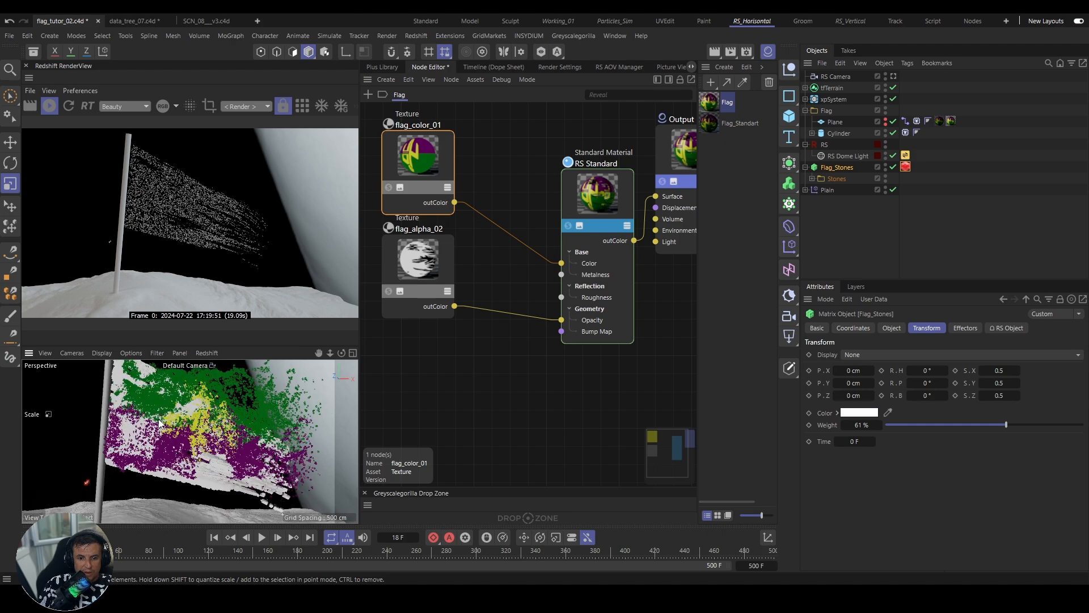
{"action": "scroll", "coordinate": [159, 426], "scroll_direction": "down", "scroll_amount": 2}
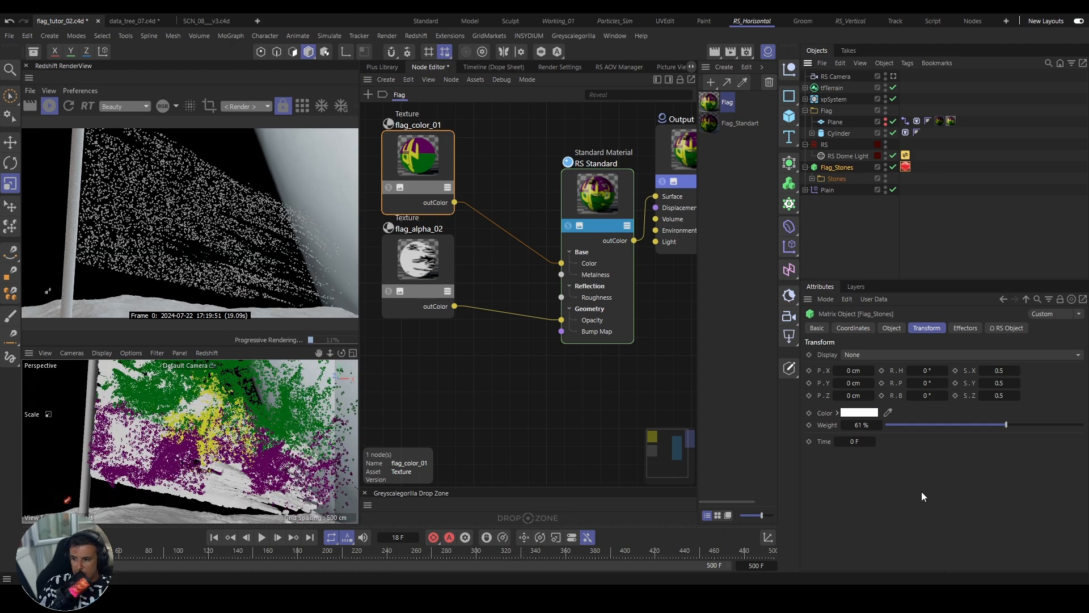
Step: Set the Flag_Stones transform scale to 1 on X, Y and Z and replay the simulation to frame 17
{"action": "right_click", "coordinate": [996, 380]}
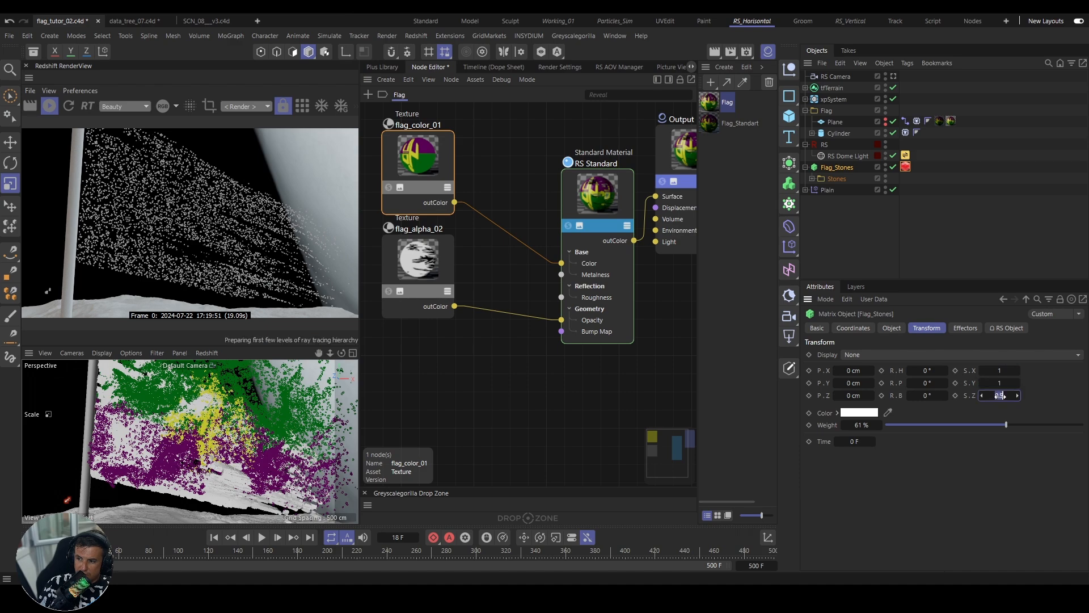
{"action": "right_click", "coordinate": [1000, 394]}
{"action": "left_click", "coordinate": [214, 538]}
{"action": "left_click", "coordinate": [261, 538]}
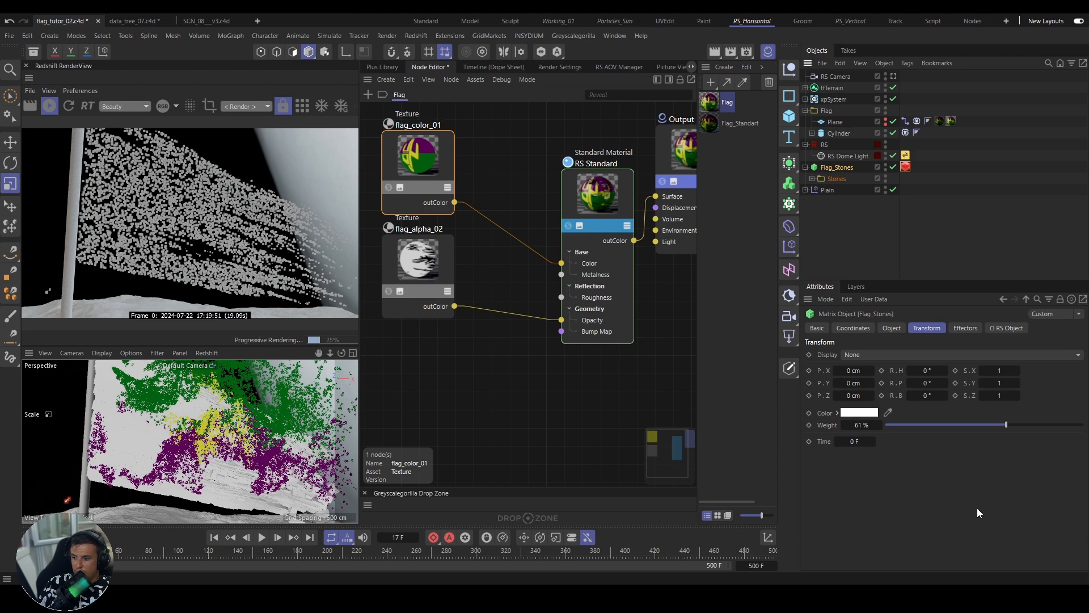
Step: Raise the Flag_Stones matrix count to 30000 and finally to 50000
{"action": "left_click", "coordinate": [891, 328]}
{"action": "left_click", "coordinate": [864, 483]}
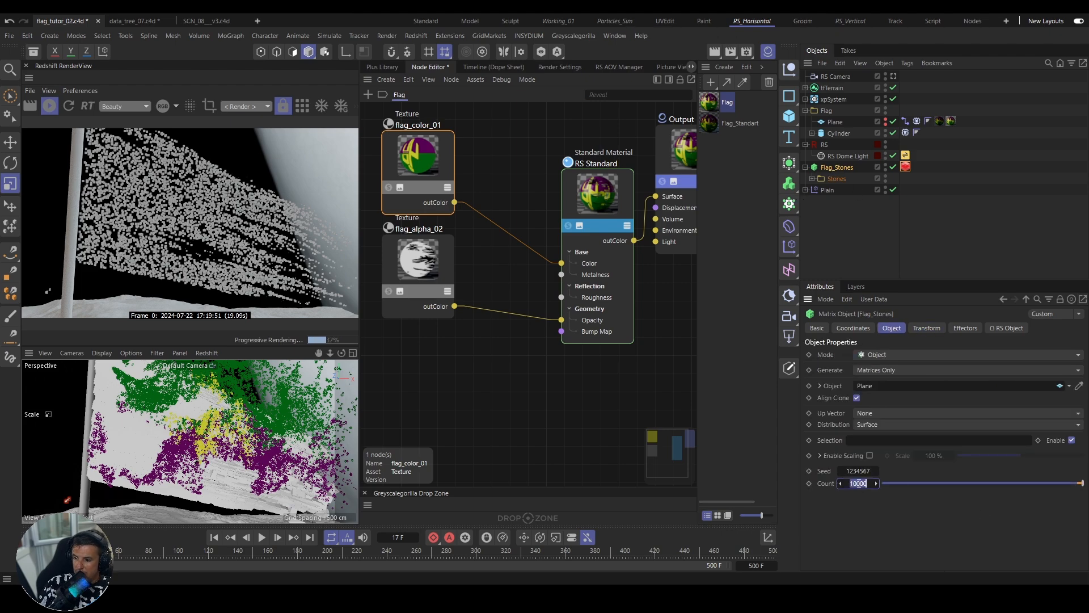
{"action": "left_click_drag", "start_coordinate": [853, 483], "coordinate": [843, 482]}
{"action": "type", "text": "3"}
{"action": "key", "text": "Return"}
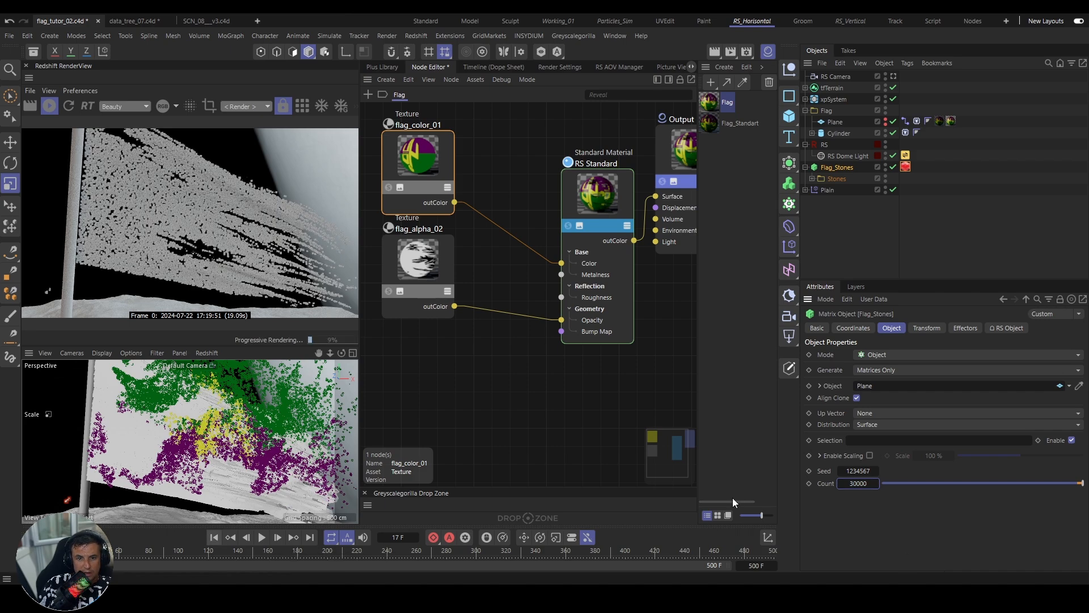
{"action": "left_click", "coordinate": [851, 483]}
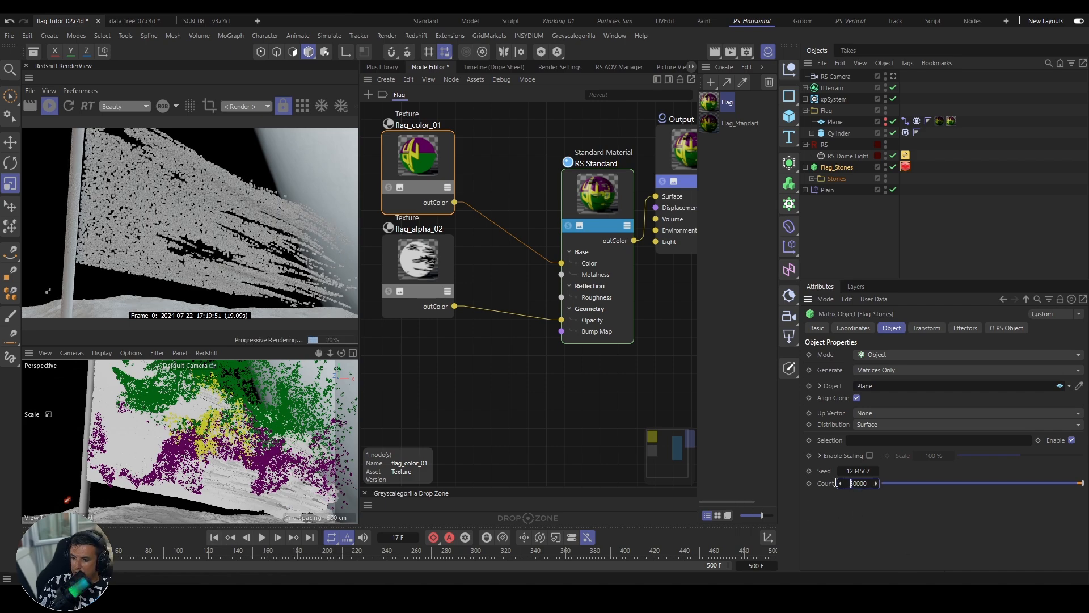
{"action": "type", "text": "5"}
{"action": "key", "text": "Return"}
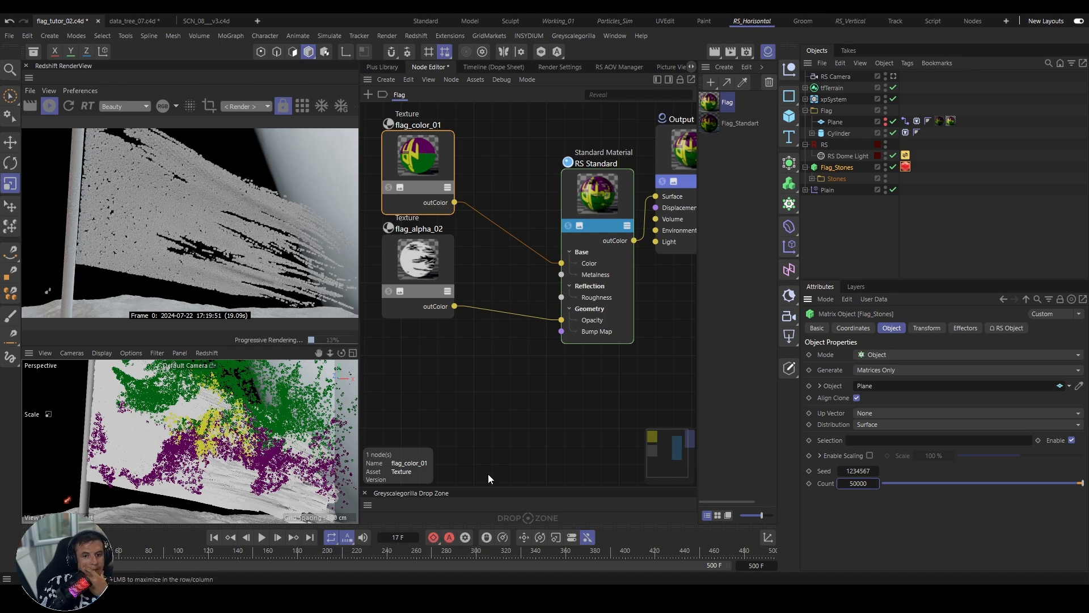
Step: Add a Random effector to Flag_Stones and disable its position variation
{"action": "left_click", "coordinate": [826, 168]}
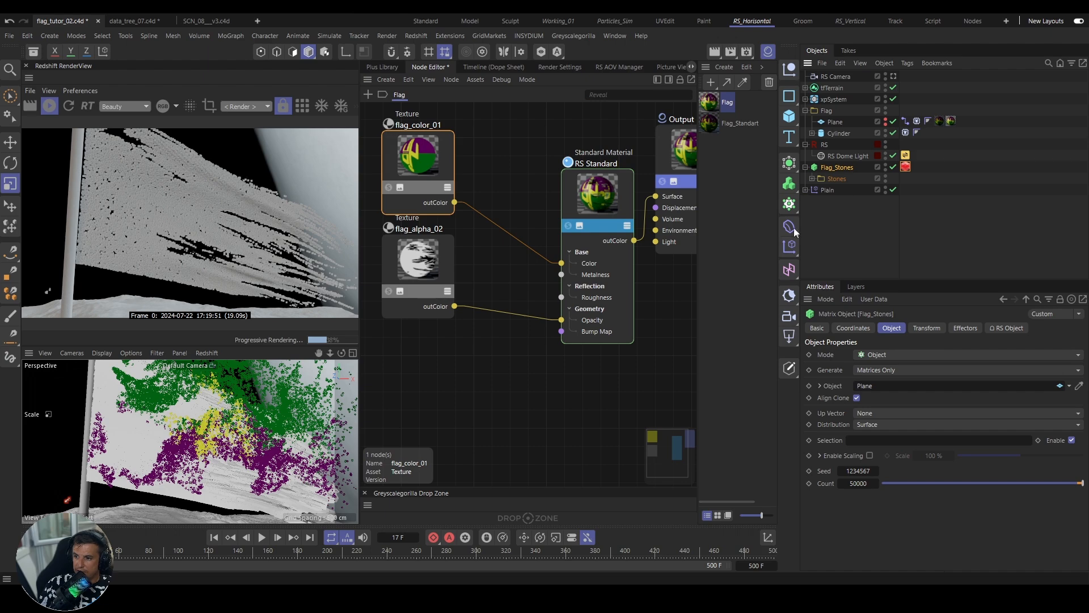
{"action": "left_click", "coordinate": [789, 247]}
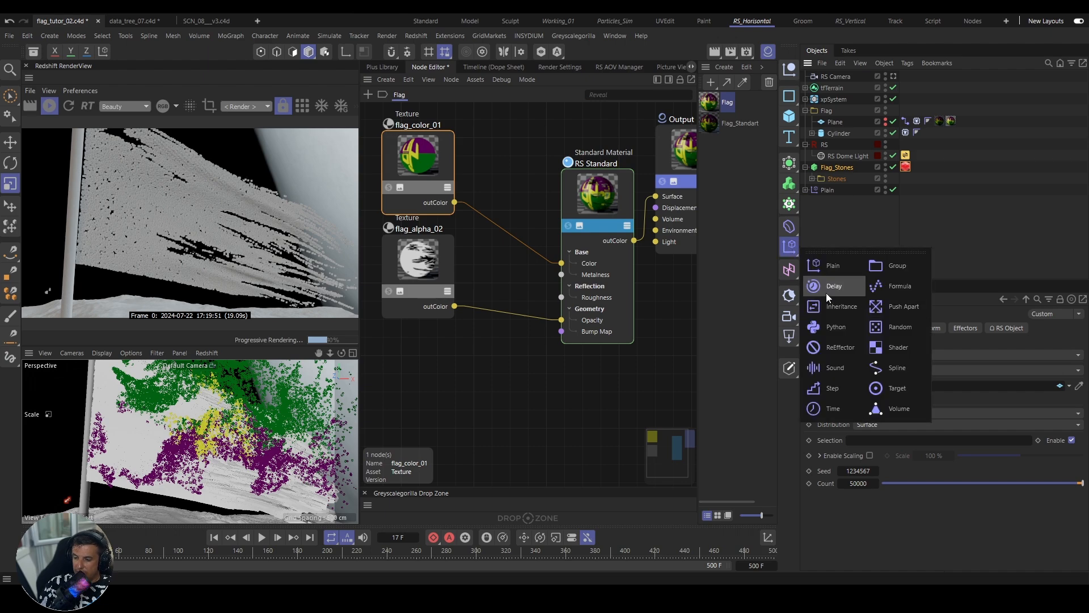
{"action": "left_click", "coordinate": [901, 328]}
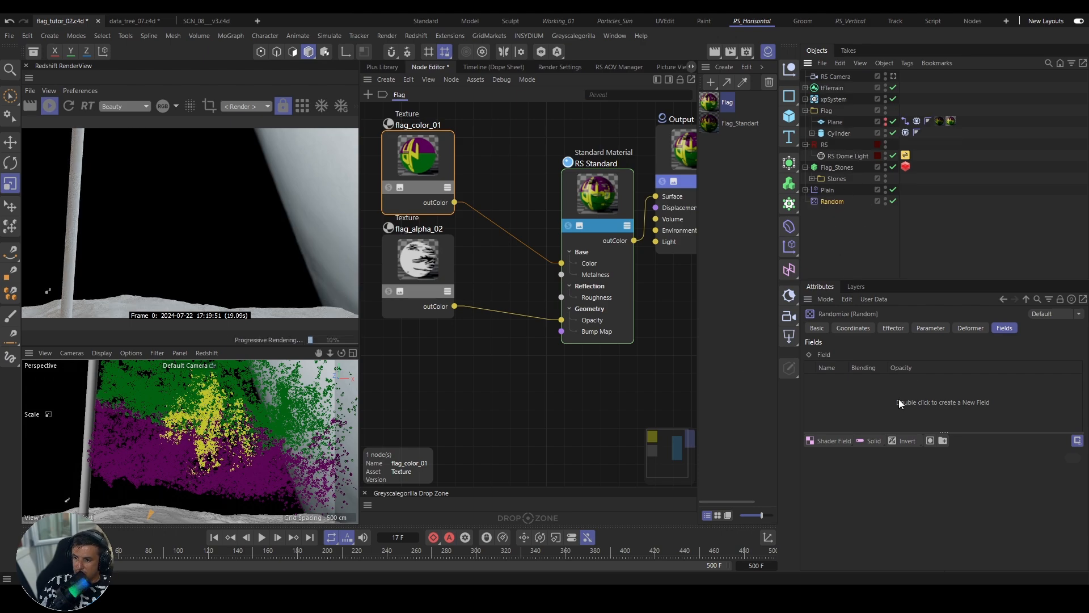
{"action": "left_click", "coordinate": [931, 328]}
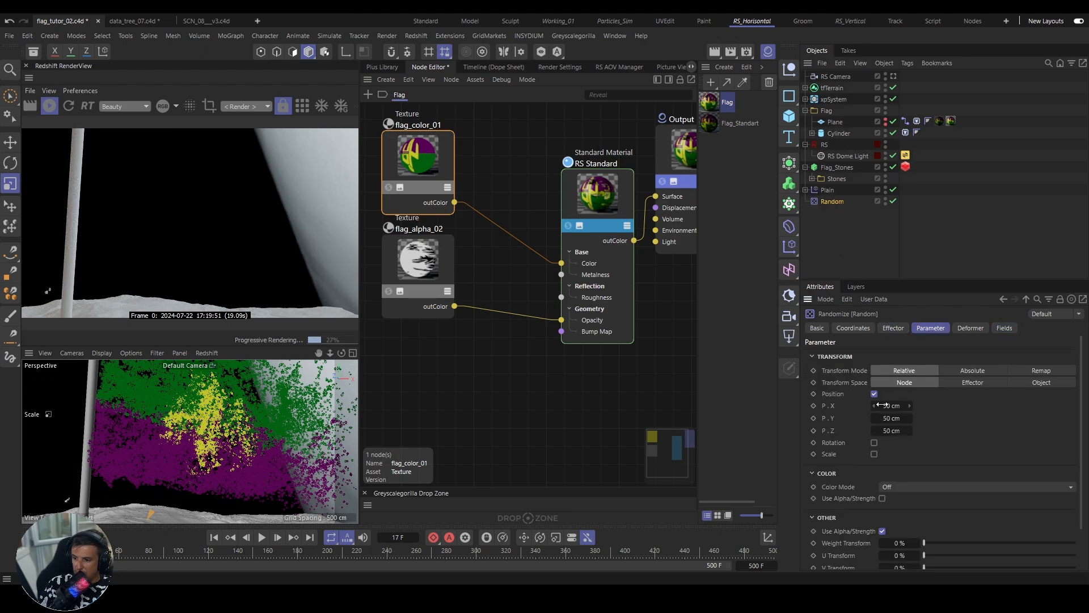
{"action": "left_click", "coordinate": [874, 393]}
Step: Enable rotation on the Random effector with 349° heading, 327° pitch and 176° bank
{"action": "left_click", "coordinate": [874, 405]}
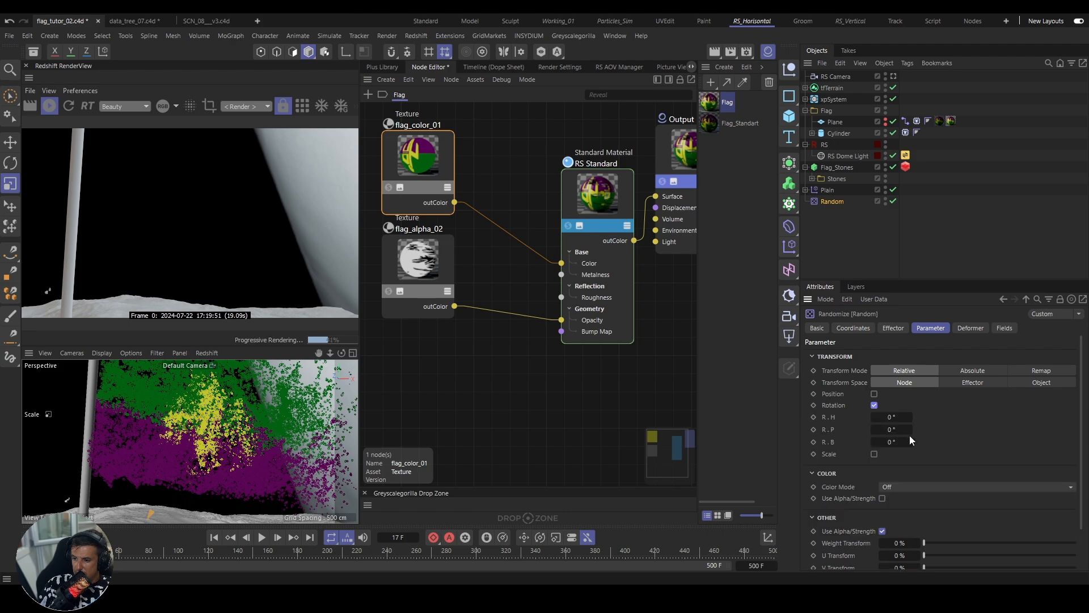
{"action": "left_click_drag", "start_coordinate": [889, 418], "coordinate": [1087, 418]}
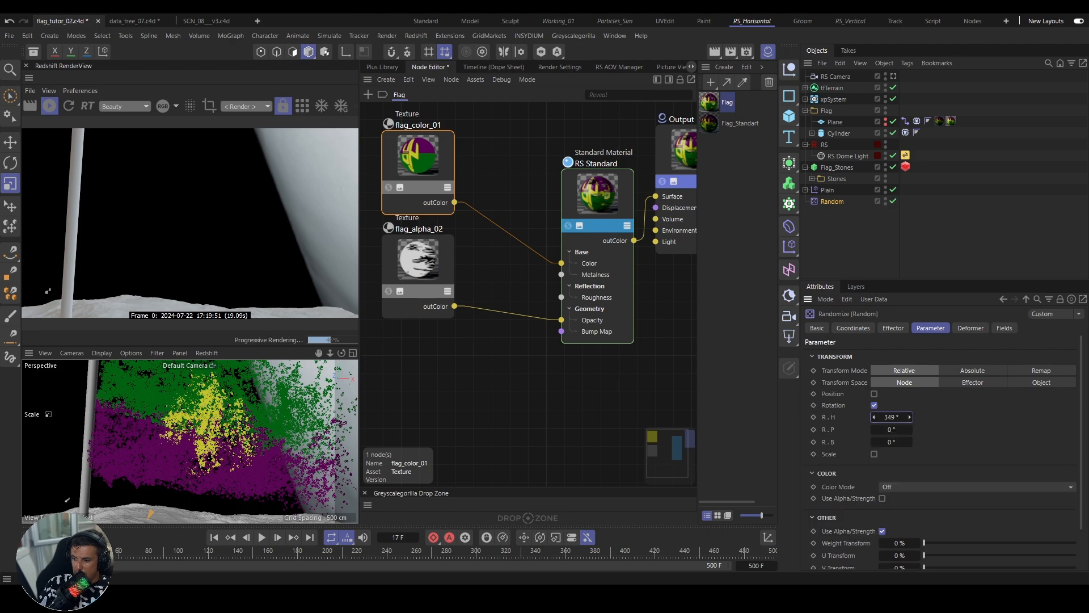
{"action": "left_click_drag", "start_coordinate": [890, 442], "coordinate": [990, 442]}
Step: Enable uniform scale variation of 0.3 on the Random effector and replay the simulation to frame 14
{"action": "left_click", "coordinate": [874, 454]}
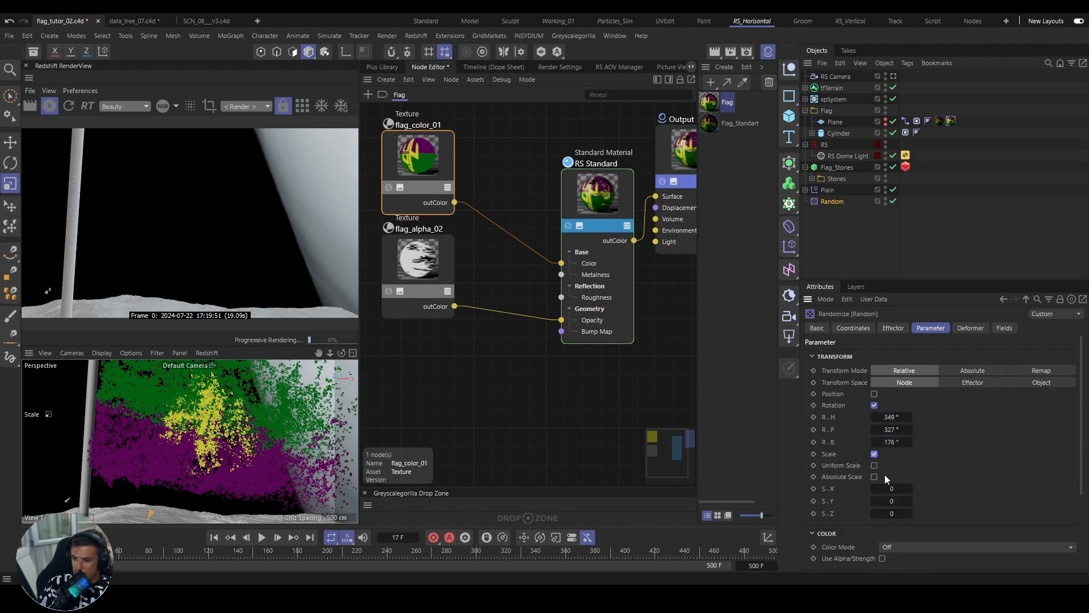
{"action": "left_click", "coordinate": [874, 465]}
{"action": "double_click", "coordinate": [893, 490]}
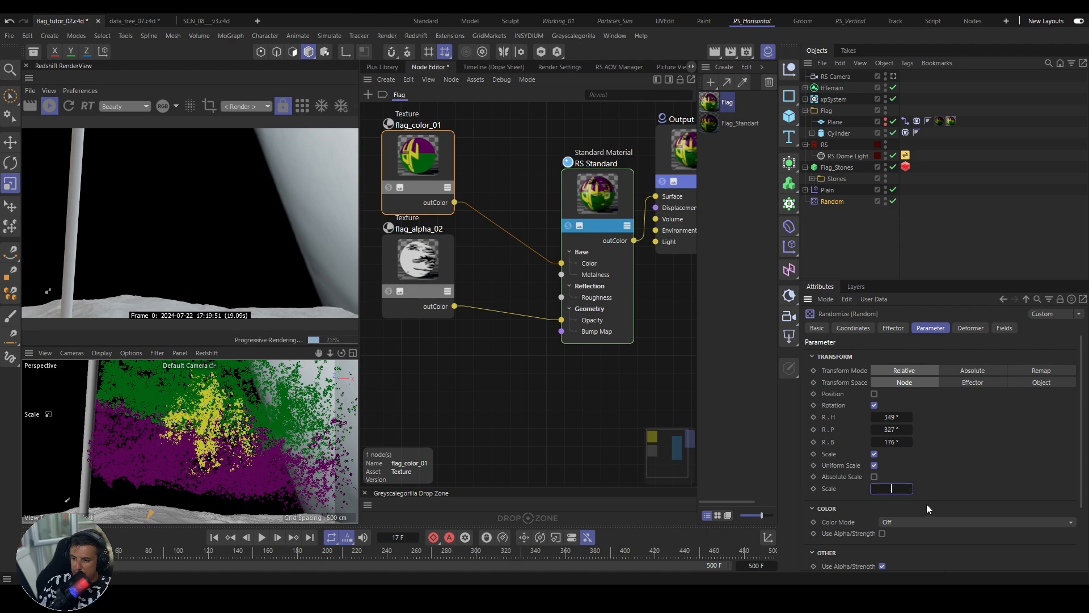
{"action": "type", "text": "0.3"}
{"action": "key", "text": "Return"}
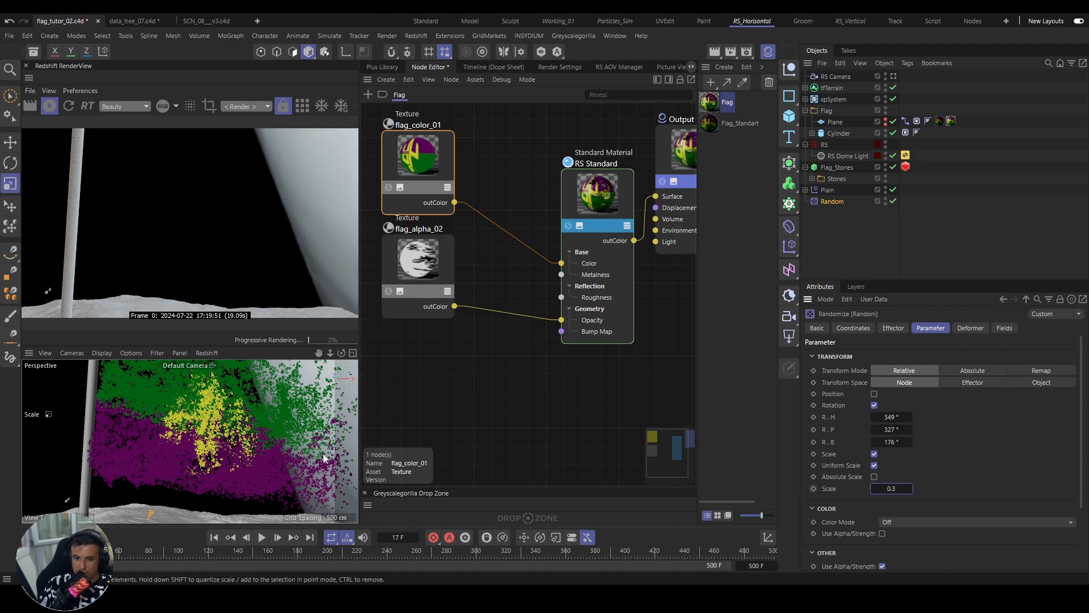
{"action": "left_click", "coordinate": [213, 537]}
{"action": "left_click", "coordinate": [262, 537]}
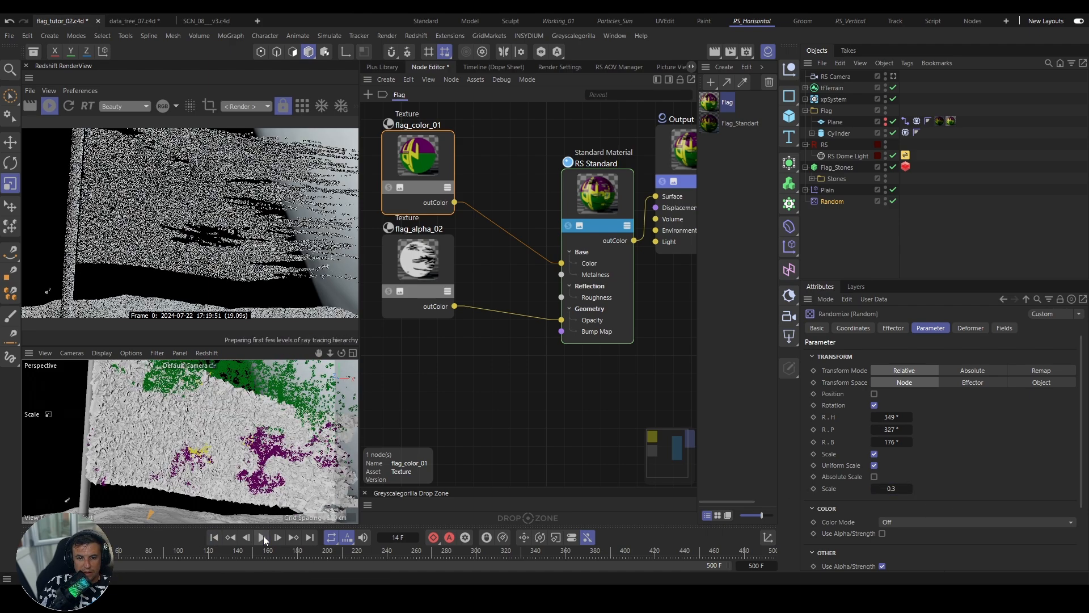
{"action": "left_click", "coordinate": [262, 537]}
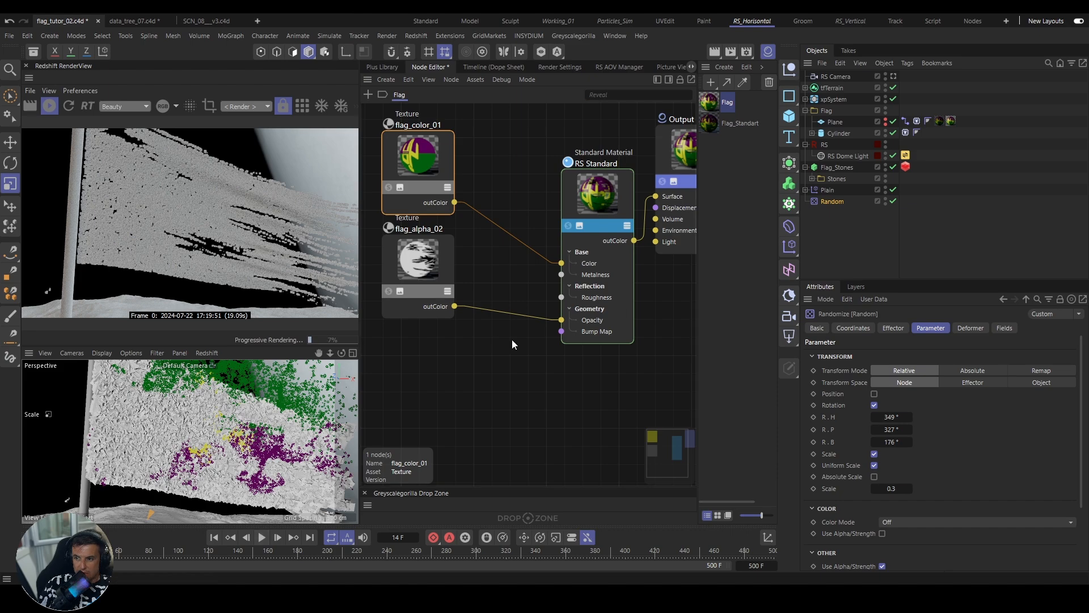
Step: Set the Flag_Stones Redshift tag's particle mode to Custom Objects and add Cube.4, Cube, Cube.1, Cube.2 and Cube.3 as the custom objects
{"action": "left_click", "coordinate": [908, 167]}
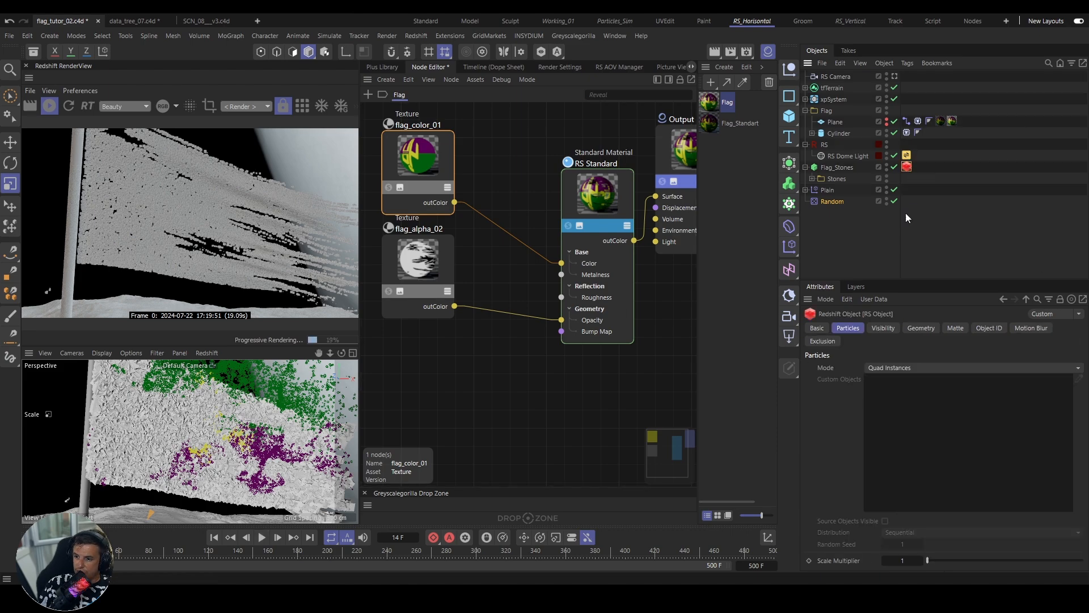
{"action": "left_click", "coordinate": [895, 369]}
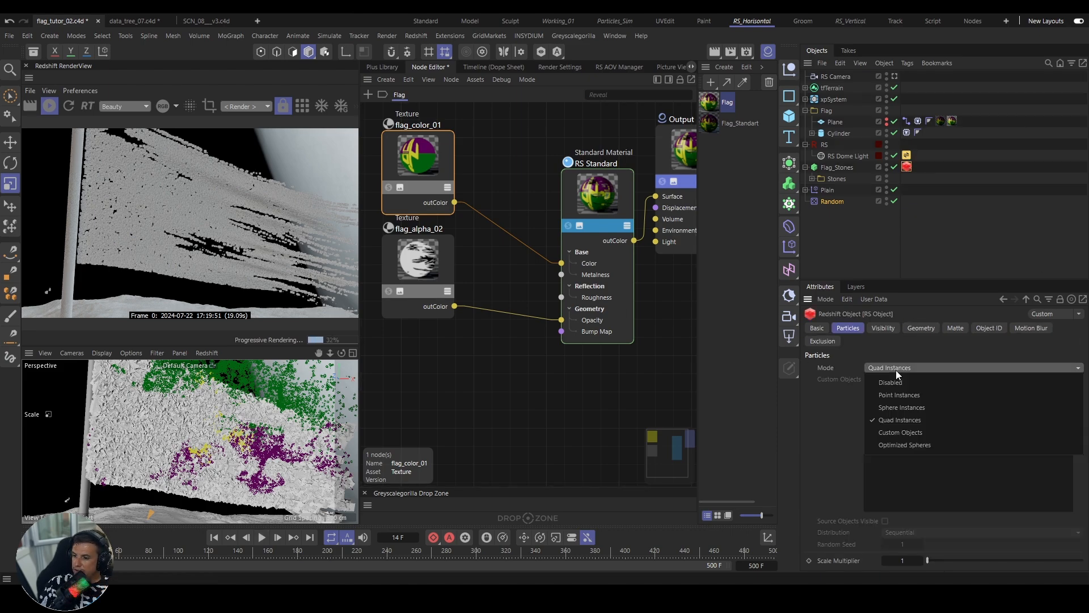
{"action": "left_click", "coordinate": [893, 433]}
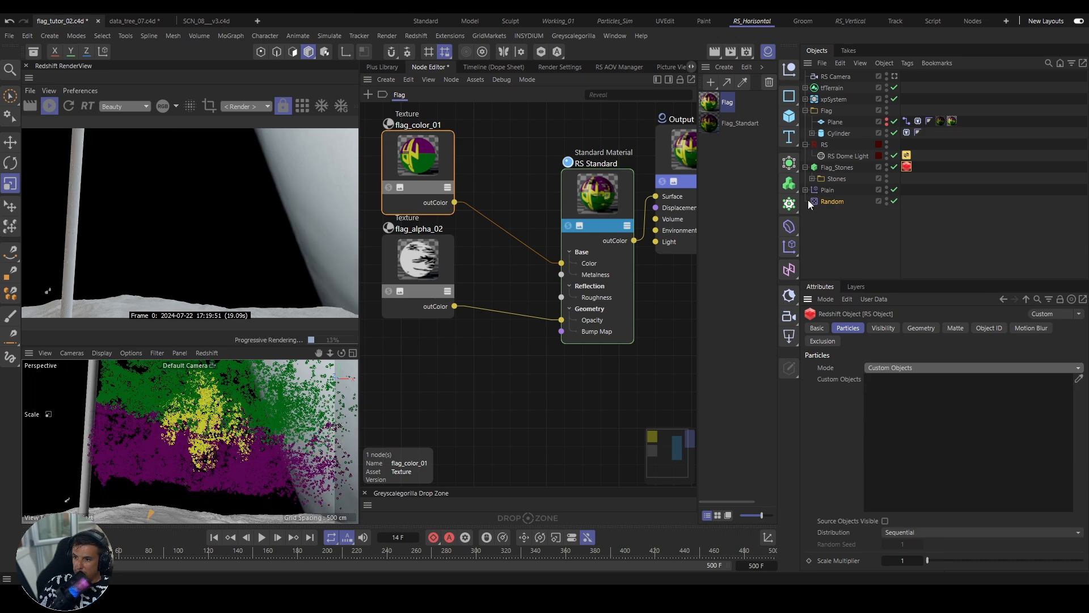
{"action": "left_click", "coordinate": [812, 178]}
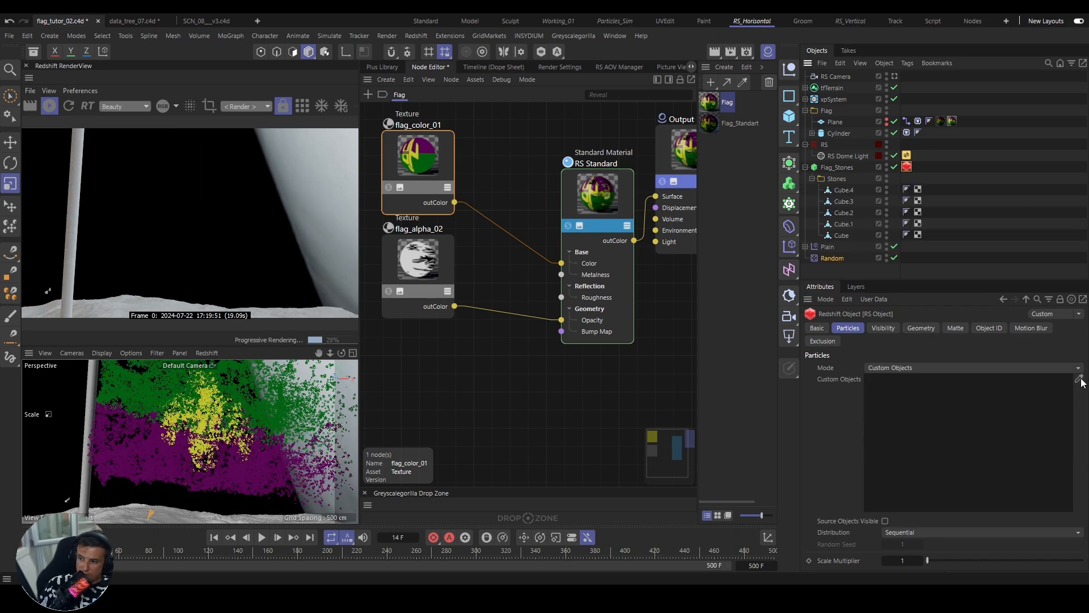
{"action": "left_click", "coordinate": [842, 192]}
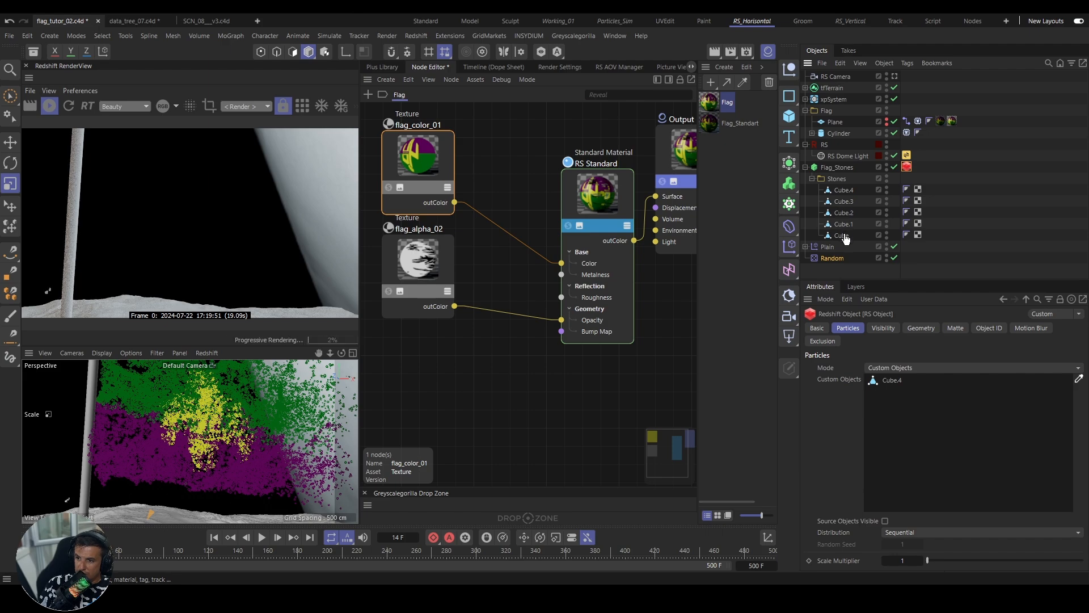
{"action": "left_click", "coordinate": [848, 235]}
{"action": "left_click", "coordinate": [843, 224]}
{"action": "left_click", "coordinate": [843, 212]}
{"action": "left_click", "coordinate": [844, 201]}
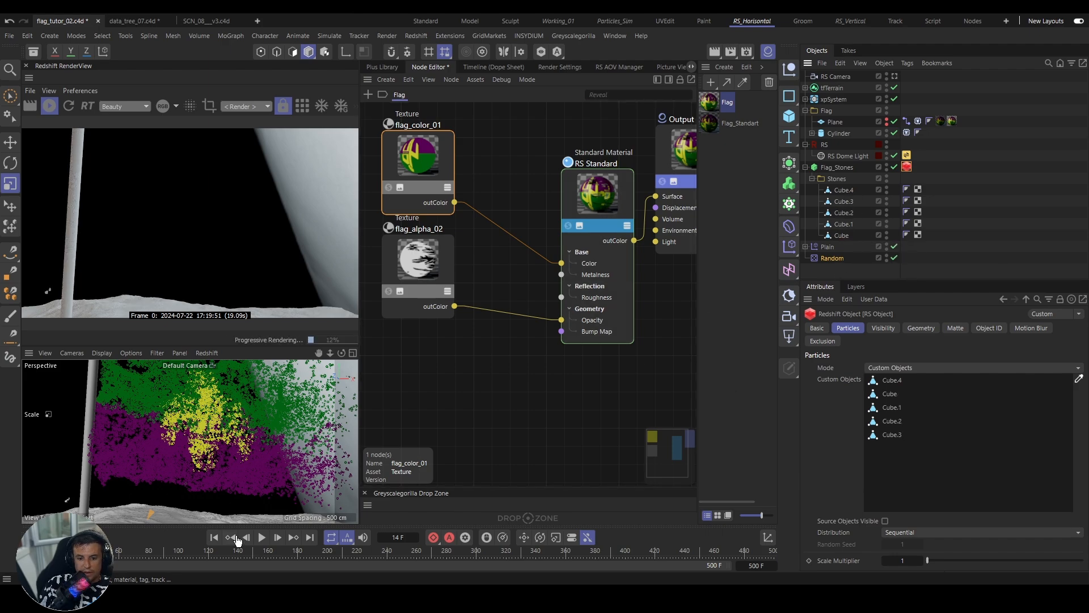
Step: Replay the simulation to frame 9 and examine the stone instances up close in the render
{"action": "left_click", "coordinate": [214, 537]}
{"action": "left_click", "coordinate": [261, 537]}
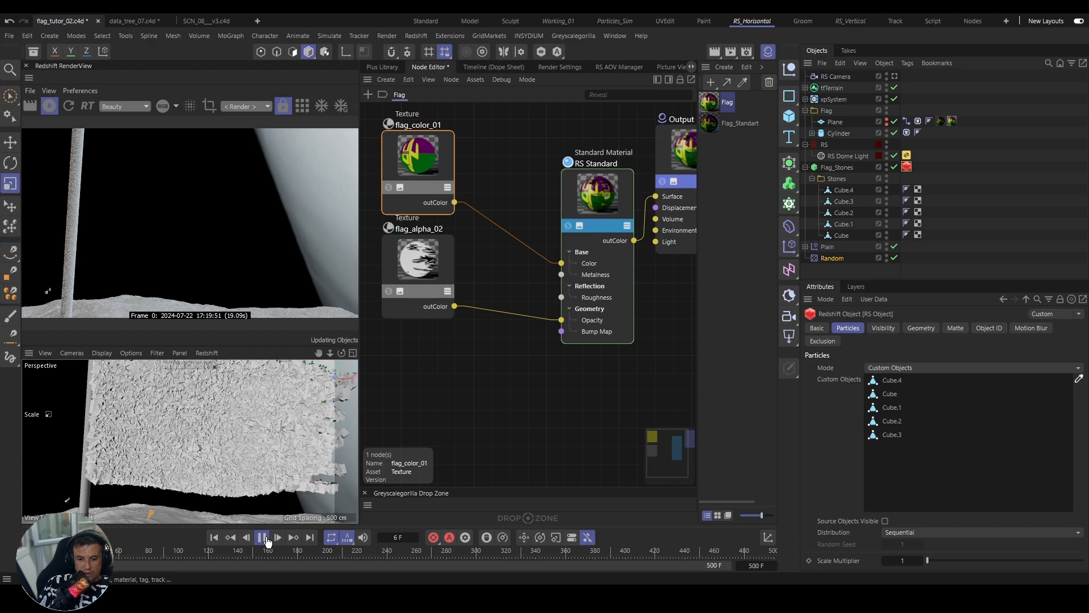
{"action": "left_click", "coordinate": [265, 538]}
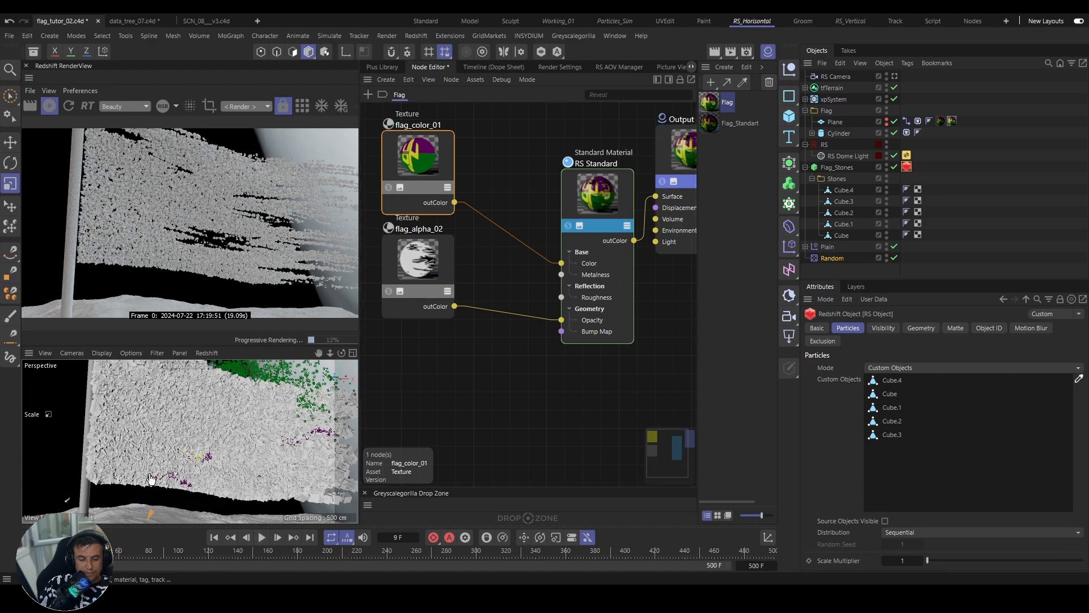
{"action": "scroll", "coordinate": [133, 420], "scroll_direction": "up", "scroll_amount": 6}
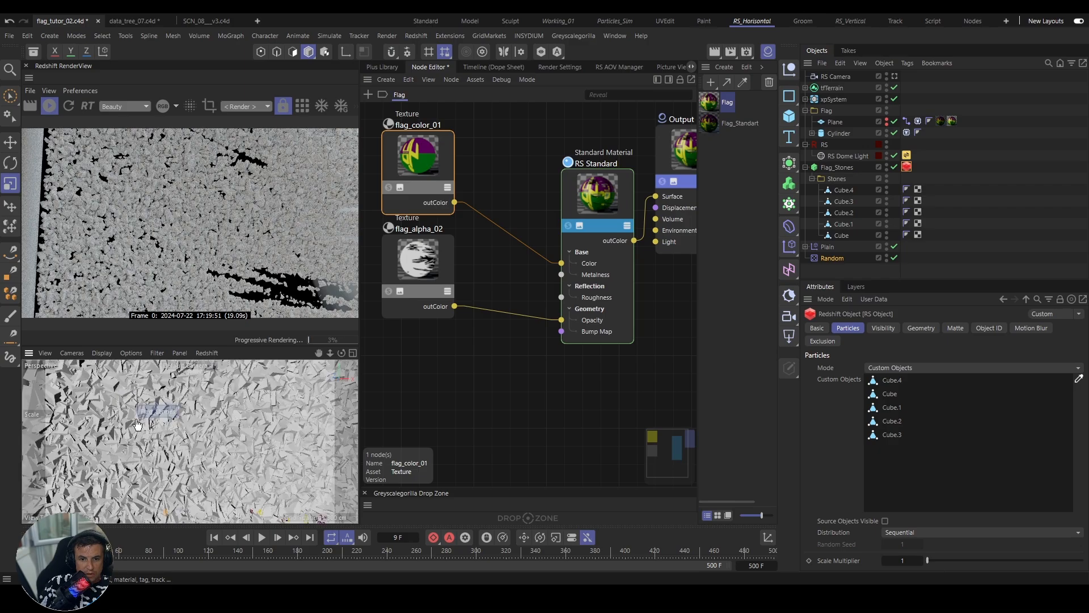
{"action": "scroll", "coordinate": [136, 425], "scroll_direction": "up", "scroll_amount": 3}
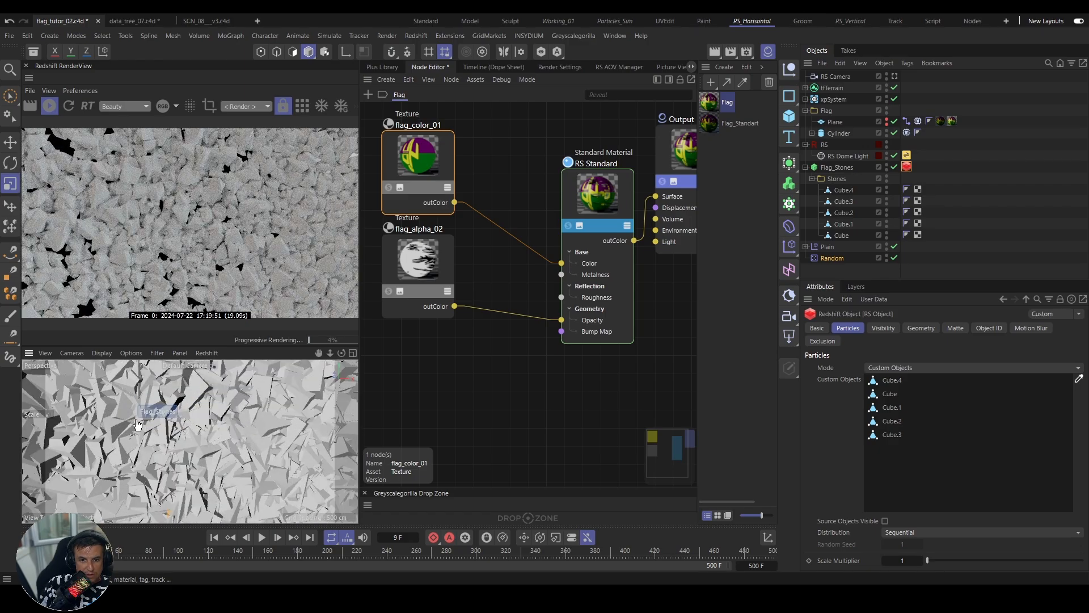
Step: Apply the Flag material to Flag_Stones and its five stone cubes, and replay the simulation to frame 7
{"action": "scroll", "coordinate": [136, 426], "scroll_direction": "down", "scroll_amount": 9}
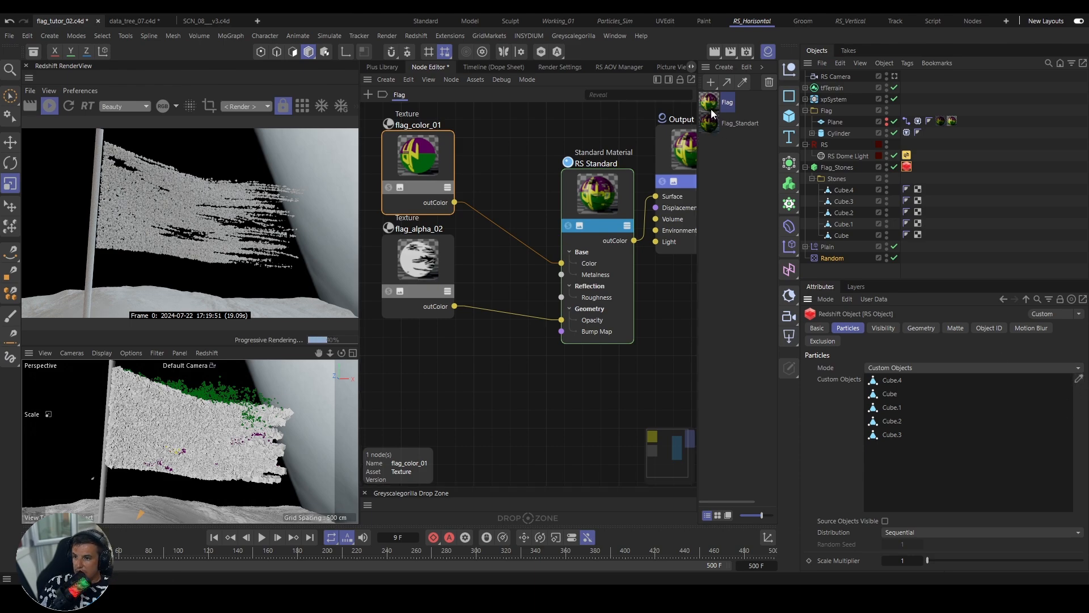
{"action": "left_click_drag", "start_coordinate": [710, 107], "coordinate": [844, 169]}
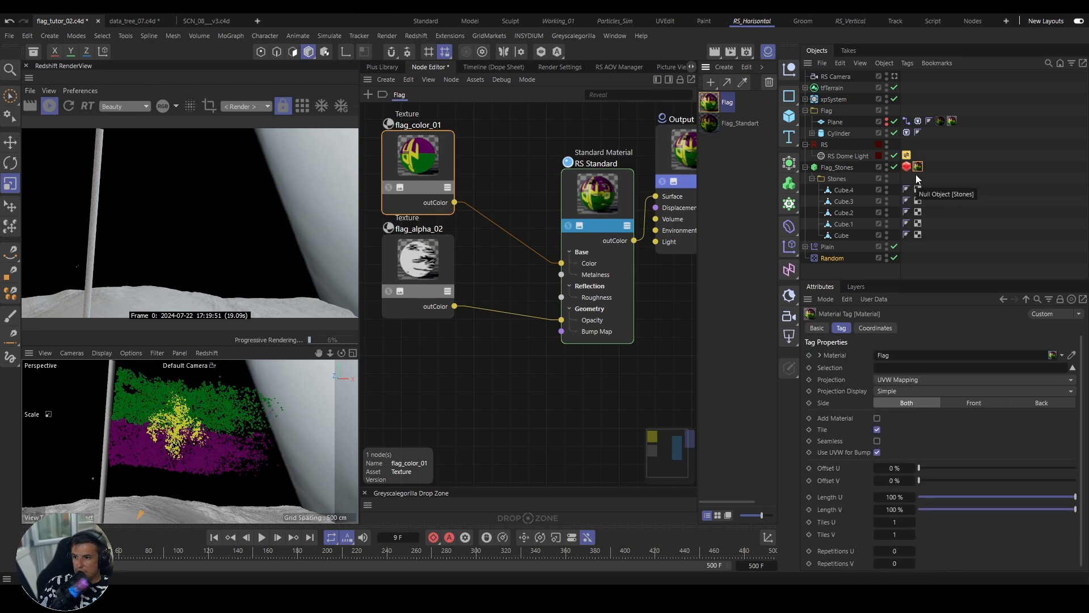
{"action": "left_click_drag", "start_coordinate": [919, 166], "coordinate": [933, 235], "text": "ctrl"}
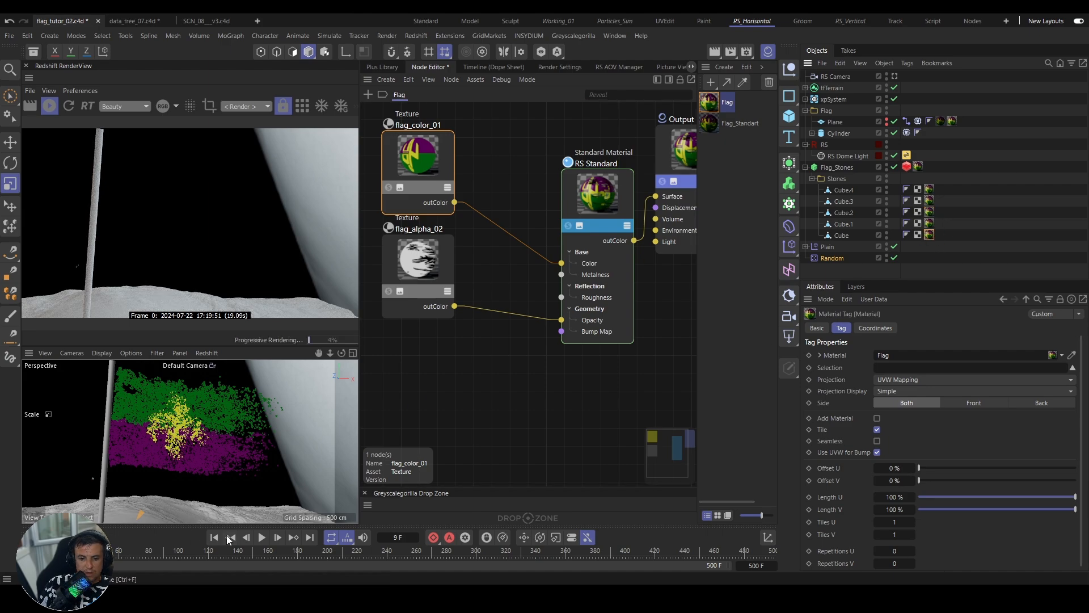
{"action": "left_click", "coordinate": [215, 537]}
{"action": "left_click", "coordinate": [262, 537]}
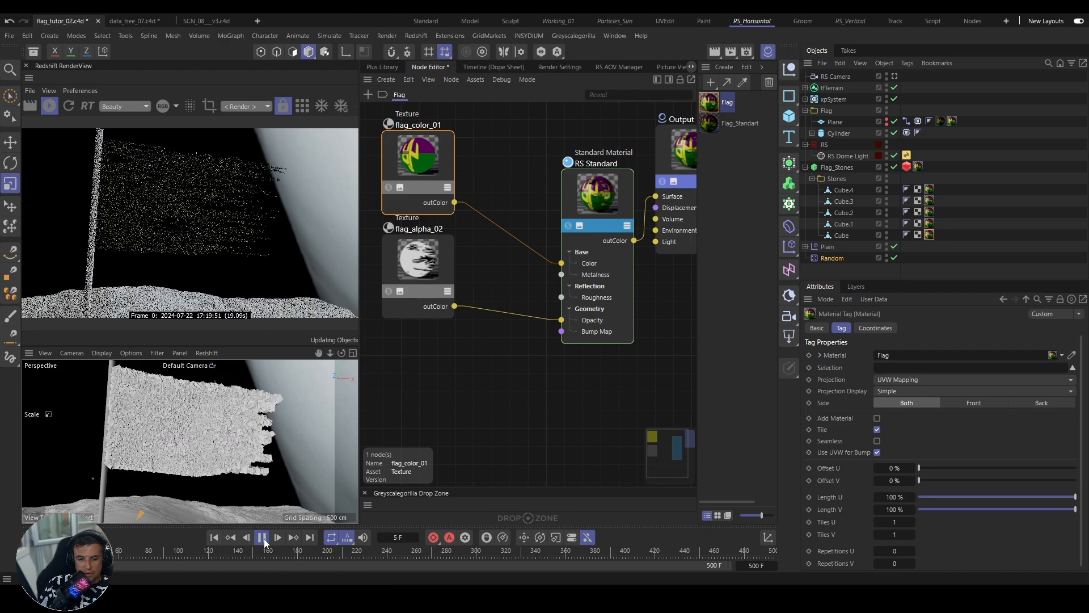
{"action": "left_click", "coordinate": [262, 537]}
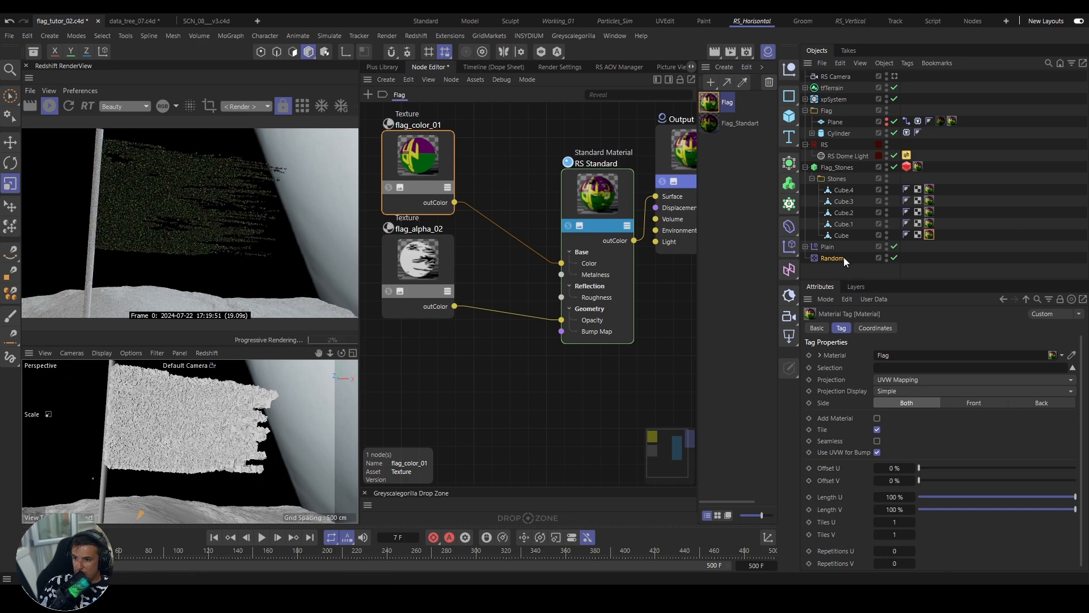
Step: Try enabling color on the Plain effector's Shader Field and Invert layers, and replay the simulation to frame 13
{"action": "left_click", "coordinate": [830, 247]}
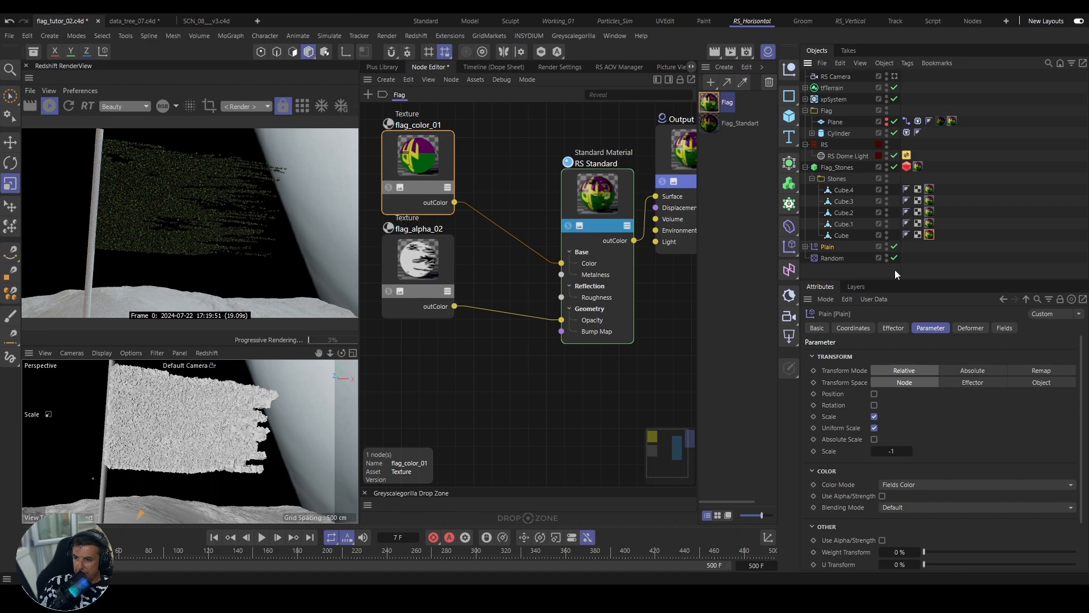
{"action": "left_click", "coordinate": [1003, 329]}
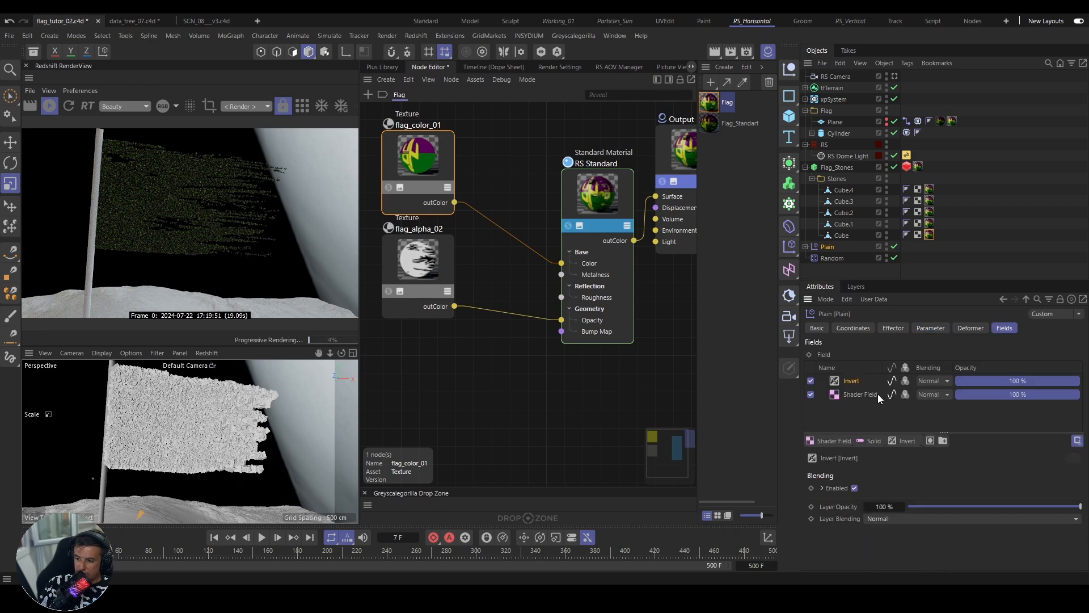
{"action": "left_click", "coordinate": [907, 395]}
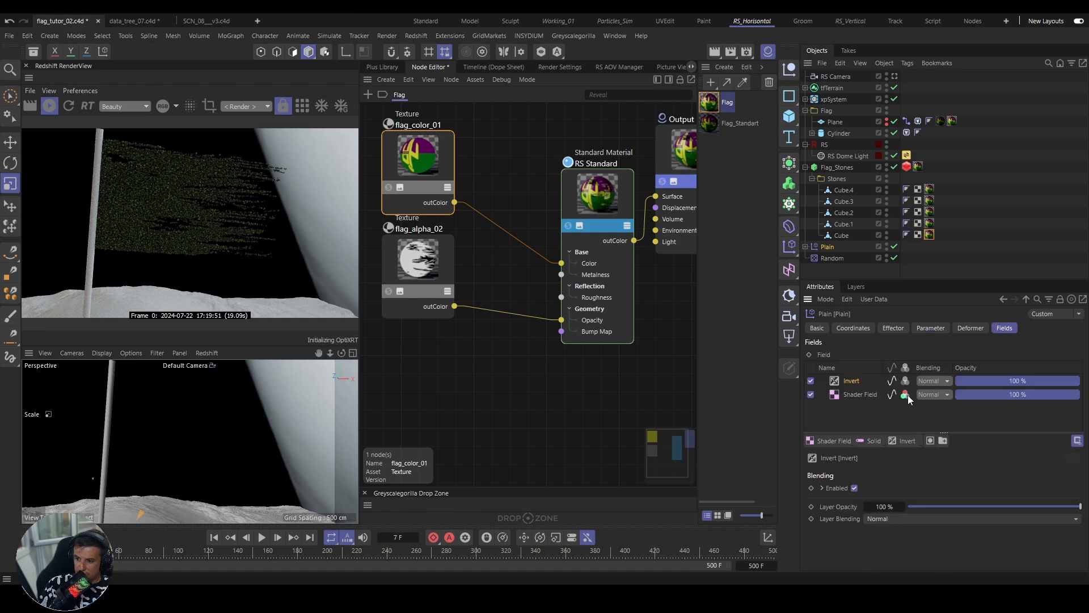
{"action": "left_click", "coordinate": [905, 381]}
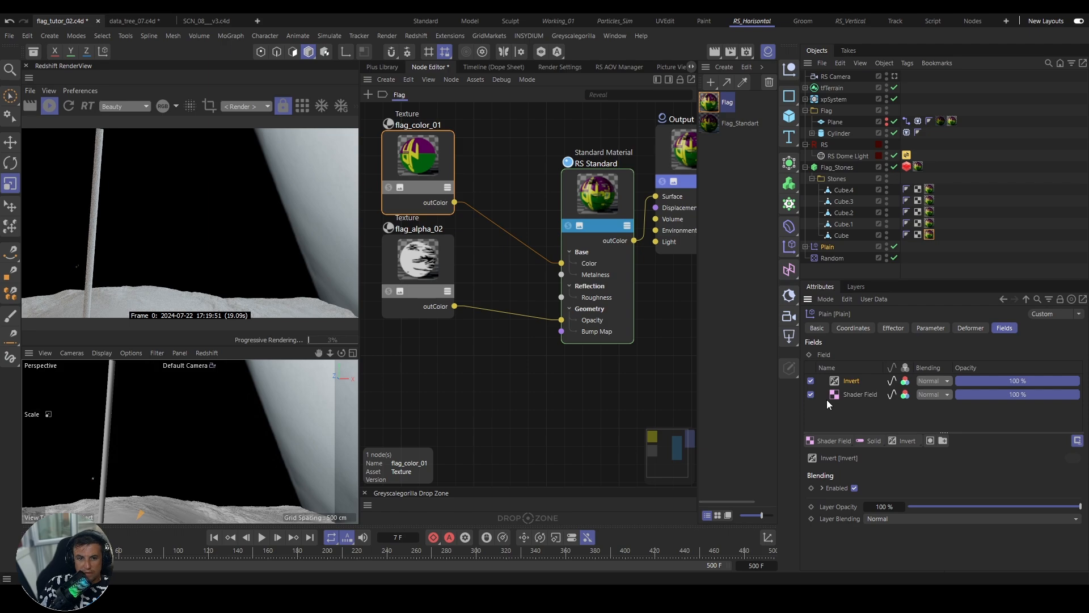
{"action": "left_click", "coordinate": [263, 542]}
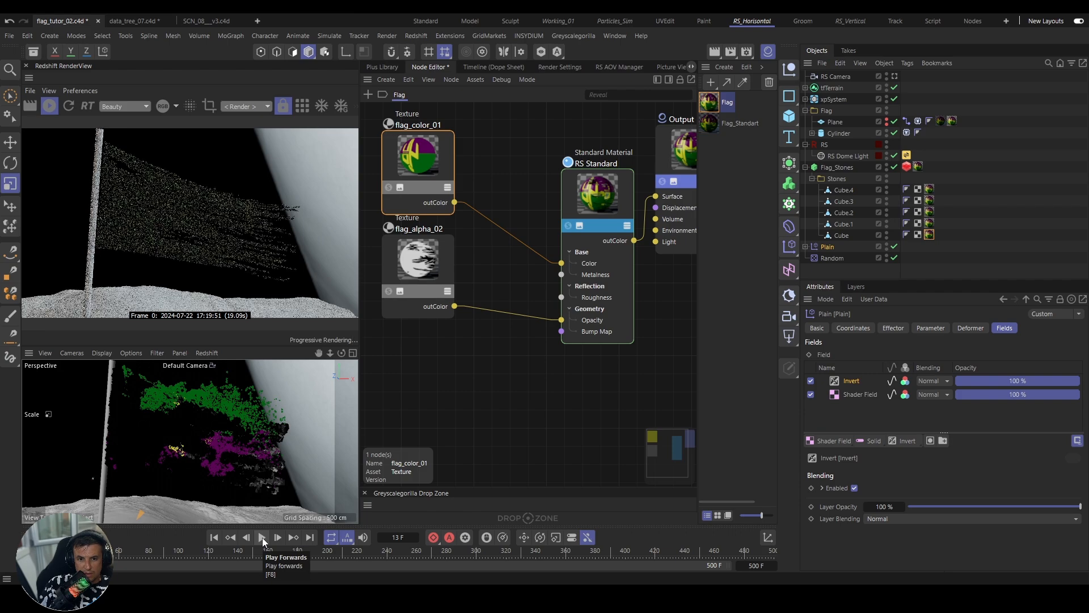
{"action": "left_click", "coordinate": [213, 540]}
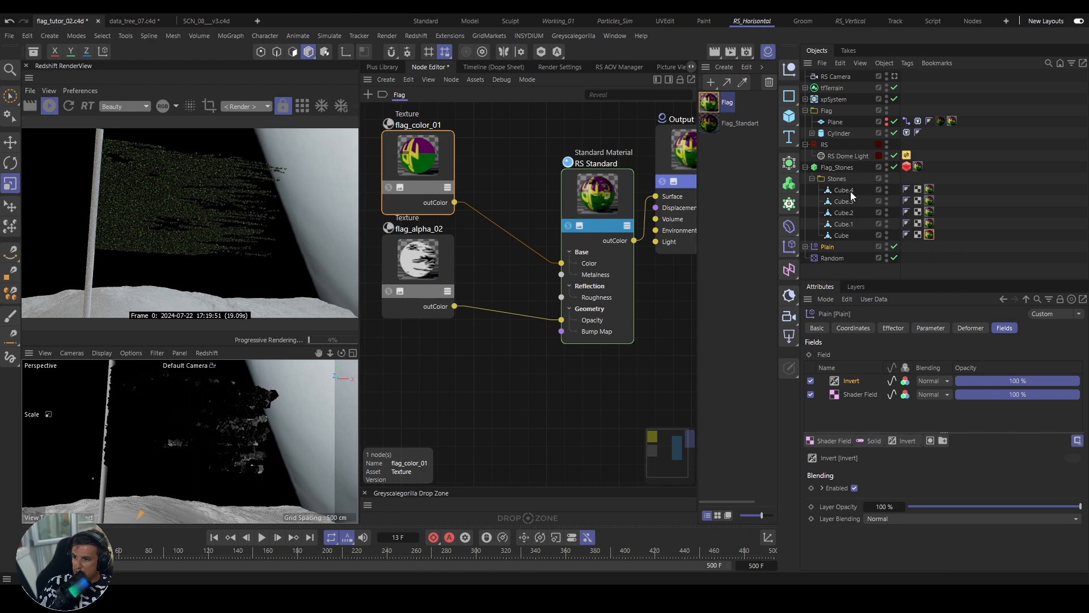
Step: Add a second Plain effector to Flag_Stones, place it below Random in the hierarchy and rename it Color
{"action": "left_click", "coordinate": [806, 168]}
{"action": "left_click", "coordinate": [843, 167]}
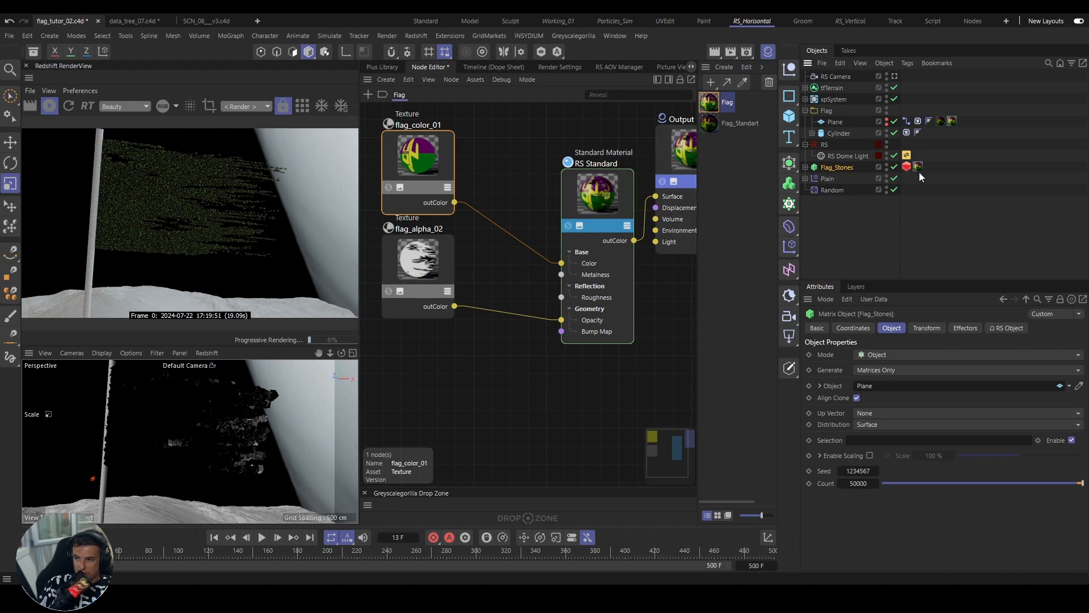
{"action": "left_click", "coordinate": [805, 168]}
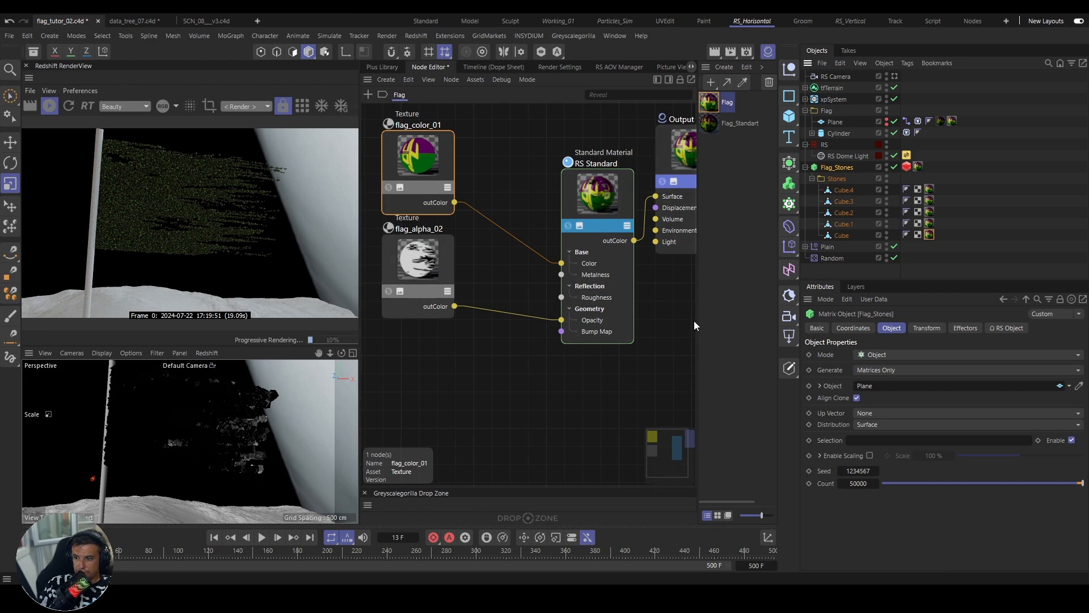
{"action": "left_click", "coordinate": [792, 250]}
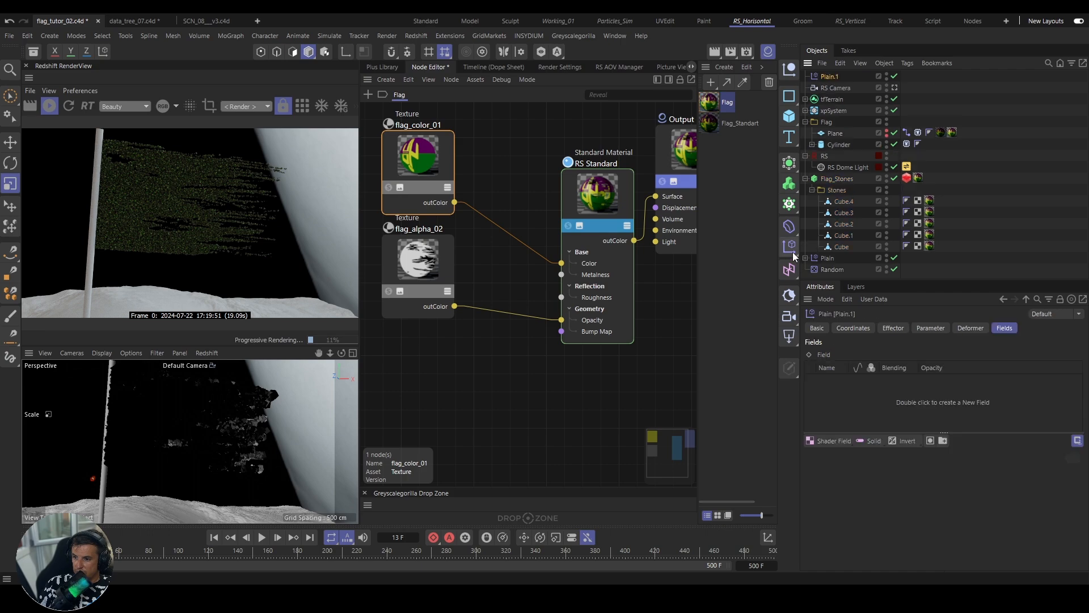
{"action": "left_click_drag", "start_coordinate": [837, 78], "coordinate": [835, 274]}
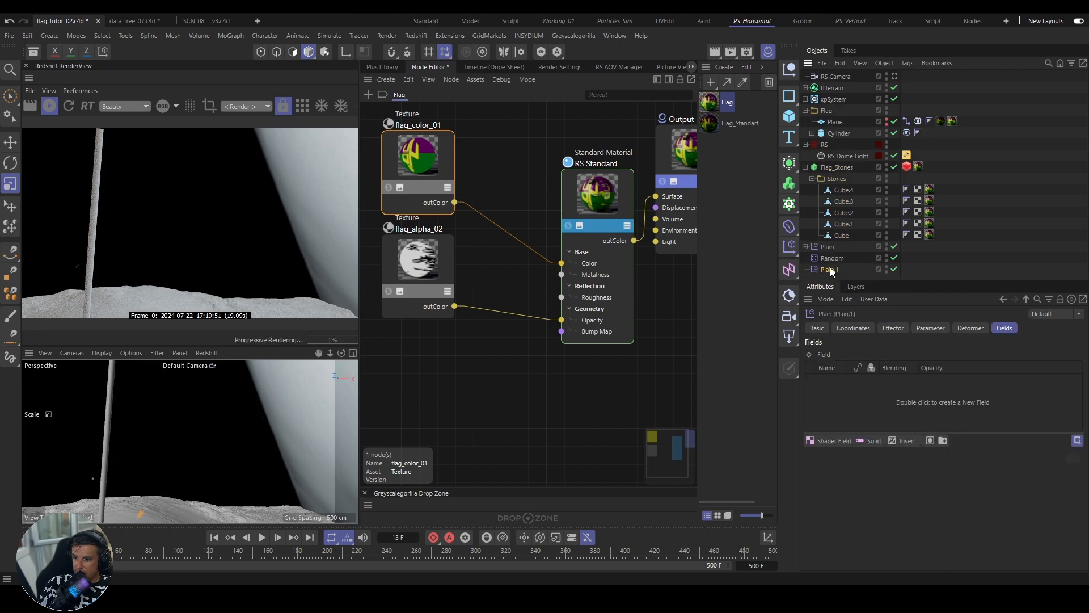
{"action": "double_click", "coordinate": [830, 270]}
{"action": "type", "text": "Color"}
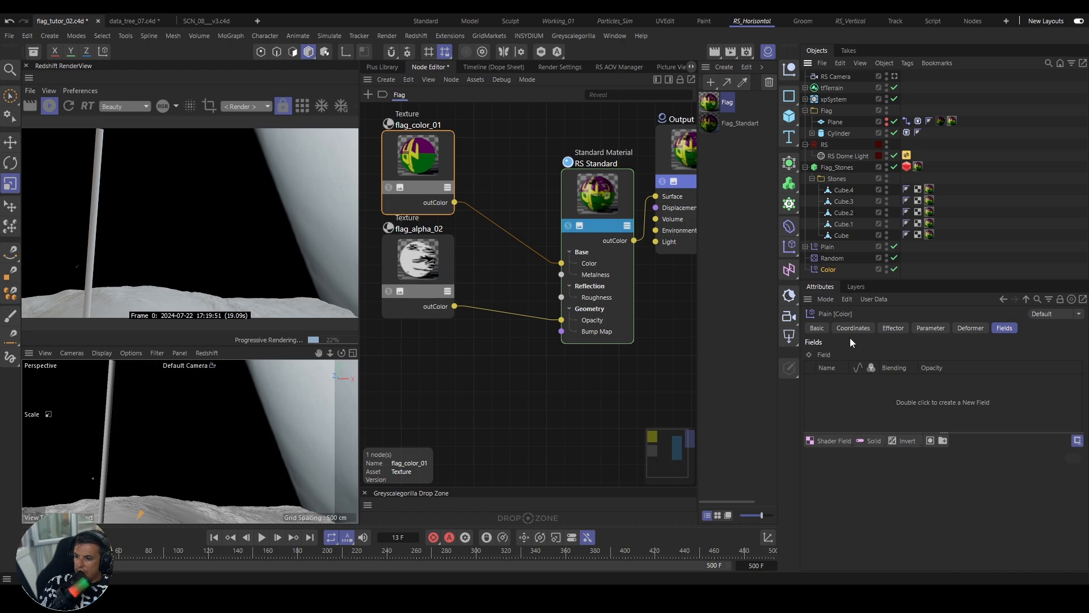
Step: Add a Shader Field to the Color effector using the Color channel and the flag Plane's Flag_Standart material tag
{"action": "left_click", "coordinate": [826, 438]}
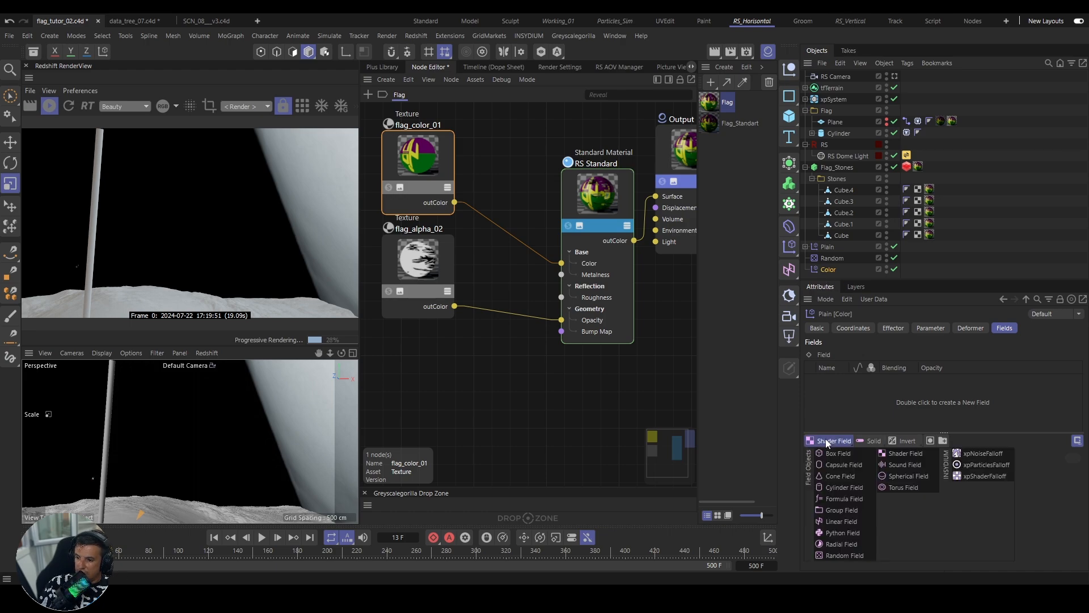
{"action": "left_click", "coordinate": [911, 457]}
{"action": "left_click", "coordinate": [863, 499]}
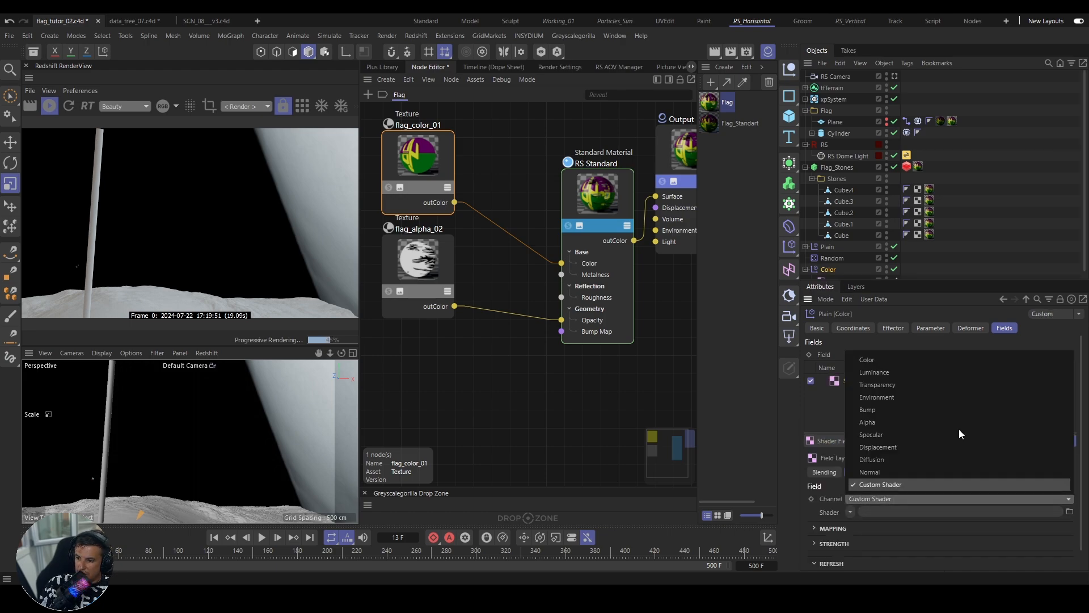
{"action": "left_click", "coordinate": [872, 356]}
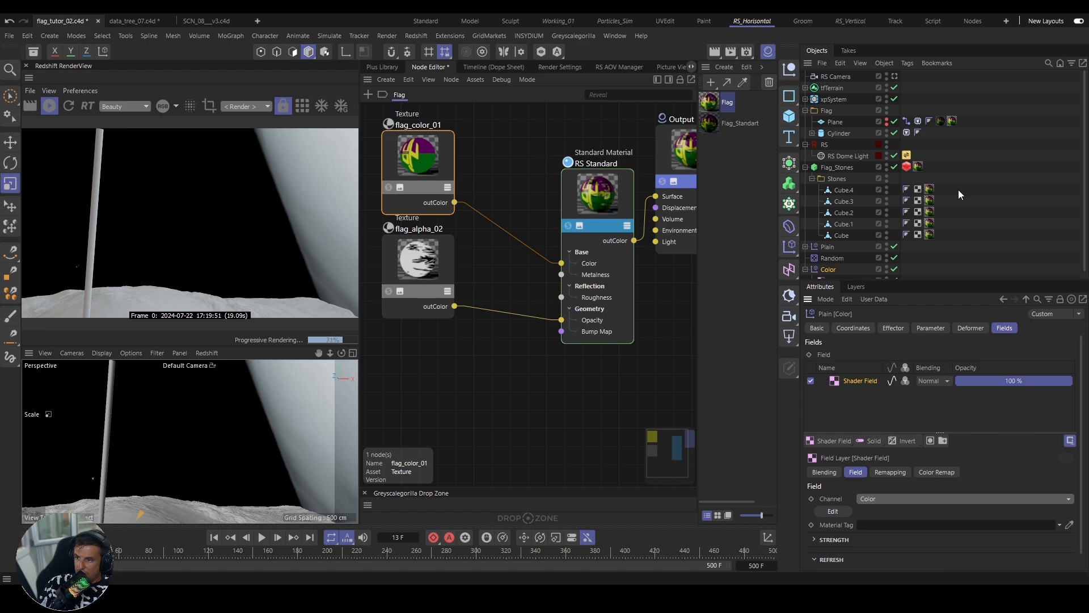
{"action": "left_click_drag", "start_coordinate": [941, 119], "coordinate": [895, 529]}
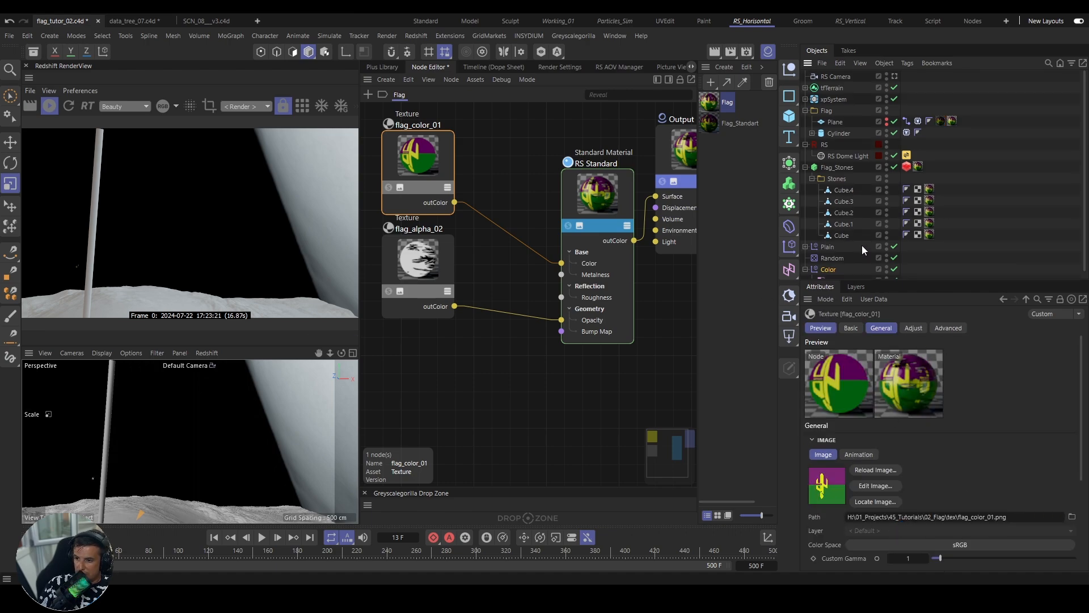
{"action": "scroll", "coordinate": [863, 245], "scroll_direction": "down", "scroll_amount": 1}
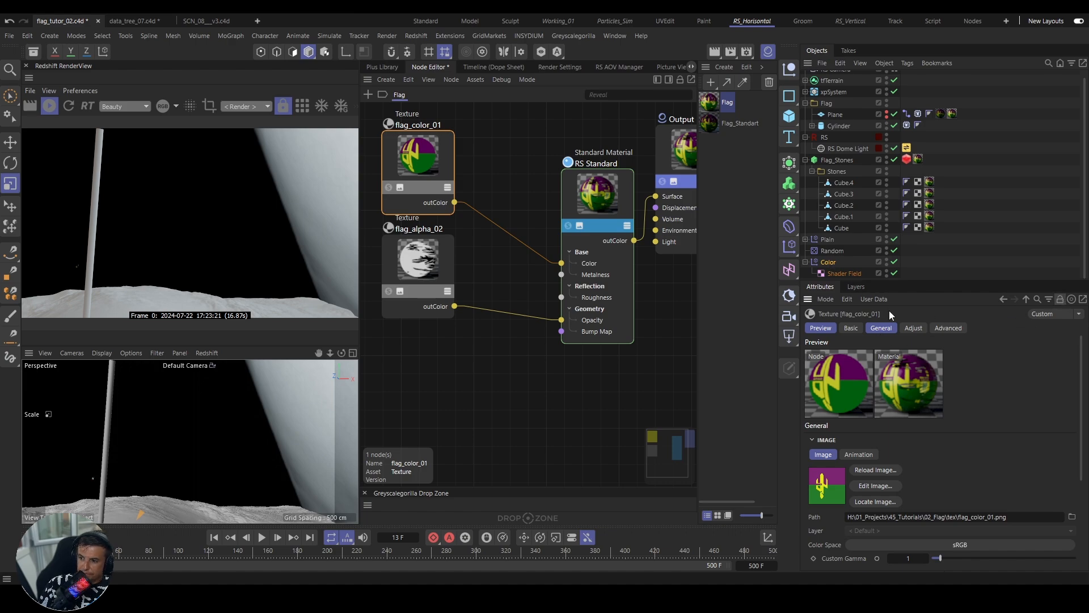
{"action": "left_click", "coordinate": [908, 327]}
{"action": "left_click", "coordinate": [875, 328]}
Step: Disable position on the Color effector and replay the simulation to frame 12
{"action": "left_click", "coordinate": [826, 262]}
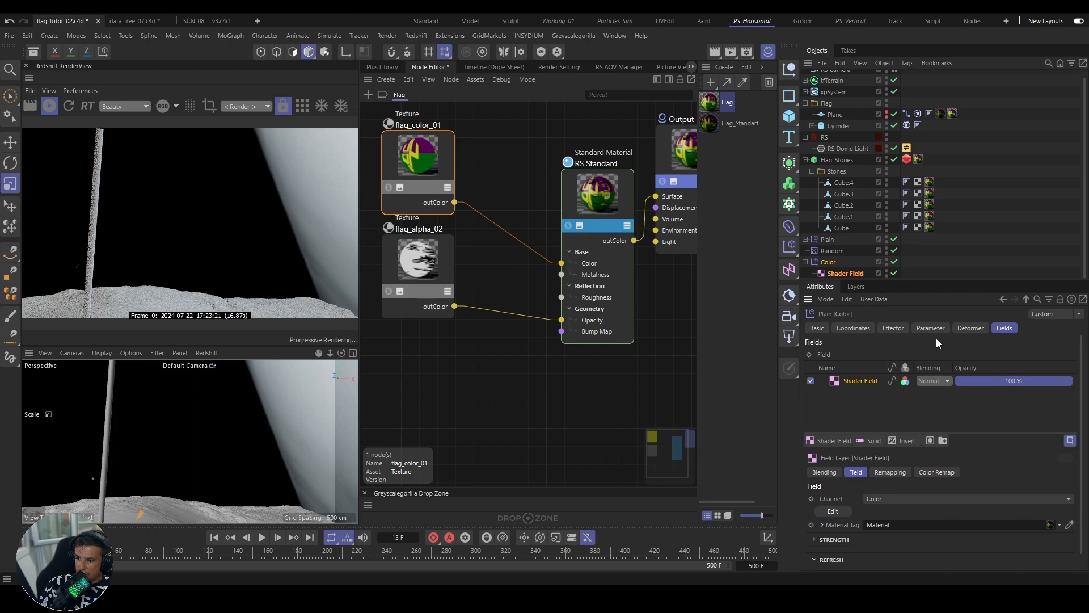
{"action": "left_click", "coordinate": [893, 329]}
{"action": "left_click", "coordinate": [924, 328]}
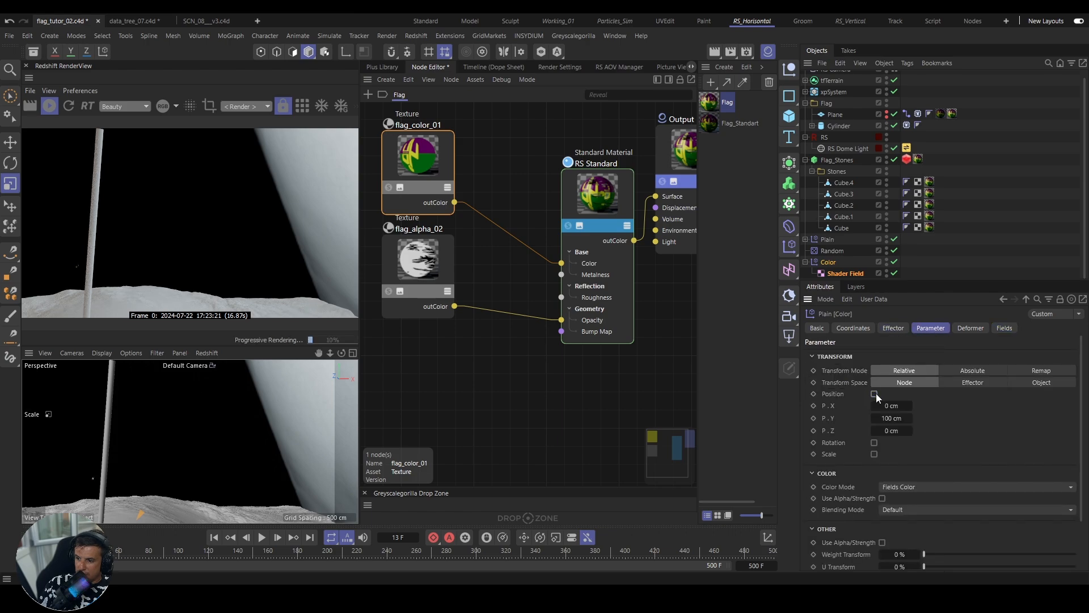
{"action": "left_click", "coordinate": [261, 537]}
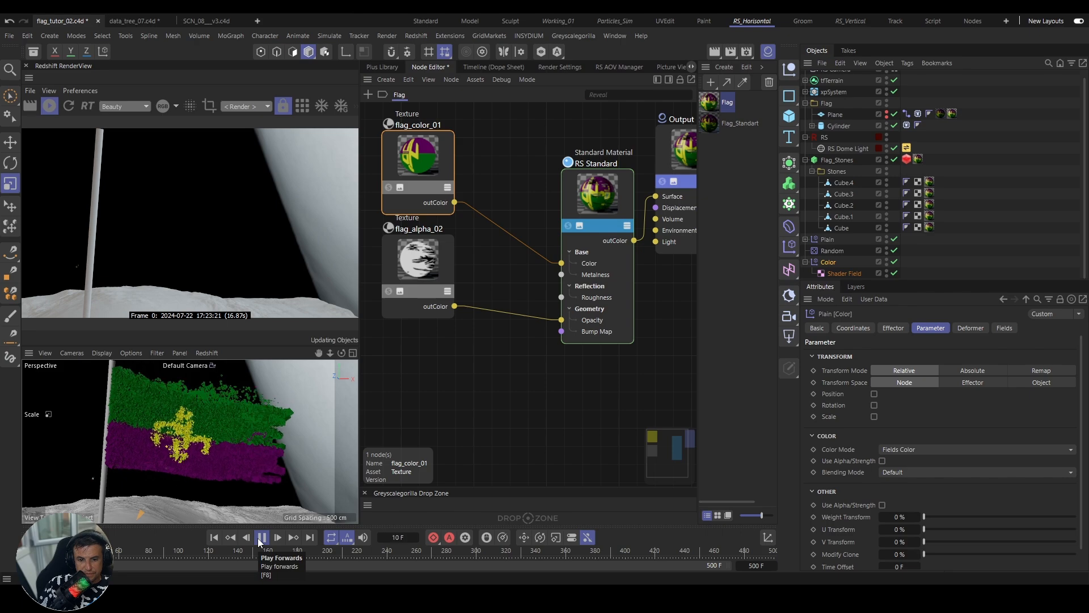
{"action": "left_click", "coordinate": [260, 537]}
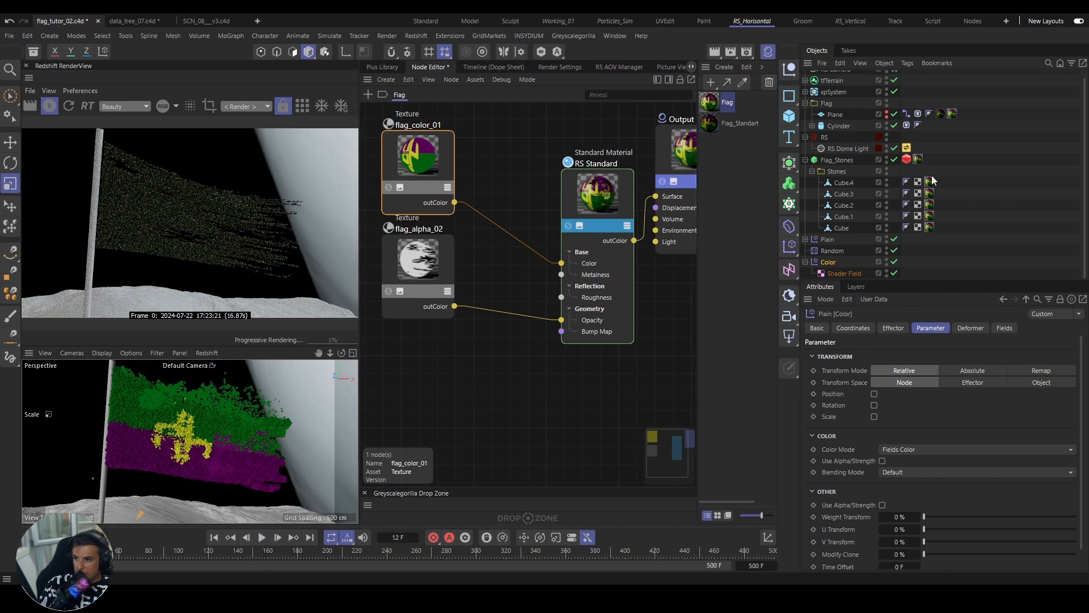
Step: Delete the flag_color_01 texture node from the Flag material
{"action": "middle_click_drag", "start_coordinate": [489, 277], "coordinate": [609, 309]}
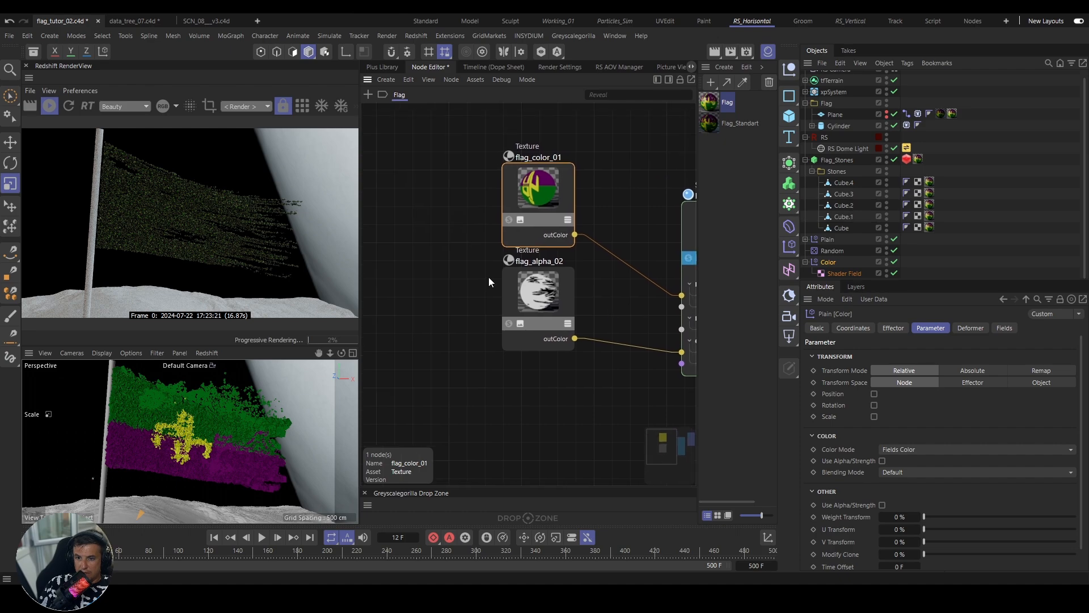
{"action": "left_click_drag", "start_coordinate": [539, 196], "coordinate": [441, 175]}
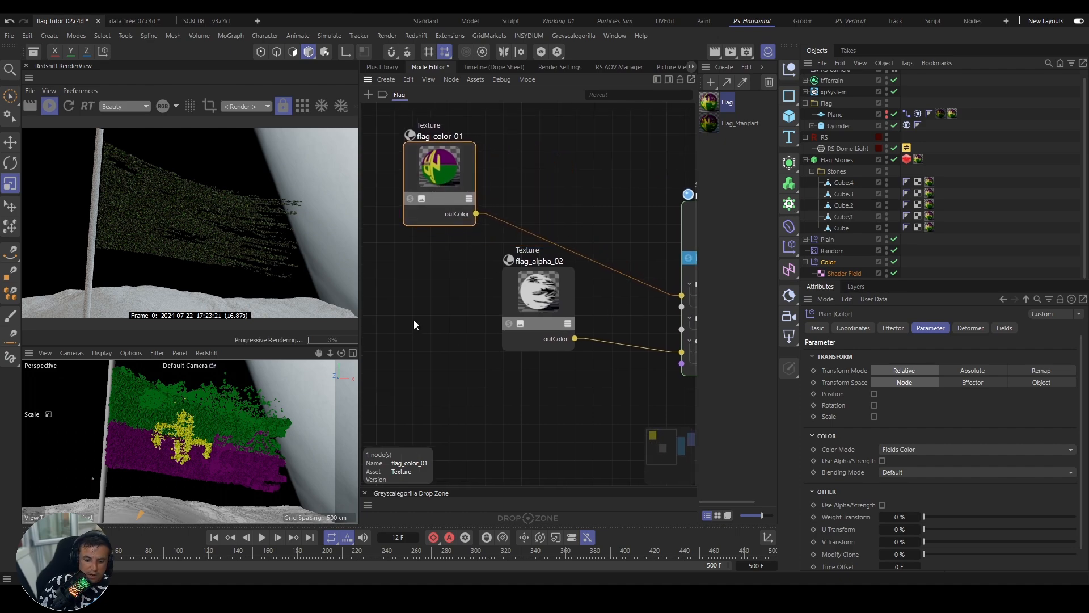
{"action": "left_click", "coordinate": [462, 161]}
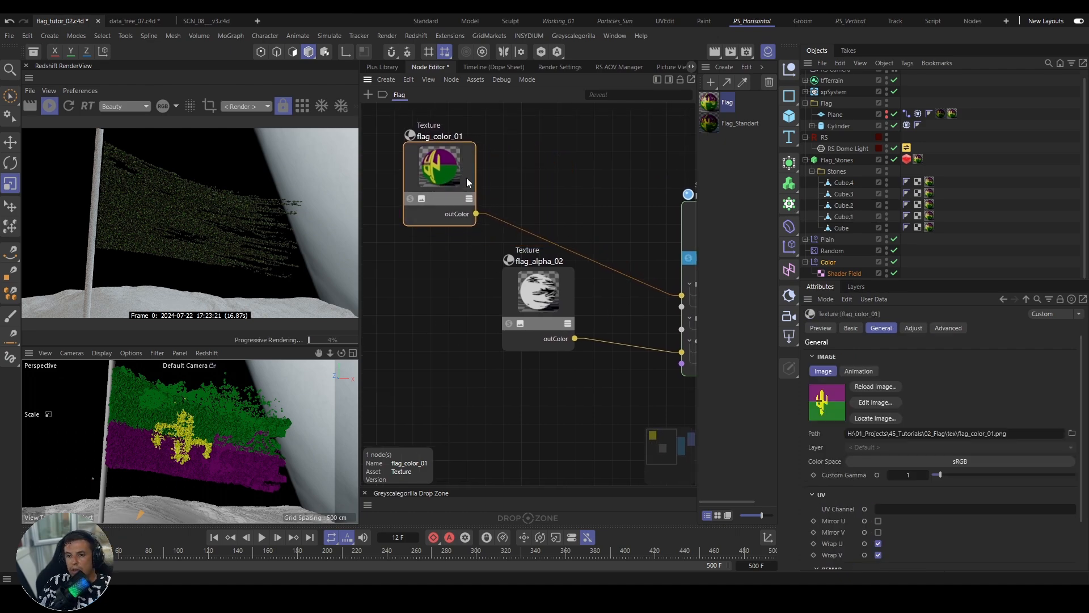
{"action": "key", "text": "Delete"}
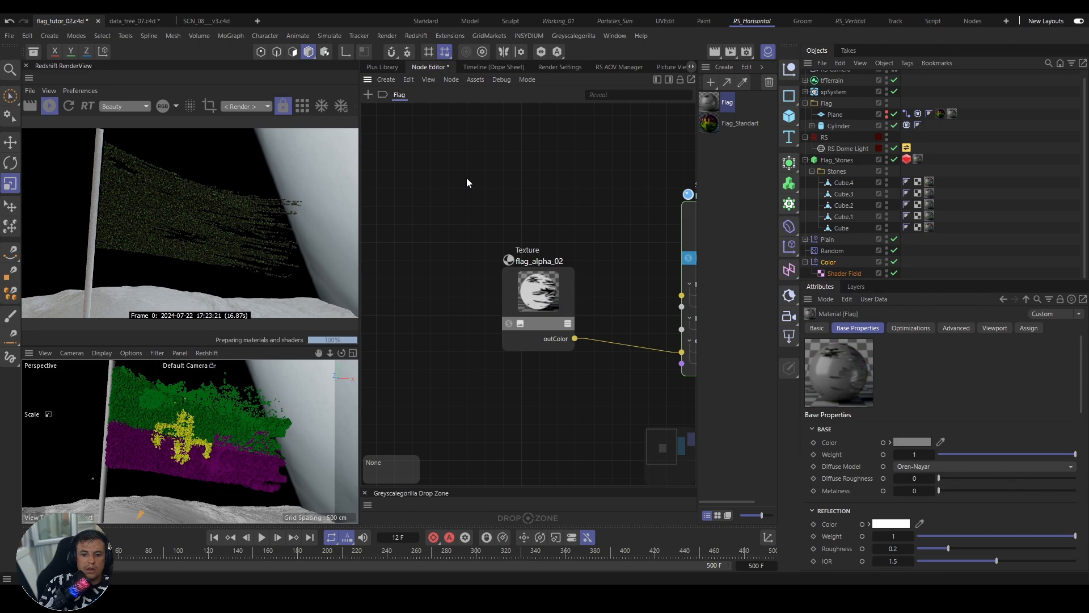
Step: Add a Color User Data node with the RSMGColor attribute and connect its output to the RS Standard base color
{"action": "double_click", "coordinate": [467, 179]}
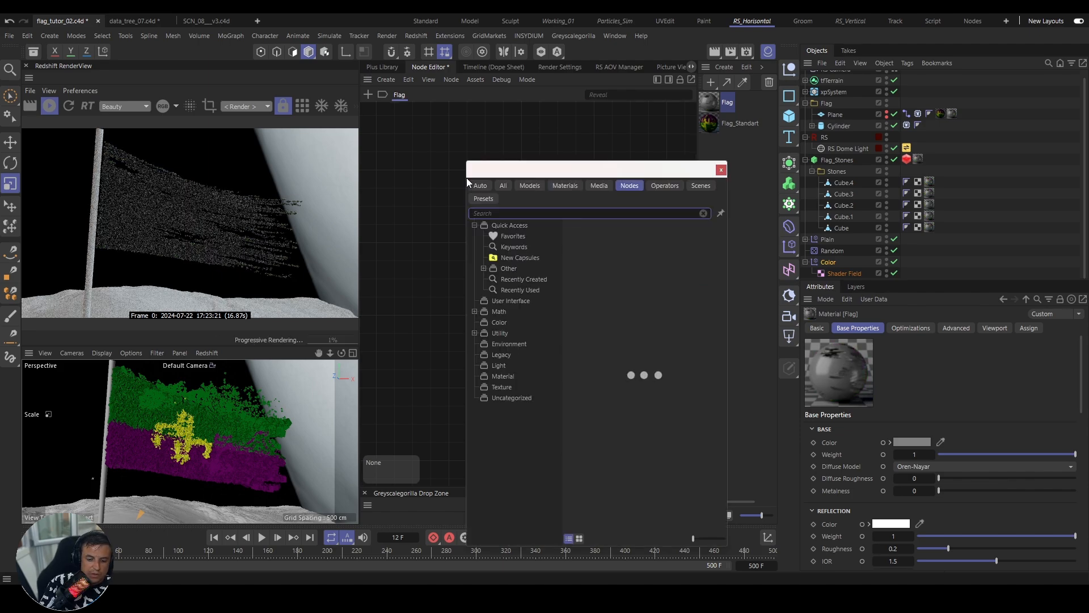
{"action": "type", "text": "color"}
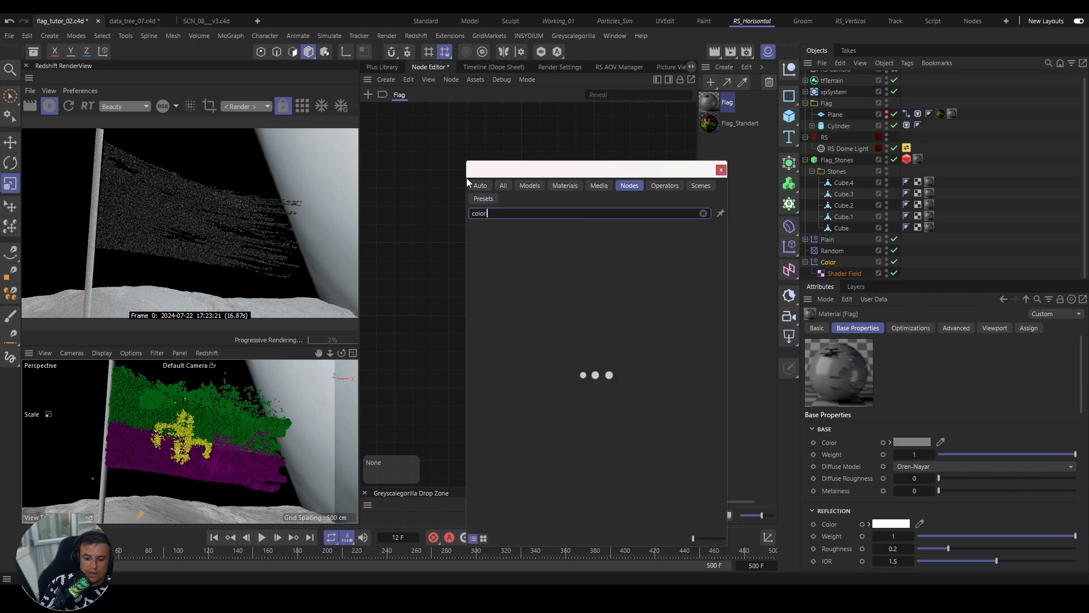
{"action": "type", "text": " user"}
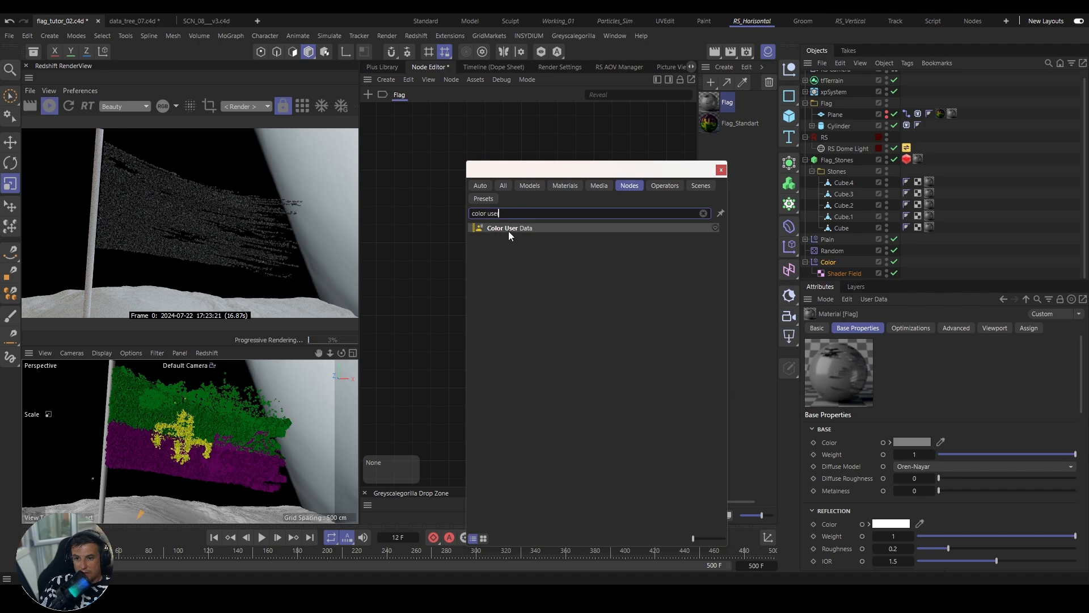
{"action": "left_click_drag", "start_coordinate": [508, 229], "coordinate": [434, 193]}
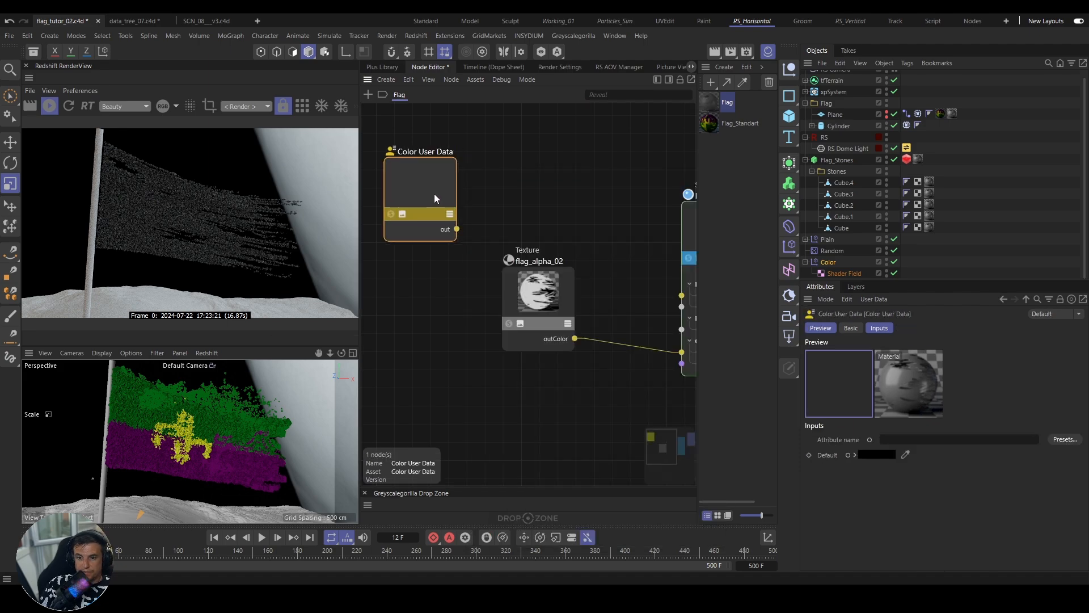
{"action": "left_click", "coordinate": [1064, 439]}
{"action": "mouse_move", "coordinate": [1053, 452]}
{"action": "left_click", "coordinate": [1009, 450]}
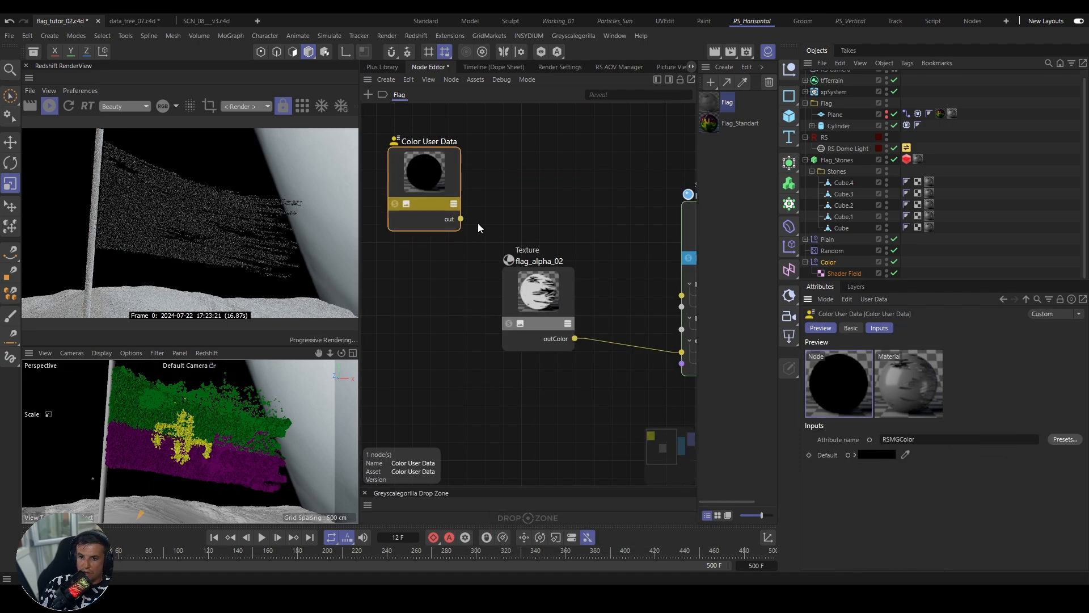
{"action": "left_click_drag", "start_coordinate": [460, 218], "coordinate": [681, 295]}
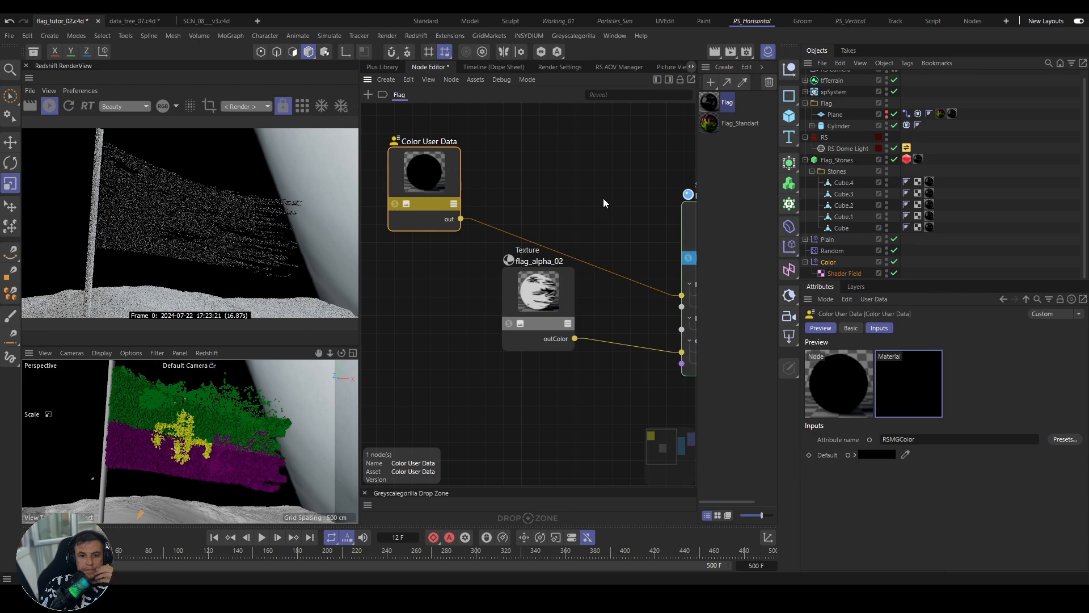
Step: Replay the simulation from the start to frame 21 to check the stone colors in the render
{"action": "left_click", "coordinate": [214, 538]}
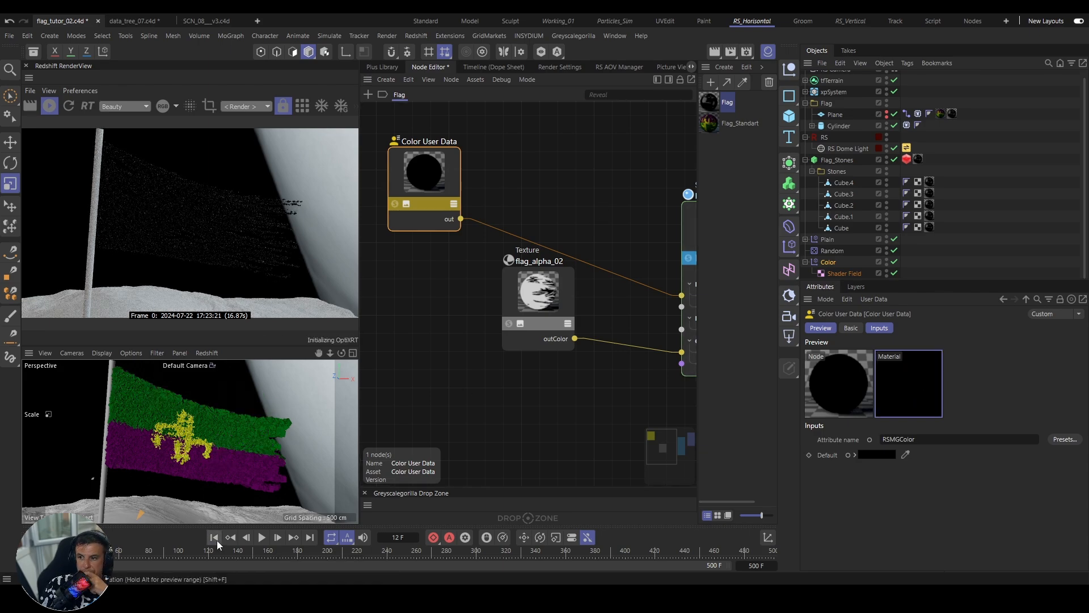
{"action": "left_click", "coordinate": [262, 539]}
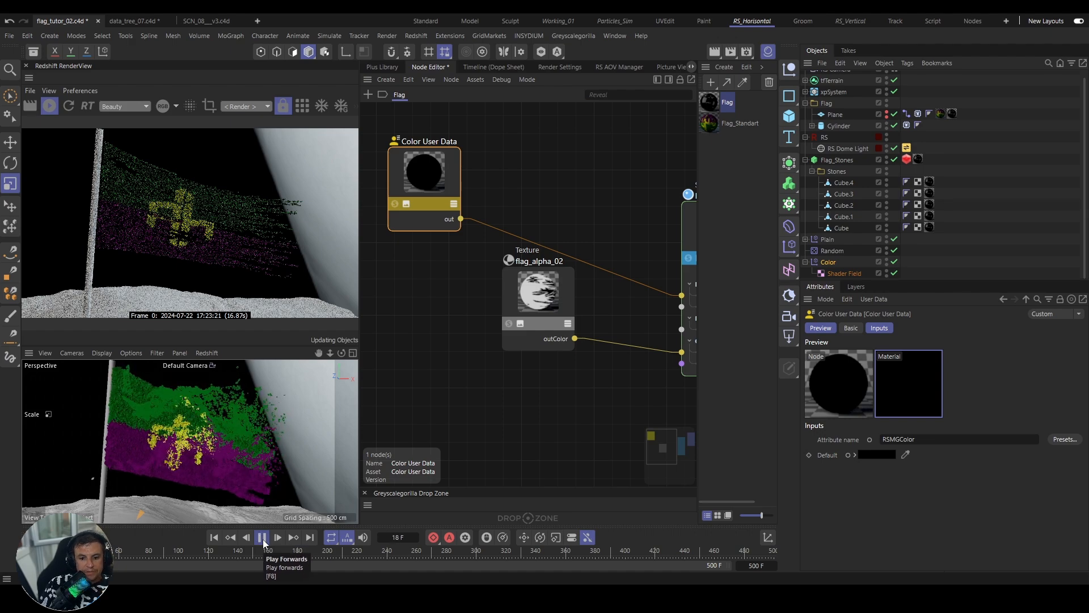
{"action": "left_click", "coordinate": [261, 538]}
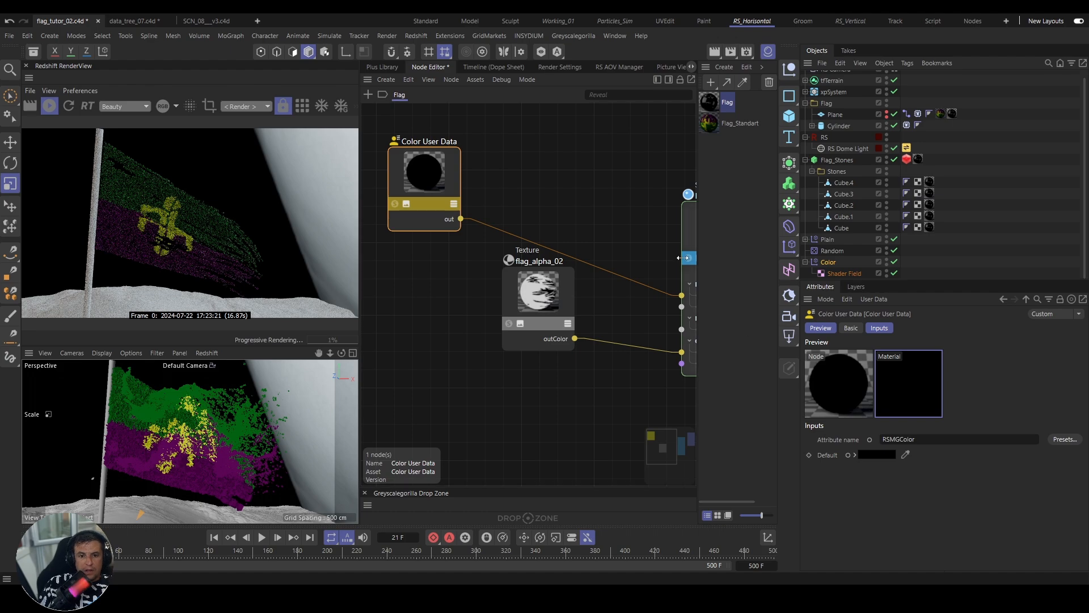
Step: Collapse the Flag_Stones hierarchy and expand xpSystem to expose its emitter
{"action": "left_click", "coordinate": [806, 161]}
{"action": "left_click", "coordinate": [806, 100]}
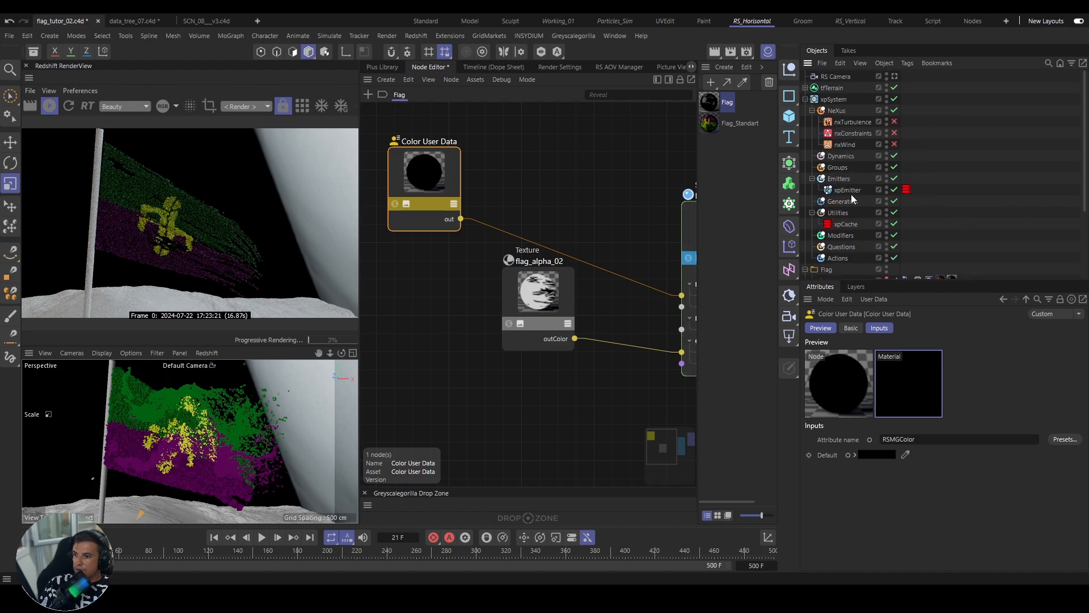
{"action": "left_click", "coordinate": [848, 190]}
{"action": "right_click", "coordinate": [846, 189]}
{"action": "mouse_move", "coordinate": [881, 173]}
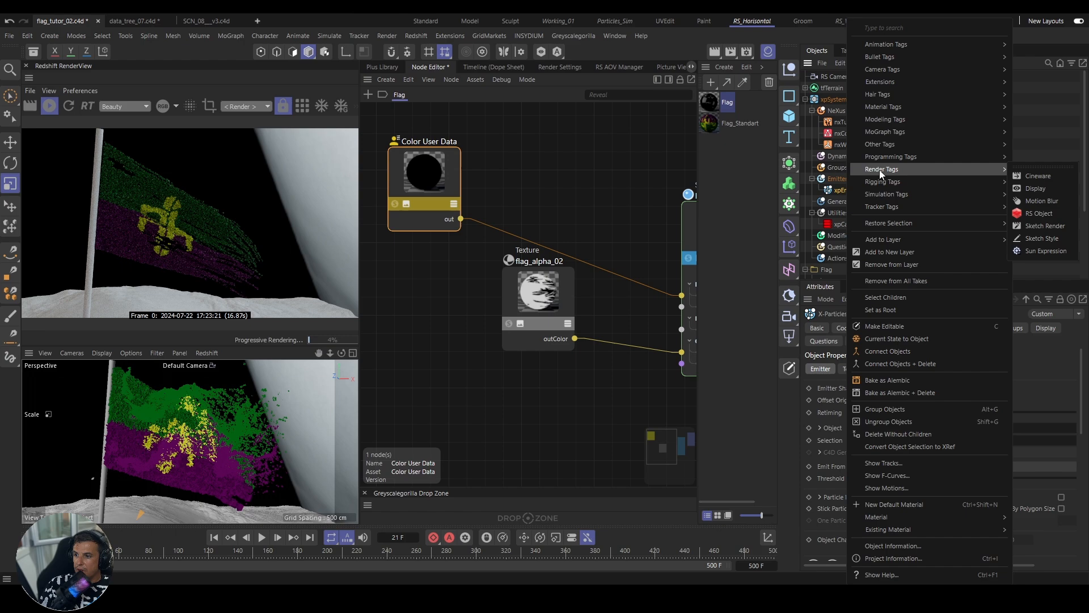
{"action": "left_click", "coordinate": [1018, 215]}
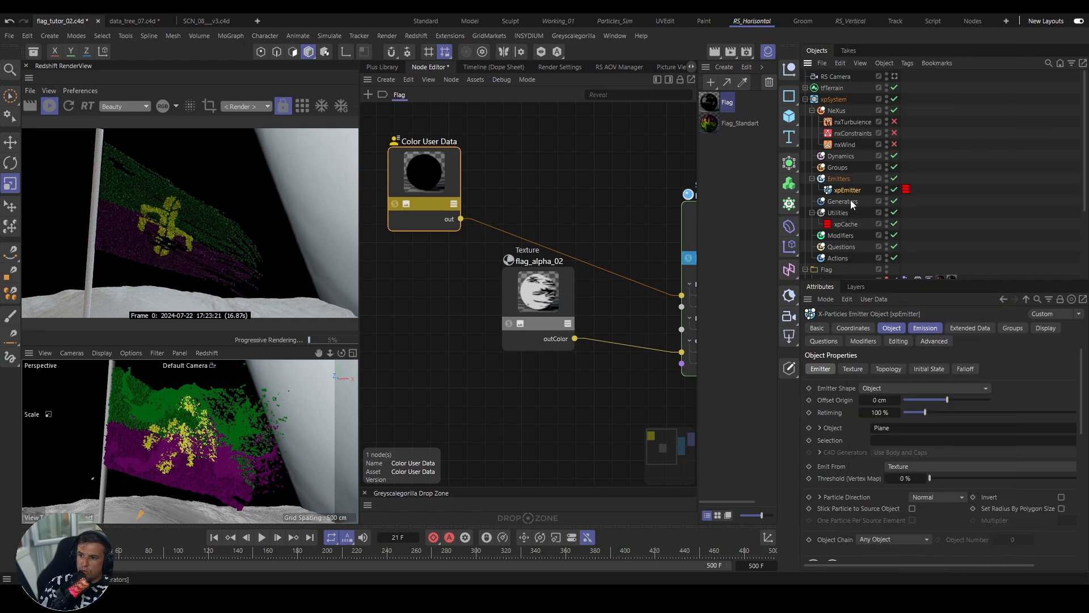
Step: Copy the RS Object tag with its custom cube objects from Flag_Stones onto xpEmitter
{"action": "scroll", "coordinate": [922, 211], "scroll_direction": "down", "scroll_amount": 2}
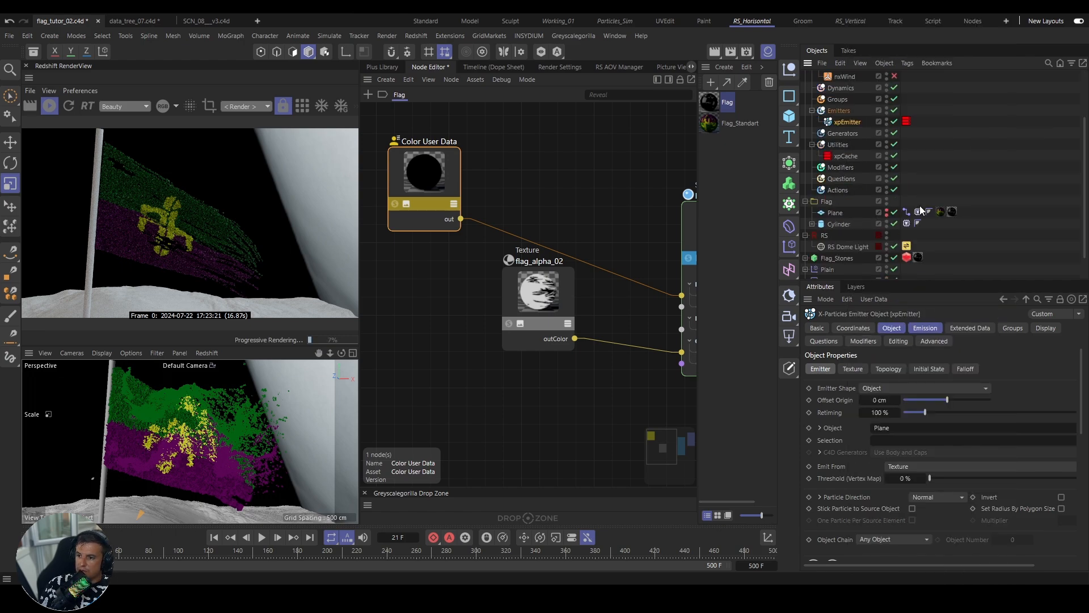
{"action": "left_click_drag", "start_coordinate": [920, 123], "coordinate": [918, 124]}
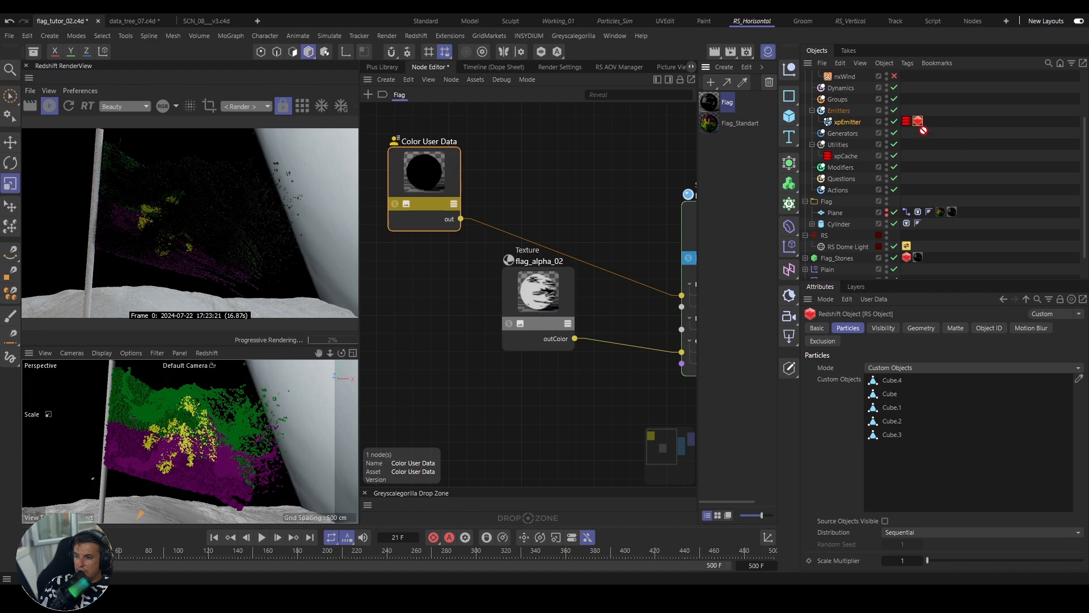
Step: Create a new Redshift standard material named Particles and assign it to xpEmitter
{"action": "left_click_drag", "start_coordinate": [845, 124], "coordinate": [726, 136]}
{"action": "left_click", "coordinate": [729, 146]}
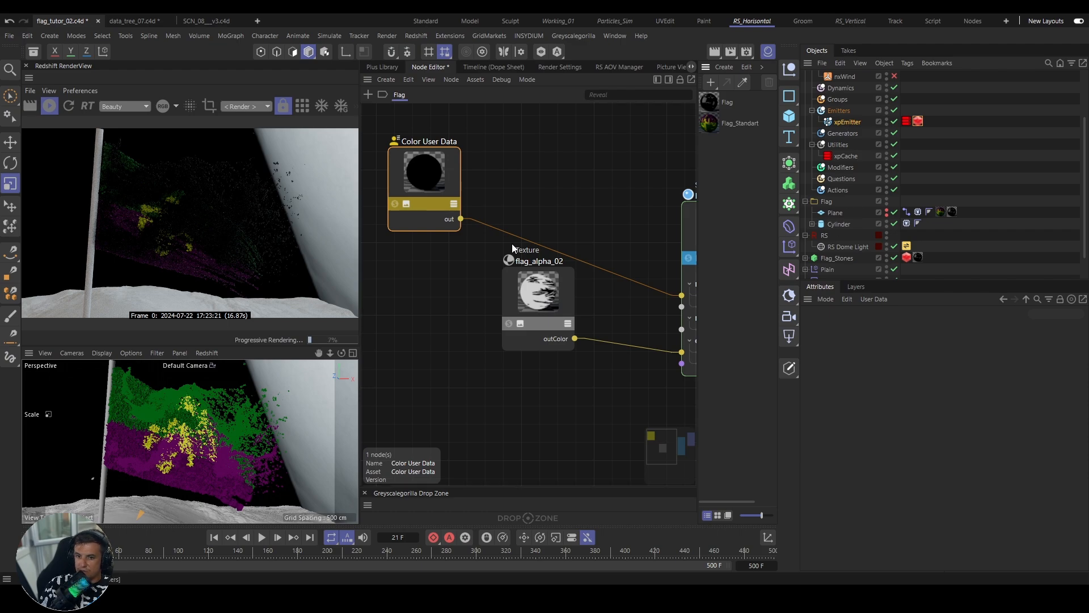
{"action": "double_click", "coordinate": [726, 164]}
{"action": "double_click", "coordinate": [729, 103]}
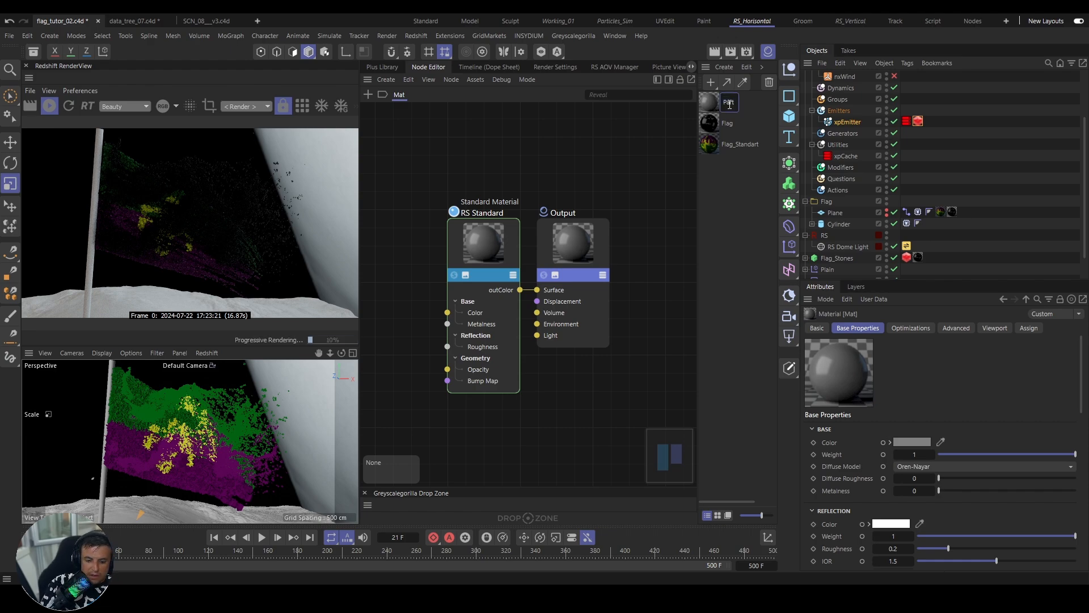
{"action": "type", "text": "Particles"}
{"action": "key", "text": "Return"}
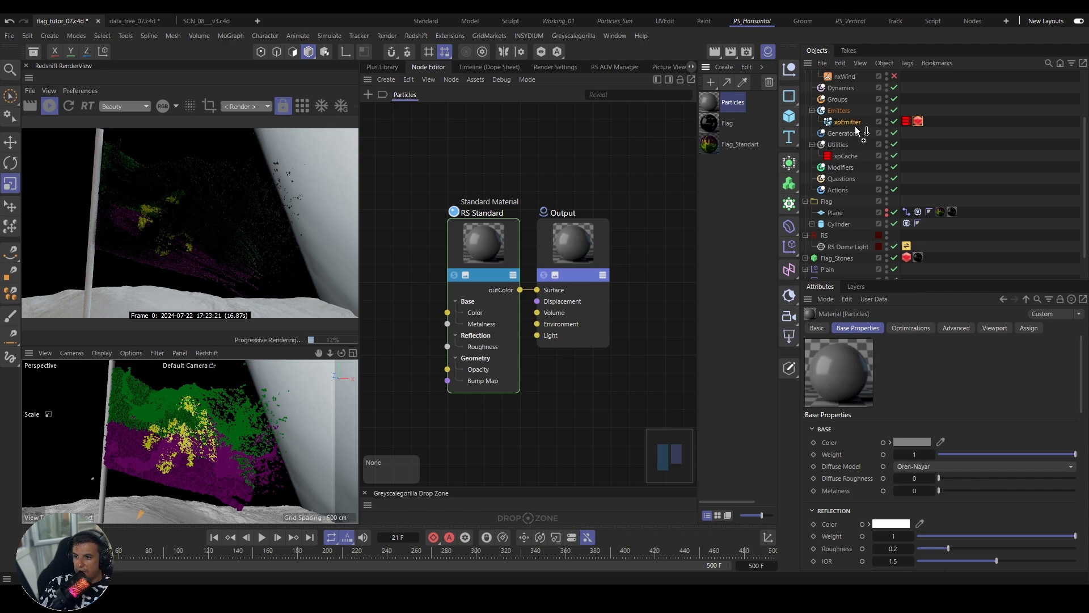
{"action": "left_click_drag", "start_coordinate": [855, 126], "coordinate": [850, 122]}
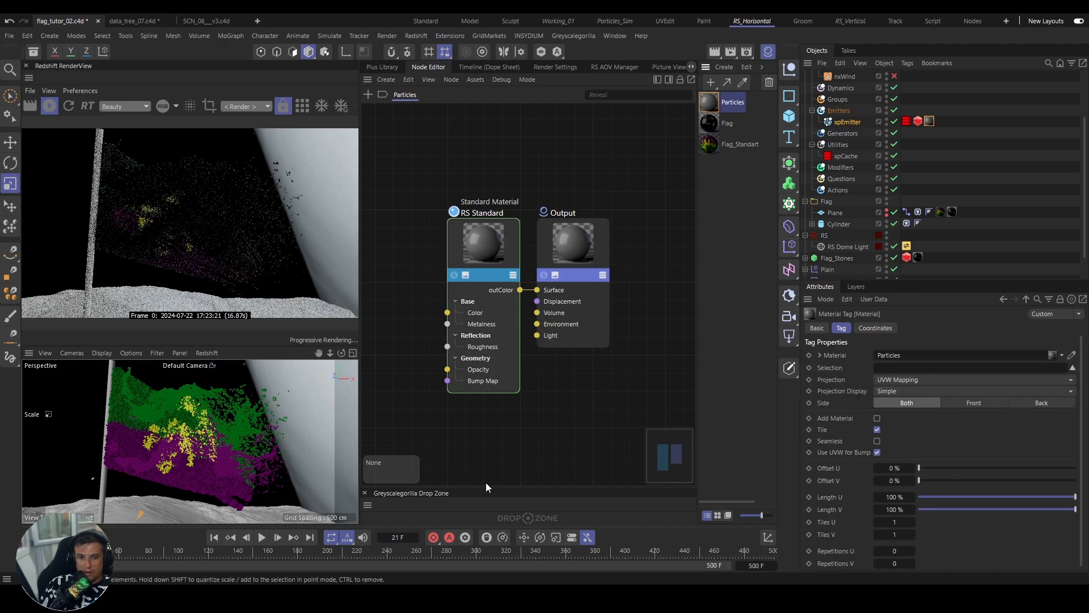
{"action": "mouse_move", "coordinate": [294, 599]}
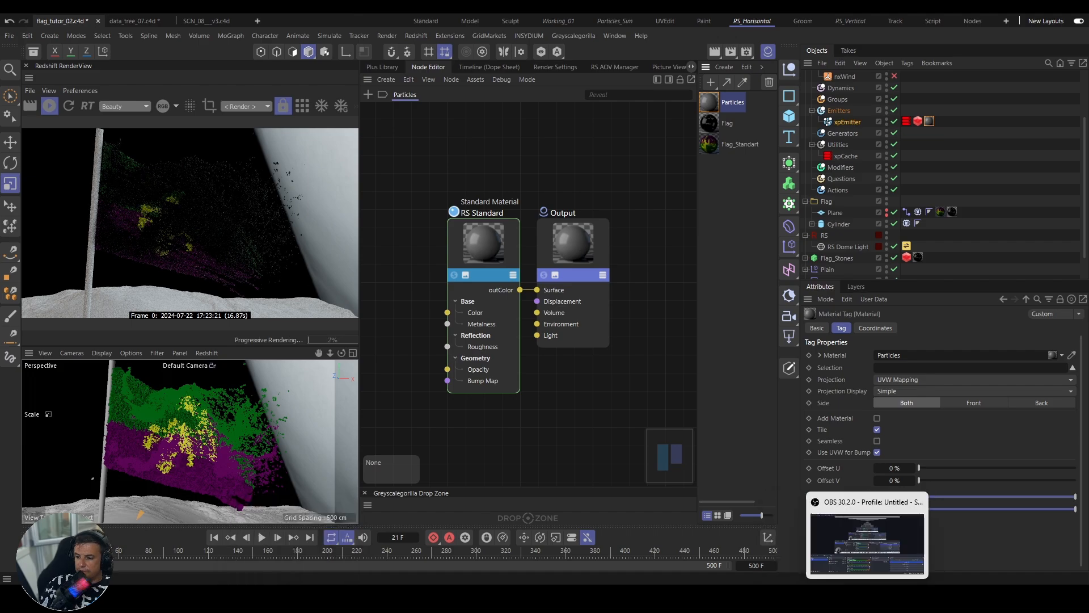
{"action": "left_click", "coordinate": [868, 599]}
{"action": "left_click", "coordinate": [867, 599]}
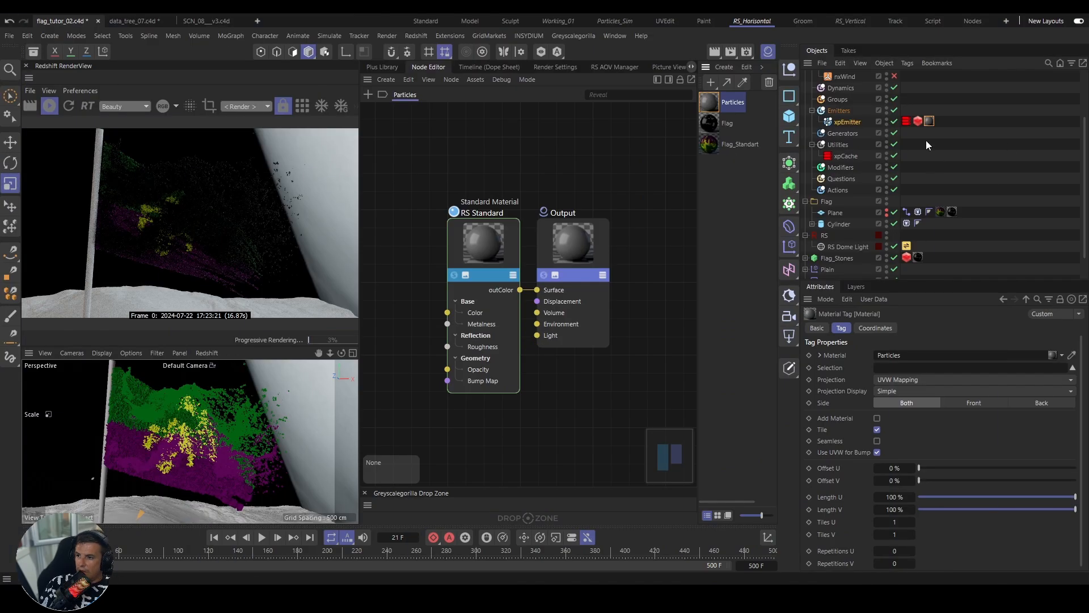
Step: Rearrange the Particles material nodes, add a Color User Data node, and connect its output to the RS Standard base color
{"action": "left_click_drag", "start_coordinate": [567, 245], "coordinate": [610, 178]}
{"action": "left_click_drag", "start_coordinate": [485, 248], "coordinate": [520, 247]}
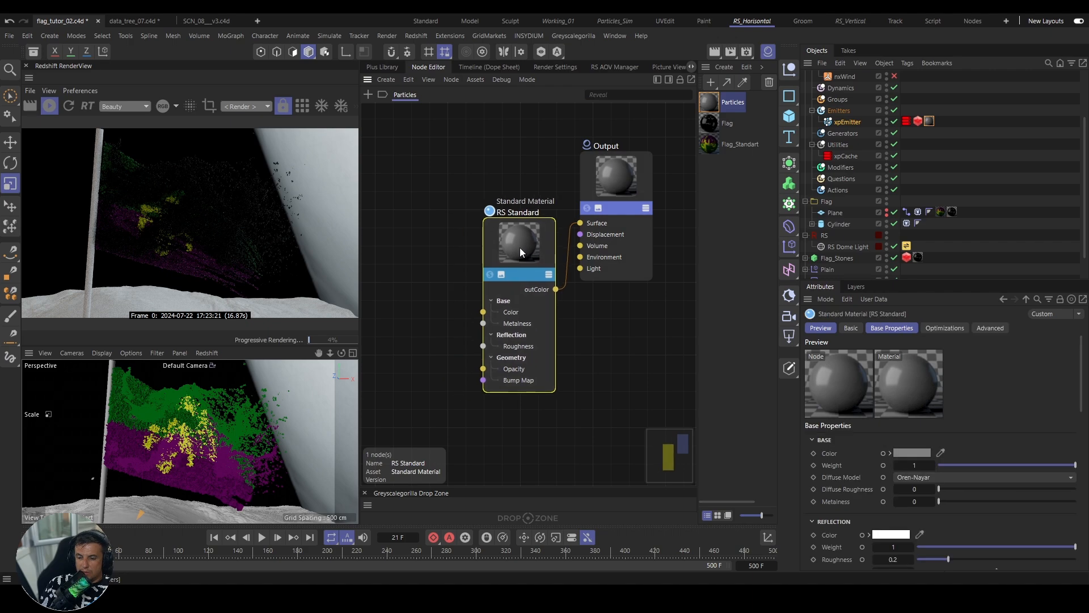
{"action": "middle_click_drag", "start_coordinate": [536, 253], "coordinate": [591, 256], "text": "alt"}
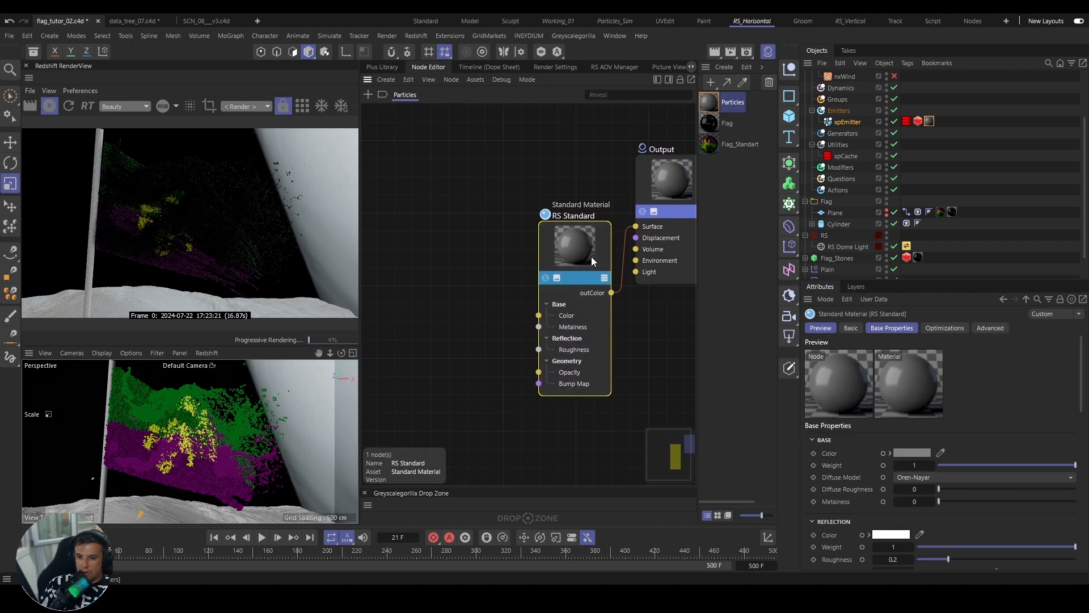
{"action": "double_click", "coordinate": [441, 246]}
{"action": "type", "text": "usr"}
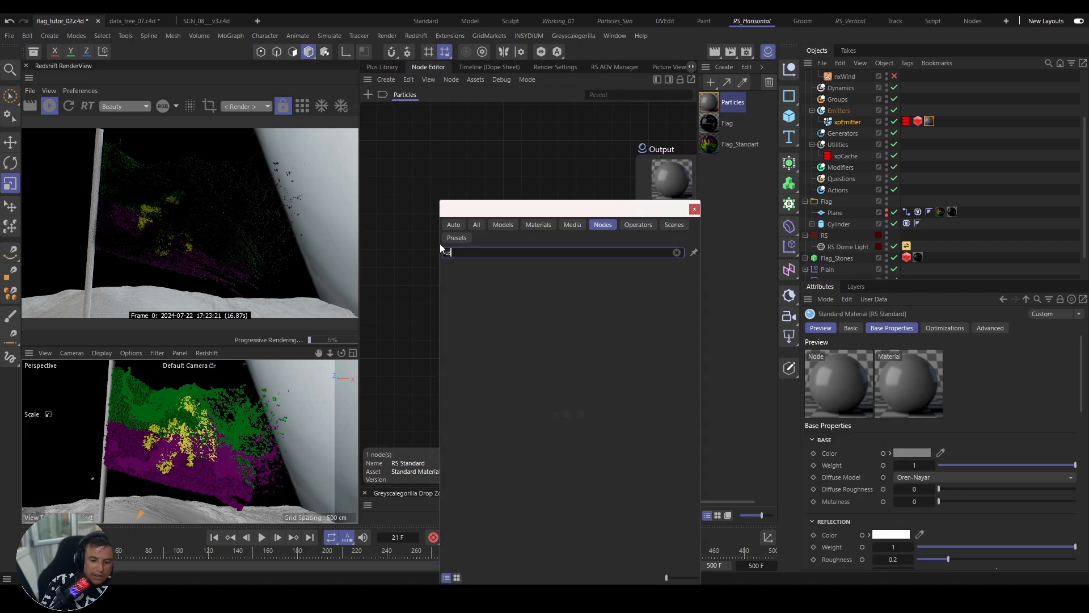
{"action": "key", "text": "BackSpace"}
{"action": "key", "text": "BackSpace"}
{"action": "key", "text": "BackSpace"}
{"action": "type", "text": "user"}
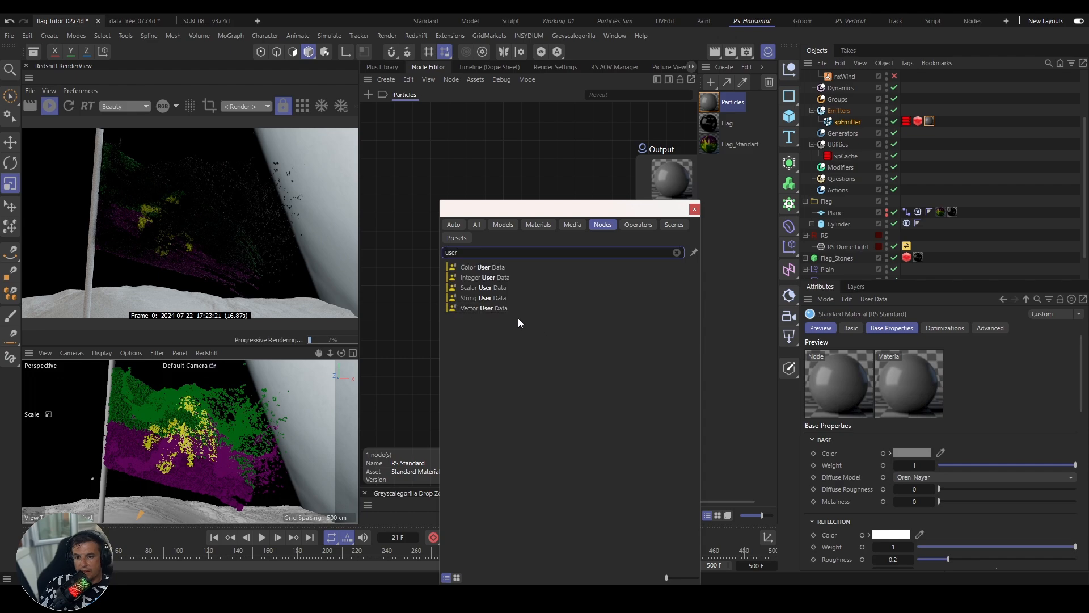
{"action": "left_click_drag", "start_coordinate": [494, 268], "coordinate": [538, 315]}
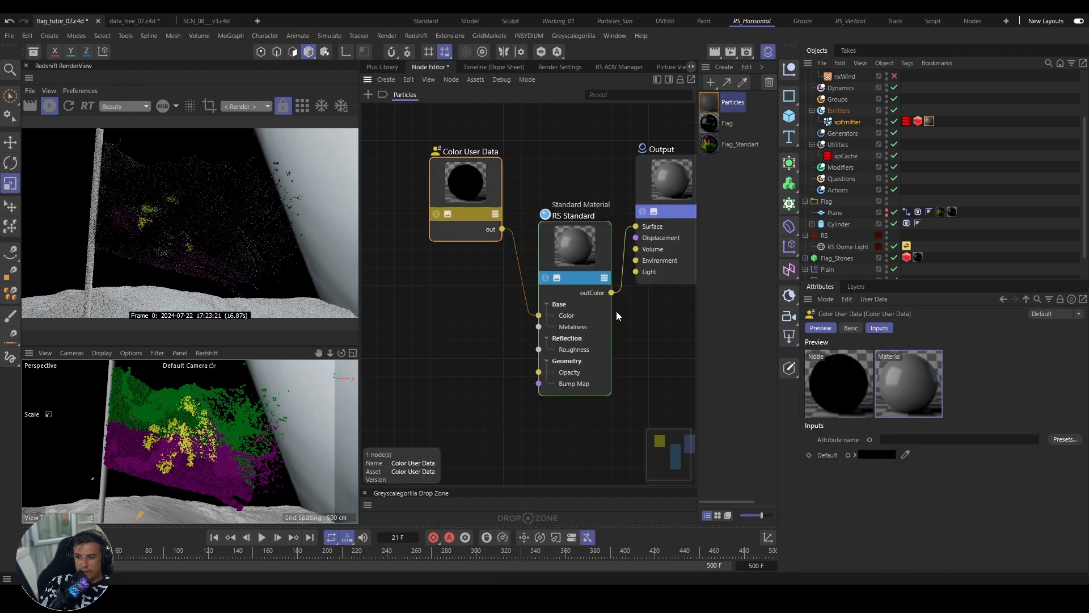
Step: Set the Color User Data attribute to the Particle Color preset, RSPColor
{"action": "left_click", "coordinate": [1060, 442]}
{"action": "mouse_move", "coordinate": [1040, 478]}
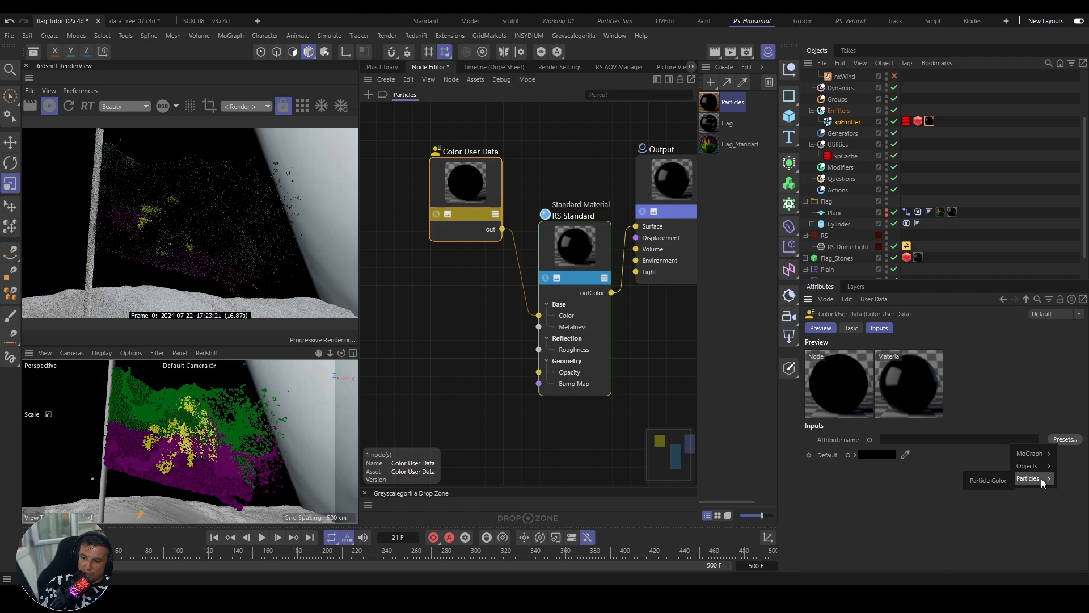
{"action": "left_click", "coordinate": [989, 480]}
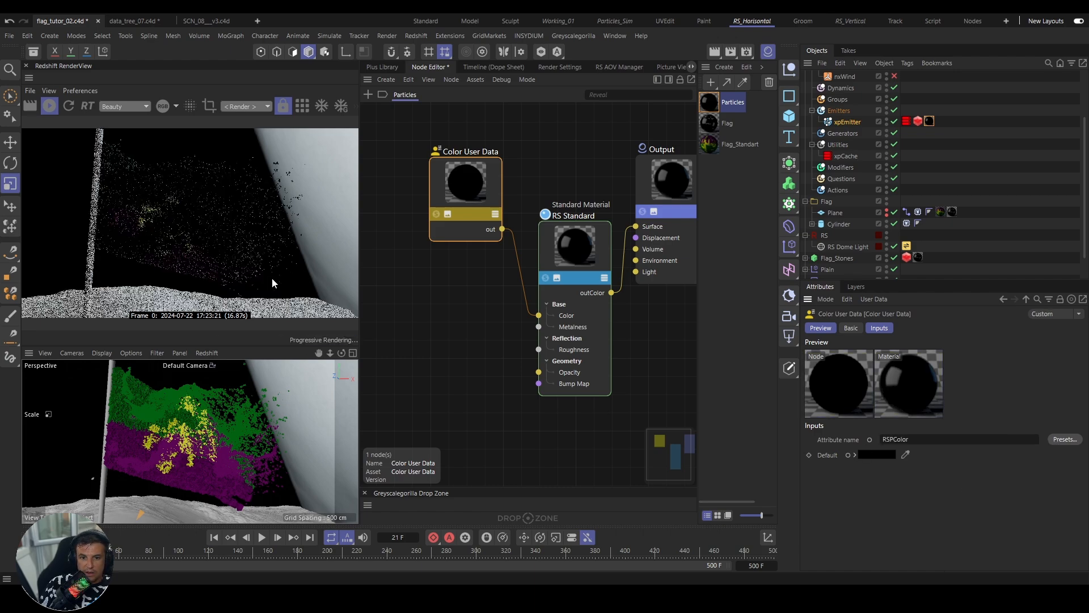
Step: Replay the simulation to frame 18 to check the Particles material on the emitted particles
{"action": "left_click", "coordinate": [226, 539]}
{"action": "left_click", "coordinate": [262, 537]}
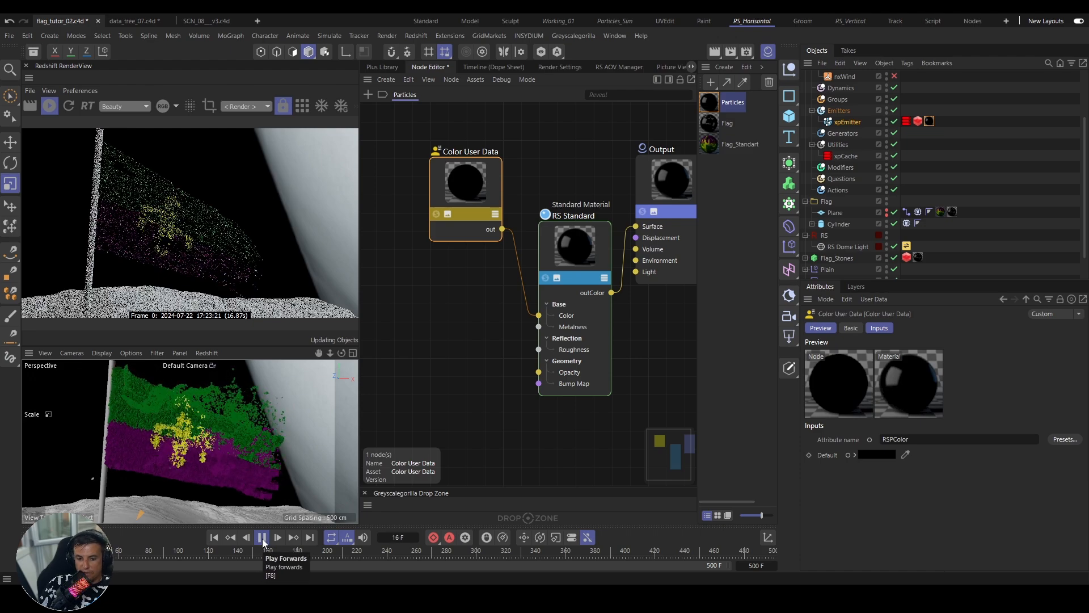
{"action": "left_click", "coordinate": [262, 538]}
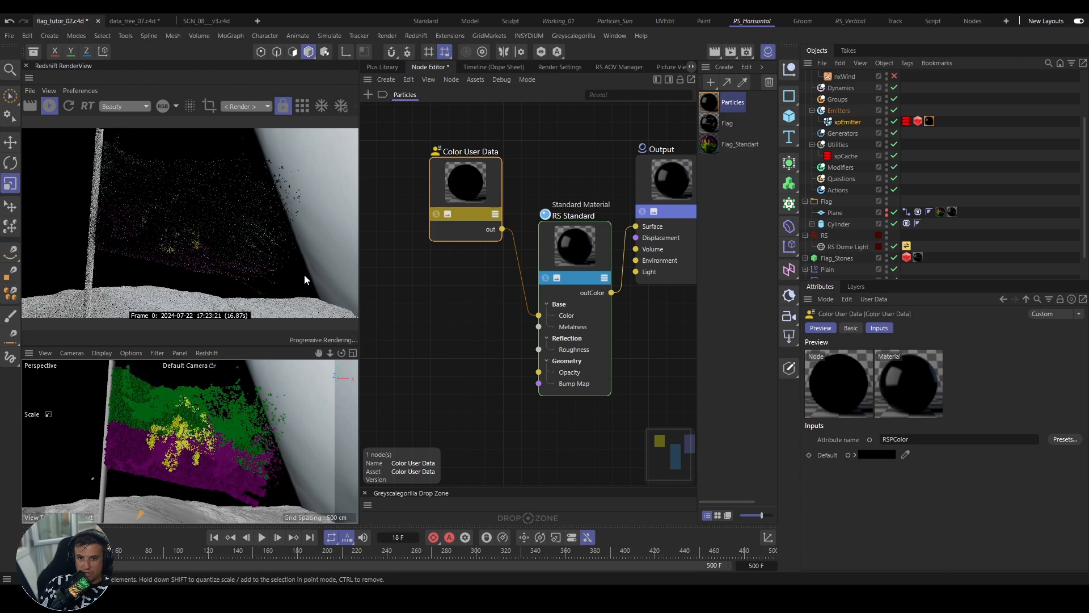
Step: Remove all the cubes from the custom objects list in the xpEmitter's Redshift Object tag
{"action": "left_click", "coordinate": [918, 121]}
{"action": "left_click", "coordinate": [892, 380]}
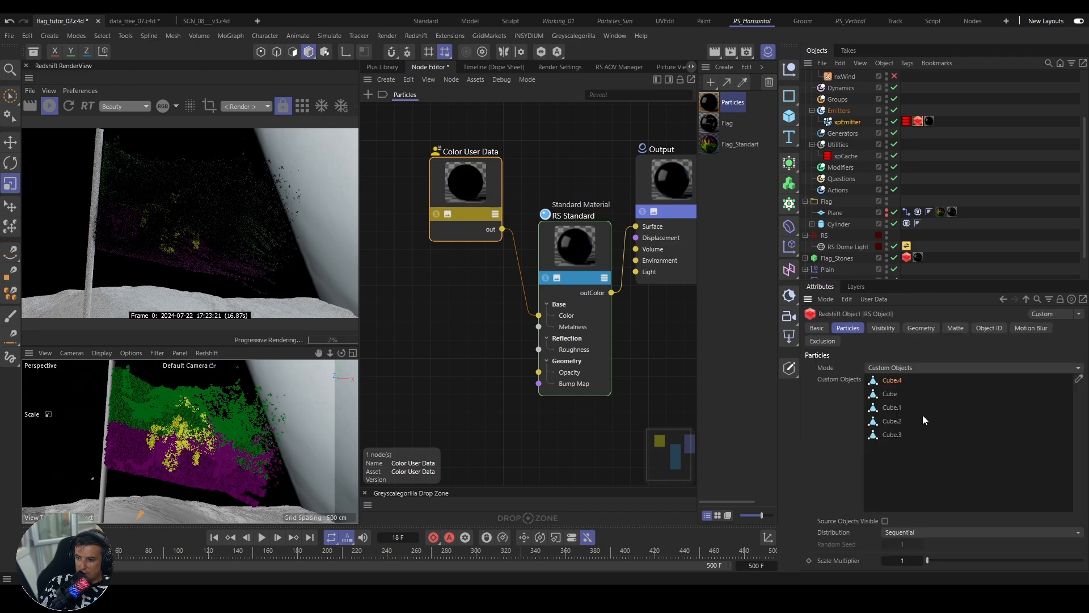
{"action": "key", "text": "Delete"}
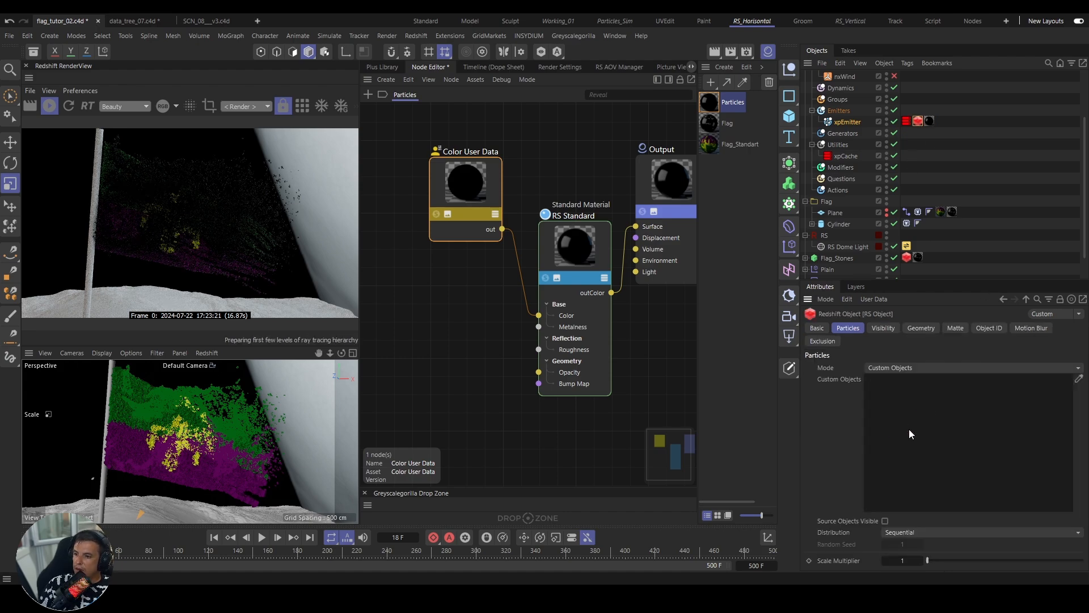
Step: Place a copy of the Stones null from Flag_Stones inside the Utilities group
{"action": "left_click", "coordinate": [805, 202]}
{"action": "left_click", "coordinate": [806, 228]}
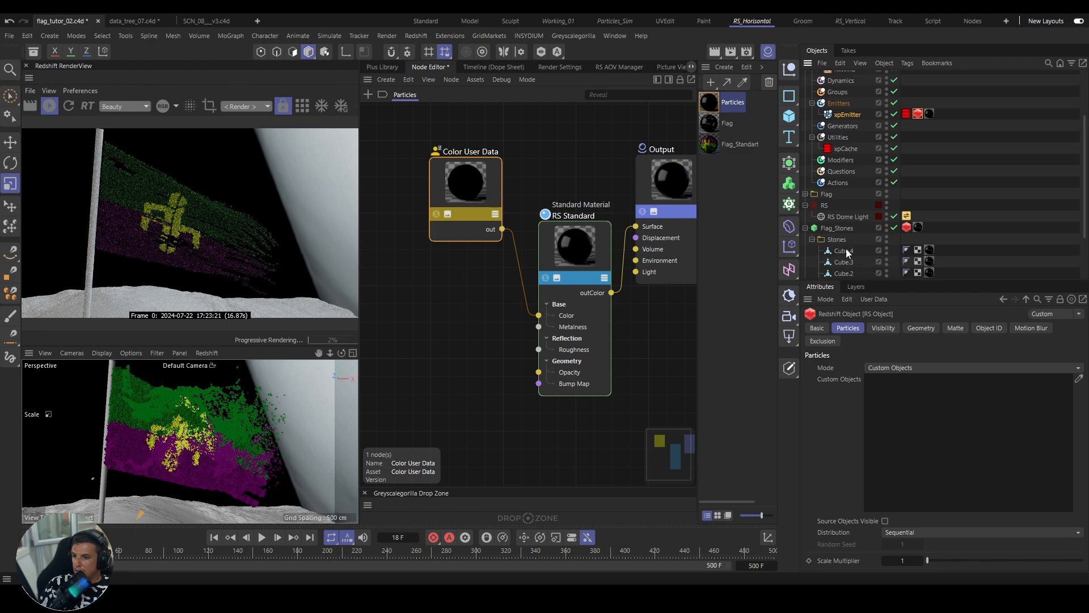
{"action": "left_click", "coordinate": [837, 240]}
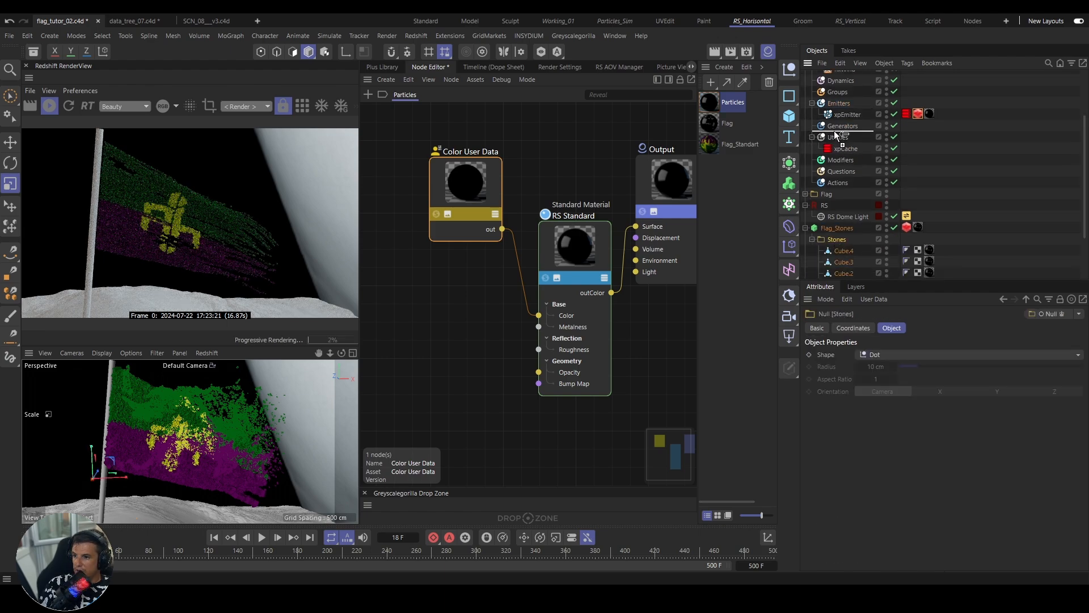
{"action": "left_click_drag", "start_coordinate": [840, 136], "coordinate": [843, 137]}
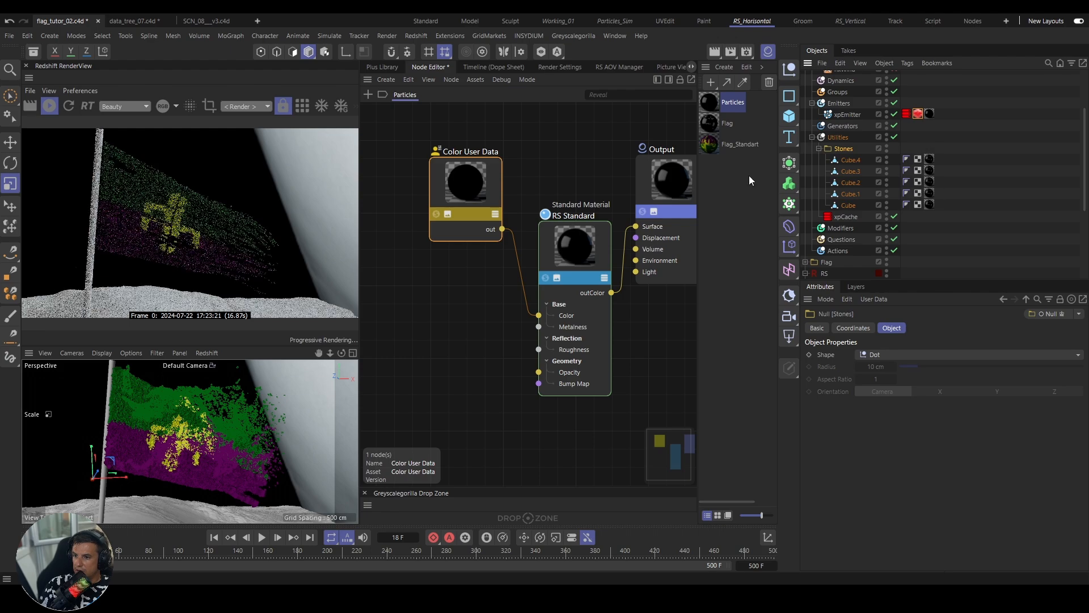
Step: Replace the material on the cubes in the copied Stones null with the Particles material
{"action": "left_click_drag", "start_coordinate": [718, 113], "coordinate": [930, 159]}
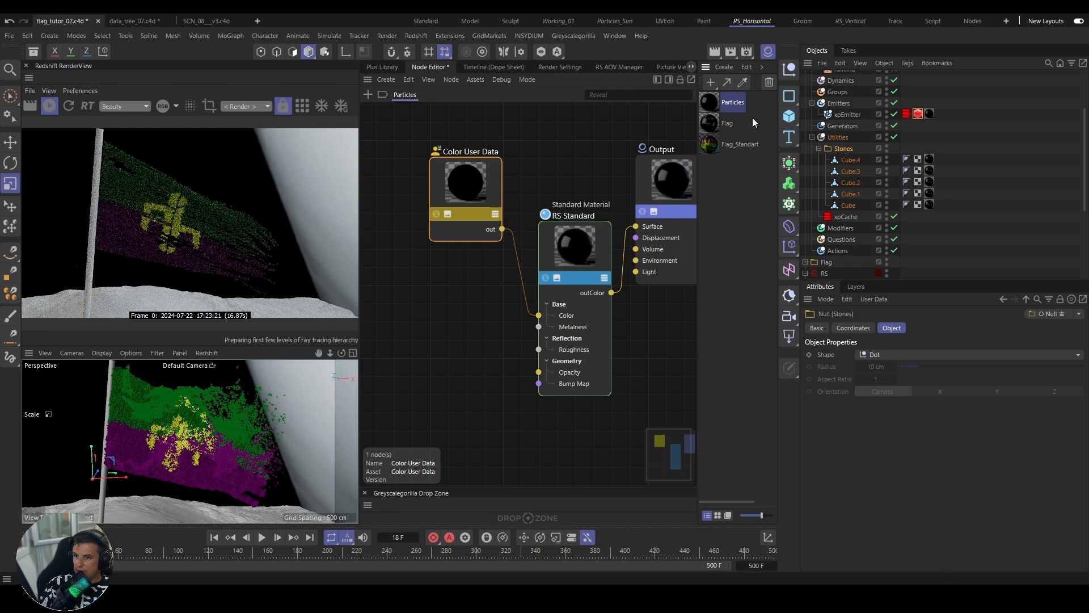
{"action": "left_click_drag", "start_coordinate": [948, 216], "coordinate": [931, 171]}
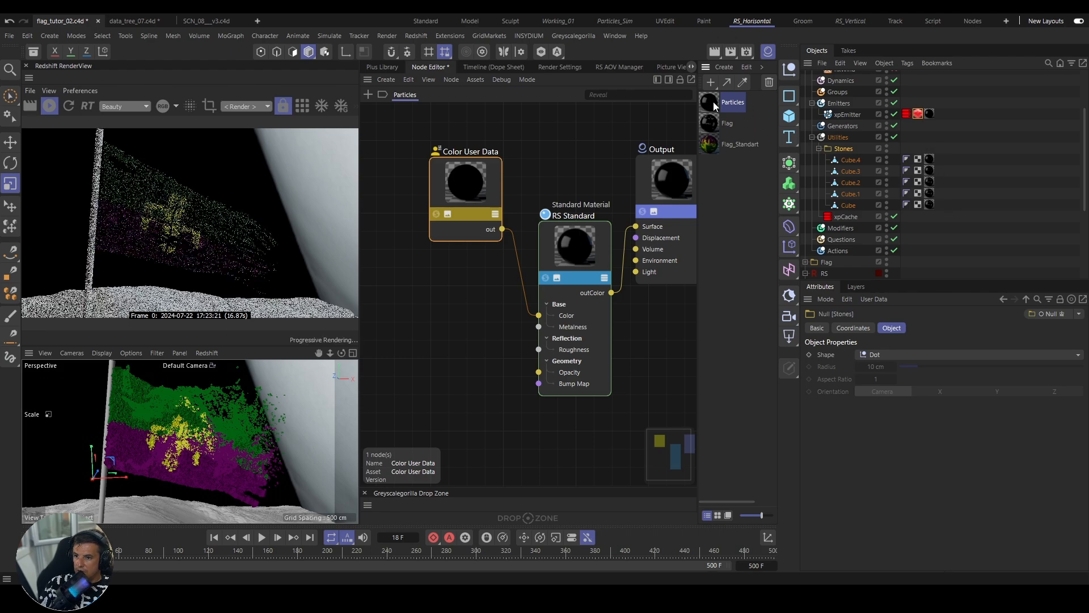
{"action": "left_click_drag", "start_coordinate": [730, 104], "coordinate": [932, 190]}
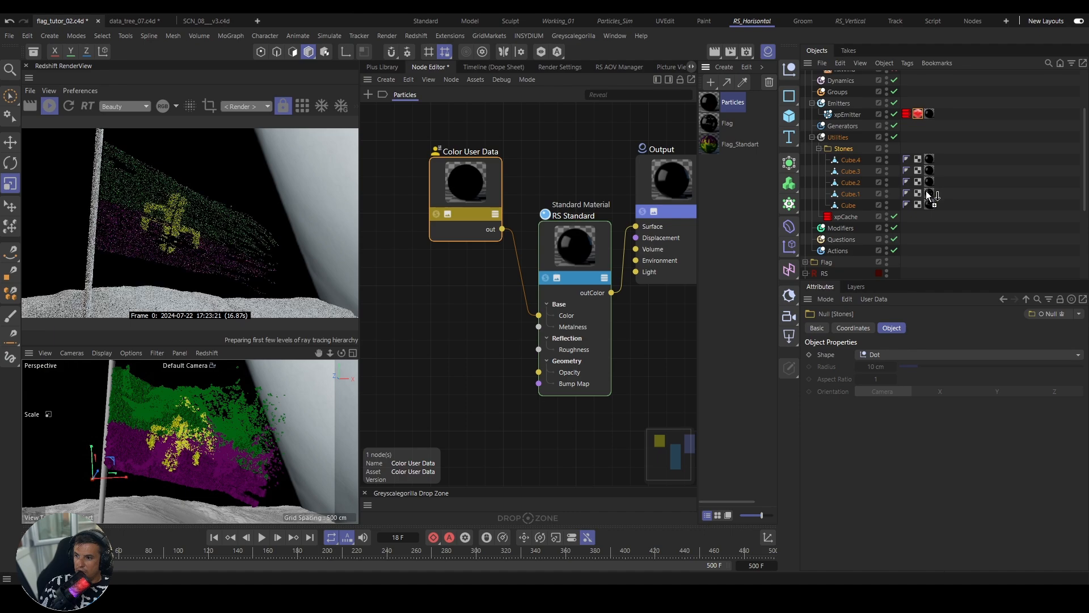
{"action": "left_click_drag", "start_coordinate": [704, 102], "coordinate": [931, 206]}
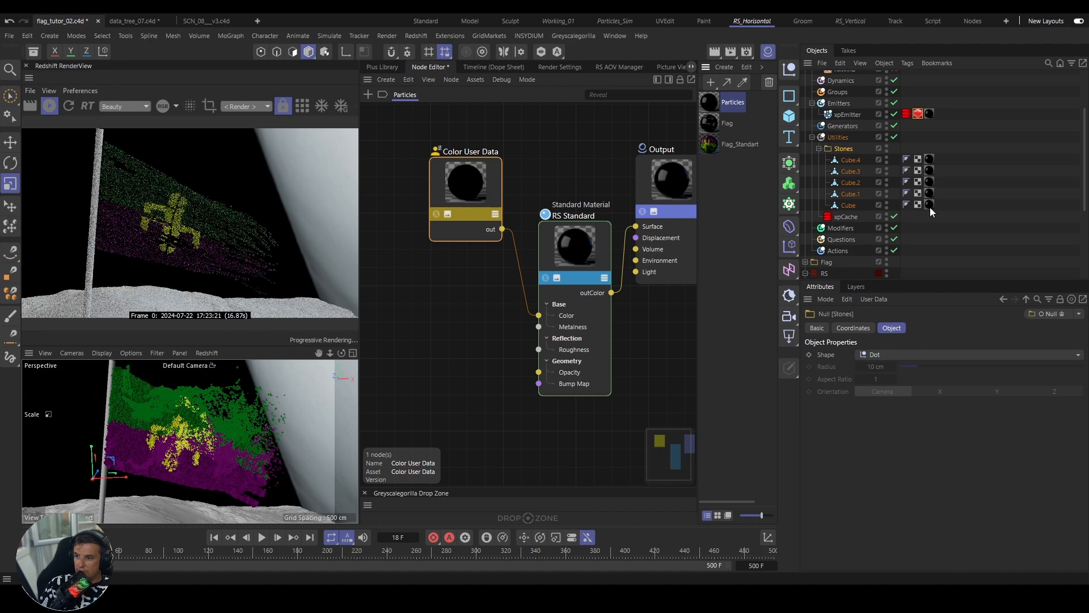
Step: Add Cube.4, Cube.3, Cube.2, Cube.1 and Cube from the copied Stones as custom objects in the xpEmitter's Redshift Object tag
{"action": "left_click", "coordinate": [918, 114]}
{"action": "left_click", "coordinate": [1080, 379]}
{"action": "left_click", "coordinate": [851, 160]}
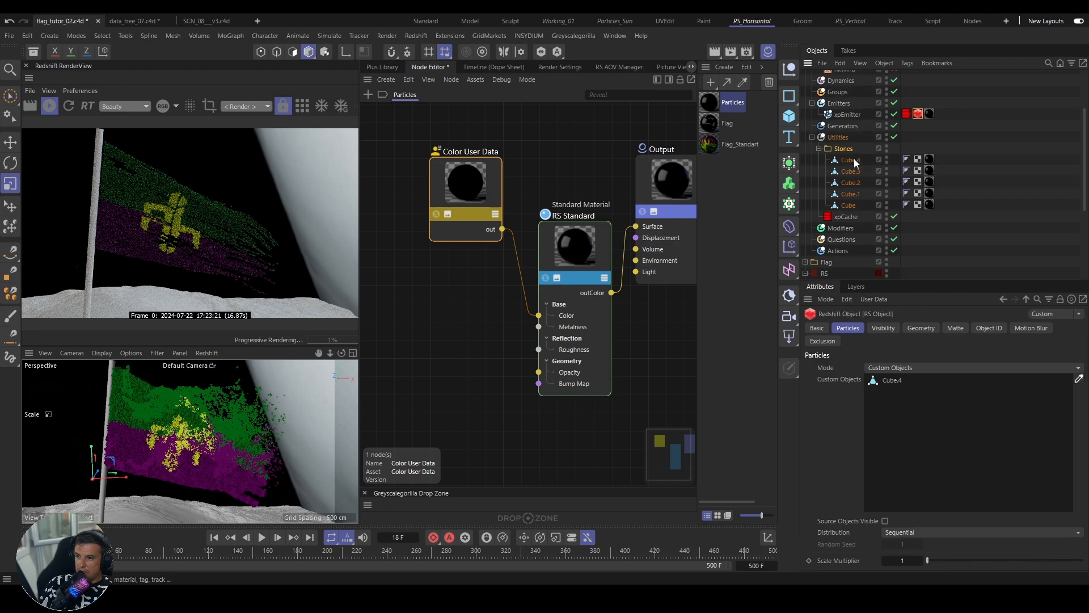
{"action": "left_click", "coordinate": [852, 171]}
{"action": "left_click", "coordinate": [851, 183]}
{"action": "left_click", "coordinate": [851, 194]}
{"action": "left_click", "coordinate": [849, 206]}
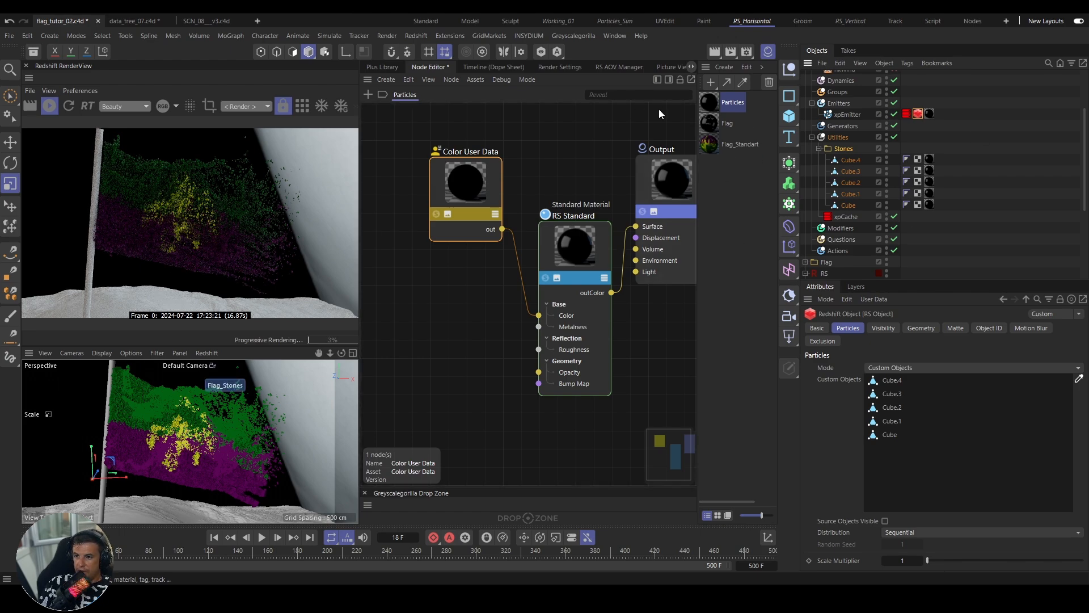
Step: Set the metalness to 1 in the Standard Material nodes of the Particles and Flag materials
{"action": "left_click", "coordinate": [573, 260]}
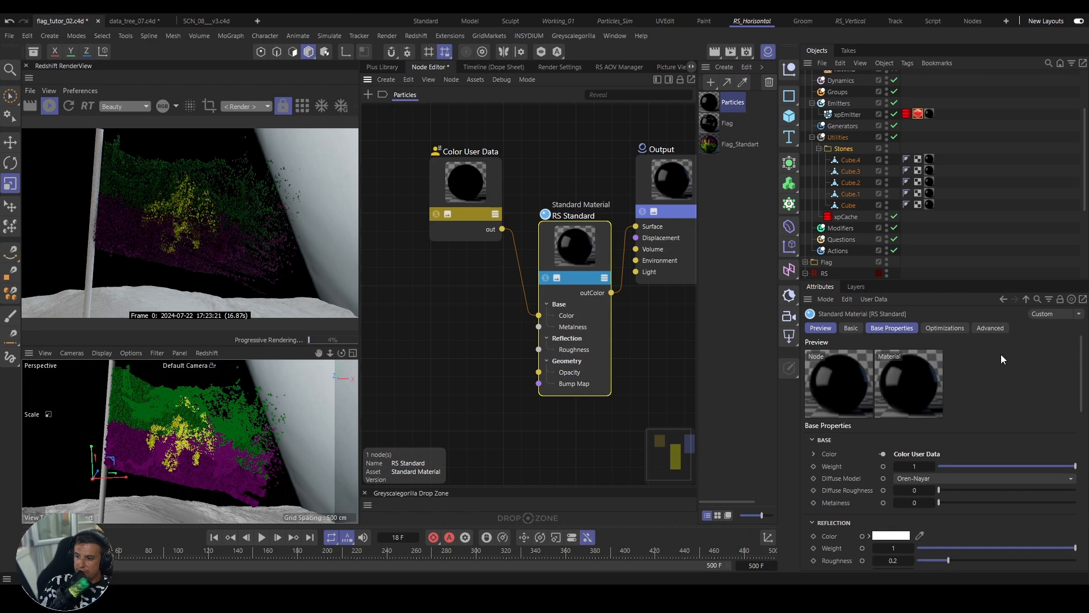
{"action": "scroll", "coordinate": [986, 424], "scroll_direction": "down", "scroll_amount": 3}
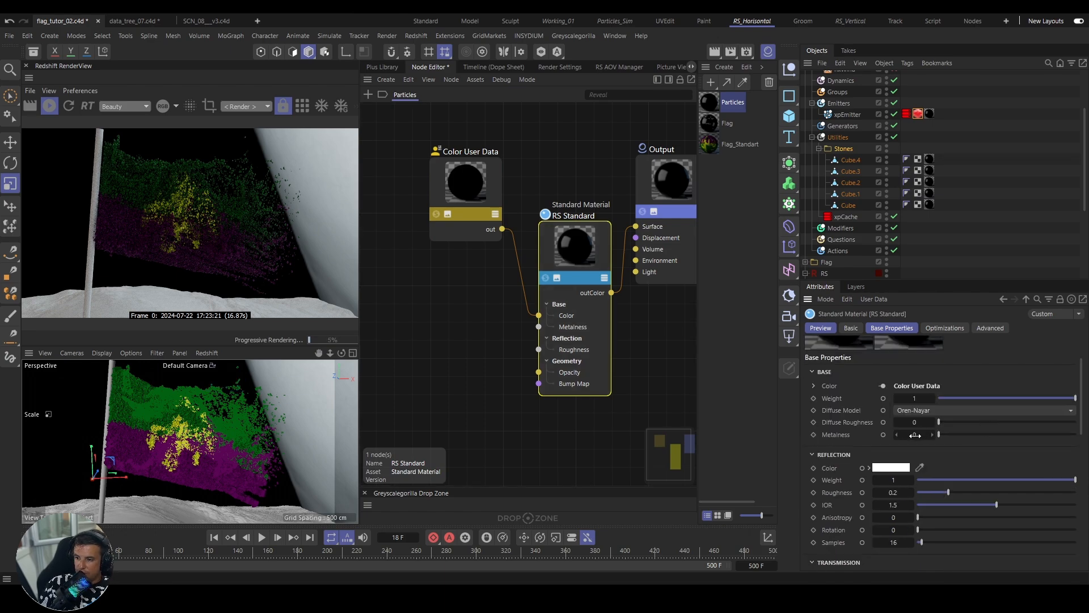
{"action": "left_click_drag", "start_coordinate": [915, 435], "coordinate": [1009, 379]}
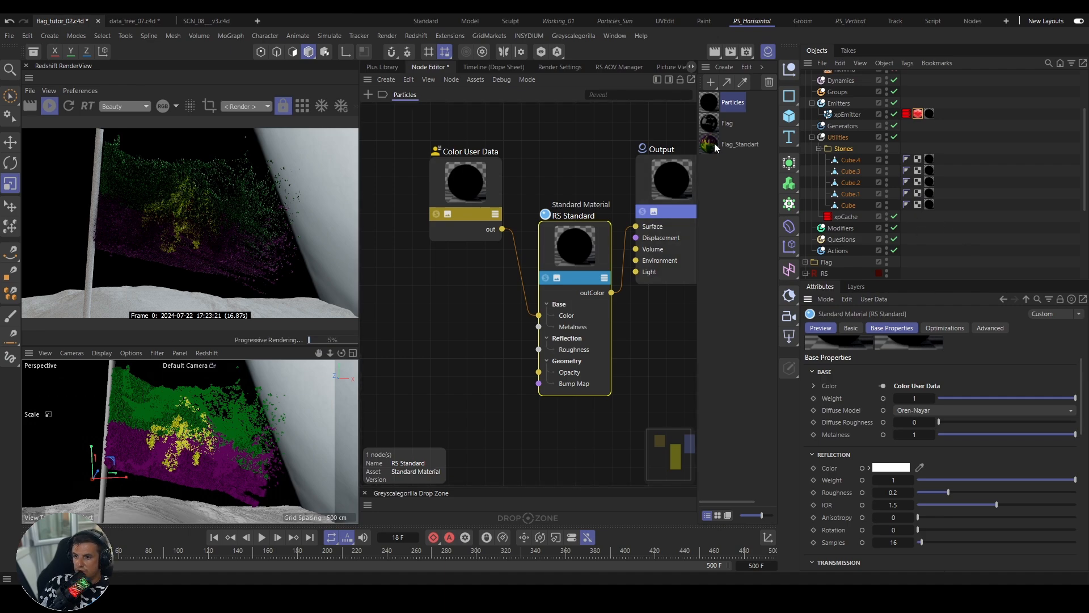
{"action": "left_click", "coordinate": [710, 124]}
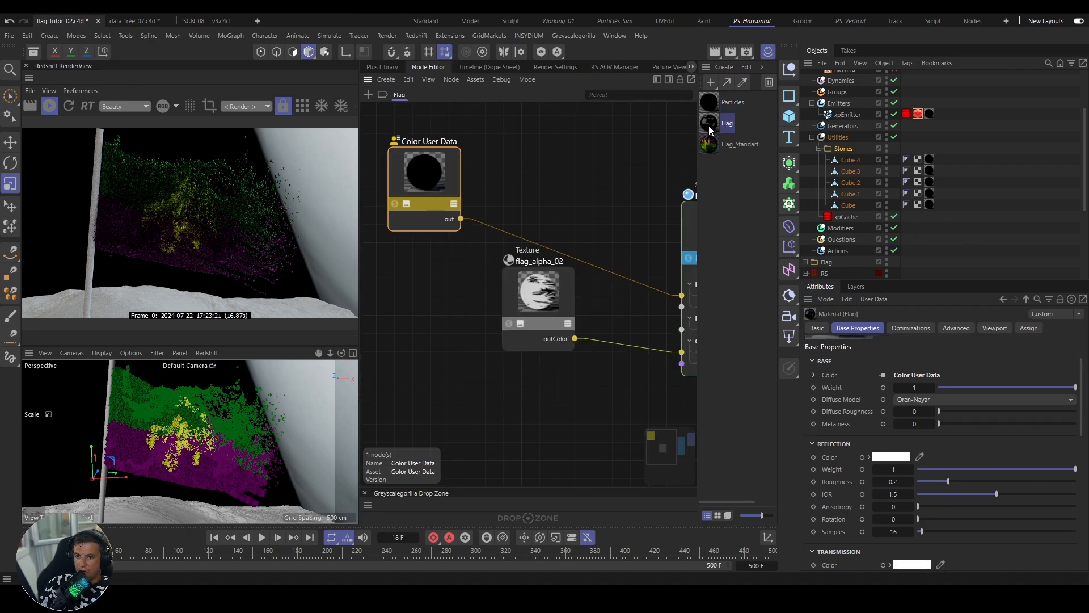
{"action": "left_click", "coordinate": [590, 213]}
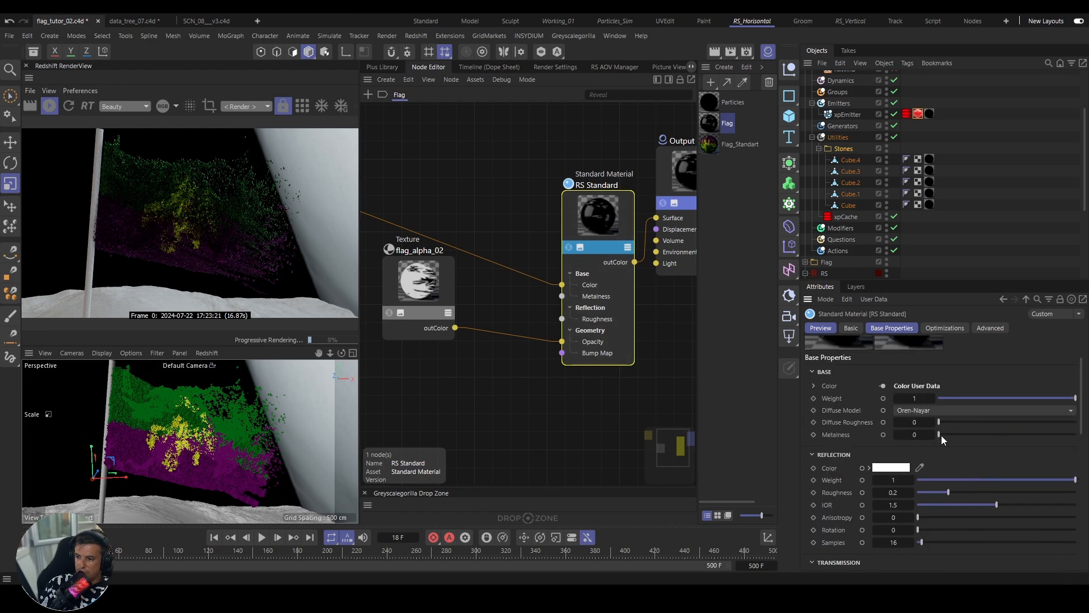
{"action": "left_click_drag", "start_coordinate": [942, 435], "coordinate": [1076, 435]}
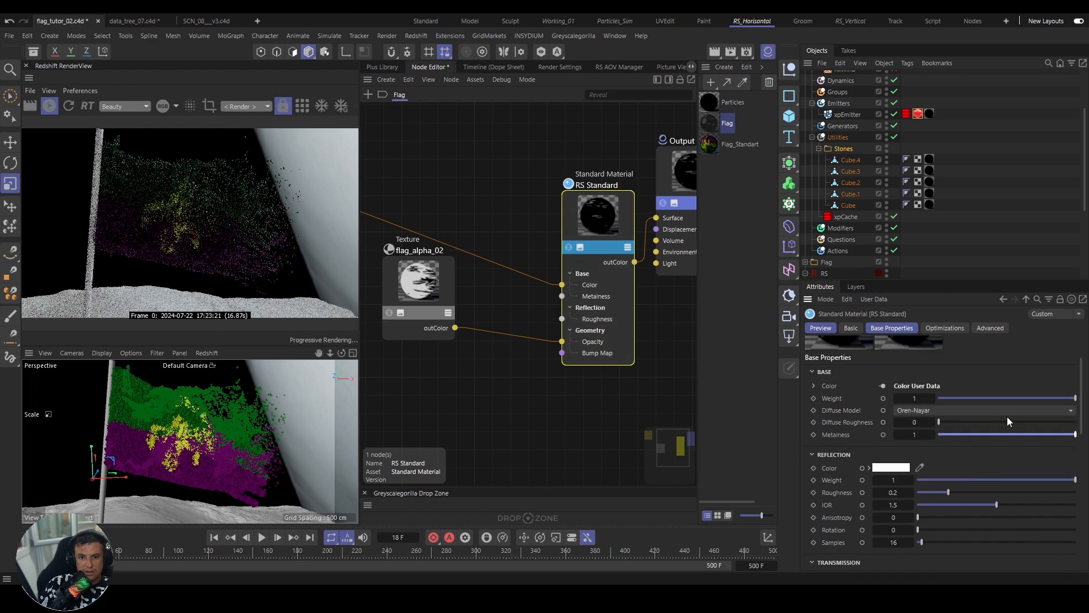
Step: Disable the RS Dome Light's background and set its heading rotation to 28°
{"action": "left_click", "coordinate": [812, 138]}
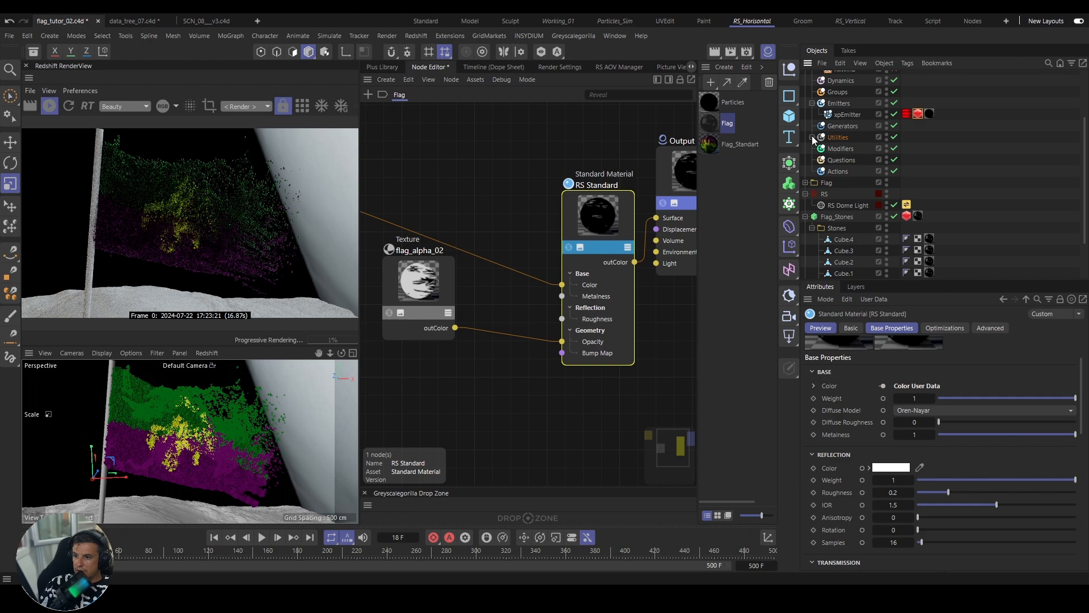
{"action": "left_click", "coordinate": [841, 205]}
{"action": "left_click", "coordinate": [923, 328]}
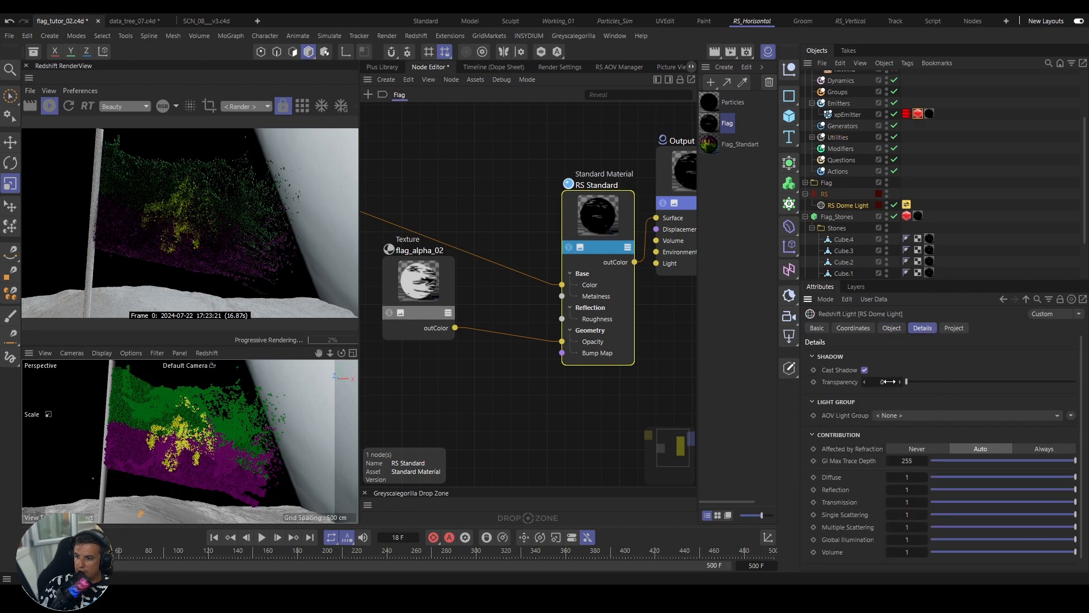
{"action": "left_click", "coordinate": [892, 329]}
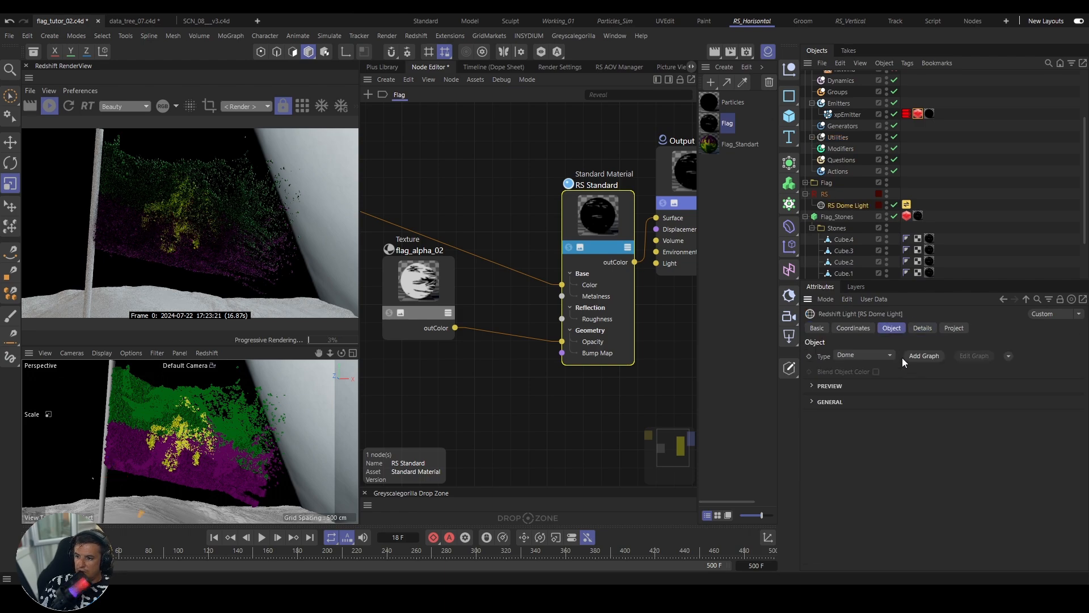
{"action": "left_click", "coordinate": [865, 327]}
{"action": "left_click_drag", "start_coordinate": [929, 371], "coordinate": [1028, 371]}
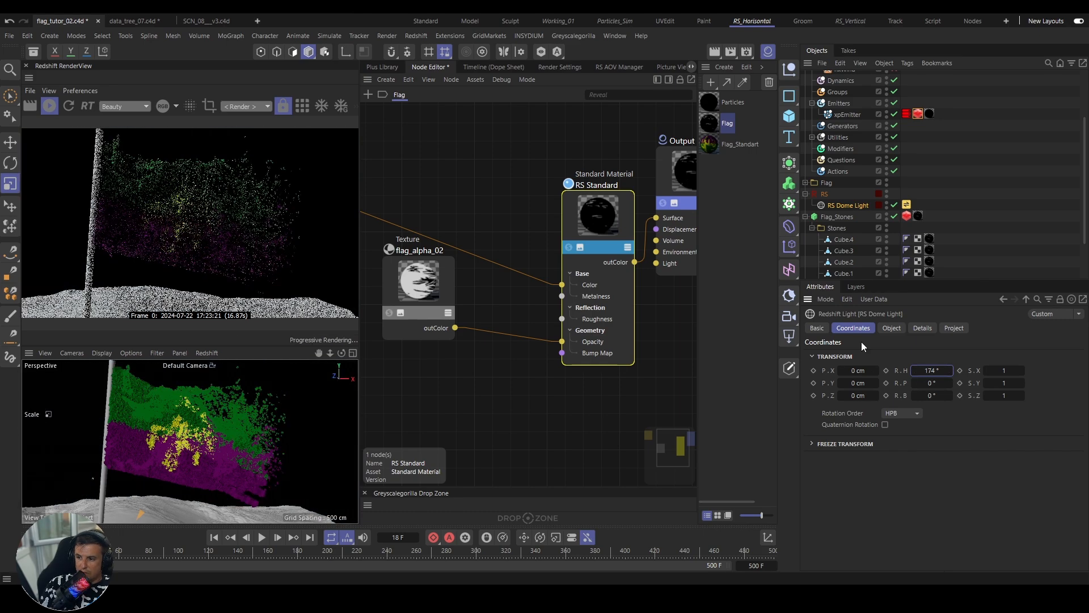
{"action": "left_click", "coordinate": [892, 328]}
{"action": "left_click", "coordinate": [830, 402]}
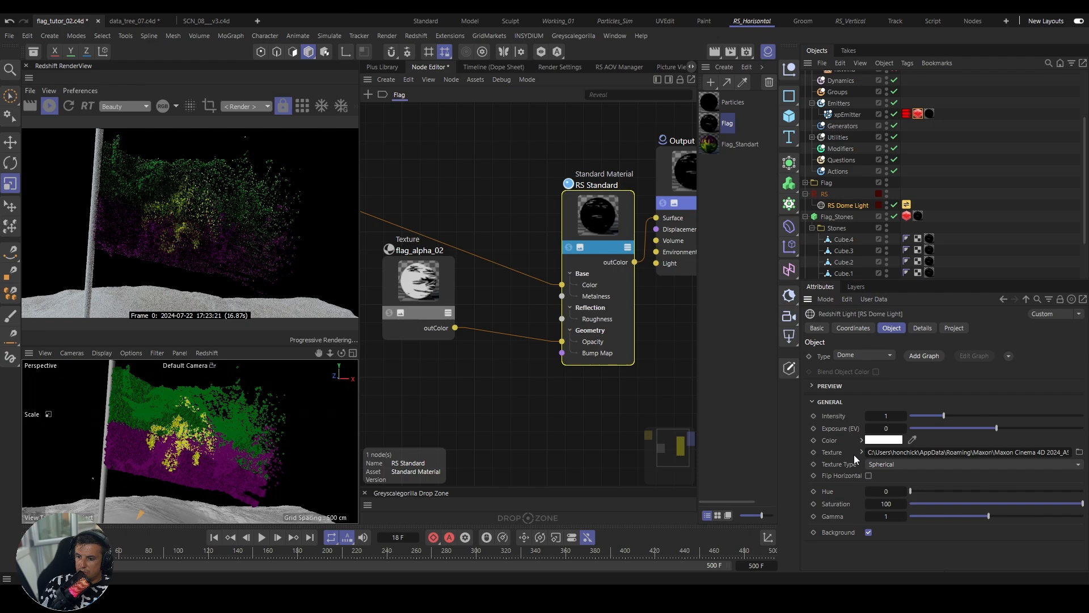
{"action": "left_click", "coordinate": [869, 532]}
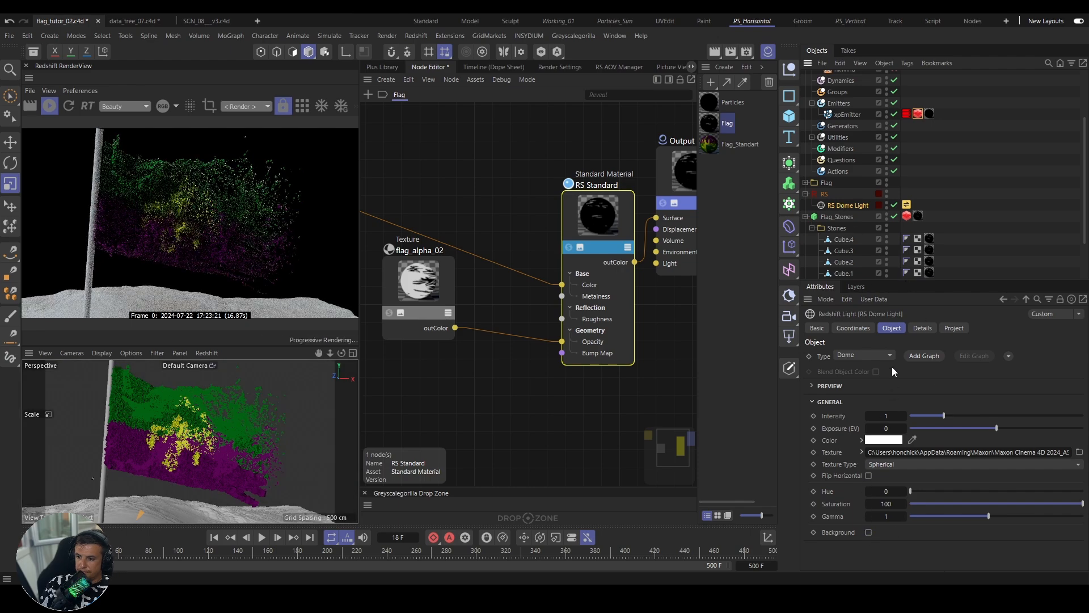
{"action": "left_click", "coordinate": [854, 329]}
{"action": "left_click_drag", "start_coordinate": [950, 370], "coordinate": [858, 370]}
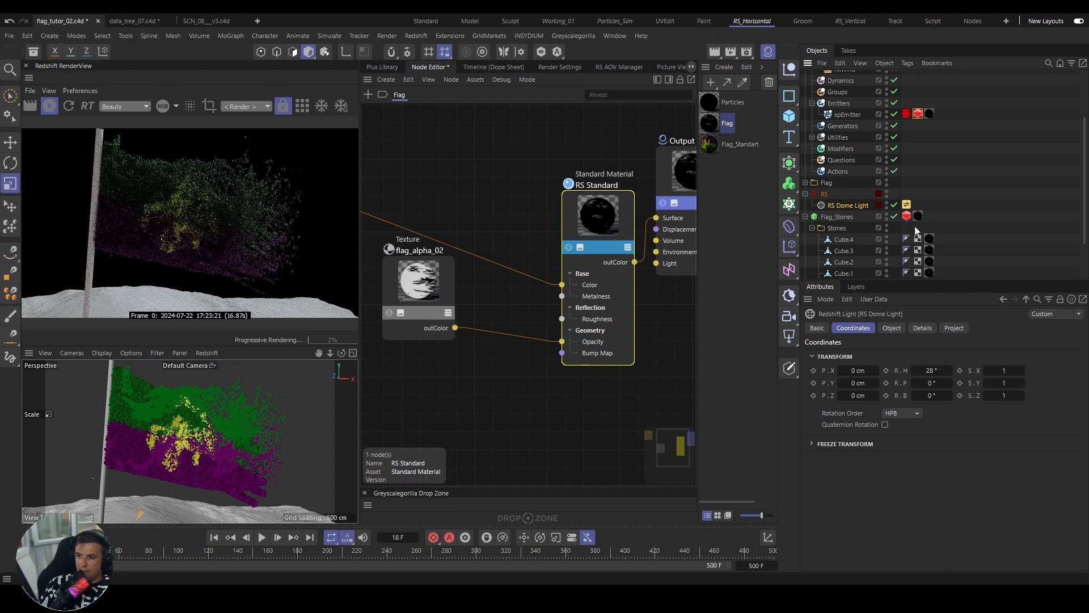
Step: Add a Redshift area light under the RS null, then move and rotate it to light the flag from its free end
{"action": "left_click", "coordinate": [824, 194]}
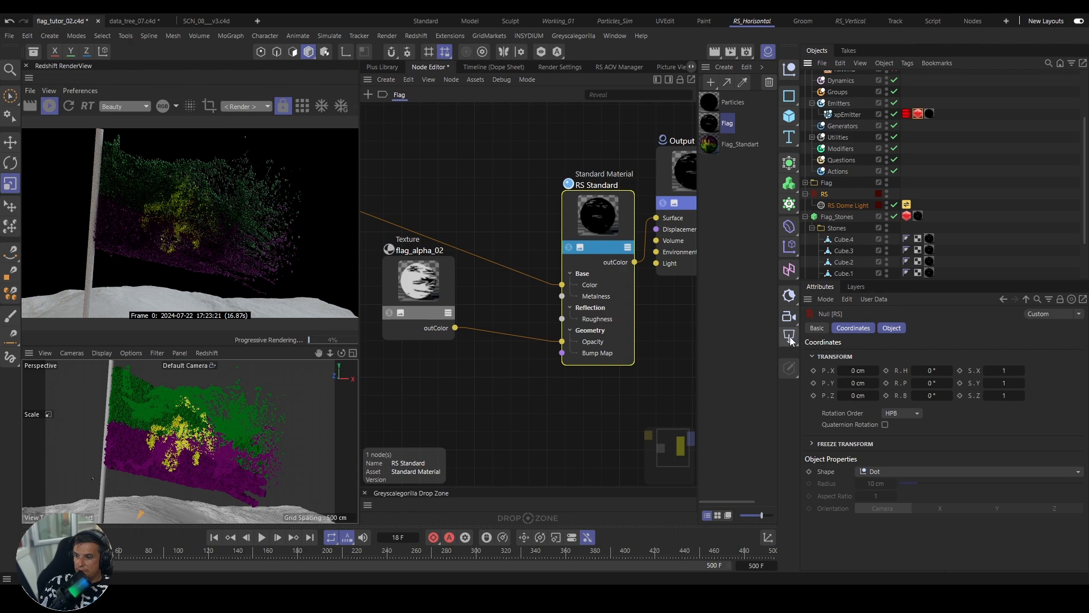
{"action": "left_click", "coordinate": [790, 337]}
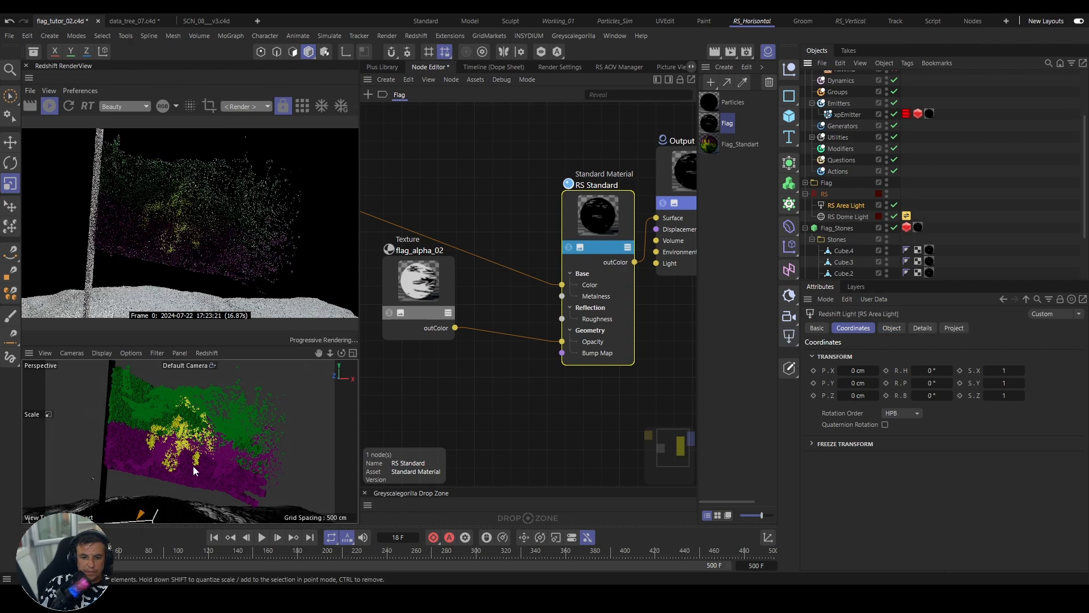
{"action": "scroll", "coordinate": [193, 466], "scroll_direction": "down", "scroll_amount": 5}
{"action": "key", "text": "e"}
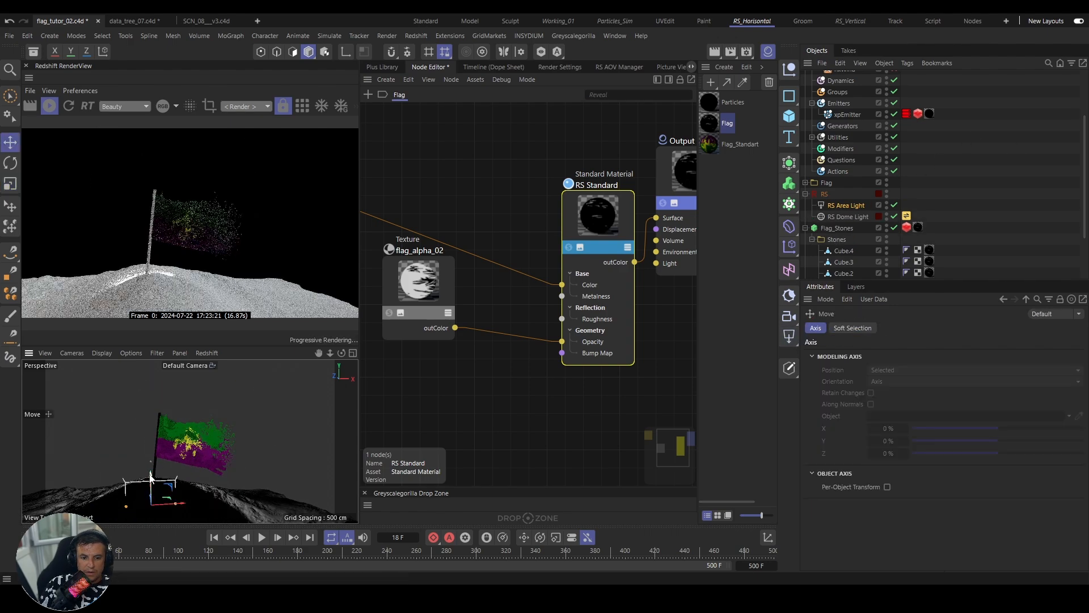
{"action": "left_click_drag", "start_coordinate": [151, 461], "coordinate": [334, 402]}
{"action": "key", "text": "r"}
{"action": "key", "text": "e"}
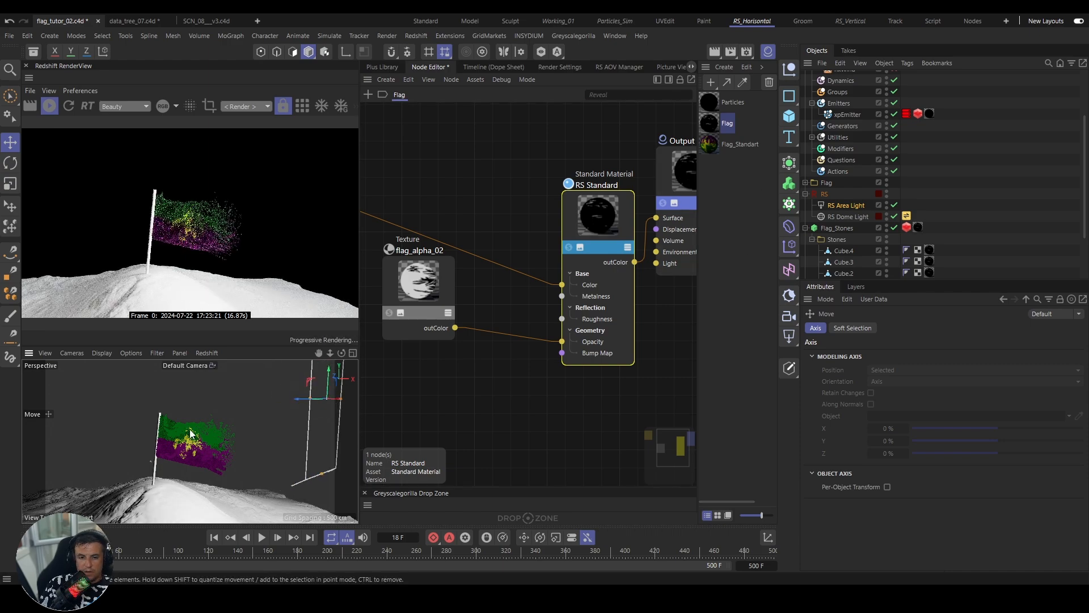
Step: Render a close-up of the flag particles with bucket rendering to inspect the metallic stones
{"action": "scroll", "coordinate": [174, 449], "scroll_direction": "up", "scroll_amount": 3}
{"action": "middle_click_drag", "start_coordinate": [176, 445], "coordinate": [160, 486], "text": "alt"}
{"action": "left_click_drag", "start_coordinate": [161, 486], "coordinate": [209, 448], "text": "alt"}
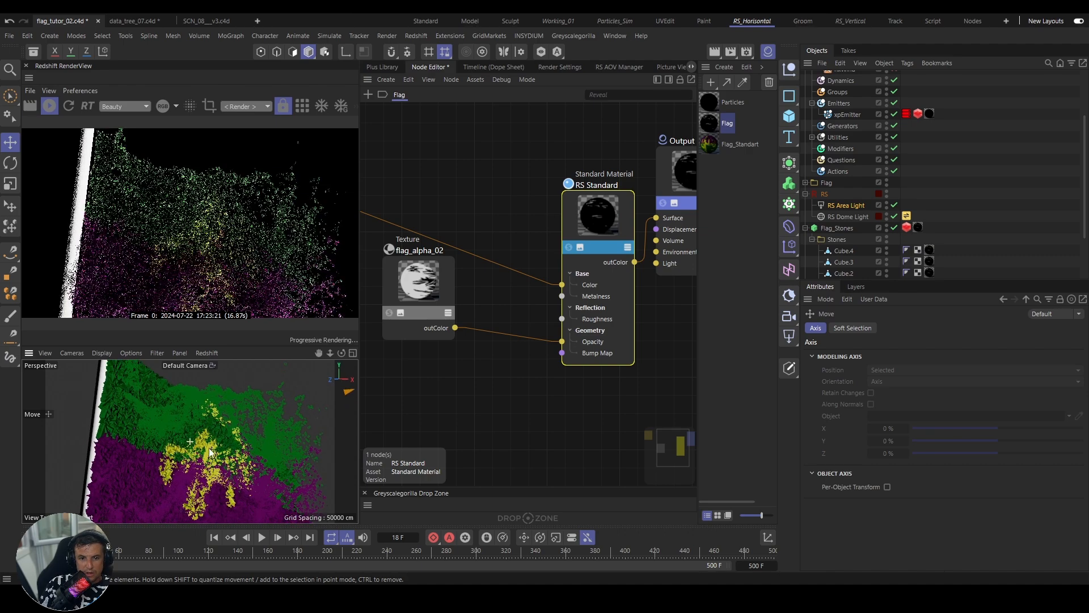
{"action": "left_click", "coordinate": [304, 110]}
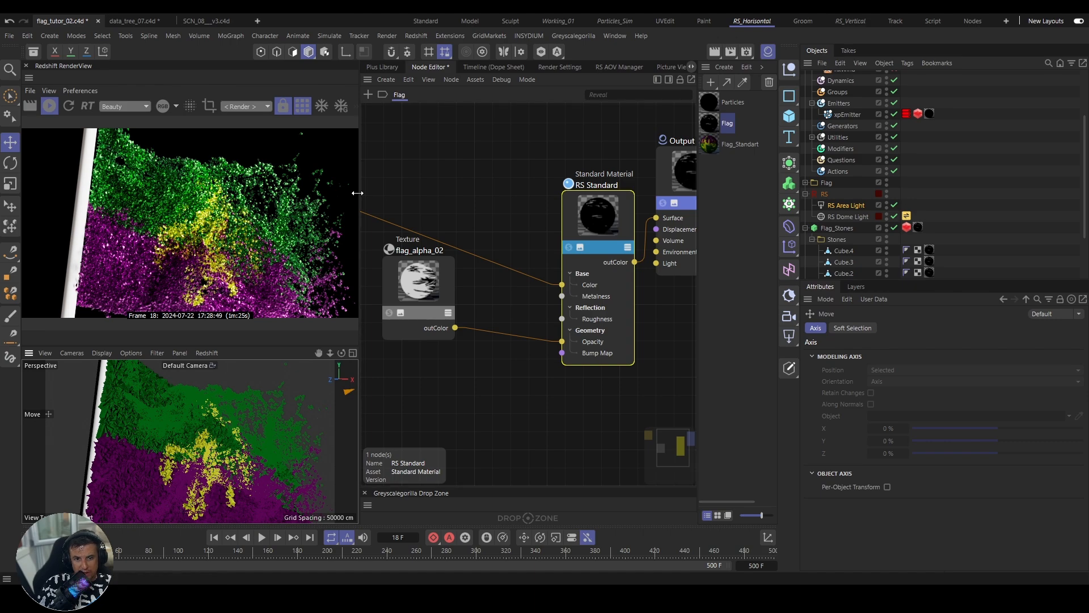
Step: Turn off bucket rendering and frame the whole flag on its hill
{"action": "left_click", "coordinate": [296, 102]}
{"action": "scroll", "coordinate": [199, 423], "scroll_direction": "down", "scroll_amount": 6}
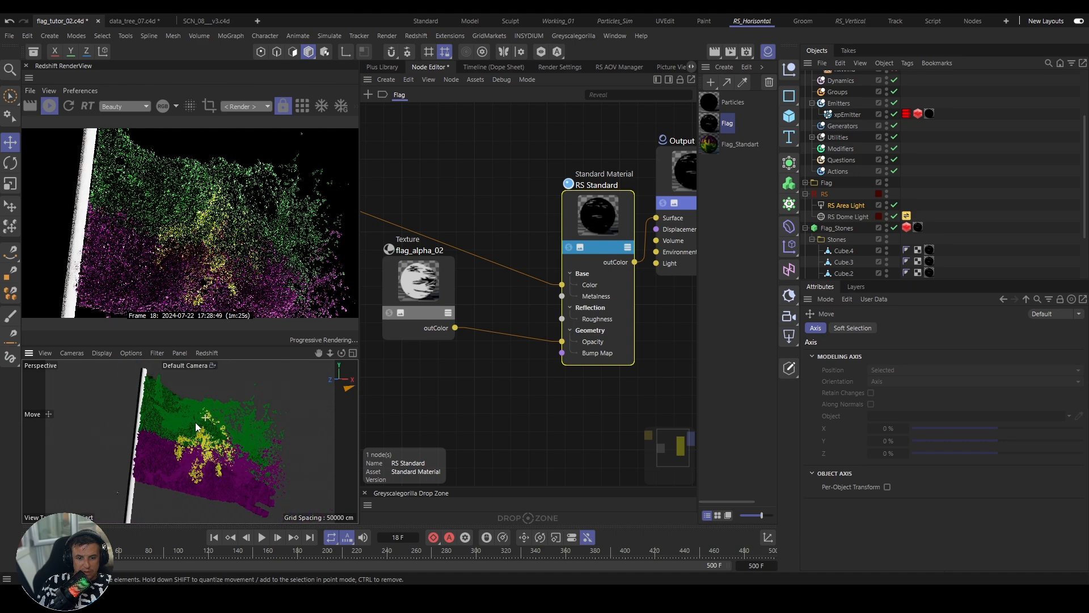
{"action": "left_click_drag", "start_coordinate": [213, 457], "coordinate": [182, 467], "text": "alt"}
{"action": "scroll", "coordinate": [194, 443], "scroll_direction": "down", "scroll_amount": 5}
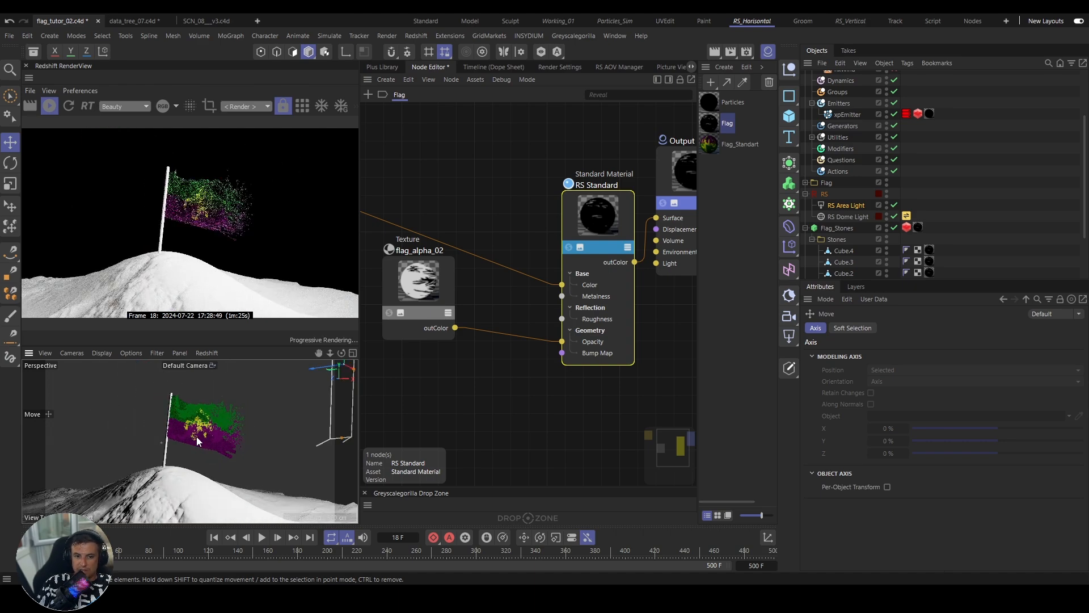
{"action": "left_click_drag", "start_coordinate": [208, 430], "coordinate": [218, 423], "text": "alt"}
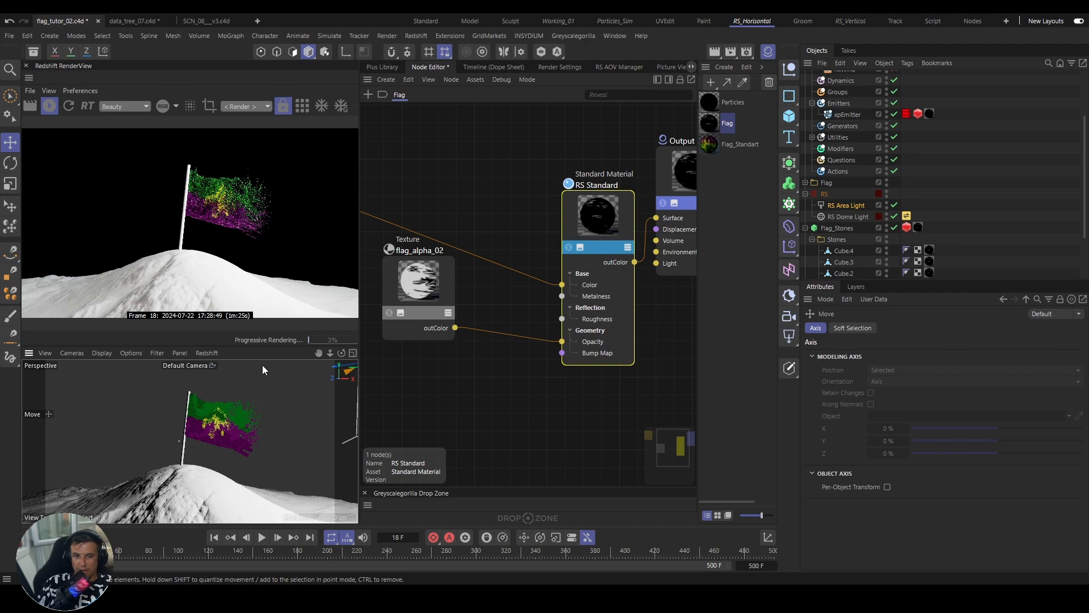
{"action": "left_click_drag", "start_coordinate": [212, 444], "coordinate": [216, 439], "text": "alt"}
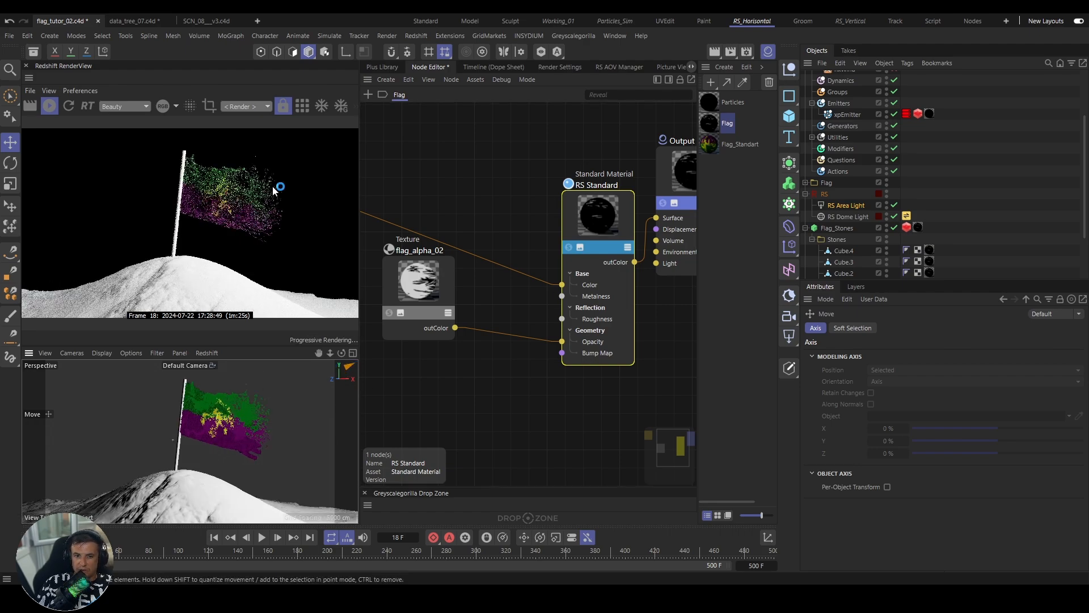
Step: Find the Anodized Silver material in the Plus Library and apply it to the flagpole
{"action": "left_click", "coordinate": [382, 67]}
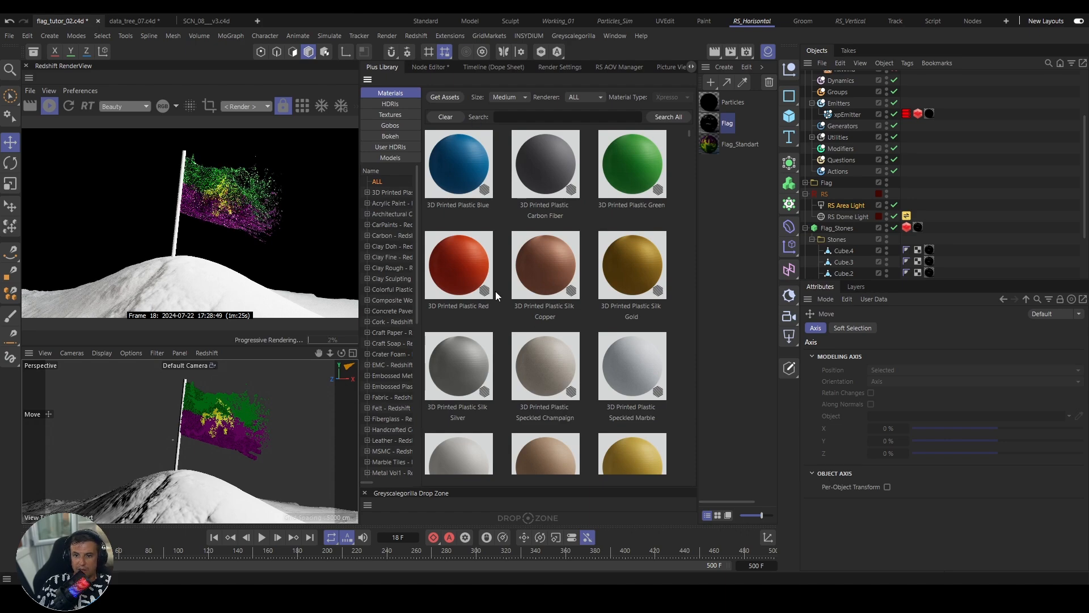
{"action": "scroll", "coordinate": [496, 291], "scroll_direction": "down", "scroll_amount": 6}
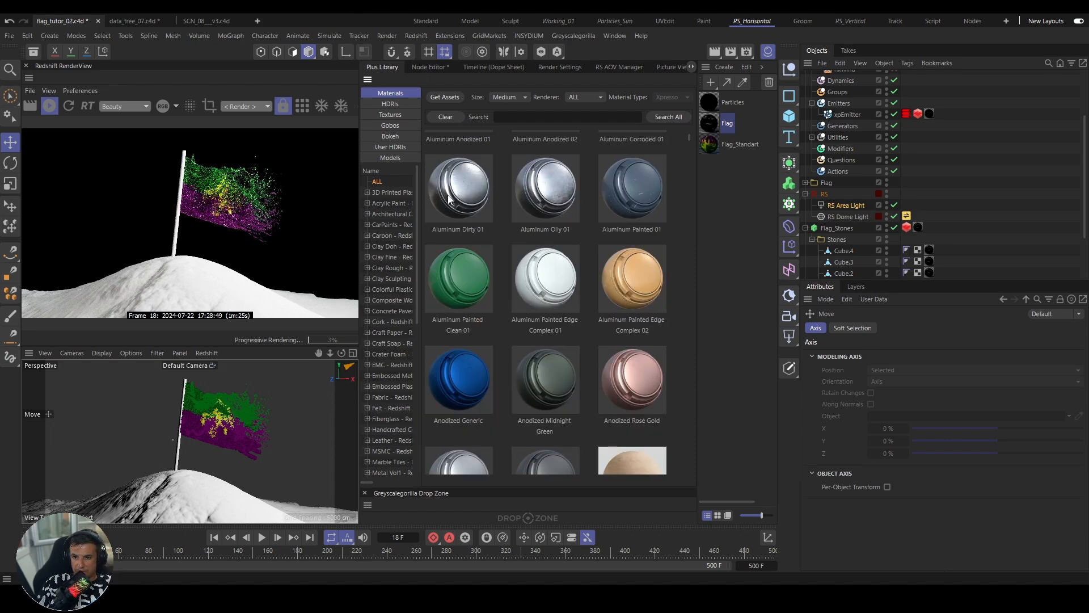
{"action": "scroll", "coordinate": [553, 392], "scroll_direction": "down", "scroll_amount": 2}
{"action": "left_click_drag", "start_coordinate": [448, 424], "coordinate": [180, 442]}
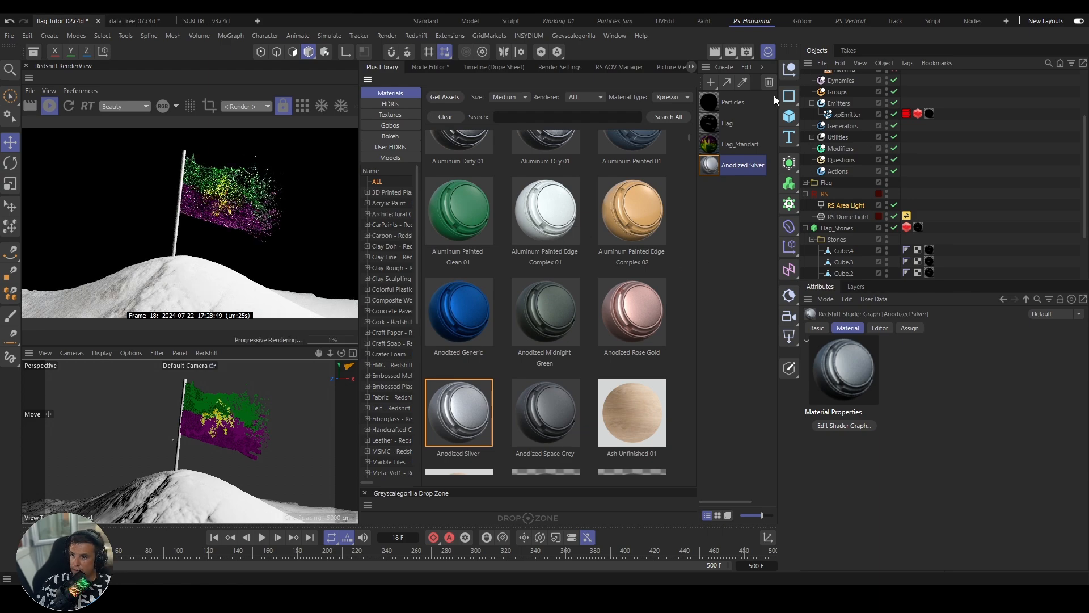
Step: Create a new Redshift standard material and open its node graph, placing the RS Standard node beside the Output
{"action": "double_click", "coordinate": [748, 208]}
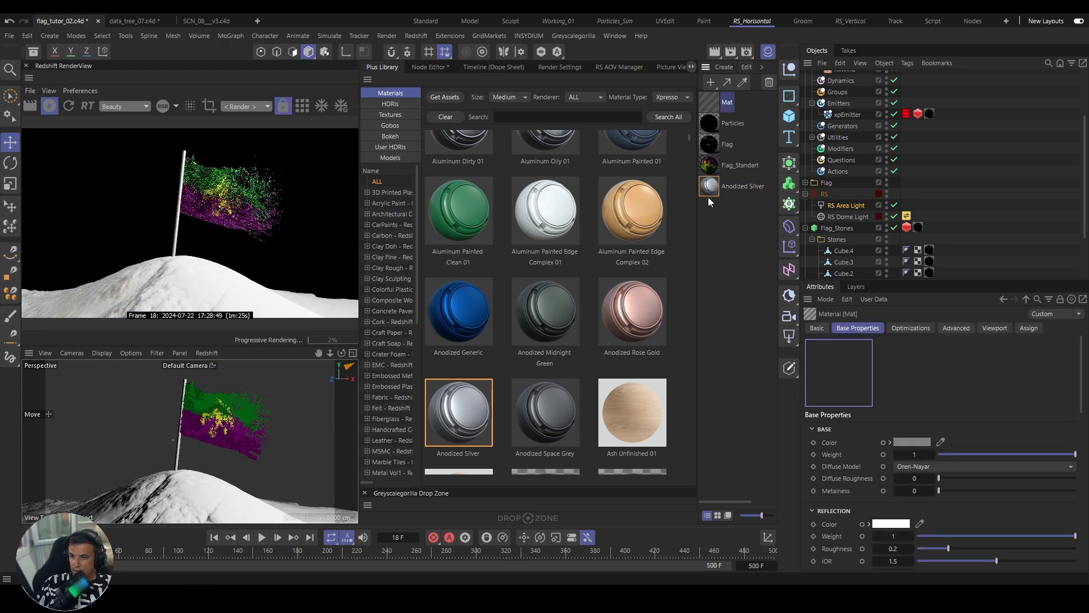
{"action": "double_click", "coordinate": [704, 108]}
{"action": "left_click_drag", "start_coordinate": [599, 244], "coordinate": [658, 155]}
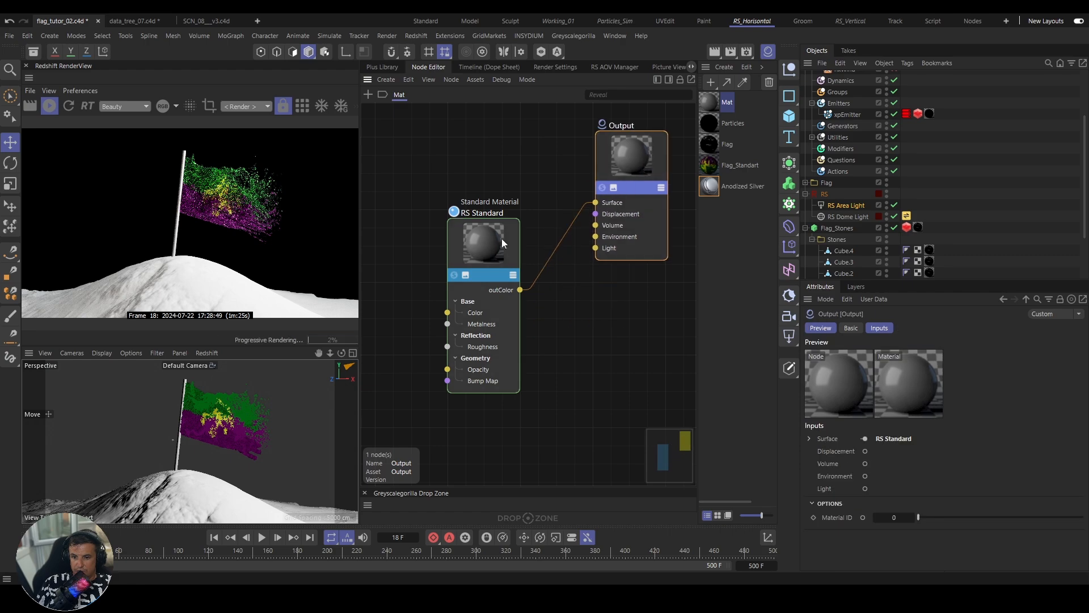
{"action": "left_click_drag", "start_coordinate": [490, 241], "coordinate": [529, 224]}
{"action": "middle_click_drag", "start_coordinate": [520, 223], "coordinate": [544, 211]}
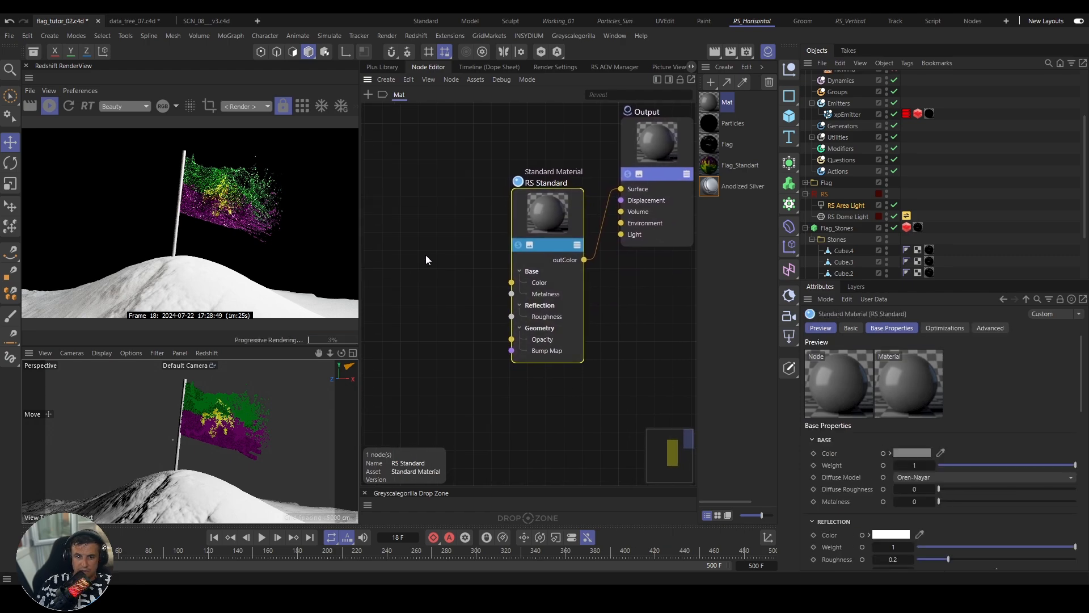
{"action": "middle_click_drag", "start_coordinate": [422, 258], "coordinate": [436, 248]}
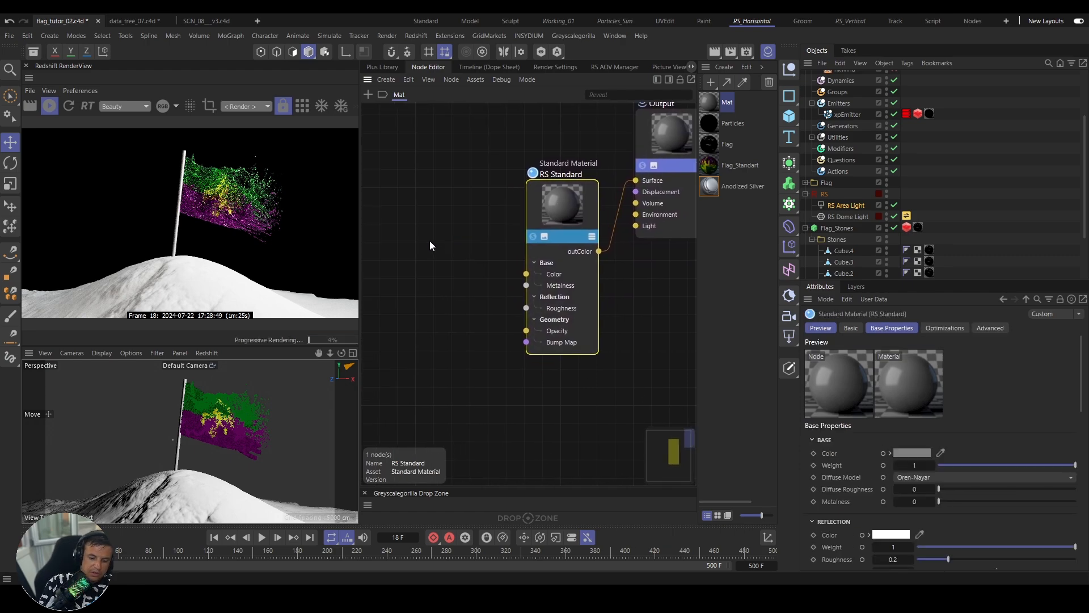
Step: Add a Maxon Noise node to the graph and connect its outColor to the RS Standard node's Color input
{"action": "key", "text": "Tab"}
{"action": "type", "text": "ma"}
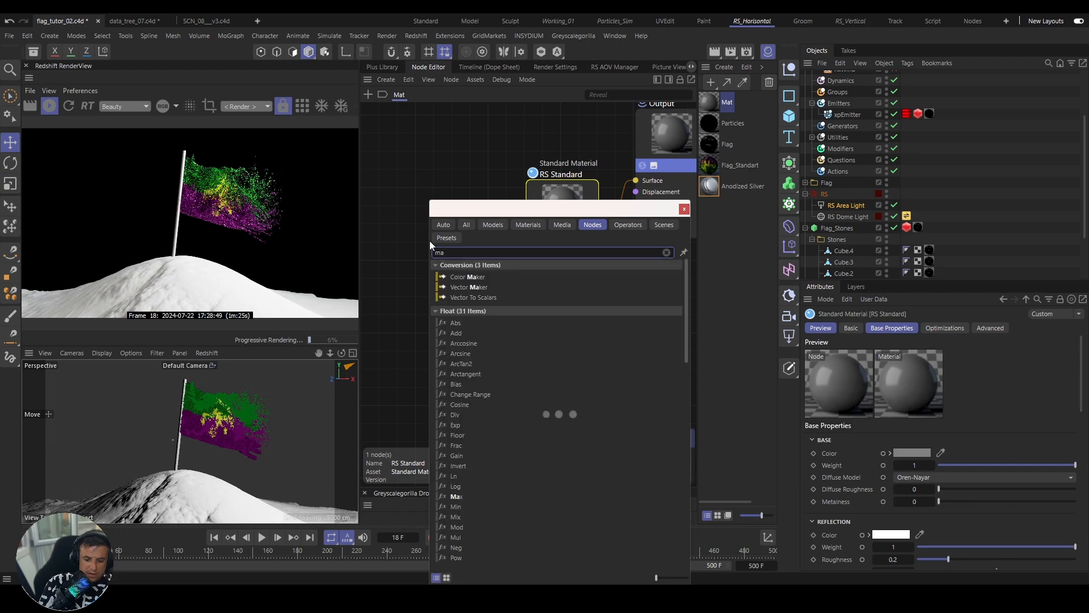
{"action": "type", "text": "xon"}
{"action": "mouse_move", "coordinate": [513, 266]}
{"action": "left_mouse_down"}
{"action": "mouse_move", "coordinate": [397, 260]}
{"action": "mouse_move", "coordinate": [403, 182]}
{"action": "mouse_move", "coordinate": [417, 232]}
{"action": "mouse_move", "coordinate": [530, 277]}
{"action": "left_mouse_up"}
{"action": "middle_click_drag", "start_coordinate": [492, 272], "coordinate": [608, 256]}
{"action": "left_click_drag", "start_coordinate": [526, 192], "coordinate": [437, 192]}
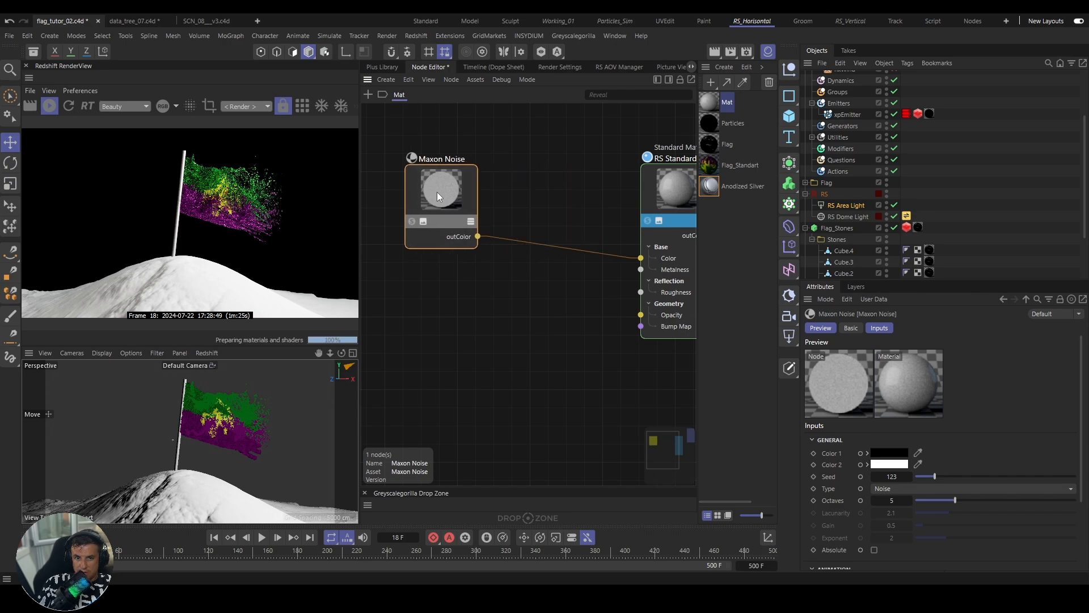
Step: Disable the Flag_Stones cloner and the xpEmitter so only the hill and pole are displayed
{"action": "left_click", "coordinate": [811, 239]}
{"action": "left_click", "coordinate": [895, 227]}
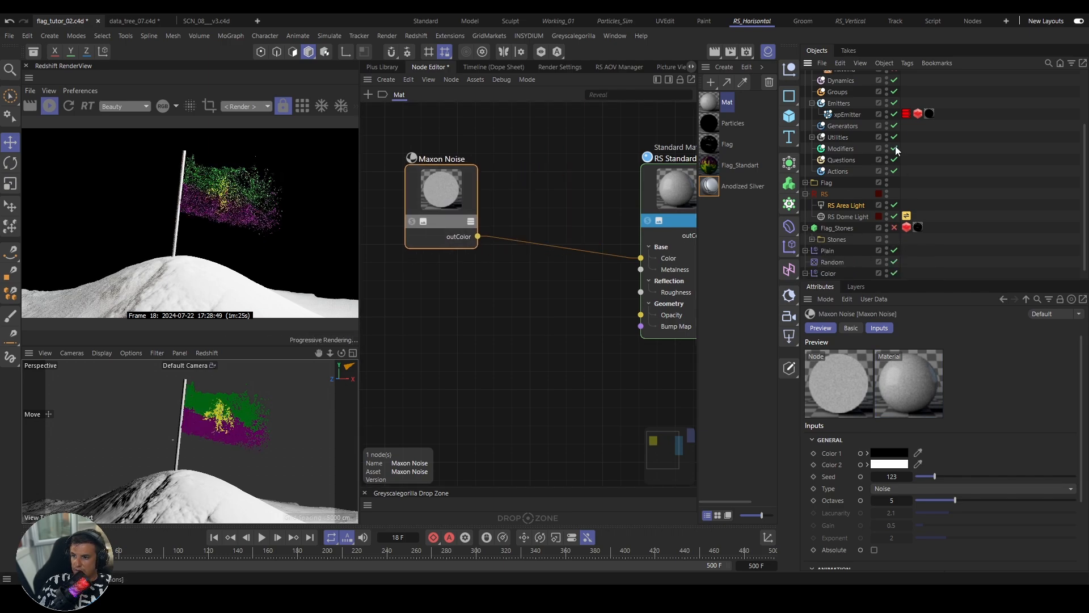
{"action": "left_click", "coordinate": [895, 114]}
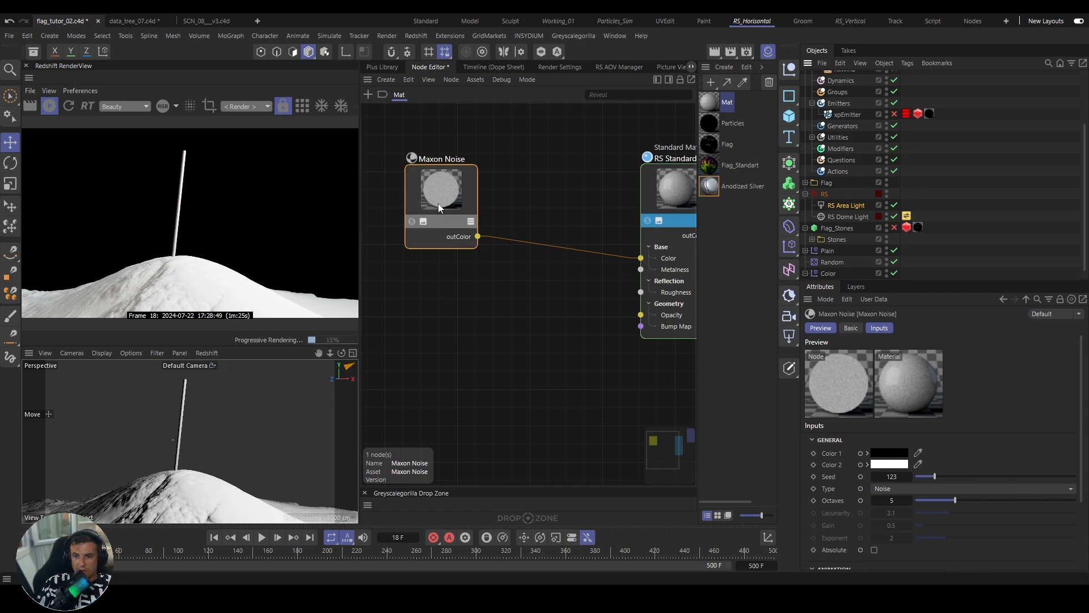
Step: Solo the Maxon Noise node and assign the new Mat material to the hill
{"action": "left_click_drag", "start_coordinate": [422, 222], "coordinate": [420, 211]}
{"action": "left_click", "coordinate": [411, 210]}
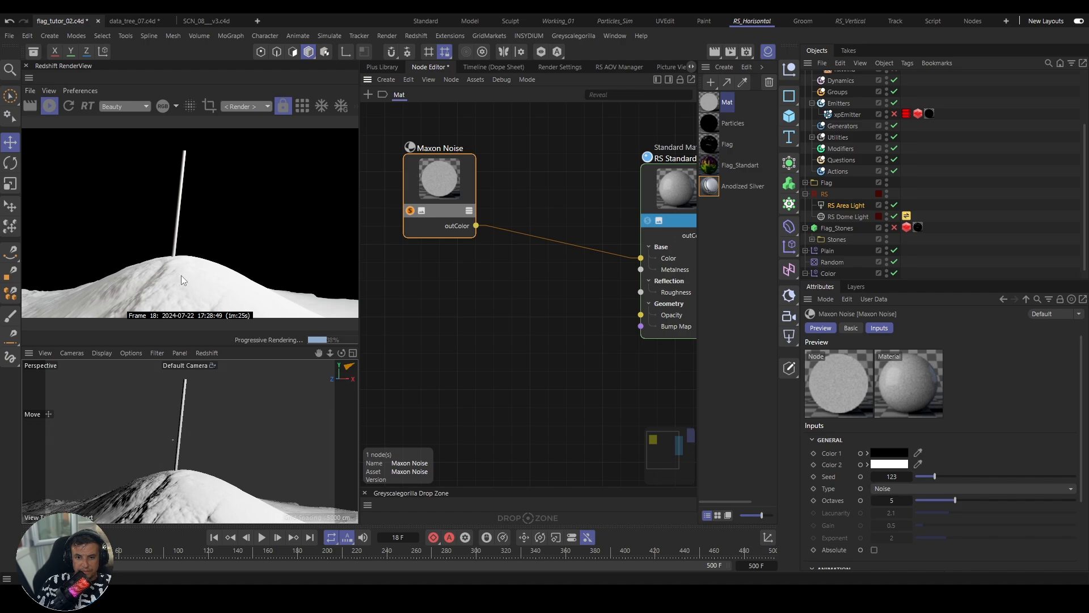
{"action": "left_click_drag", "start_coordinate": [429, 186], "coordinate": [446, 206]}
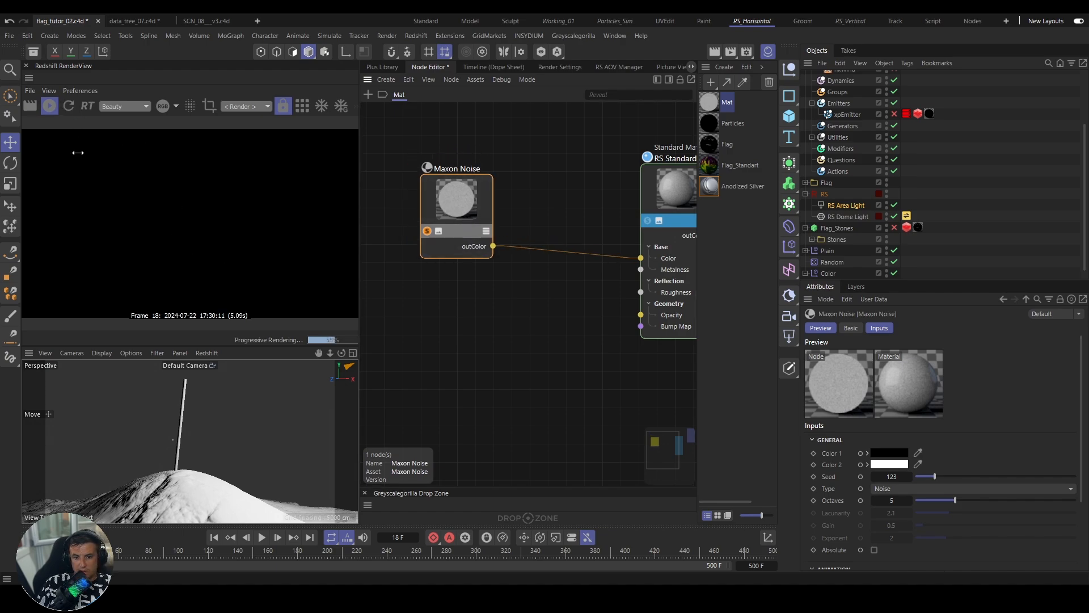
{"action": "left_click_drag", "start_coordinate": [458, 205], "coordinate": [464, 214]}
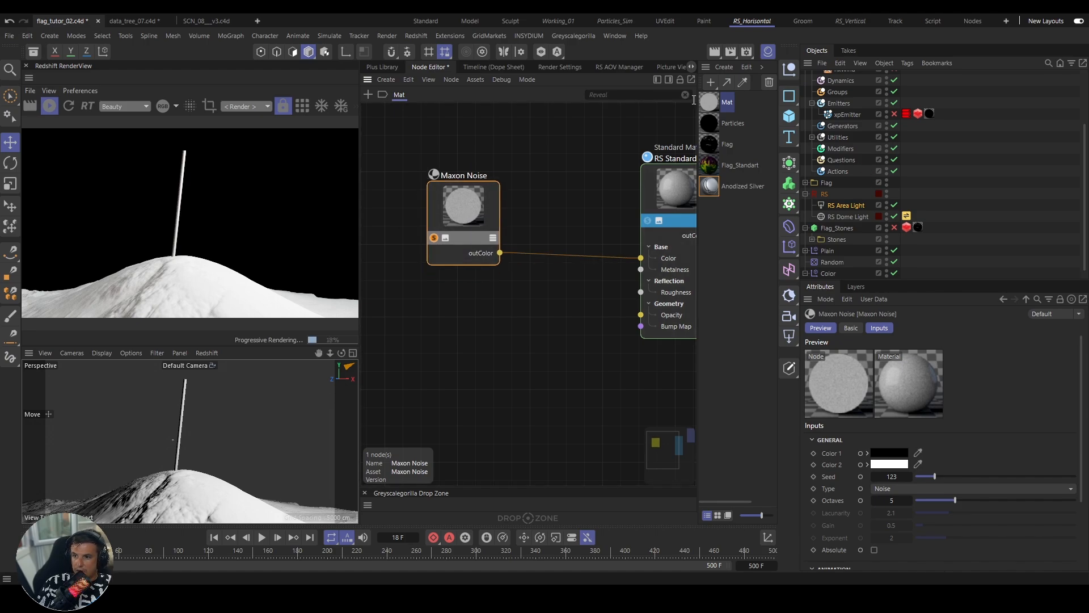
{"action": "left_click_drag", "start_coordinate": [709, 102], "coordinate": [196, 503]}
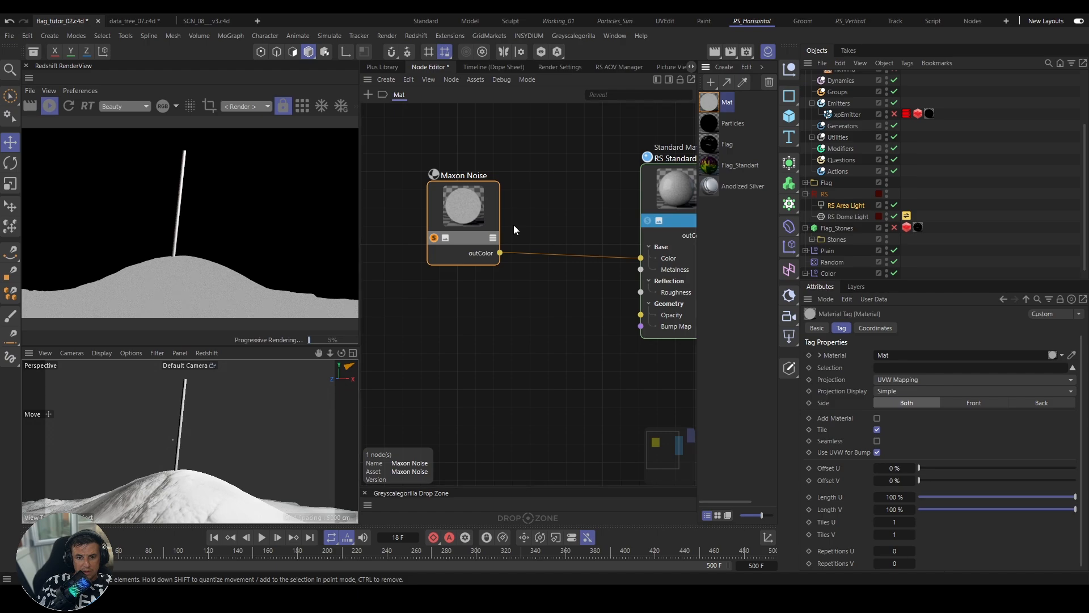
Step: Set the Maxon Noise overall scale to 1000 and its noise type to Wavy turbulence
{"action": "left_click", "coordinate": [483, 219]}
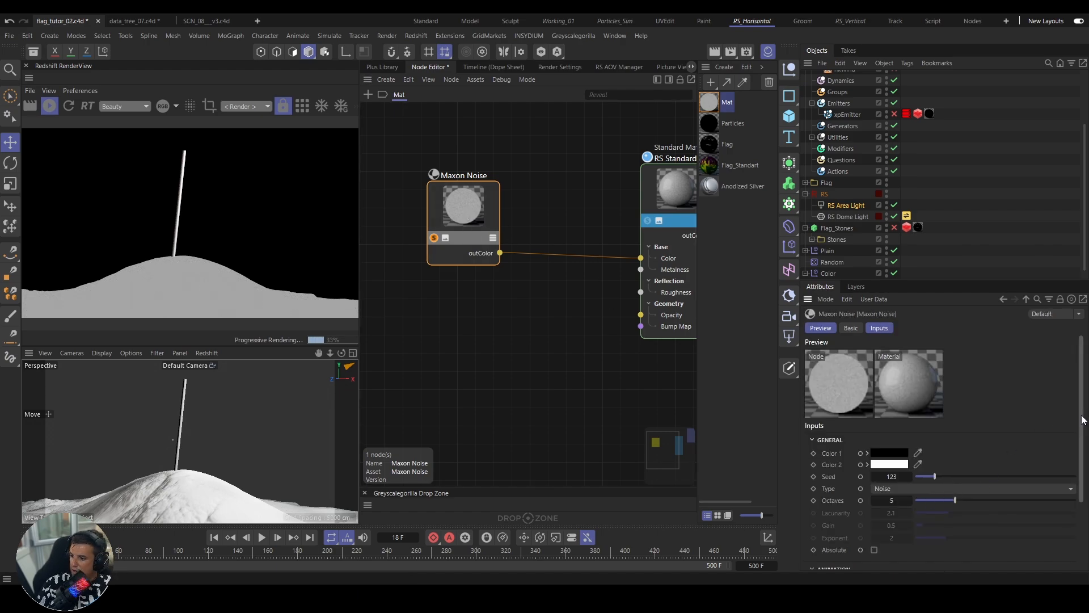
{"action": "scroll", "coordinate": [1072, 416], "scroll_direction": "down", "scroll_amount": 4}
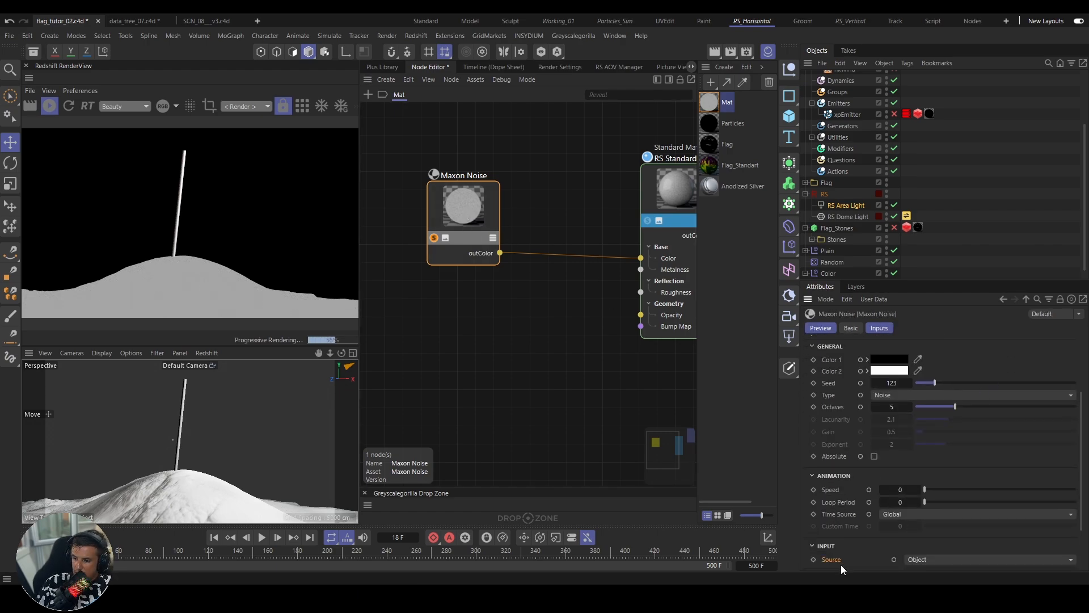
{"action": "scroll", "coordinate": [842, 566], "scroll_direction": "down", "scroll_amount": 3}
{"action": "double_click", "coordinate": [927, 519]}
{"action": "type", "text": "1"}
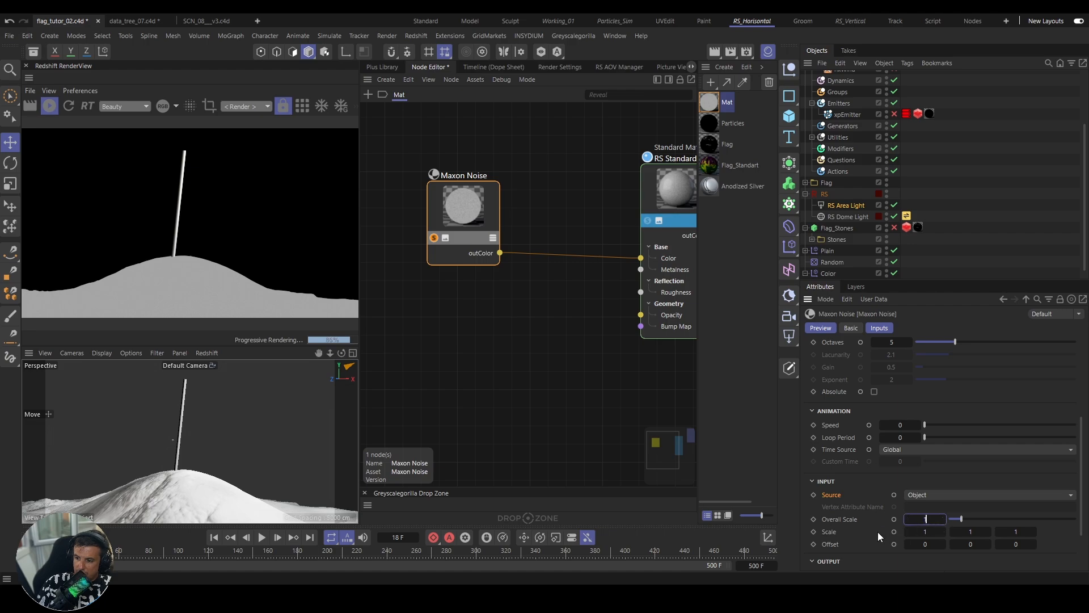
{"action": "type", "text": "000"}
{"action": "key", "text": "Return"}
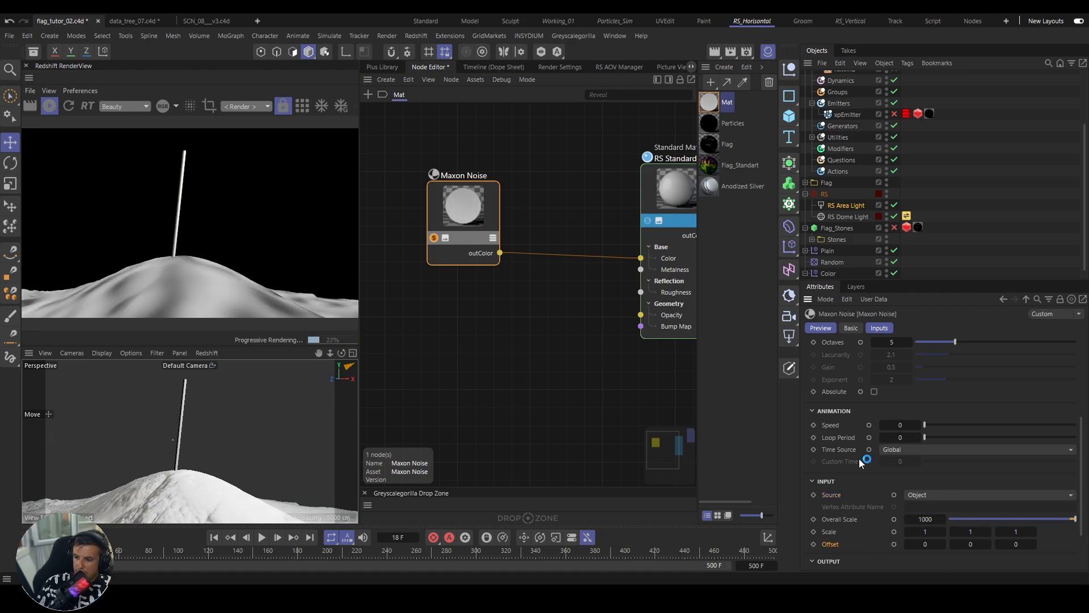
{"action": "scroll", "coordinate": [888, 454], "scroll_direction": "up", "scroll_amount": 3}
{"action": "left_click", "coordinate": [899, 467]}
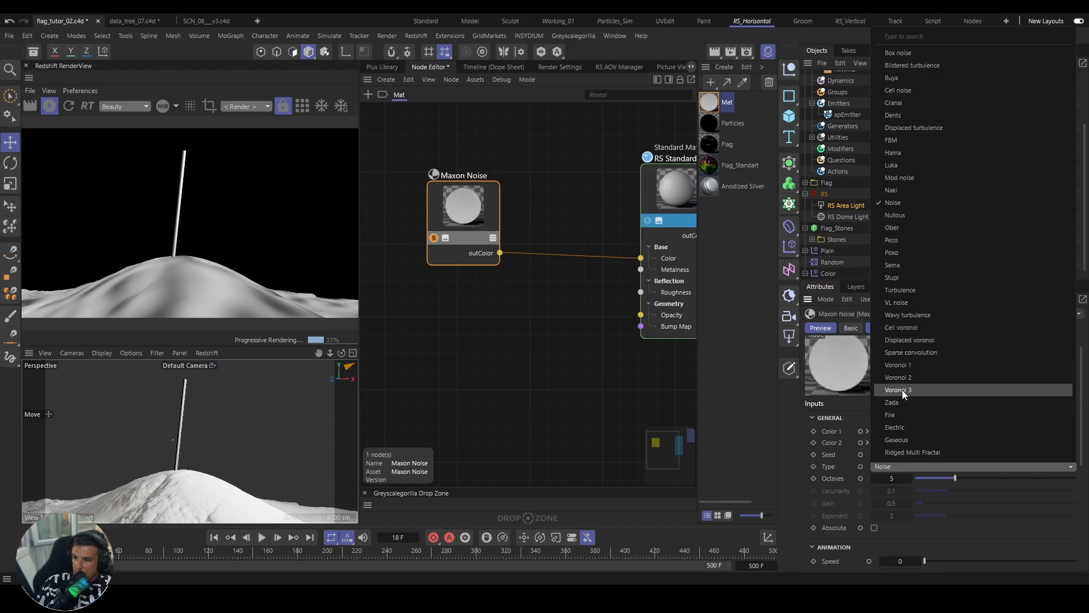
{"action": "left_click", "coordinate": [919, 316]}
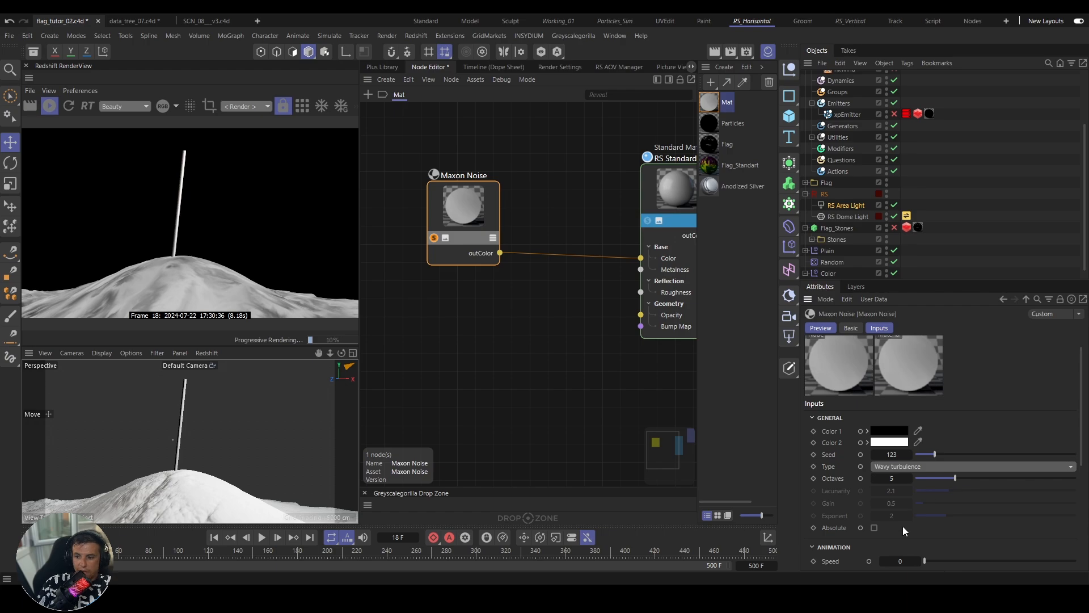
Step: Set the Maxon Noise overall scale to 700
{"action": "scroll", "coordinate": [948, 513], "scroll_direction": "down", "scroll_amount": 4}
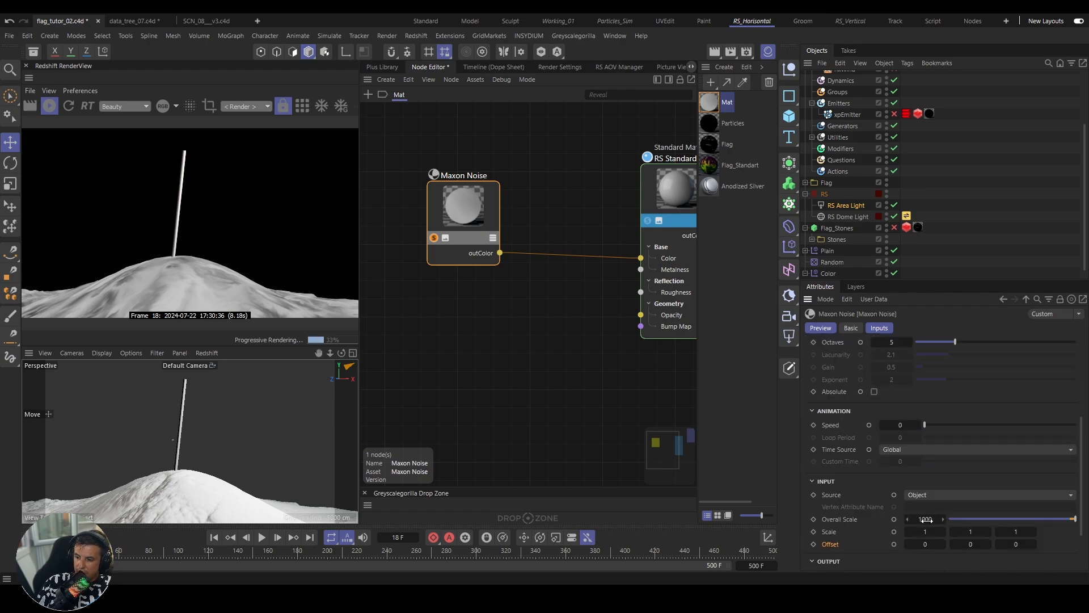
{"action": "left_click_drag", "start_coordinate": [927, 520], "coordinate": [921, 519]}
{"action": "double_click", "coordinate": [921, 519]}
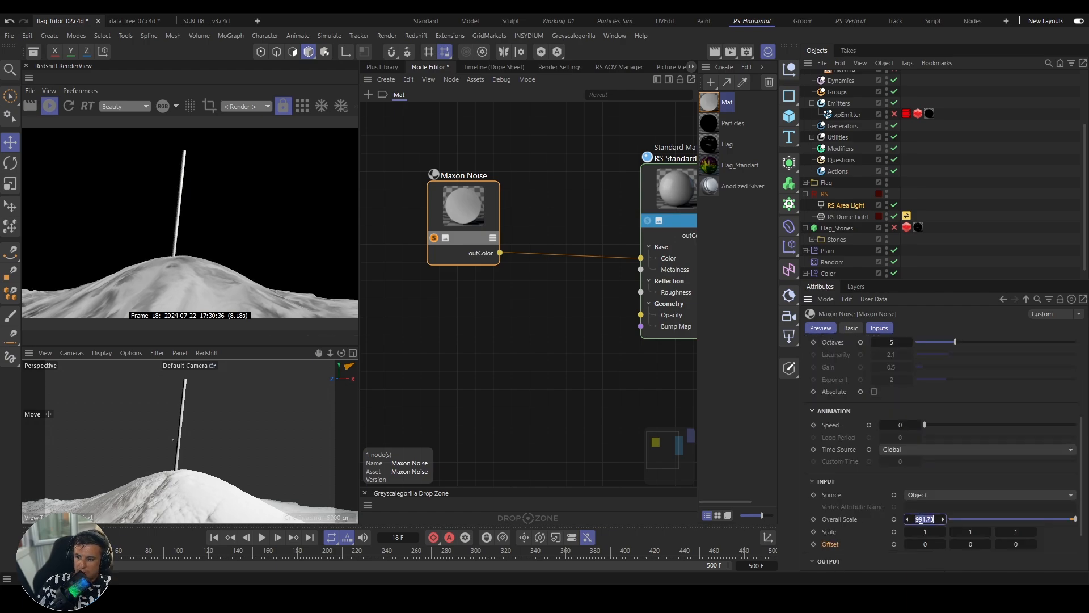
{"action": "type", "text": "700"}
{"action": "key", "text": "Return"}
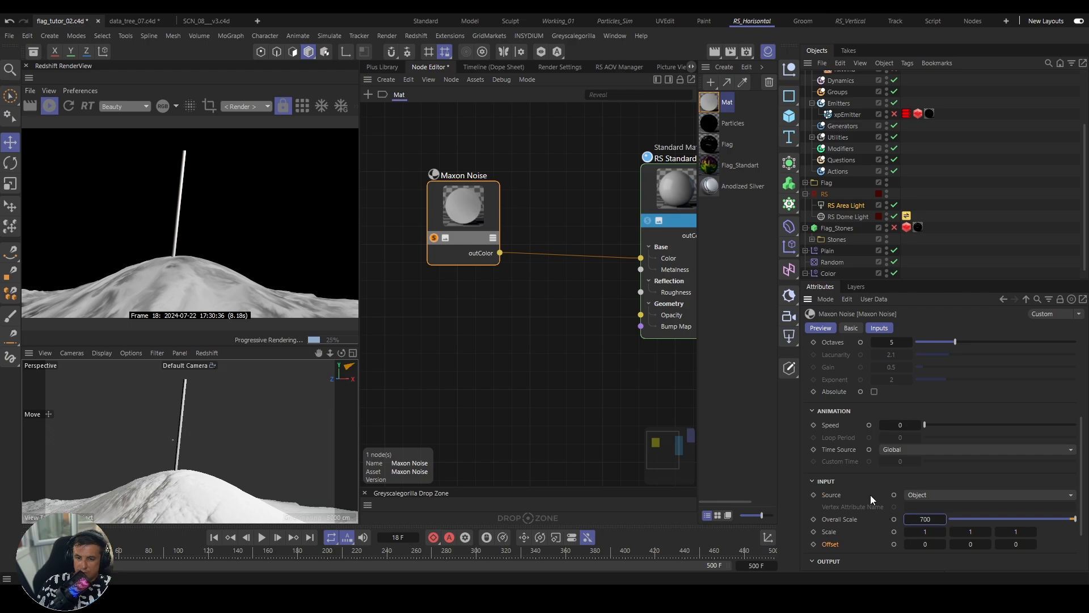
{"action": "left_click", "coordinate": [870, 495]}
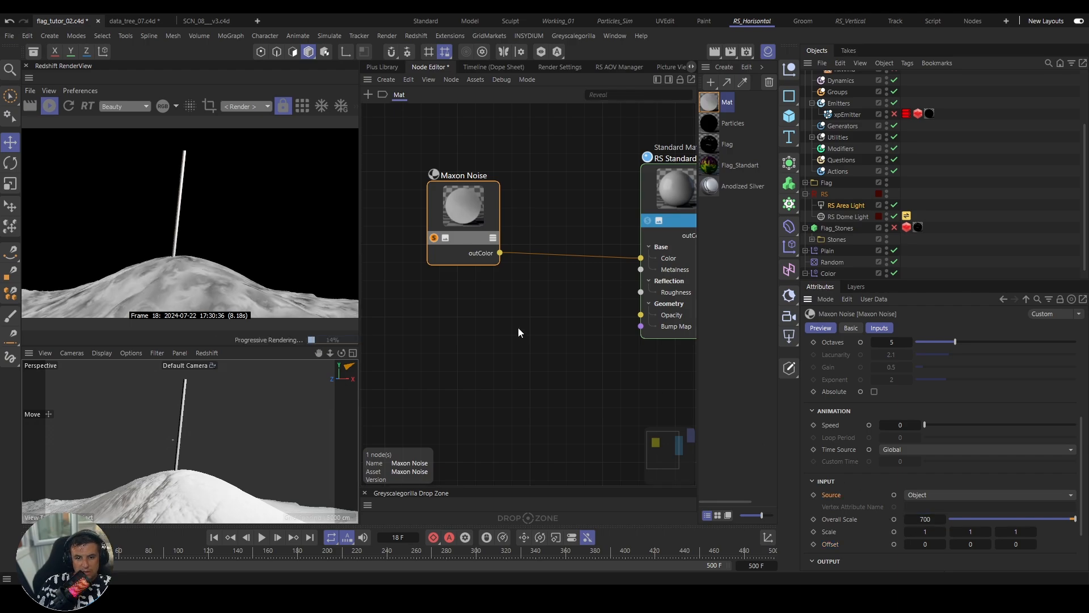
Step: Insert a Ramp node into the connection between the Maxon Noise and the RS Standard Color input
{"action": "left_click_drag", "start_coordinate": [469, 217], "coordinate": [420, 224]}
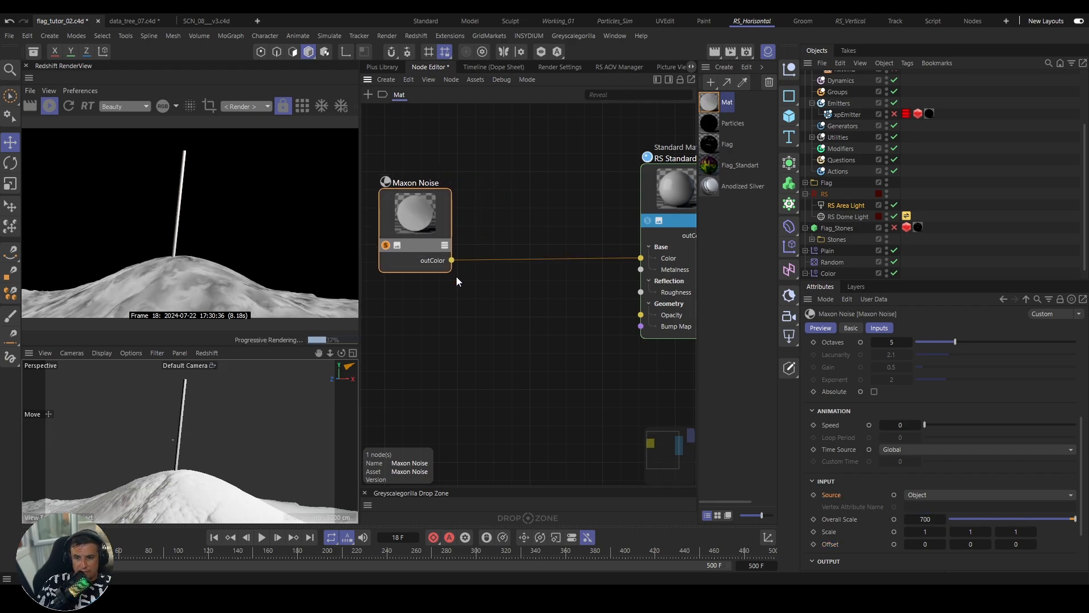
{"action": "double_click", "coordinate": [468, 289]}
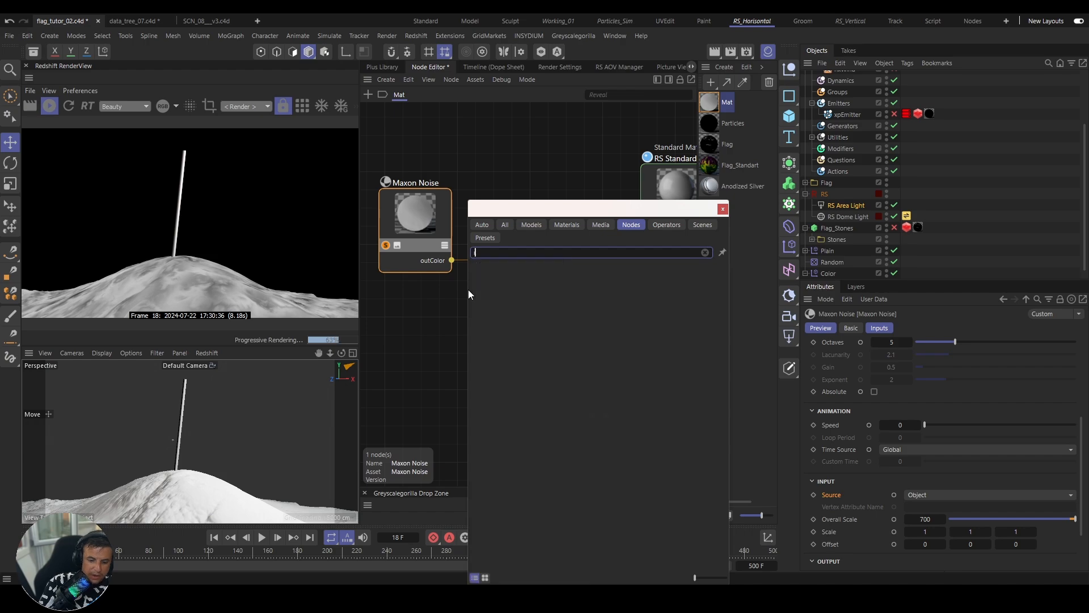
{"action": "type", "text": "ram"}
{"action": "left_click_drag", "start_coordinate": [452, 259], "coordinate": [608, 260]}
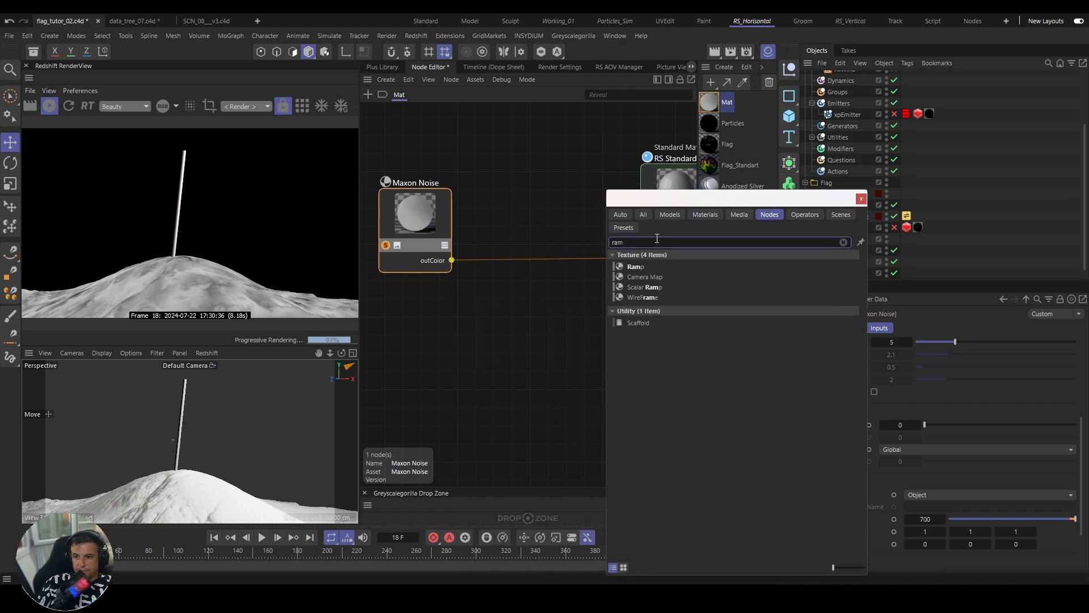
{"action": "key", "text": "Return"}
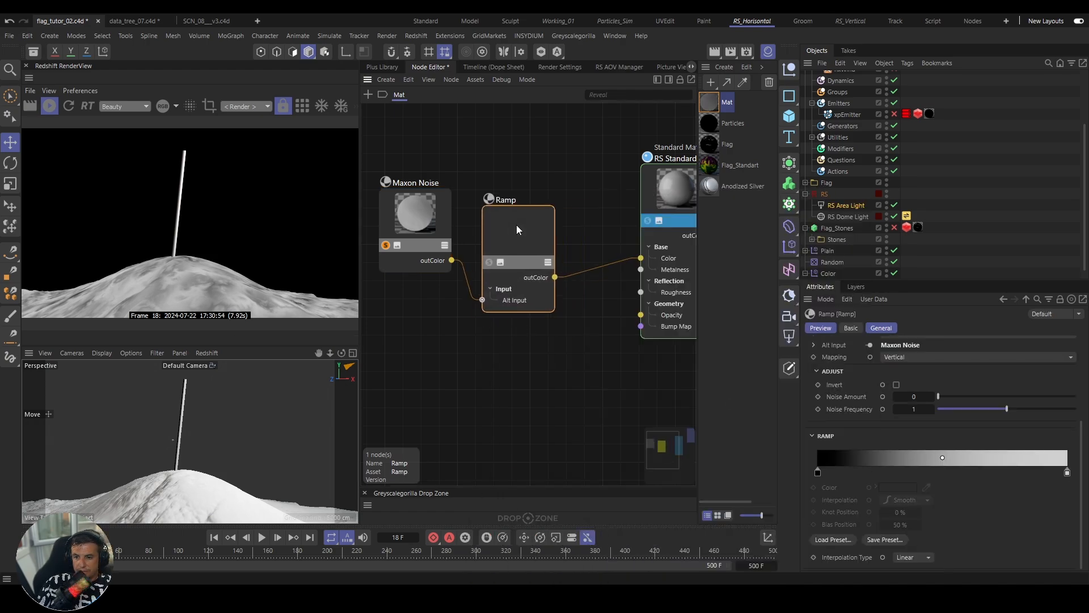
Step: Solo the Ramp node, recolour its 100% knot dark blue with hue 214° and value 17%, and end the solo
{"action": "left_click", "coordinate": [486, 250]}
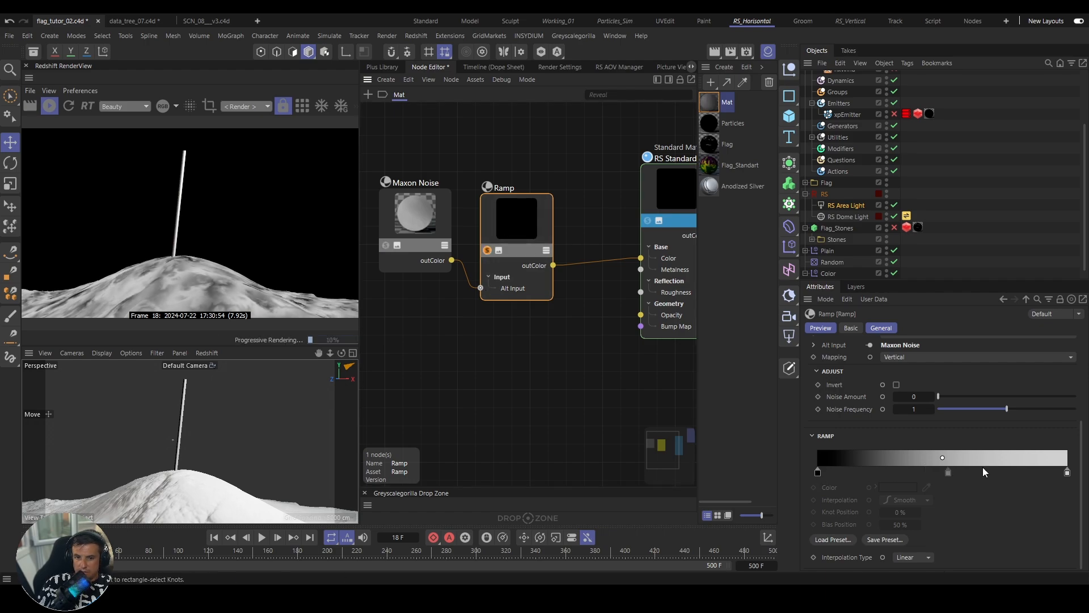
{"action": "double_click", "coordinate": [1067, 472]}
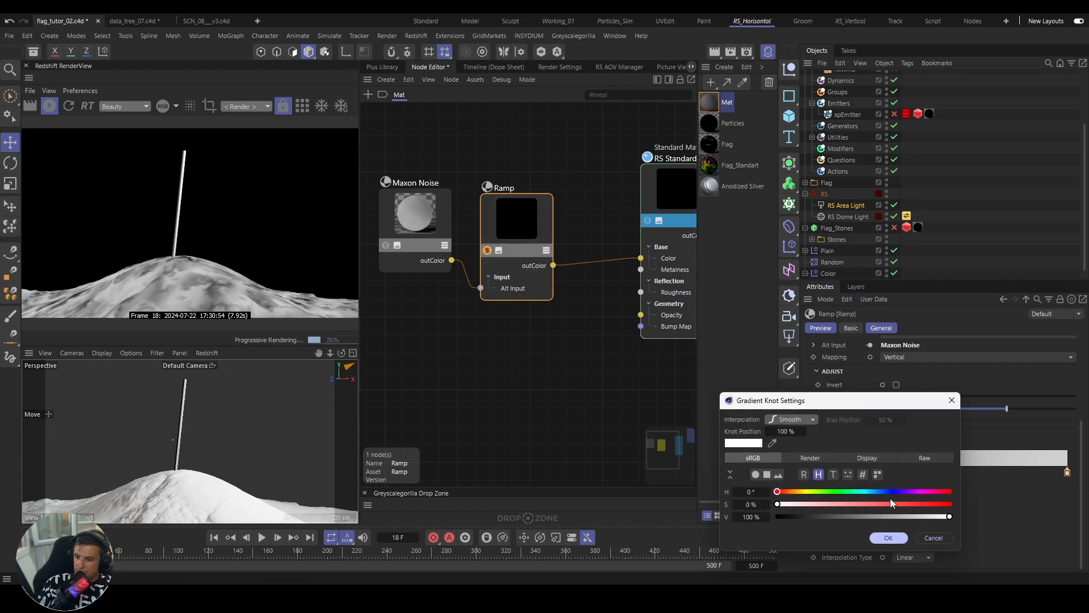
{"action": "left_click_drag", "start_coordinate": [888, 492], "coordinate": [808, 519]}
{"action": "left_click", "coordinate": [872, 539]}
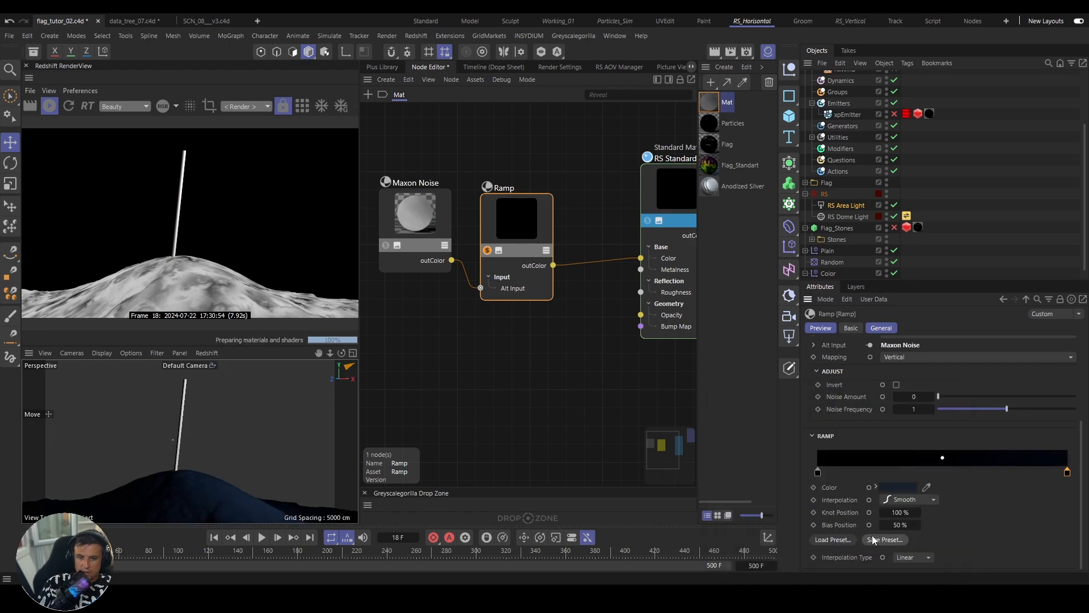
{"action": "left_click", "coordinate": [488, 251]}
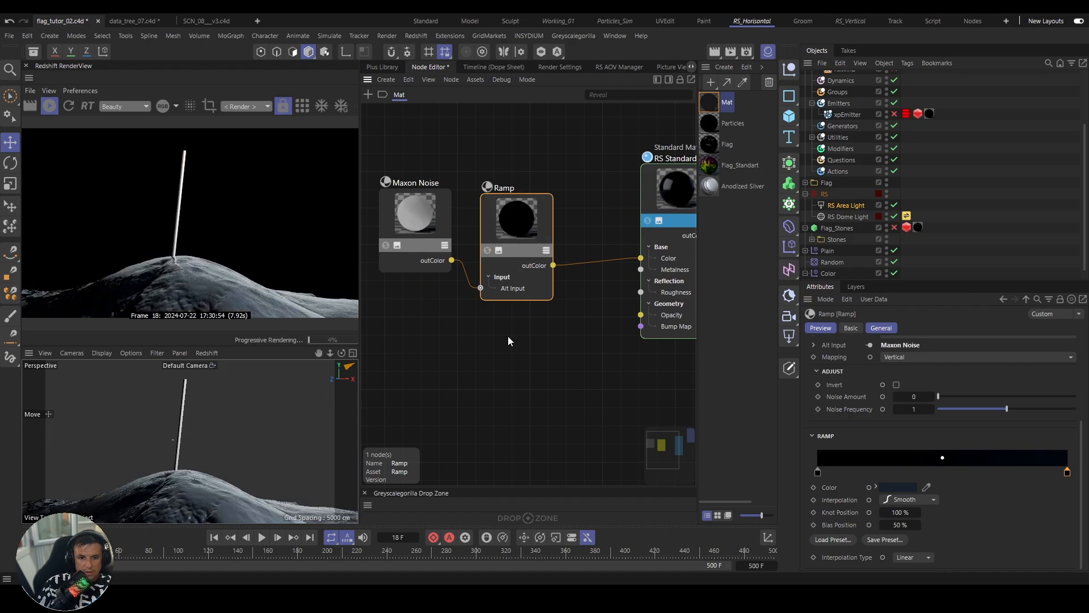
Step: Recolour the Ramp's 100% knot a brighter blue with hue 214°, saturation 60% and value 43%
{"action": "left_click", "coordinate": [818, 473]}
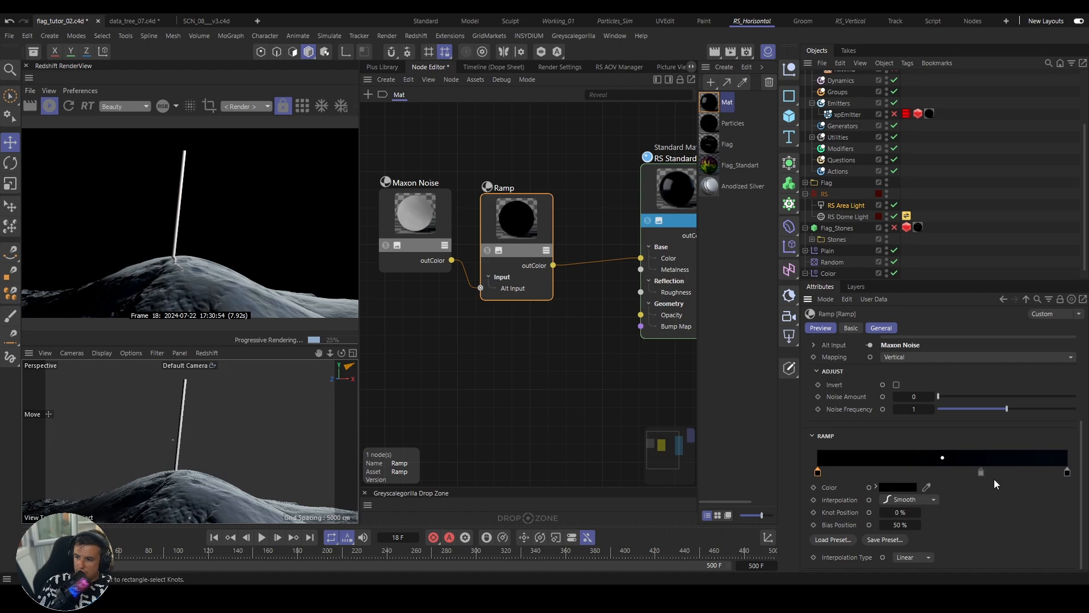
{"action": "double_click", "coordinate": [1067, 472]}
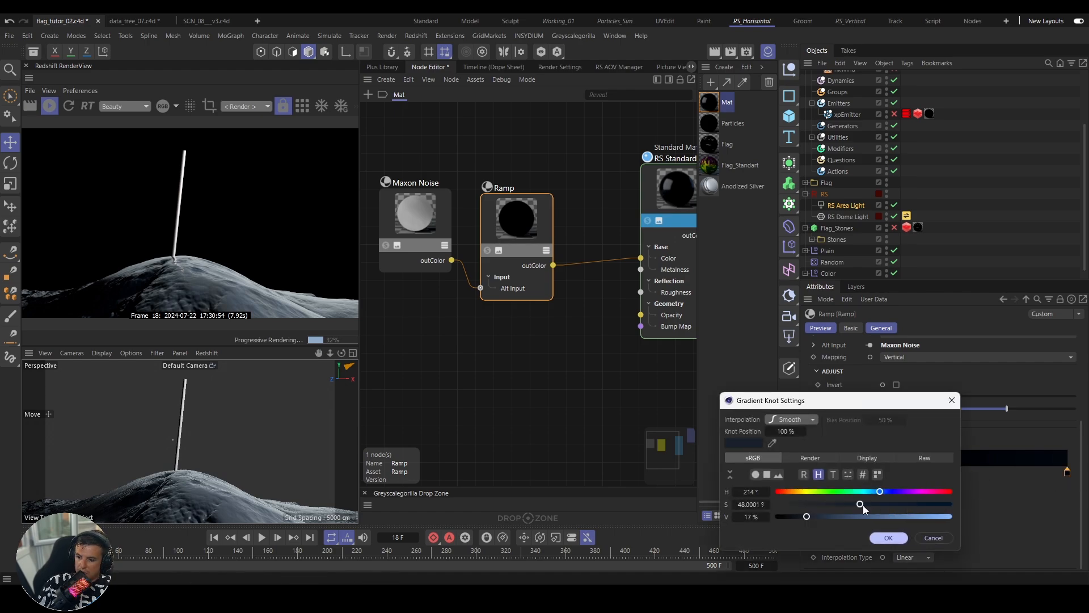
{"action": "mouse_move", "coordinate": [863, 505]}
{"action": "left_mouse_down"}
{"action": "mouse_move", "coordinate": [876, 503]}
{"action": "mouse_move", "coordinate": [852, 522]}
{"action": "left_mouse_up"}
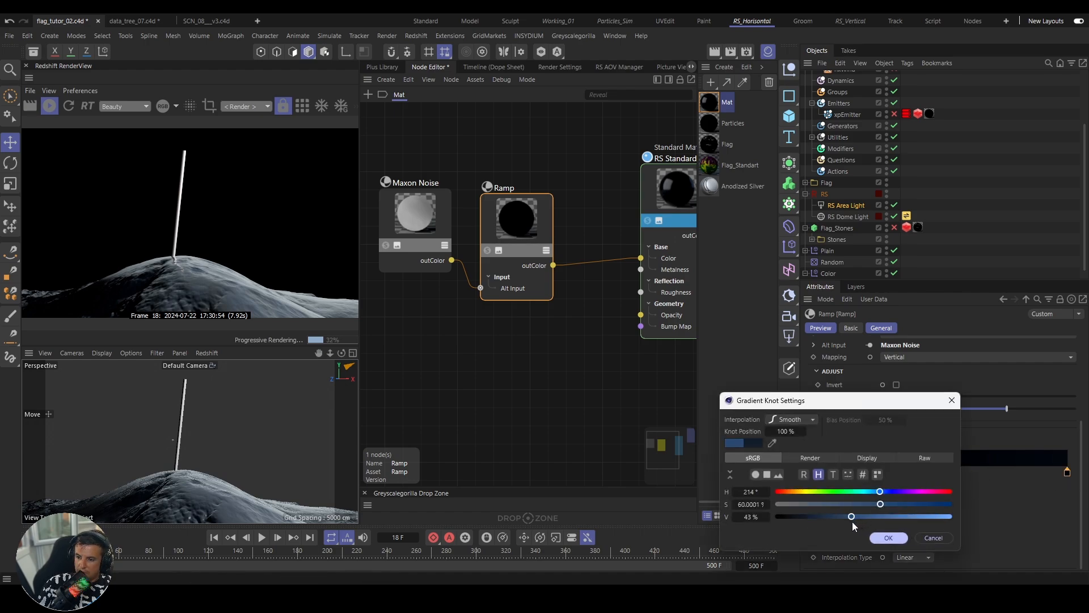
{"action": "left_click", "coordinate": [888, 537]}
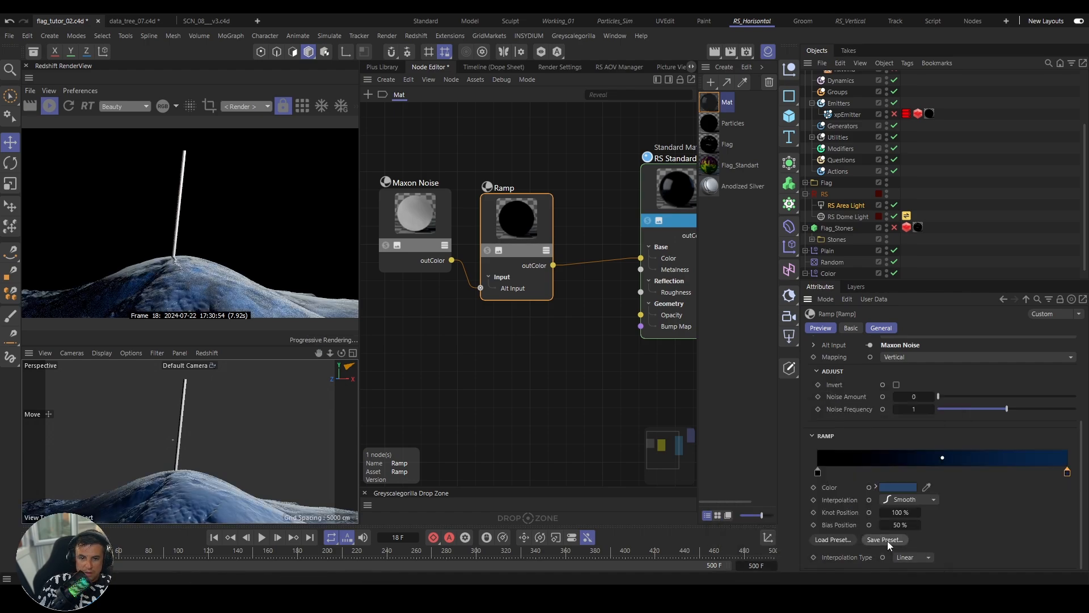
Step: Mute the Ramp's 100% knot to a greyish dark blue with RGB 52, 67, 86, and move the Ramp node slightly up
{"action": "left_click", "coordinate": [901, 488]}
{"action": "left_click_drag", "start_coordinate": [830, 546], "coordinate": [817, 550]}
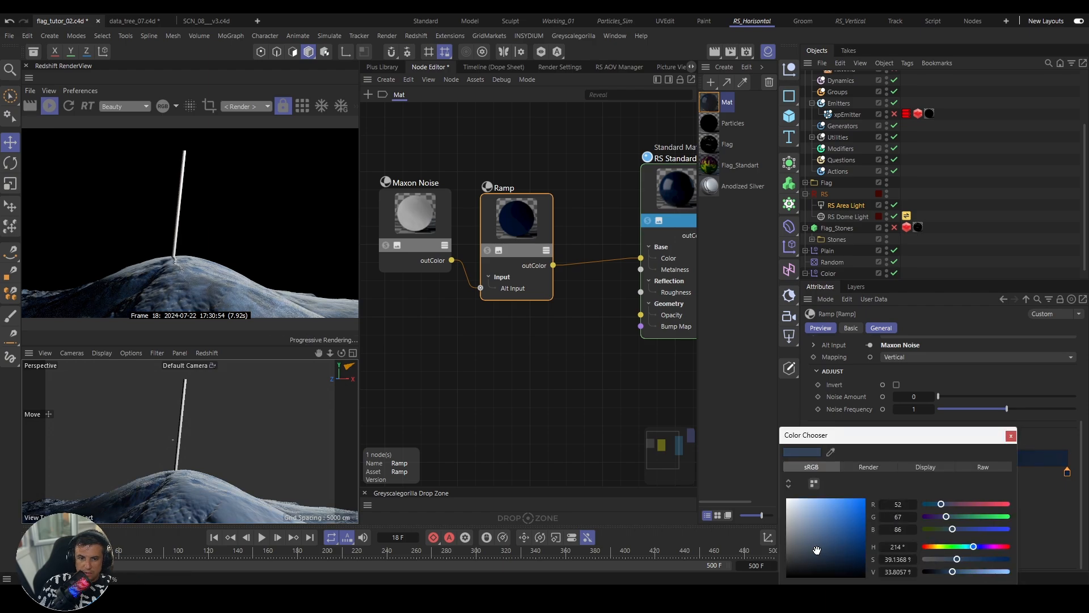
{"action": "left_click", "coordinate": [1011, 435]}
{"action": "left_click_drag", "start_coordinate": [509, 237], "coordinate": [505, 210]}
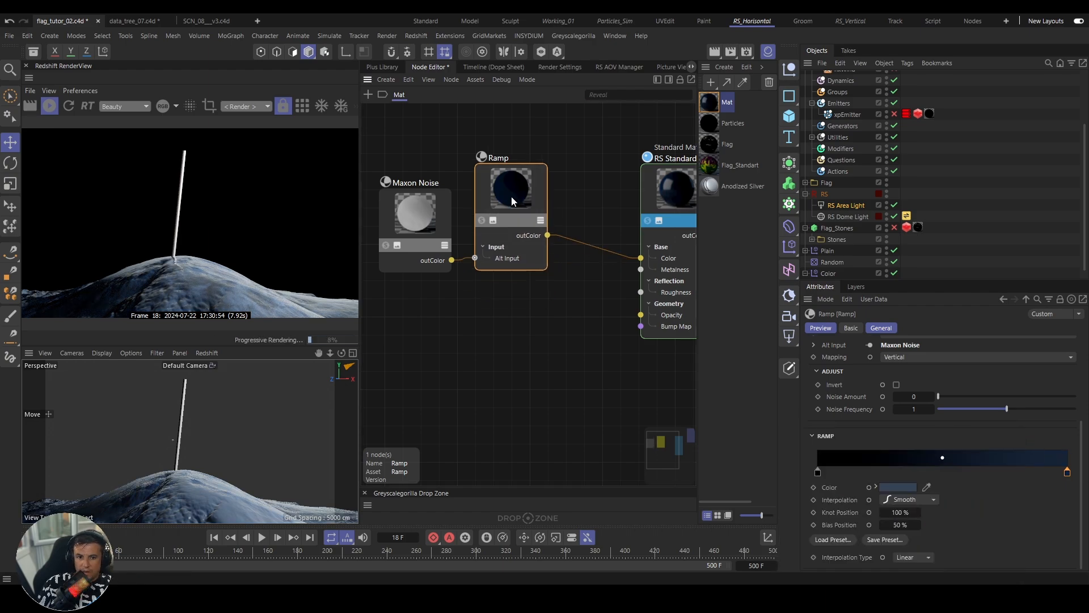
Step: Move the RS Standard node closer to the Ramp and set its reflection roughness to 0.8 and IOR to about 1.149
{"action": "left_click_drag", "start_coordinate": [666, 193], "coordinate": [614, 191]}
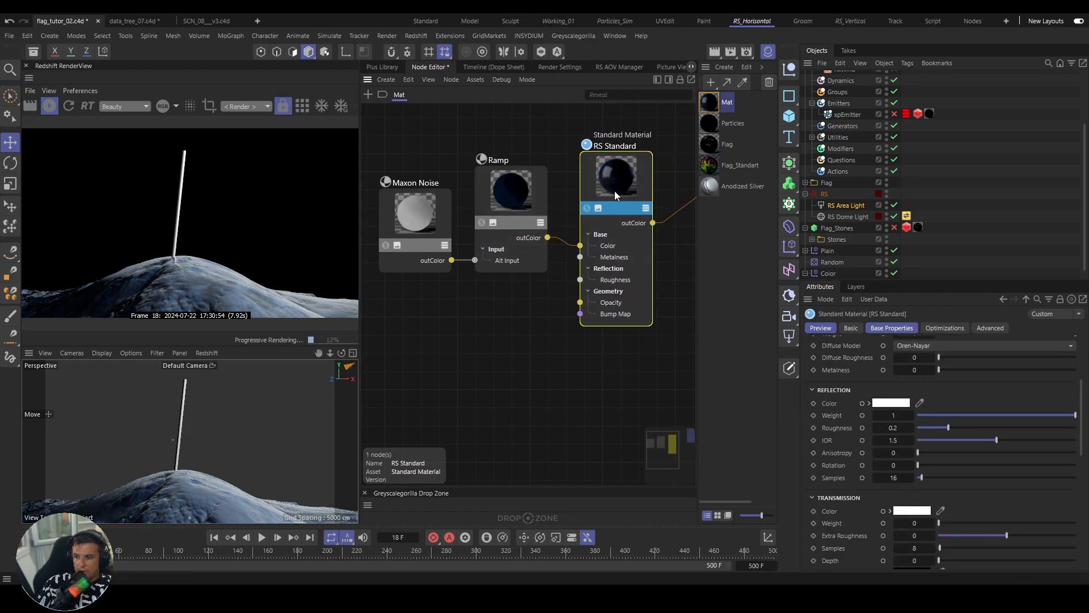
{"action": "left_click", "coordinate": [894, 428]}
{"action": "type", "text": "0.8"}
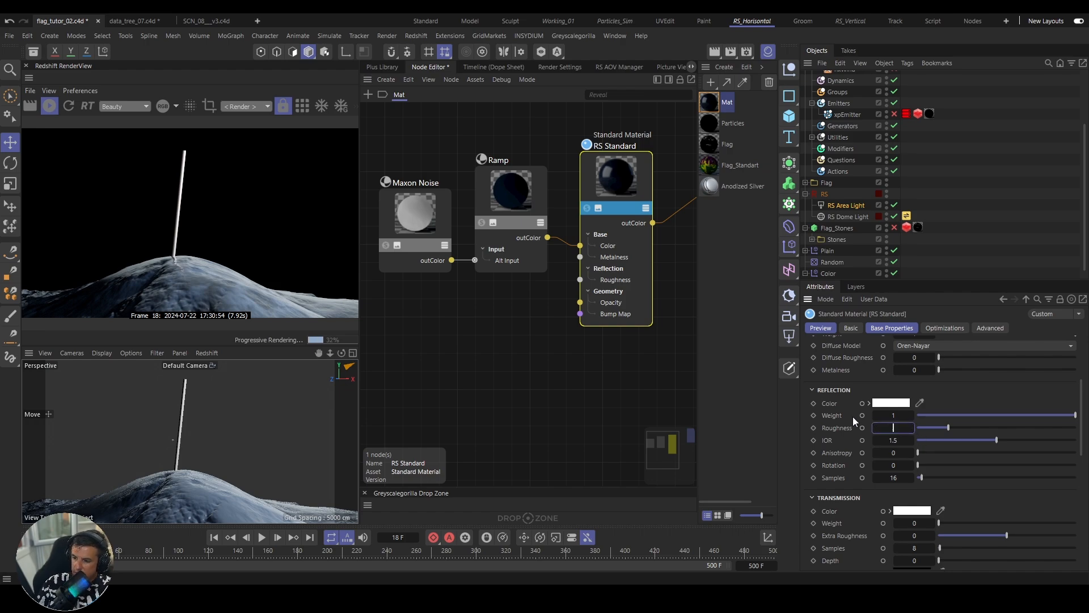
{"action": "key", "text": "Return"}
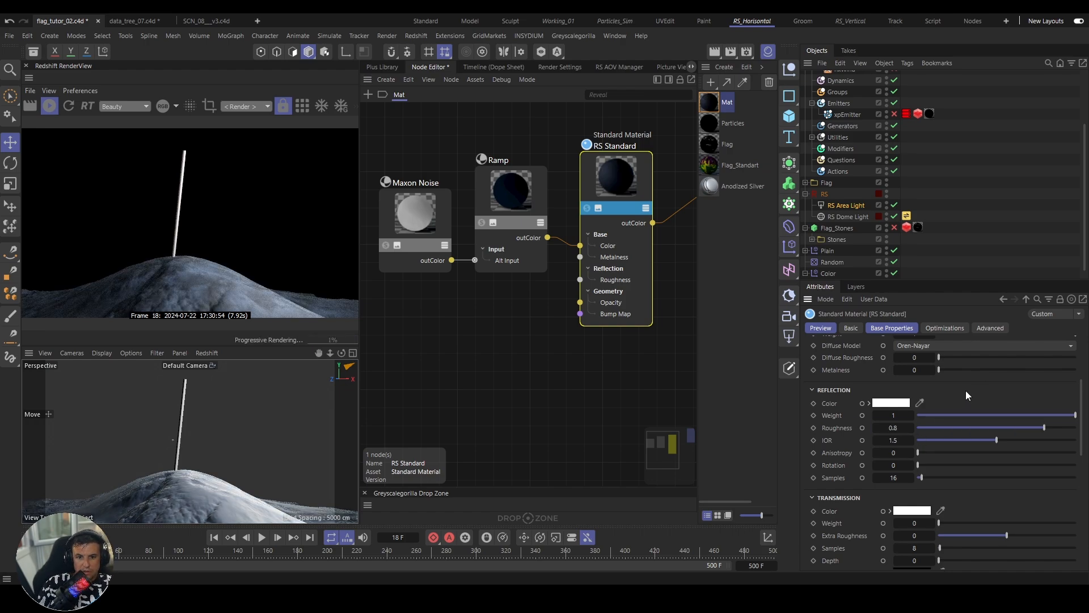
{"action": "left_click_drag", "start_coordinate": [938, 440], "coordinate": [978, 441]}
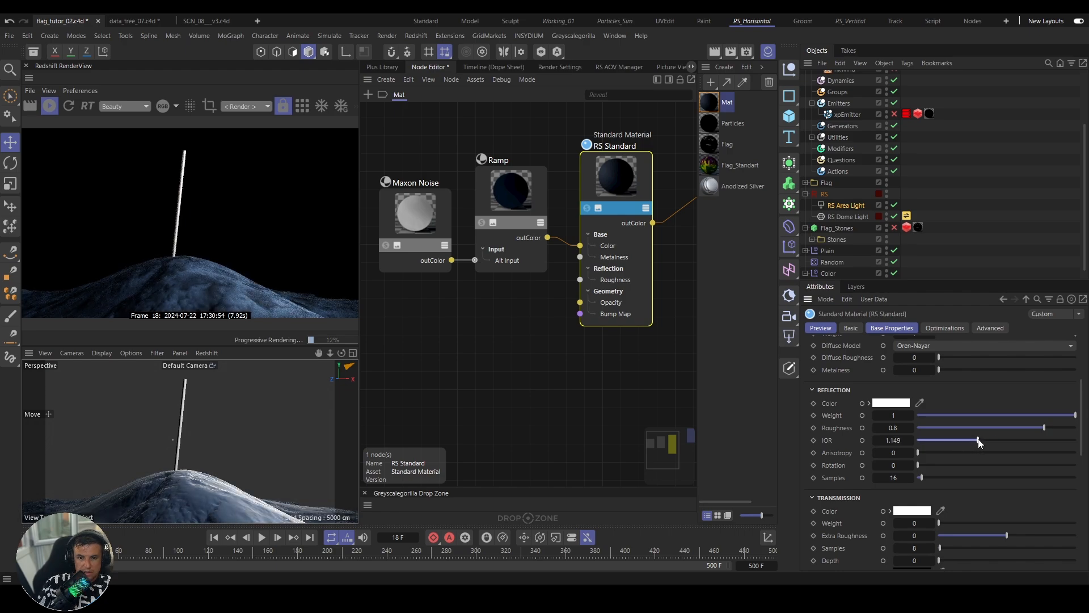
Step: Rearrange the Maxon Noise and Ramp nodes, and place a duplicate of the Maxon Noise below the original
{"action": "middle_click_drag", "start_coordinate": [489, 244], "coordinate": [537, 241]}
{"action": "left_click_drag", "start_coordinate": [463, 216], "coordinate": [411, 182]}
{"action": "left_click_drag", "start_coordinate": [552, 192], "coordinate": [500, 175]}
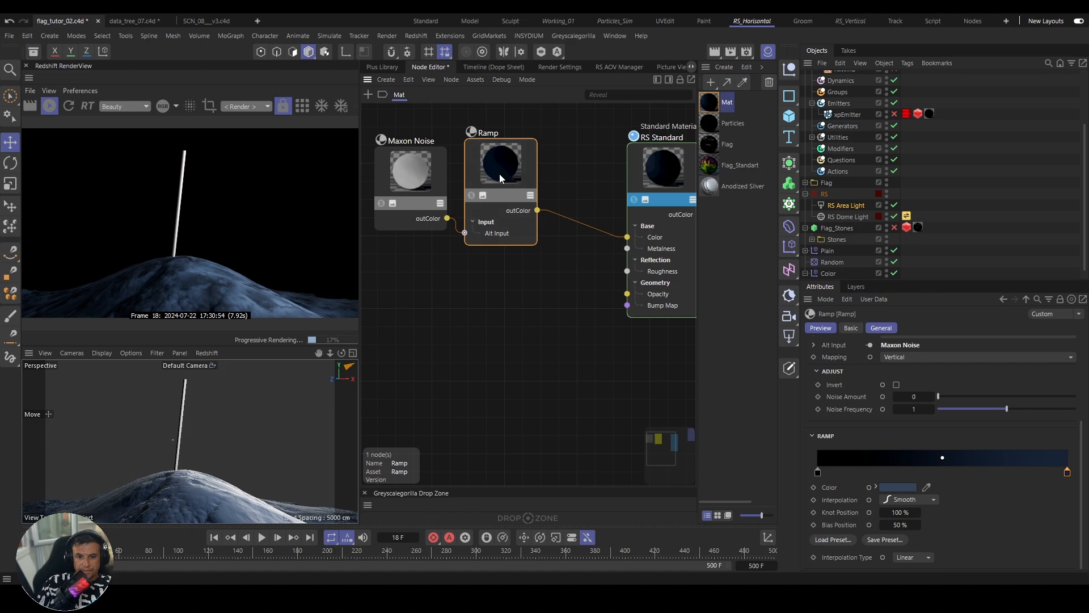
{"action": "left_click", "coordinate": [414, 183], "text": "shift"}
{"action": "mouse_move", "coordinate": [414, 183]}
{"action": "left_mouse_down", "text": "ctrl"}
{"action": "mouse_move", "coordinate": [416, 234]}
{"action": "mouse_move", "coordinate": [430, 209]}
{"action": "mouse_move", "coordinate": [409, 165]}
{"action": "left_mouse_up", "text": "ctrl"}
{"action": "left_click_drag", "start_coordinate": [452, 325], "coordinate": [366, 121]}
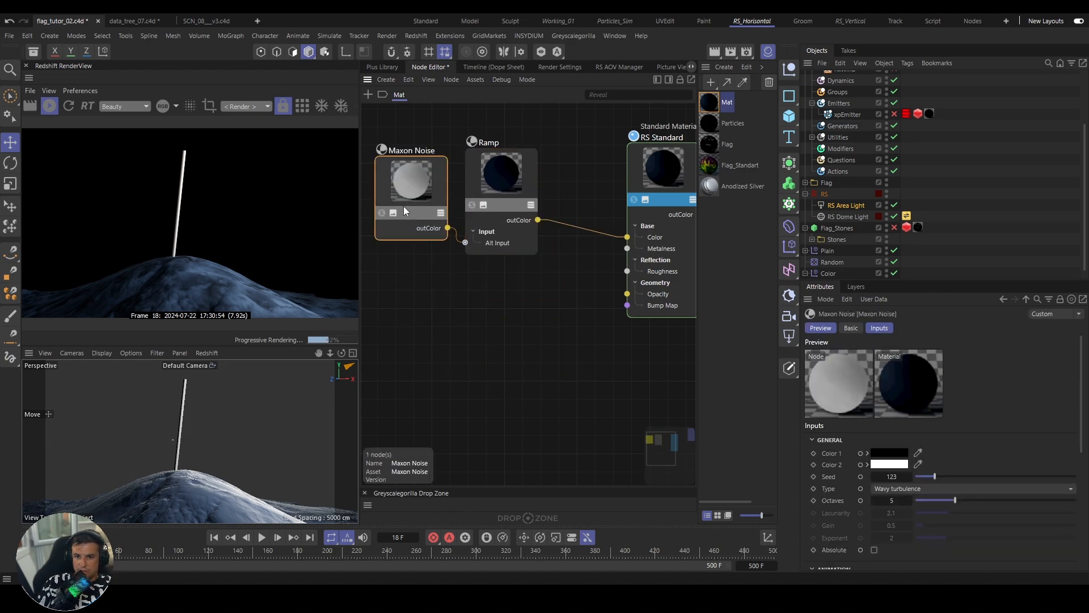
{"action": "left_click_drag", "start_coordinate": [407, 174], "coordinate": [407, 294], "text": "ctrl"}
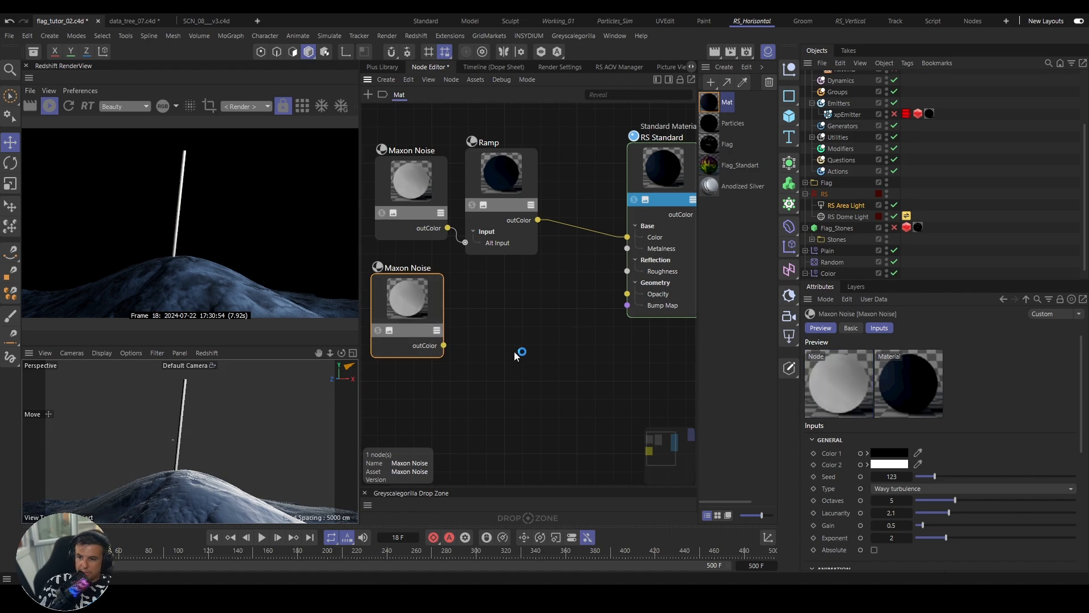
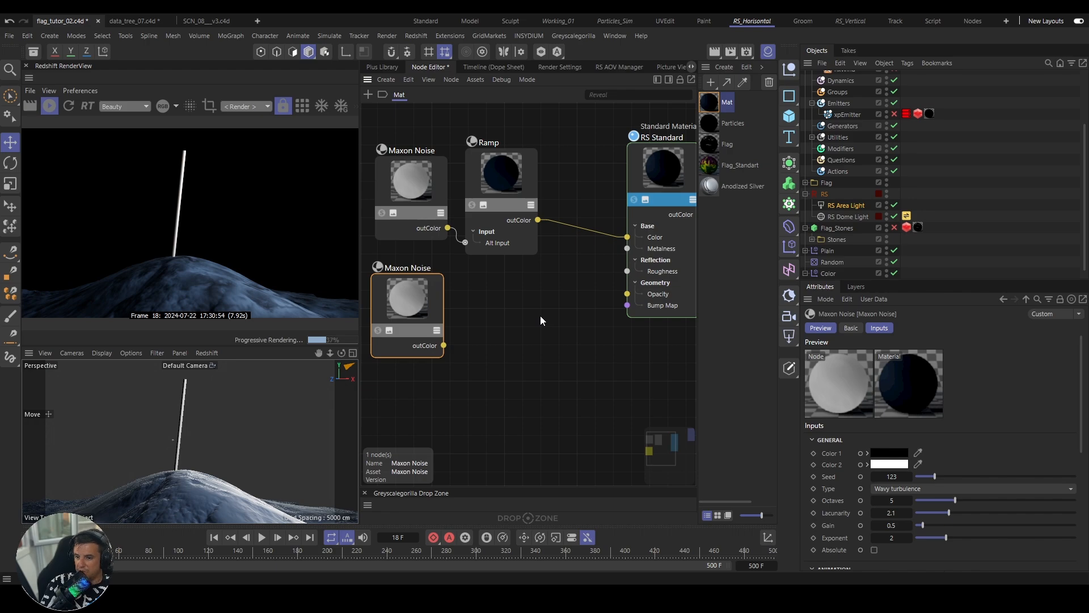
Step: Add a Bump Map node fed by the duplicated Maxon Noise and connect it to the RS Standard Bump Map input
{"action": "key", "text": "Tab"}
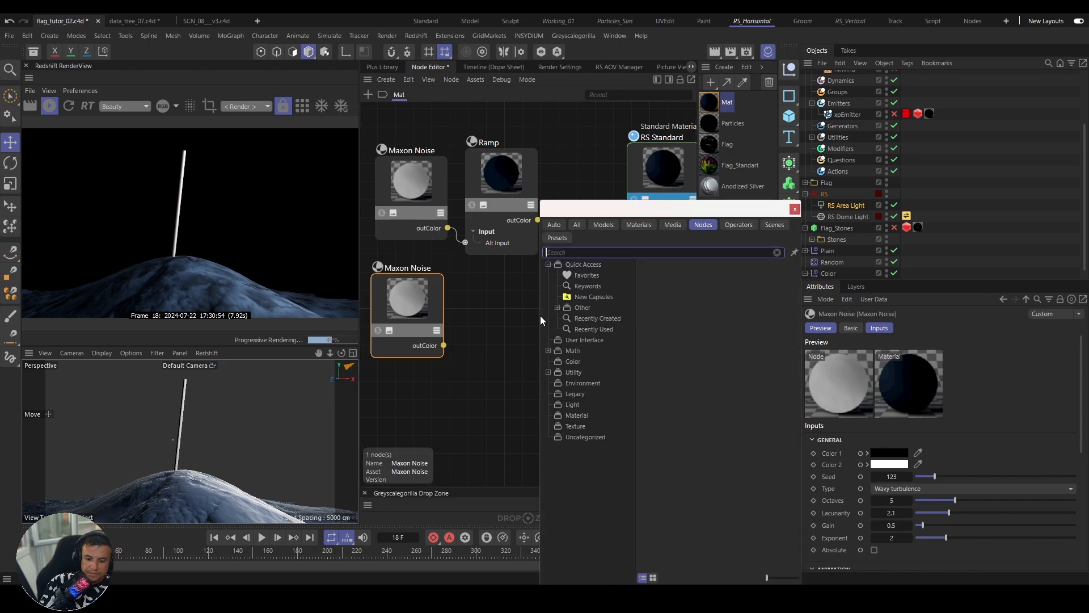
{"action": "type", "text": "bump"}
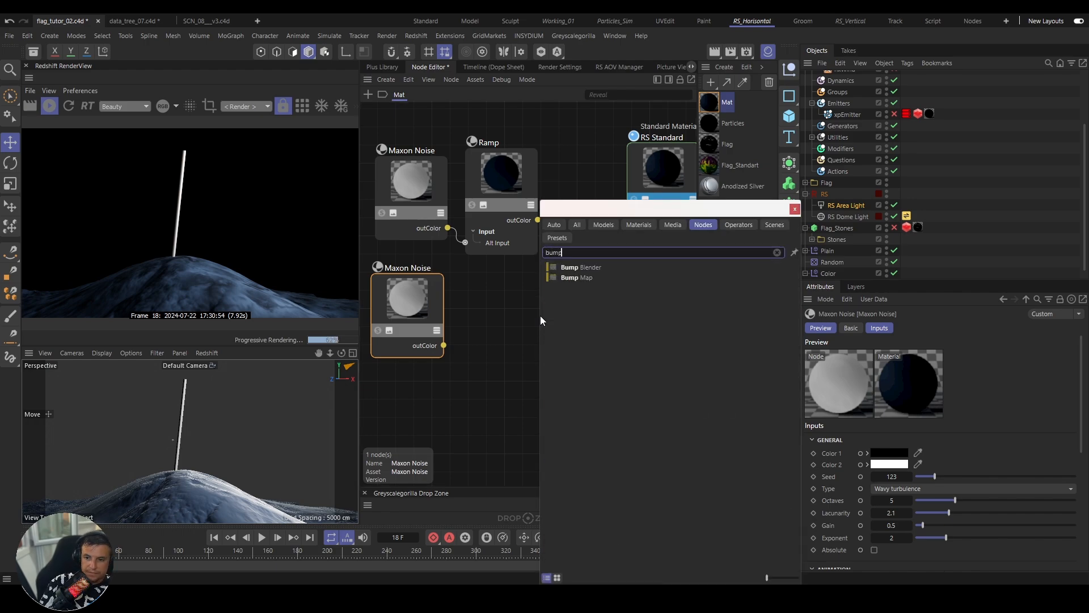
{"action": "left_click_drag", "start_coordinate": [578, 278], "coordinate": [474, 381]}
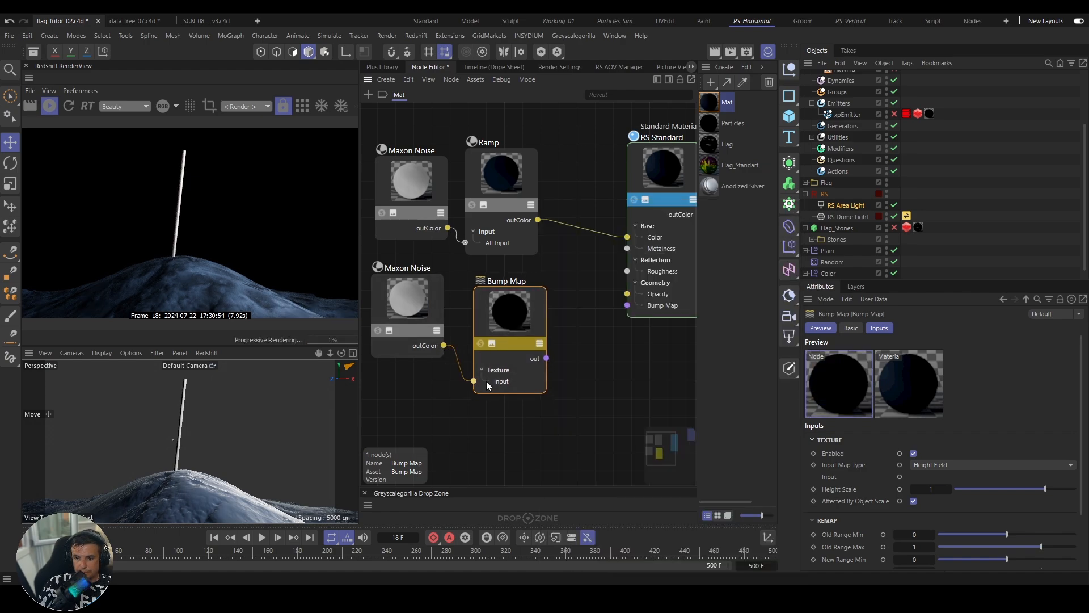
{"action": "left_click_drag", "start_coordinate": [547, 358], "coordinate": [627, 305]}
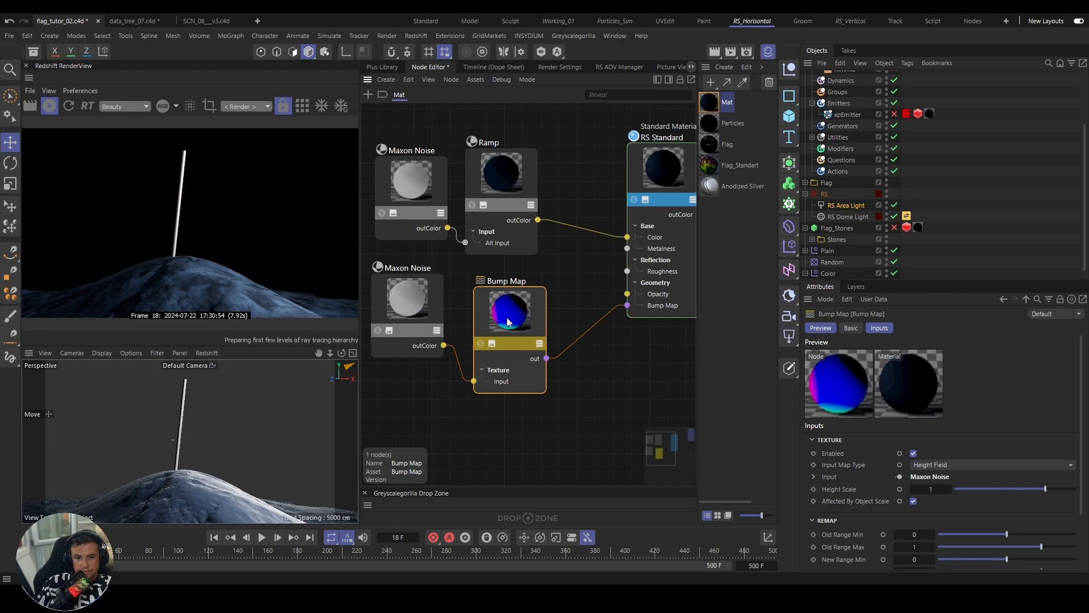
Step: Solo the Maxon Noise feeding the Bump Map and set its overall scale to 100
{"action": "left_click", "coordinate": [377, 331]}
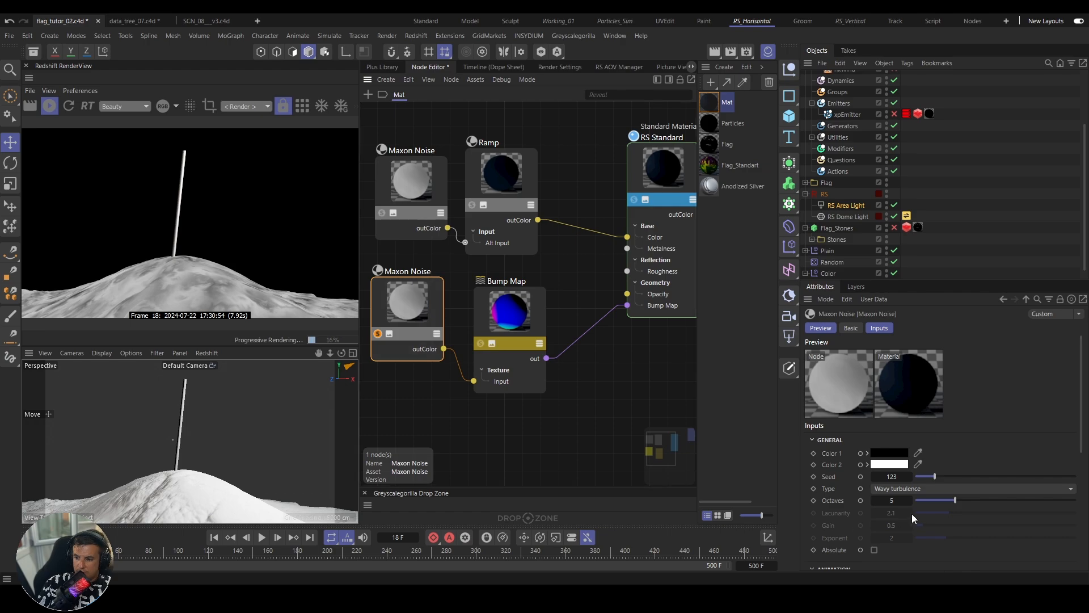
{"action": "scroll", "coordinate": [913, 513], "scroll_direction": "down", "scroll_amount": 5}
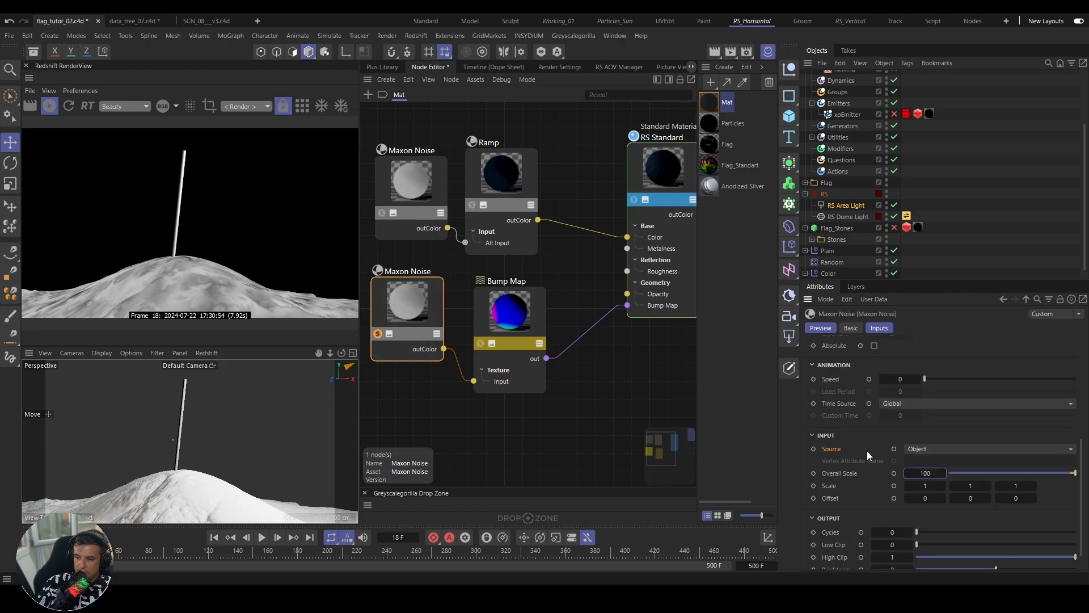
{"action": "key", "text": "Return"}
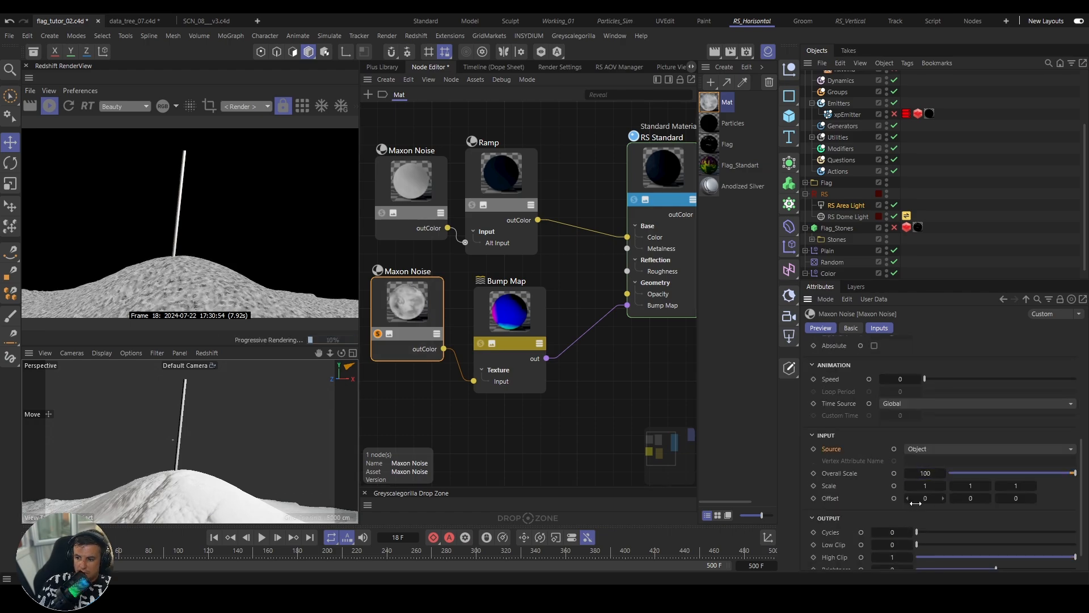
Step: Duplicate the Bump Map's Maxon Noise below it and solo the copy
{"action": "middle_click_drag", "start_coordinate": [515, 358], "coordinate": [627, 330]}
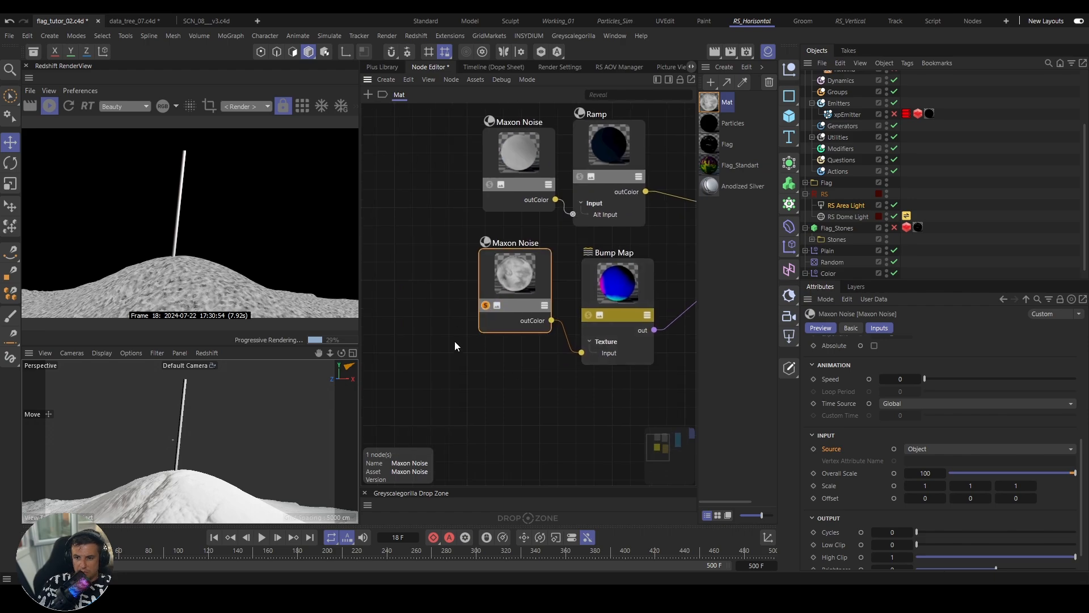
{"action": "left_click_drag", "start_coordinate": [527, 289], "coordinate": [453, 356]}
{"action": "left_click", "coordinate": [424, 373]}
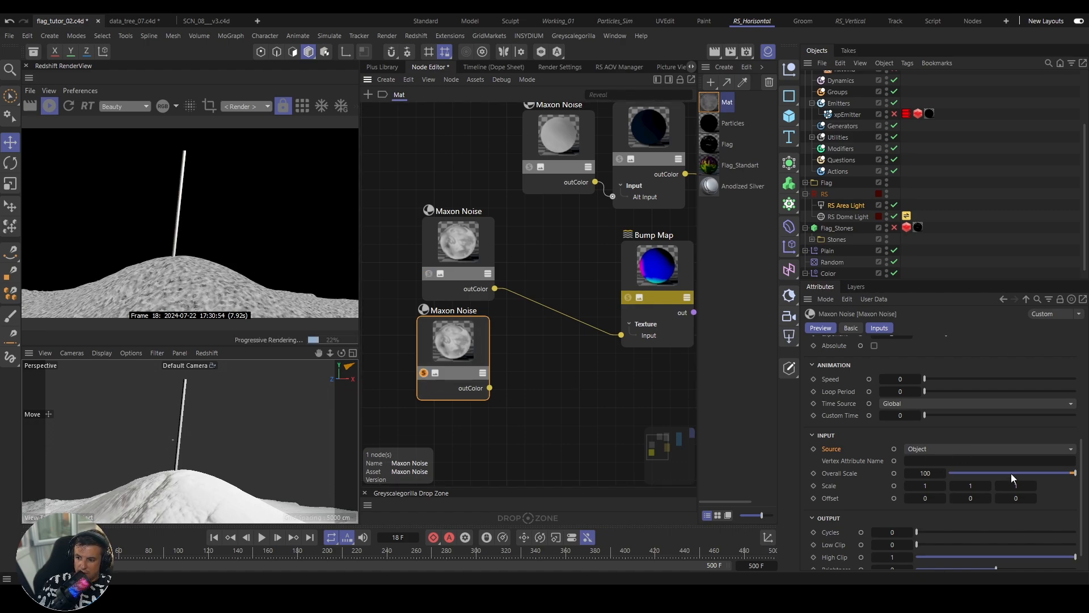
Step: Set the soloed Maxon Noise to type Stupi with an overall scale of 400 and a brightness of -0.24
{"action": "scroll", "coordinate": [874, 435], "scroll_direction": "up", "scroll_amount": 4}
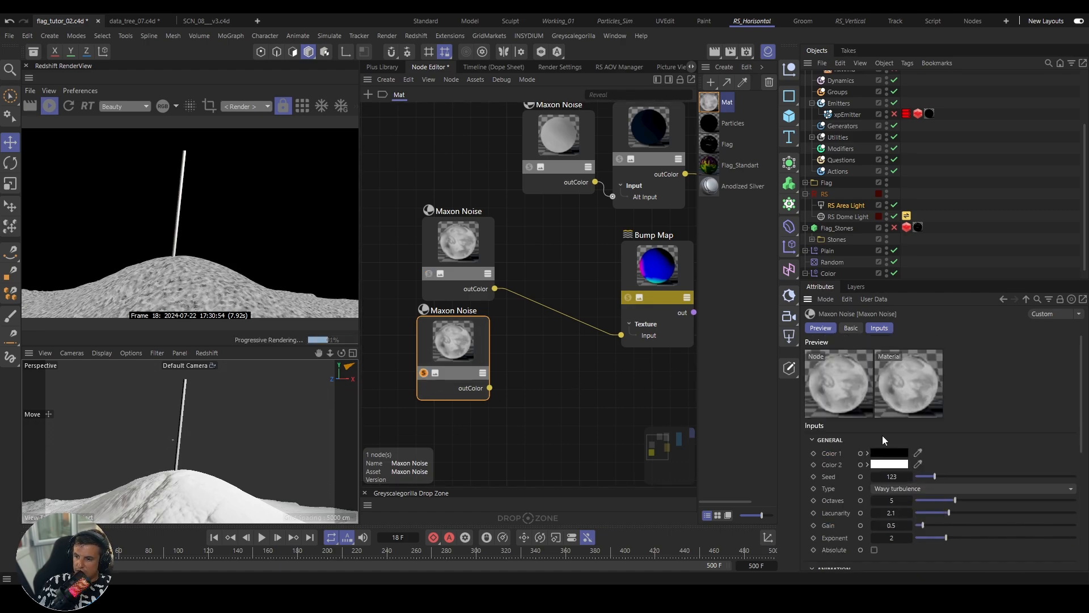
{"action": "left_click", "coordinate": [894, 488]}
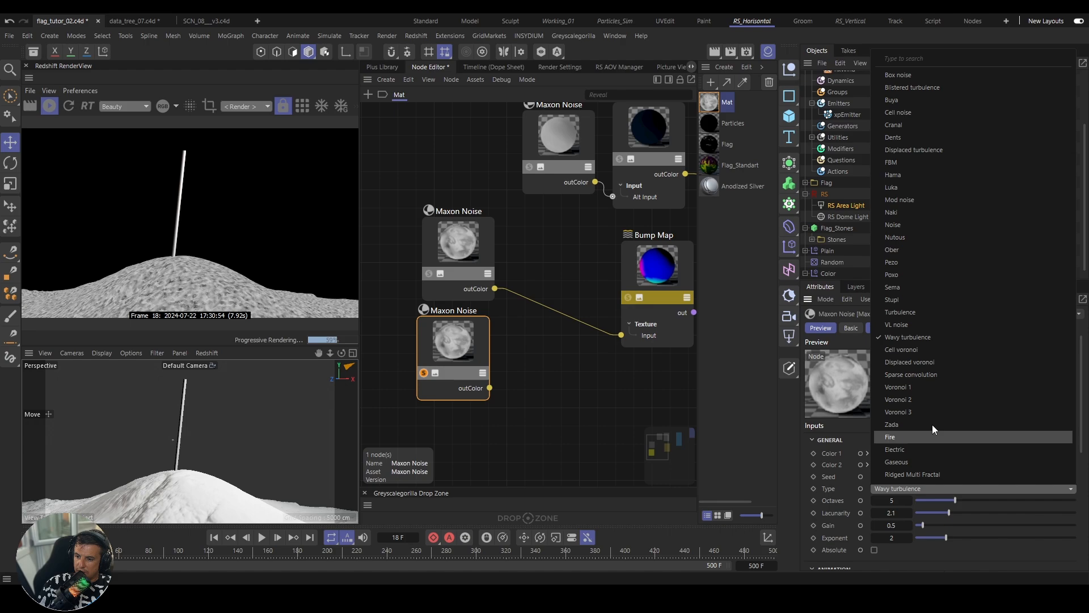
{"action": "left_click", "coordinate": [901, 304]}
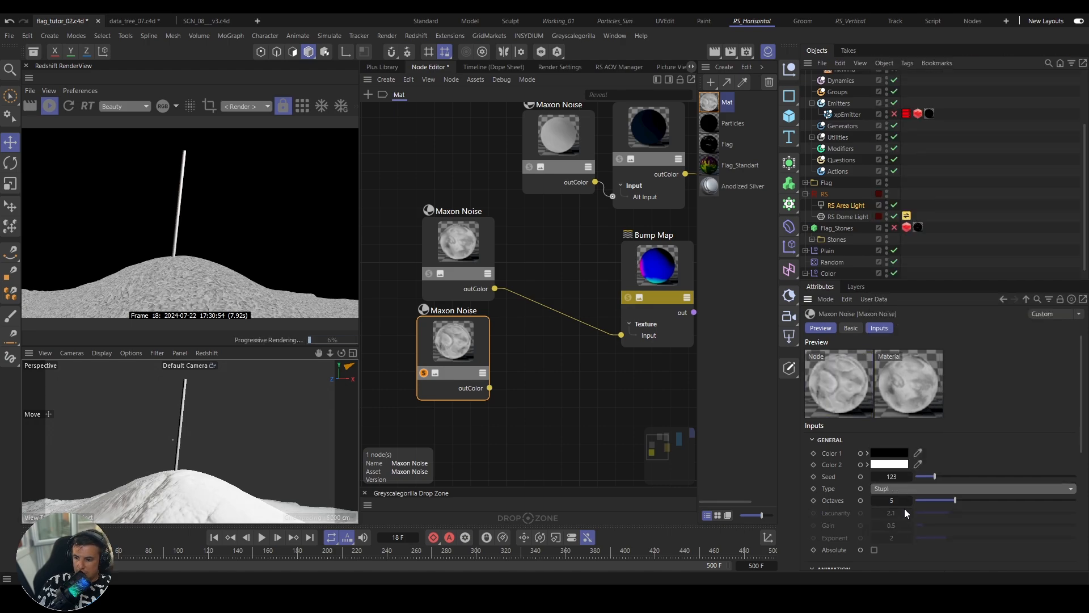
{"action": "scroll", "coordinate": [907, 505], "scroll_direction": "down", "scroll_amount": 4}
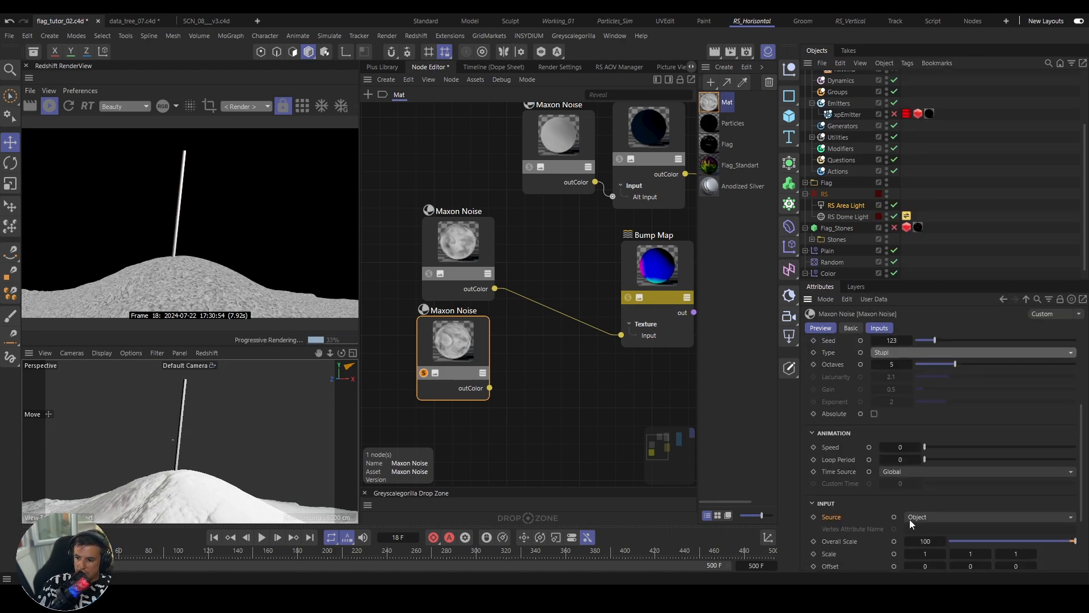
{"action": "left_click_drag", "start_coordinate": [925, 541], "coordinate": [924, 542]}
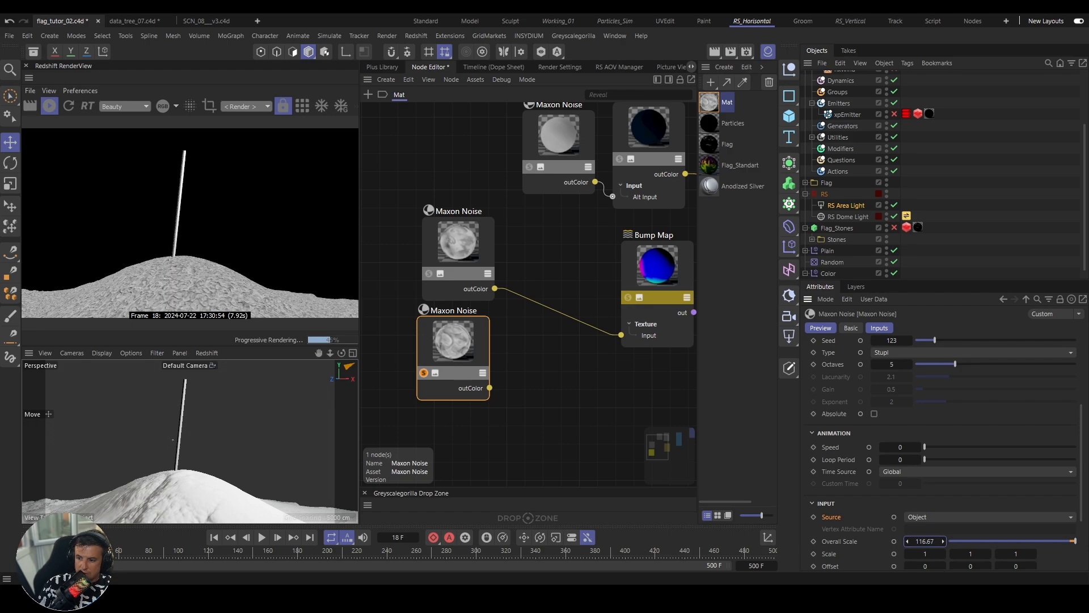
{"action": "double_click", "coordinate": [925, 543]}
{"action": "type", "text": "400"}
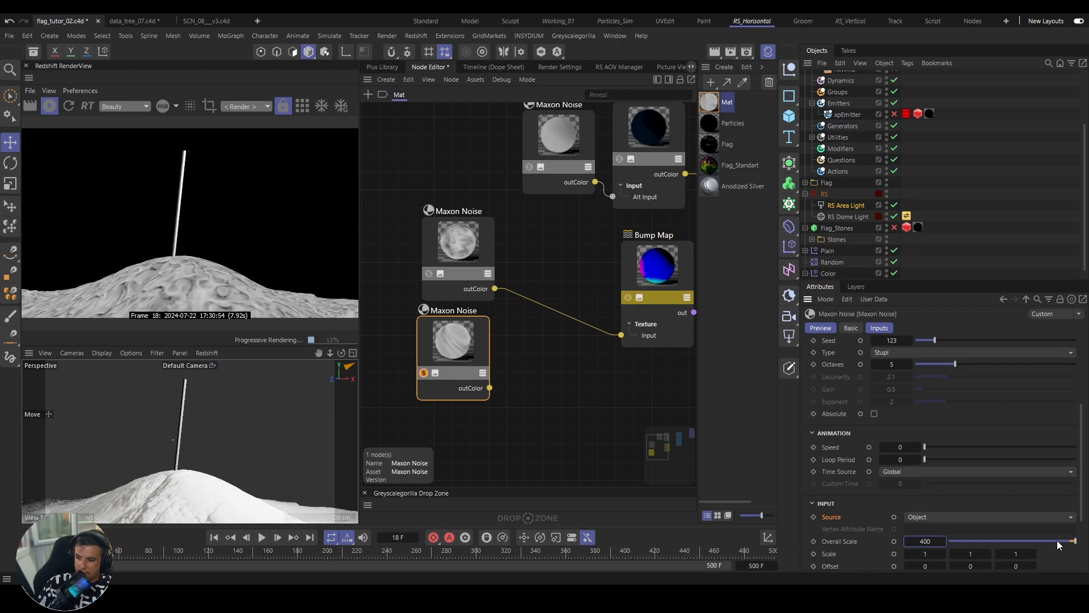
{"action": "left_click_drag", "start_coordinate": [1084, 508], "coordinate": [1084, 550]}
{"action": "left_click_drag", "start_coordinate": [1004, 561], "coordinate": [976, 563]}
Step: Insert a Mul node between the upper bump noise and the Bump Map, connect the Stupi noise to Input 2, and solo it
{"action": "key", "text": "c"}
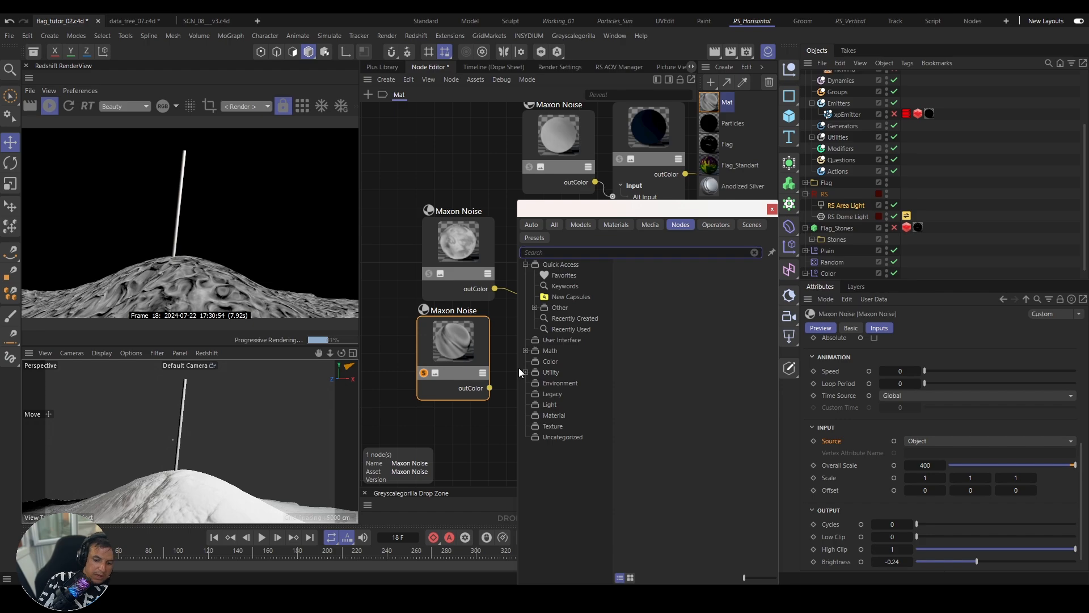
{"action": "type", "text": "mu"}
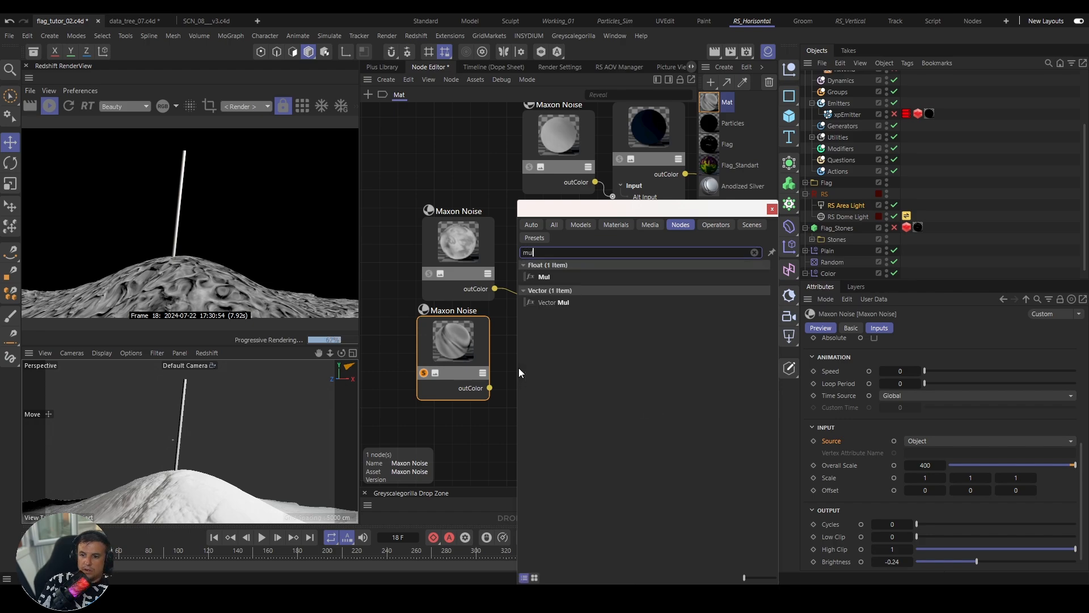
{"action": "left_click_drag", "start_coordinate": [566, 214], "coordinate": [674, 241]}
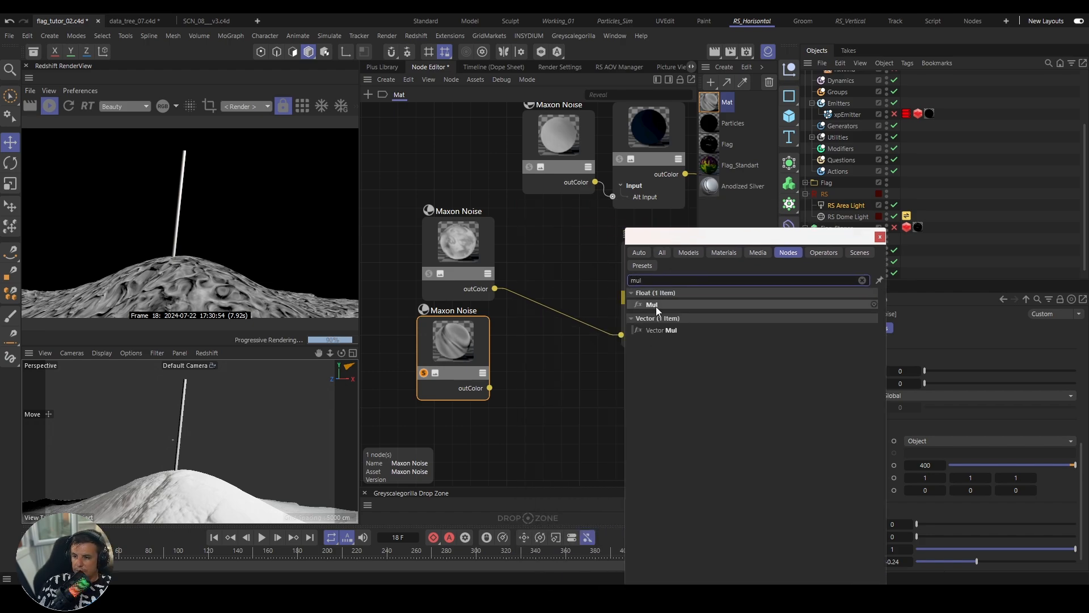
{"action": "left_click_drag", "start_coordinate": [655, 306], "coordinate": [557, 311]}
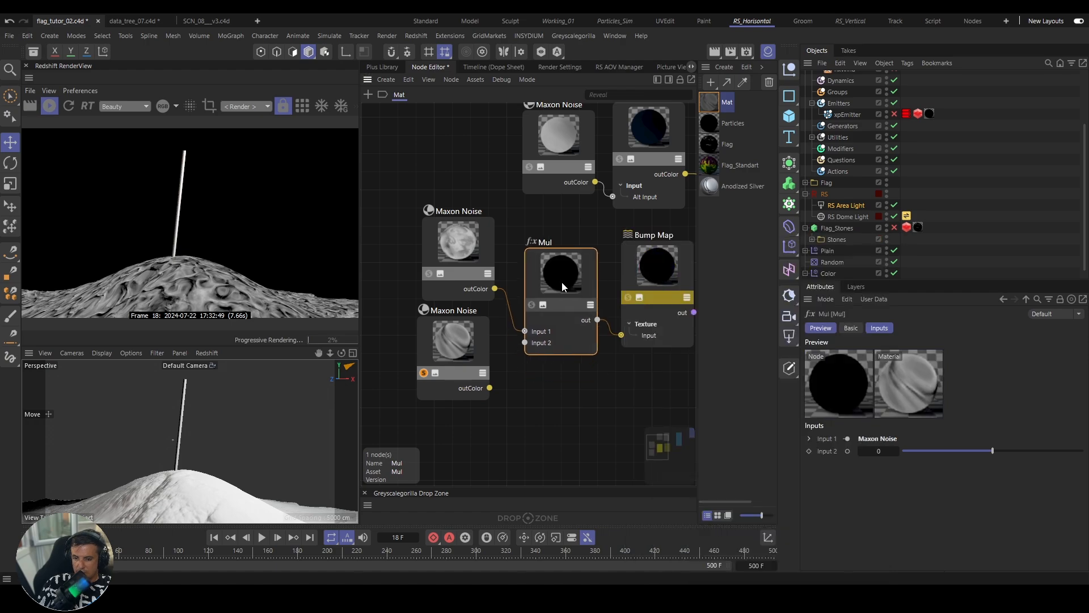
{"action": "left_click_drag", "start_coordinate": [490, 388], "coordinate": [523, 346]}
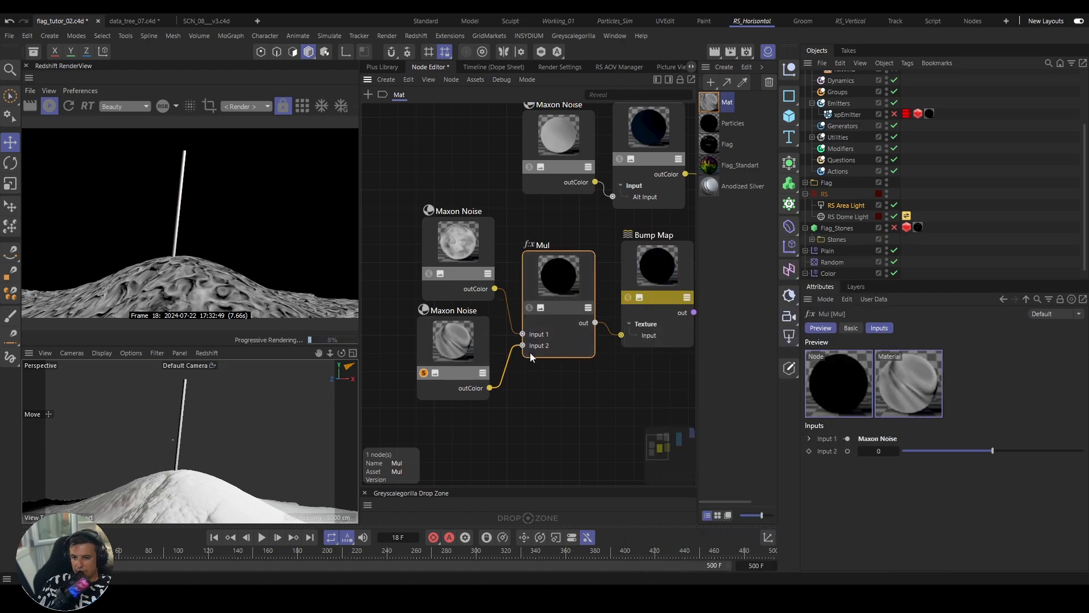
{"action": "left_click", "coordinate": [528, 307]}
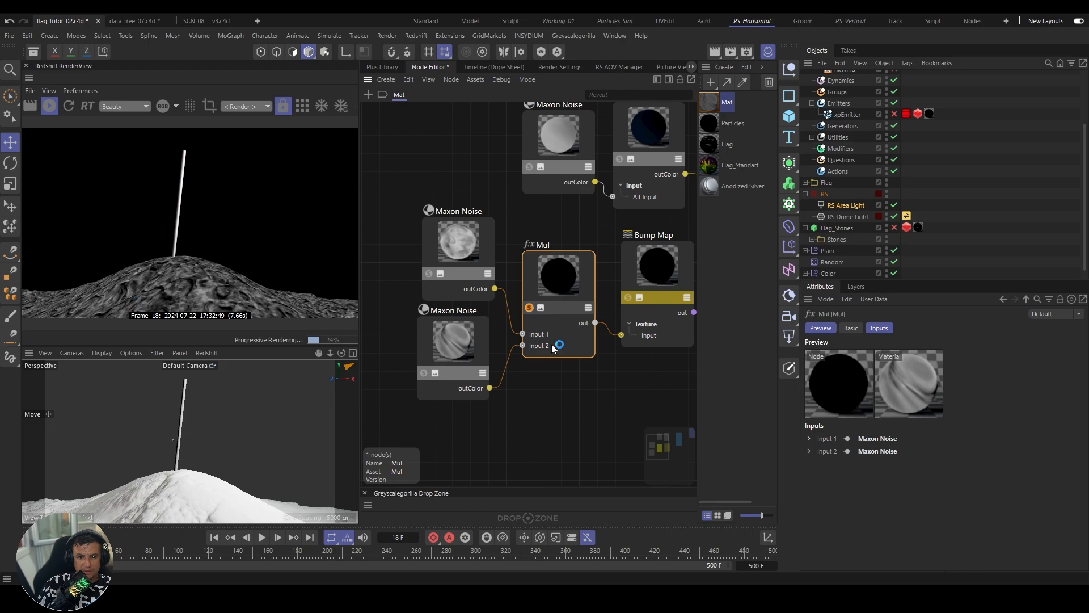
Step: Move the Mul node aside, add a Sub node, feed the upper noise into Input 1 and the lower into Input 2, and solo it
{"action": "left_click_drag", "start_coordinate": [570, 276], "coordinate": [576, 396]}
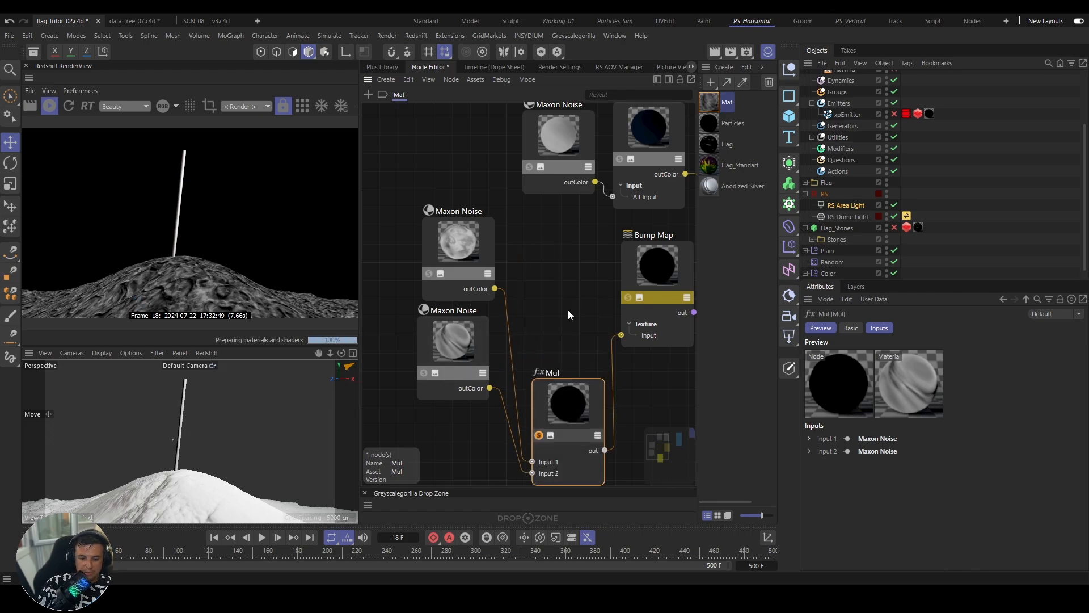
{"action": "type", "text": "sub"}
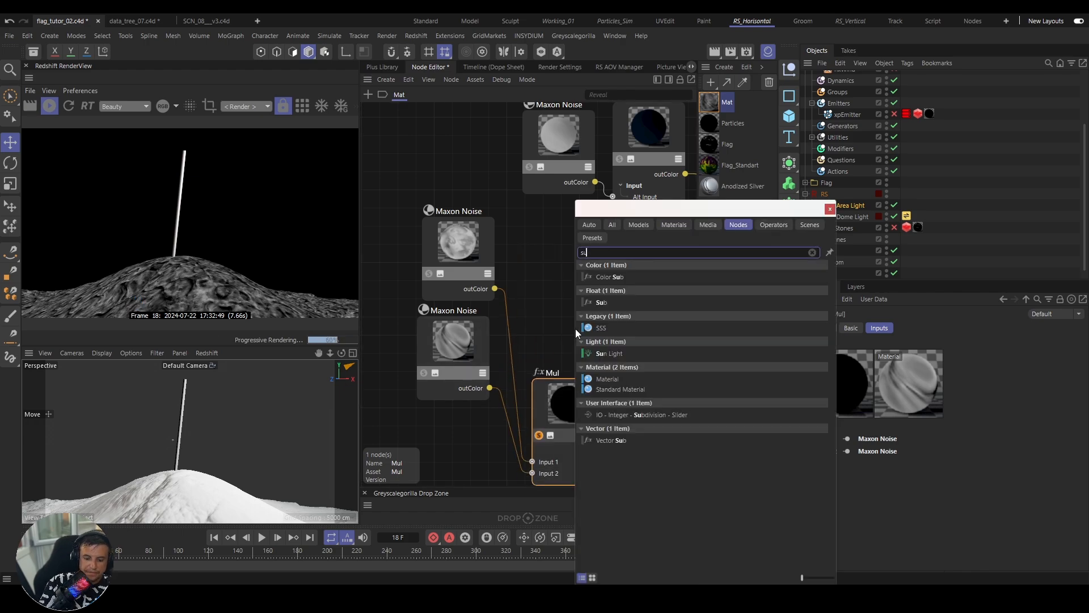
{"action": "double_click", "coordinate": [602, 301]}
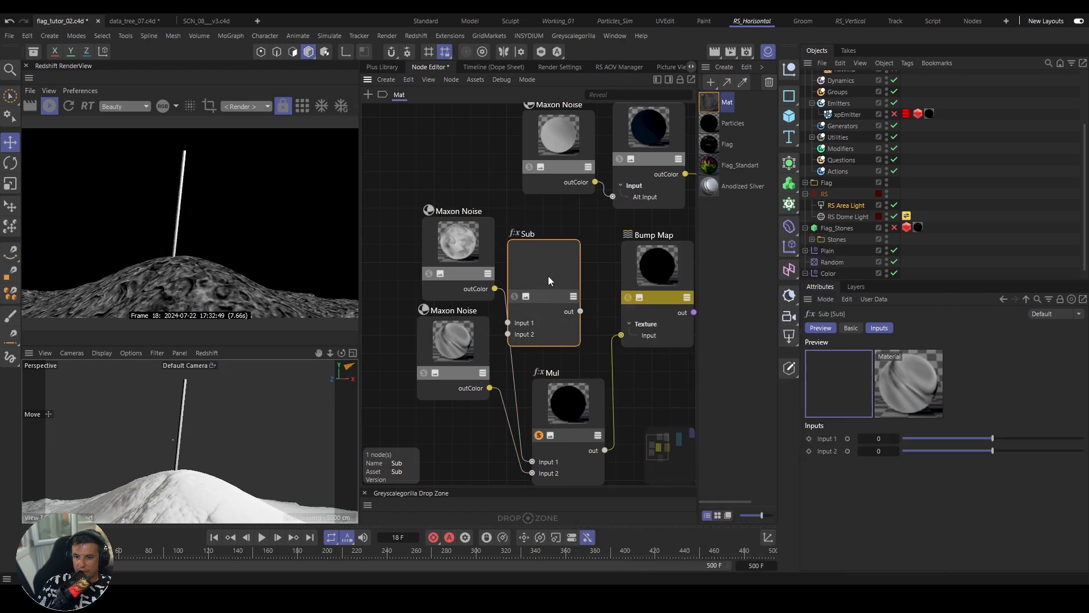
{"action": "left_click_drag", "start_coordinate": [495, 289], "coordinate": [530, 304]}
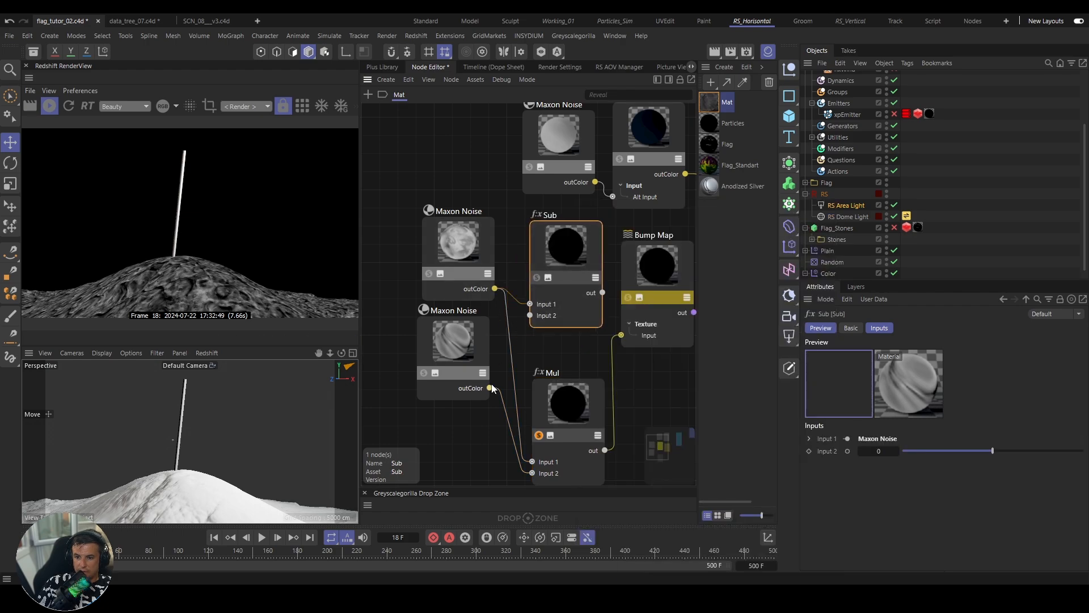
{"action": "left_click_drag", "start_coordinate": [490, 388], "coordinate": [529, 315]}
{"action": "left_click", "coordinate": [537, 277]}
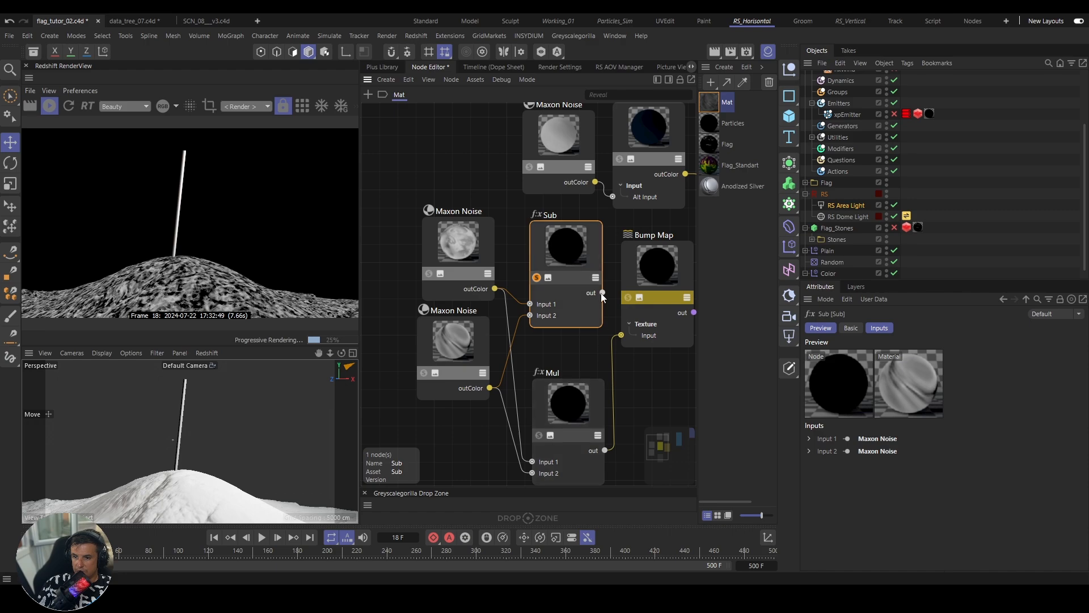
Step: Connect the Sub node to the Bump Map's input, delete the Mul node, and turn off the Sub node's solo
{"action": "left_click_drag", "start_coordinate": [602, 292], "coordinate": [622, 337]}
{"action": "left_click", "coordinate": [571, 402]}
{"action": "key", "text": "Delete"}
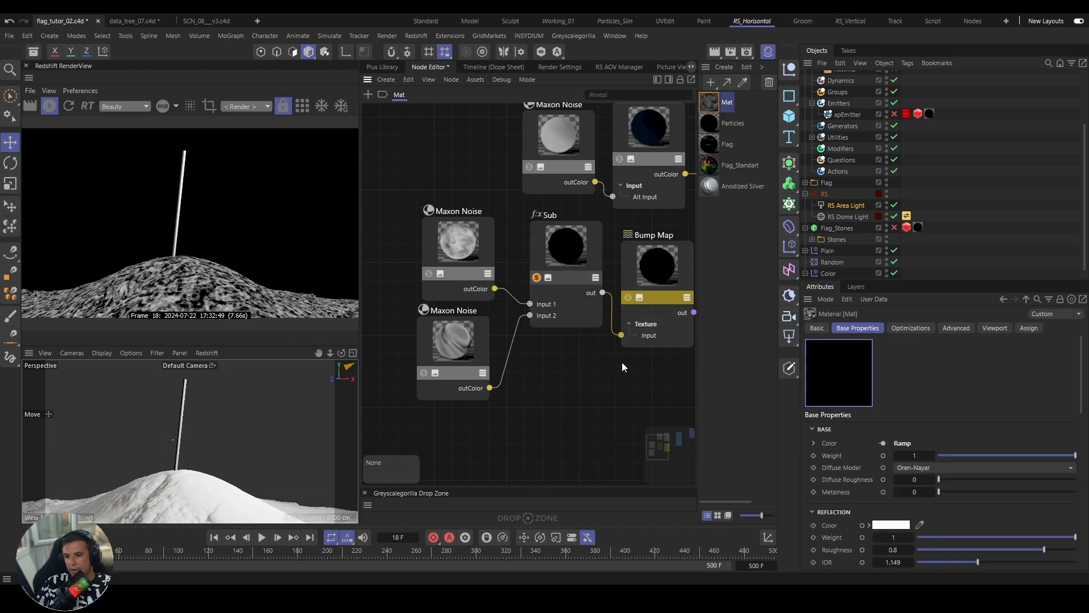
{"action": "left_click", "coordinate": [537, 278]}
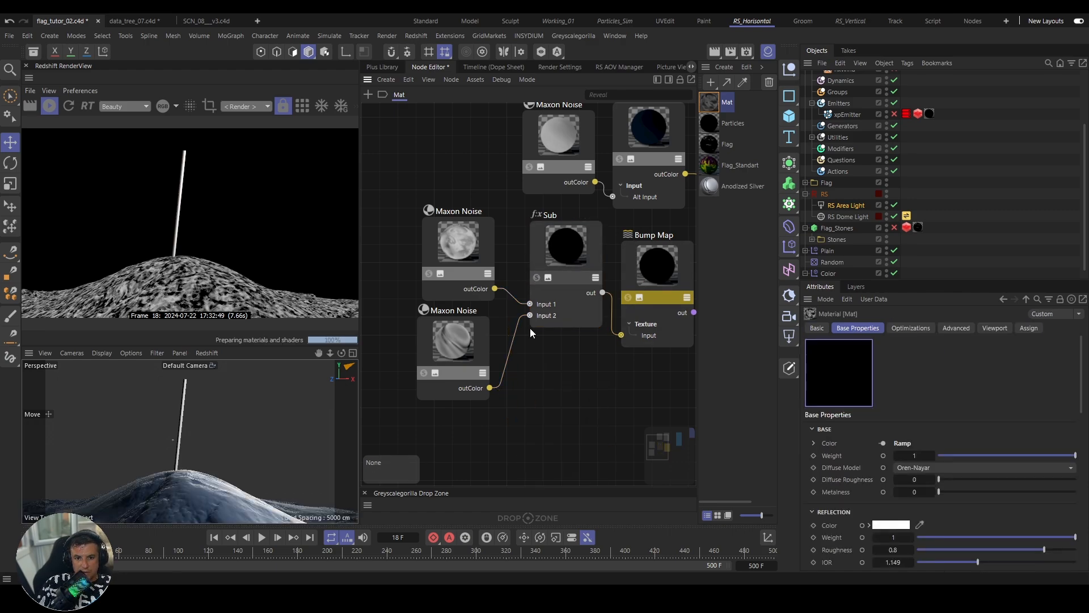
Step: Set the Bump Map's Height Scale to 5
{"action": "left_click", "coordinate": [662, 278]}
{"action": "middle_click_drag", "start_coordinate": [663, 308], "coordinate": [488, 368]}
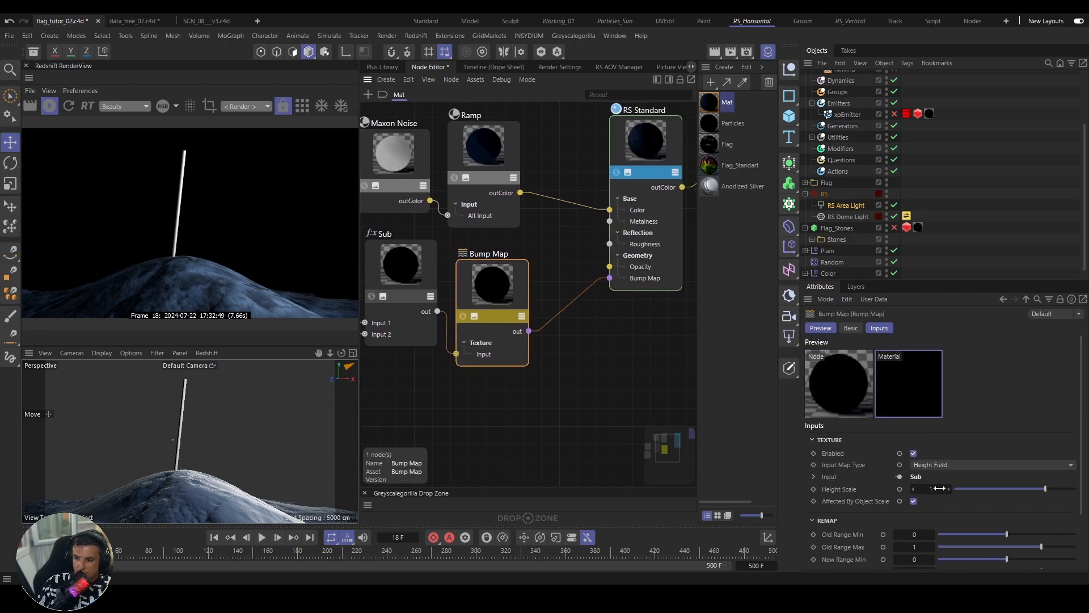
{"action": "double_click", "coordinate": [939, 489]}
{"action": "type", "text": "5"}
{"action": "key", "text": "Return"}
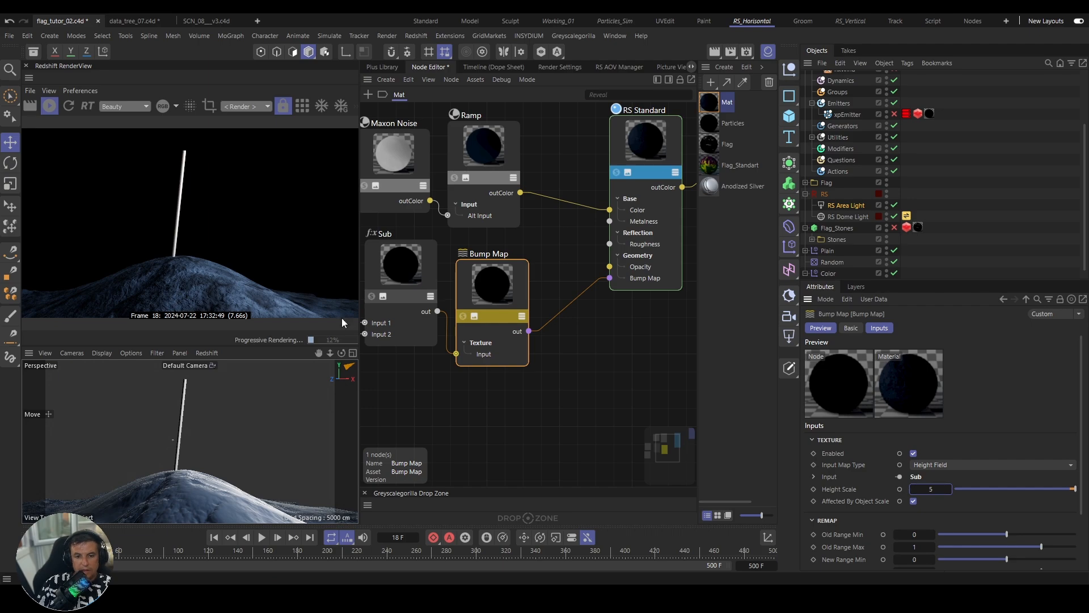
Step: Collapse the RS and xpSystem groups in the object hierarchy
{"action": "scroll", "coordinate": [815, 217], "scroll_direction": "down", "scroll_amount": 1}
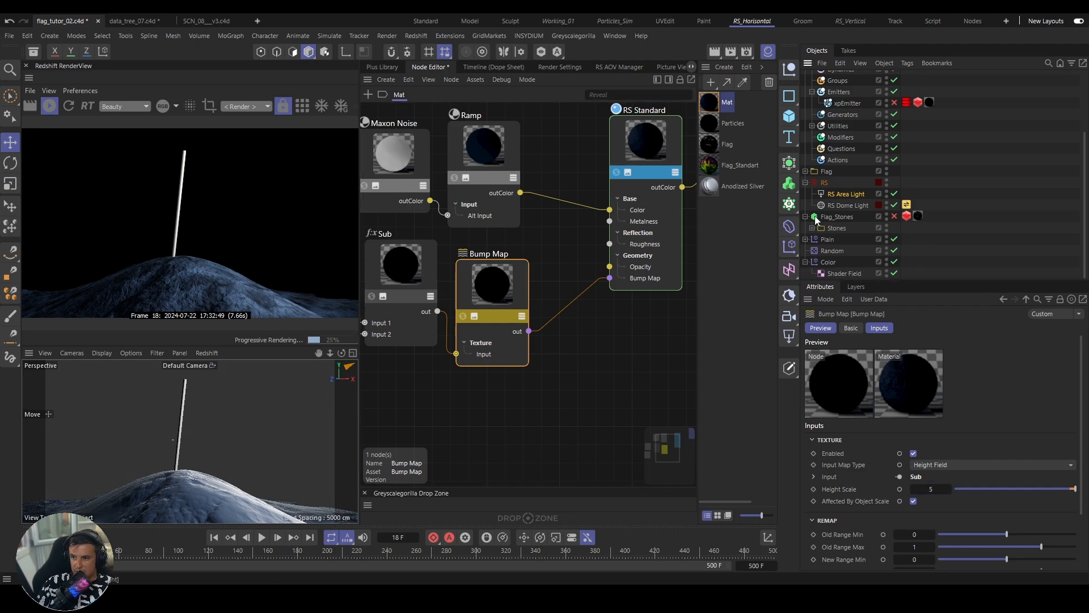
{"action": "scroll", "coordinate": [815, 267], "scroll_direction": "up", "scroll_amount": 1}
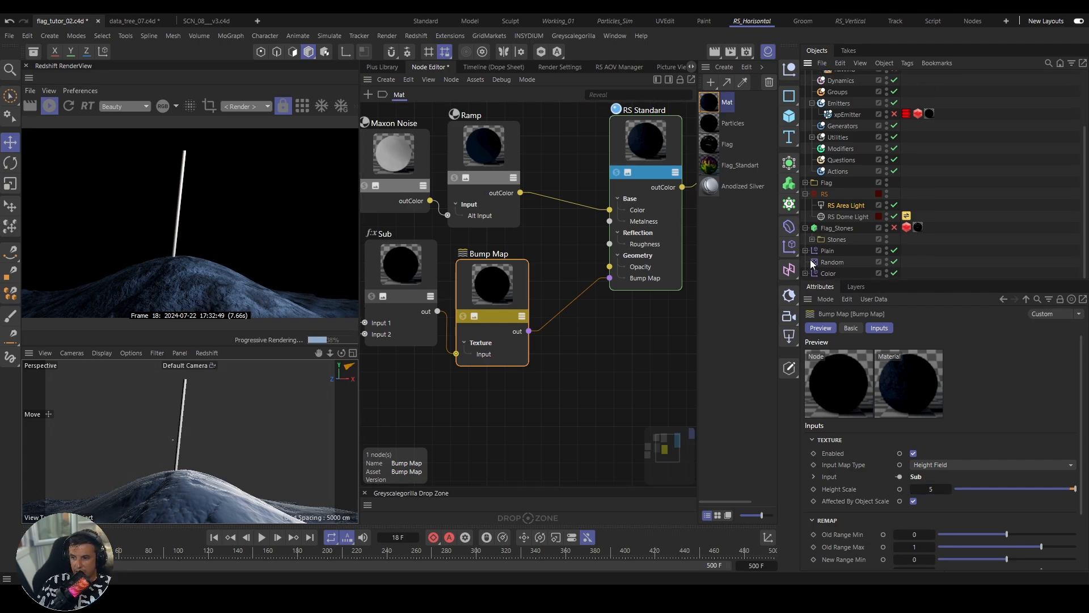
{"action": "left_click", "coordinate": [804, 194]}
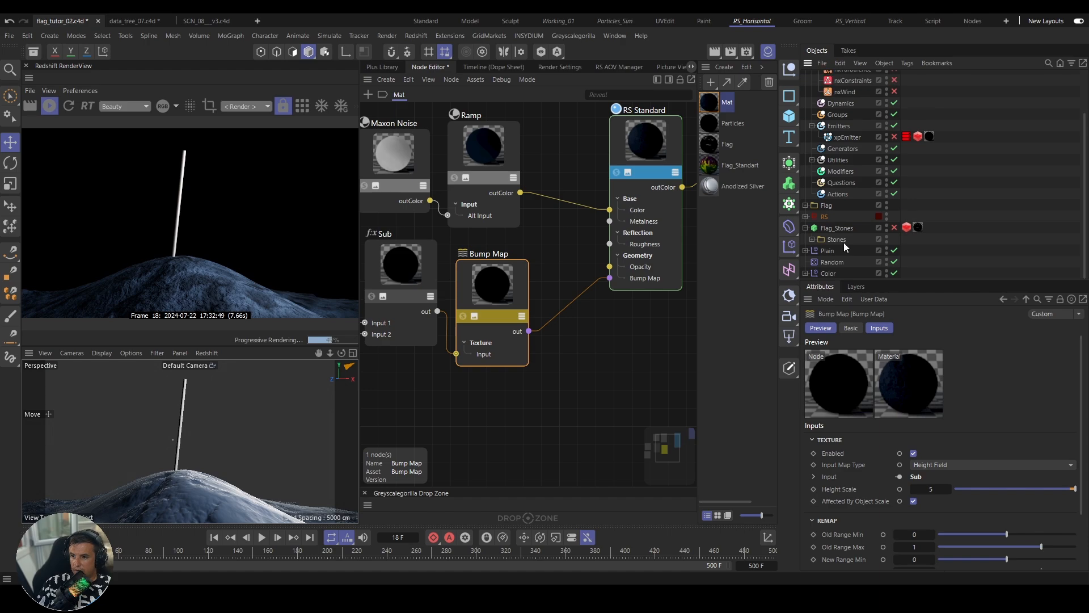
{"action": "scroll", "coordinate": [840, 155], "scroll_direction": "up", "scroll_amount": 5}
{"action": "left_click", "coordinate": [805, 98]}
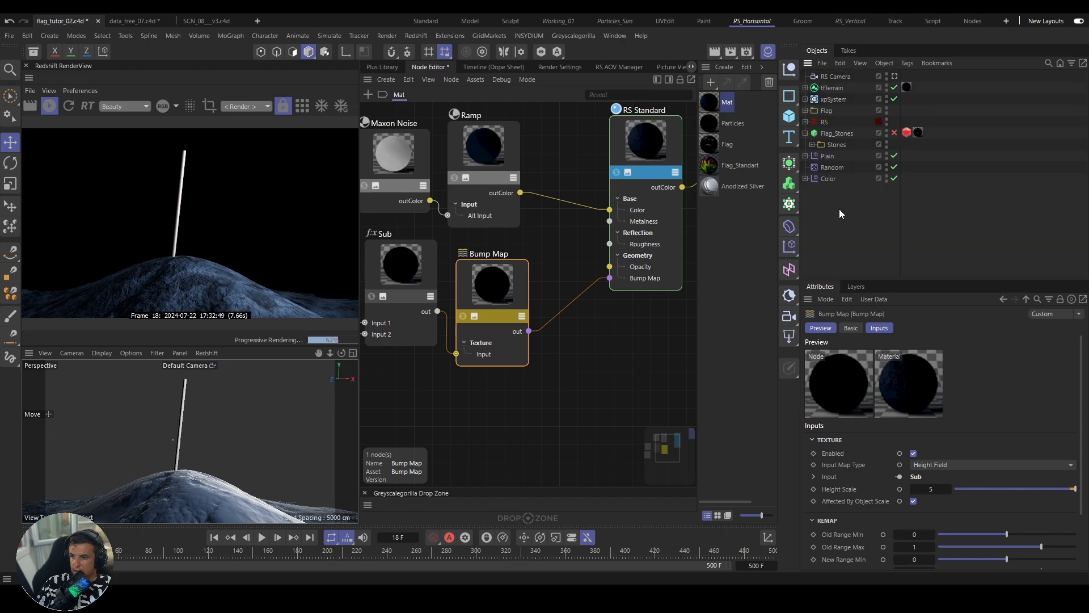
Step: Add a Matrix Scatter object, place it below Color at the end of the hierarchy, and set its mode to Object
{"action": "left_click", "coordinate": [790, 165]}
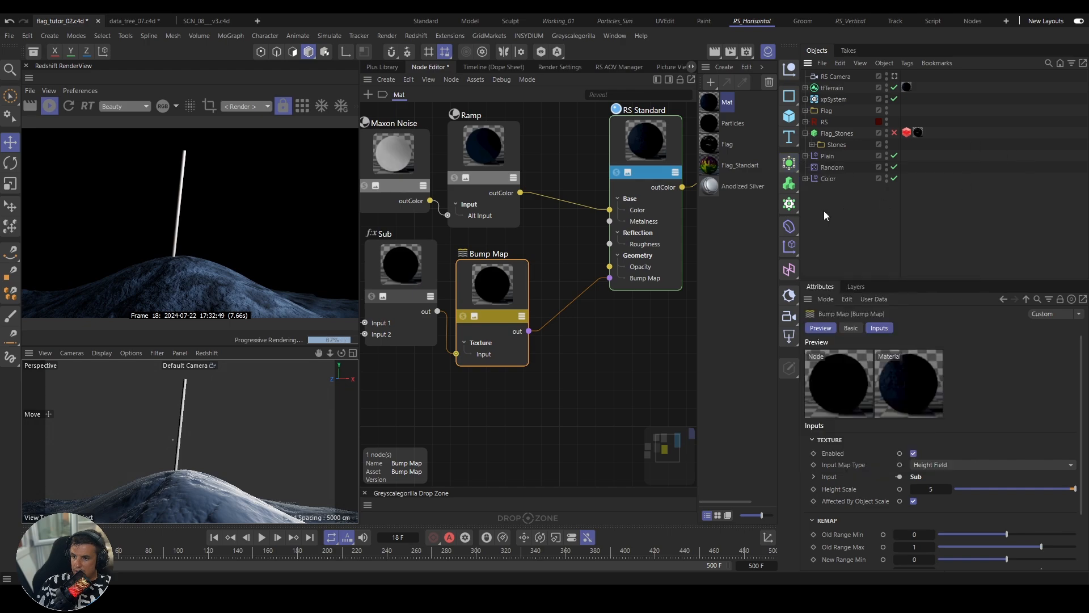
{"action": "left_click", "coordinate": [789, 203]}
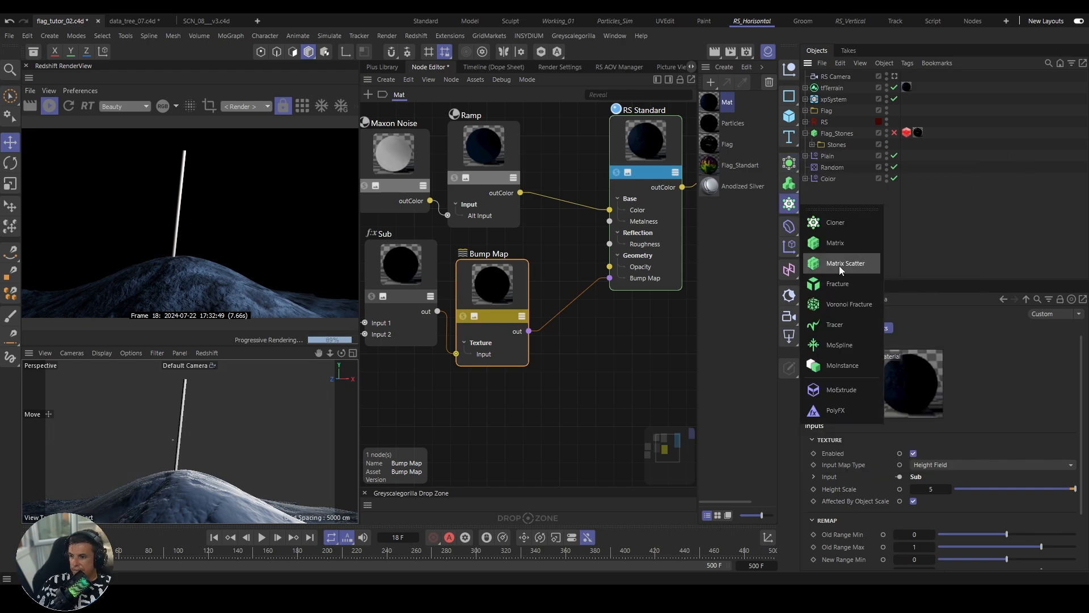
{"action": "left_click", "coordinate": [839, 264]}
{"action": "left_click_drag", "start_coordinate": [829, 77], "coordinate": [833, 189]}
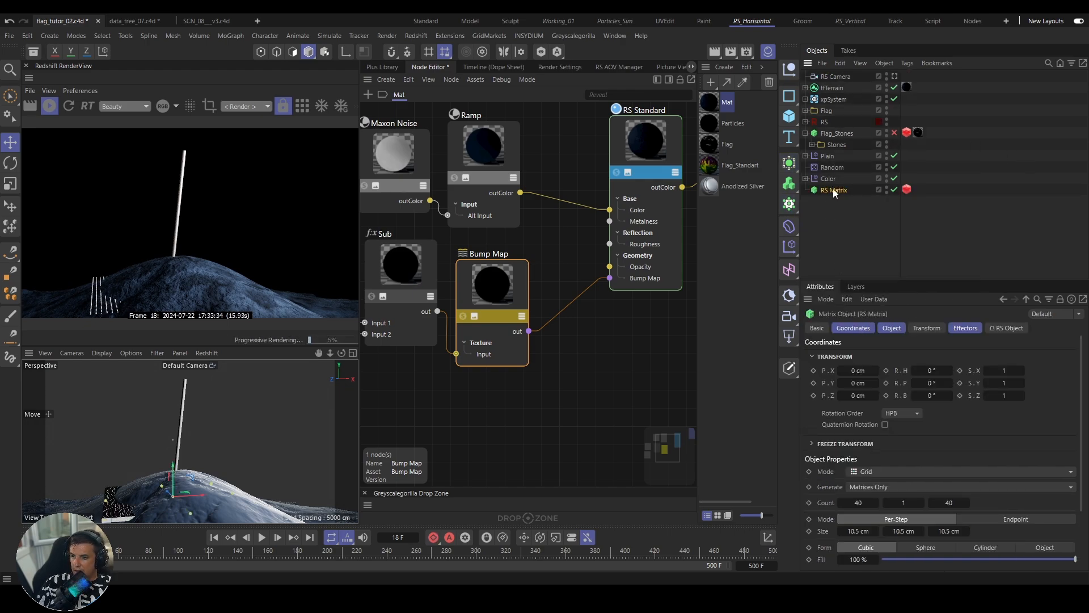
{"action": "left_click", "coordinate": [893, 329]}
{"action": "left_click", "coordinate": [847, 356]}
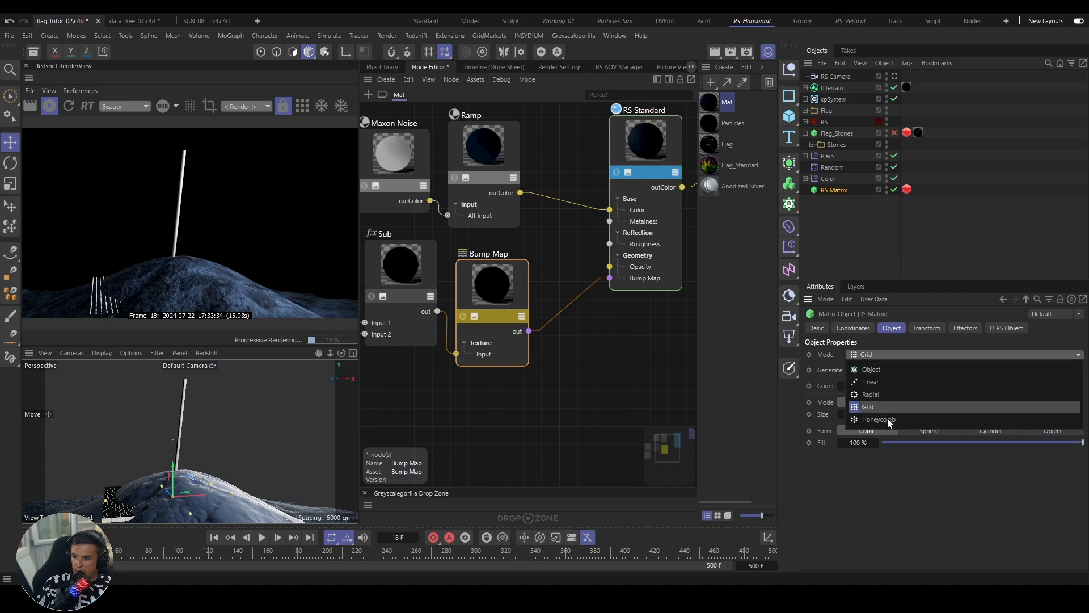
{"action": "left_click", "coordinate": [876, 369]}
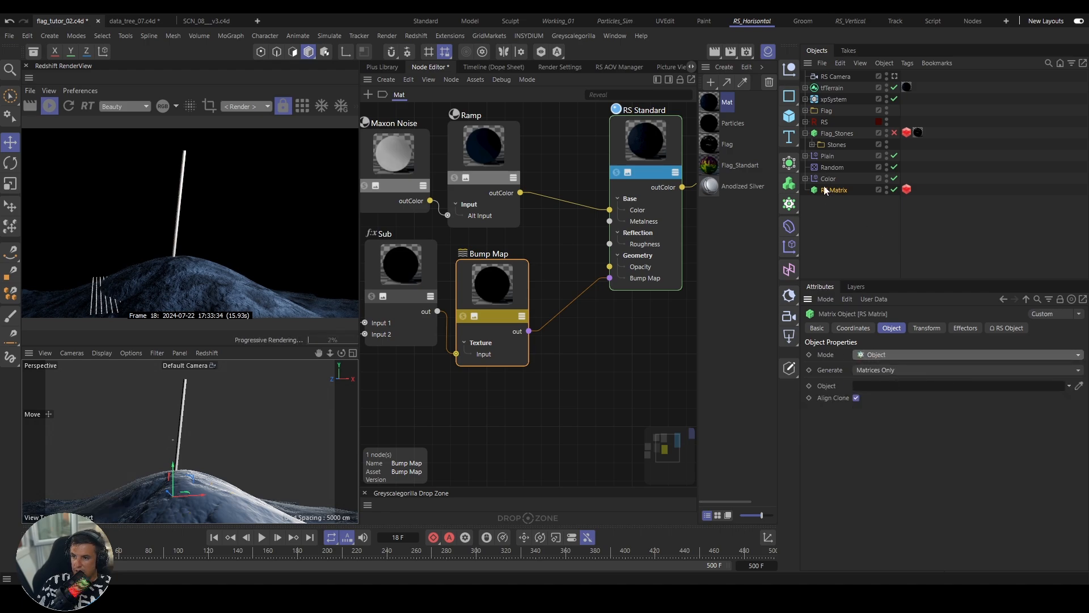
Step: Try linking tfTerrain as the RS Matrix's source object
{"action": "left_click_drag", "start_coordinate": [826, 90], "coordinate": [879, 386]}
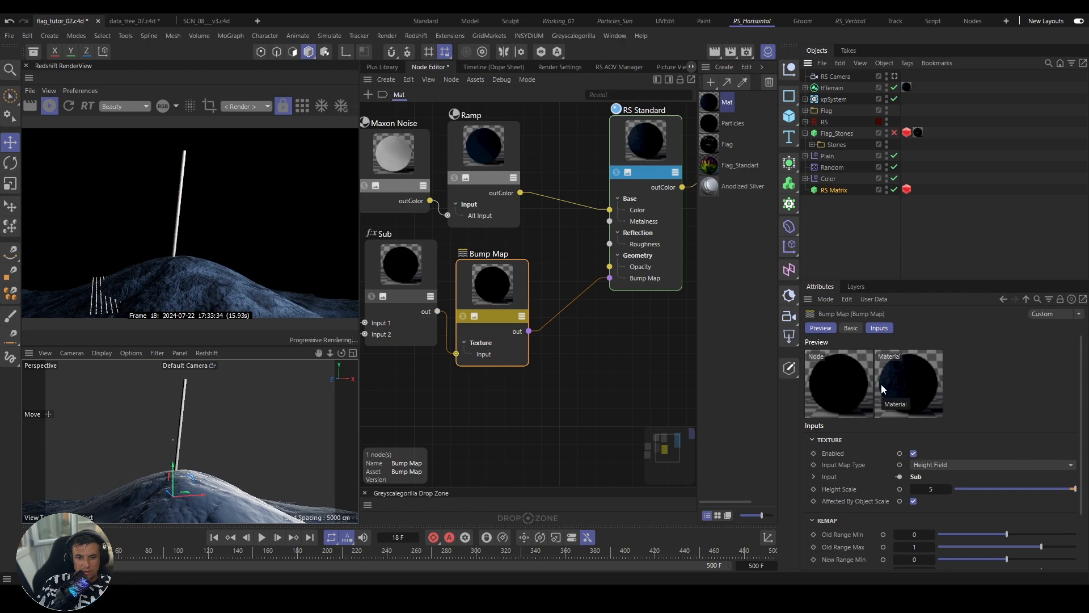
{"action": "left_click", "coordinate": [1060, 300]}
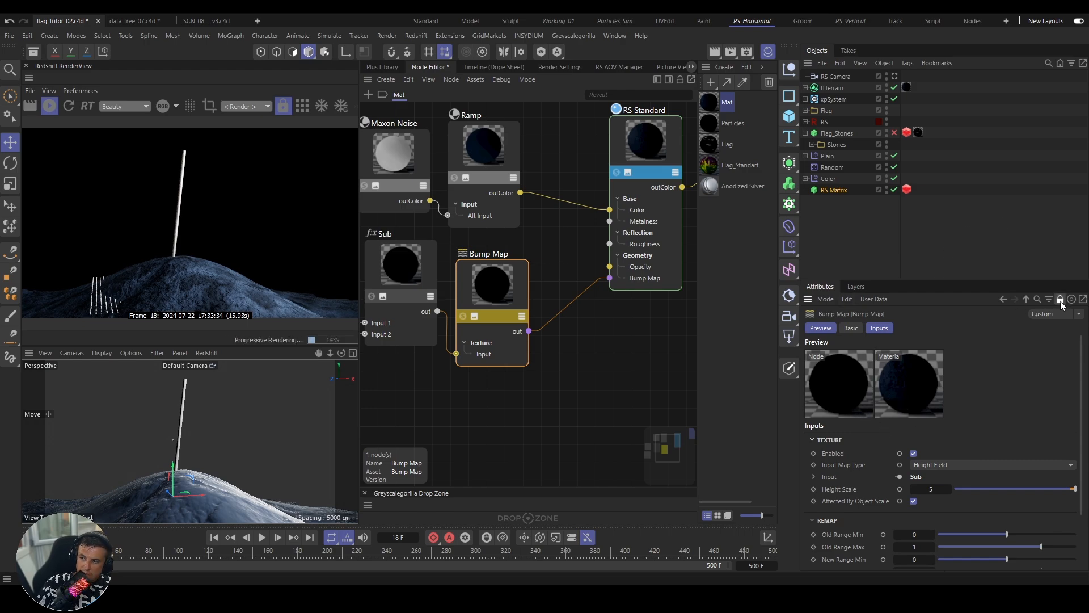
{"action": "left_click", "coordinate": [830, 190]}
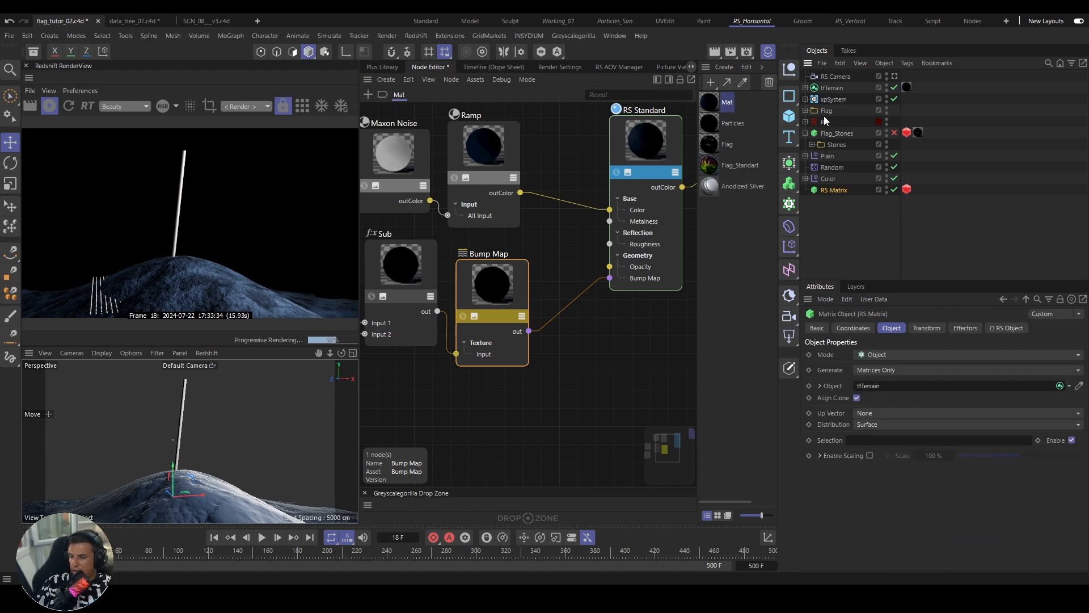
Step: Wrap tfTerrain in a Connect generator and link Connect as the RS Matrix's source object
{"action": "left_click", "coordinate": [832, 87]}
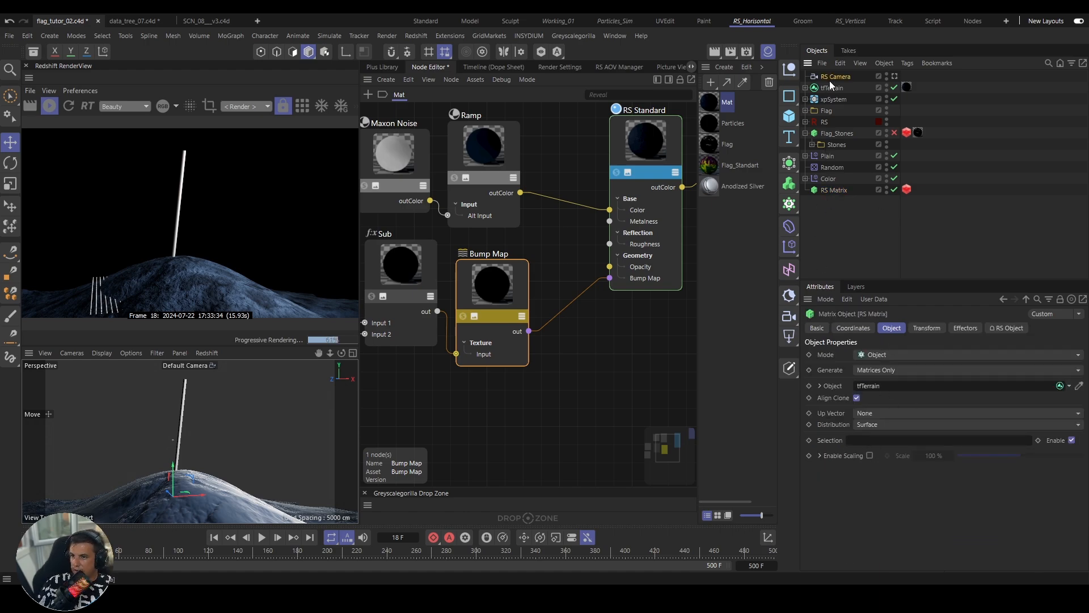
{"action": "left_click", "coordinate": [790, 163]}
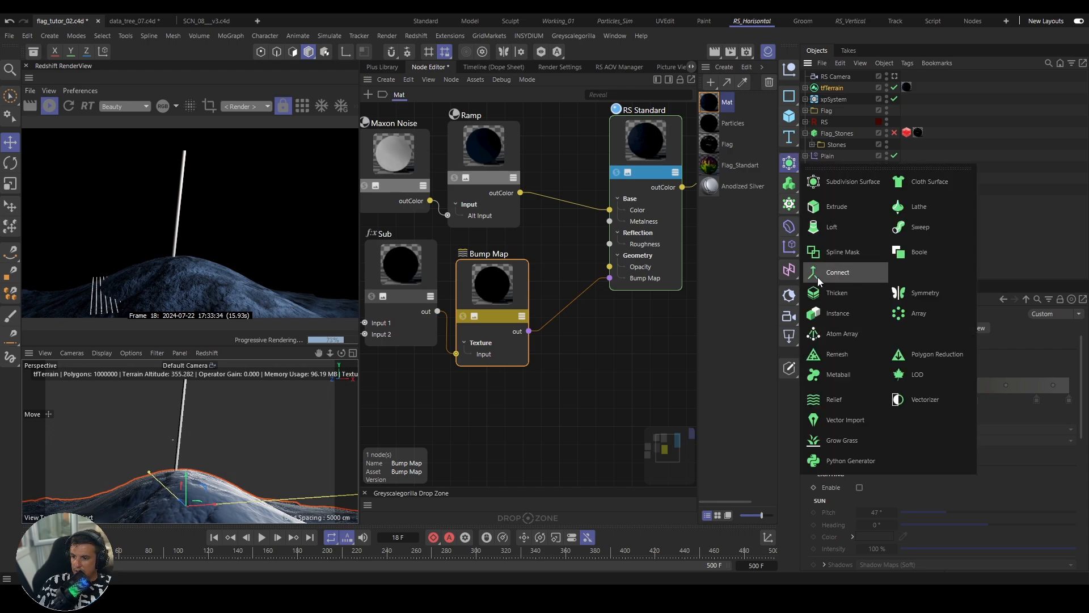
{"action": "left_click", "coordinate": [837, 273], "text": "alt"}
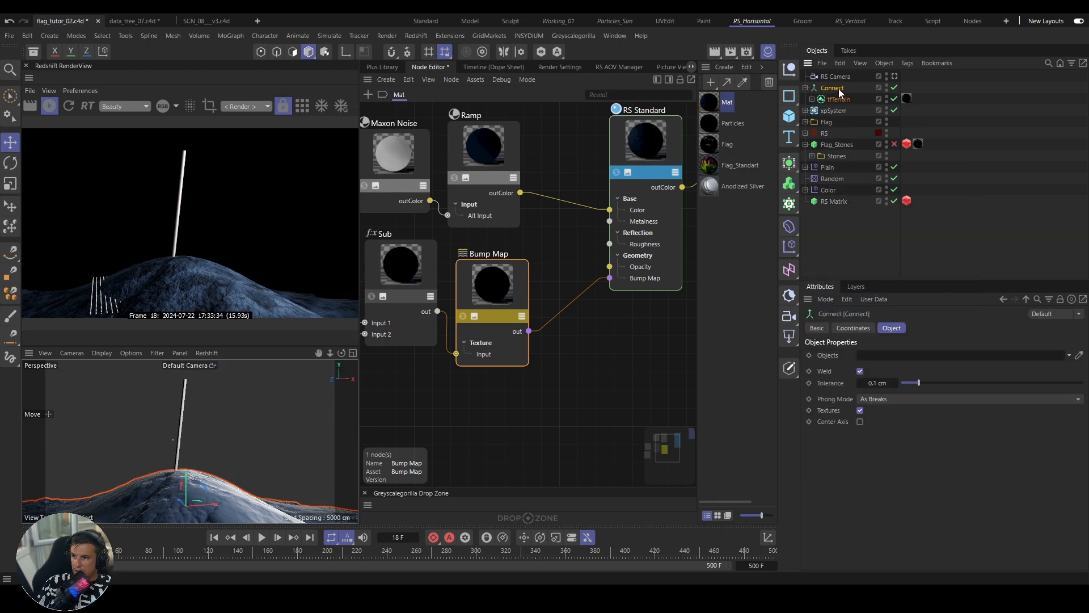
{"action": "left_click", "coordinate": [829, 200]}
{"action": "left_click_drag", "start_coordinate": [832, 88], "coordinate": [877, 388]}
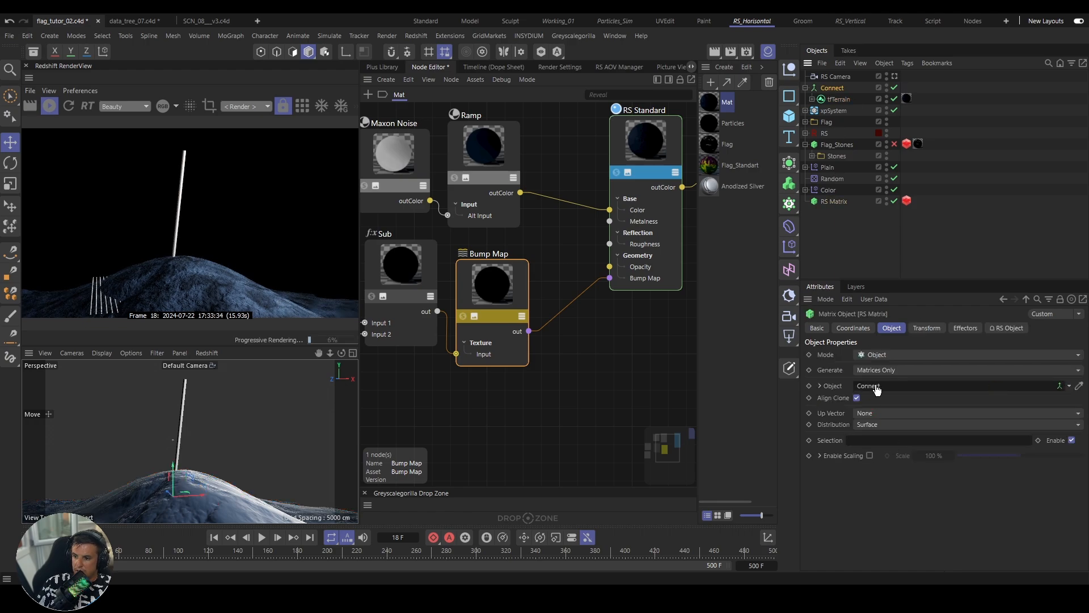
{"action": "left_click", "coordinate": [1061, 299]}
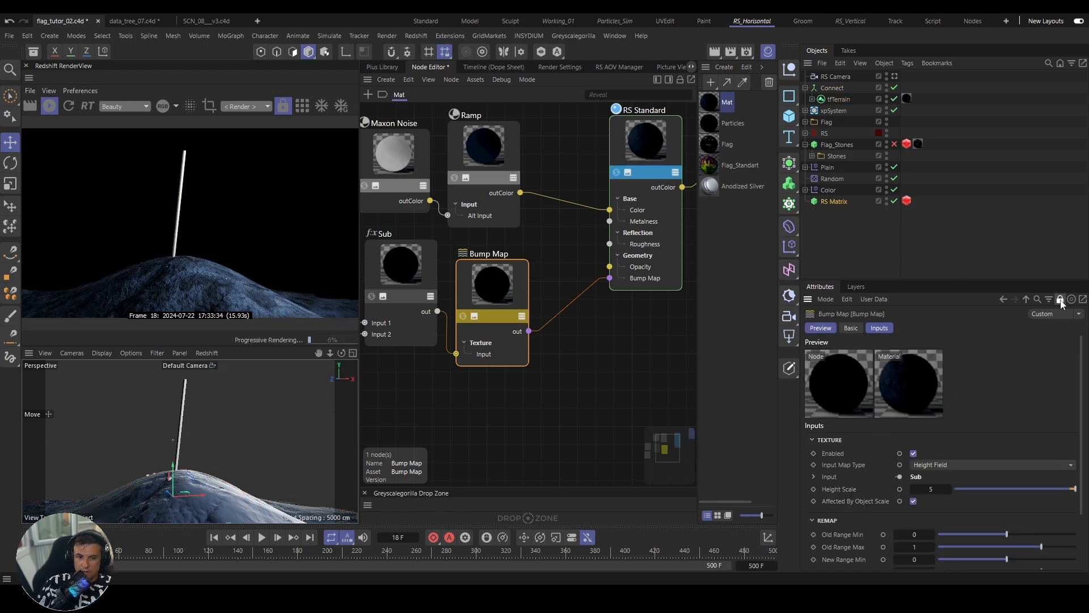
Step: Set the RS Matrix's count to 10000
{"action": "left_click", "coordinate": [826, 202]}
{"action": "double_click", "coordinate": [859, 484]}
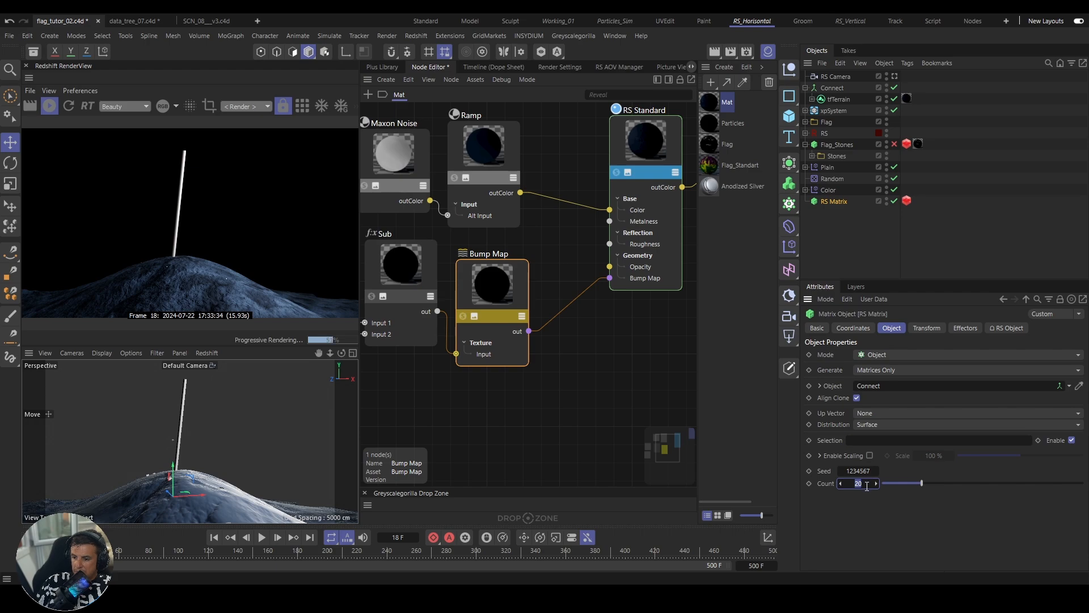
{"action": "type", "text": "10000"}
{"action": "key", "text": "Return"}
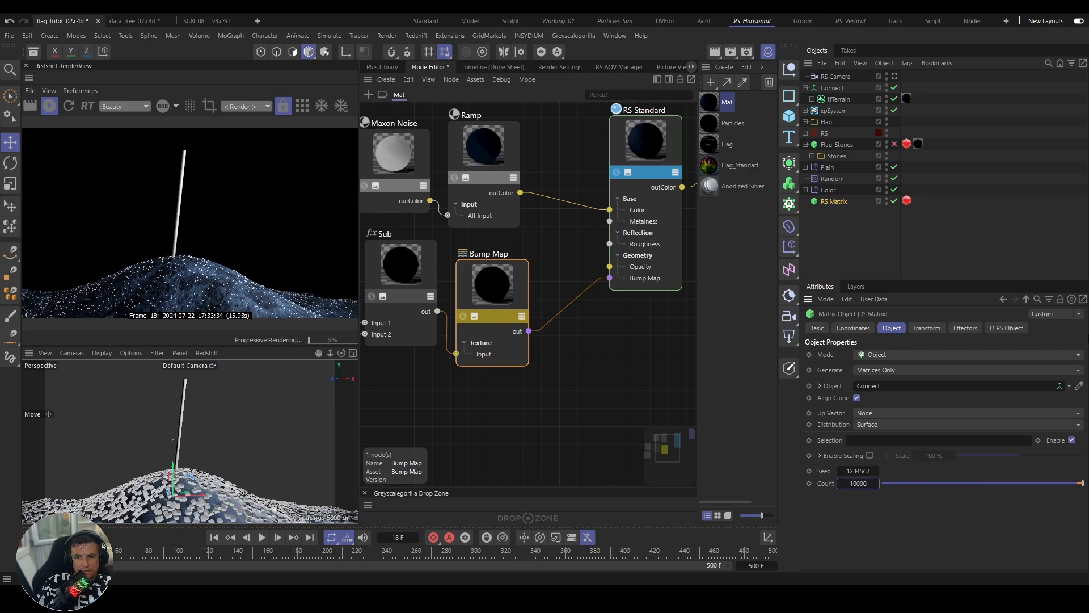
Step: Set the particle mode of the RS Matrix's Redshift Object tag to Custom Objects and copy the Stones group under RS Matrix
{"action": "left_click", "coordinate": [907, 201]}
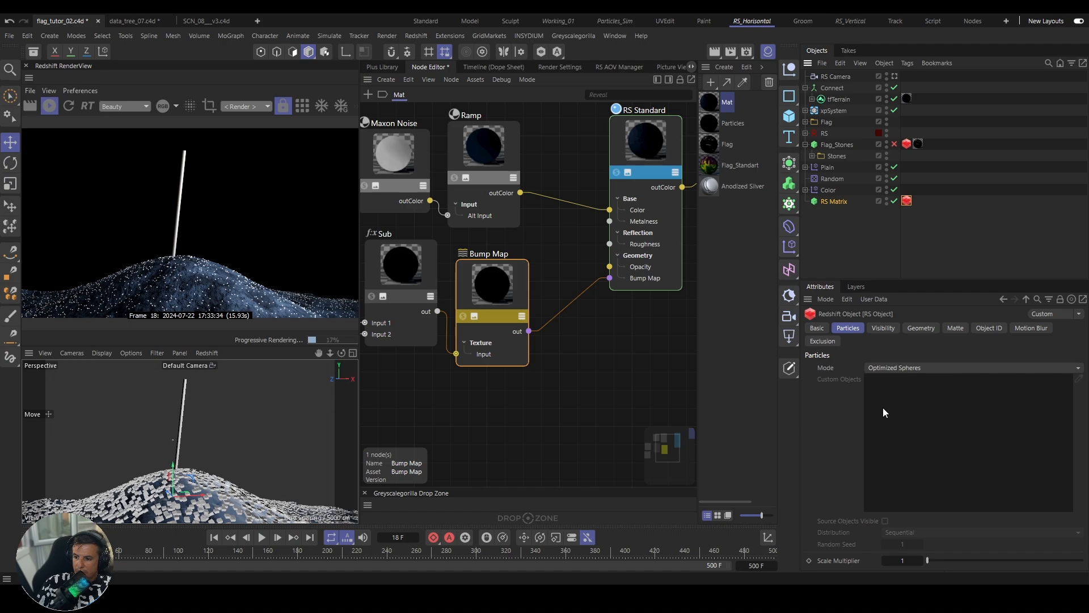
{"action": "left_click", "coordinate": [894, 368]}
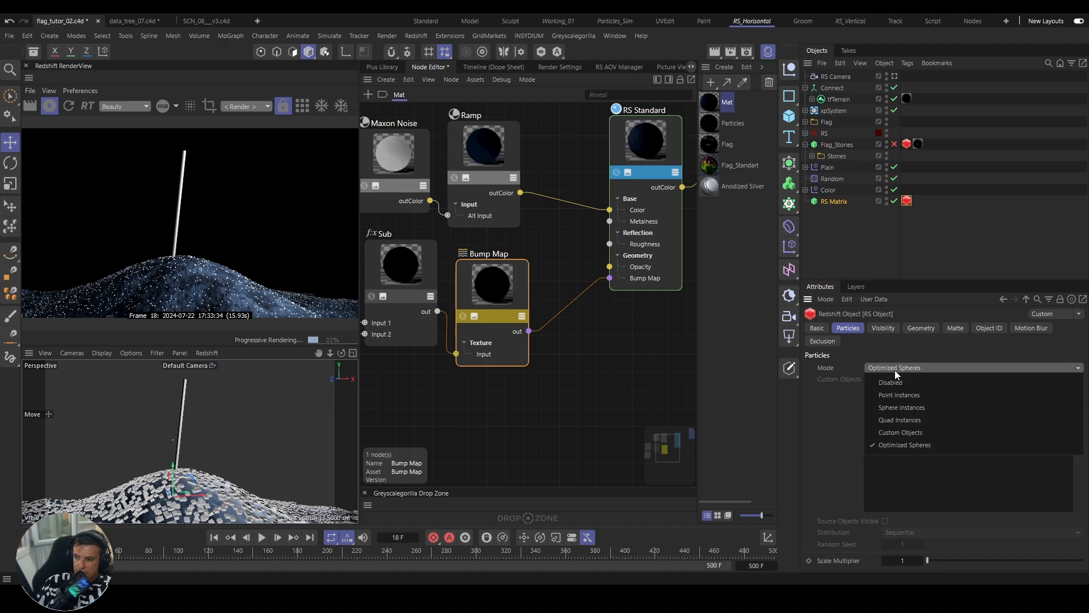
{"action": "left_click", "coordinate": [890, 433]}
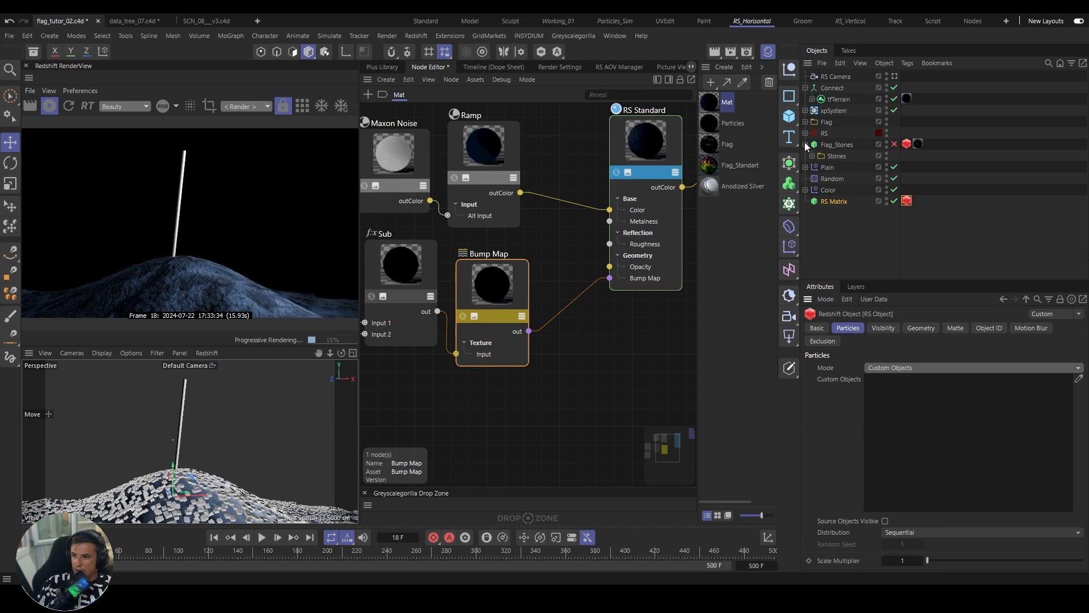
{"action": "left_click_drag", "start_coordinate": [837, 157], "coordinate": [844, 209]}
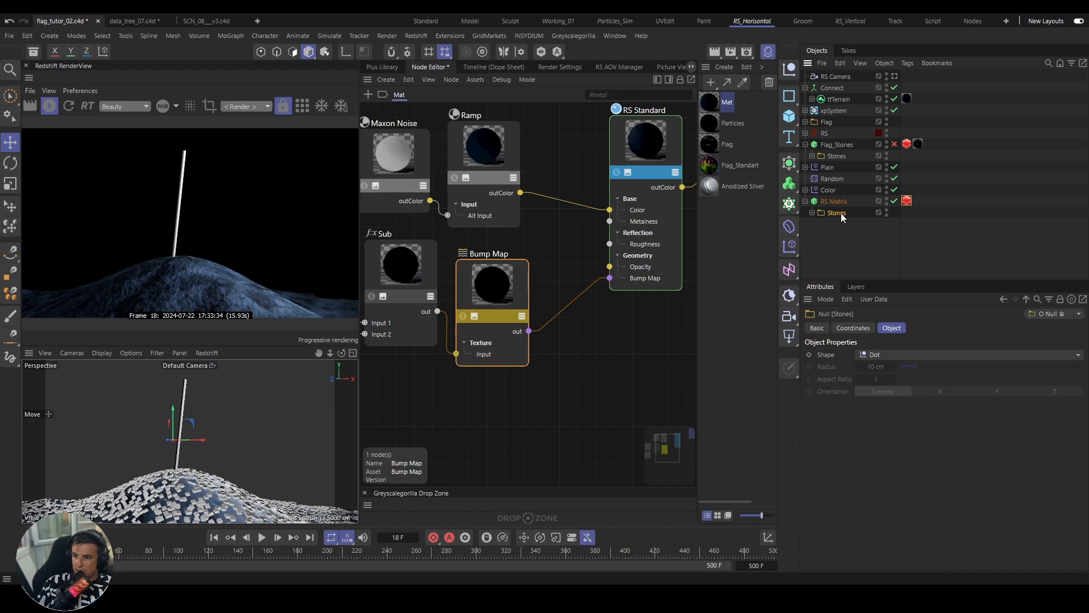
Step: Apply the Mat material to Cube.4 in the copied Stones group and delete the old material tags from all its cubes
{"action": "left_click", "coordinate": [812, 213]}
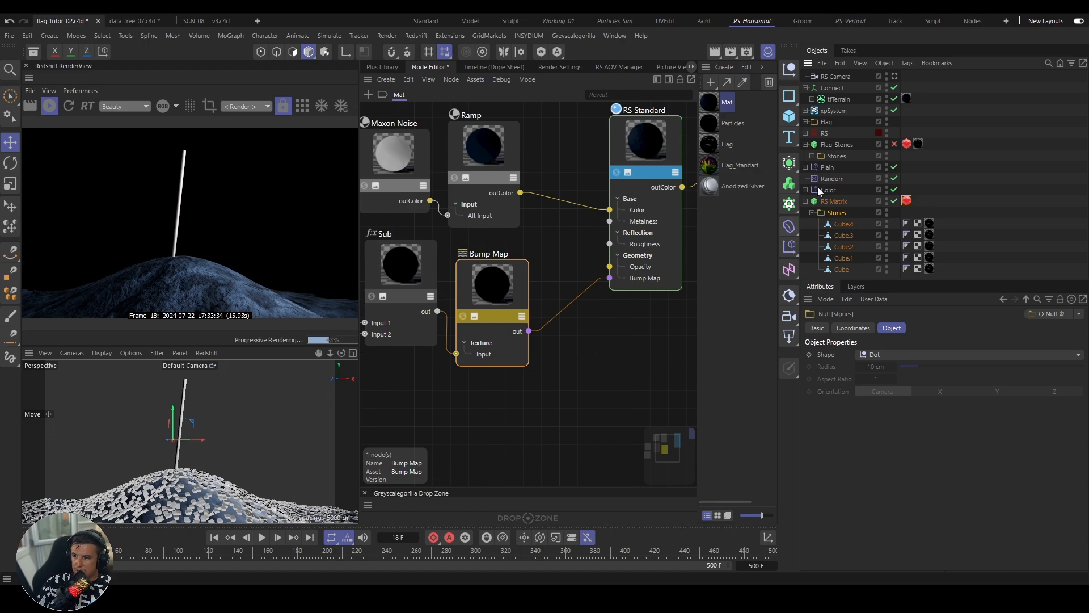
{"action": "left_click_drag", "start_coordinate": [712, 104], "coordinate": [843, 226]}
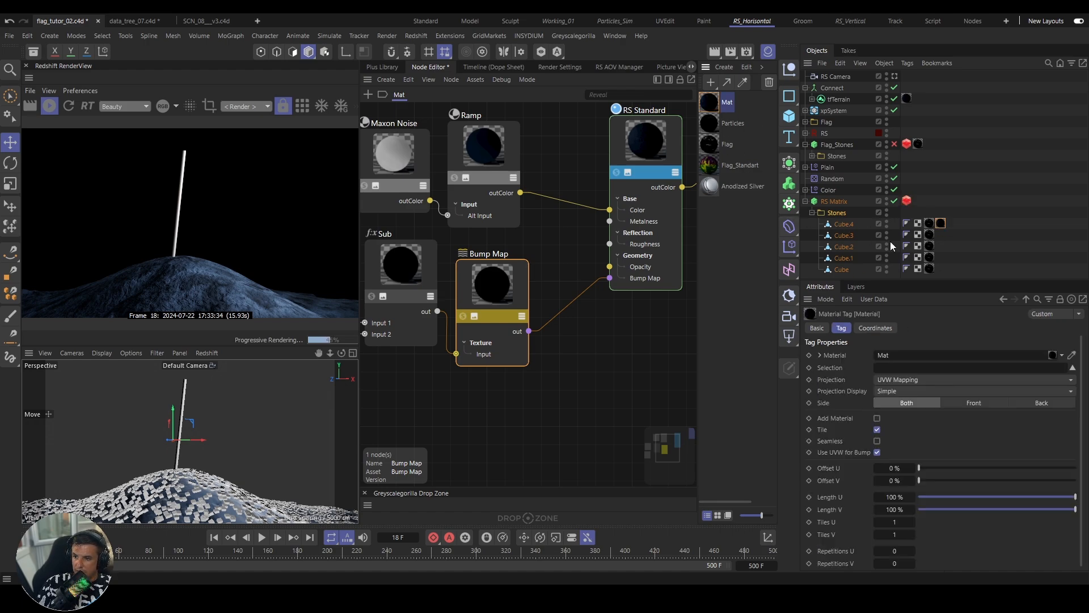
{"action": "left_click", "coordinate": [930, 225]}
{"action": "left_click", "coordinate": [930, 270], "text": "shift"}
{"action": "key", "text": "Delete"}
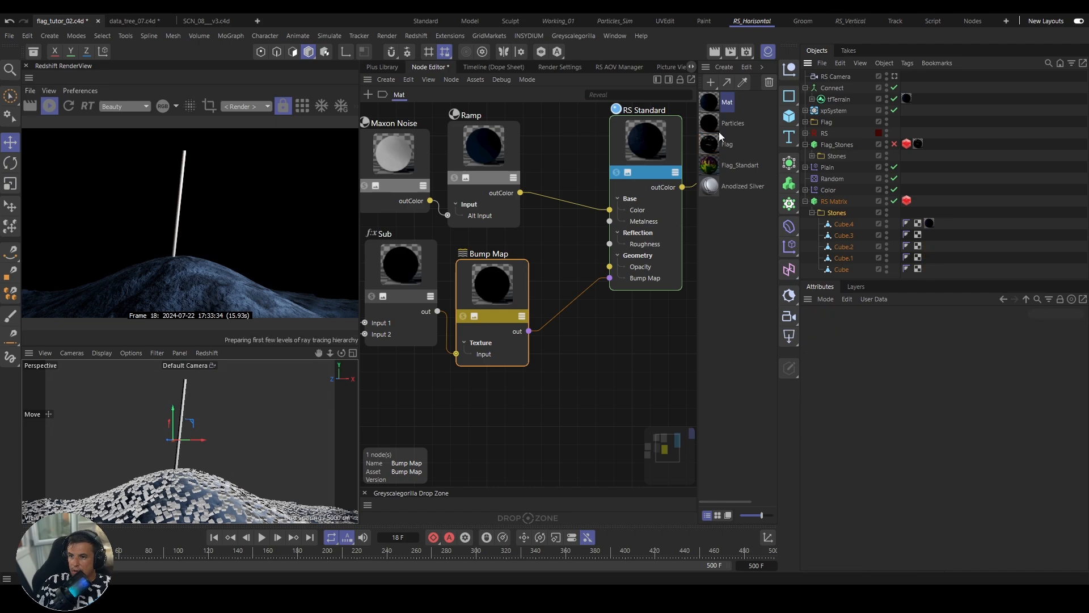
Step: Duplicate the Mat material and rename the copy as Stones_Rock
{"action": "left_click_drag", "start_coordinate": [720, 101], "coordinate": [722, 208], "text": "ctrl"}
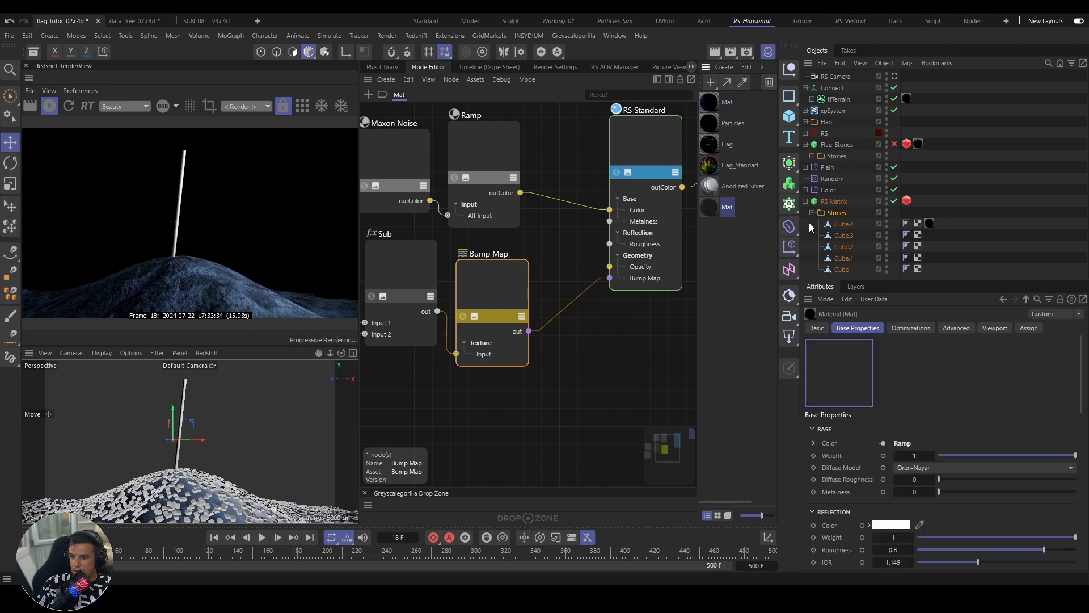
{"action": "double_click", "coordinate": [728, 207]}
{"action": "type", "text": "S"}
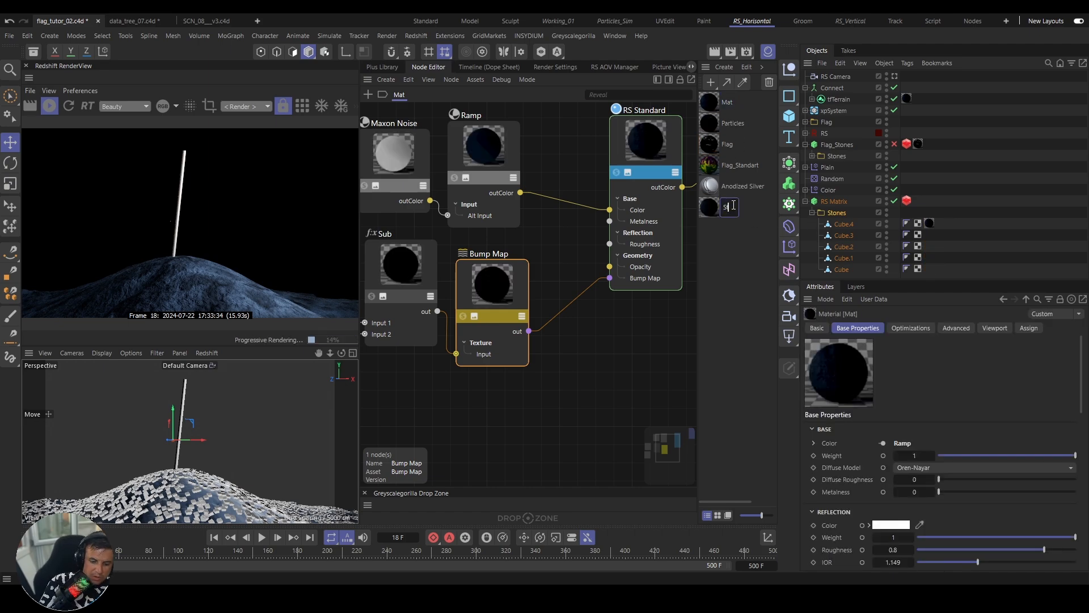
{"action": "type", "text": "tones_B"}
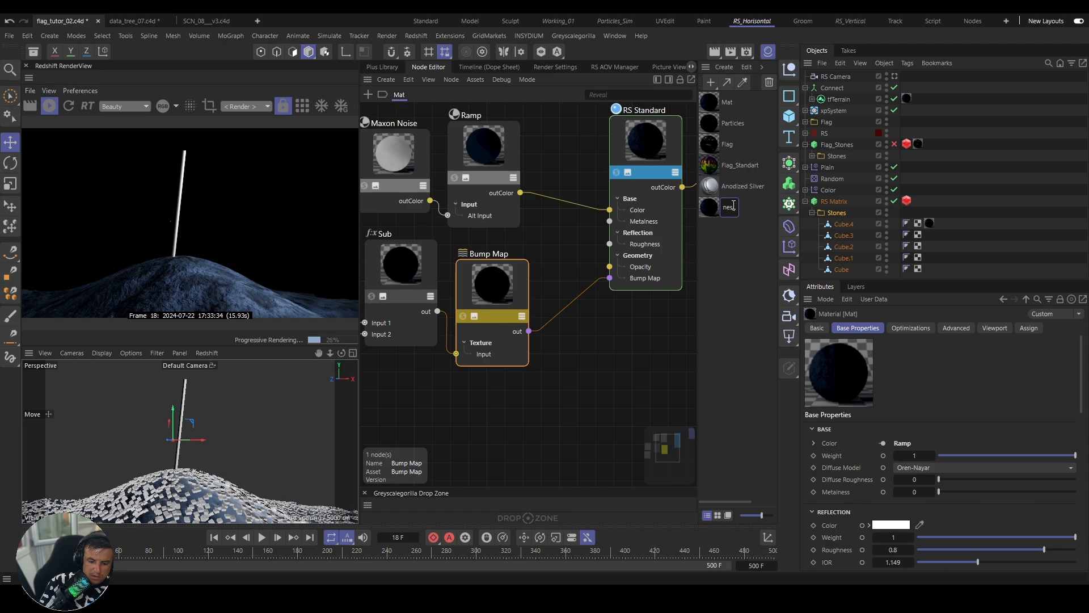
{"action": "type", "text": "ock"}
{"action": "key", "text": "Return"}
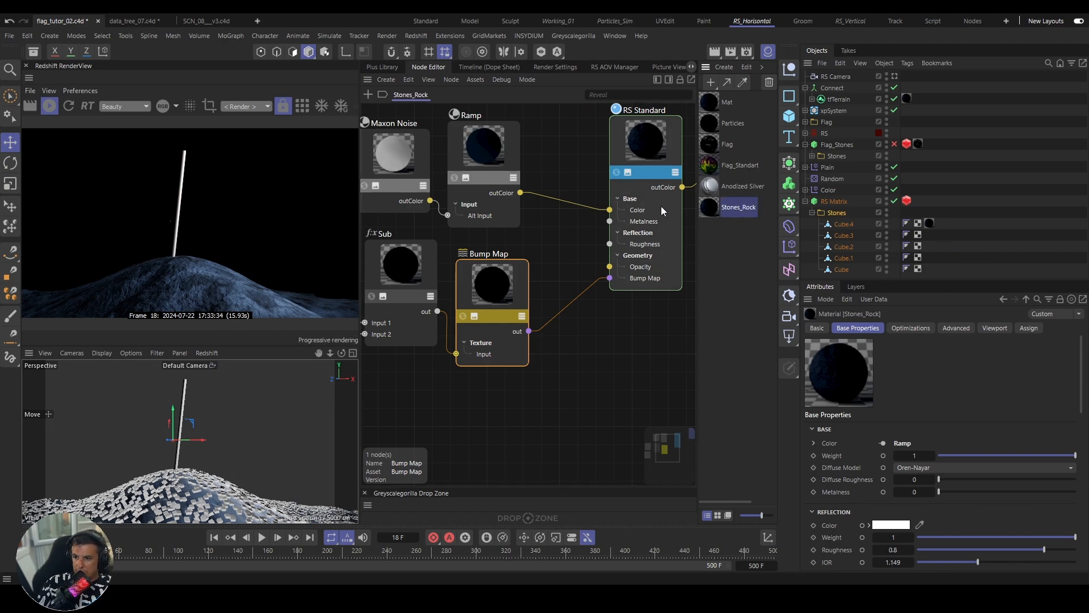
Step: Apply the Stones_Rock material to Cube.3, Cube.2, Cube.1 and Cube in the Stones group under RS Matrix
{"action": "left_click_drag", "start_coordinate": [712, 210], "coordinate": [846, 235]}
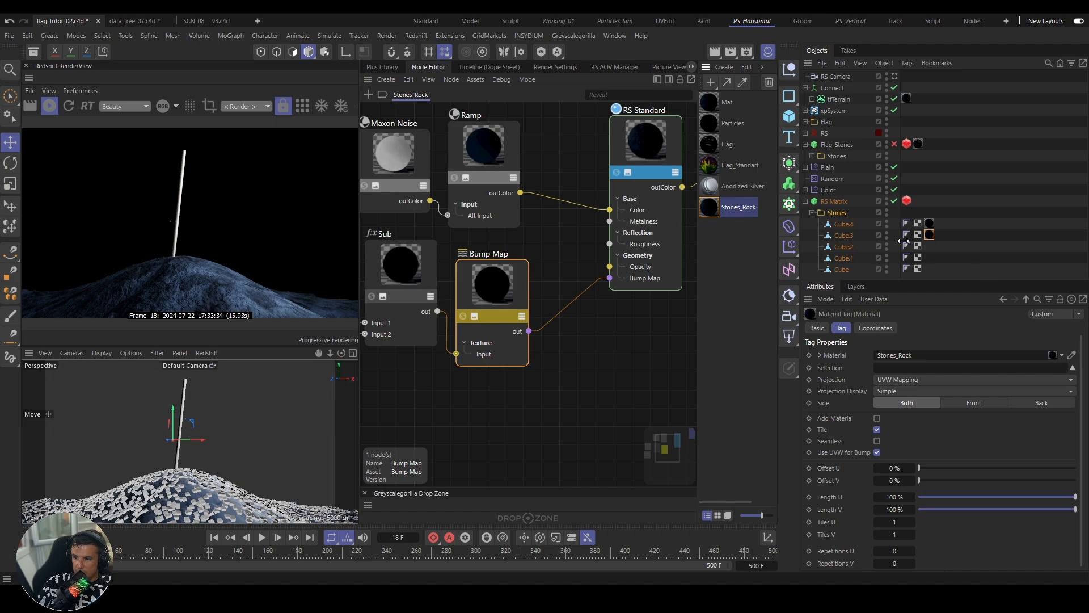
{"action": "left_click_drag", "start_coordinate": [730, 211], "coordinate": [844, 259]}
{"action": "left_click_drag", "start_coordinate": [712, 209], "coordinate": [842, 271]}
{"action": "left_click", "coordinate": [813, 212]}
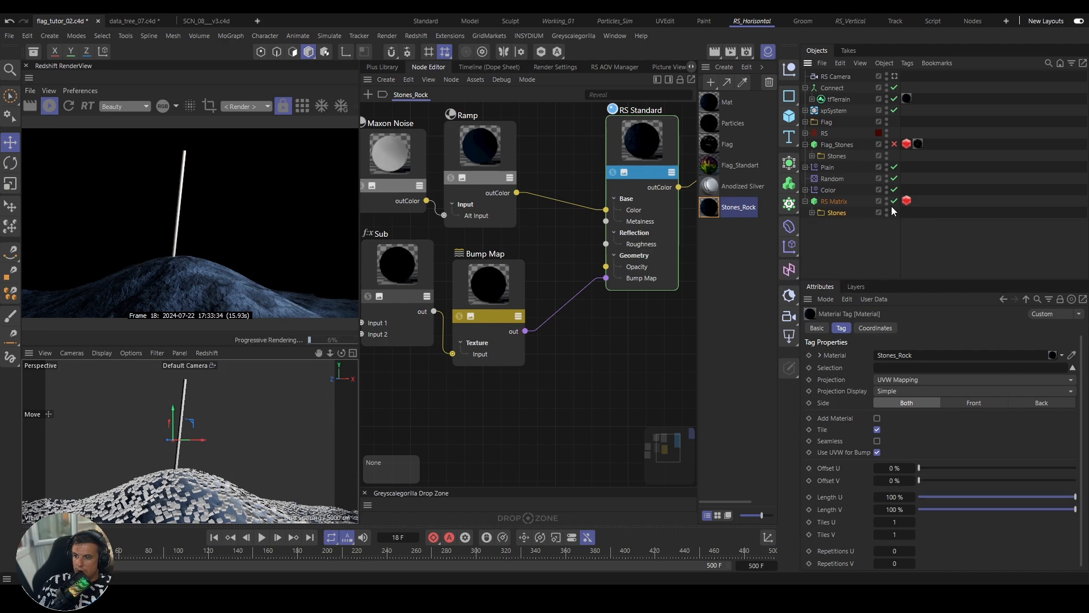
Step: Add Cube.4, Cube.3, Cube.2, Cube.1 and Cube to the custom objects of the RS Matrix's Redshift Object tag
{"action": "left_click", "coordinate": [907, 201]}
{"action": "left_click", "coordinate": [812, 213]}
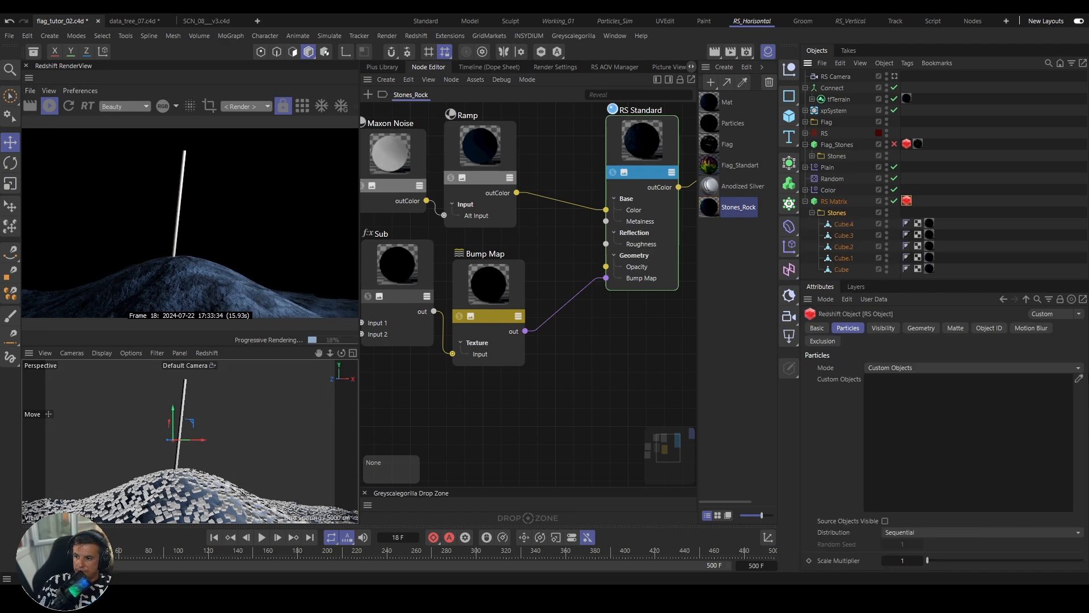
{"action": "left_click", "coordinate": [1079, 378]}
{"action": "left_click", "coordinate": [844, 224]}
{"action": "left_click", "coordinate": [844, 236]}
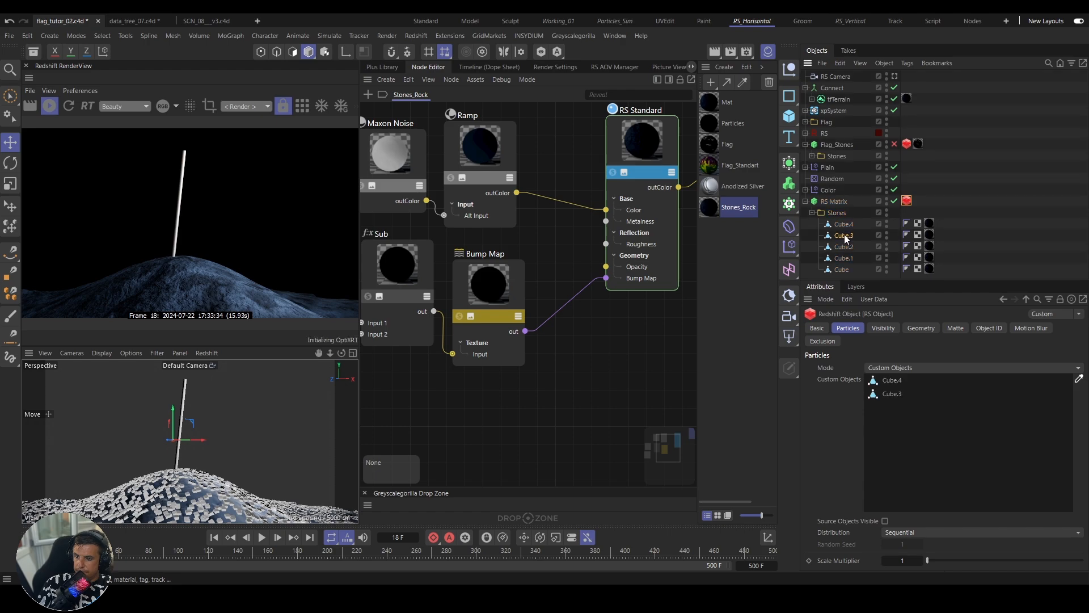
{"action": "left_click", "coordinate": [844, 247]}
{"action": "left_click", "coordinate": [844, 258]}
{"action": "left_click", "coordinate": [842, 270]}
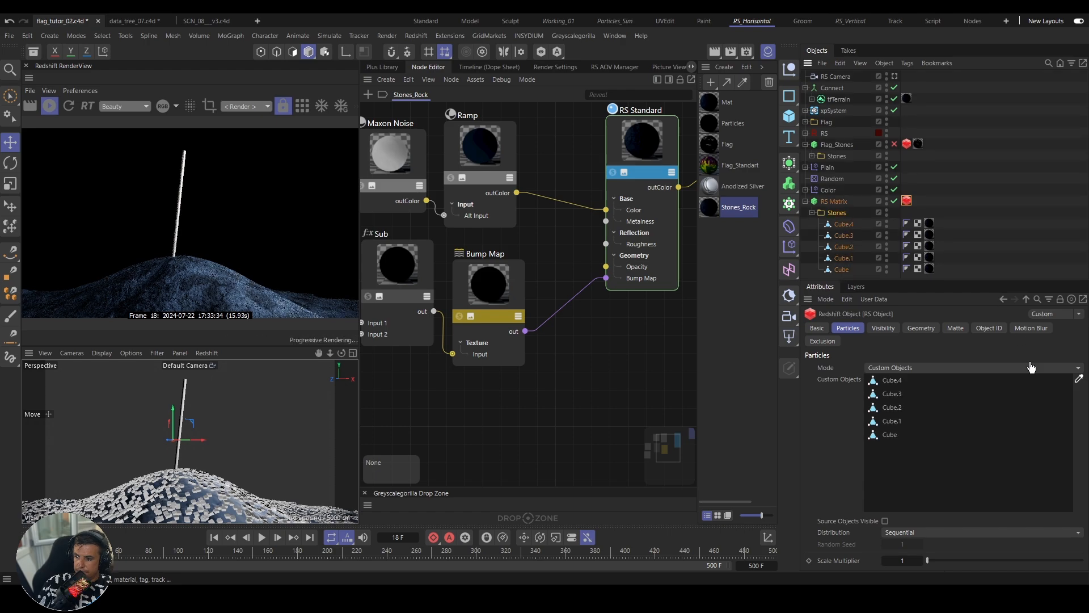
{"action": "left_click", "coordinate": [1079, 378]}
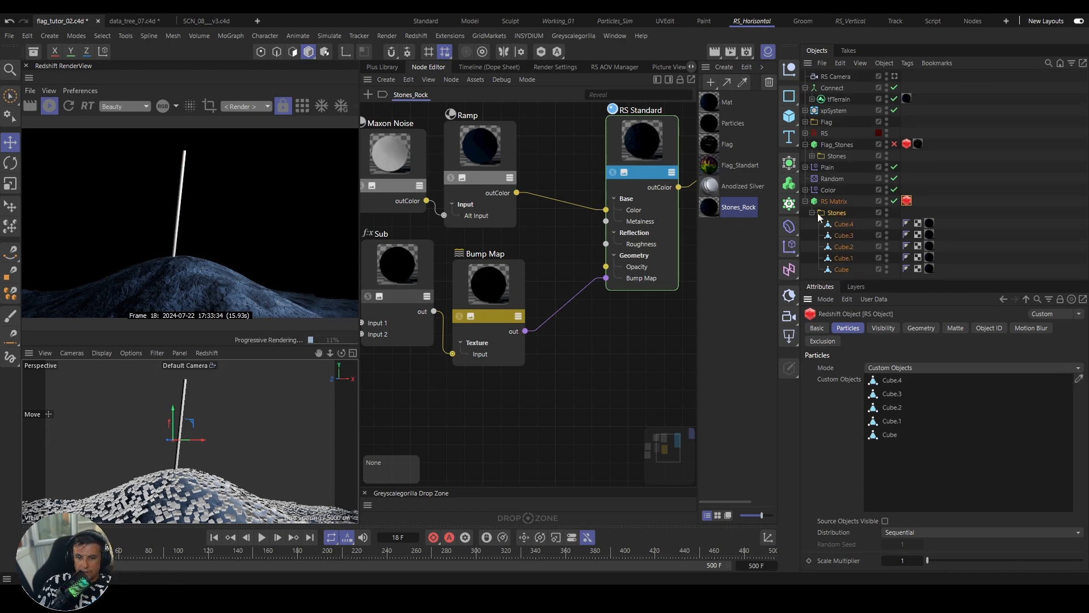
Step: Set the RS Matrix's transform scale to 5 on X, Y and Z
{"action": "left_click", "coordinate": [834, 201]}
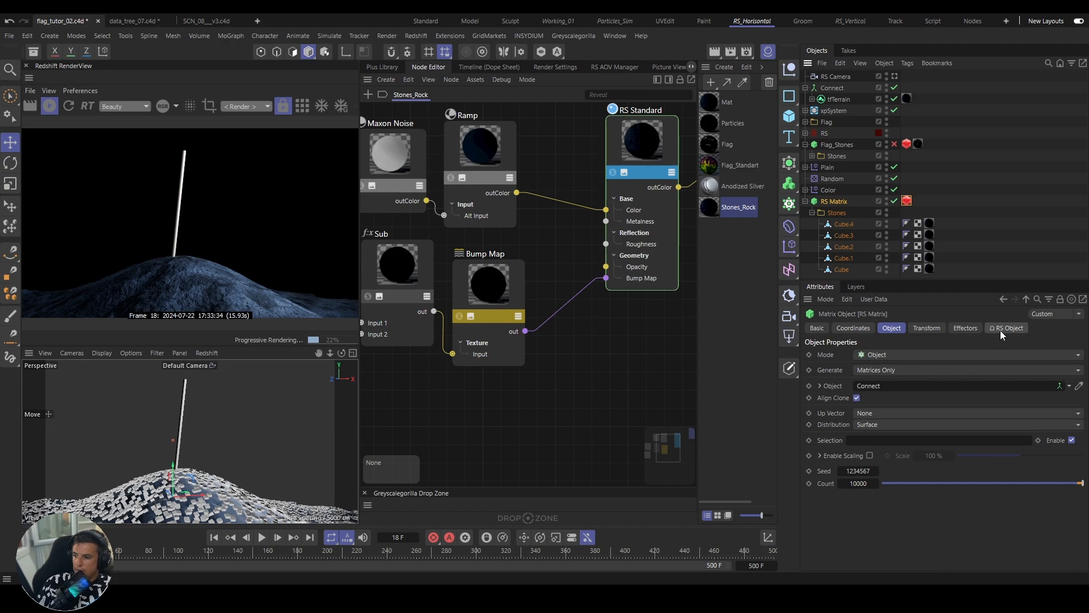
{"action": "left_click", "coordinate": [966, 328]}
{"action": "left_click", "coordinate": [927, 328]}
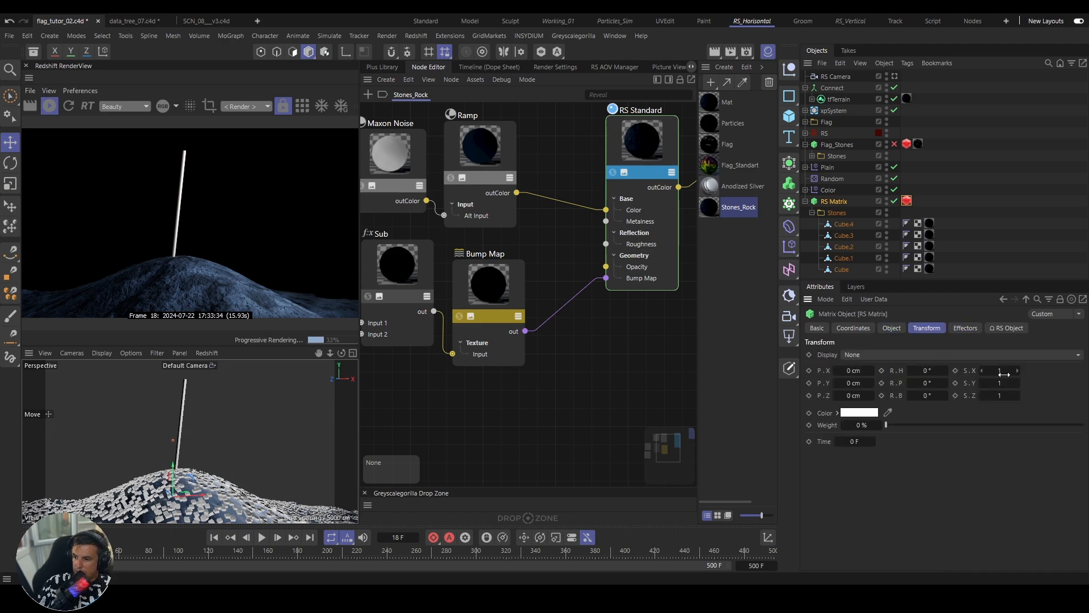
{"action": "left_click", "coordinate": [1001, 371]}
{"action": "type", "text": "5"}
{"action": "key", "text": "Tab"}
{"action": "type", "text": "5"}
{"action": "key", "text": "Tab"}
{"action": "type", "text": "5"}
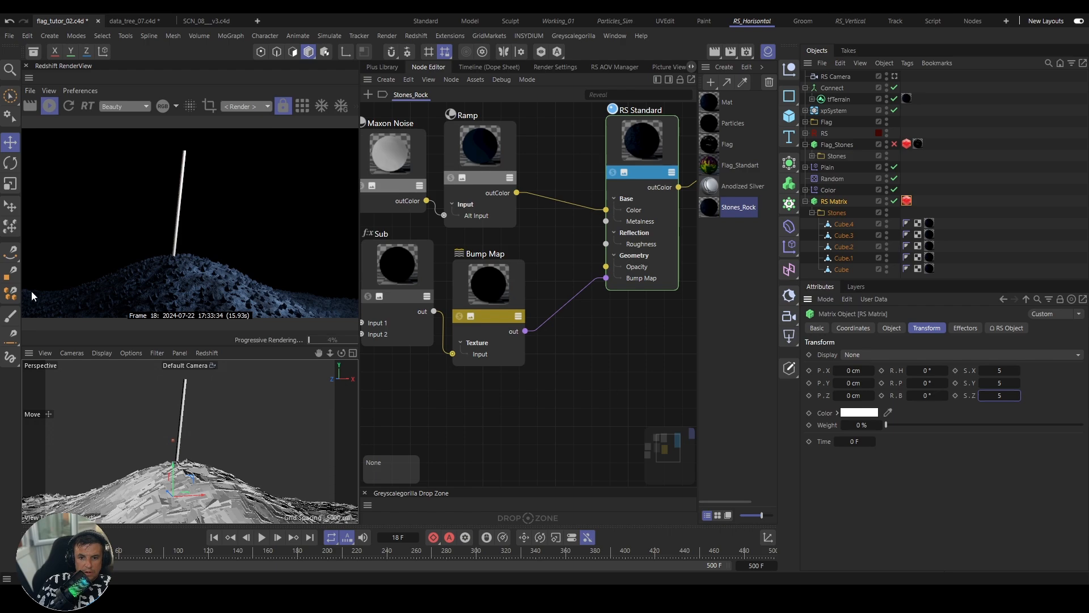
Step: Set the Stones_Rock material's reflection roughness to 0.1 and its metalness to 1
{"action": "left_click", "coordinate": [709, 210]}
{"action": "left_click", "coordinate": [640, 173]}
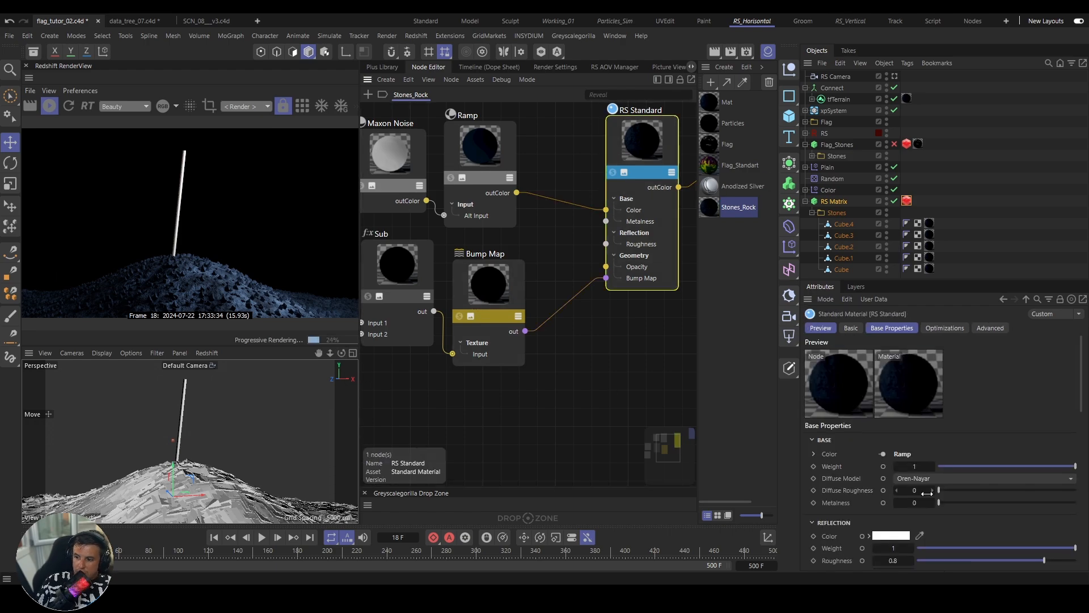
{"action": "scroll", "coordinate": [922, 514], "scroll_direction": "down", "scroll_amount": 3}
{"action": "left_click", "coordinate": [899, 493]}
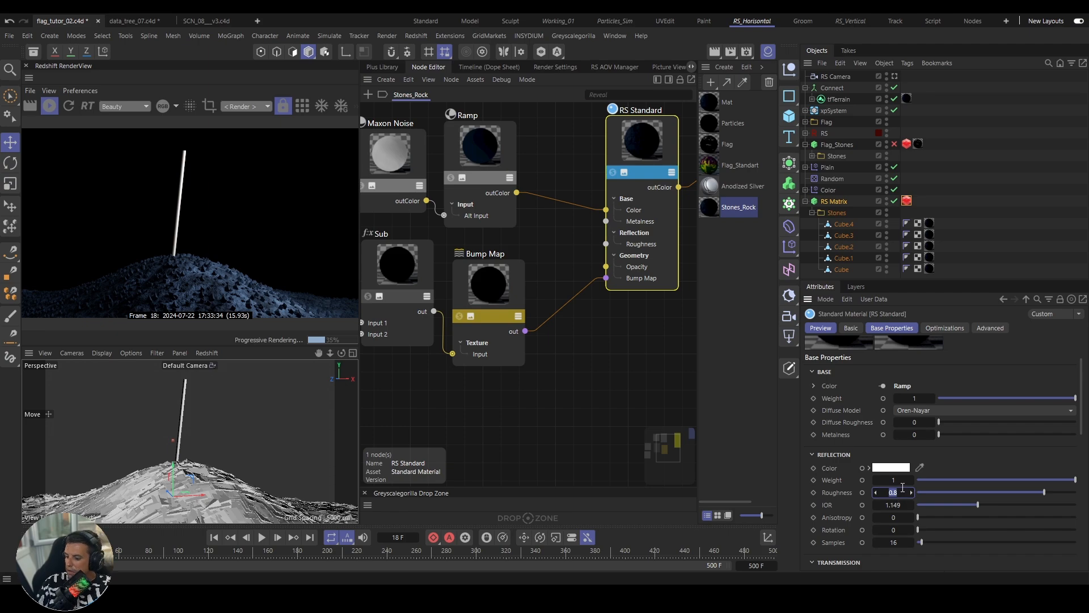
{"action": "type", "text": "0.1"}
{"action": "key", "text": "Return"}
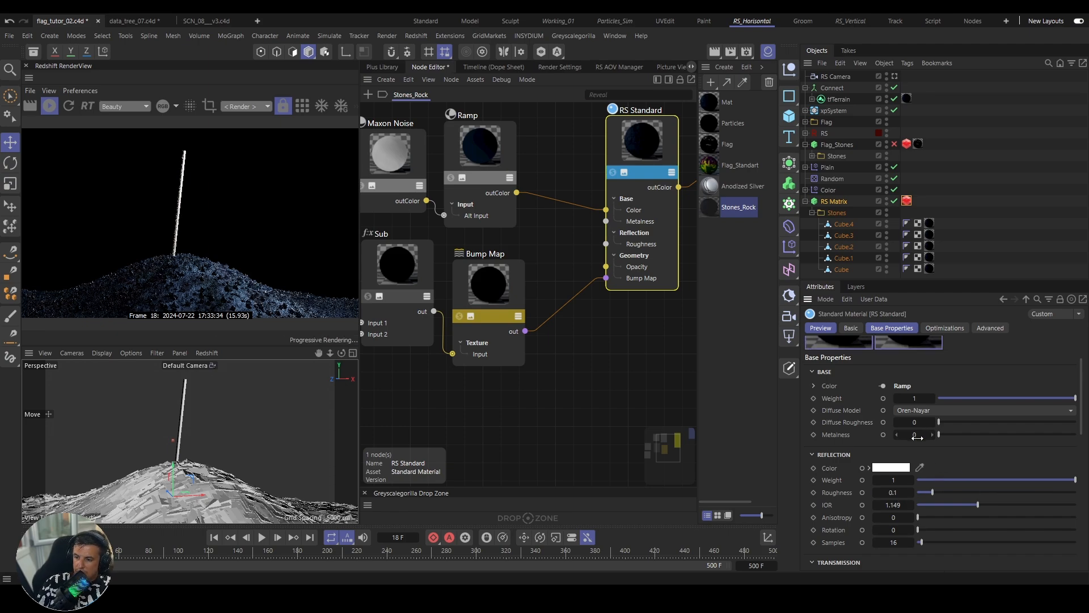
{"action": "left_click_drag", "start_coordinate": [938, 434], "coordinate": [1076, 434]}
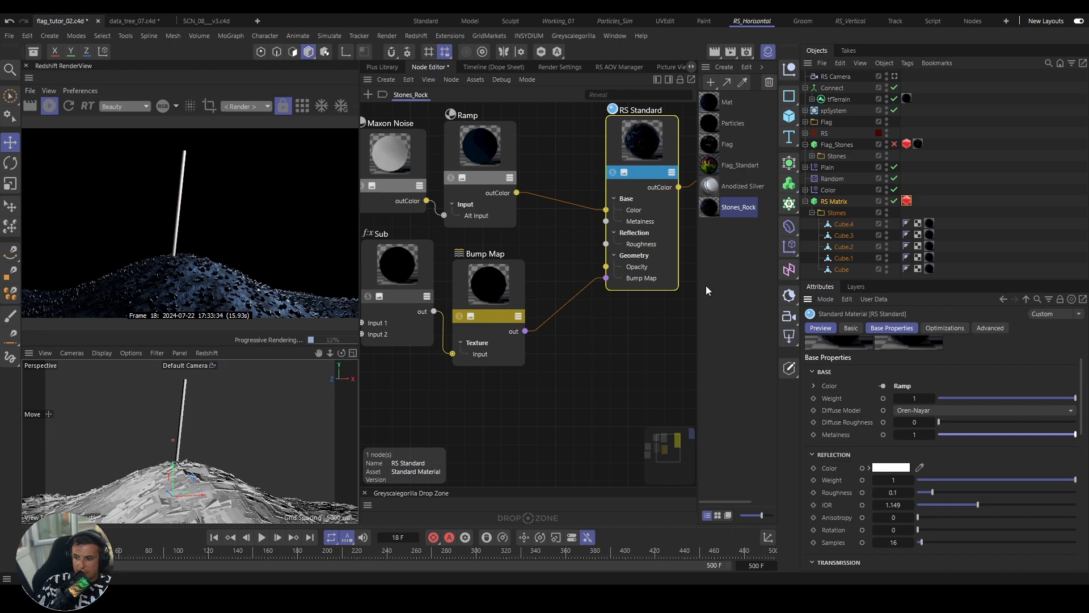
Step: Add a Random effector to RS Matrix and place it directly below RS Matrix in the object hierarchy
{"action": "left_click", "coordinate": [805, 201]}
{"action": "left_click", "coordinate": [837, 201]}
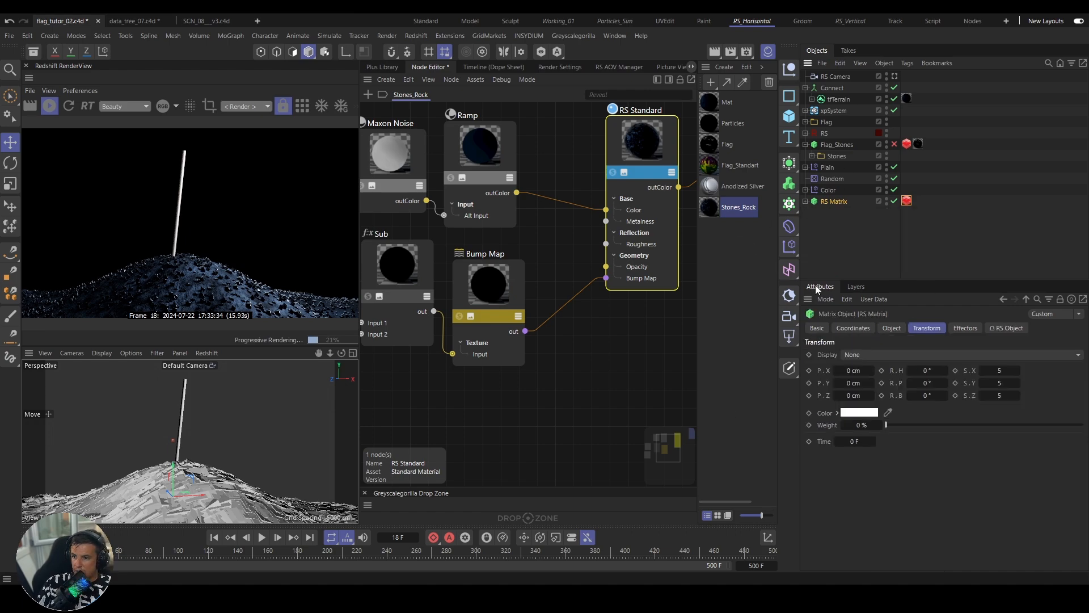
{"action": "left_click", "coordinate": [788, 247]}
{"action": "left_click", "coordinate": [891, 328]}
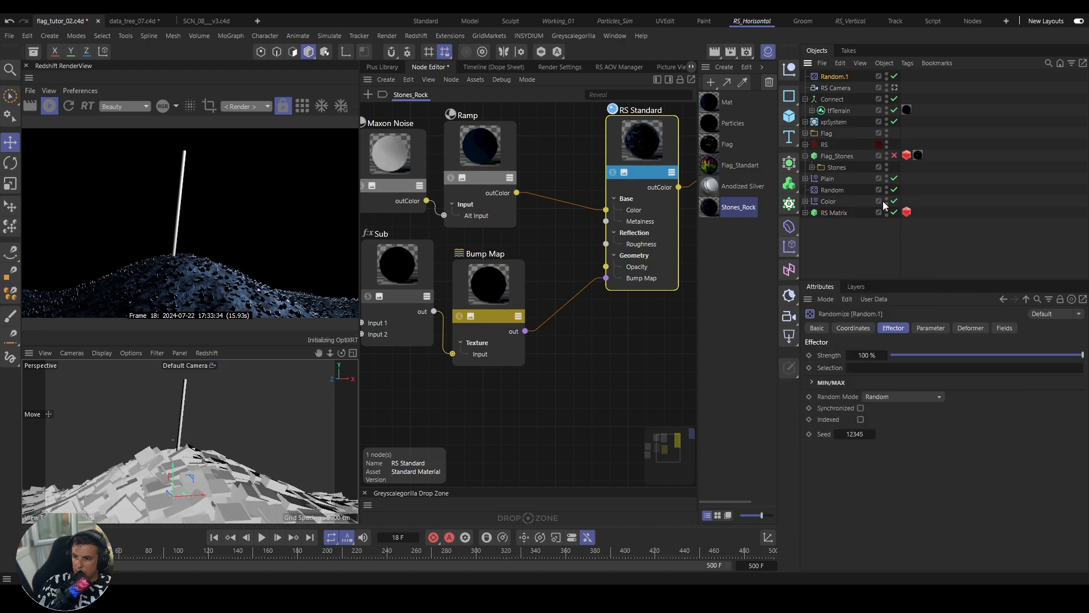
{"action": "left_click_drag", "start_coordinate": [832, 76], "coordinate": [822, 234]}
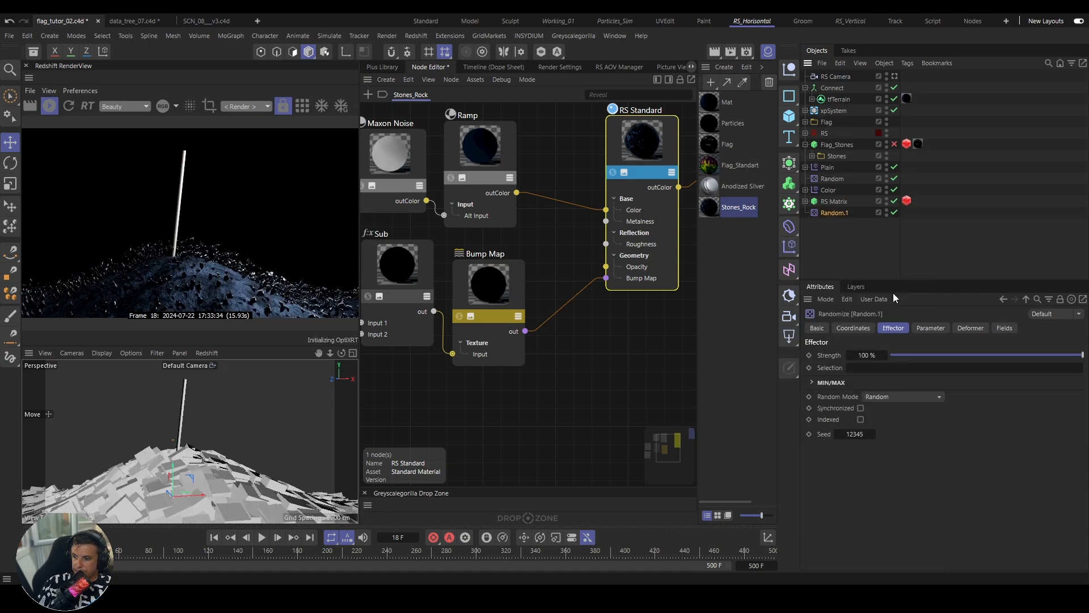
Step: Replace Random.1's position variation with rotation H 443°, P 497°, B 279° and a uniform scale of 1.72
{"action": "left_click", "coordinate": [924, 328]}
{"action": "left_click", "coordinate": [874, 395]}
{"action": "left_click", "coordinate": [874, 406]}
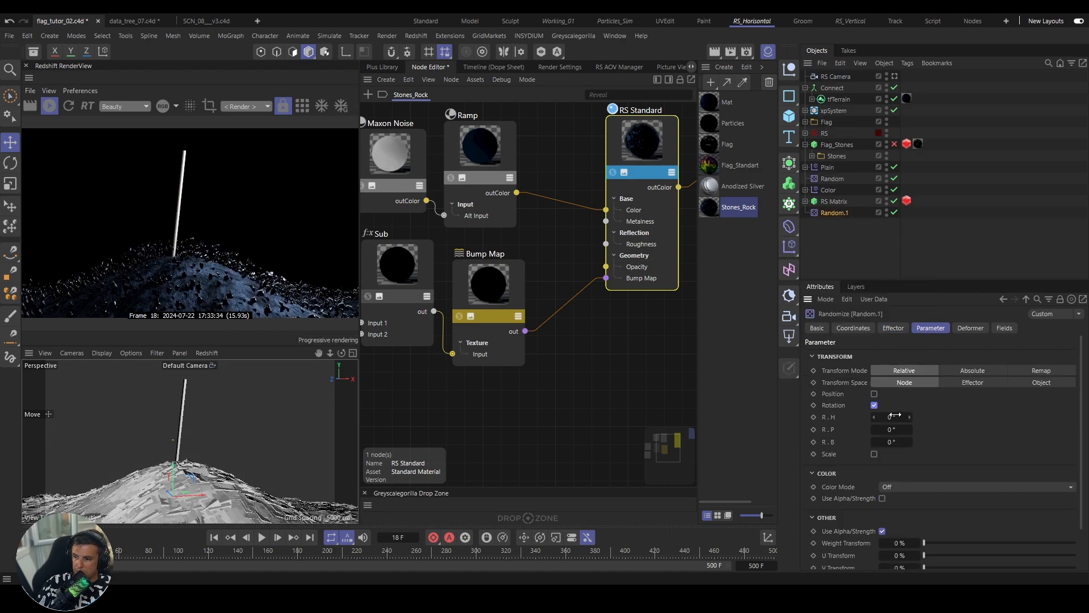
{"action": "left_click_drag", "start_coordinate": [889, 417], "coordinate": [998, 429]}
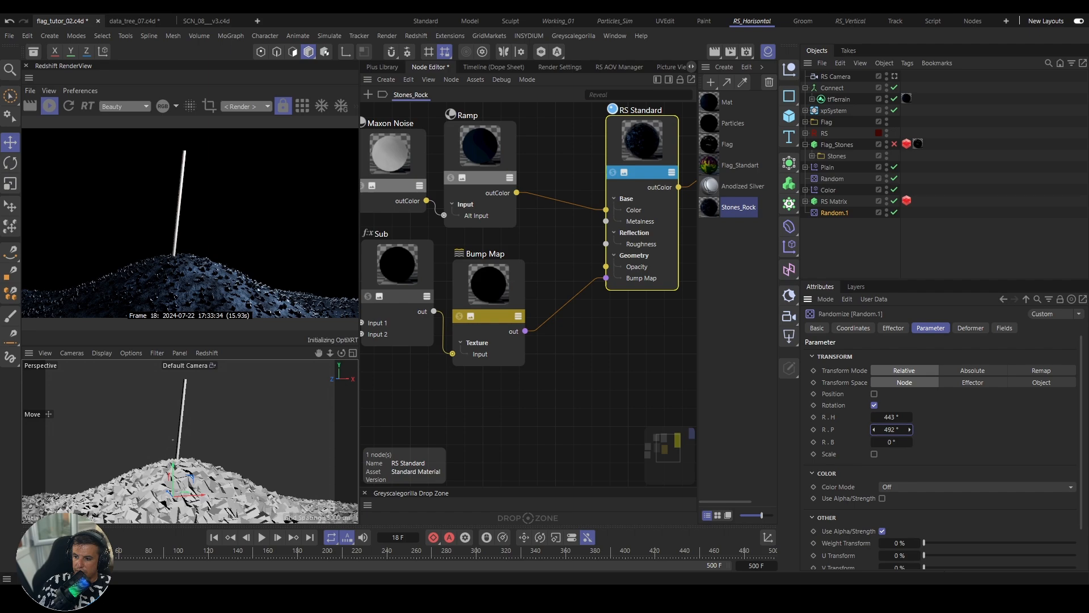
{"action": "left_click_drag", "start_coordinate": [888, 442], "coordinate": [964, 442]}
{"action": "left_click", "coordinate": [874, 454]}
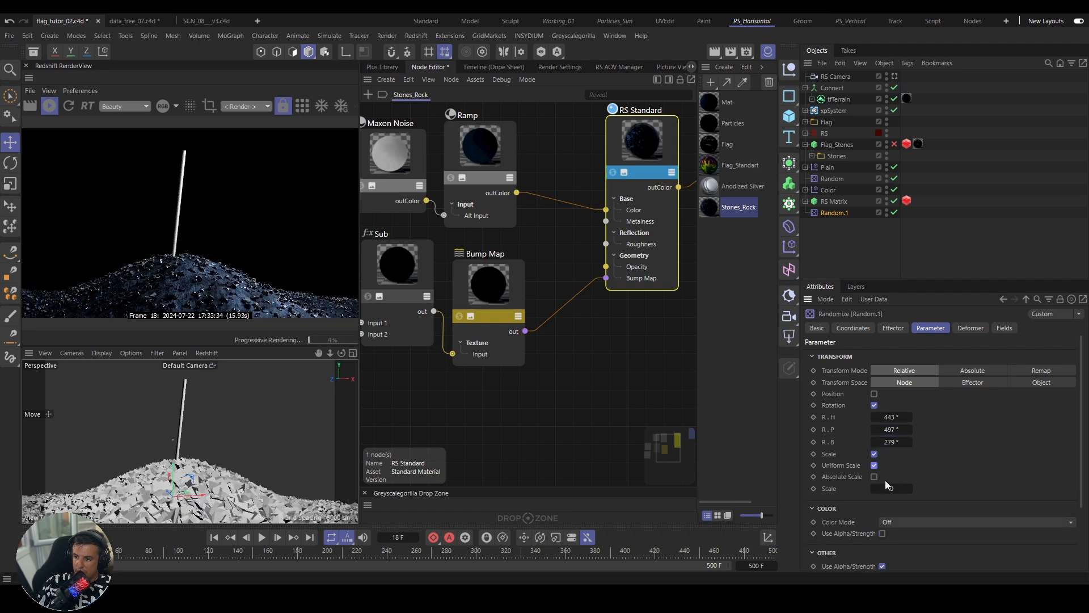
{"action": "left_click_drag", "start_coordinate": [888, 489], "coordinate": [910, 489]}
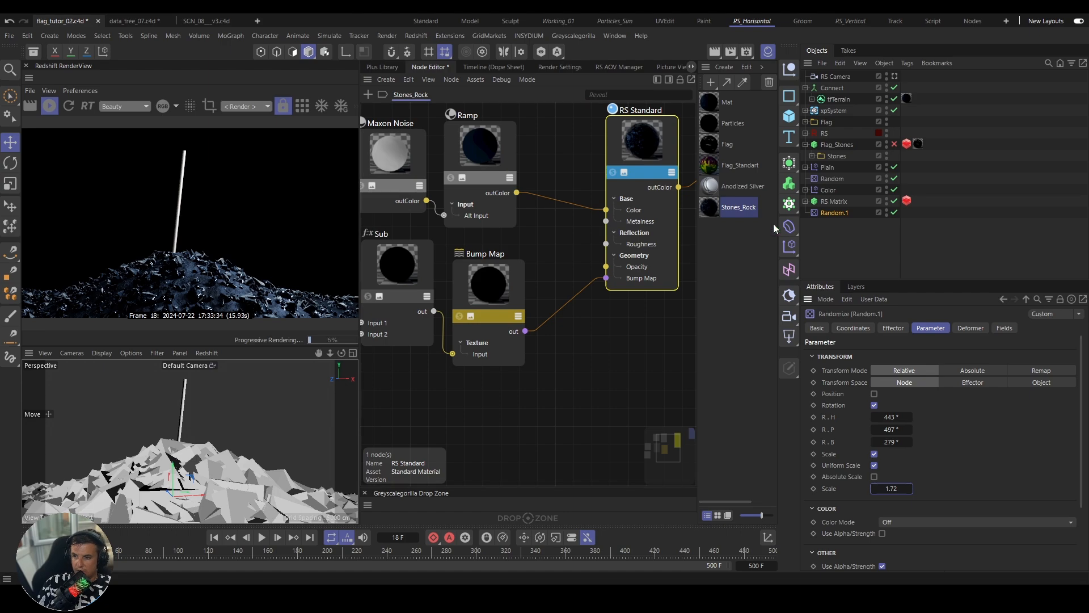
Step: Rename the RS Matrix object as Rocks
{"action": "left_click", "coordinate": [828, 201]}
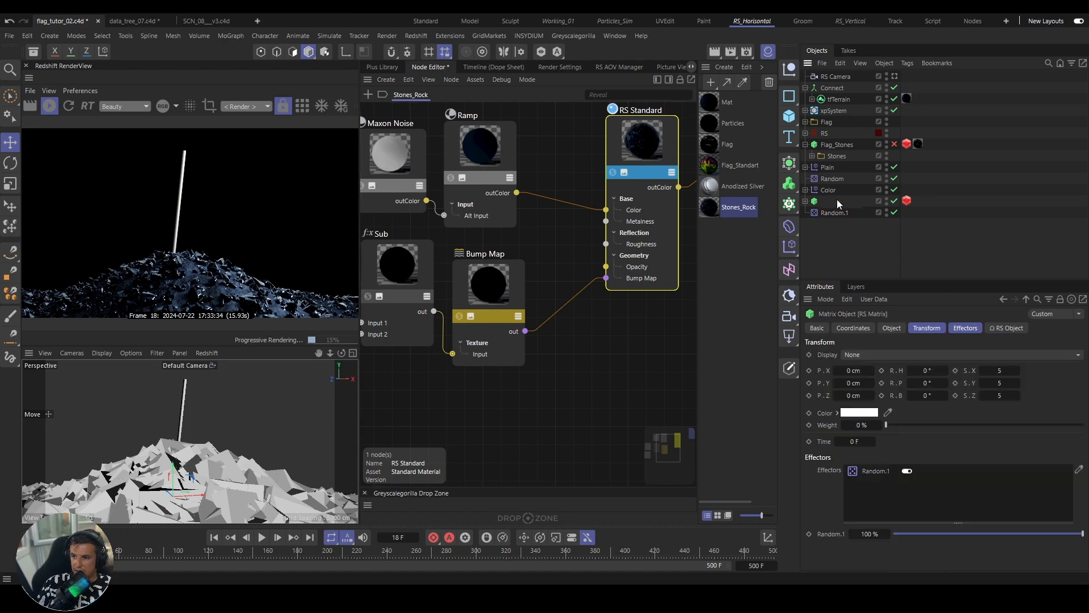
{"action": "double_click", "coordinate": [837, 200]}
{"action": "type", "text": "R"}
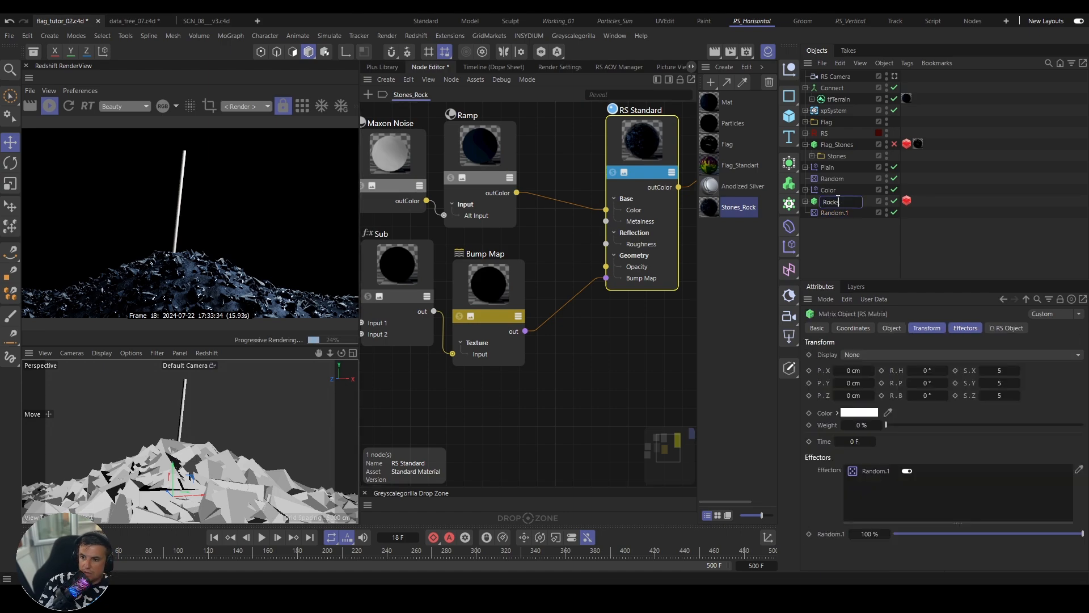
{"action": "type", "text": "ocks"}
{"action": "key", "text": "Return"}
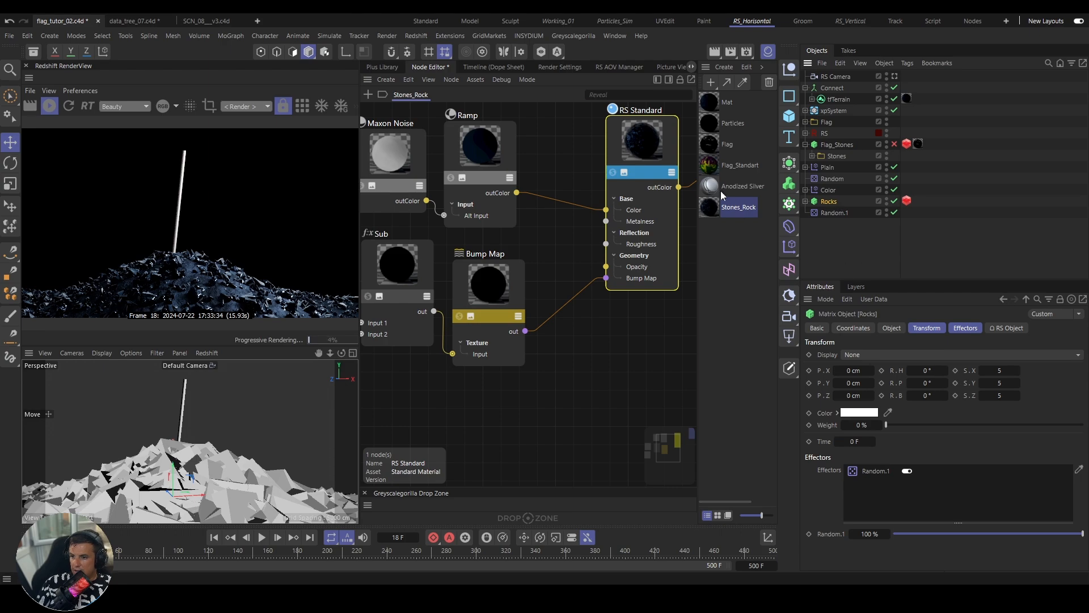
Step: Add a Plain effector to Rocks below Random.1, with position off and a uniform scale of -1
{"action": "left_click", "coordinate": [789, 246]}
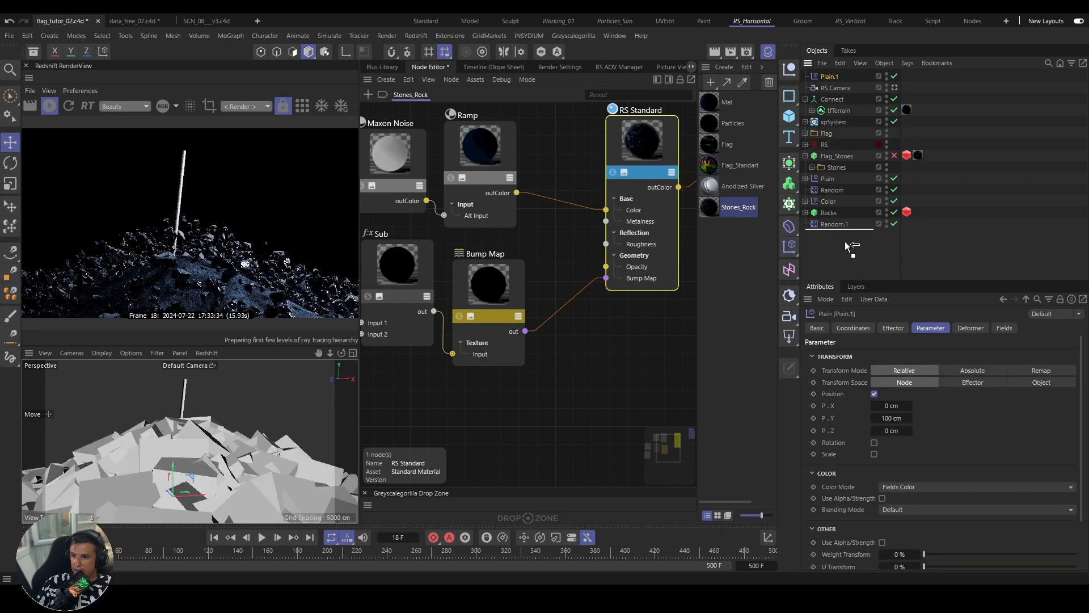
{"action": "left_click", "coordinate": [875, 394]}
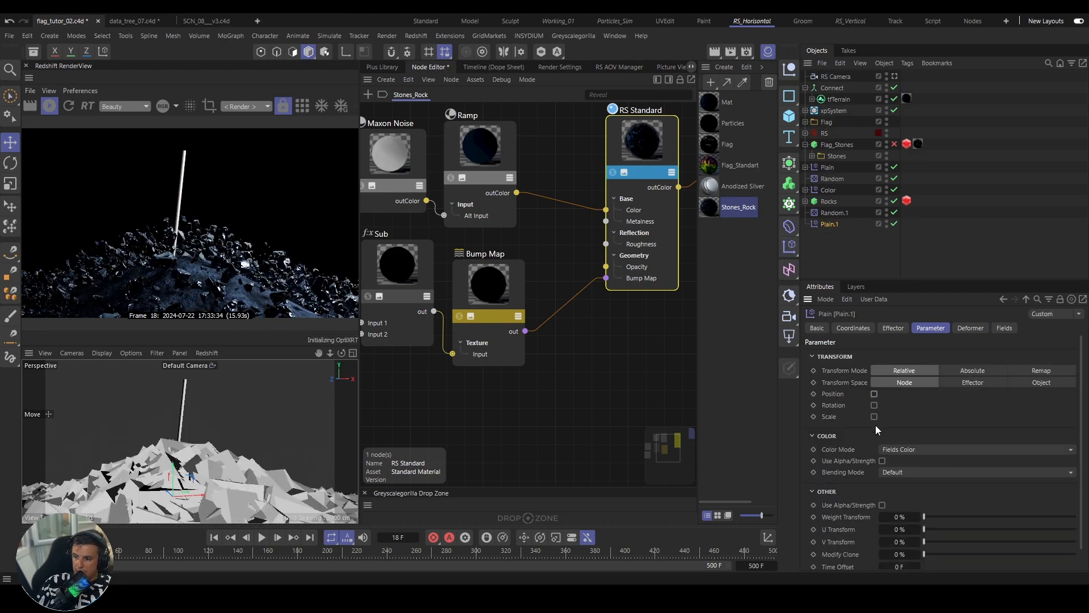
{"action": "left_click", "coordinate": [875, 416]}
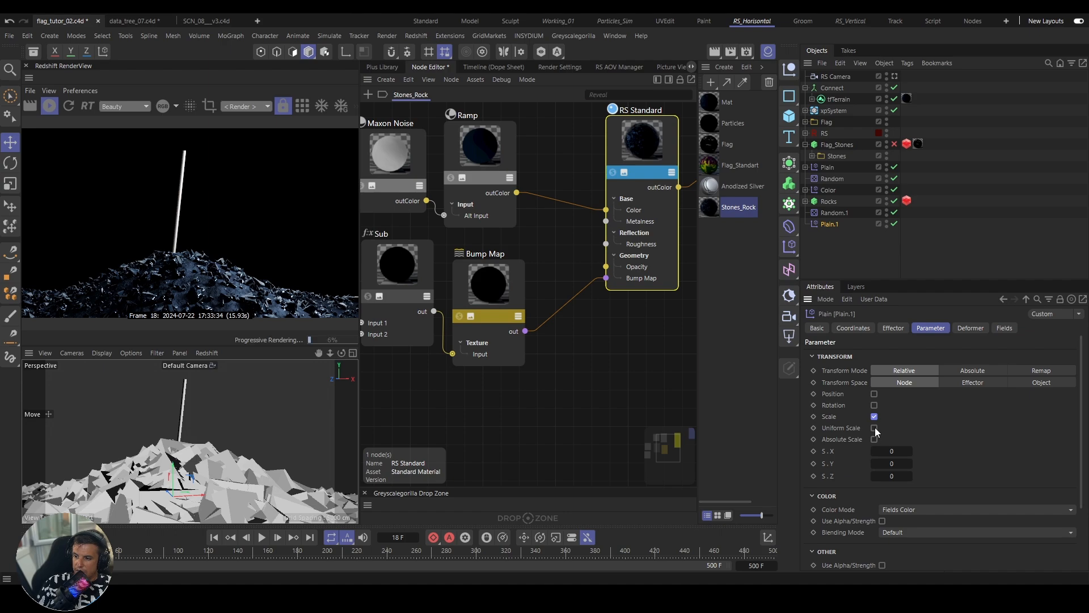
{"action": "left_click", "coordinate": [874, 429]}
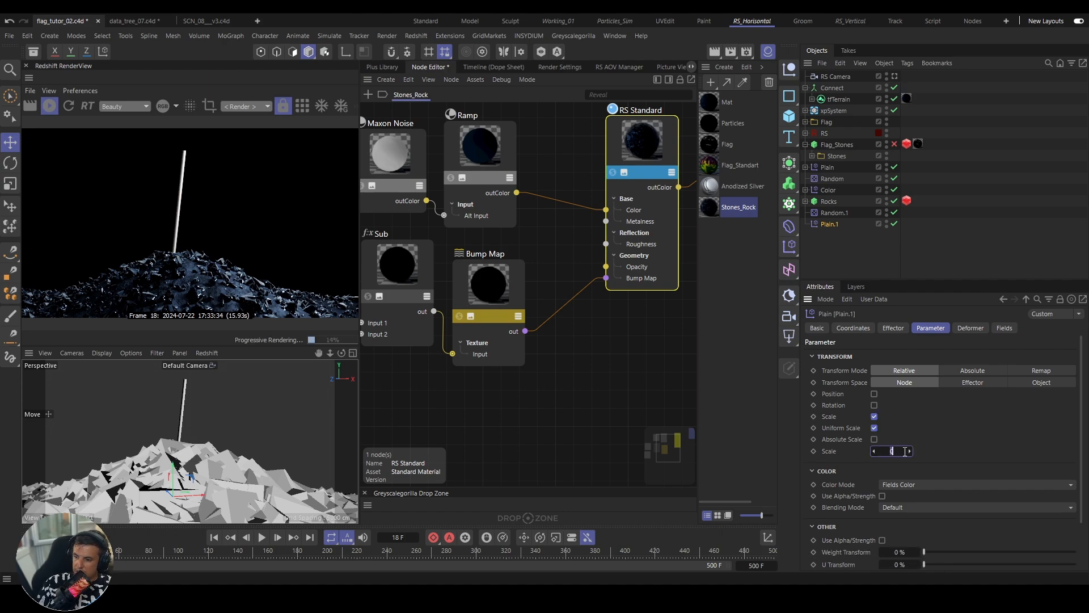
{"action": "key", "text": "Return"}
{"action": "double_click", "coordinate": [893, 451]}
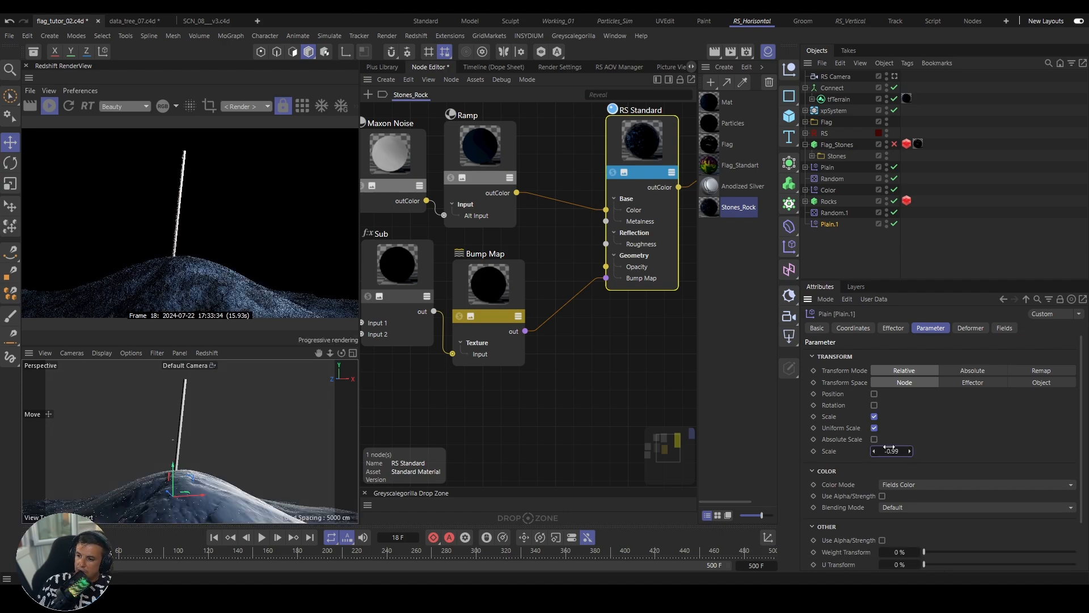
{"action": "type", "text": "-1"}
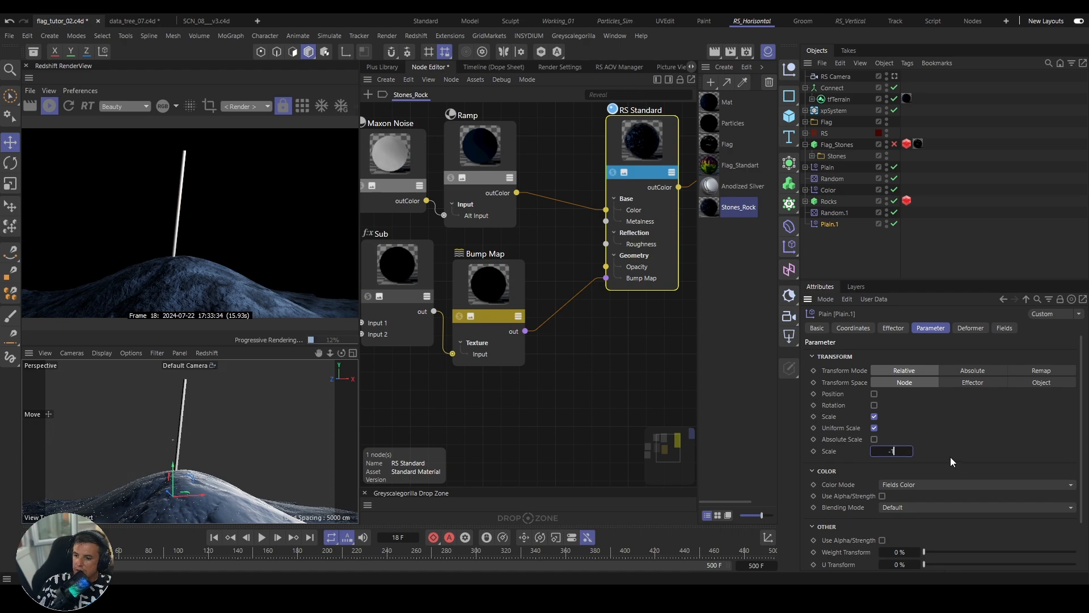
Step: Add a Random Field to the Plain.1 effector's fields
{"action": "left_click", "coordinate": [1005, 328]}
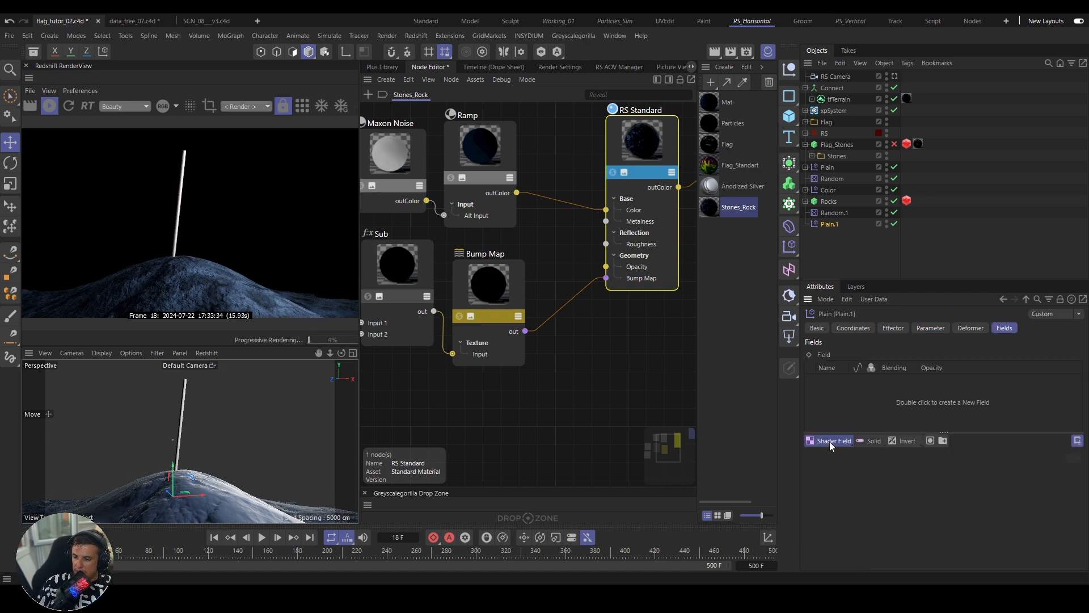
{"action": "left_click_drag", "start_coordinate": [830, 442], "coordinate": [842, 556]}
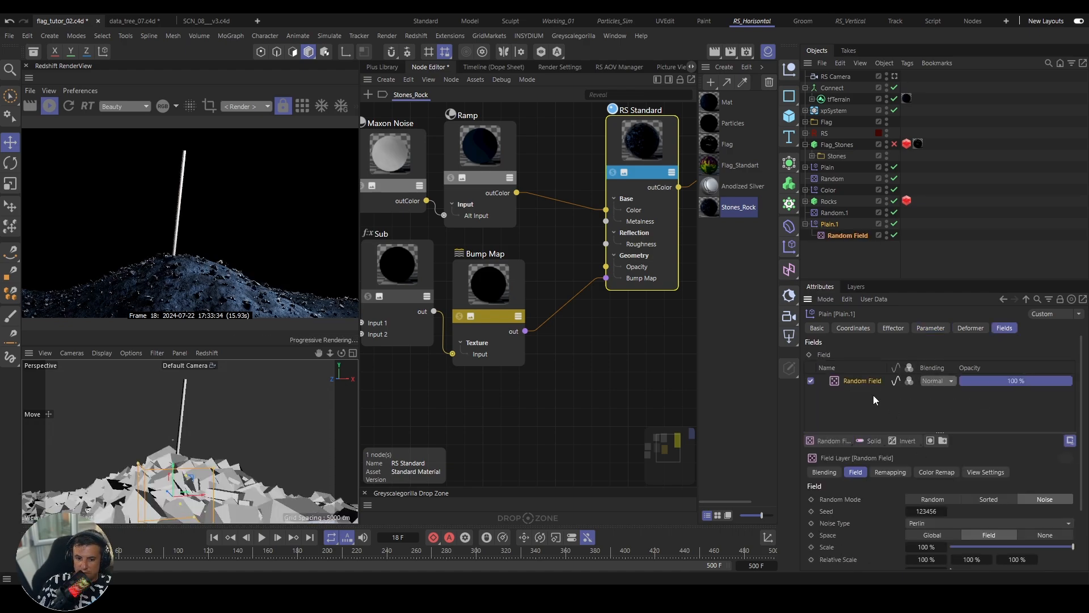
Step: Set the Random Field's noise scale to 1289 % and its remapping contour mode to Curve
{"action": "scroll", "coordinate": [1082, 404], "scroll_direction": "down", "scroll_amount": 3}
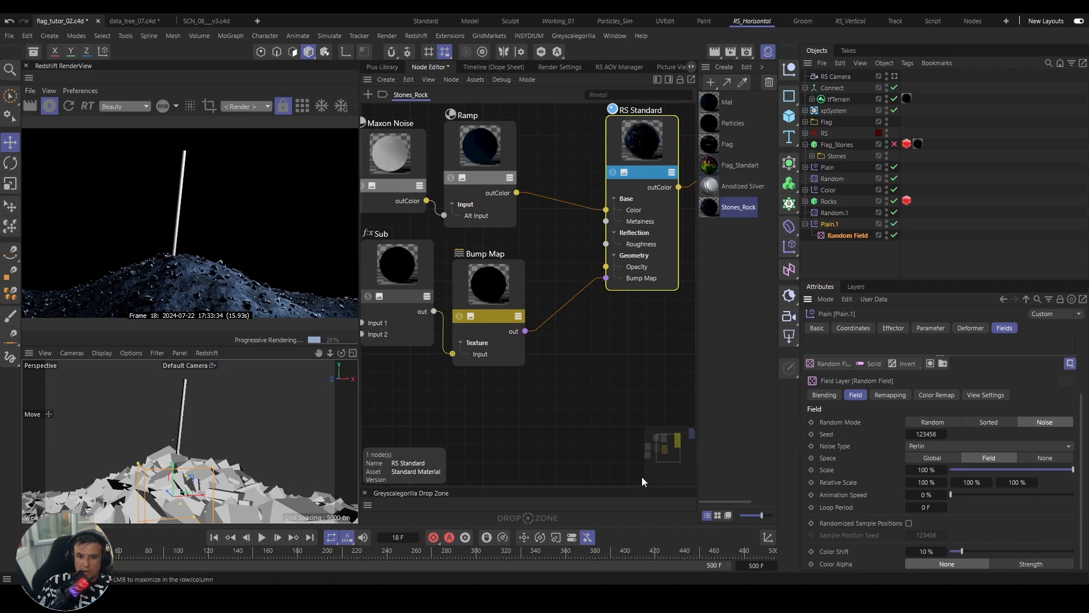
{"action": "left_click_drag", "start_coordinate": [923, 470], "coordinate": [985, 470]}
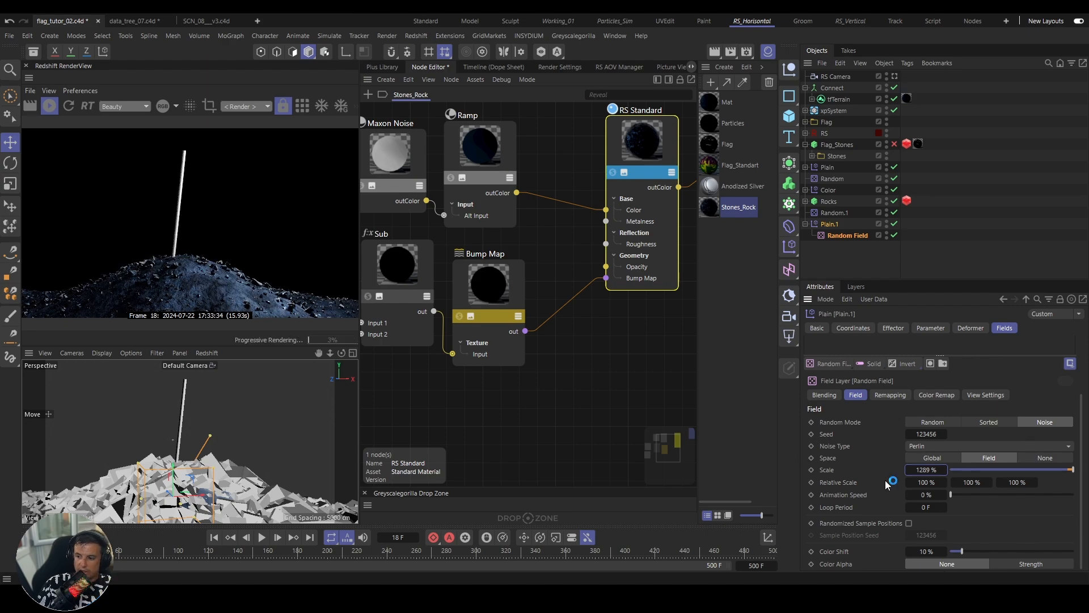
{"action": "left_click", "coordinate": [890, 395]}
{"action": "scroll", "coordinate": [1067, 454], "scroll_direction": "down", "scroll_amount": 2}
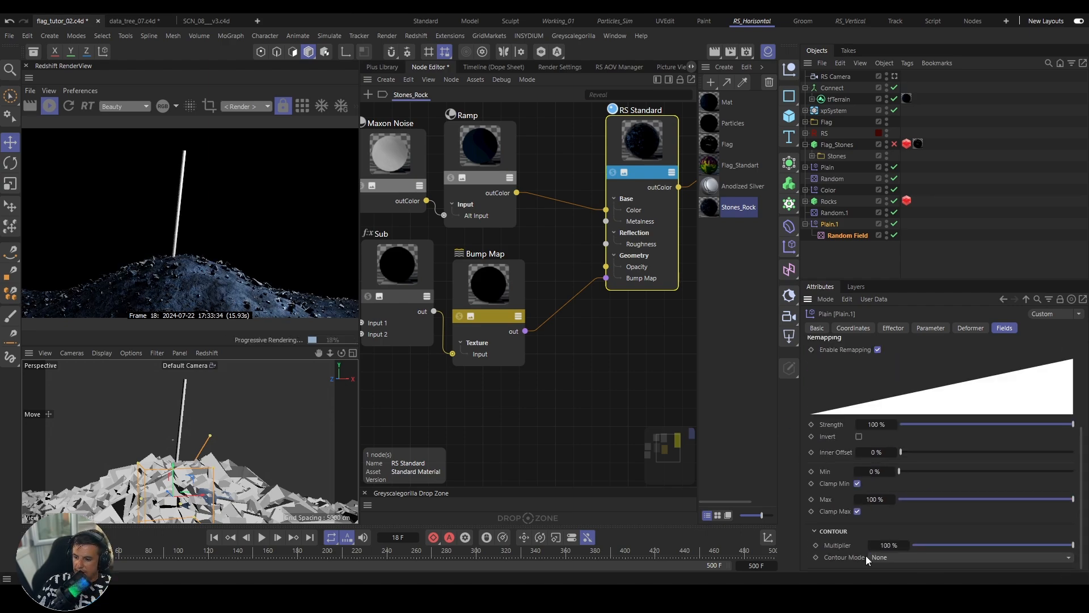
{"action": "left_click", "coordinate": [885, 557]}
{"action": "left_click", "coordinate": [897, 543]}
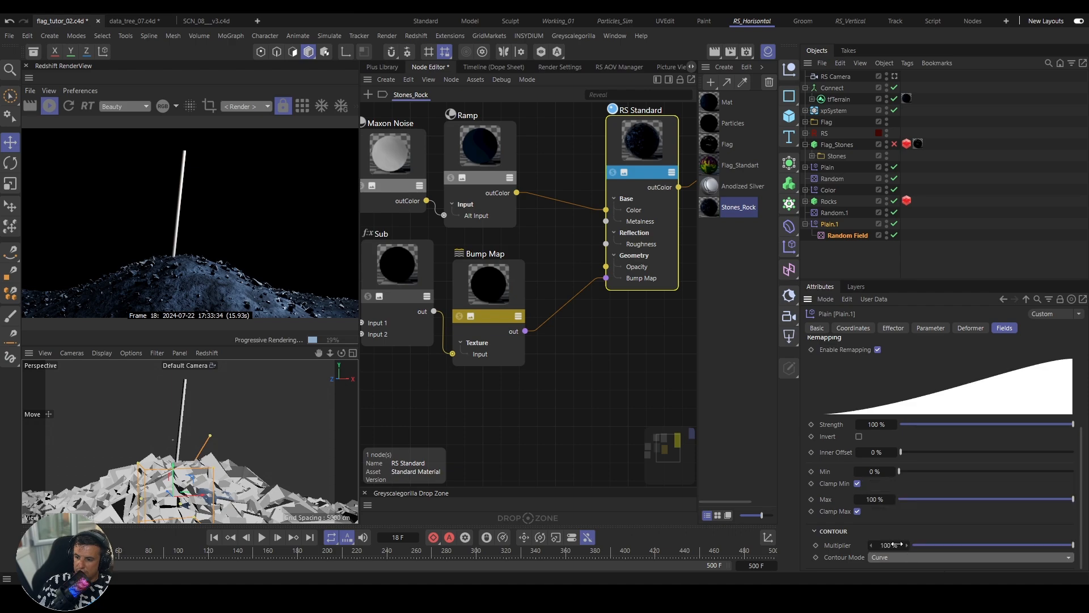
Step: Steepen the Random Field's contour spline by moving its start point to about 0.2 and its end point to about 0.6
{"action": "scroll", "coordinate": [1084, 462], "scroll_direction": "down", "scroll_amount": 1}
{"action": "scroll", "coordinate": [1084, 461], "scroll_direction": "down", "scroll_amount": 2}
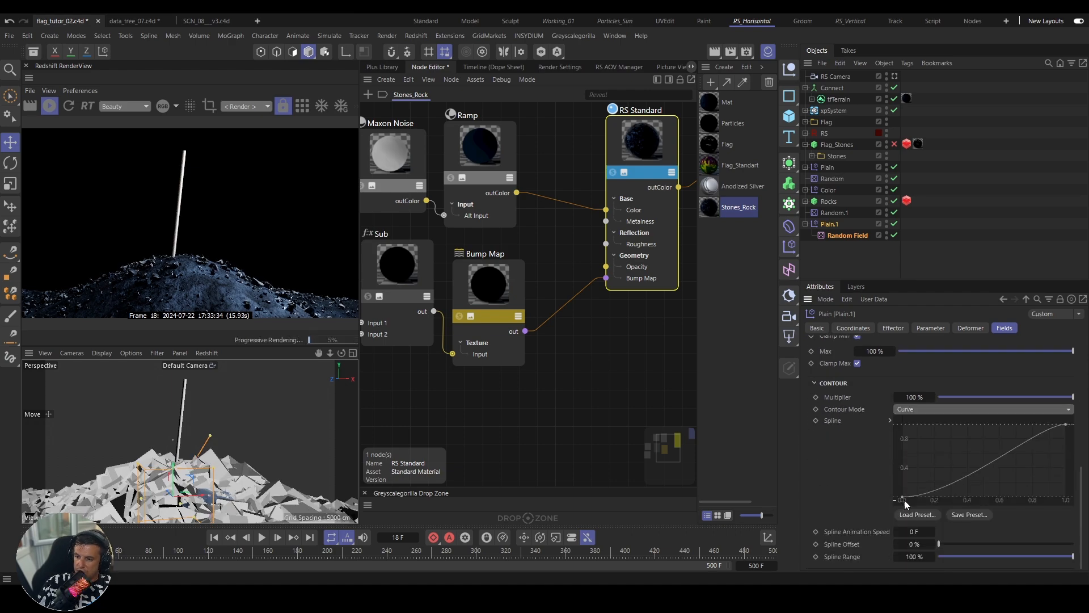
{"action": "left_click_drag", "start_coordinate": [903, 497], "coordinate": [929, 523]}
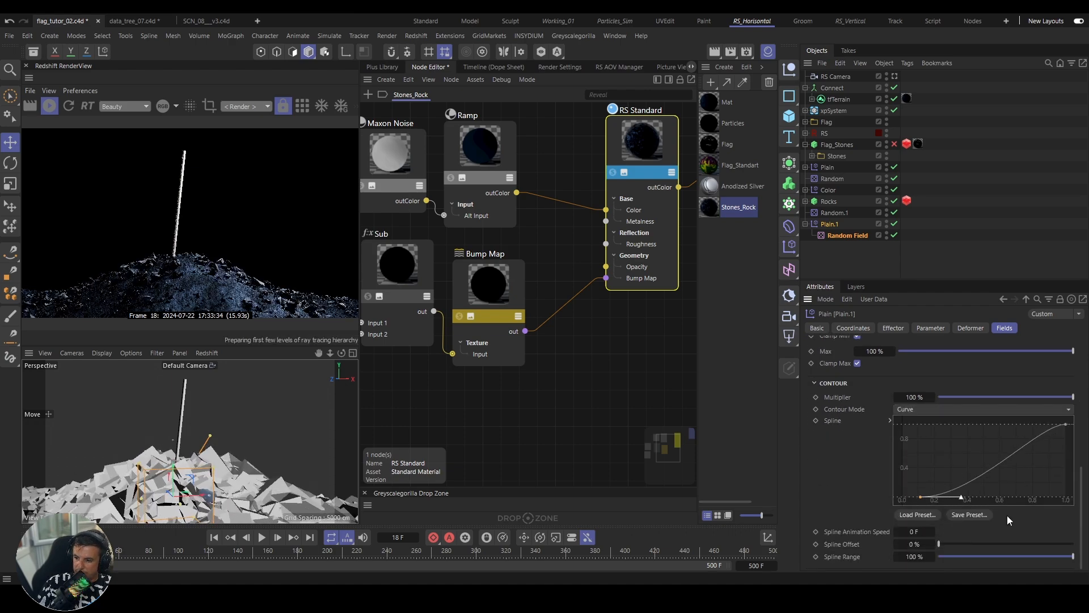
{"action": "left_click_drag", "start_coordinate": [1065, 424], "coordinate": [1004, 424]}
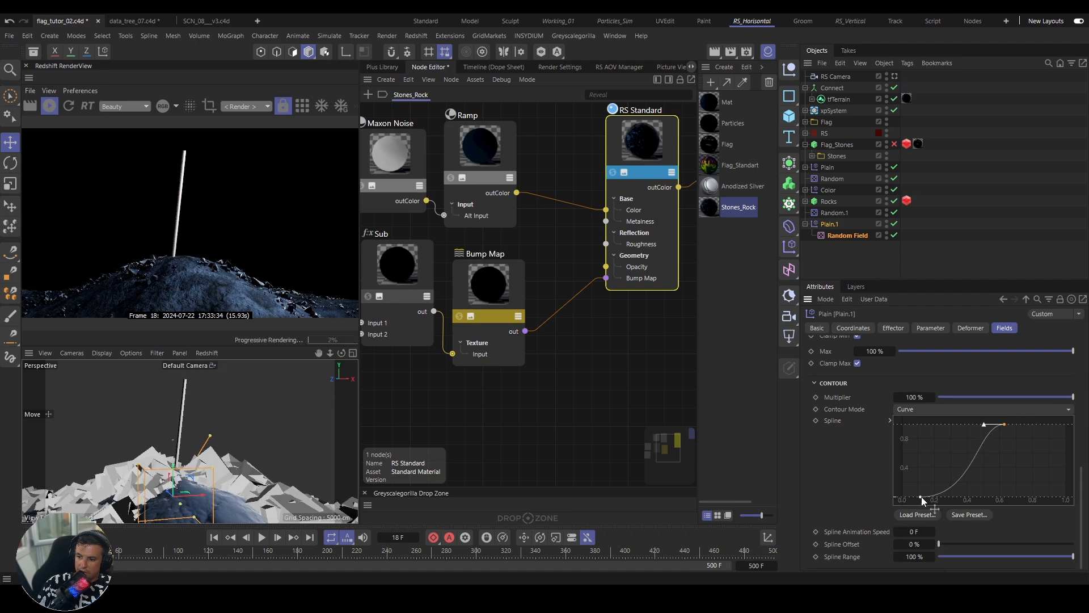
{"action": "left_click_drag", "start_coordinate": [921, 497], "coordinate": [941, 502]}
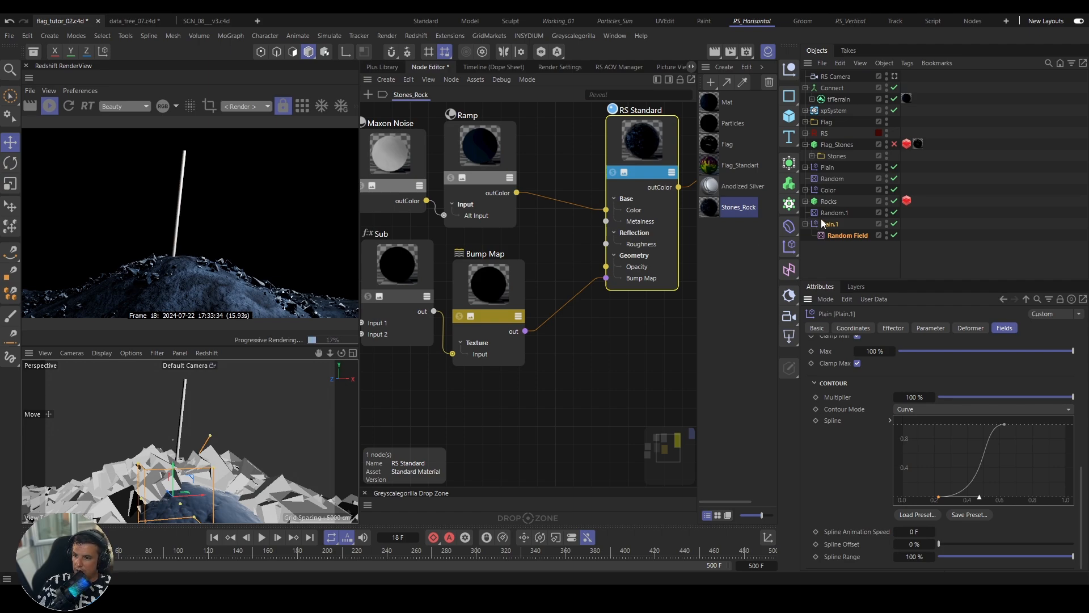
Step: Raise the Random Field's noise scale to 4477 %
{"action": "scroll", "coordinate": [880, 417], "scroll_direction": "up", "scroll_amount": 5}
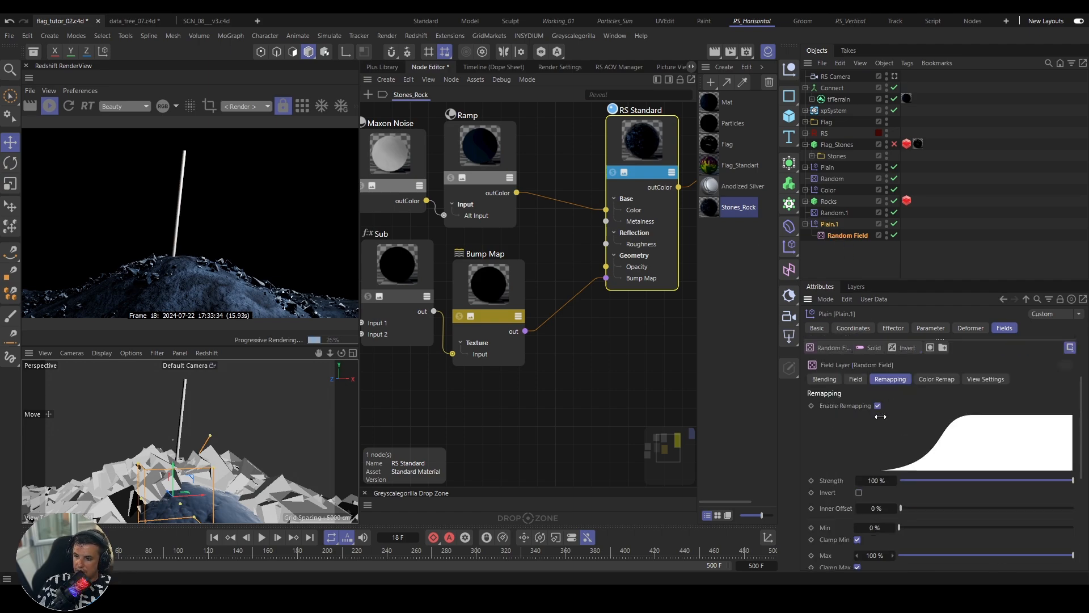
{"action": "left_click", "coordinate": [856, 379]}
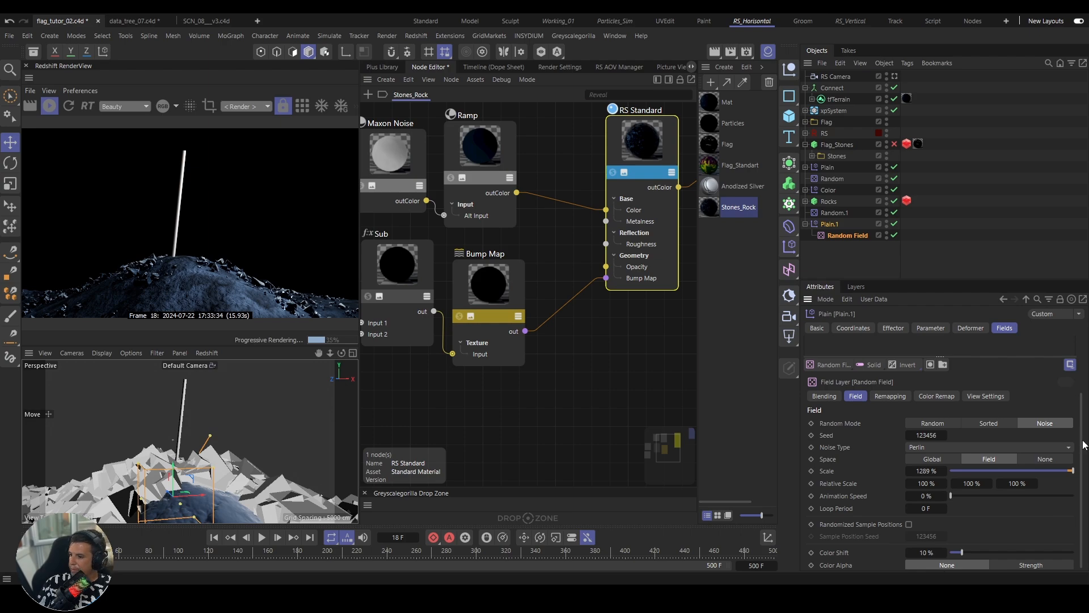
{"action": "mouse_move", "coordinate": [935, 471]}
{"action": "left_mouse_down"}
{"action": "mouse_move", "coordinate": [874, 471]}
{"action": "mouse_move", "coordinate": [952, 474]}
{"action": "mouse_move", "coordinate": [921, 471]}
{"action": "mouse_move", "coordinate": [934, 475]}
{"action": "left_mouse_up"}
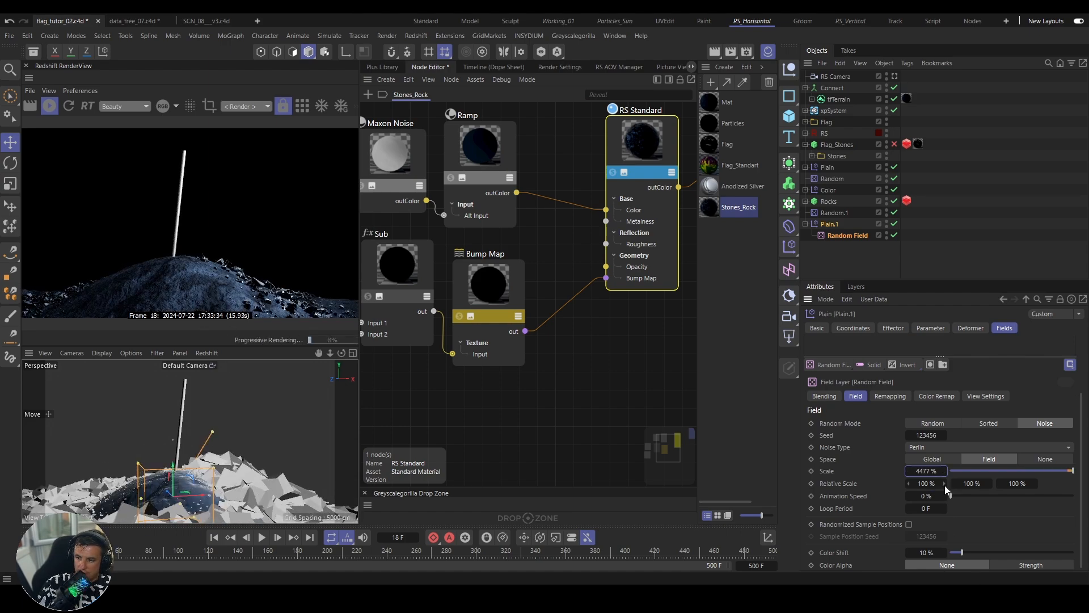
Step: Try successive Random Field seeds up to 123465, and reduce the noise scale to 1931 %
{"action": "left_click", "coordinate": [945, 435]}
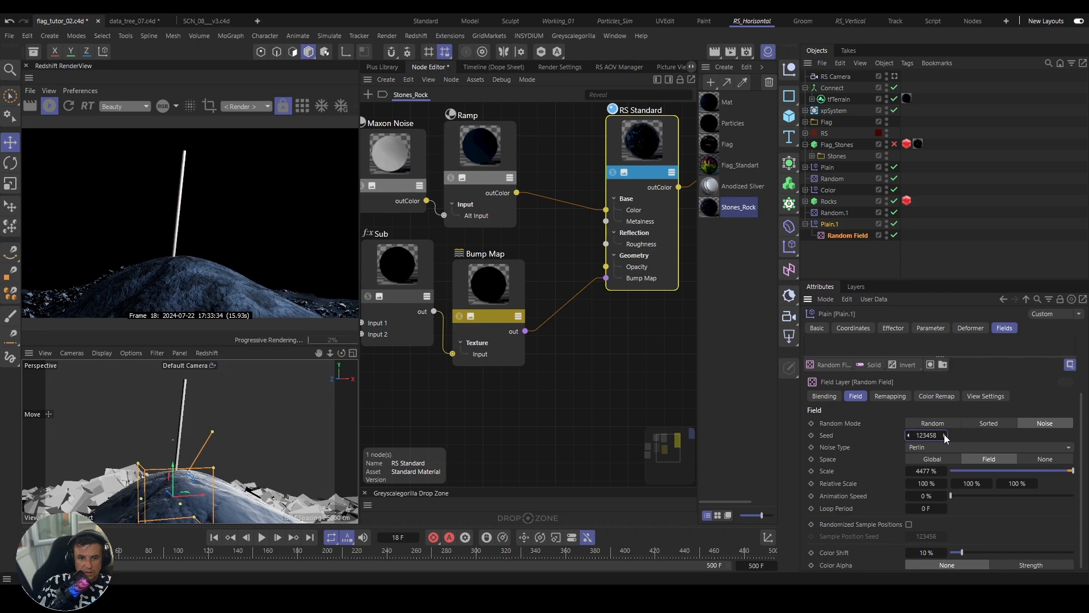
{"action": "left_click", "coordinate": [944, 435]}
{"action": "left_click", "coordinate": [944, 435]}
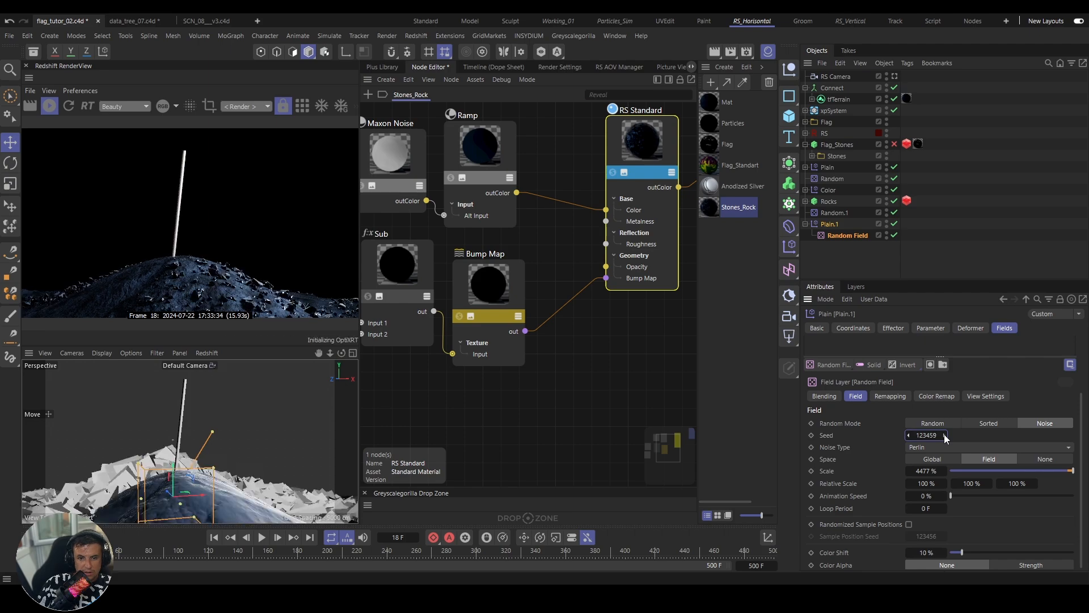
{"action": "left_click", "coordinate": [944, 435]}
{"action": "left_click", "coordinate": [944, 436]}
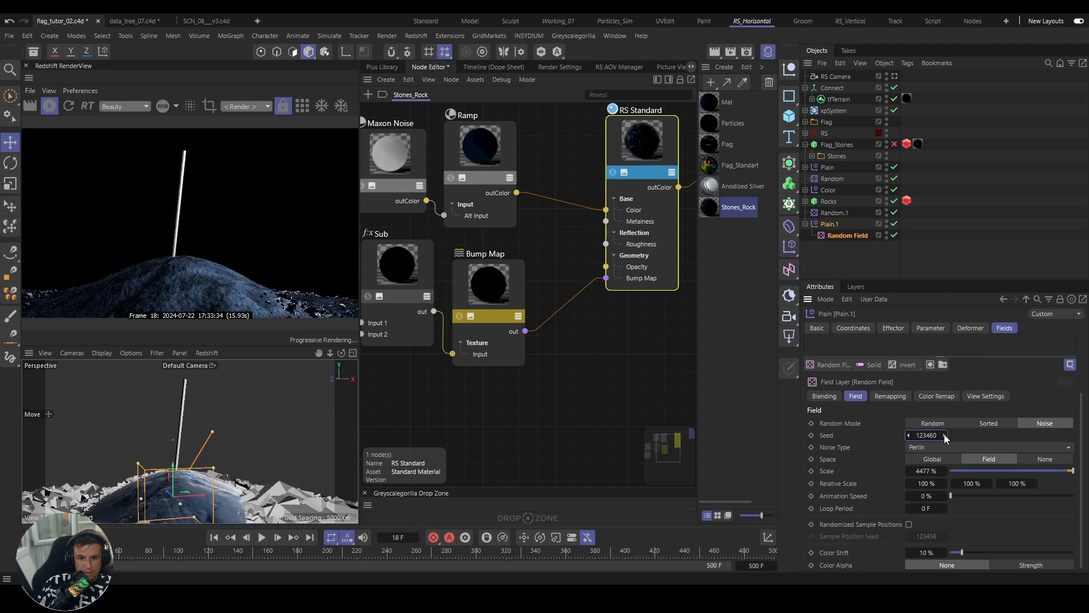
{"action": "left_click", "coordinate": [945, 435]}
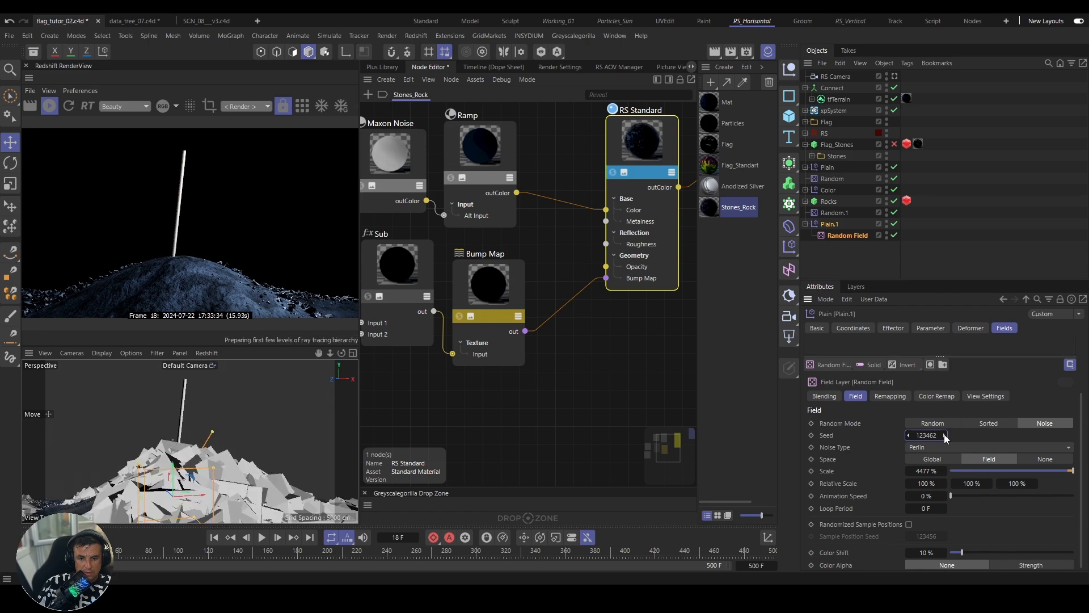
{"action": "left_click", "coordinate": [944, 435]}
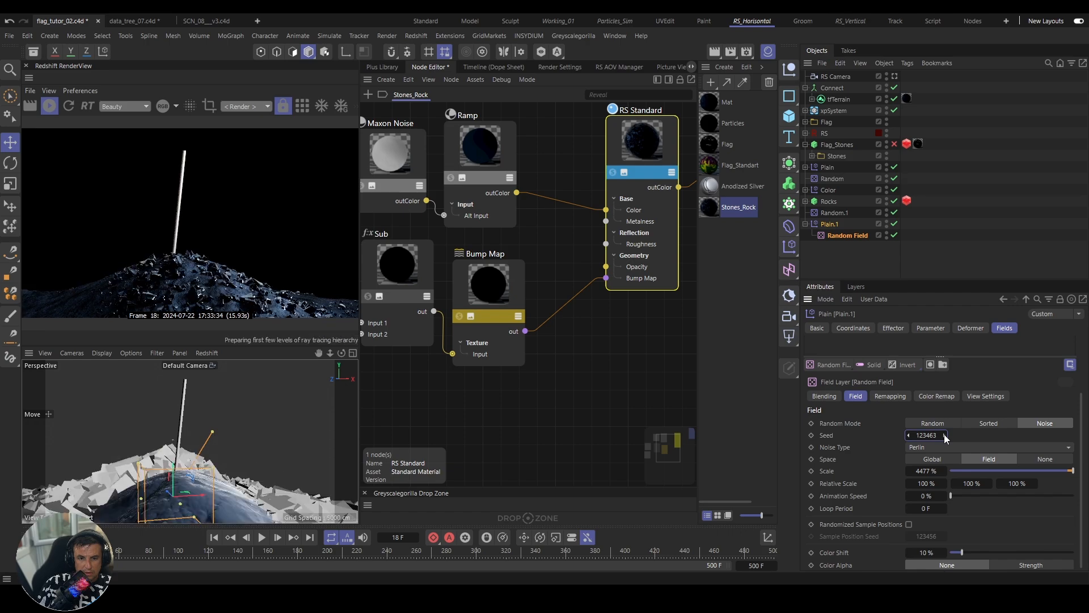
{"action": "left_click", "coordinate": [944, 435]}
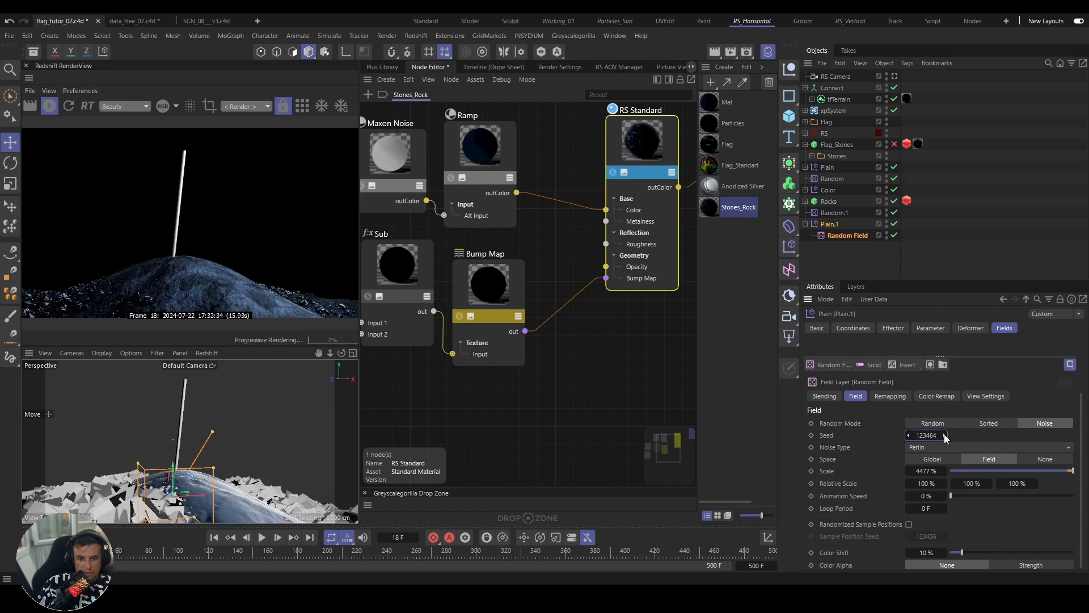
{"action": "left_click", "coordinate": [945, 434]}
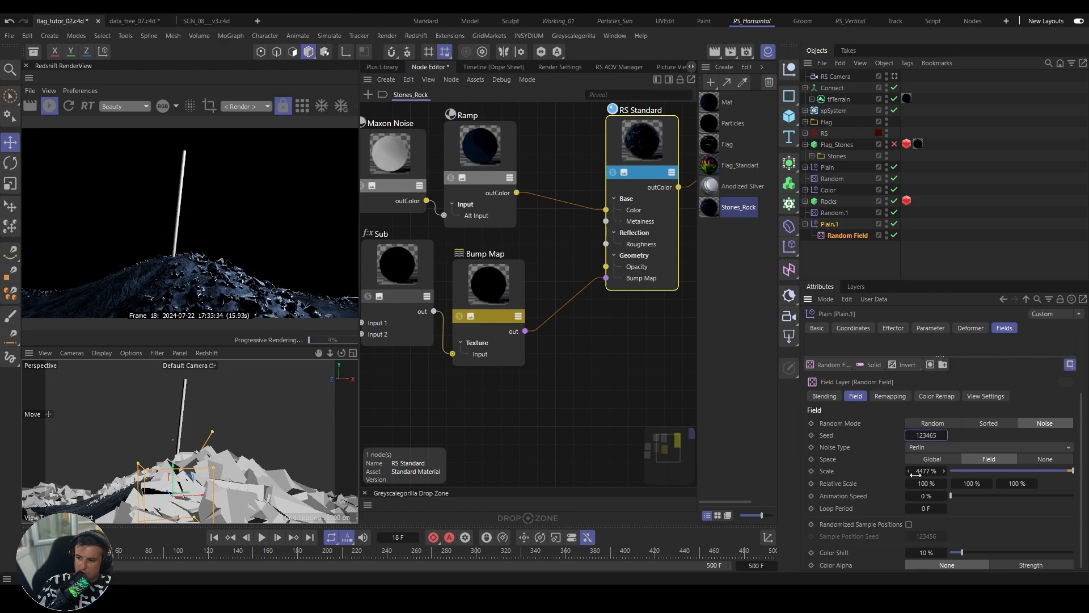
{"action": "left_click_drag", "start_coordinate": [944, 471], "coordinate": [944, 519]}
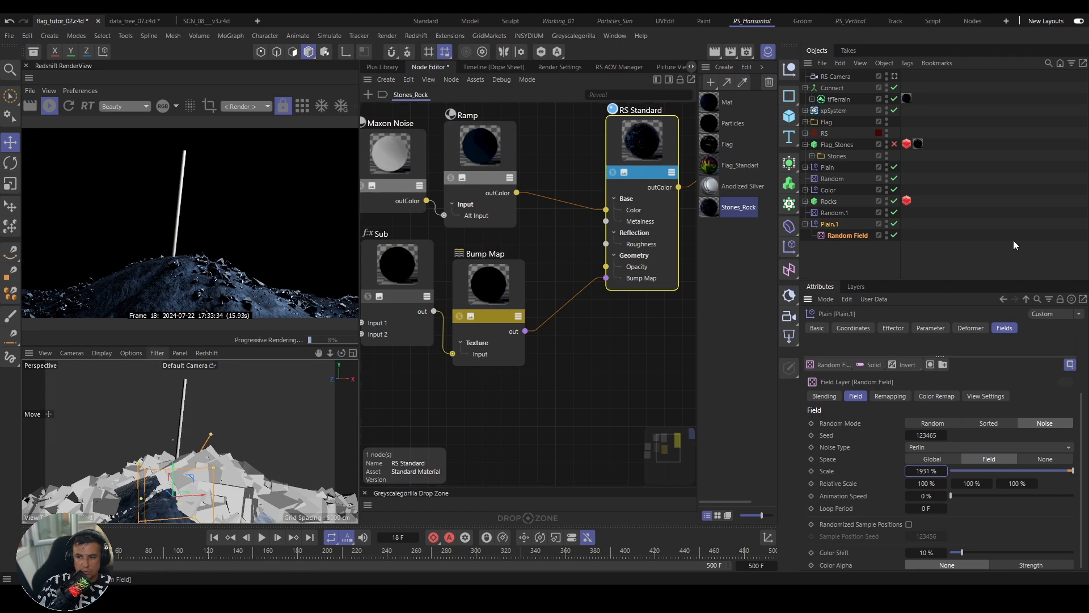
Step: Set the Rocks matrix object's transform scale to 7 on X, Y and Z
{"action": "left_click", "coordinate": [829, 201]}
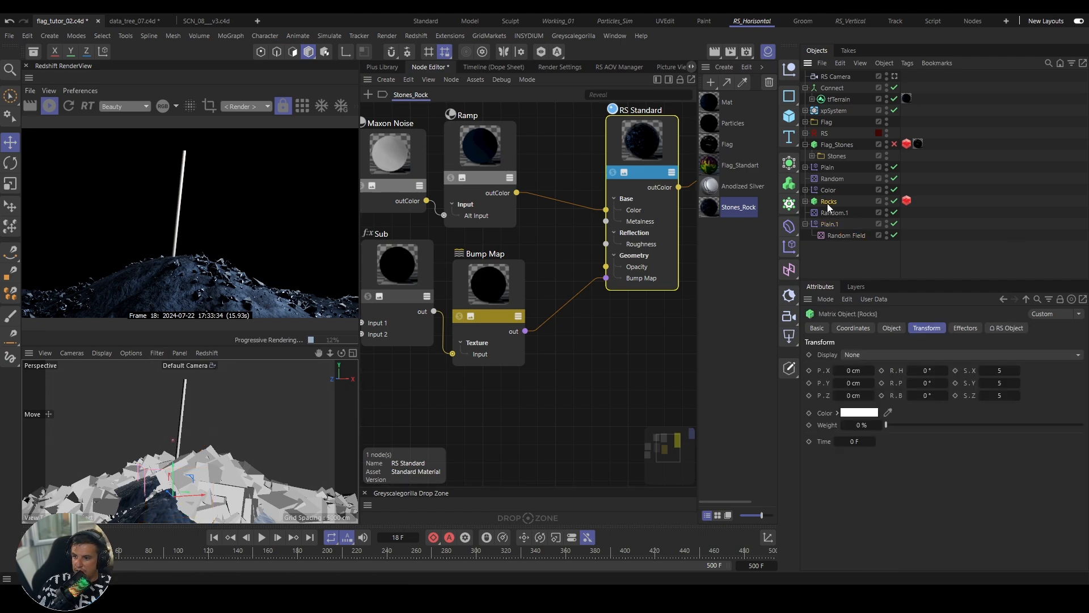
{"action": "left_click", "coordinate": [1002, 370]}
{"action": "left_click", "coordinate": [999, 382]}
{"action": "type", "text": "7"}
{"action": "left_click", "coordinate": [999, 395]}
{"action": "type", "text": "7"}
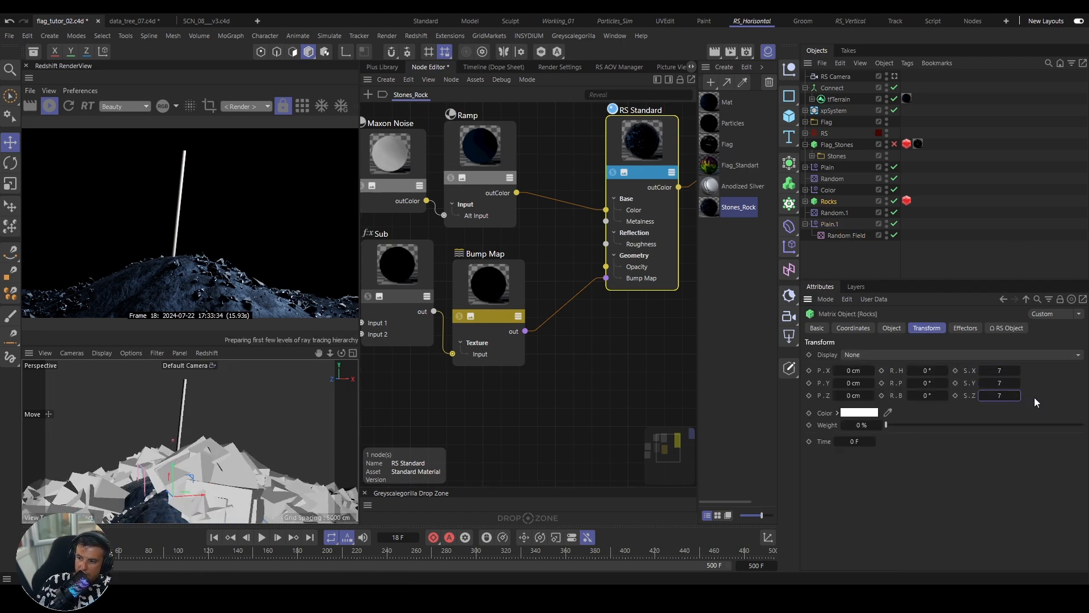
{"action": "key", "text": "Return"}
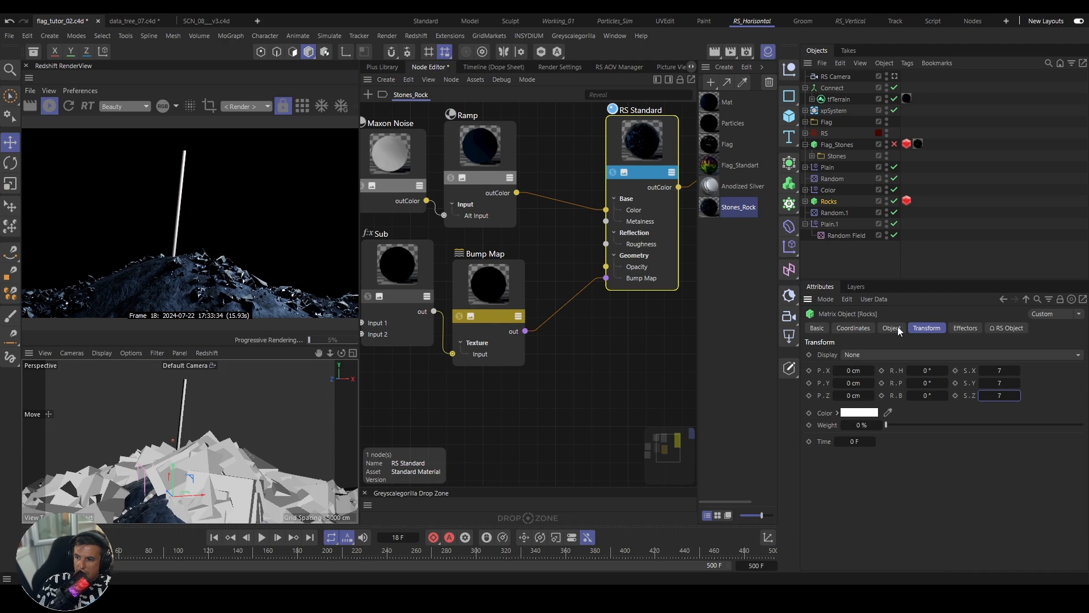
Step: Set the Rocks matrix object's count to 20000
{"action": "left_click", "coordinate": [892, 327]}
{"action": "left_click", "coordinate": [853, 484]}
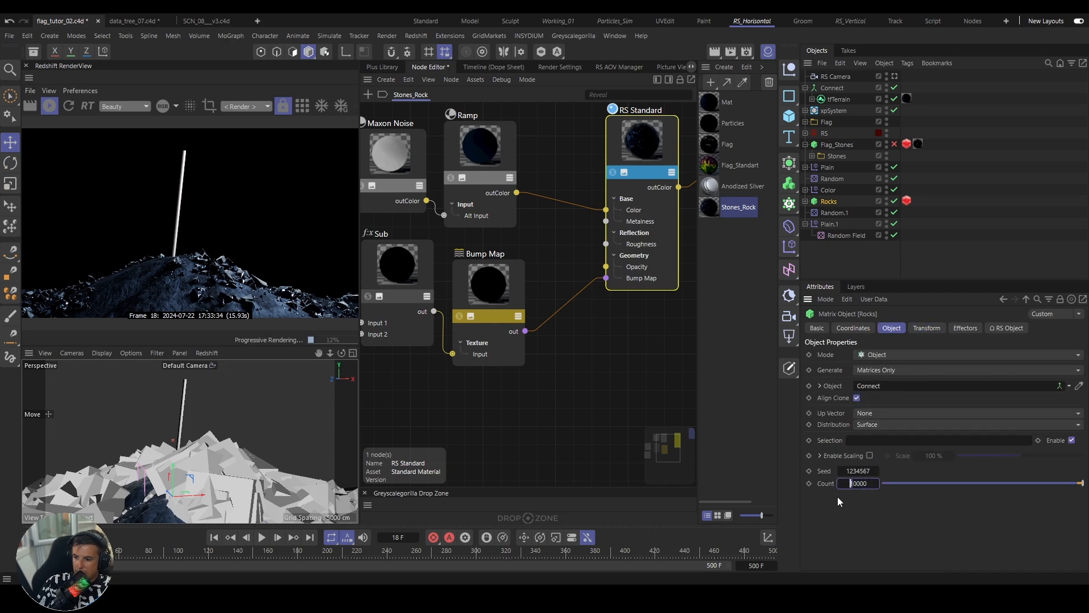
{"action": "type", "text": "2"}
{"action": "key", "text": "Return"}
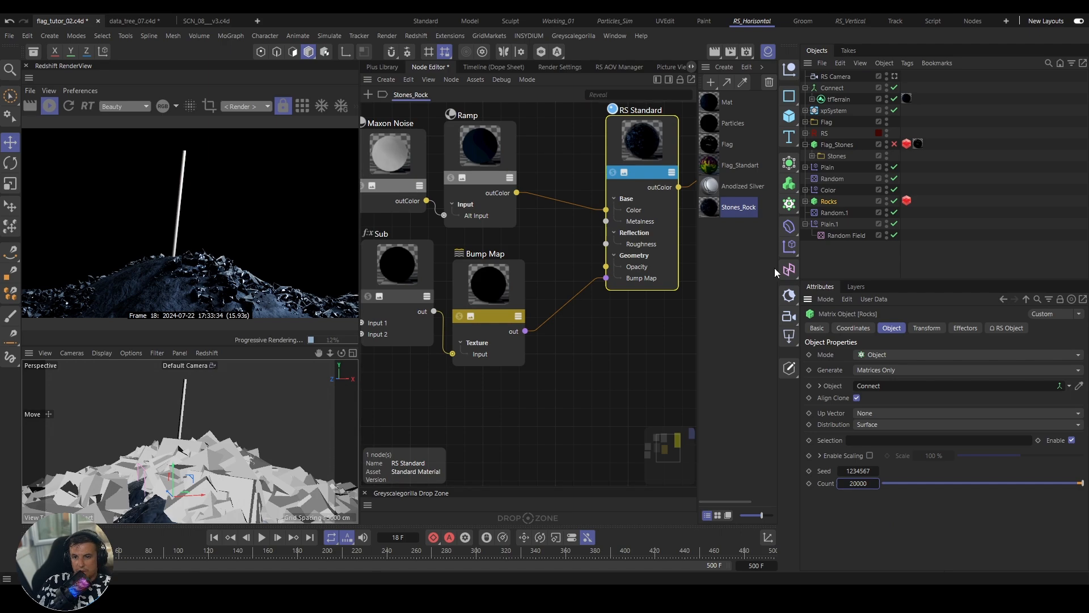
Step: Browse the Greyscalegorilla material library for a new pole material and show the Wood Unfinished category
{"action": "left_click", "coordinate": [706, 189]}
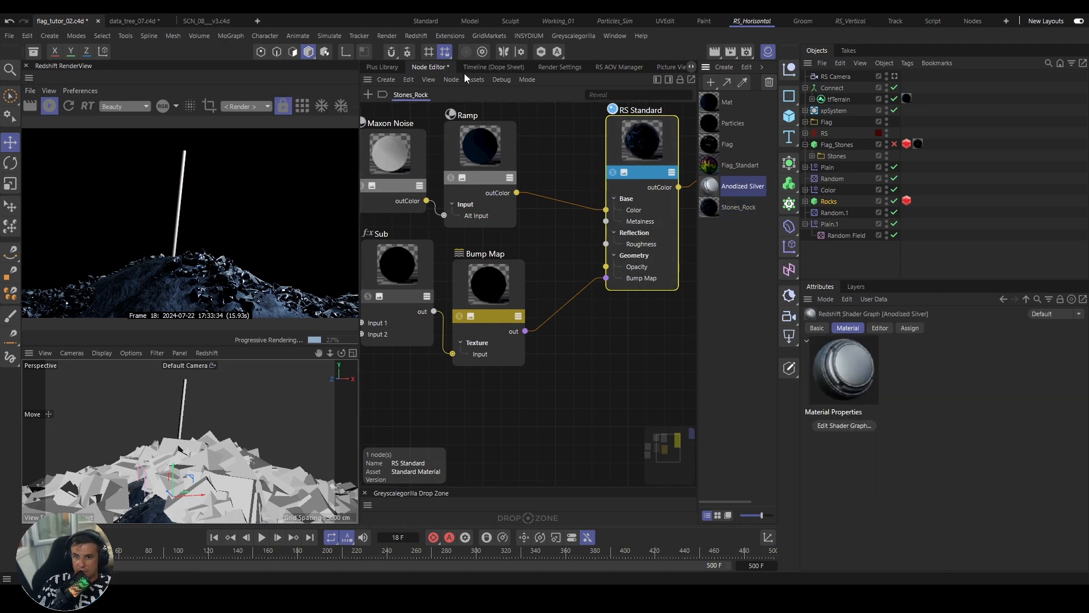
{"action": "left_click", "coordinate": [382, 66]}
{"action": "scroll", "coordinate": [630, 346], "scroll_direction": "down", "scroll_amount": 6}
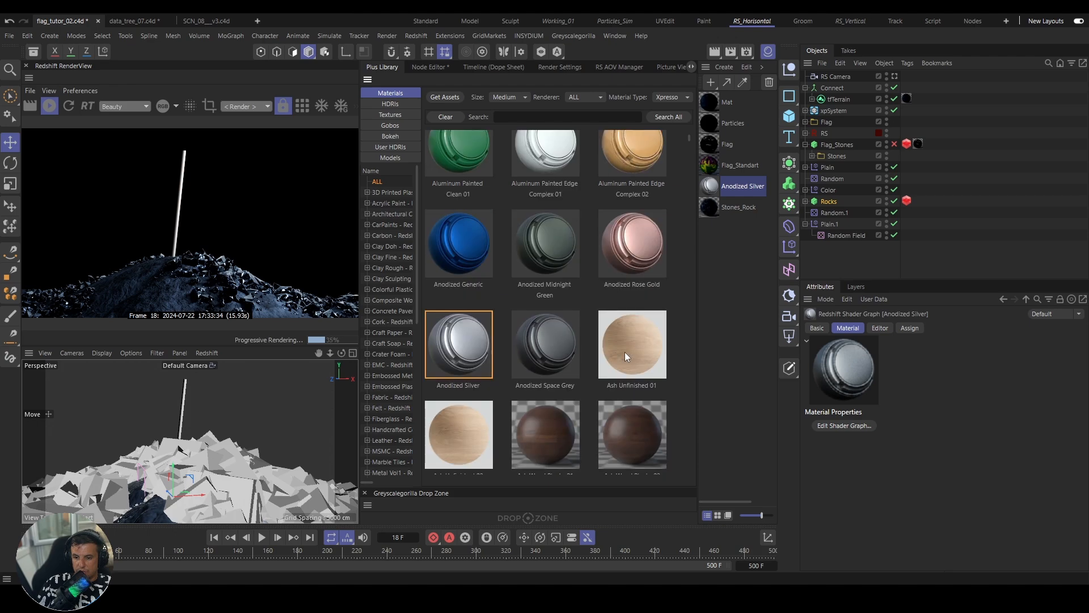
{"action": "scroll", "coordinate": [630, 343], "scroll_direction": "down", "scroll_amount": 8}
{"action": "key", "text": "9"}
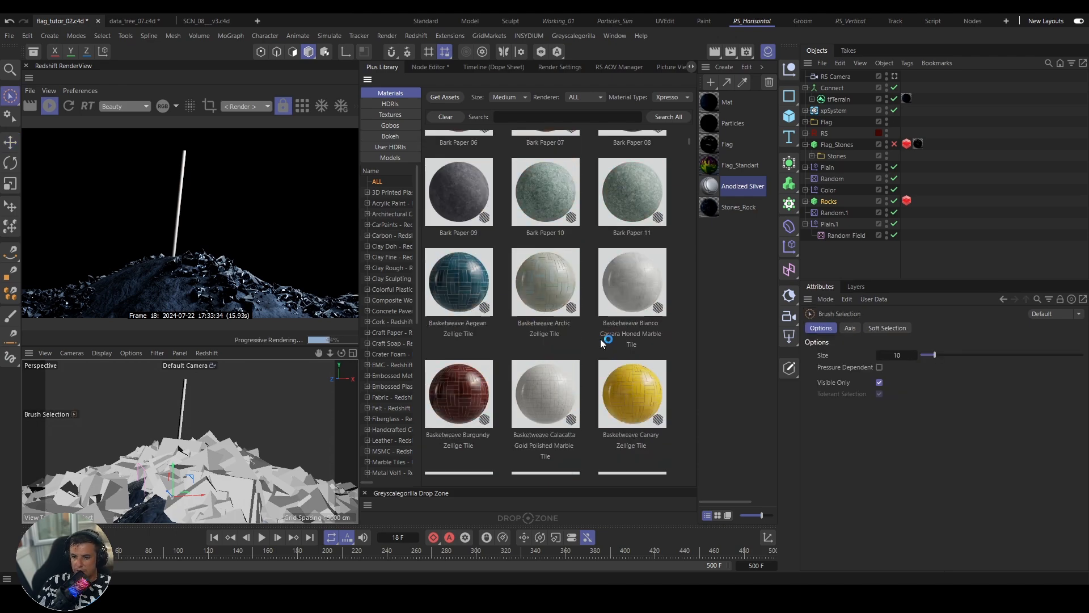
{"action": "scroll", "coordinate": [614, 360], "scroll_direction": "down", "scroll_amount": 8}
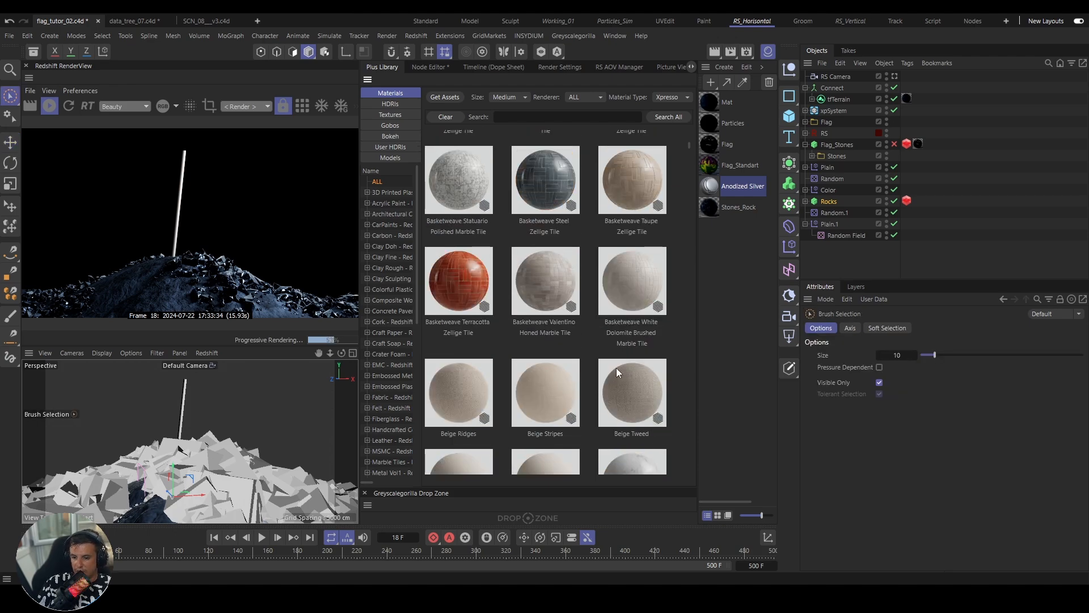
{"action": "scroll", "coordinate": [624, 380], "scroll_direction": "down", "scroll_amount": 8}
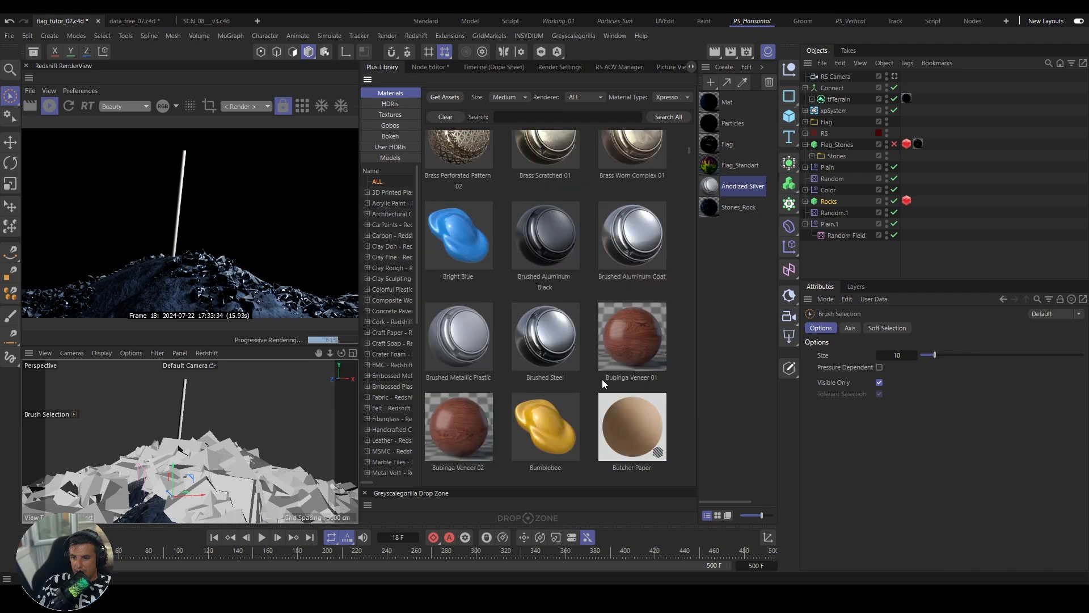
{"action": "scroll", "coordinate": [625, 326], "scroll_direction": "up", "scroll_amount": 3}
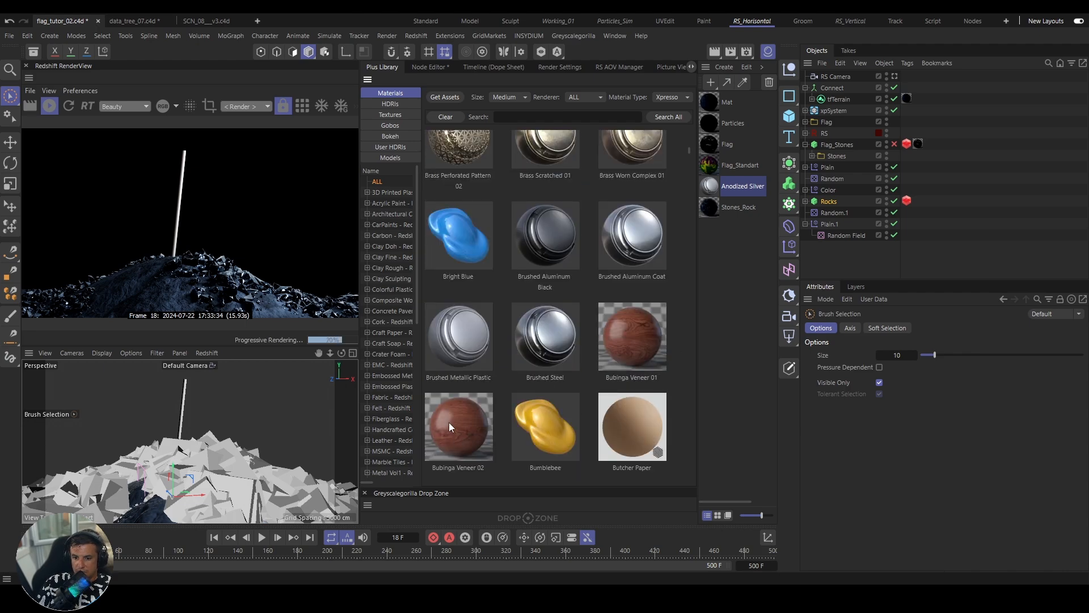
{"action": "scroll", "coordinate": [611, 335], "scroll_direction": "down", "scroll_amount": 8}
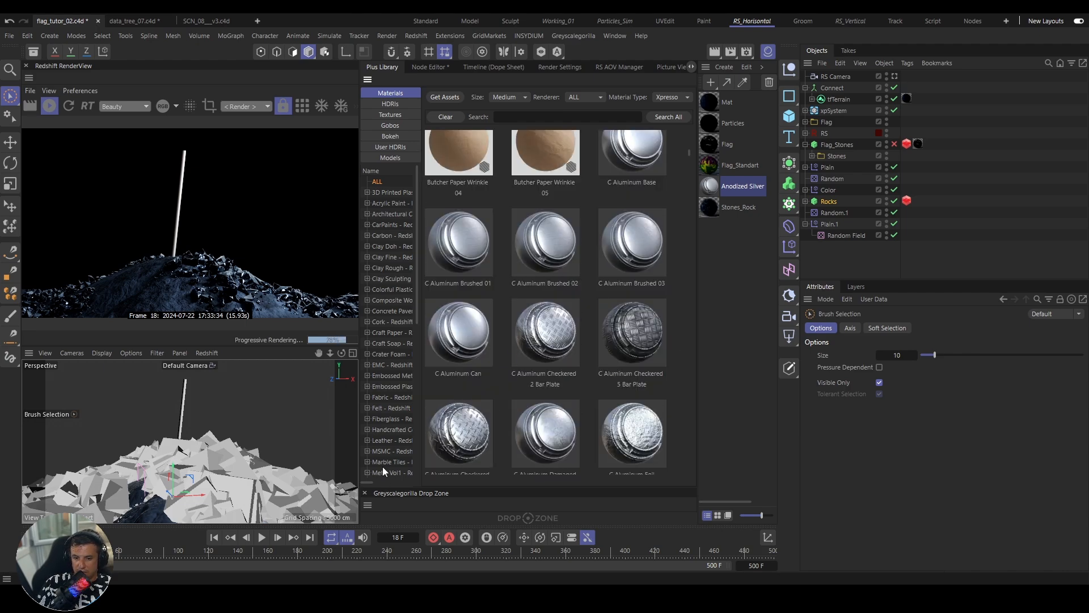
{"action": "scroll", "coordinate": [391, 454], "scroll_direction": "down", "scroll_amount": 5}
{"action": "left_click", "coordinate": [386, 441]}
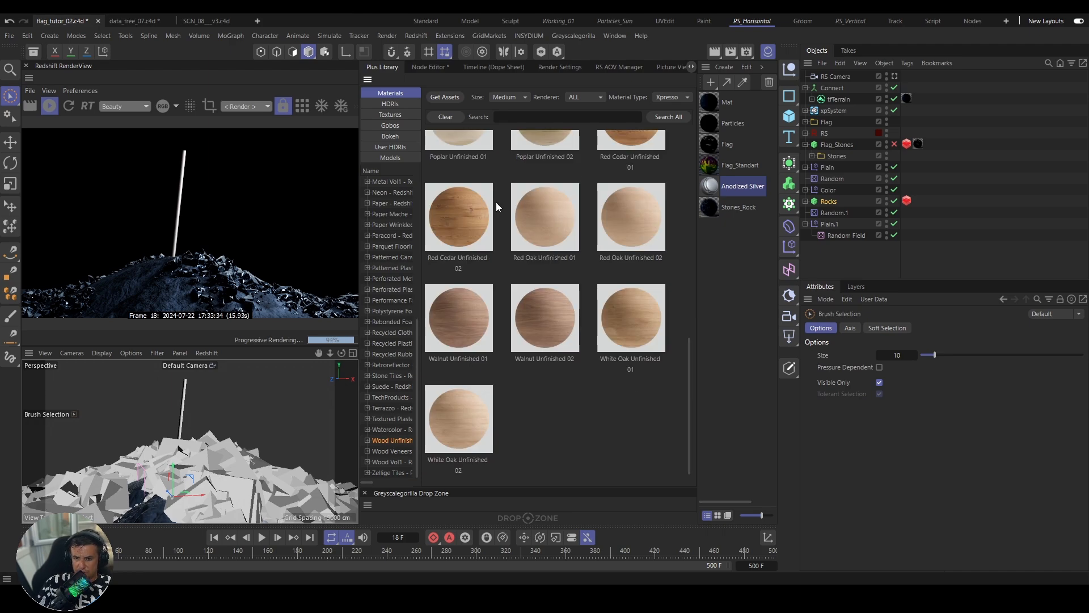
Step: Apply the Red Cedar Unfinished 01 material to the flag pole and refresh the render preview
{"action": "scroll", "coordinate": [496, 202], "scroll_direction": "up", "scroll_amount": 5}
{"action": "scroll", "coordinate": [636, 419], "scroll_direction": "down", "scroll_amount": 2}
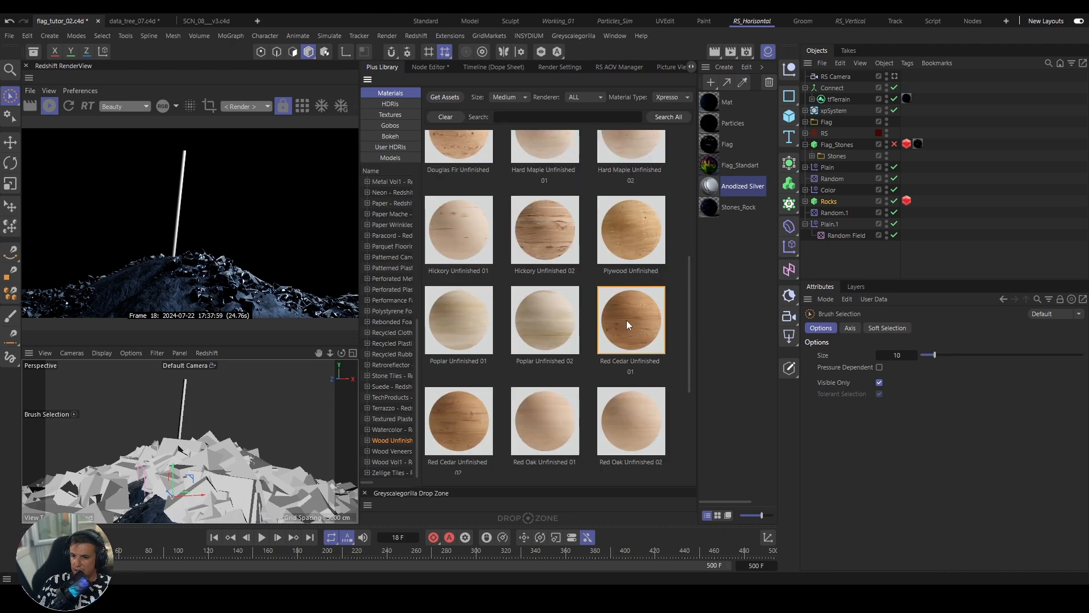
{"action": "left_click_drag", "start_coordinate": [626, 320], "coordinate": [190, 404]}
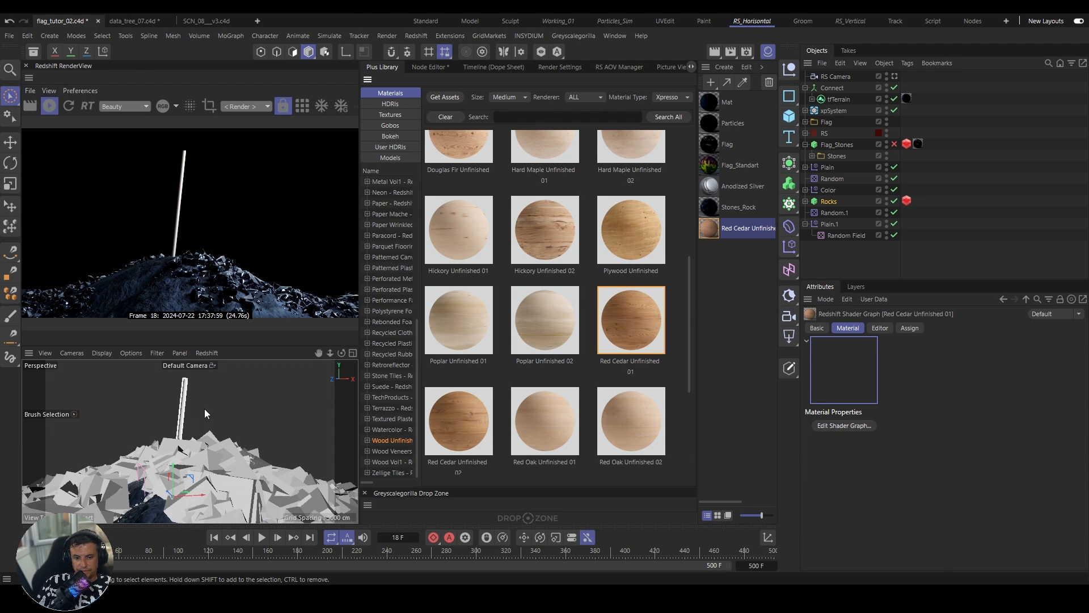
{"action": "left_click", "coordinate": [68, 110]}
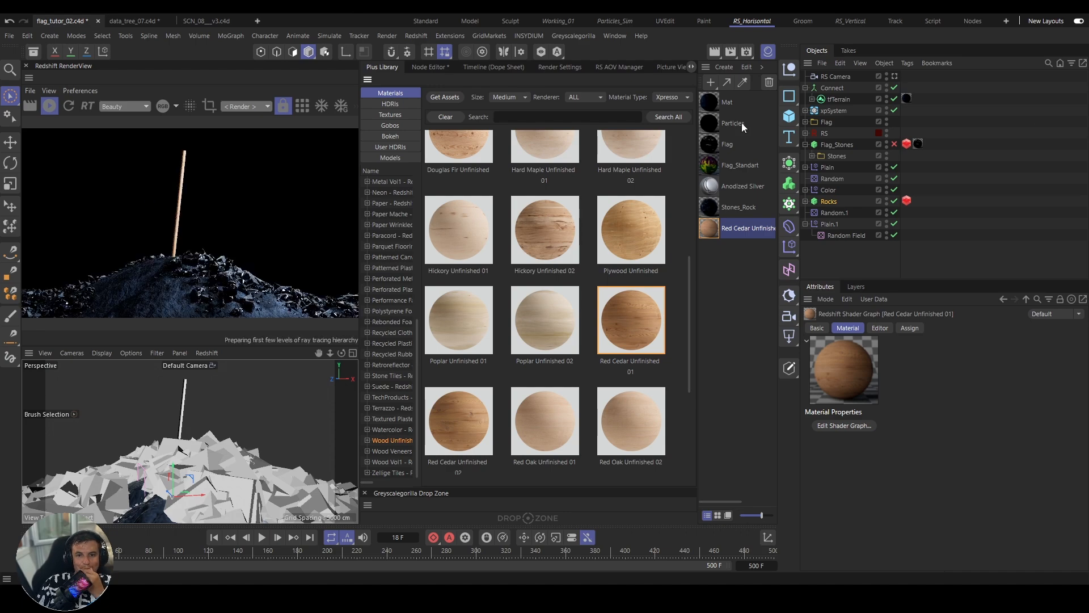
Step: Enable the Flag_Stones object and the xpEmitter inside xpSystem, and rewind the simulation to the start
{"action": "left_click", "coordinate": [894, 145]}
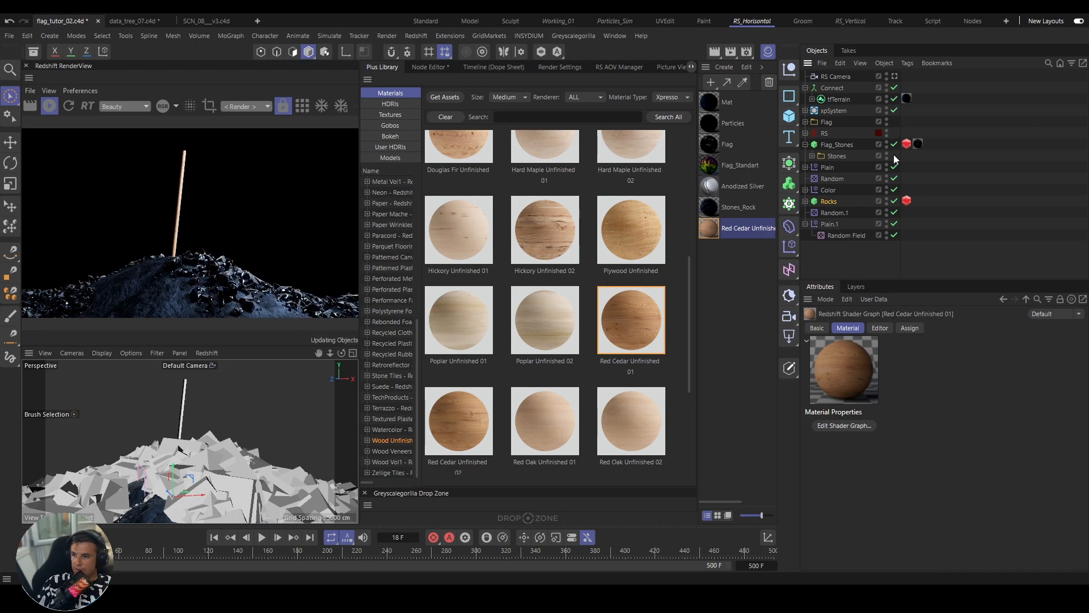
{"action": "left_click", "coordinate": [806, 110]}
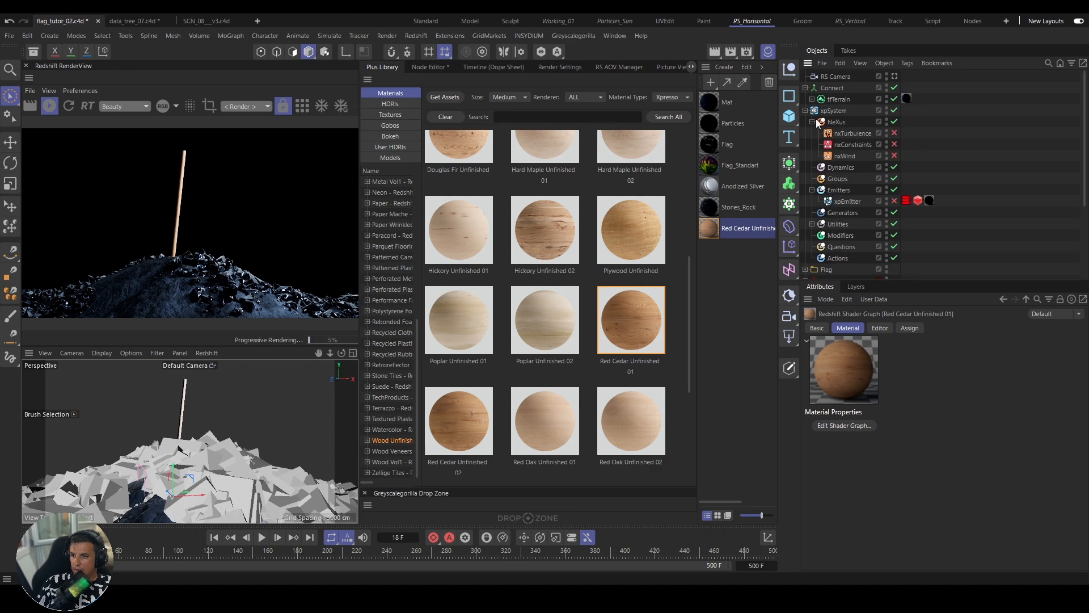
{"action": "left_click", "coordinate": [894, 201]}
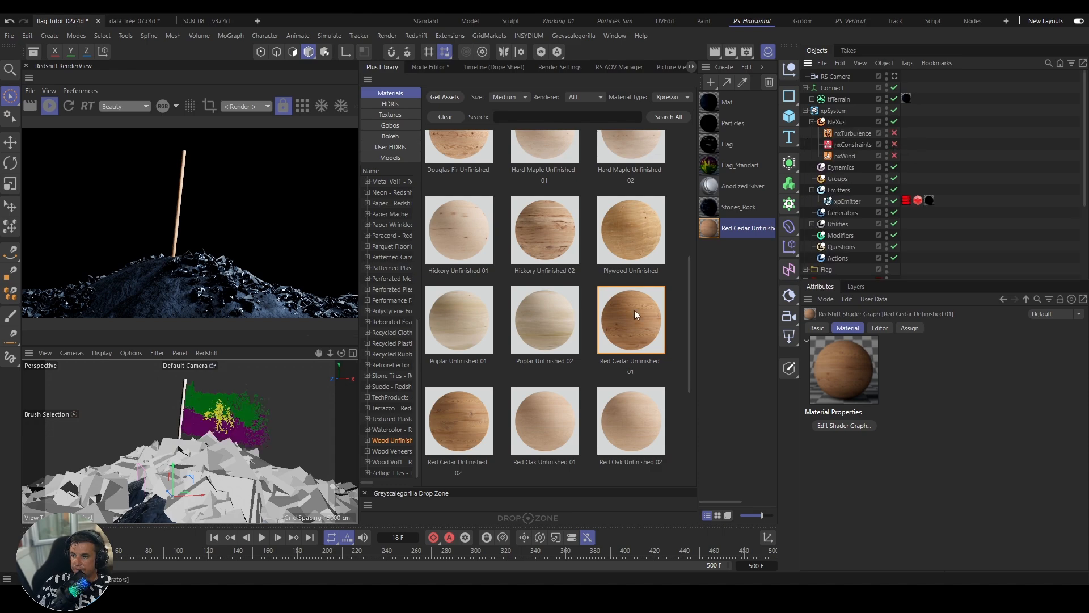
{"action": "left_click", "coordinate": [214, 538]}
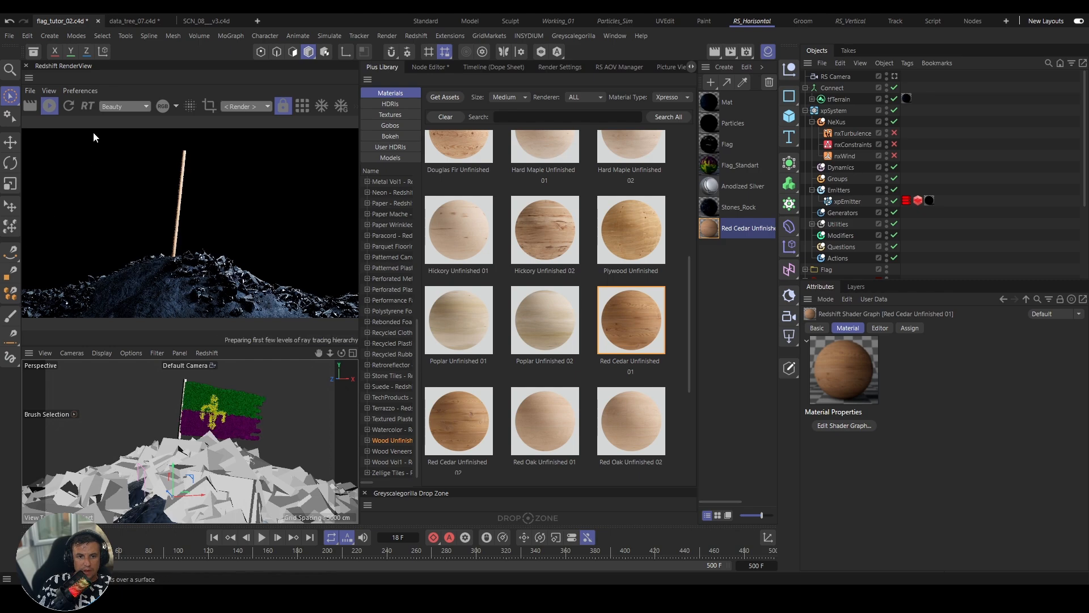
Step: Pause the render preview and play the particle simulation up to frame 117
{"action": "left_click", "coordinate": [50, 108]}
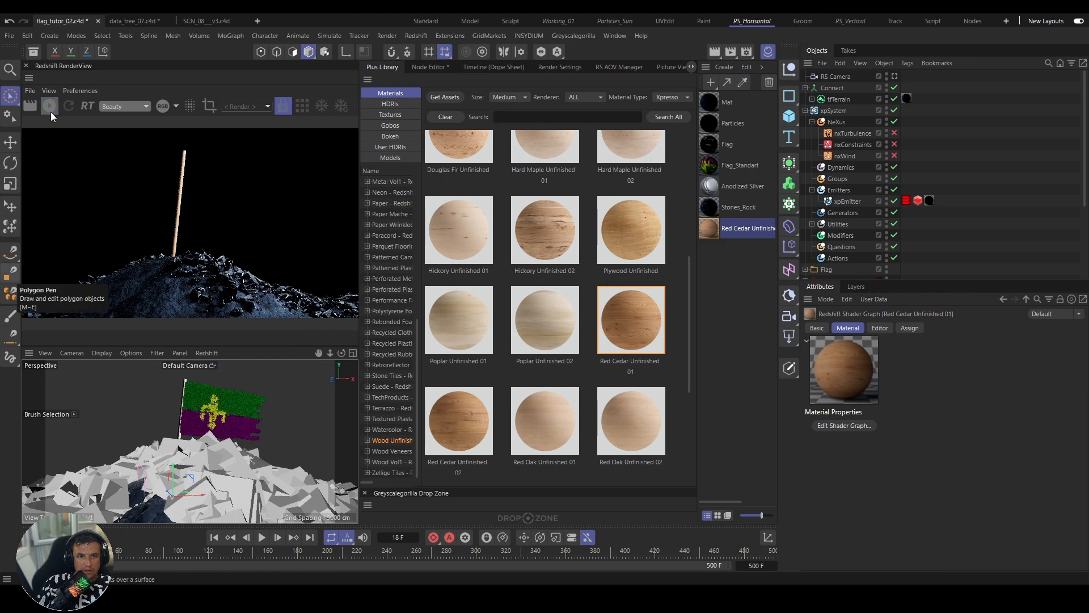
{"action": "left_click", "coordinate": [263, 538]}
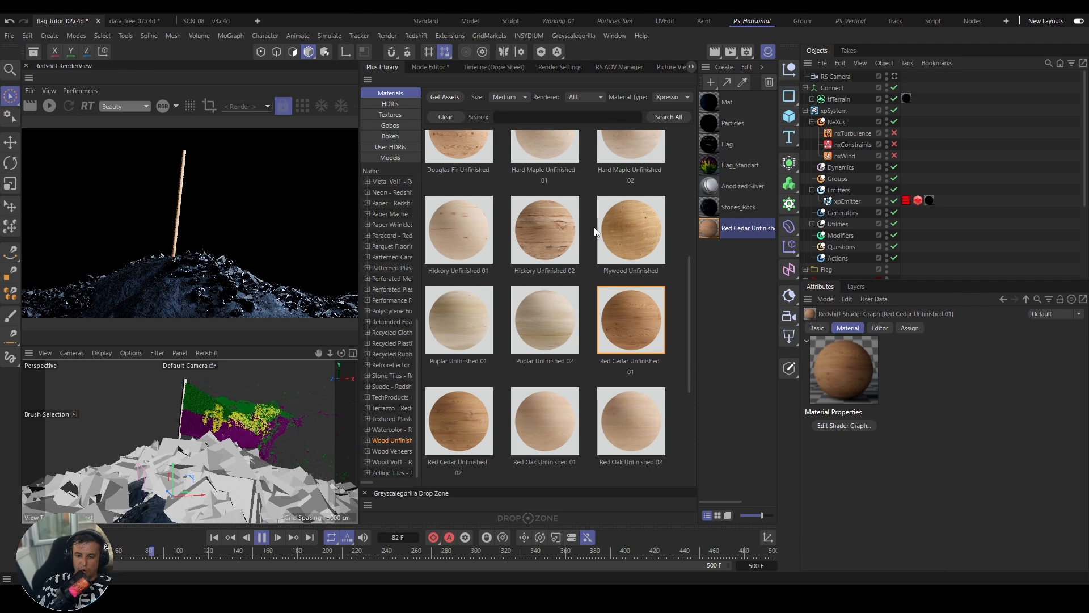
{"action": "left_click", "coordinate": [262, 537]}
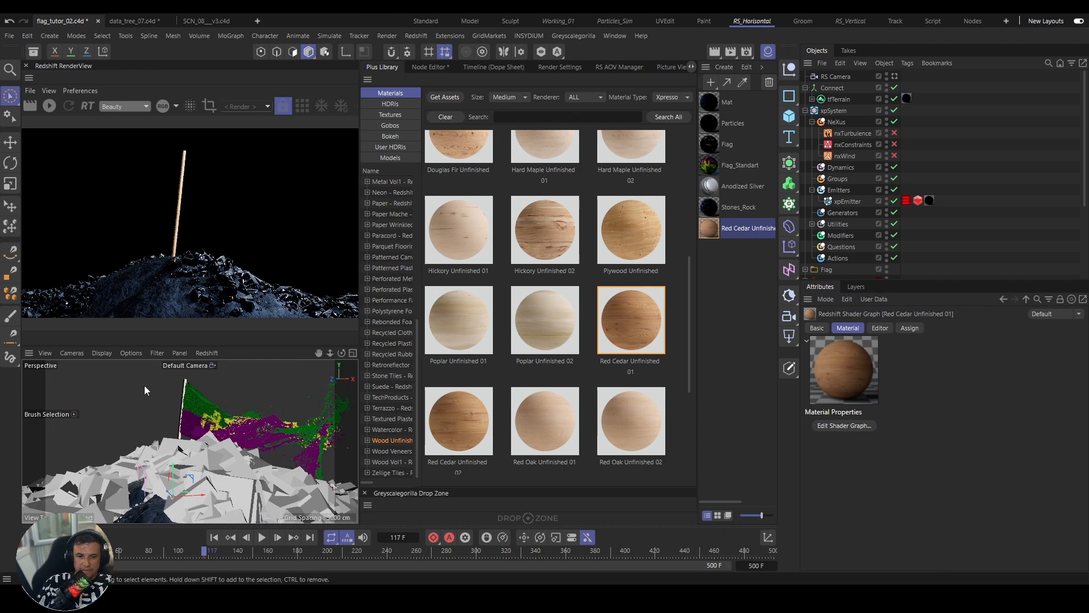
Step: Look through the RS Camera in the viewport and restart the render preview with the Move tool active
{"action": "left_click", "coordinate": [192, 366]}
{"action": "left_click", "coordinate": [221, 392]}
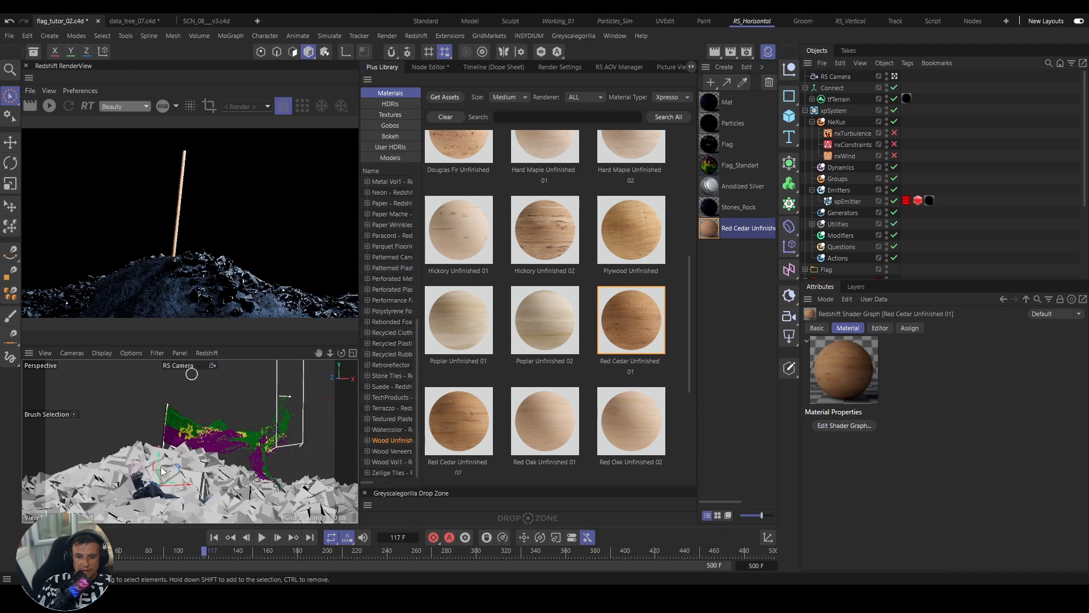
{"action": "left_click", "coordinate": [50, 106]}
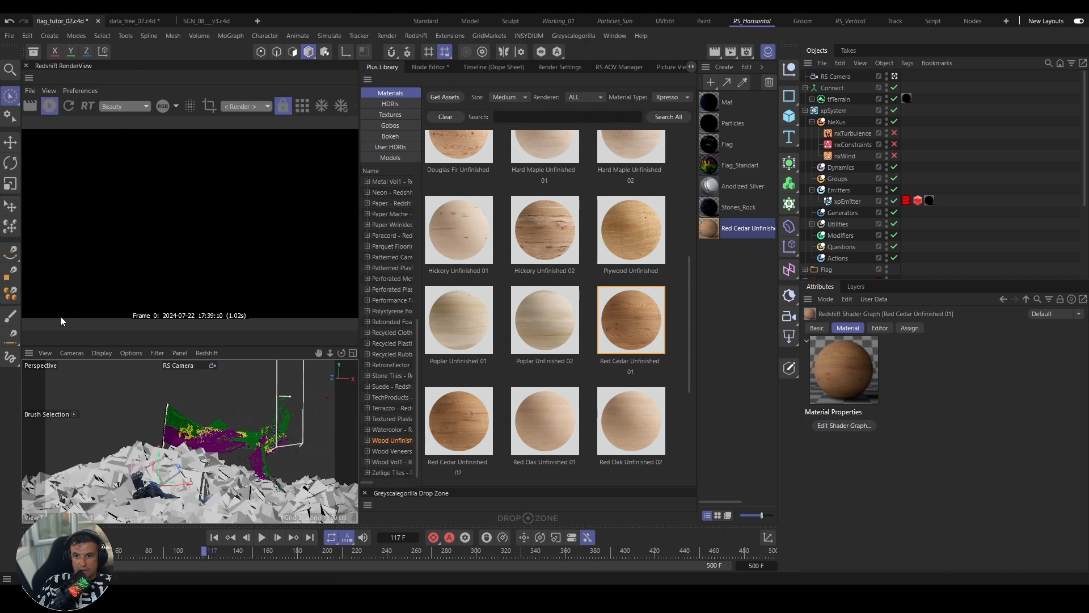
{"action": "left_click", "coordinate": [10, 143]}
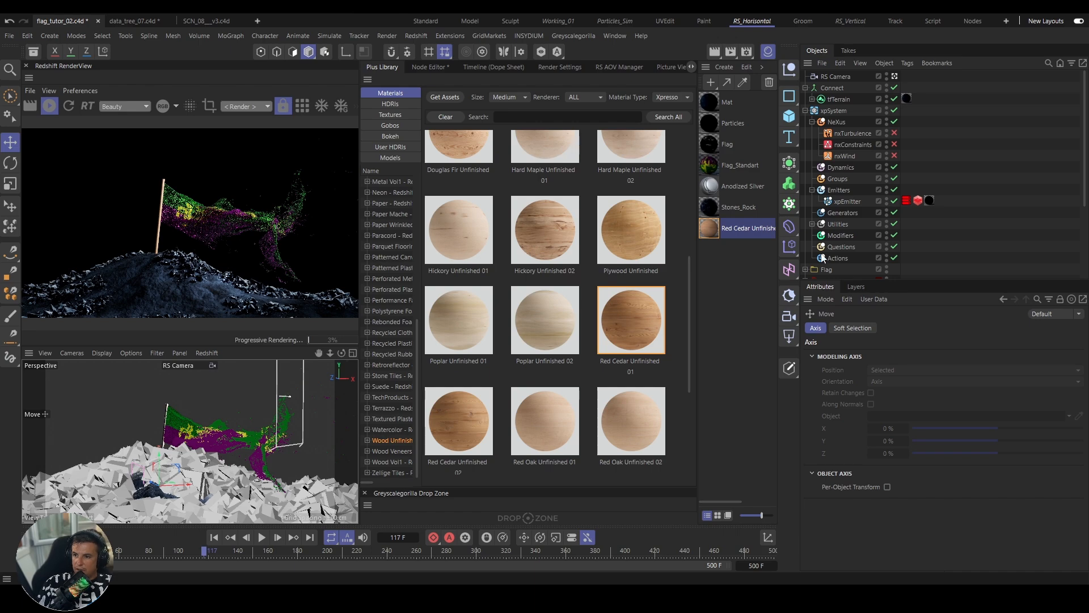
Step: Tidy the object hierarchy and link the RS Dome Light's texture to the Greyscalegorilla Drop Zone
{"action": "left_click", "coordinate": [806, 111]}
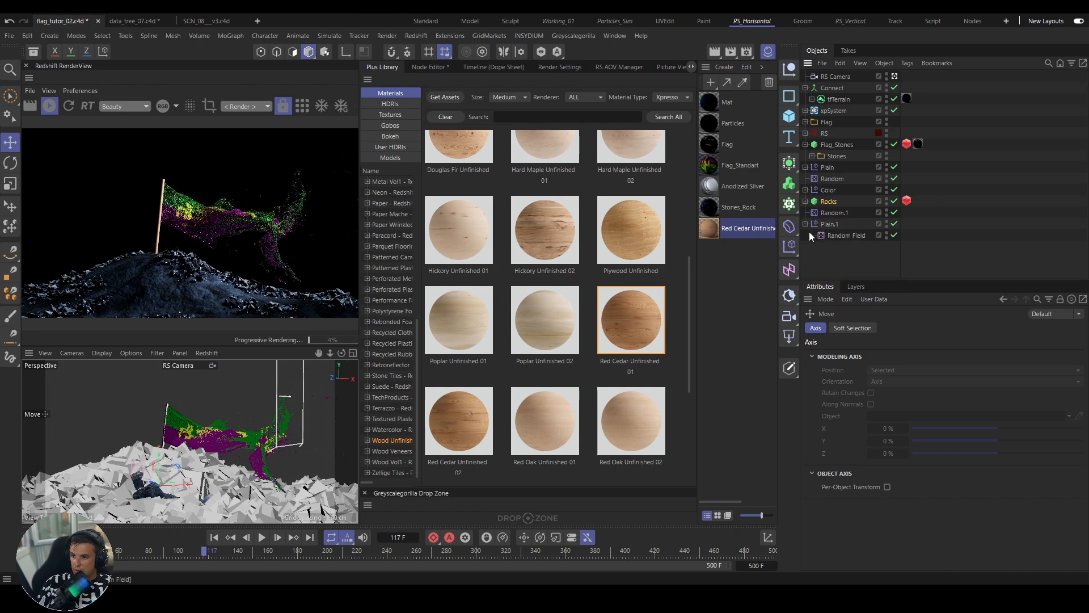
{"action": "left_click", "coordinate": [805, 224]}
{"action": "left_click", "coordinate": [805, 133]}
{"action": "left_click", "coordinate": [848, 144]}
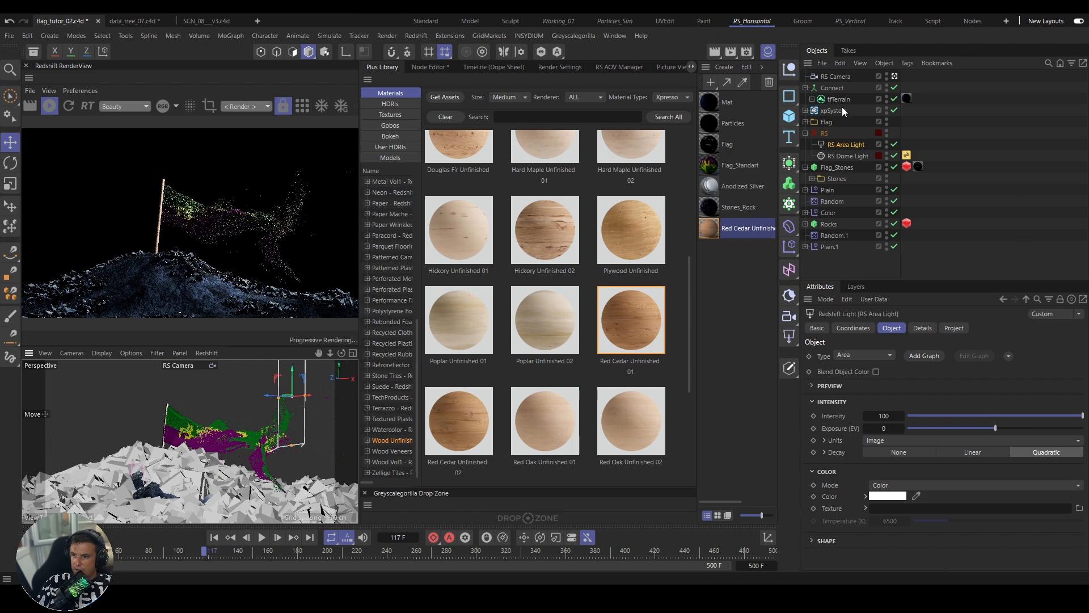
{"action": "left_click", "coordinate": [846, 159]}
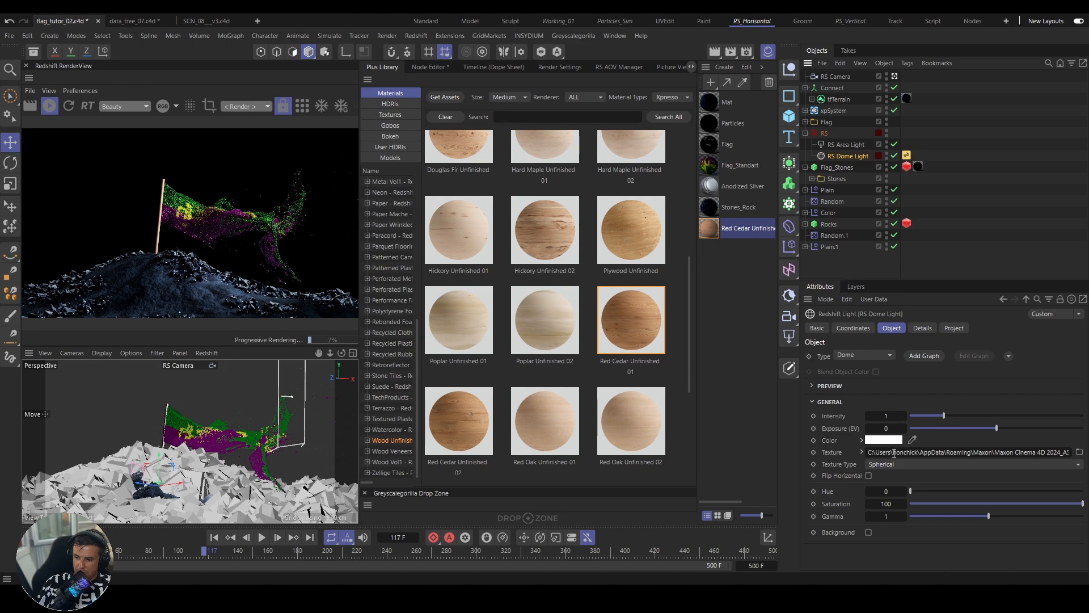
{"action": "left_click_drag", "start_coordinate": [829, 453], "coordinate": [529, 514]}
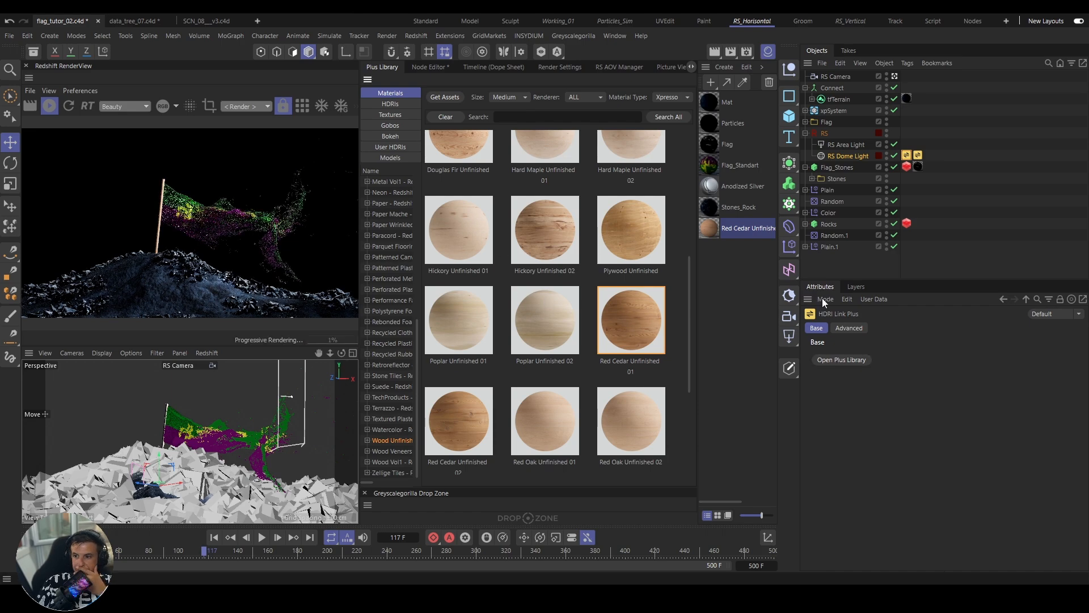
Step: Apply the Space Aurora Night C HDRI from the Space category to the RS Dome Light and enable its Background option
{"action": "left_click", "coordinate": [392, 103]}
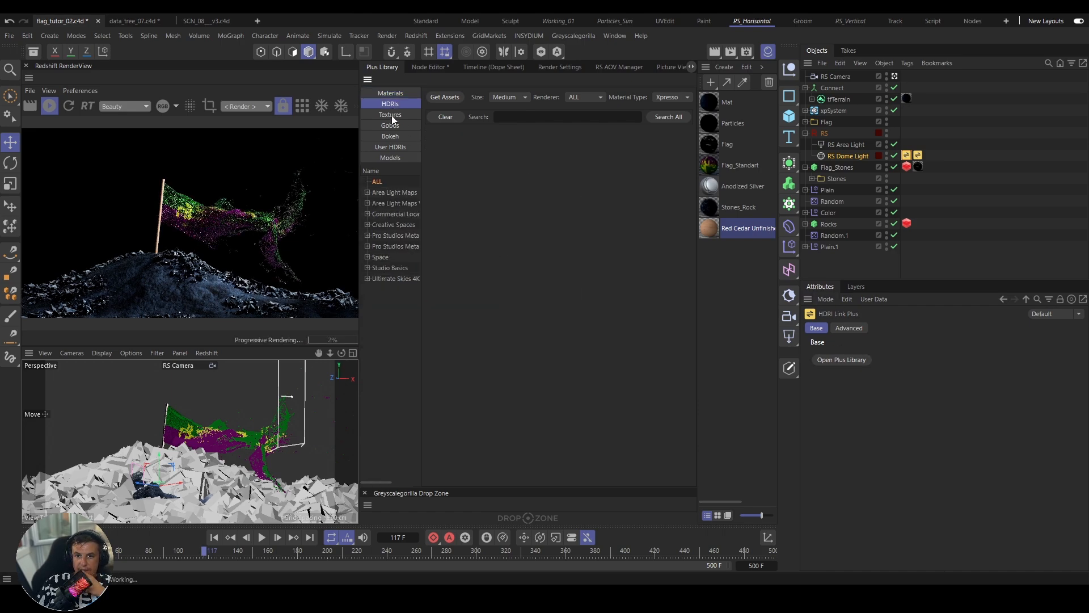
{"action": "left_click", "coordinate": [380, 258]}
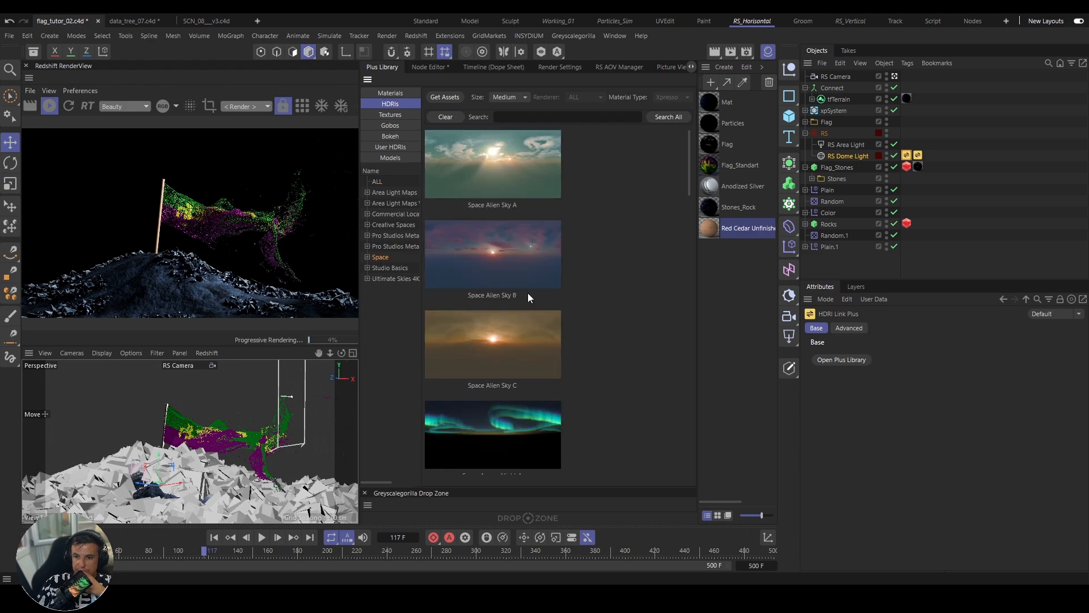
{"action": "left_click_drag", "start_coordinate": [690, 172], "coordinate": [690, 209]}
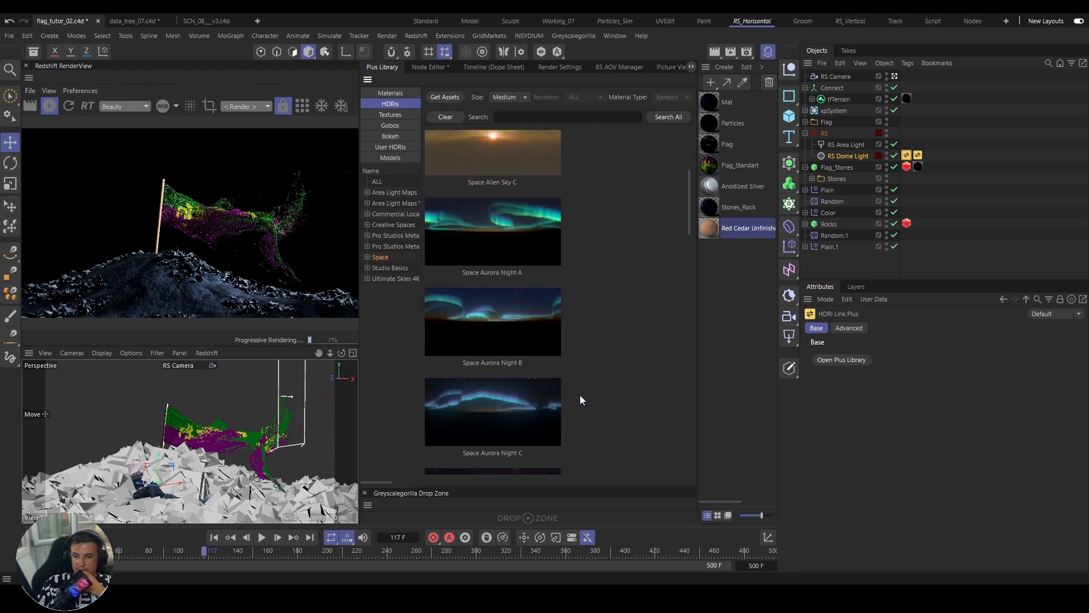
{"action": "left_click", "coordinate": [489, 399]}
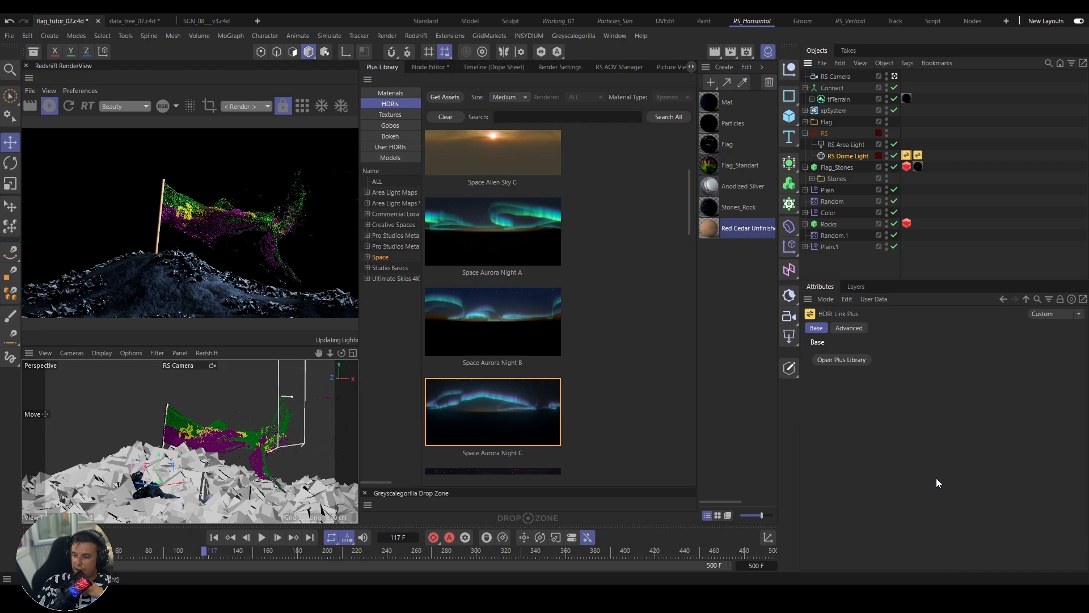
{"action": "left_click", "coordinate": [869, 533]}
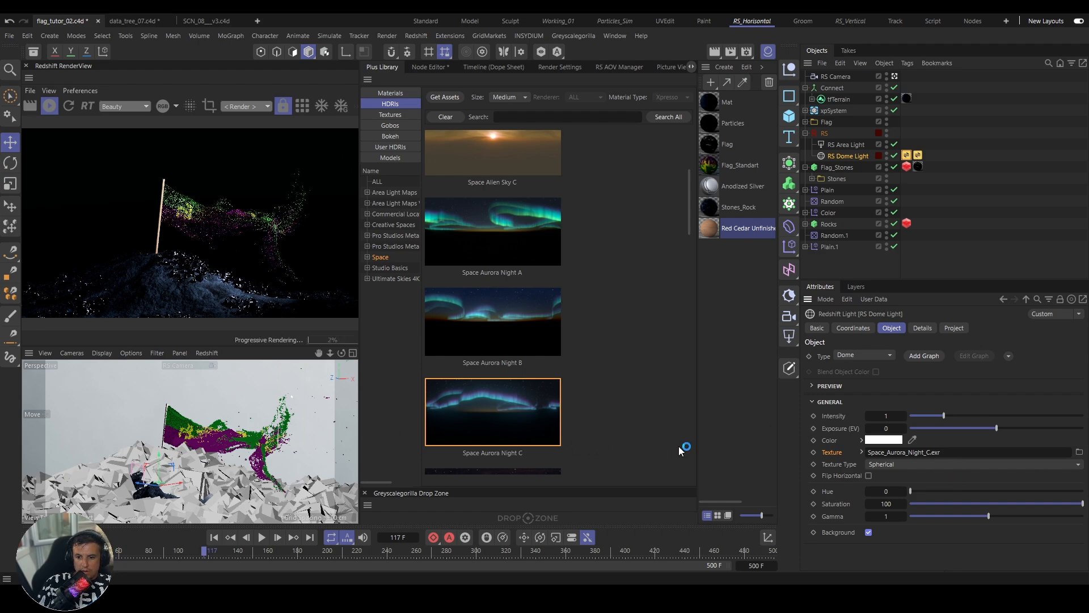
Step: Try rotating the RS Dome Light's heading and reset it to 0°
{"action": "left_click", "coordinate": [853, 328]}
{"action": "right_click", "coordinate": [951, 371]}
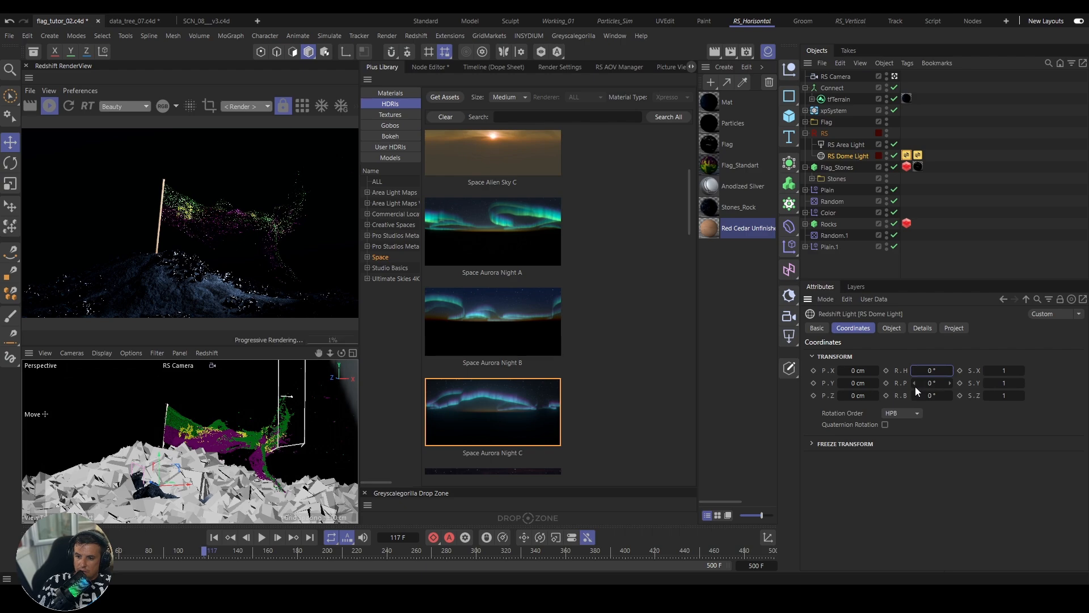
{"action": "left_click_drag", "start_coordinate": [915, 371], "coordinate": [918, 371]}
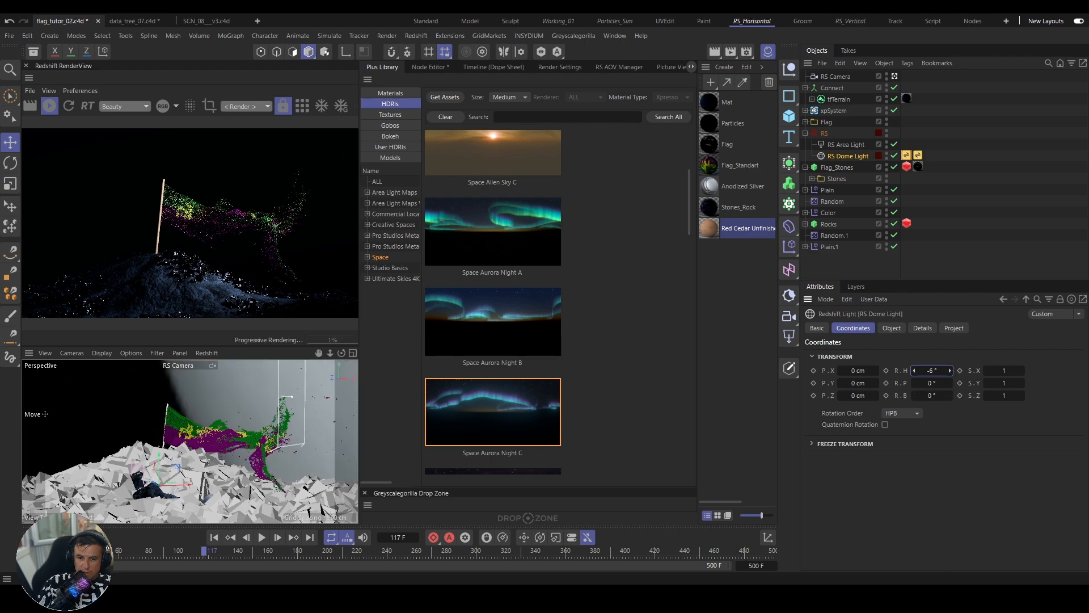
{"action": "right_click", "coordinate": [951, 370]}
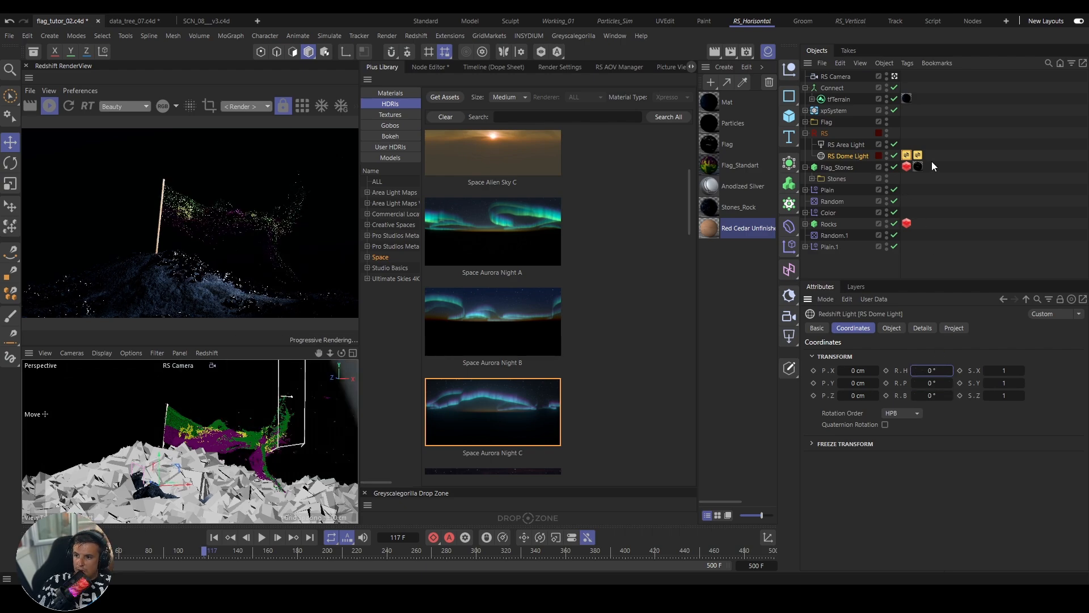
{"action": "left_click", "coordinate": [893, 329]}
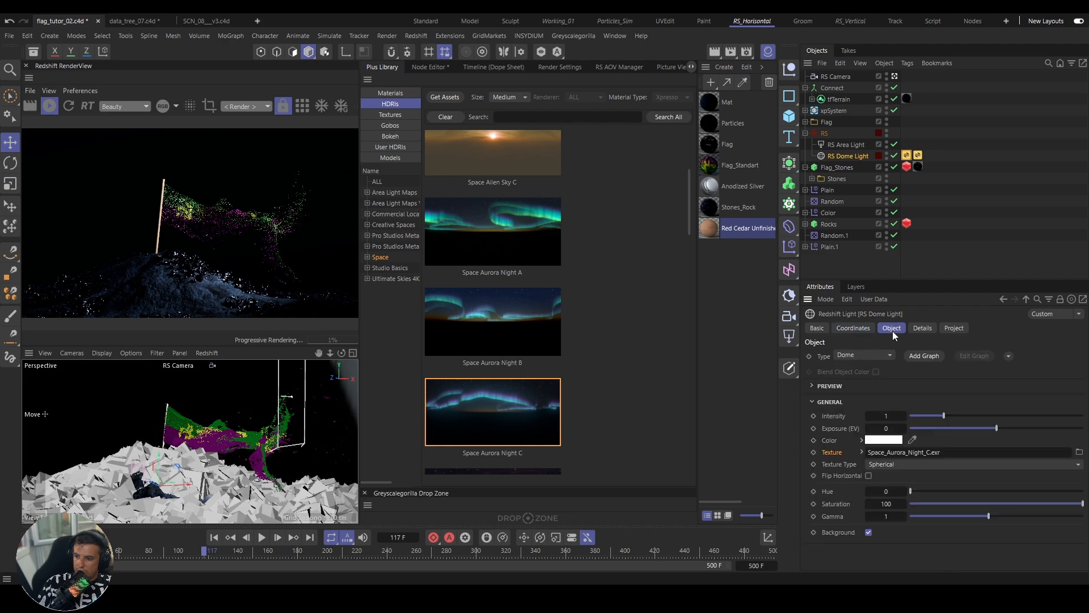
Step: Delete both HDRI Link Plus tags from the RS Dome Light and clear its texture
{"action": "left_click", "coordinate": [918, 156]}
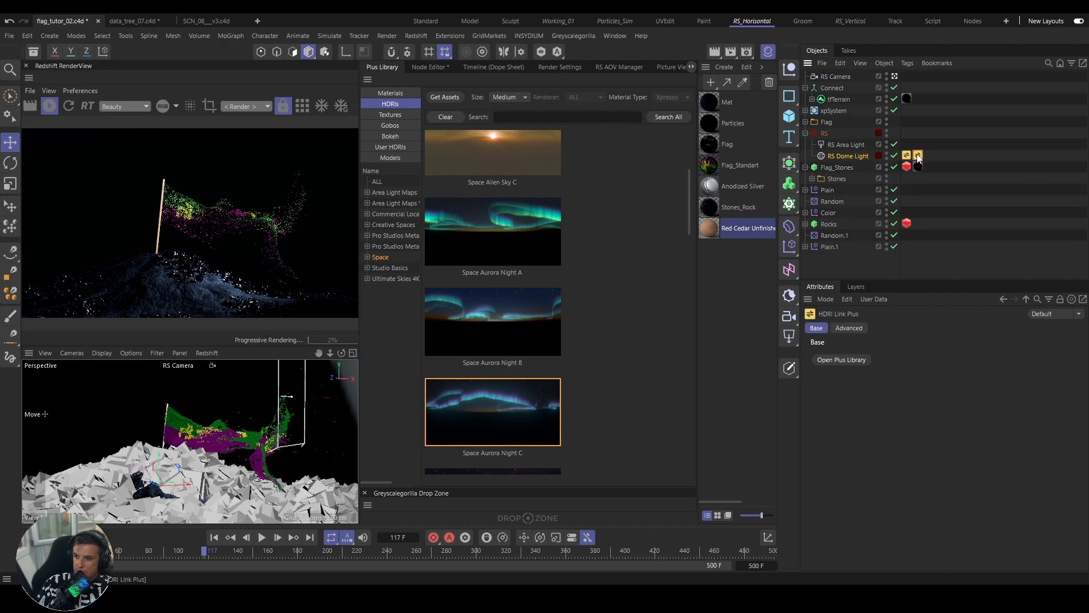
{"action": "key", "text": "Delete"}
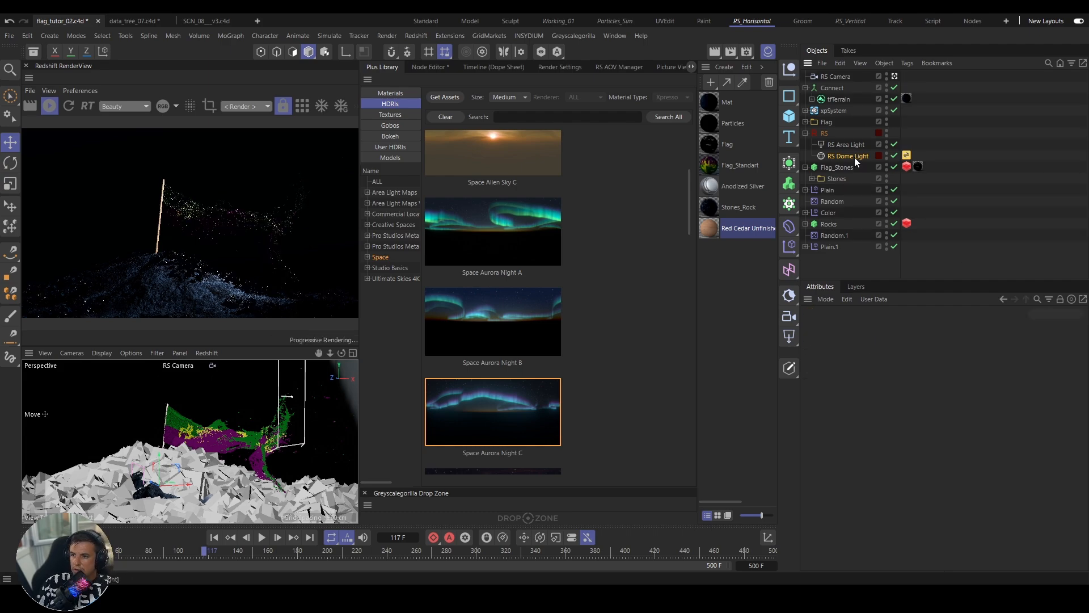
{"action": "left_click", "coordinate": [857, 158]}
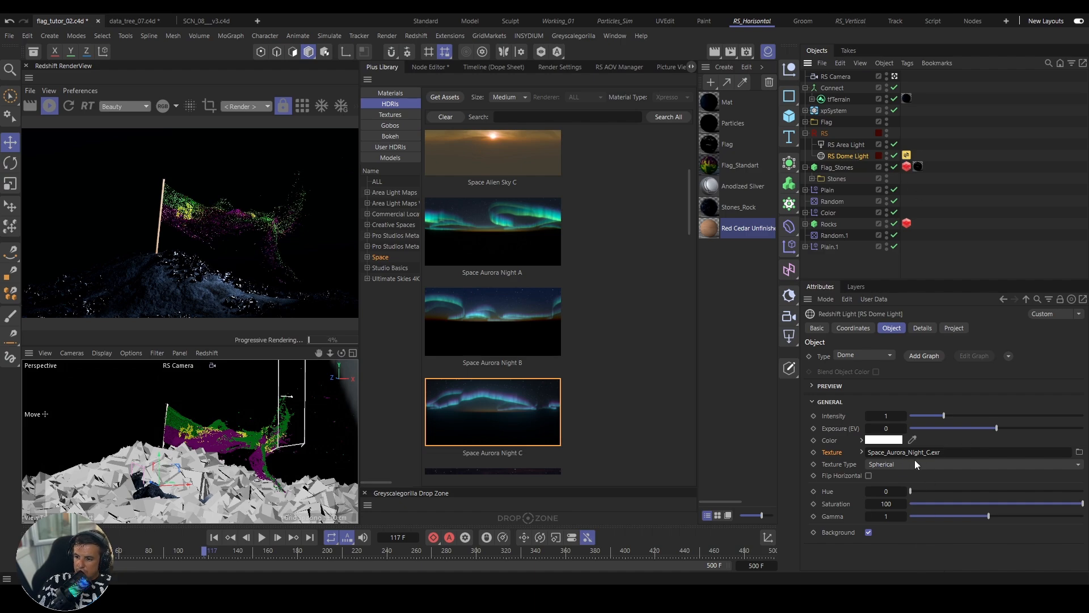
{"action": "left_click", "coordinate": [907, 155]}
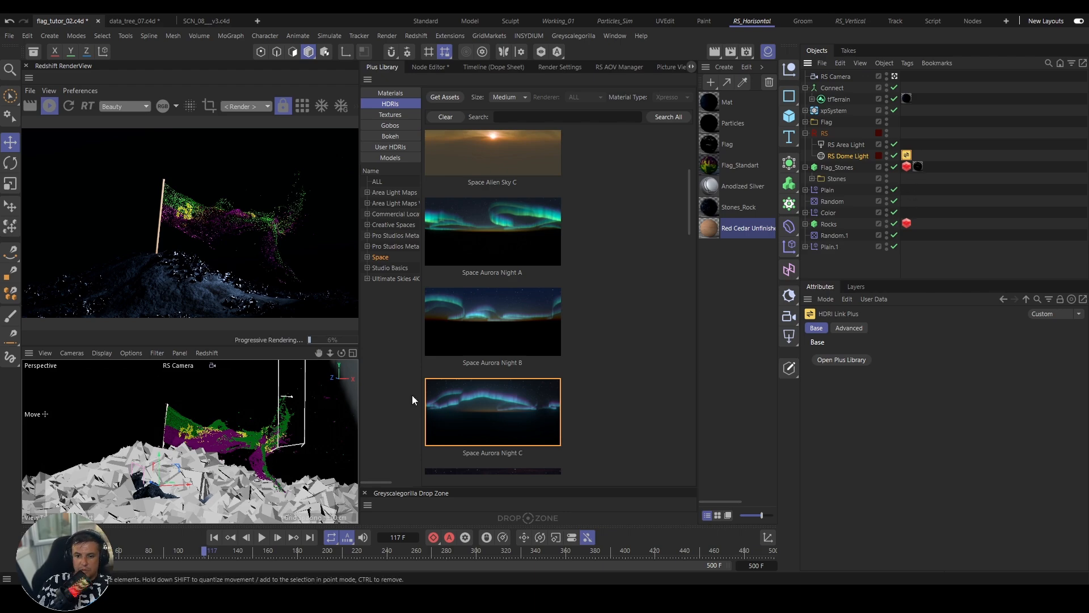
{"action": "left_click", "coordinate": [846, 153]}
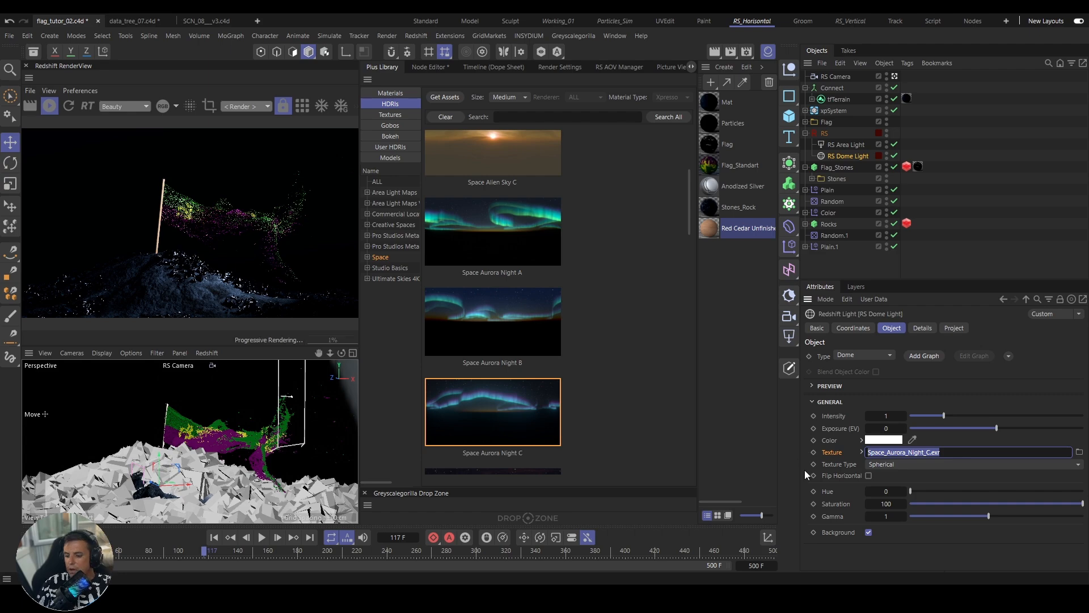
{"action": "key", "text": "BackSpace"}
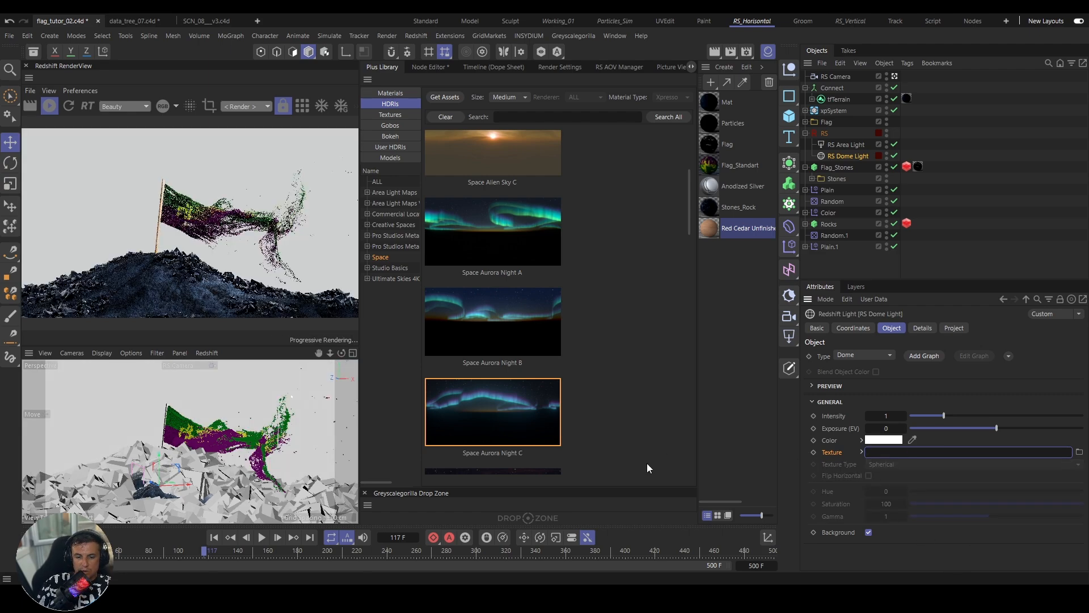
Step: Relink the RS Dome Light's empty texture to the Plus Library and reapply the Space Aurora Night C HDRI
{"action": "left_click_drag", "start_coordinate": [835, 452], "coordinate": [533, 520]}
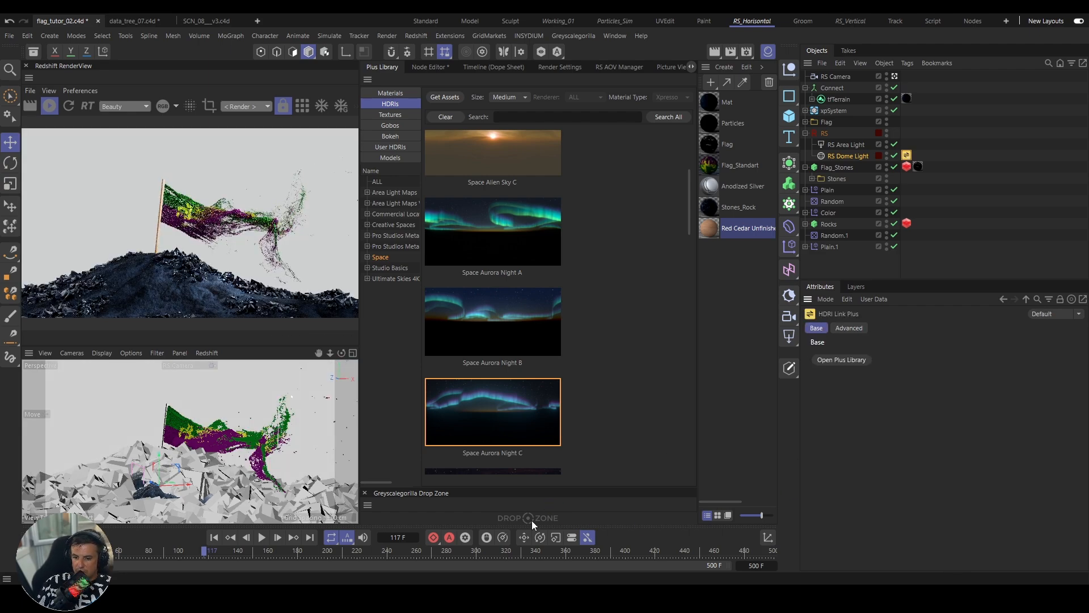
{"action": "left_click", "coordinate": [842, 360]}
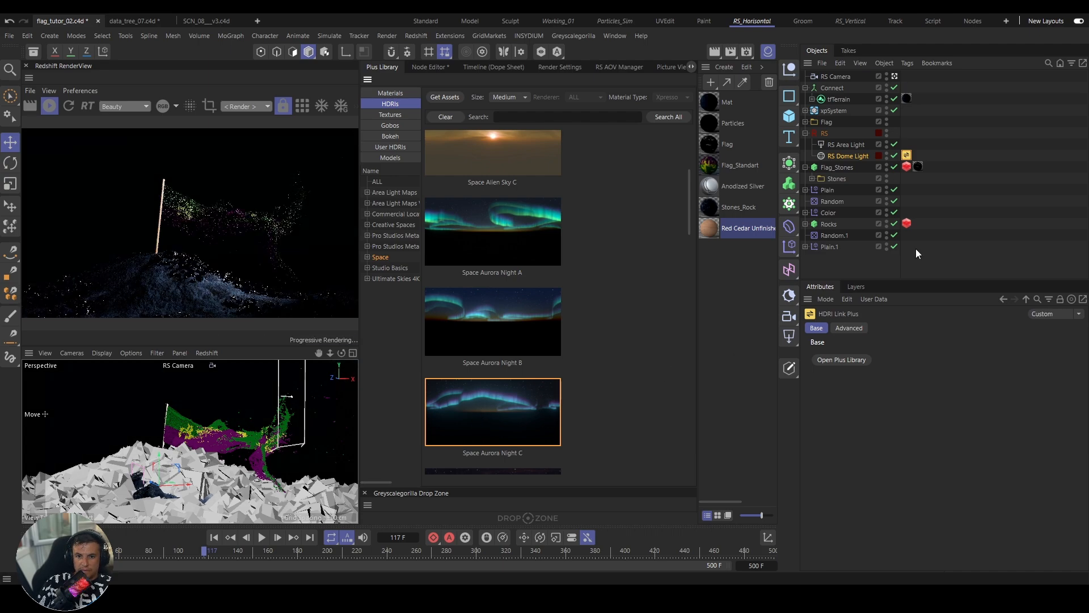
Step: Try a heading rotation of about 194° on the RS Dome Light and restore it to 0°
{"action": "left_click", "coordinate": [838, 157]}
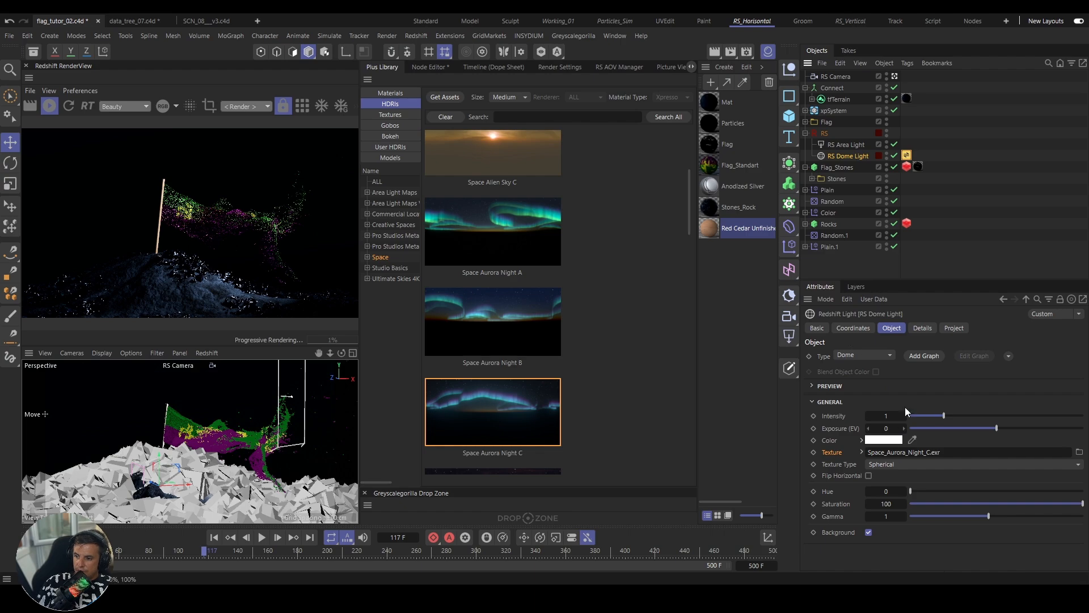
{"action": "left_click", "coordinate": [862, 327]}
{"action": "mouse_move", "coordinate": [929, 371]}
{"action": "left_mouse_down"}
{"action": "mouse_move", "coordinate": [1081, 371]}
{"action": "mouse_move", "coordinate": [948, 376]}
{"action": "left_mouse_up"}
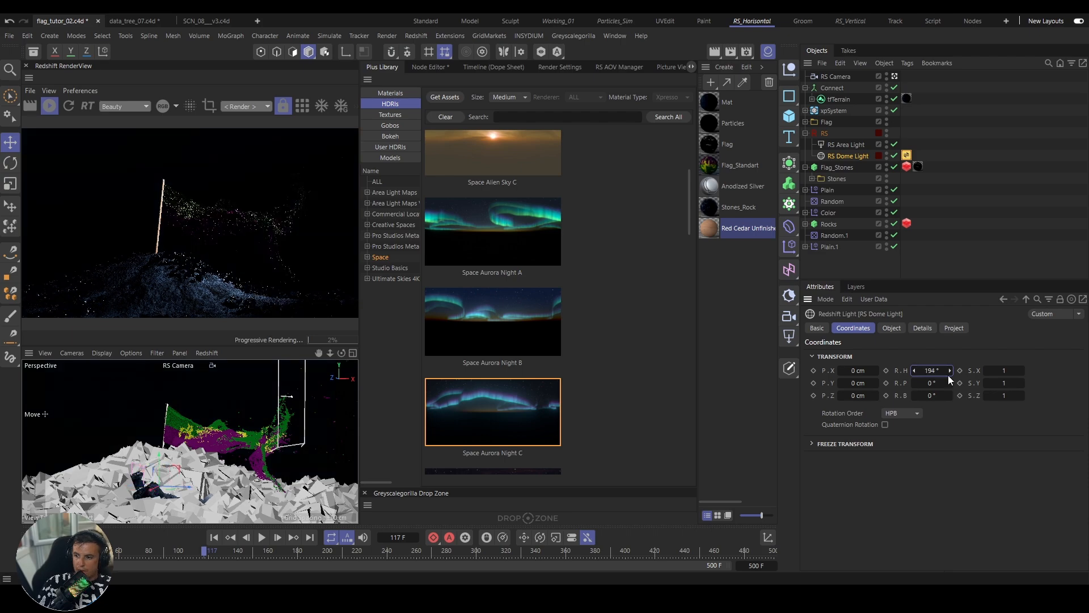
{"action": "right_click", "coordinate": [955, 370]}
{"action": "left_click", "coordinate": [948, 378]}
{"action": "right_click", "coordinate": [948, 372]}
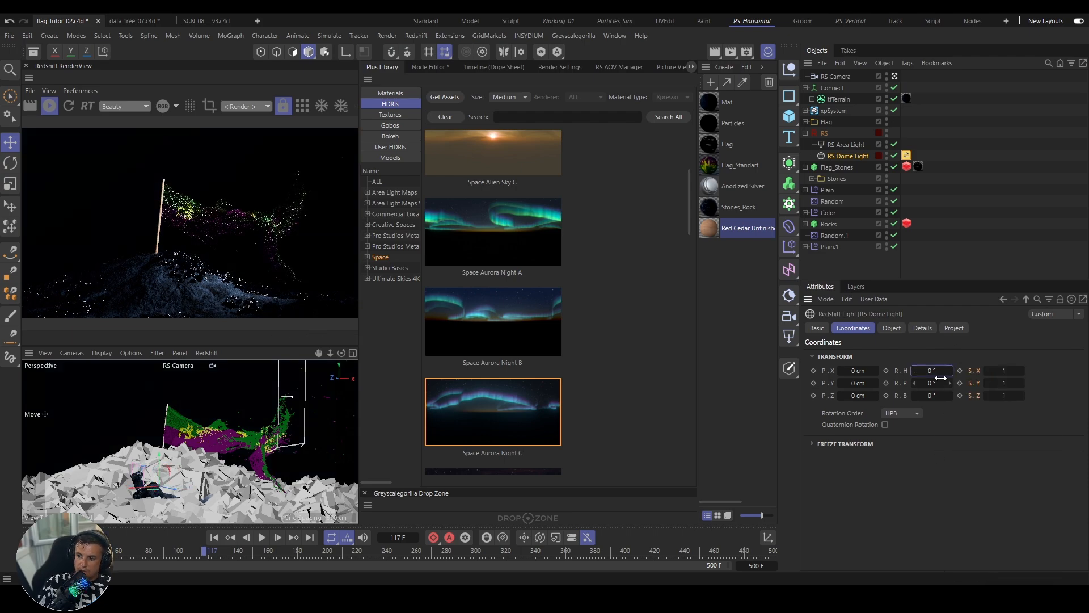
Step: Look at the scene through the default camera from farther back and set the RS Dome Light's pitch rotation to -24°
{"action": "left_click", "coordinate": [188, 366]}
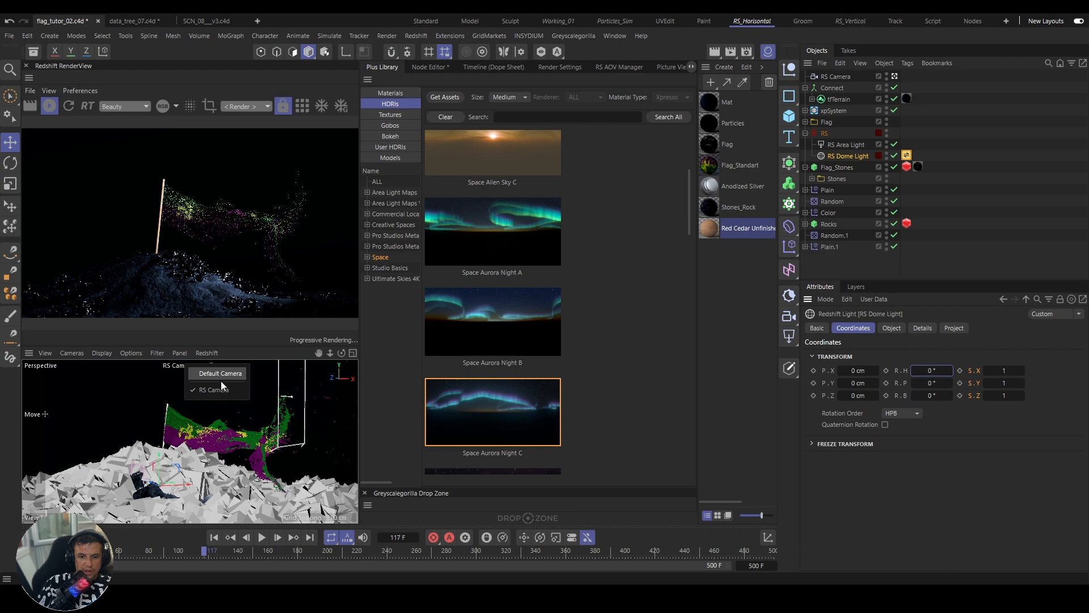
{"action": "left_click", "coordinate": [220, 374]}
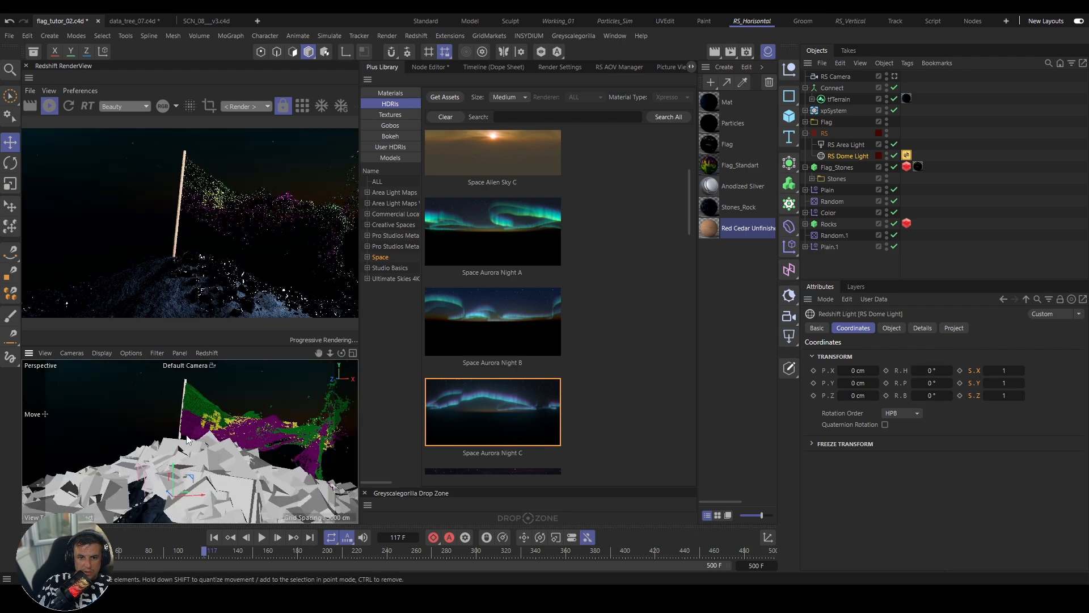
{"action": "right_click_drag", "start_coordinate": [186, 434], "coordinate": [173, 431], "text": "alt"}
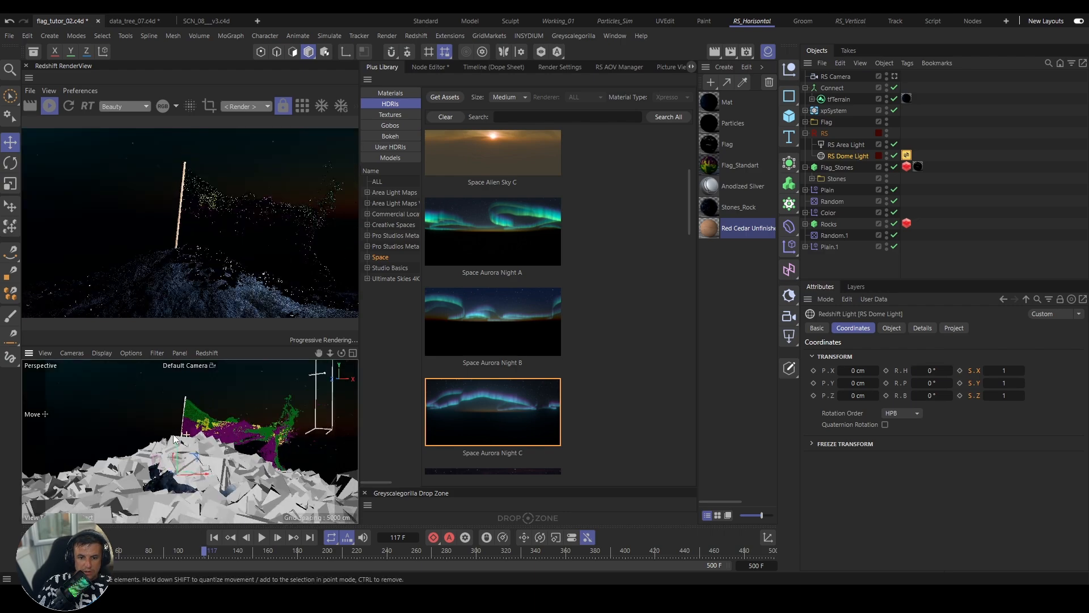
{"action": "left_click_drag", "start_coordinate": [175, 438], "coordinate": [294, 426], "text": "alt"}
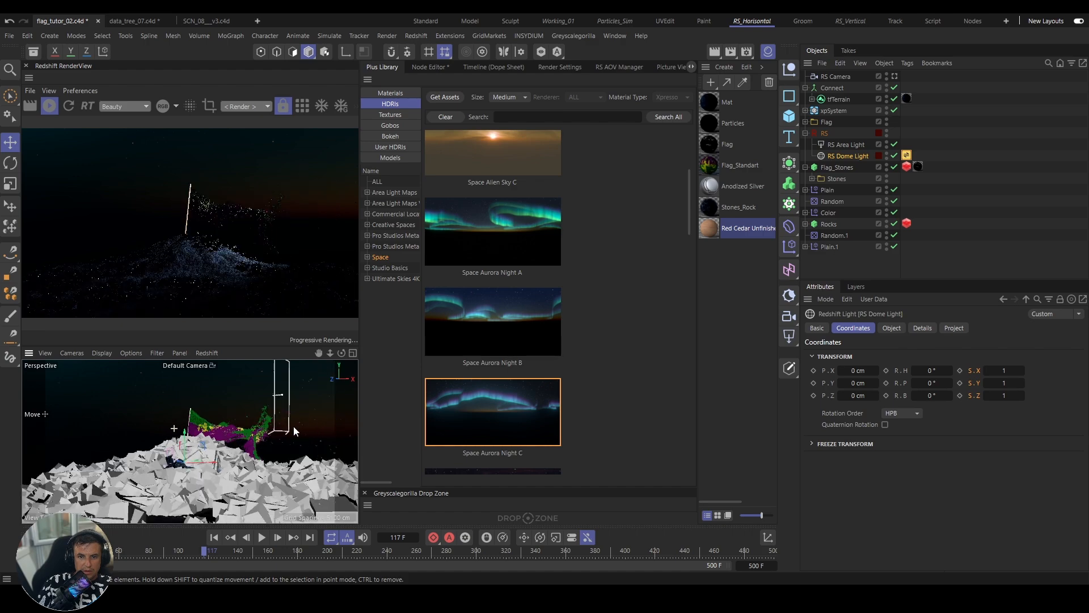
{"action": "left_click", "coordinate": [892, 329]}
{"action": "left_click", "coordinate": [872, 331]}
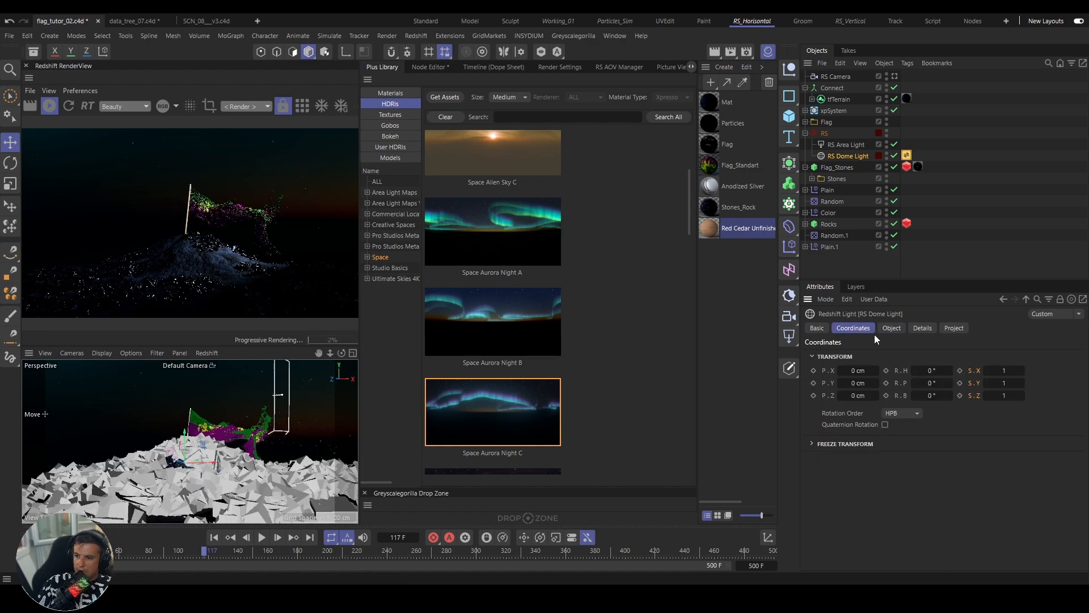
{"action": "mouse_move", "coordinate": [932, 383]}
{"action": "left_mouse_down"}
{"action": "mouse_move", "coordinate": [982, 383]}
{"action": "mouse_move", "coordinate": [914, 383]}
{"action": "left_mouse_up"}
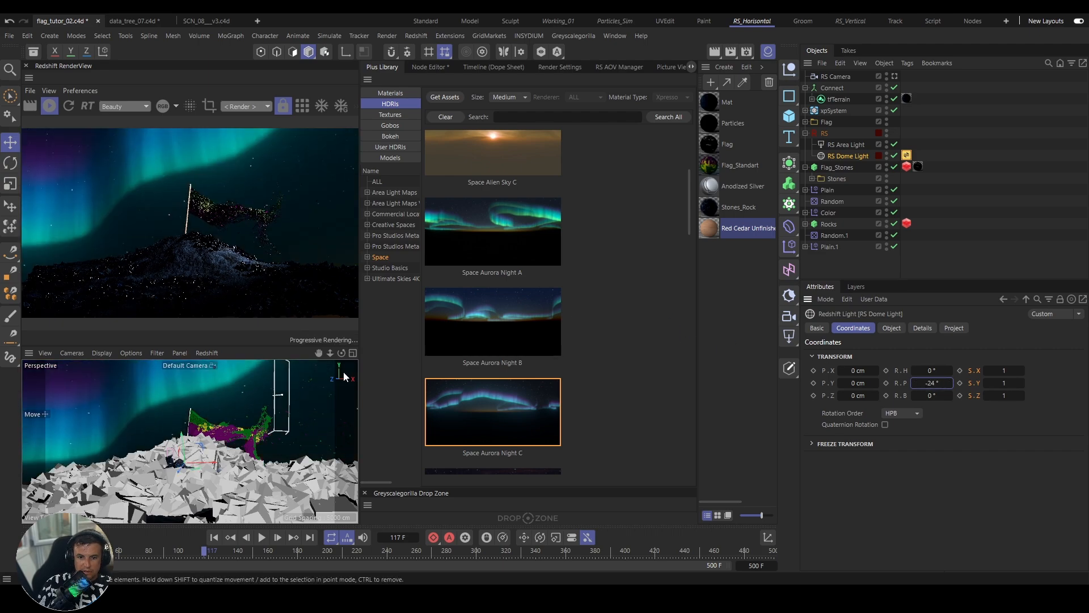
Step: Return the viewport to the RS Camera and set the RS Dome Light's pitch rotation to -39°
{"action": "left_click", "coordinate": [197, 369]}
{"action": "left_click", "coordinate": [212, 396]}
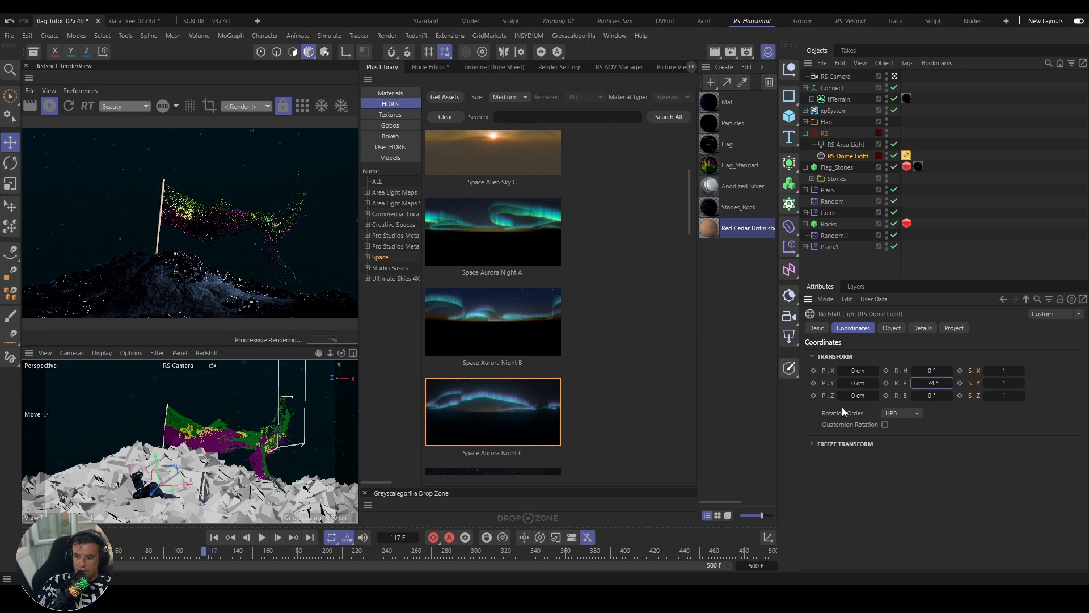
{"action": "left_click_drag", "start_coordinate": [936, 384], "coordinate": [925, 386]}
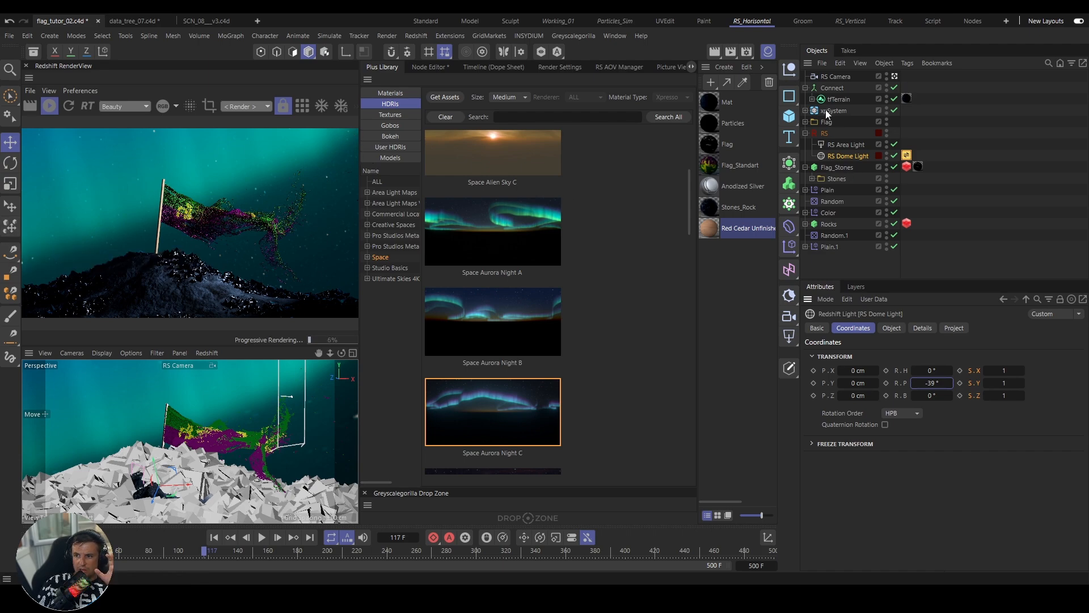
Step: Set the RS Camera's focal length to 35 mm
{"action": "left_click", "coordinate": [834, 76]}
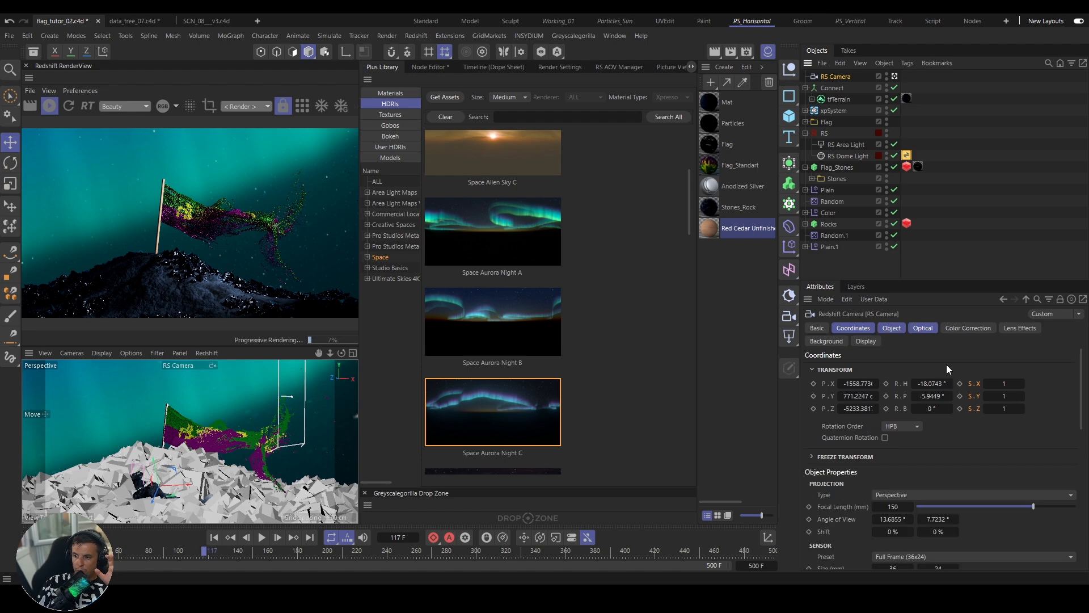
{"action": "left_click", "coordinate": [923, 328]}
{"action": "left_click", "coordinate": [892, 328]}
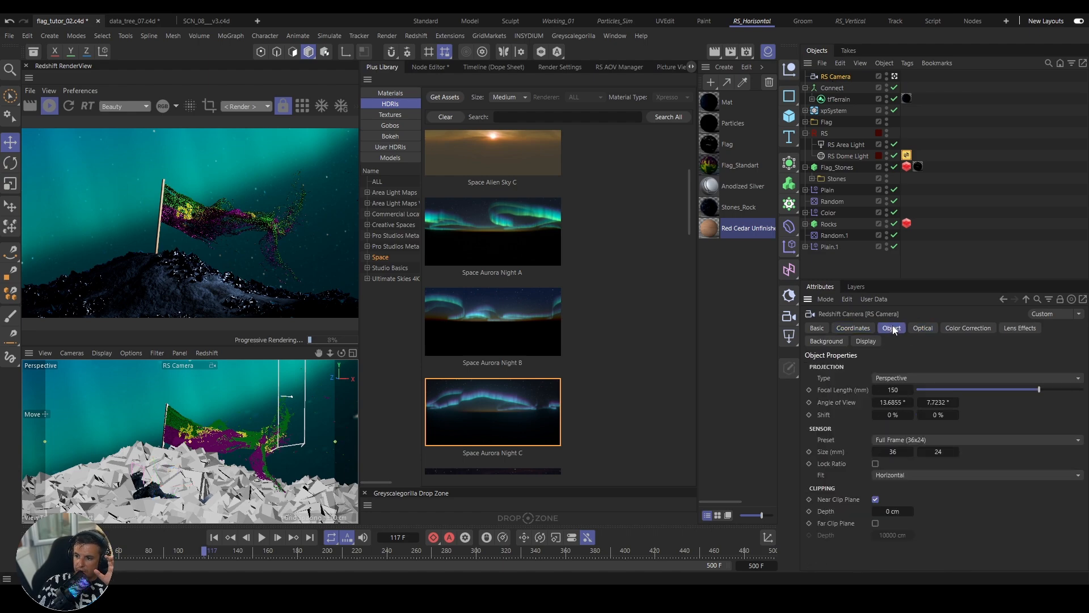
{"action": "double_click", "coordinate": [899, 390]}
{"action": "type", "text": "3"}
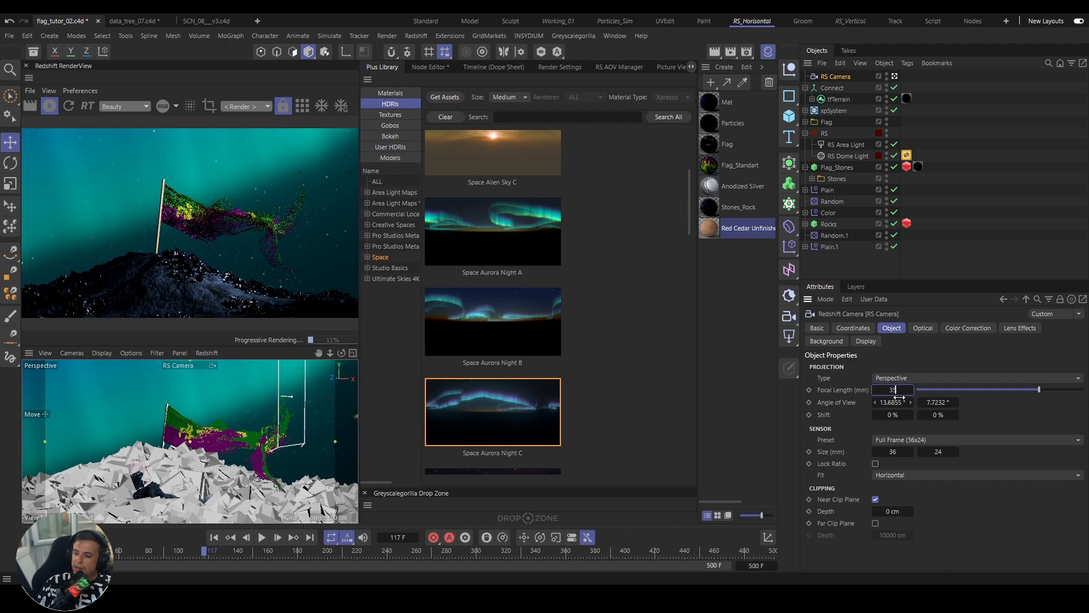
{"action": "key", "text": "Return"}
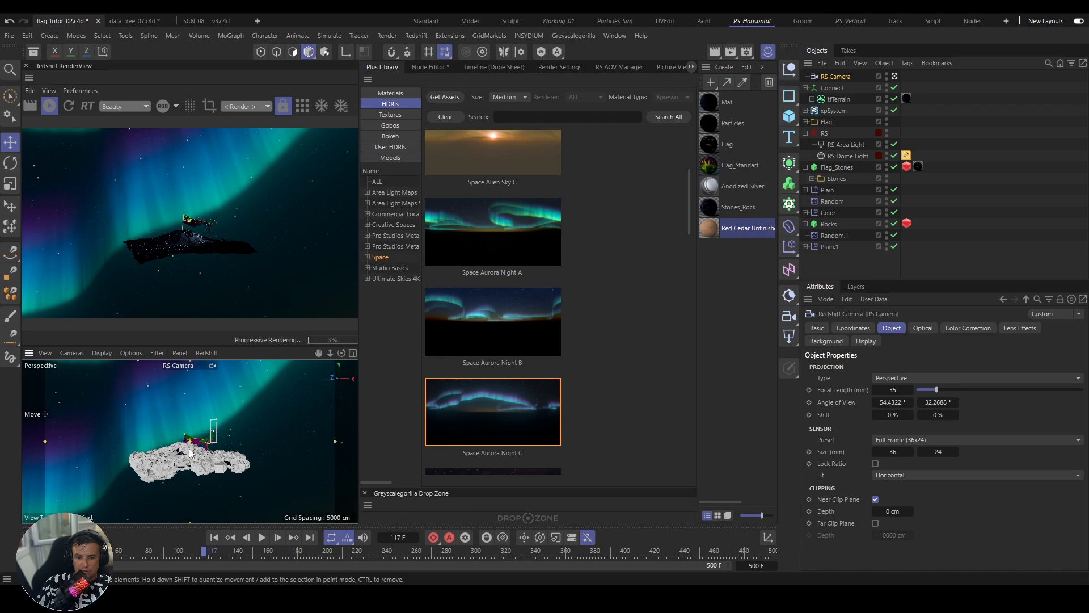
Step: Reframe the RS Camera lower and closer so the flag and hill stand against the aurora
{"action": "scroll", "coordinate": [196, 461], "scroll_direction": "up", "scroll_amount": 2}
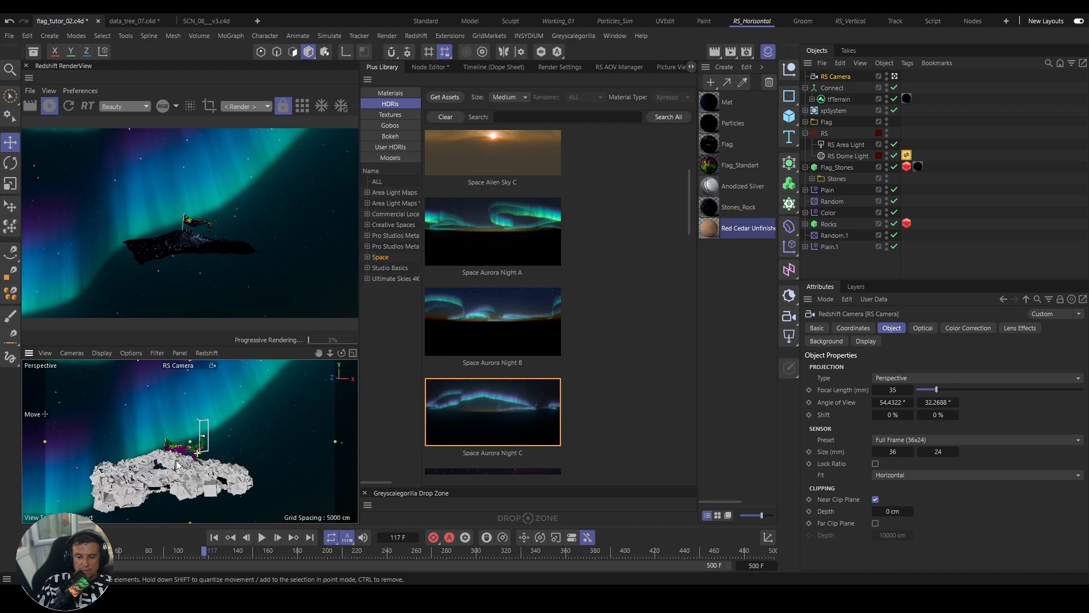
{"action": "left_click_drag", "start_coordinate": [154, 448], "coordinate": [162, 456], "text": "alt"}
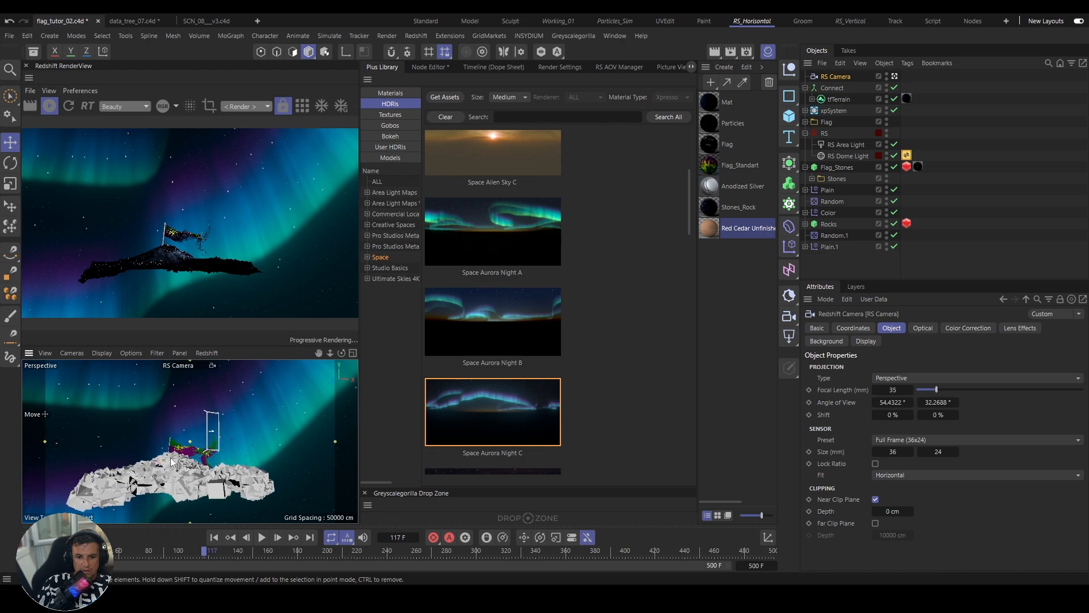
{"action": "scroll", "coordinate": [181, 461], "scroll_direction": "up", "scroll_amount": 2}
{"action": "scroll", "coordinate": [179, 455], "scroll_direction": "up", "scroll_amount": 1}
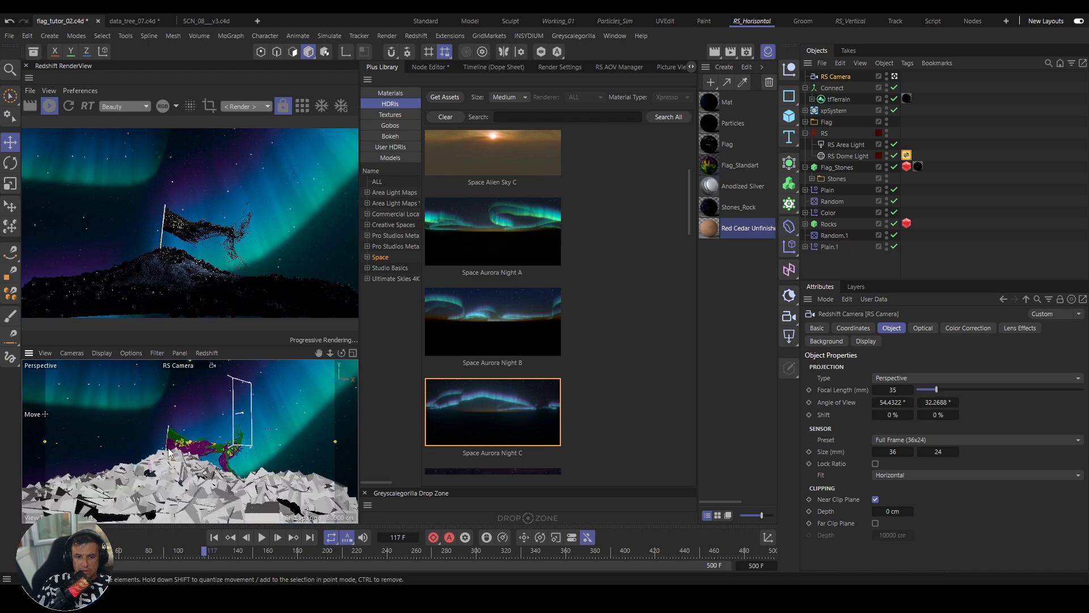
{"action": "scroll", "coordinate": [173, 445], "scroll_direction": "up", "scroll_amount": 2}
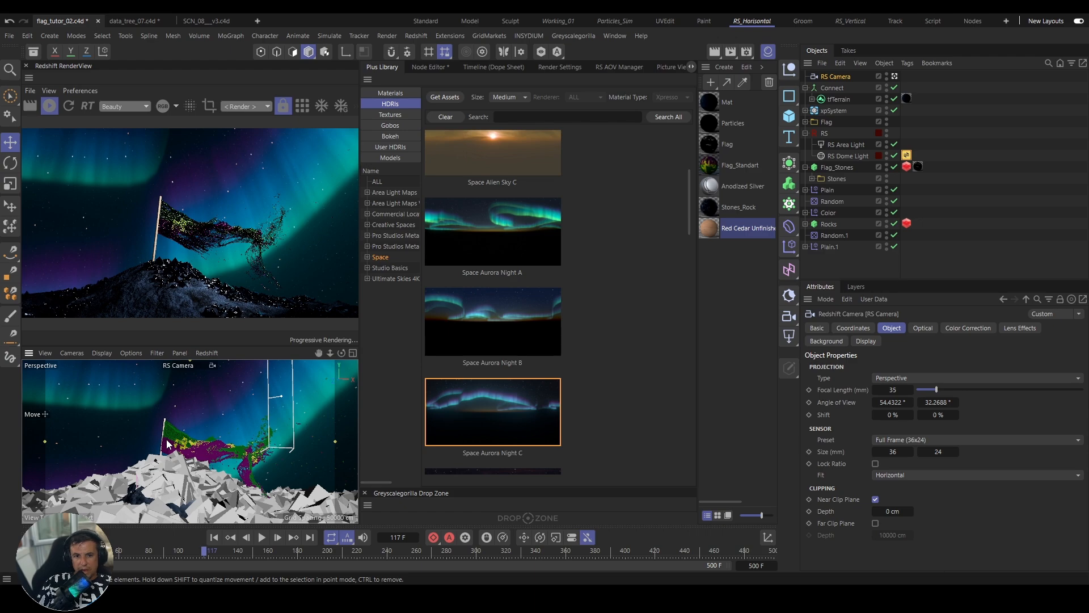
{"action": "left_click", "coordinate": [893, 390]}
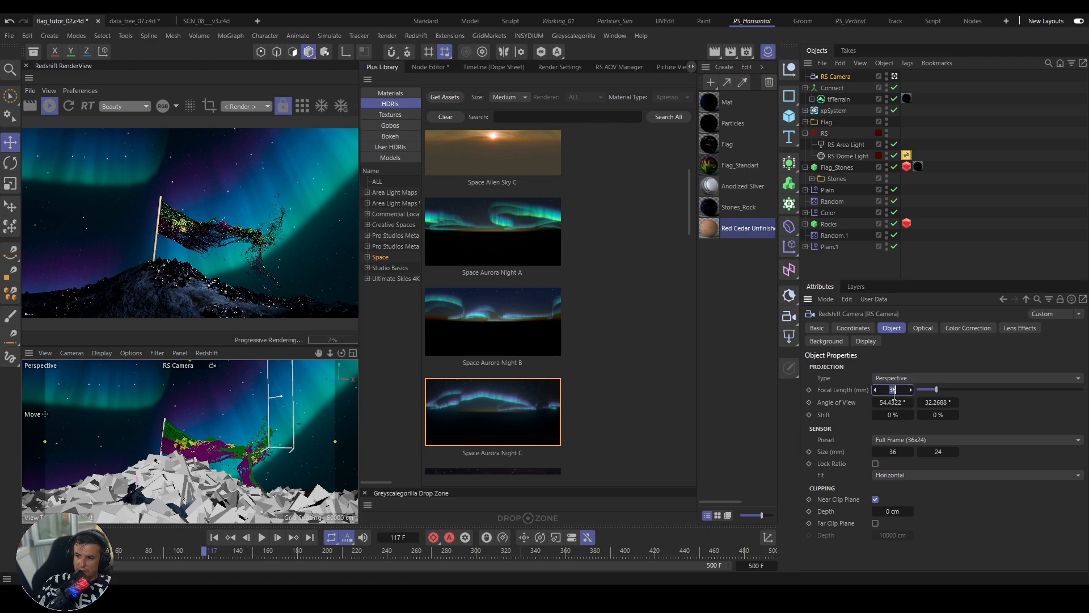
{"action": "scroll", "coordinate": [241, 400], "scroll_direction": "down", "scroll_amount": 2}
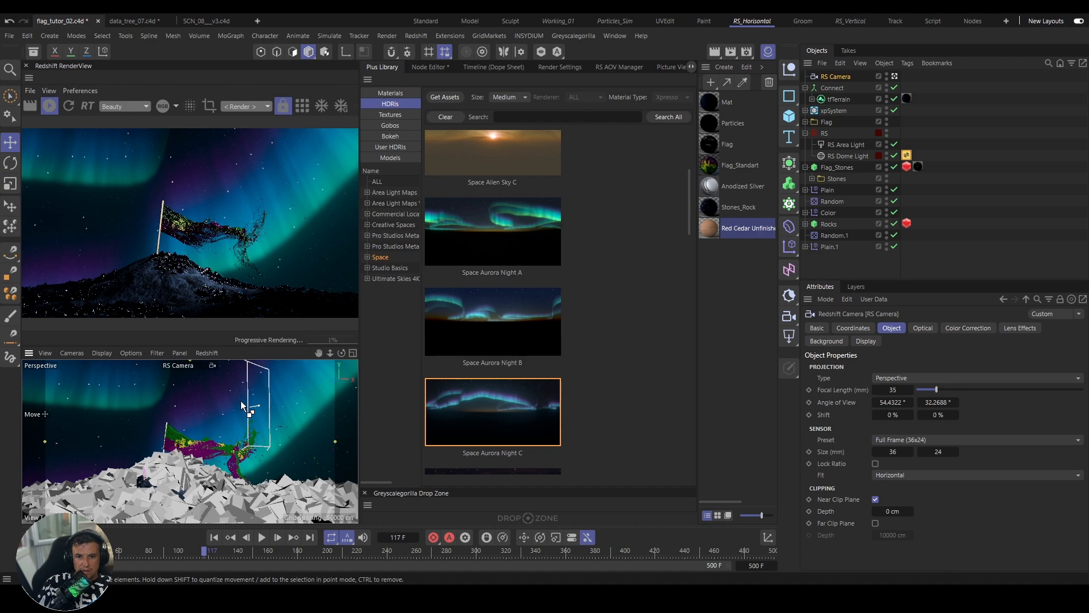
{"action": "scroll", "coordinate": [241, 401], "scroll_direction": "down", "scroll_amount": 2}
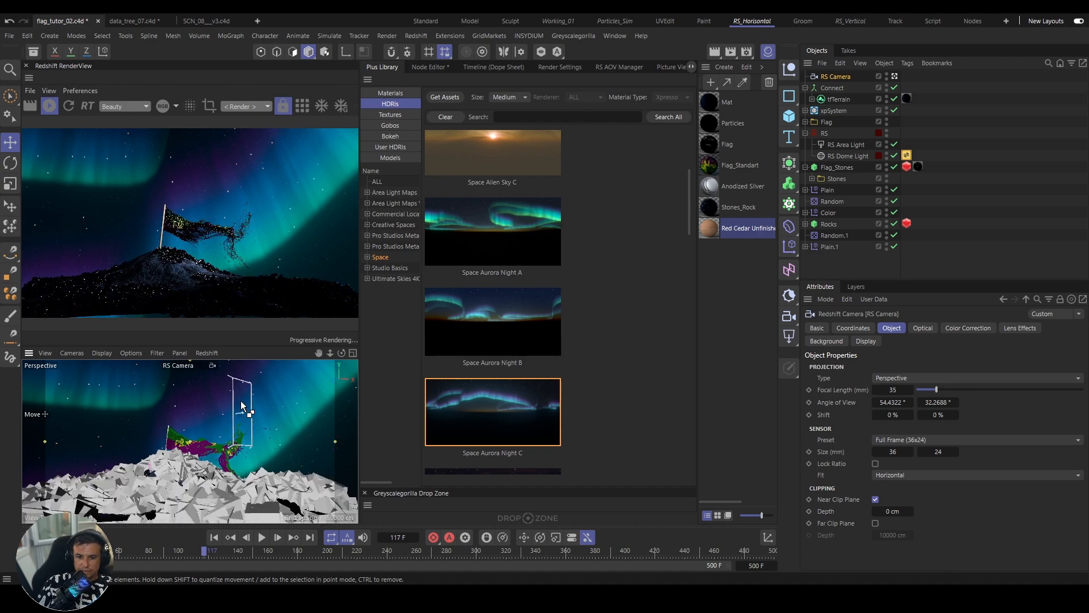
Step: Set the RS Camera's focal length to 150 mm and pull back to frame the whole flag and the hilltop
{"action": "left_click", "coordinate": [893, 390]}
{"action": "type", "text": "150"}
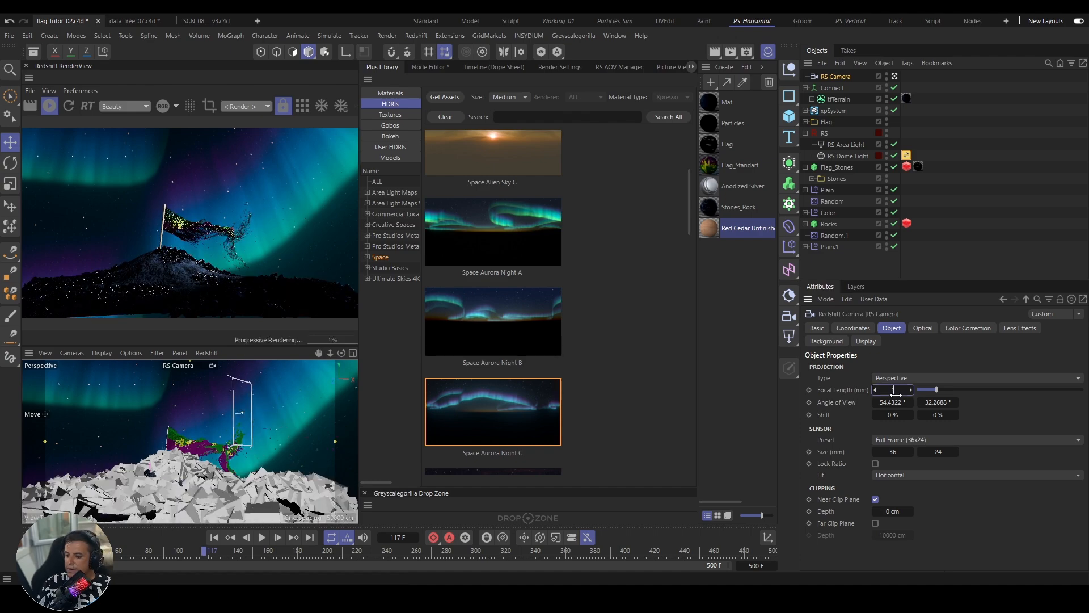
{"action": "key", "text": "Return"}
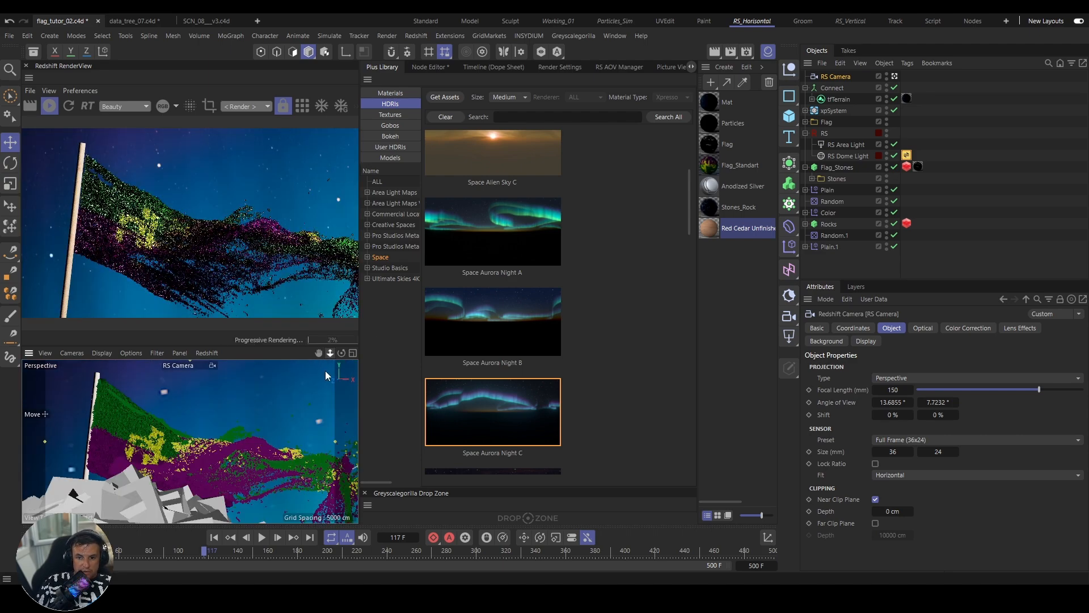
{"action": "right_click_drag", "start_coordinate": [256, 443], "coordinate": [218, 442], "text": "alt"}
{"action": "left_click_drag", "start_coordinate": [330, 353], "coordinate": [318, 352]}
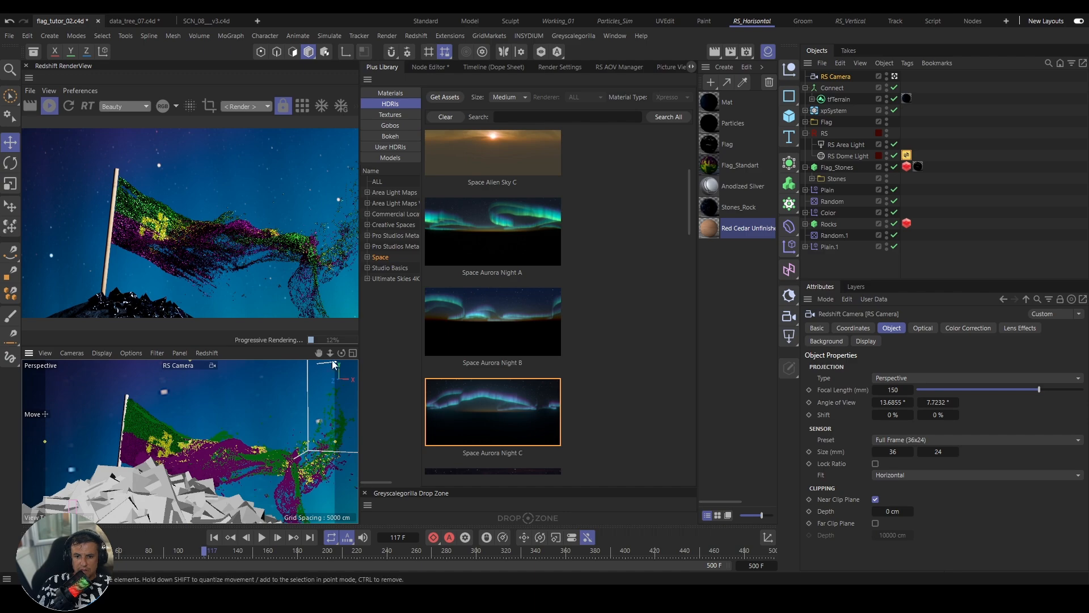
{"action": "left_click_drag", "start_coordinate": [330, 353], "coordinate": [329, 353]}
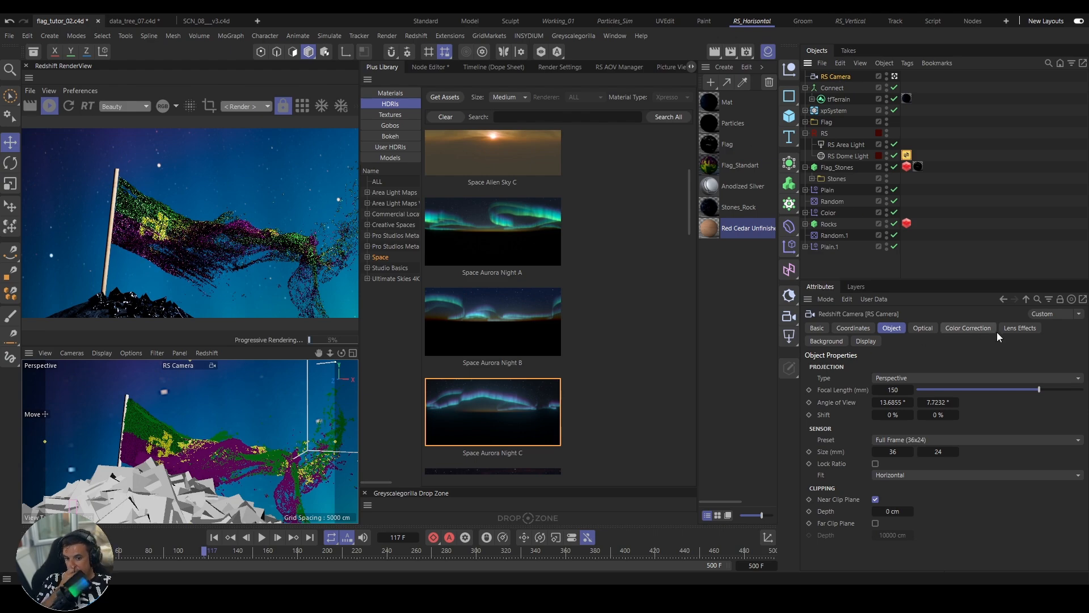
Step: Override the RS Camera's bloom lens effect and lower its threshold to 1
{"action": "left_click", "coordinate": [1027, 329]}
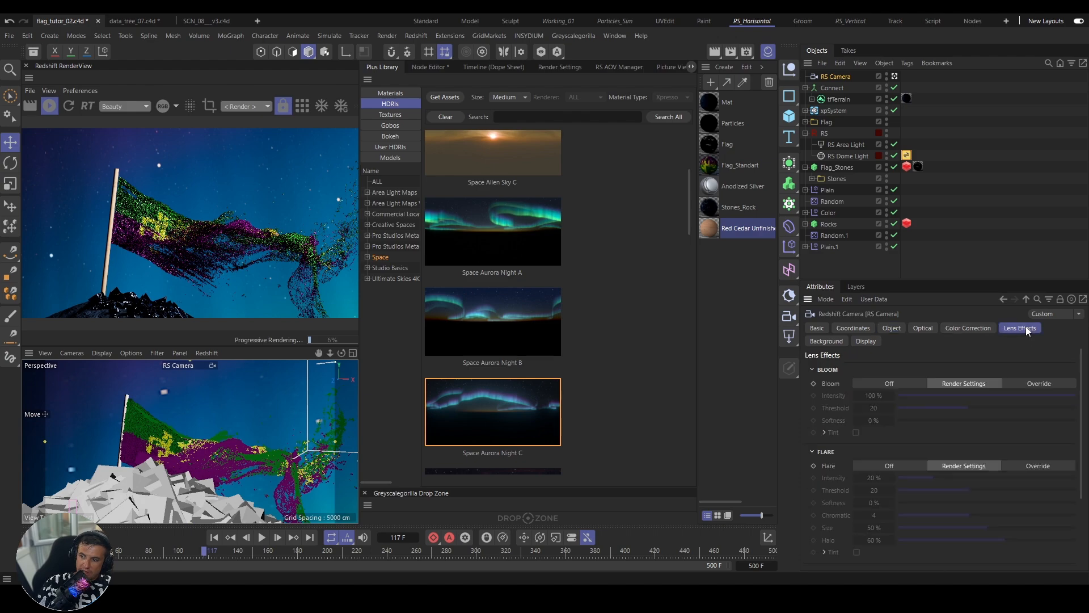
{"action": "left_click", "coordinate": [1036, 384]}
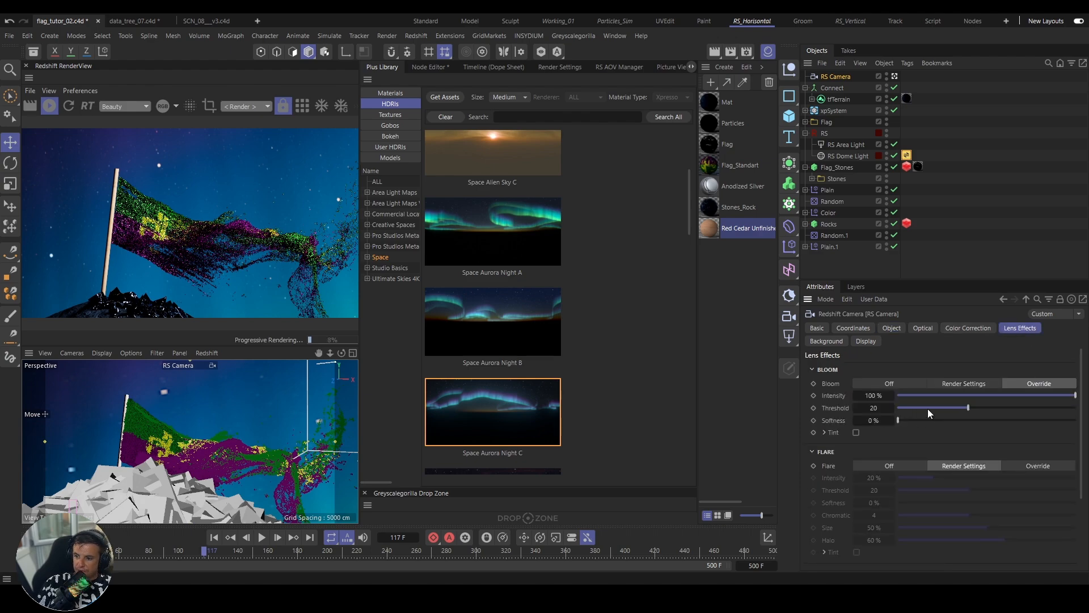
{"action": "left_click_drag", "start_coordinate": [930, 408], "coordinate": [910, 412]}
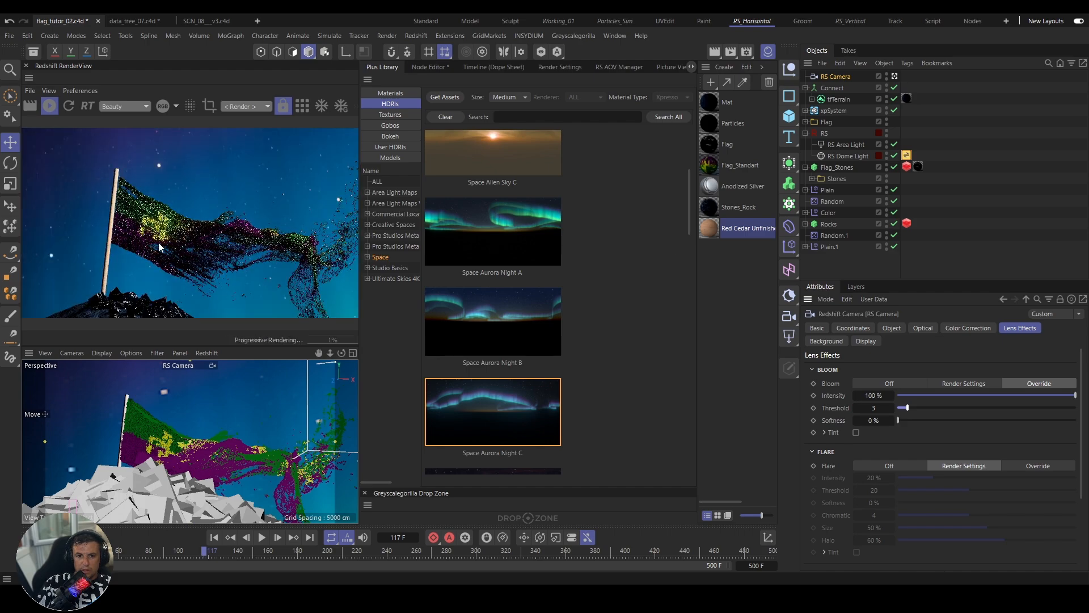
{"action": "double_click", "coordinate": [876, 408]}
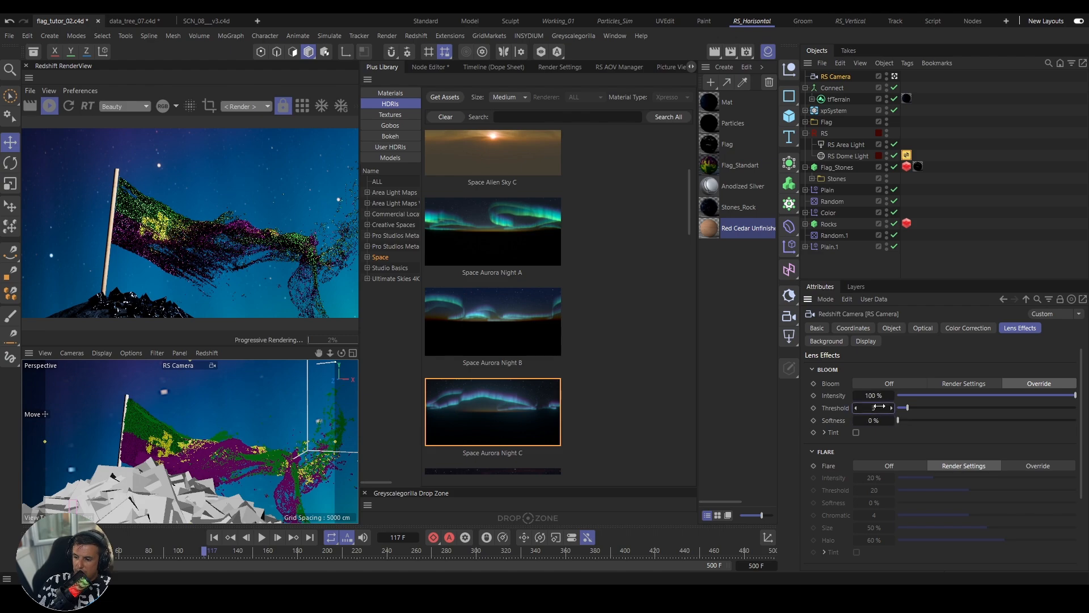
{"action": "key", "text": "Return"}
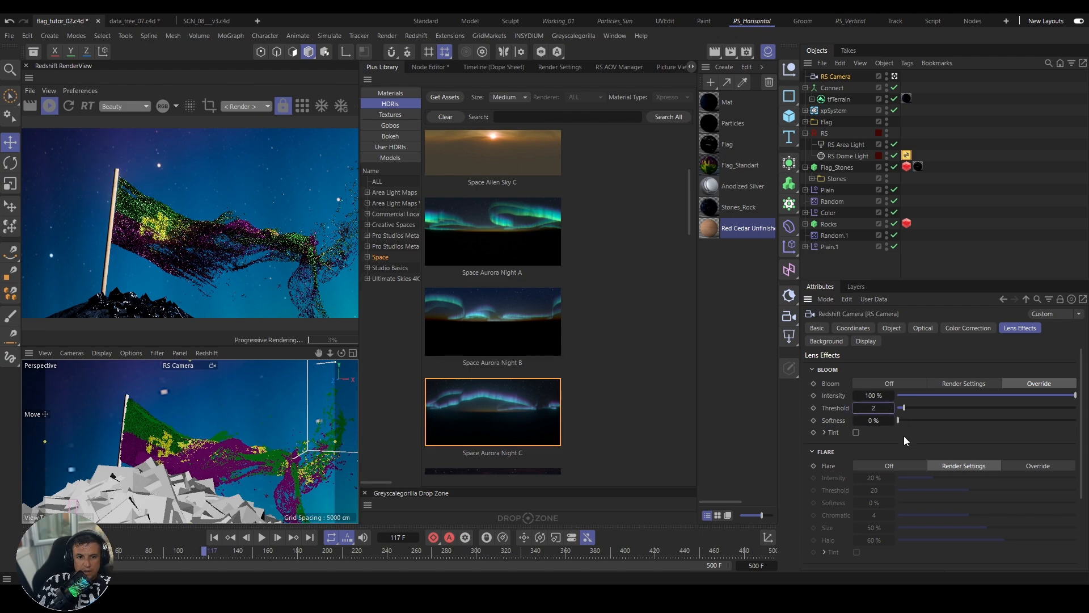
{"action": "double_click", "coordinate": [875, 409]}
{"action": "type", "text": "1"}
{"action": "key", "text": "Return"}
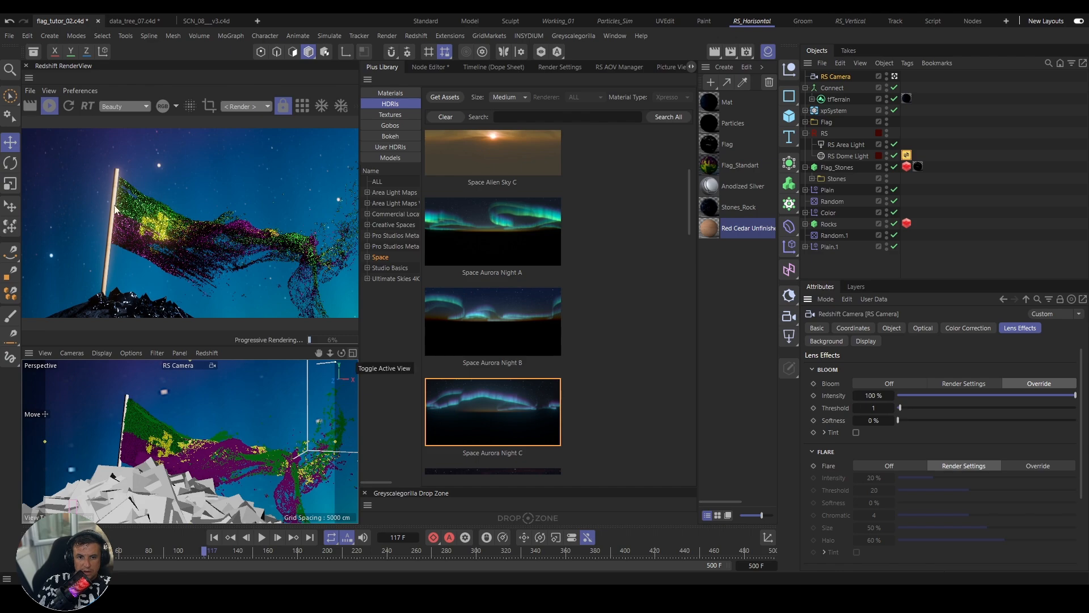
Step: Override the RS Camera's flare lens effect with a threshold of 1 and a halo of 100%
{"action": "left_click", "coordinate": [1036, 464]}
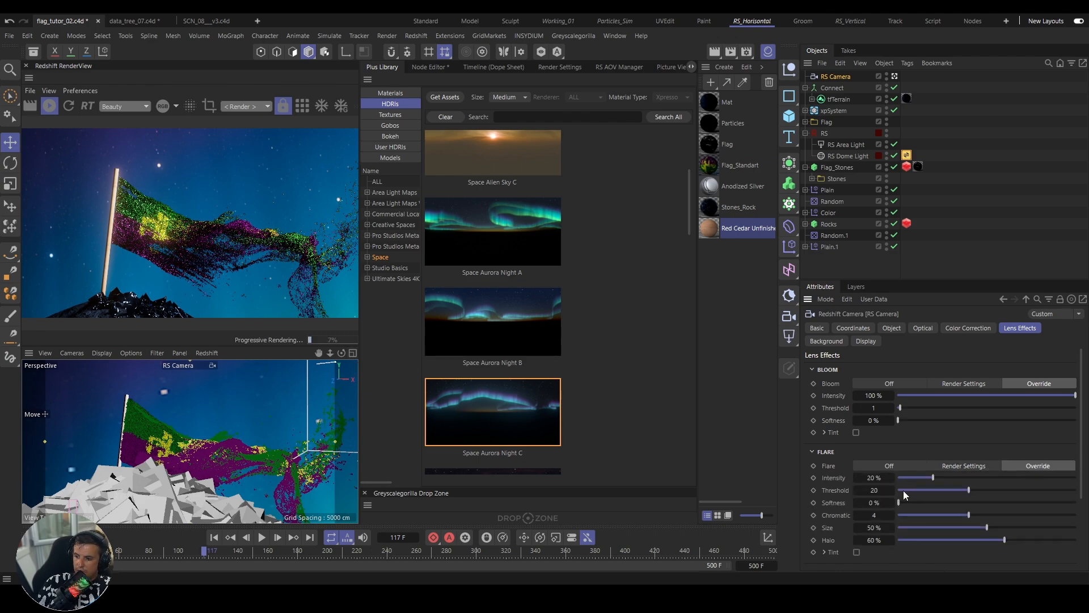
{"action": "type", "text": "1"}
{"action": "key", "text": "Return"}
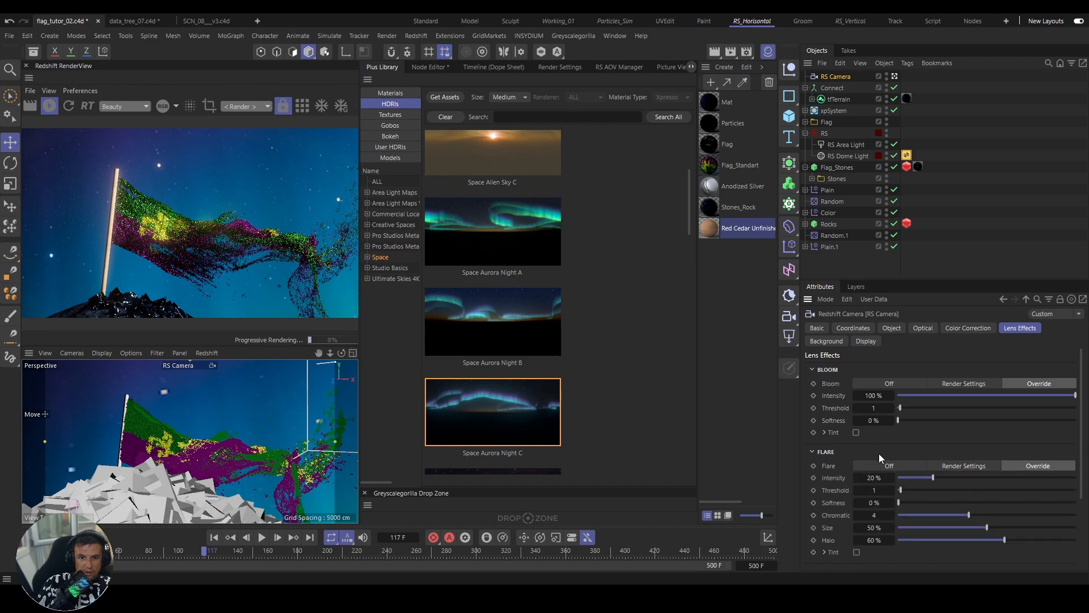
{"action": "left_click", "coordinate": [874, 541]}
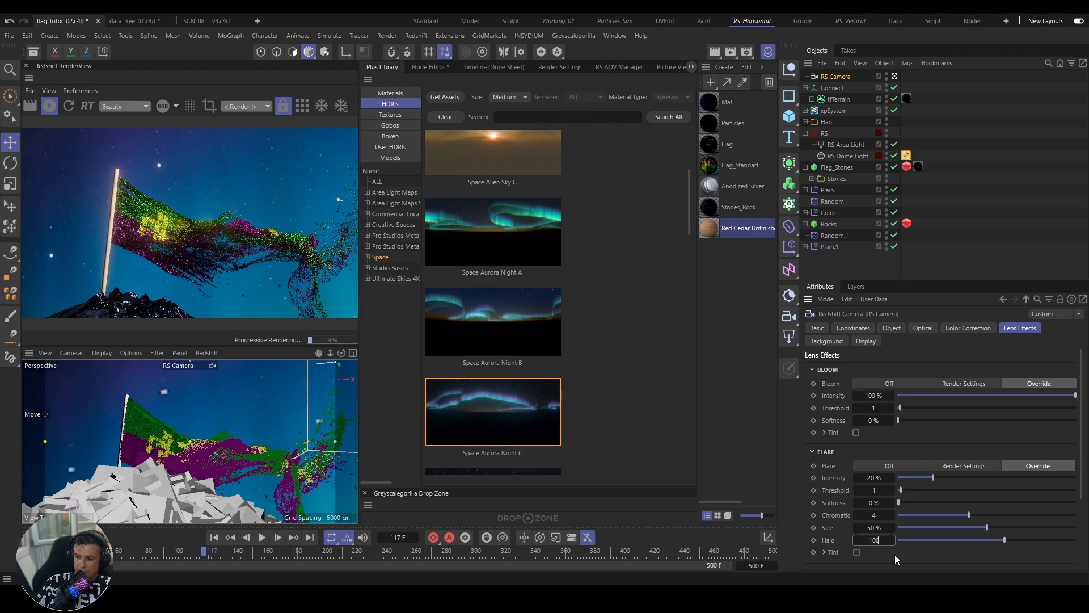
{"action": "type", "text": "100"}
{"action": "key", "text": "Return"}
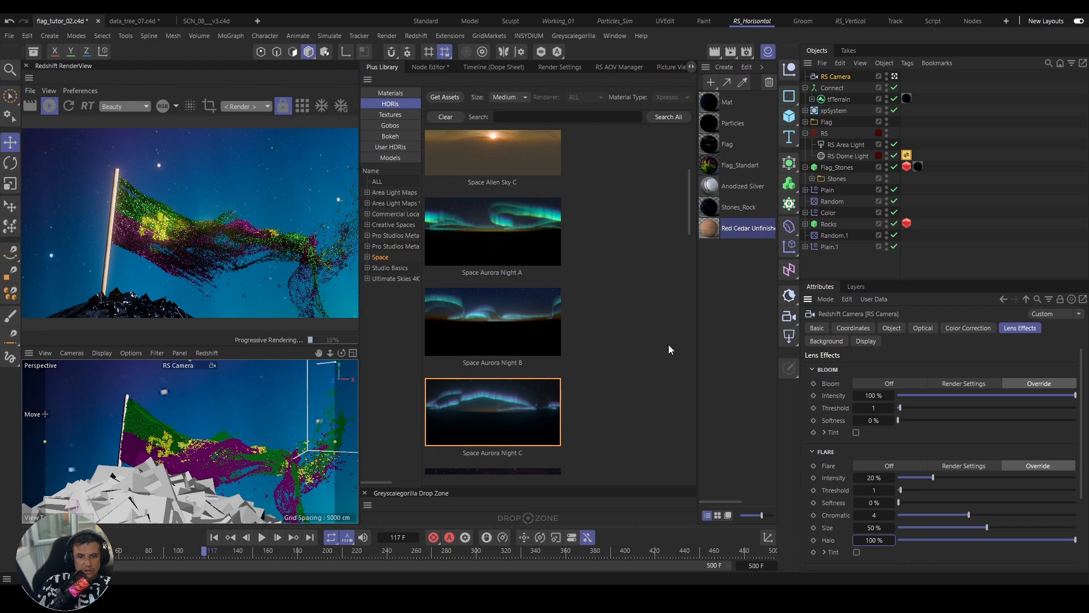
Step: Try a flare intensity of 40% on the RS Camera and raise it to 50%
{"action": "left_click", "coordinate": [874, 478]}
{"action": "type", "text": "40"}
{"action": "key", "text": "Return"}
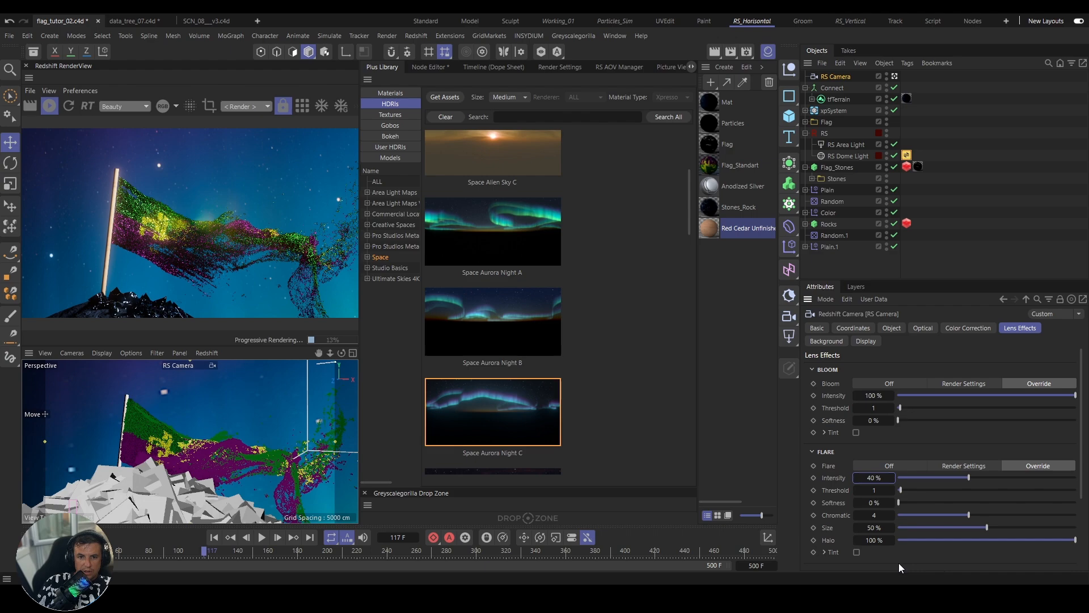
{"action": "type", "text": "50"}
{"action": "key", "text": "Return"}
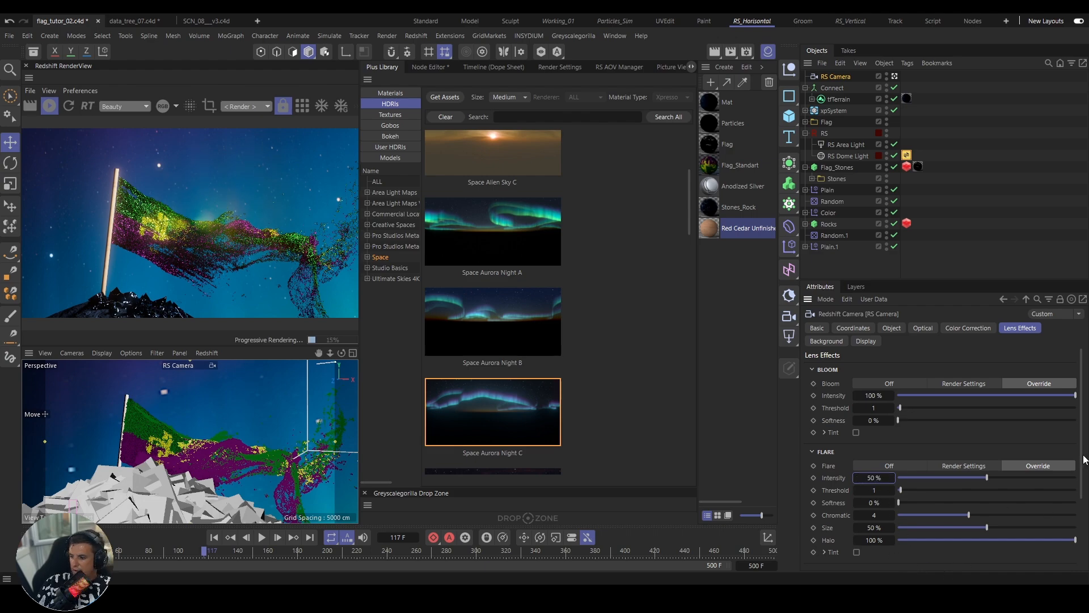
Step: Override the RS Camera's streak lens effect and set its threshold to 2
{"action": "scroll", "coordinate": [1085, 459], "scroll_direction": "down", "scroll_amount": 3}
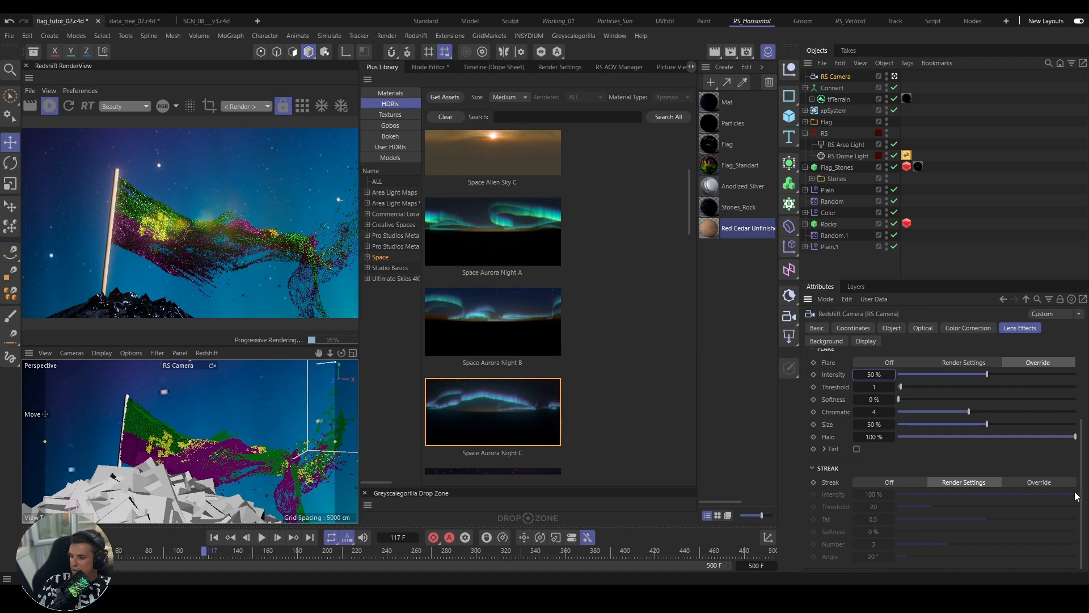
{"action": "left_click", "coordinate": [1043, 481]}
{"action": "left_click", "coordinate": [874, 506]}
{"action": "type", "text": "1"}
{"action": "key", "text": "Return"}
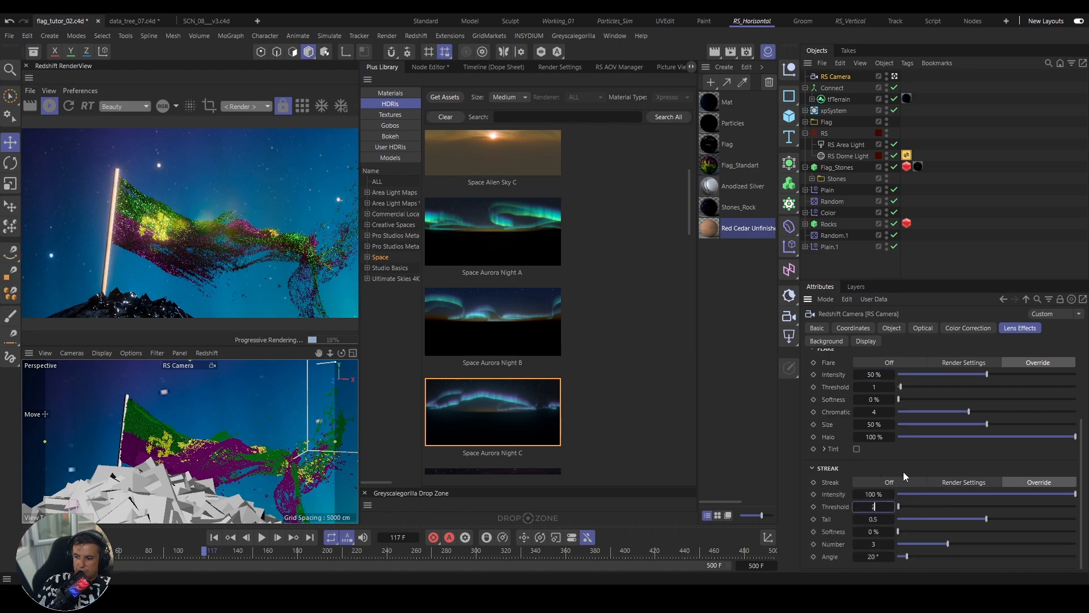
{"action": "type", "text": "2"}
{"action": "key", "text": "Return"}
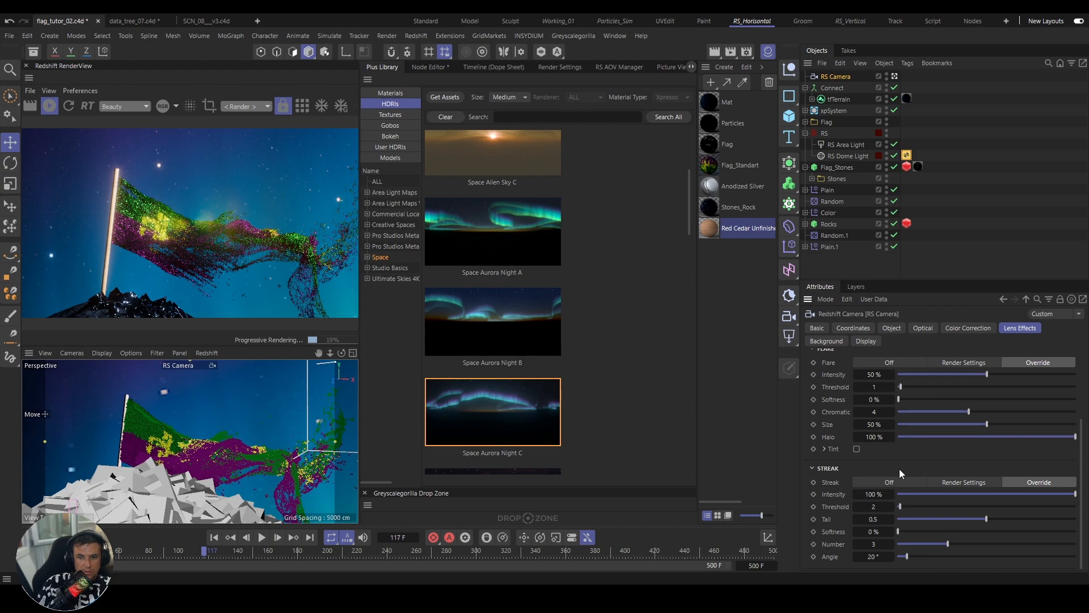
Step: Bring the RS Camera in close on the flag and pick its depth-of-field focus distance from the flag's particles
{"action": "left_click", "coordinate": [916, 329]}
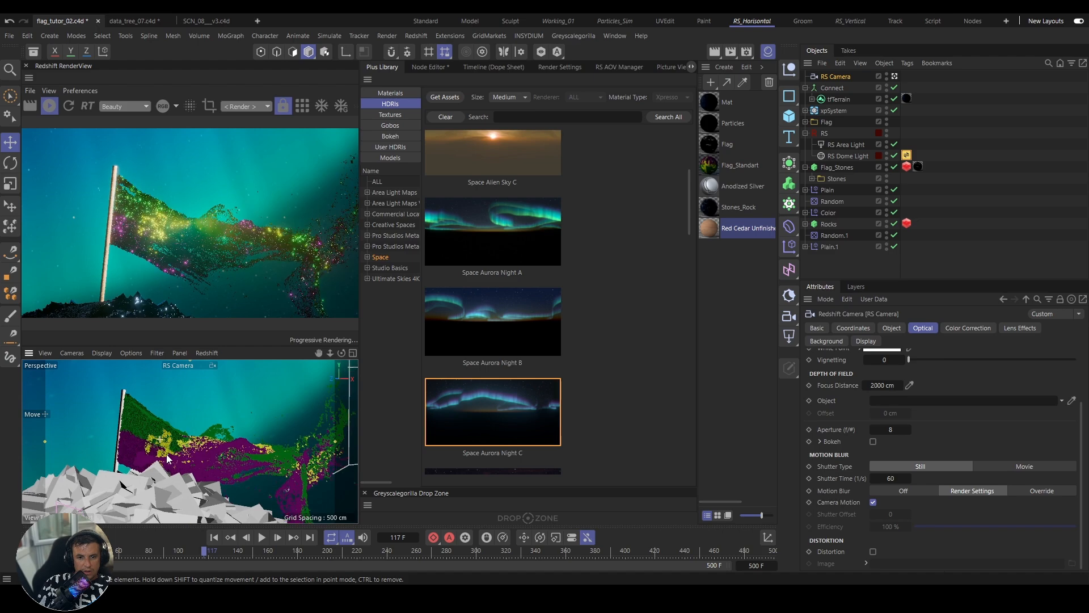
{"action": "scroll", "coordinate": [168, 453], "scroll_direction": "up", "scroll_amount": 2}
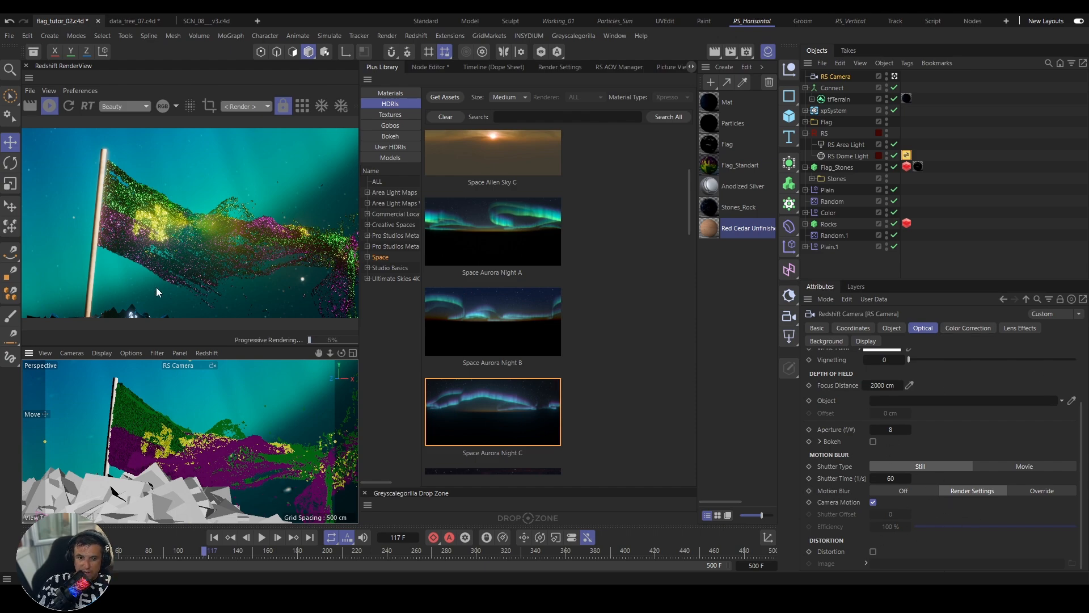
{"action": "right_click_drag", "start_coordinate": [169, 449], "coordinate": [216, 454], "text": "alt"}
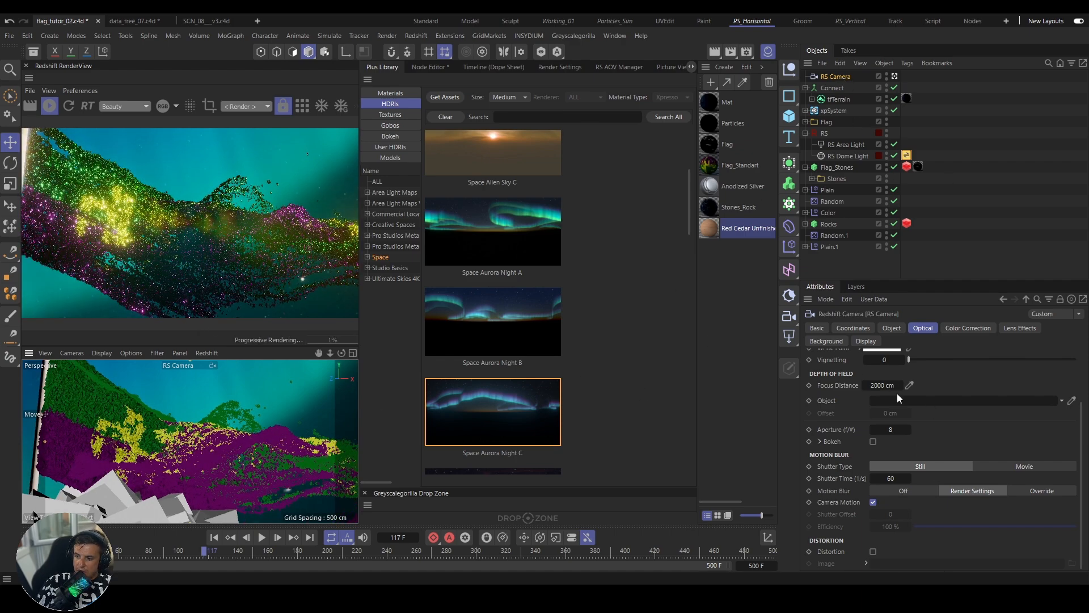
{"action": "left_click", "coordinate": [910, 385]}
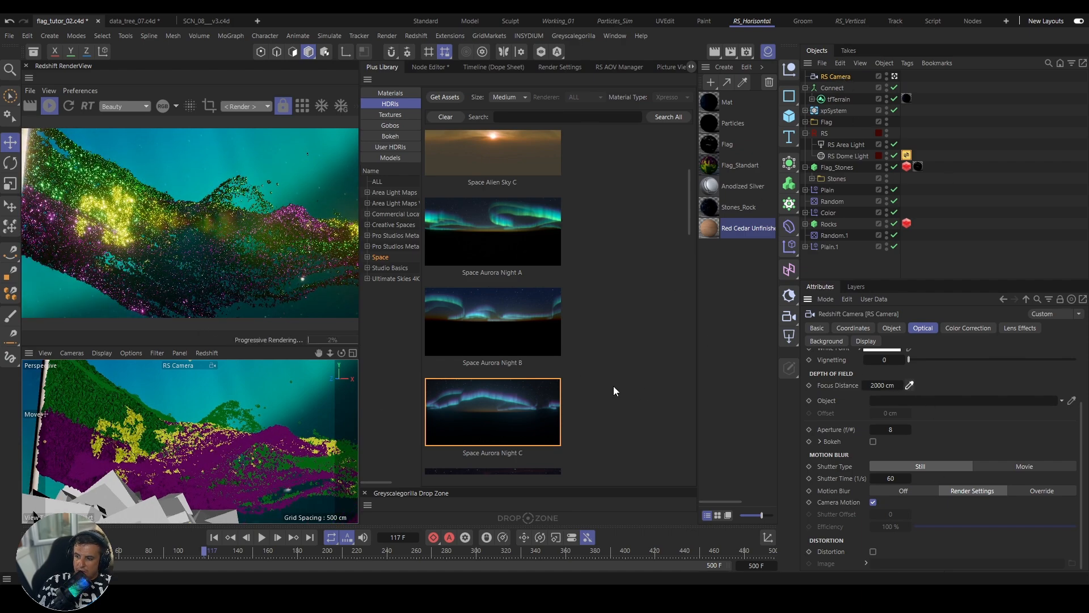
{"action": "left_click", "coordinate": [190, 455]}
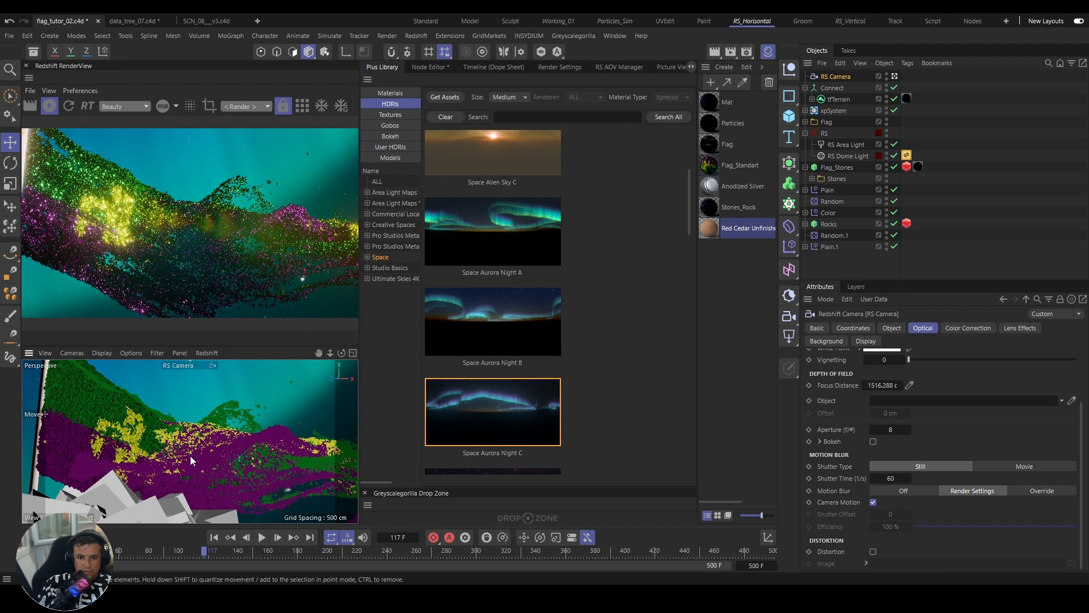
Step: Enable bokeh on the RS Camera with an aperture of 0.1, keeping the shutter type at Still
{"action": "left_click", "coordinate": [874, 442]}
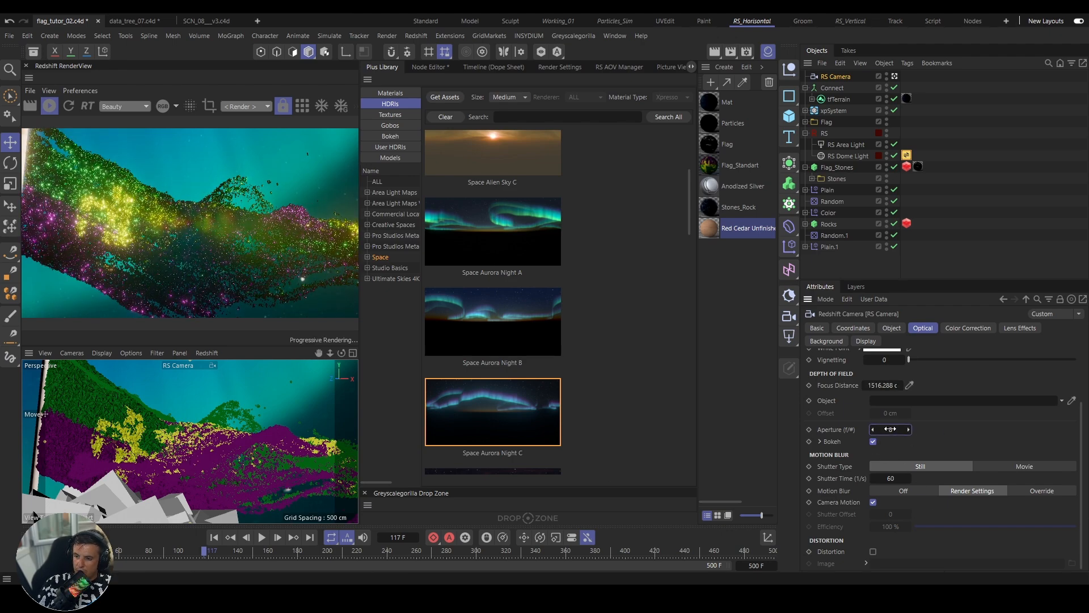
{"action": "type", "text": ".1"}
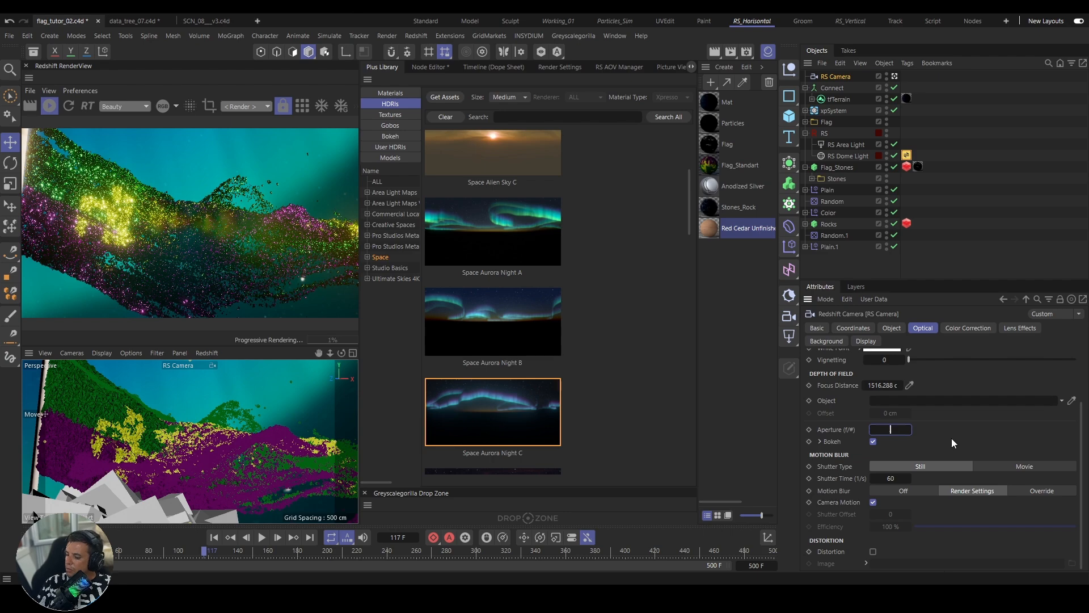
{"action": "key", "text": "Return"}
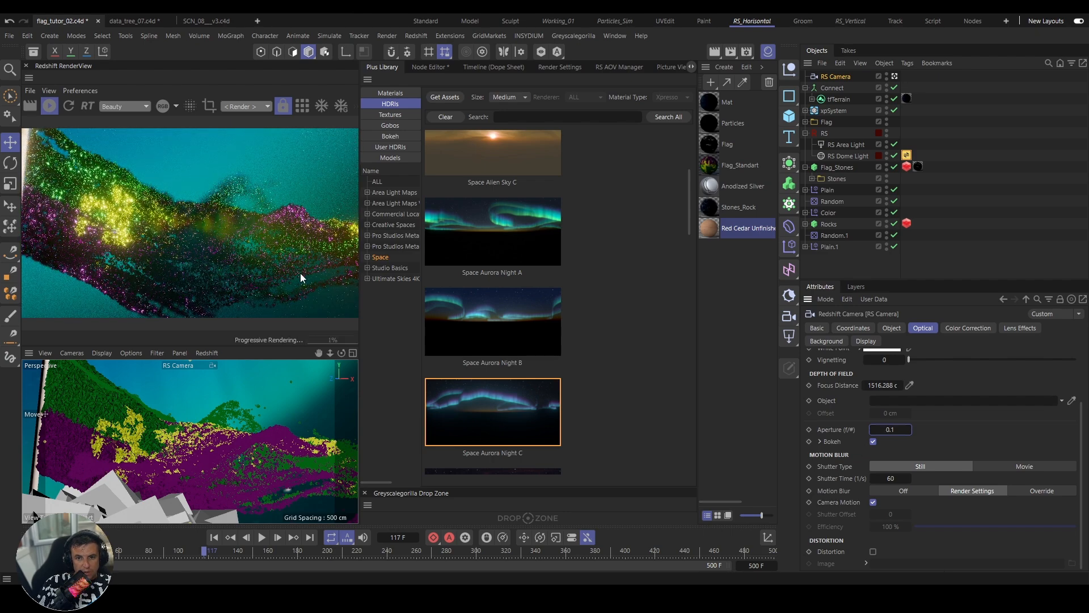
{"action": "left_click", "coordinate": [1024, 467]}
{"action": "left_click", "coordinate": [919, 469]}
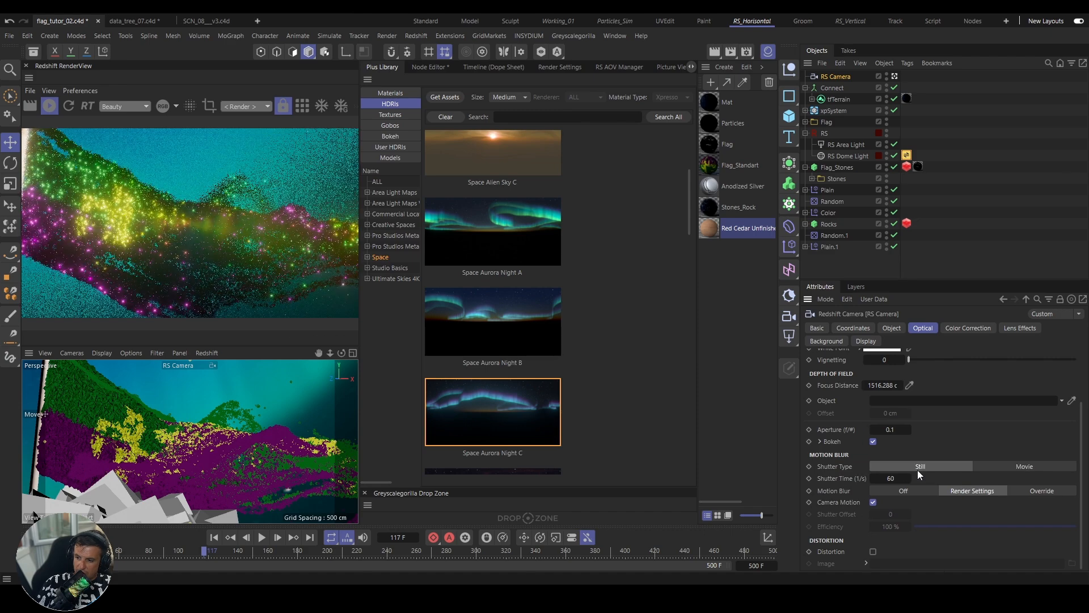
Step: Set the bokeh diaphragm to Image, link it with HDRI Link Plus, and load the Simulated 19 CA3 bokeh image
{"action": "left_click", "coordinate": [819, 443]}
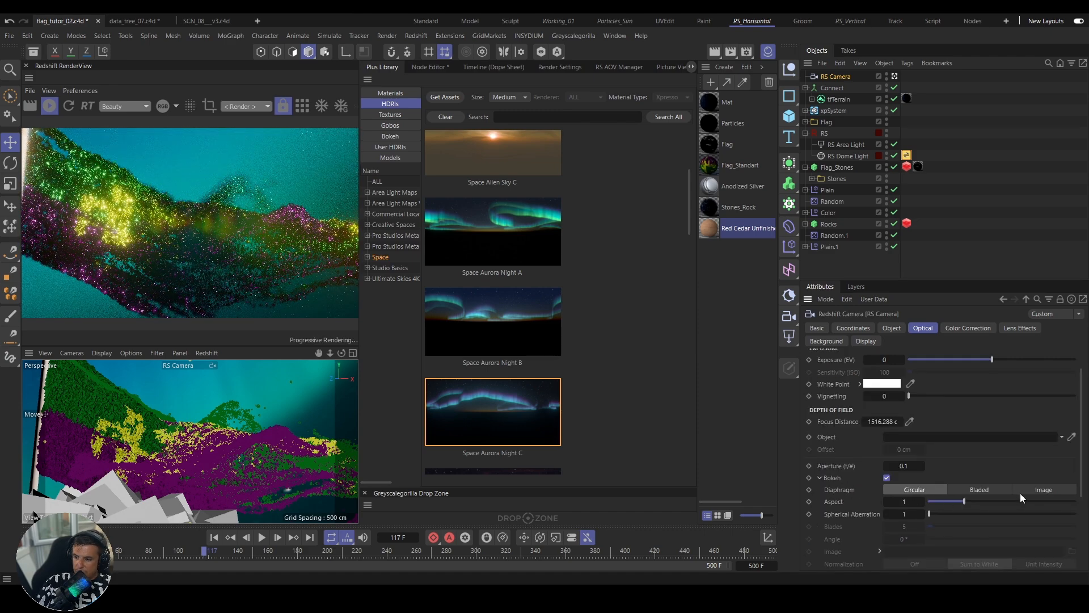
{"action": "left_click", "coordinate": [1046, 489]}
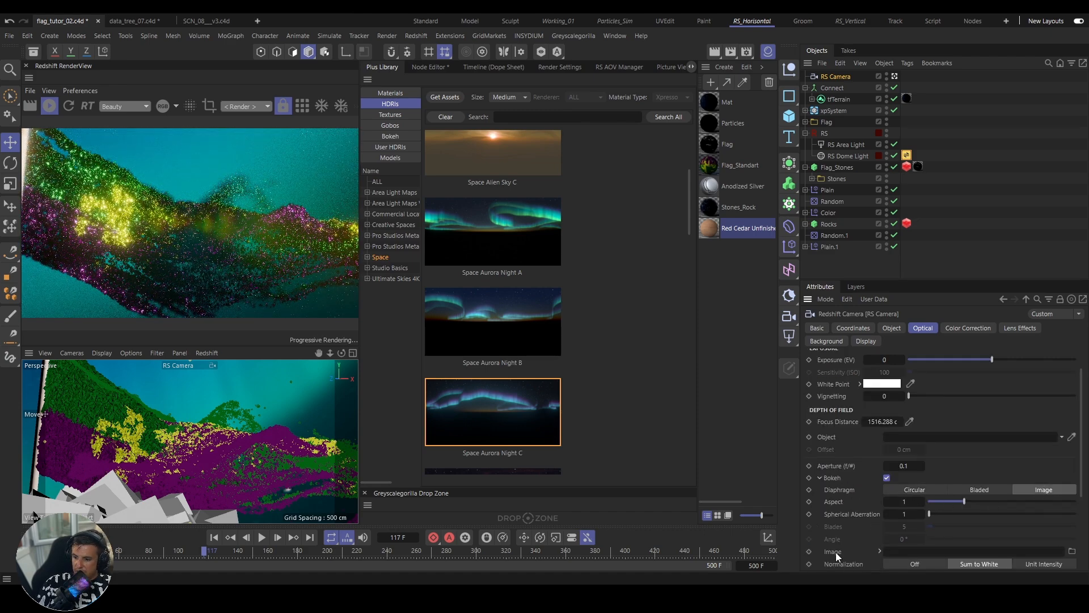
{"action": "left_click", "coordinate": [533, 521]}
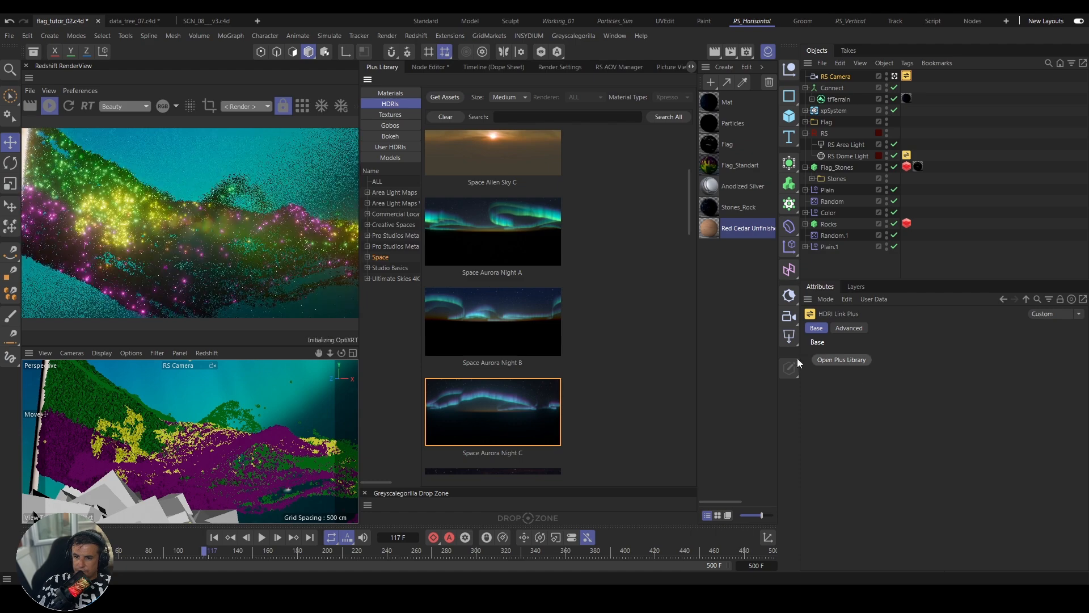
{"action": "left_click", "coordinate": [391, 136]}
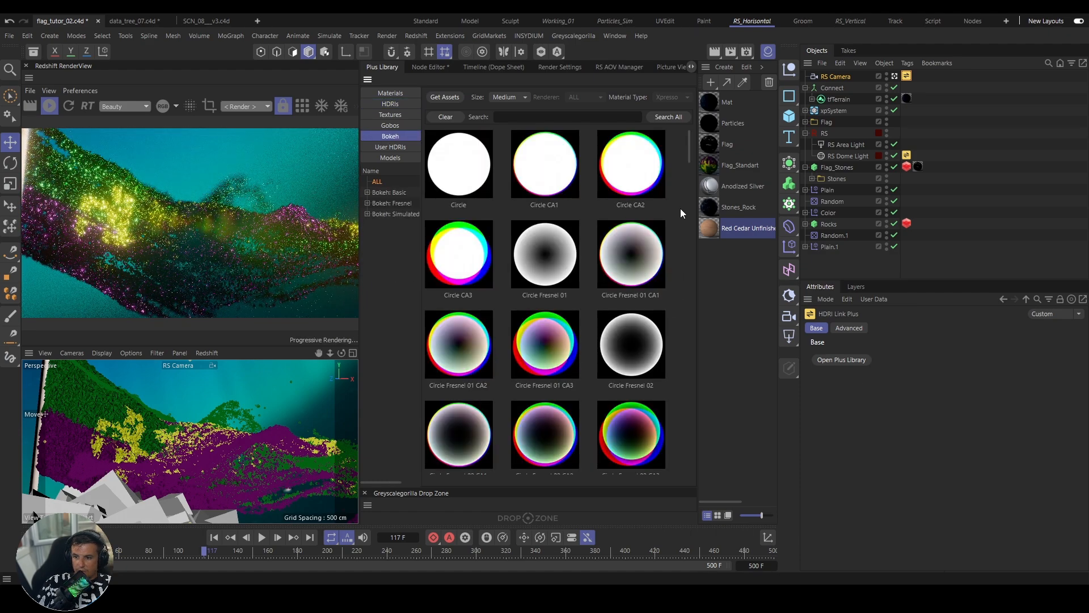
{"action": "left_click_drag", "start_coordinate": [689, 149], "coordinate": [711, 454]}
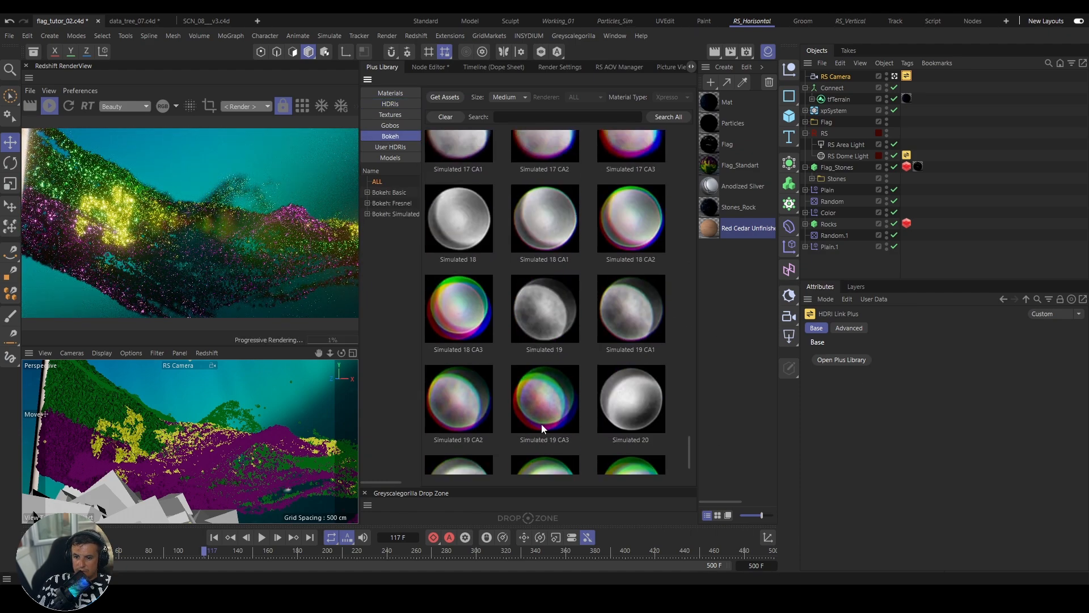
{"action": "left_click", "coordinate": [559, 423]}
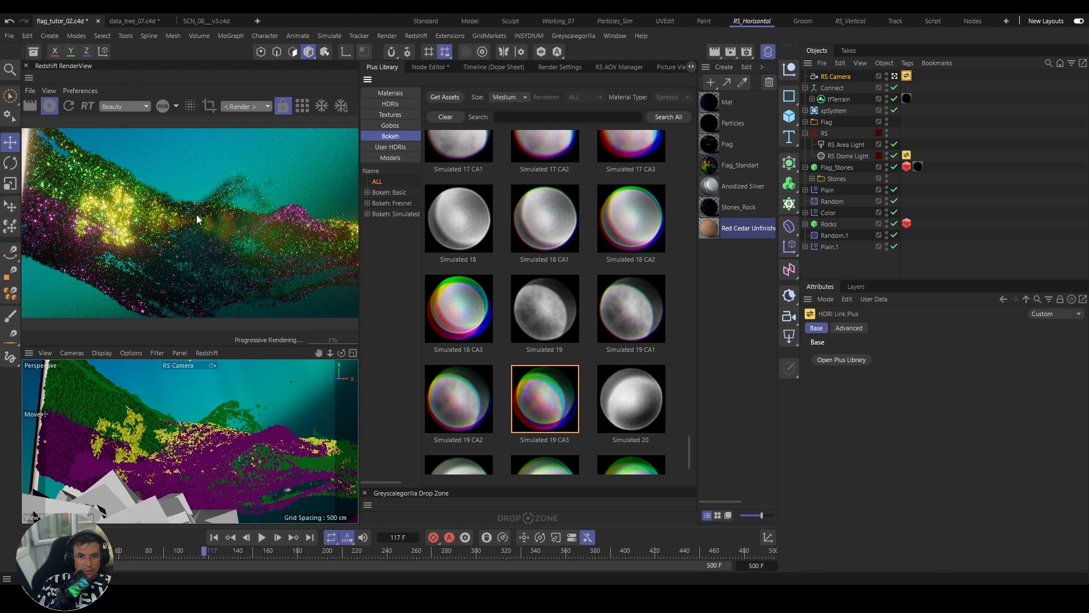
Step: From the Default Camera, rotate the RS Area Light to illuminate the flag and hill, and return to the RS Camera view
{"action": "left_click", "coordinate": [189, 363]}
{"action": "left_click", "coordinate": [218, 378]}
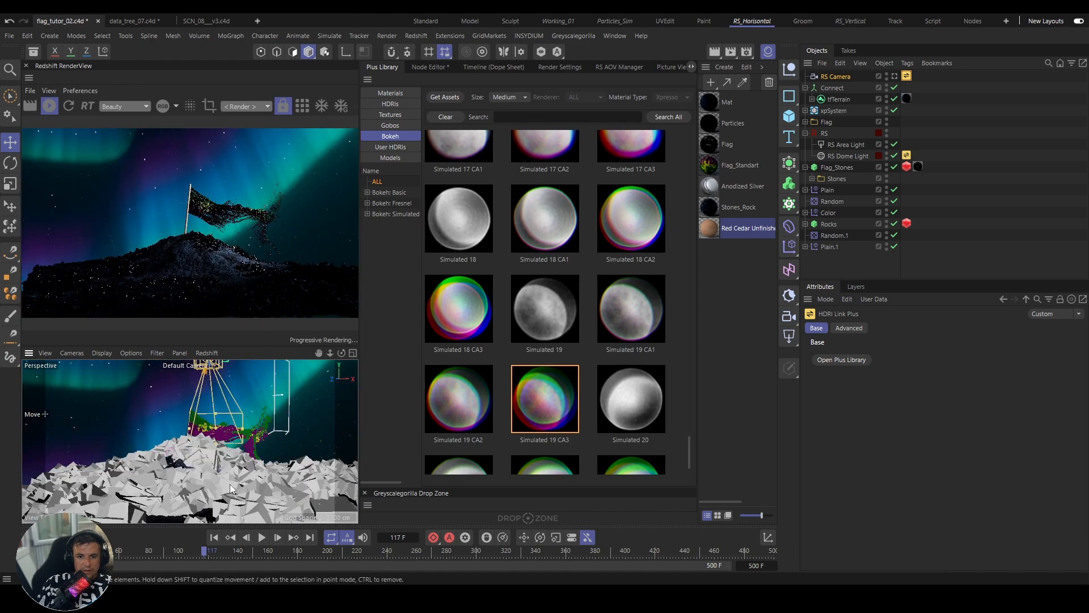
{"action": "left_click_drag", "start_coordinate": [231, 488], "coordinate": [256, 448], "text": "alt"}
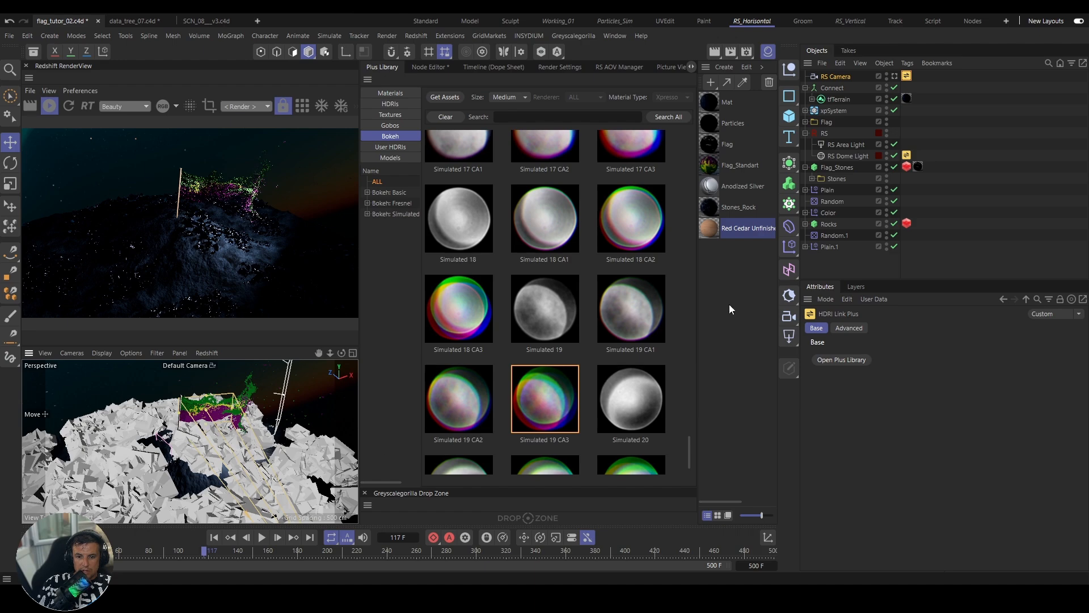
{"action": "left_click", "coordinate": [835, 143]}
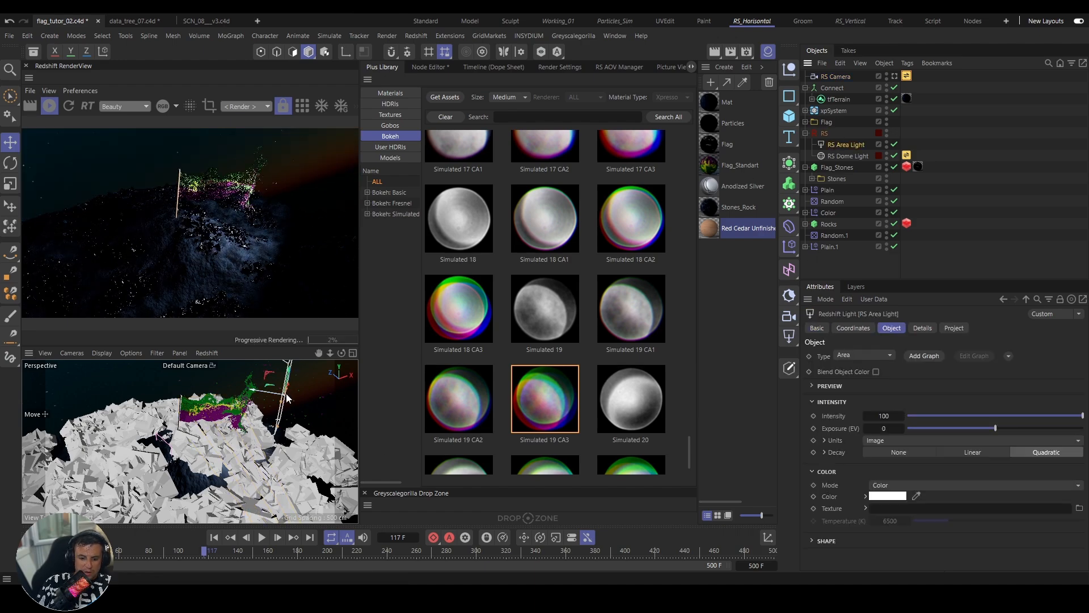
{"action": "key", "text": "r"}
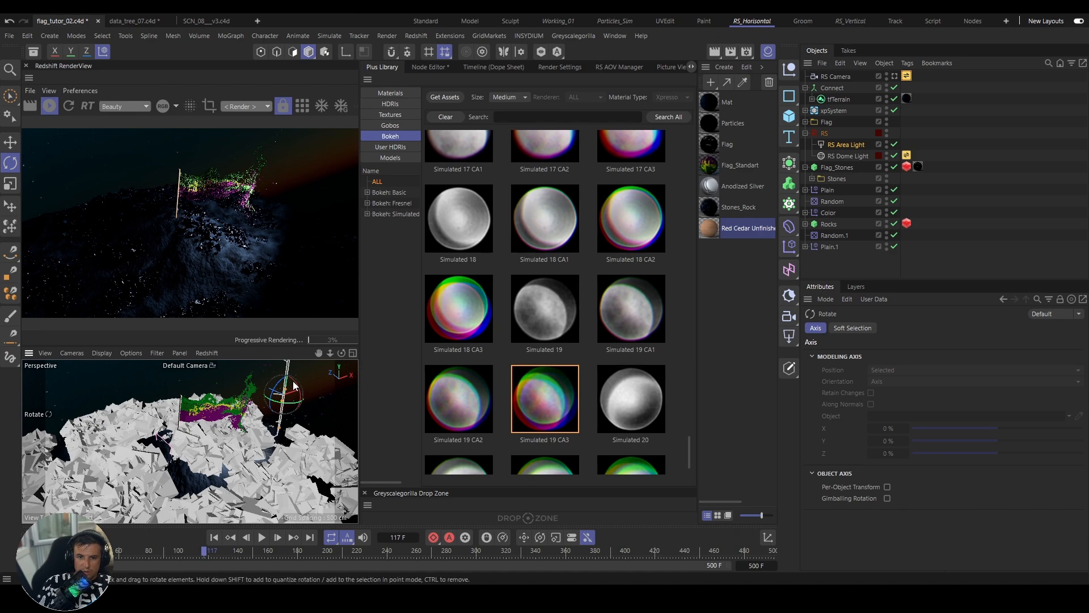
{"action": "left_click_drag", "start_coordinate": [294, 386], "coordinate": [275, 417]}
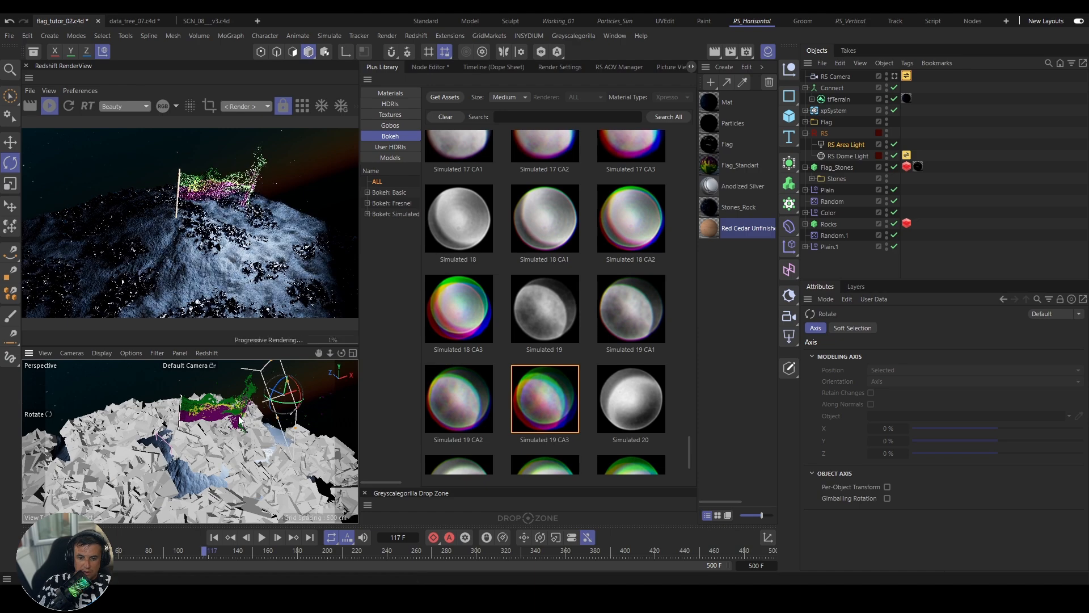
{"action": "left_click", "coordinate": [185, 366]}
{"action": "left_click", "coordinate": [194, 384]}
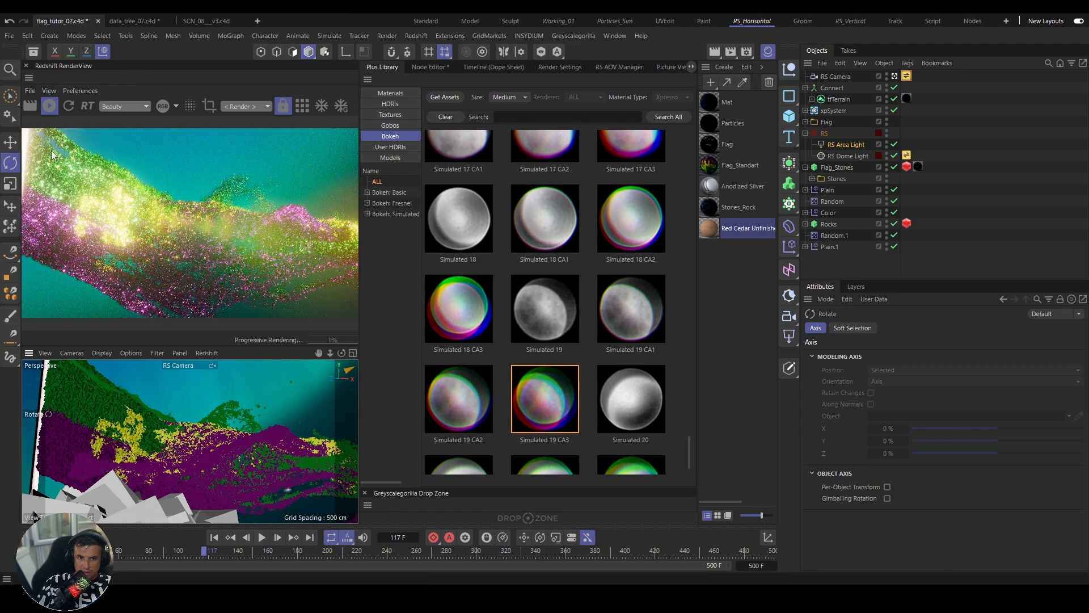
Step: Raise both the bloom threshold and the flare threshold of the RS Camera's lens effects to 5
{"action": "left_click", "coordinate": [834, 77]}
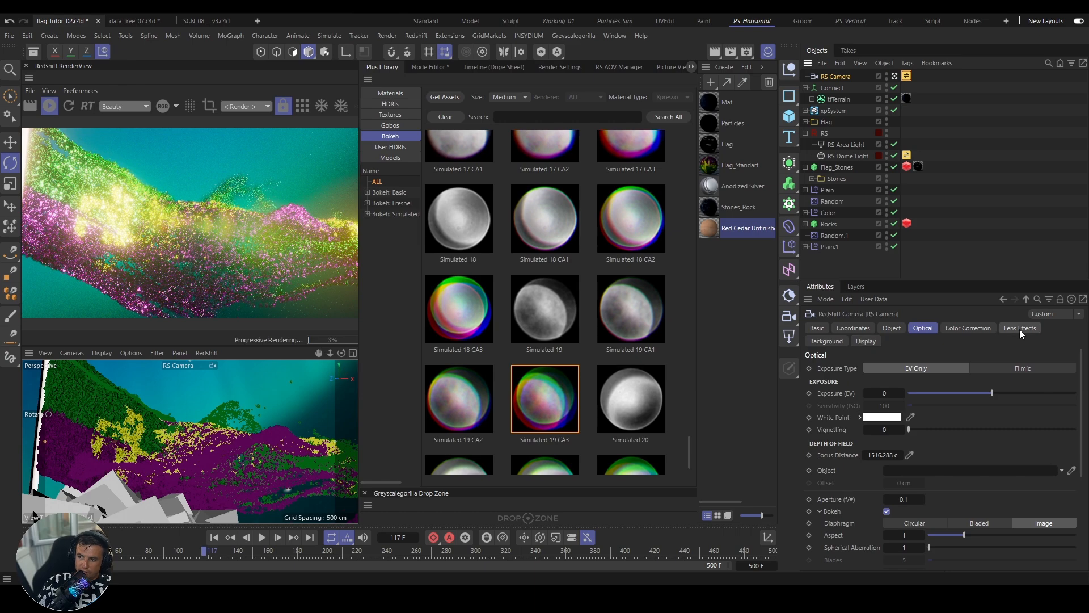
{"action": "left_click", "coordinate": [1020, 328]}
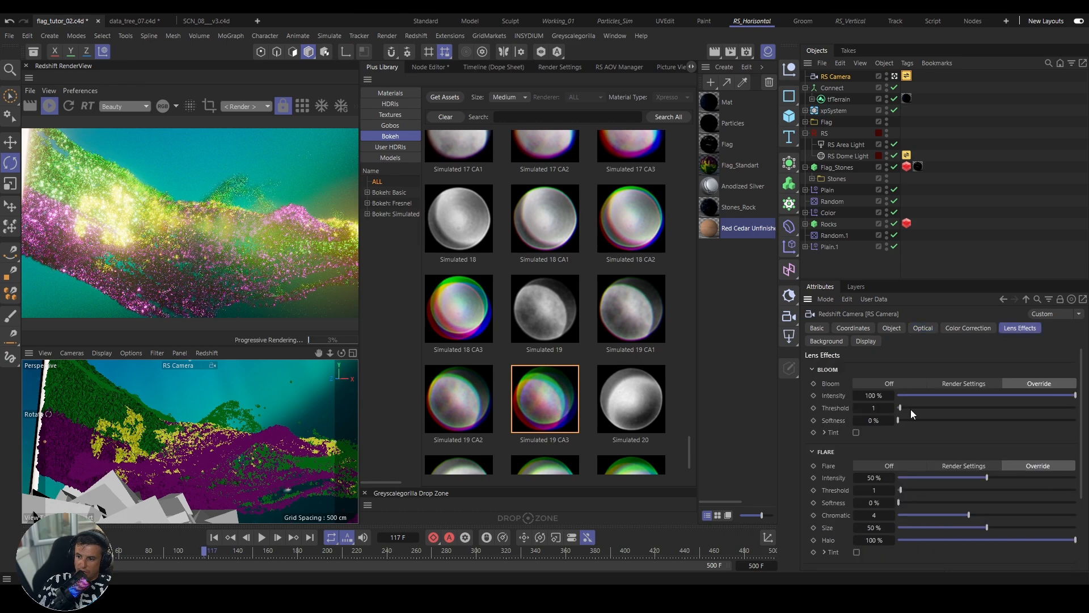
{"action": "double_click", "coordinate": [874, 411]}
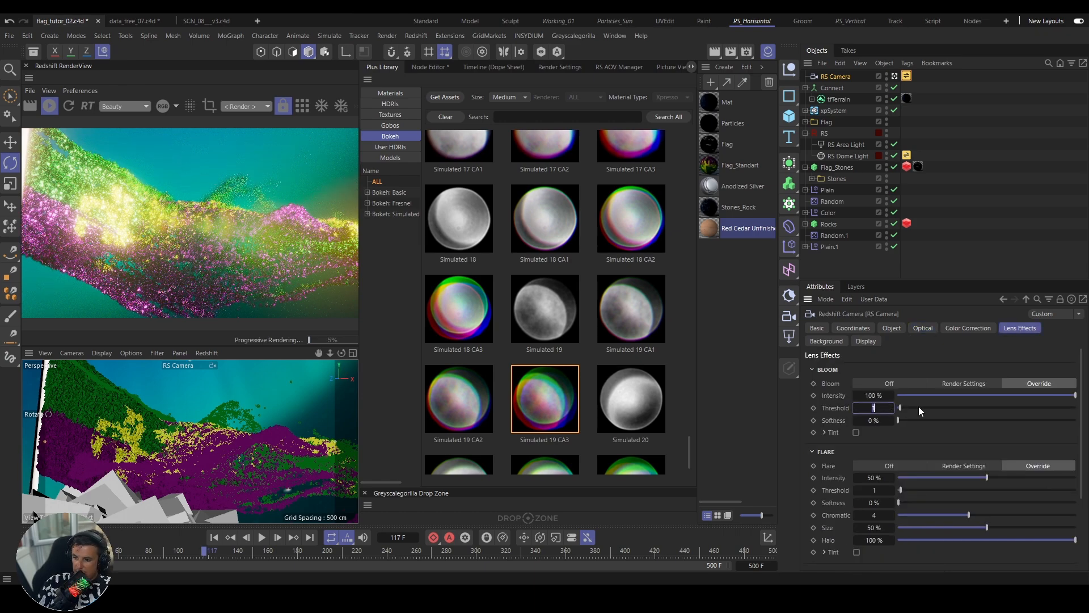
{"action": "type", "text": "2"}
{"action": "left_click", "coordinate": [908, 361]}
{"action": "left_click", "coordinate": [874, 411]}
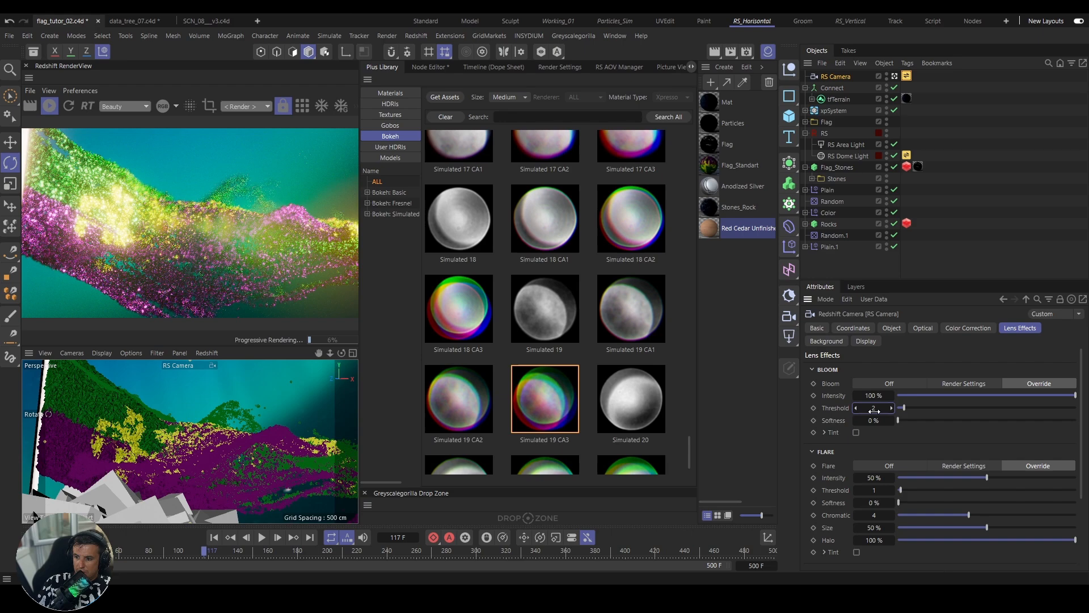
{"action": "double_click", "coordinate": [878, 491]}
{"action": "type", "text": "5"}
{"action": "left_click", "coordinate": [907, 356]}
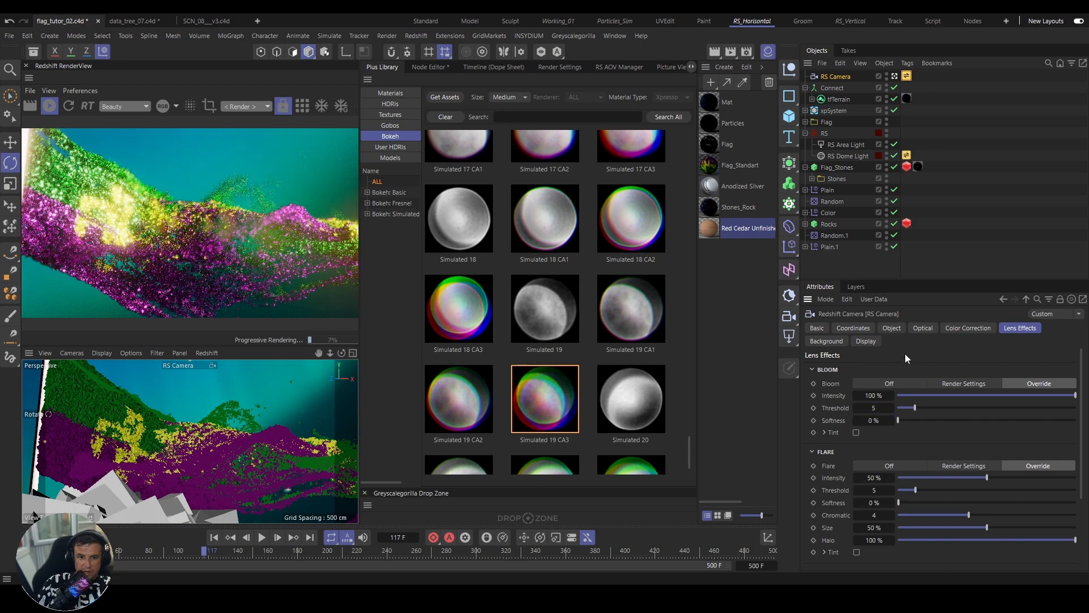
Step: Try flare thresholds of 50 and 10 on the RS Camera and set the value back to 5
{"action": "left_click", "coordinate": [876, 494]}
{"action": "left_click_drag", "start_coordinate": [876, 494], "coordinate": [908, 494]}
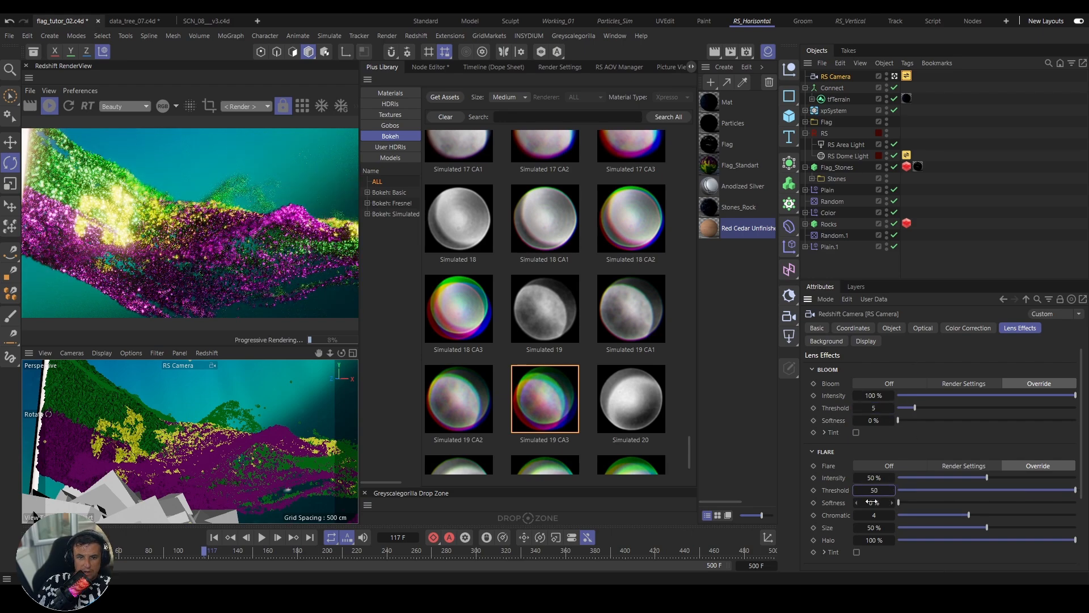
{"action": "double_click", "coordinate": [876, 492]}
{"action": "type", "text": "10"}
{"action": "left_click", "coordinate": [886, 452]}
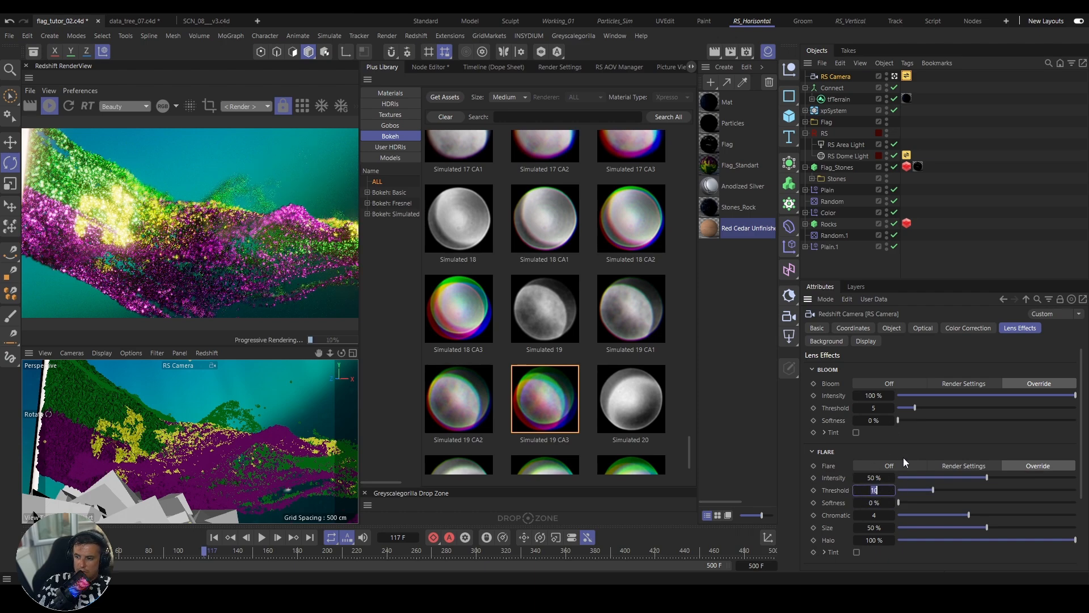
{"action": "type", "text": "5"}
{"action": "key", "text": "Return"}
Step: Set the RS Camera's flare intensity to 100%
{"action": "double_click", "coordinate": [876, 479]}
{"action": "type", "text": "1"}
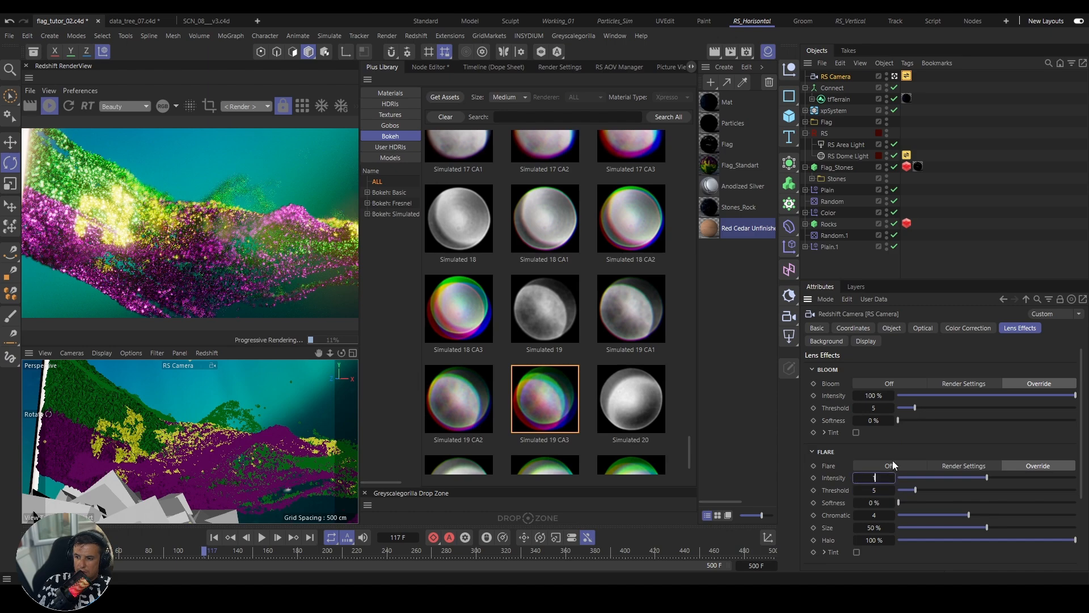
{"action": "type", "text": "00"}
{"action": "key", "text": "Return"}
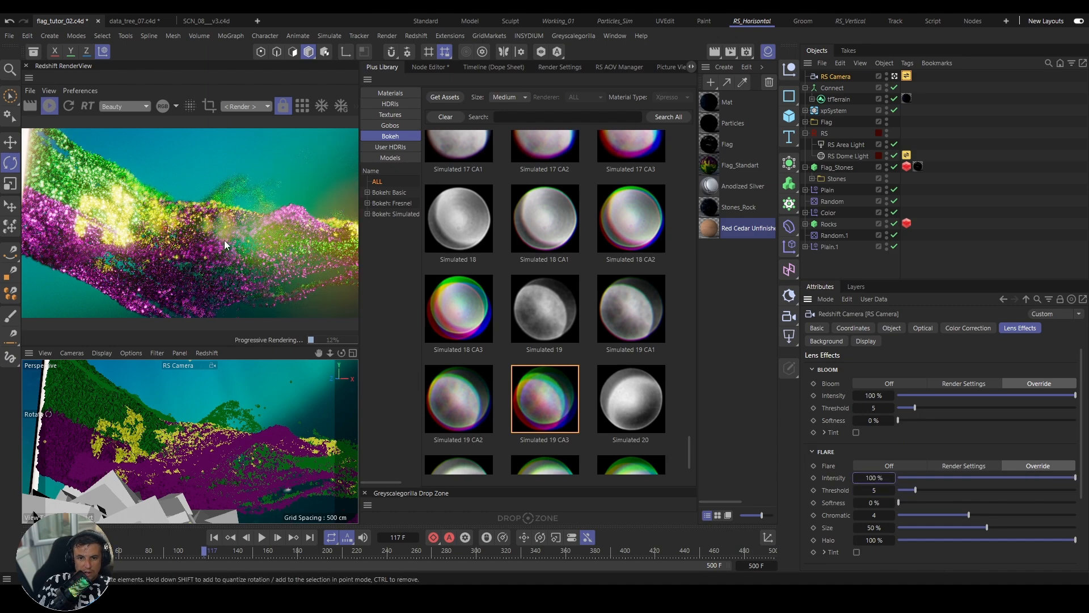
Step: Raise the RS Camera's streak threshold to 10
{"action": "scroll", "coordinate": [853, 540], "scroll_direction": "down", "scroll_amount": 3}
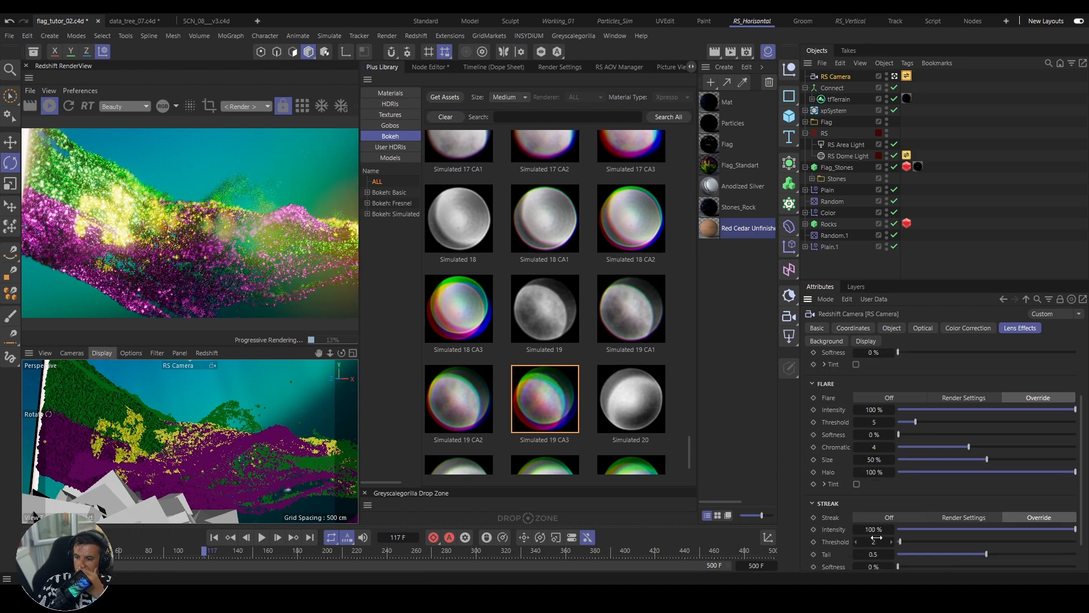
{"action": "double_click", "coordinate": [875, 542]}
{"action": "type", "text": "10"}
{"action": "key", "text": "Return"}
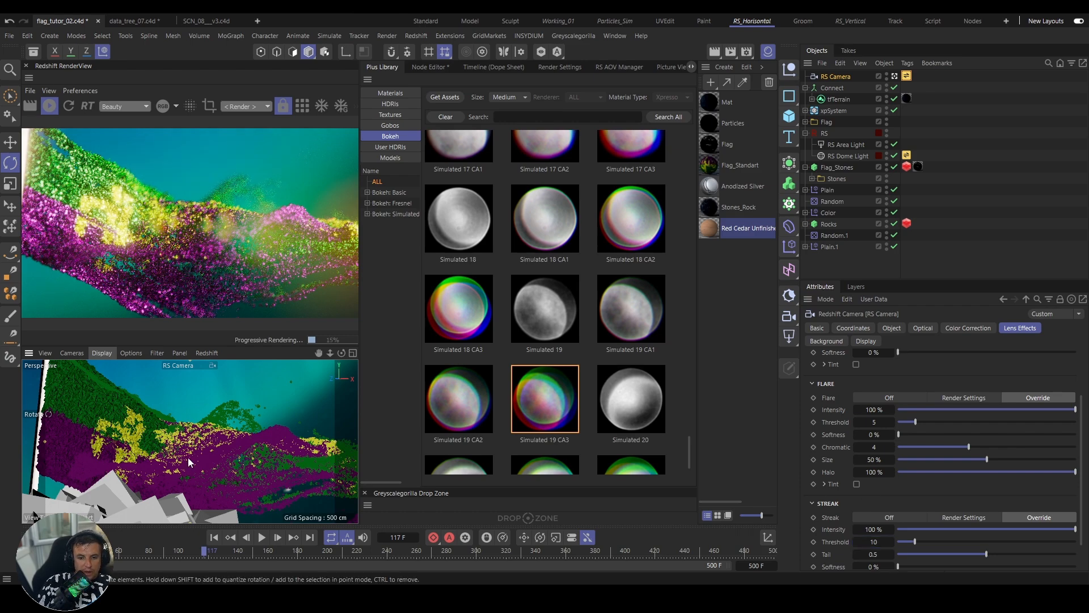
Step: Reframe the RS Camera closer to the flag particles and pick a new focus distance on the flag
{"action": "mouse_move", "coordinate": [188, 457]}
{"action": "left_mouse_down"}
{"action": "mouse_move", "coordinate": [216, 462]}
{"action": "mouse_move", "coordinate": [172, 465]}
{"action": "mouse_move", "coordinate": [198, 465]}
{"action": "left_mouse_up"}
{"action": "scroll", "coordinate": [197, 462], "scroll_direction": "up", "scroll_amount": 2}
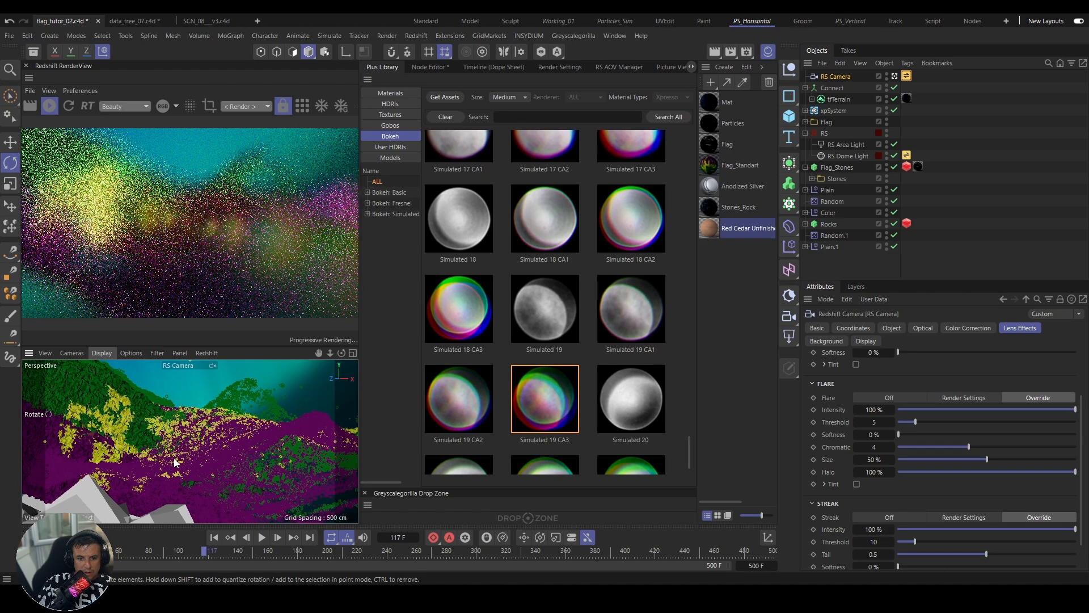
{"action": "left_click_drag", "start_coordinate": [185, 466], "coordinate": [219, 454], "text": "alt"}
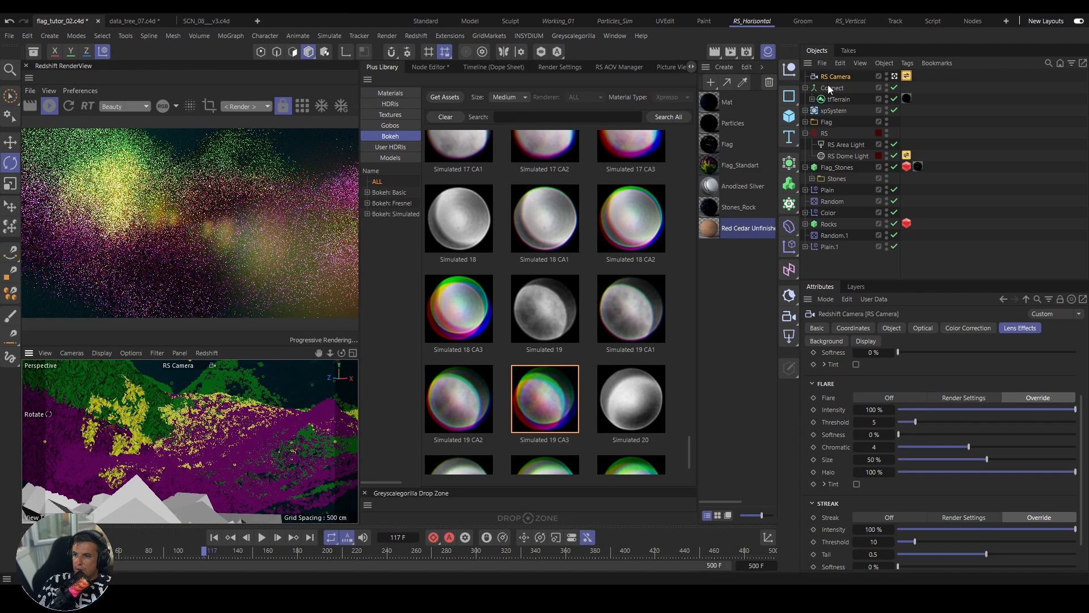
{"action": "left_click", "coordinate": [917, 328]}
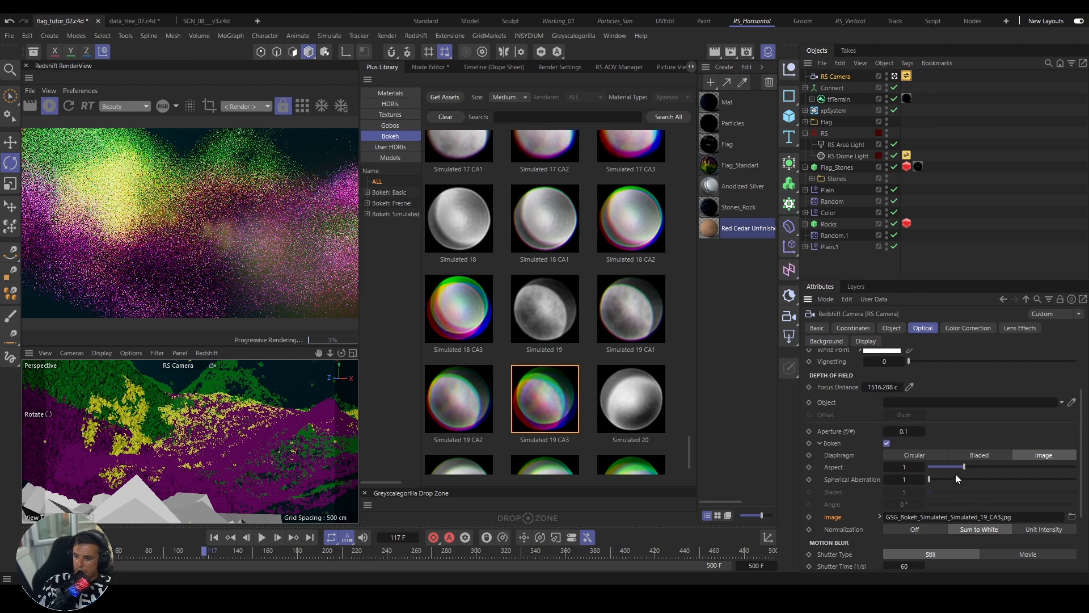
{"action": "left_click", "coordinate": [207, 430]}
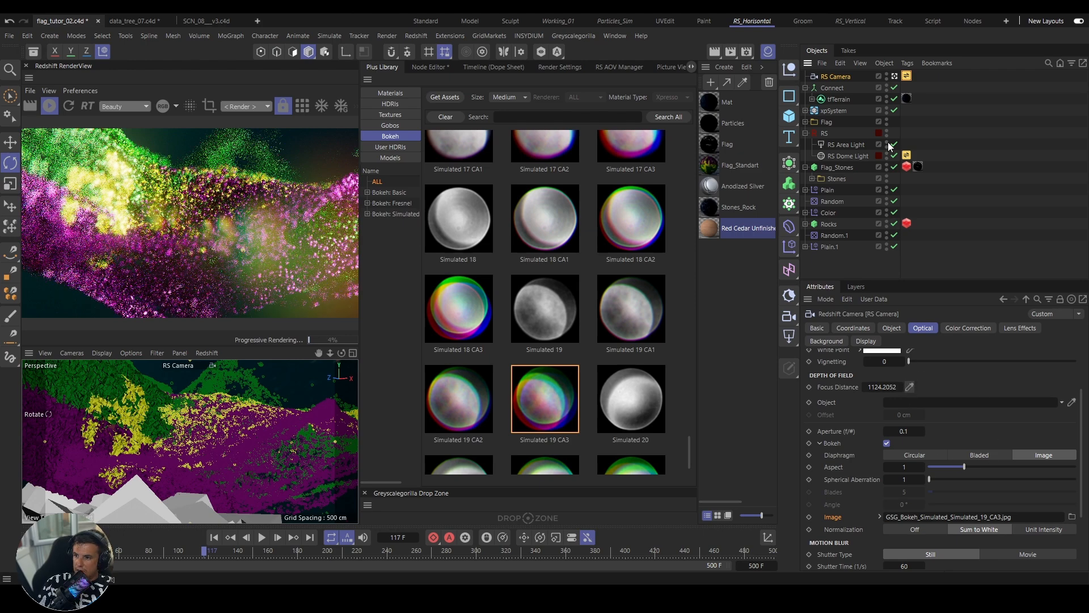
Step: Set the flare threshold in the RS Camera's lens effects to 10
{"action": "left_click", "coordinate": [1021, 328]}
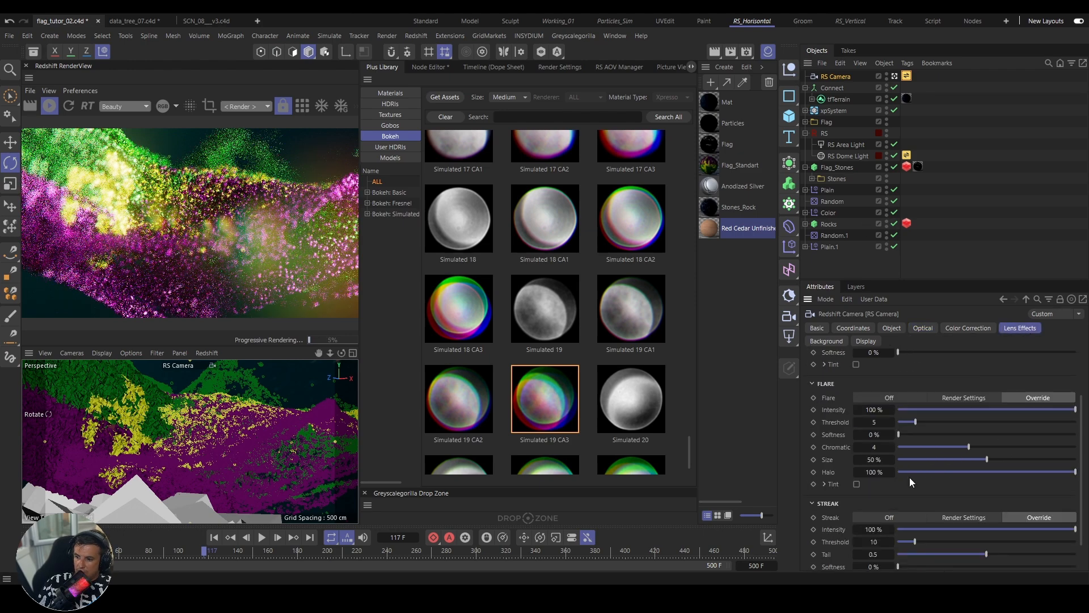
{"action": "double_click", "coordinate": [876, 423]}
{"action": "type", "text": "10"}
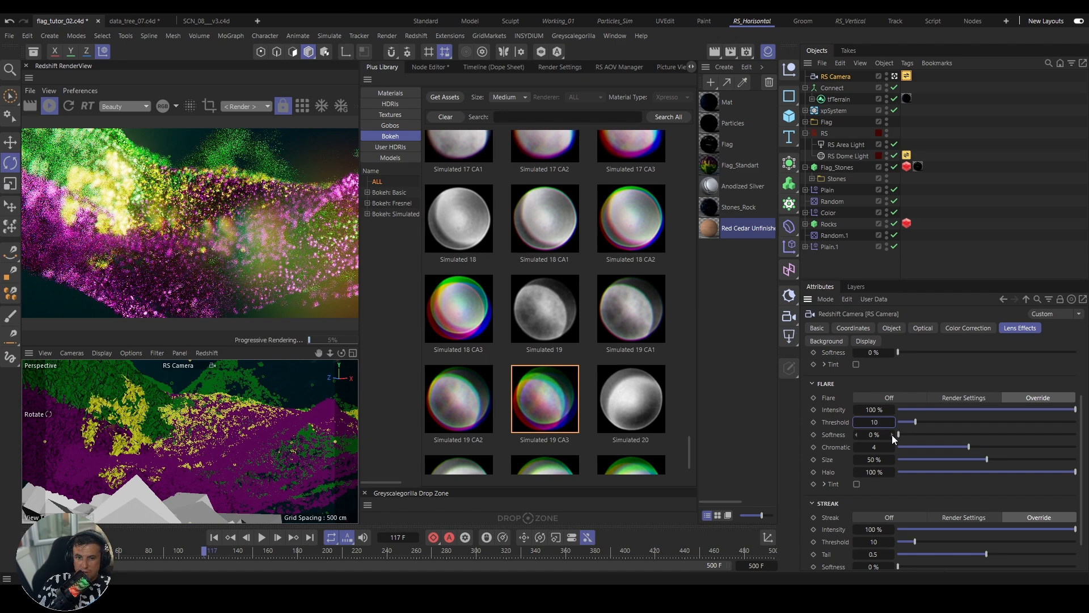
{"action": "key", "text": "Return"}
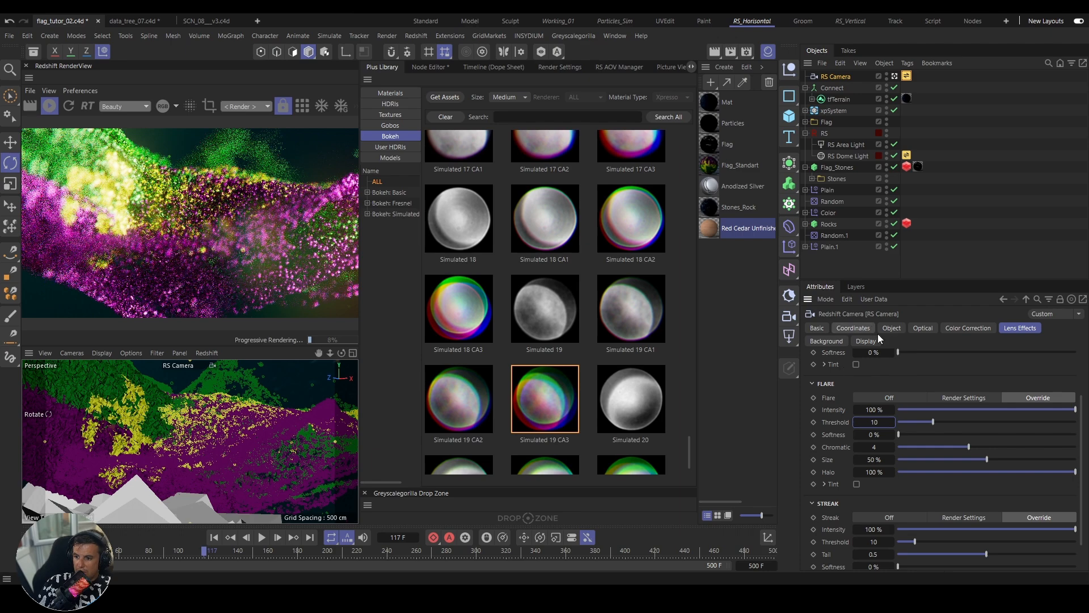
Step: Set the RS Camera's depth-of-field aperture to 0.5
{"action": "left_click", "coordinate": [917, 330]}
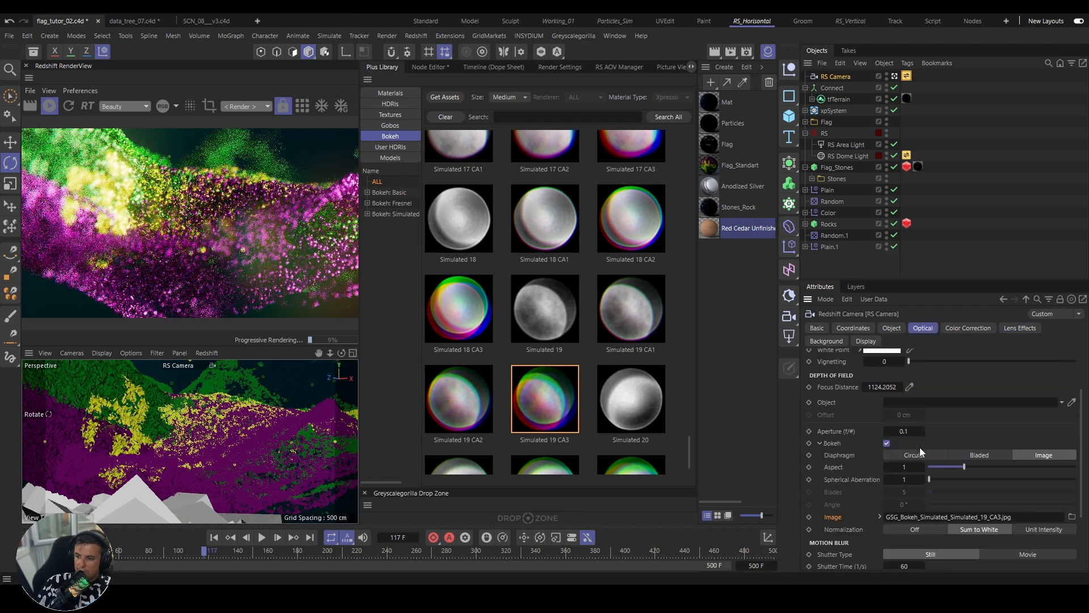
{"action": "double_click", "coordinate": [904, 433]}
{"action": "type", "text": "5"}
{"action": "key", "text": "Return"}
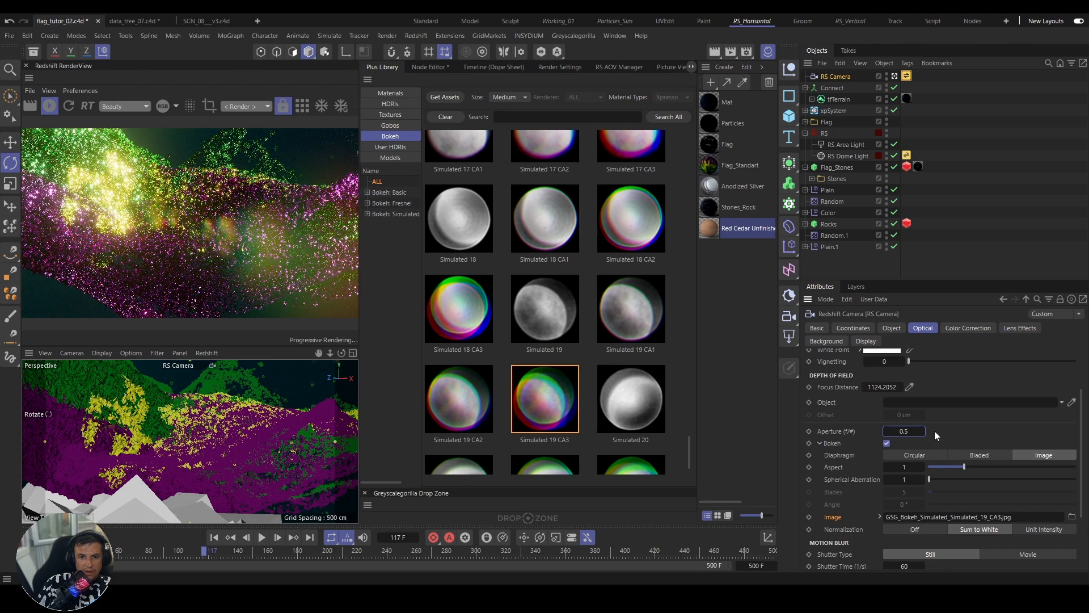
Step: Set the exposure of the RS Dome Light to 1 EV
{"action": "left_click", "coordinate": [835, 157]}
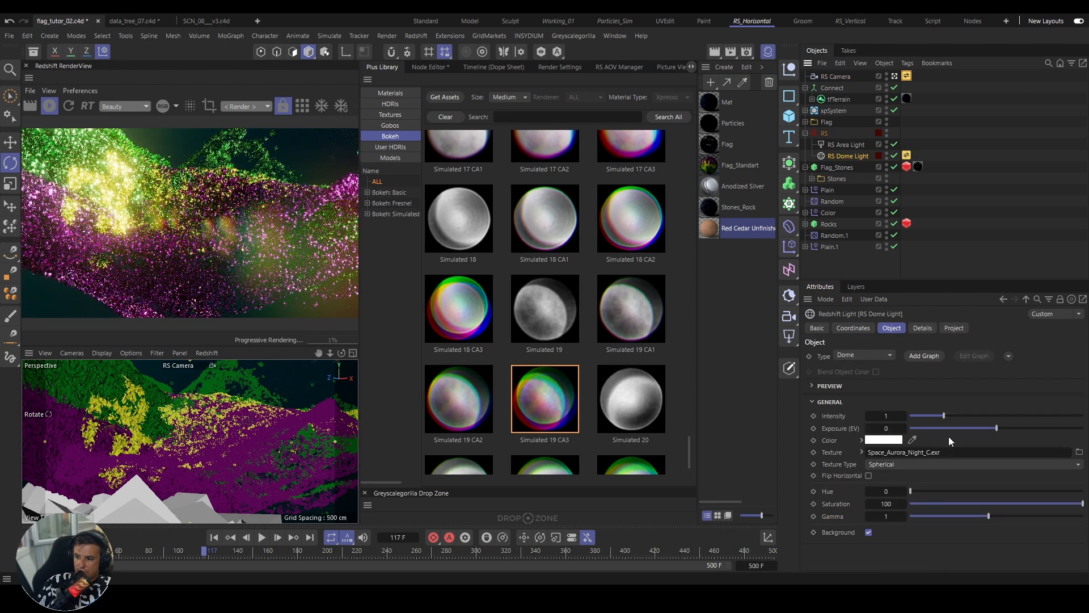
{"action": "left_click", "coordinate": [885, 427]}
{"action": "type", "text": "1"}
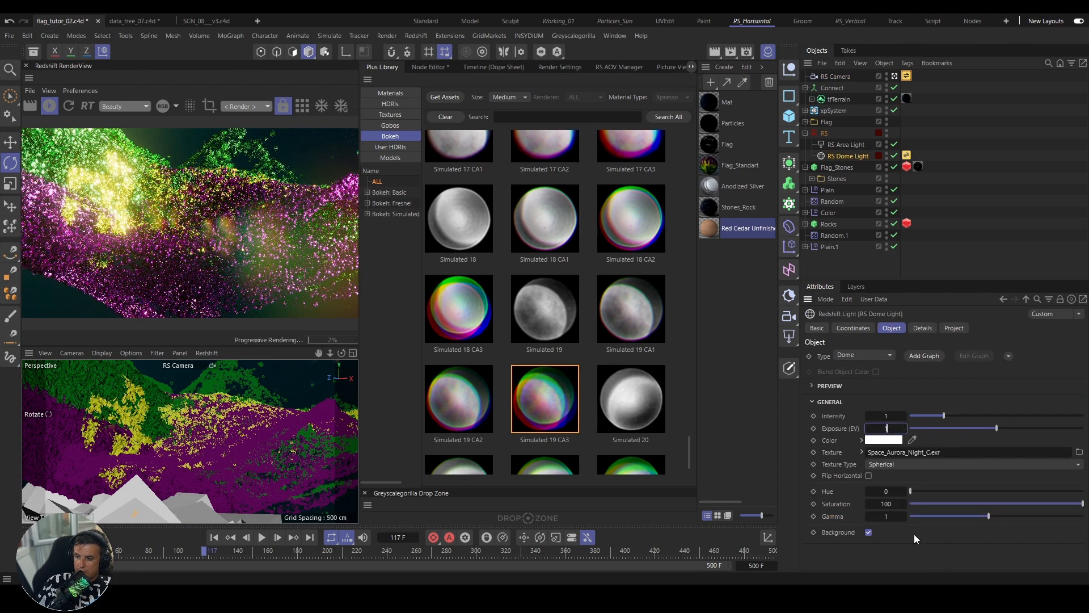
{"action": "key", "text": "Return"}
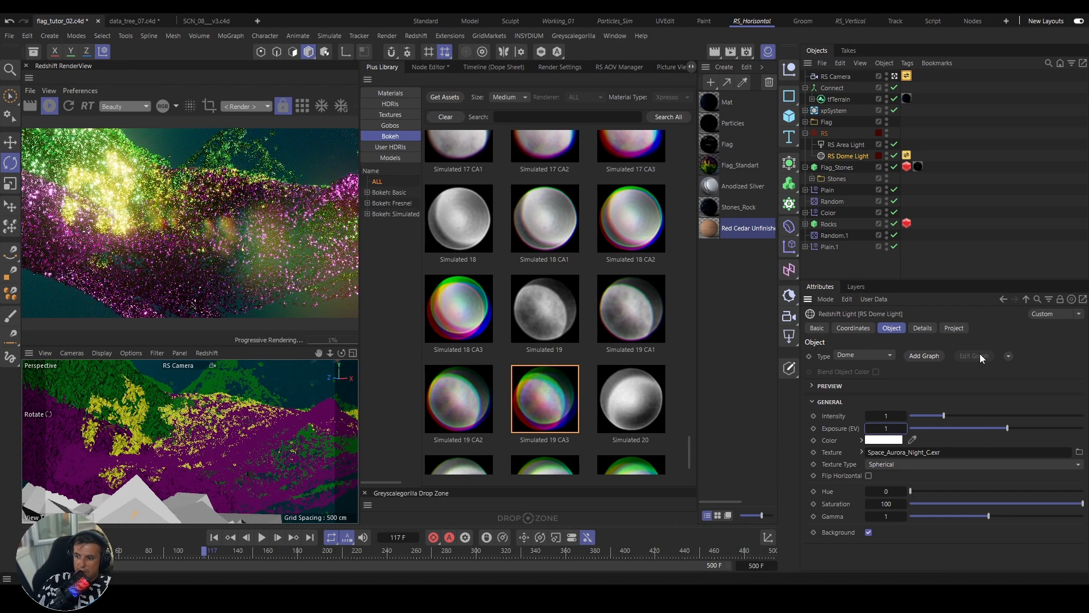
Step: Set the RS Dome Light's global illumination contribution to 3
{"action": "left_click", "coordinate": [923, 328]}
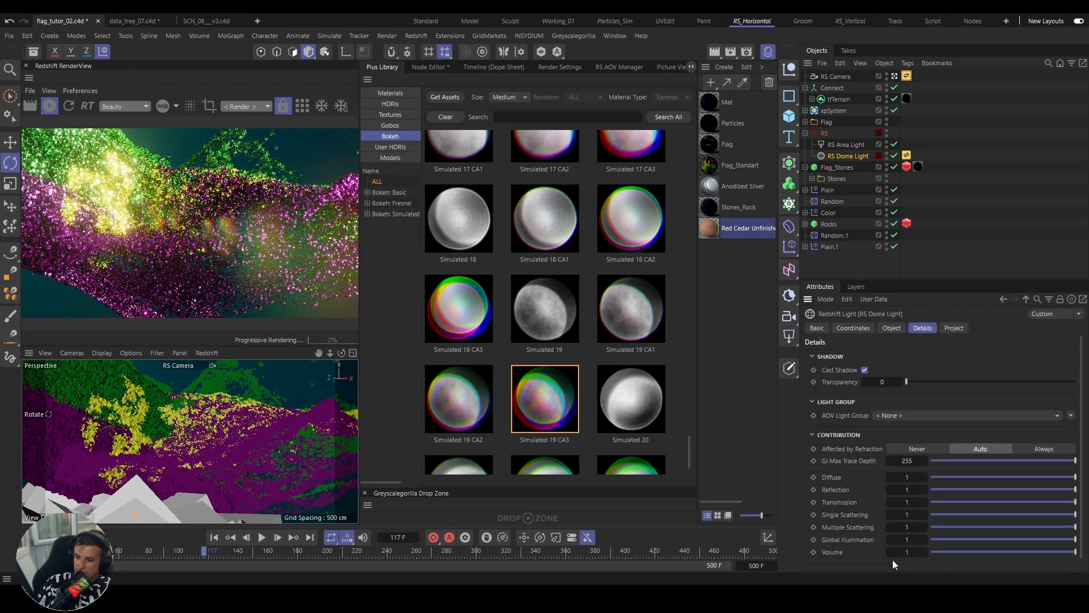
{"action": "double_click", "coordinate": [901, 538]}
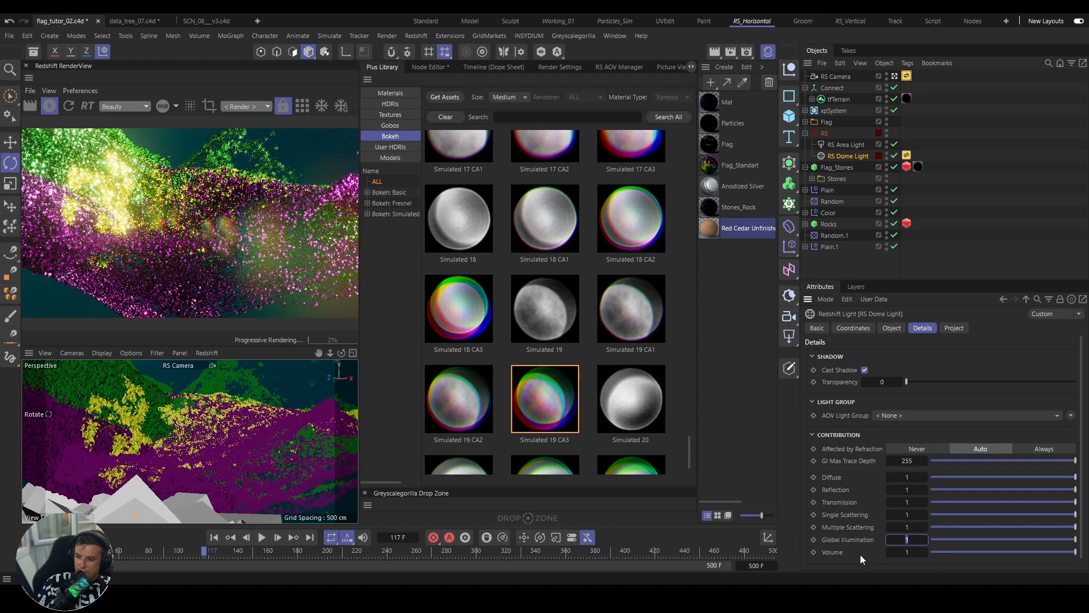
{"action": "type", "text": "30"}
{"action": "key", "text": "Return"}
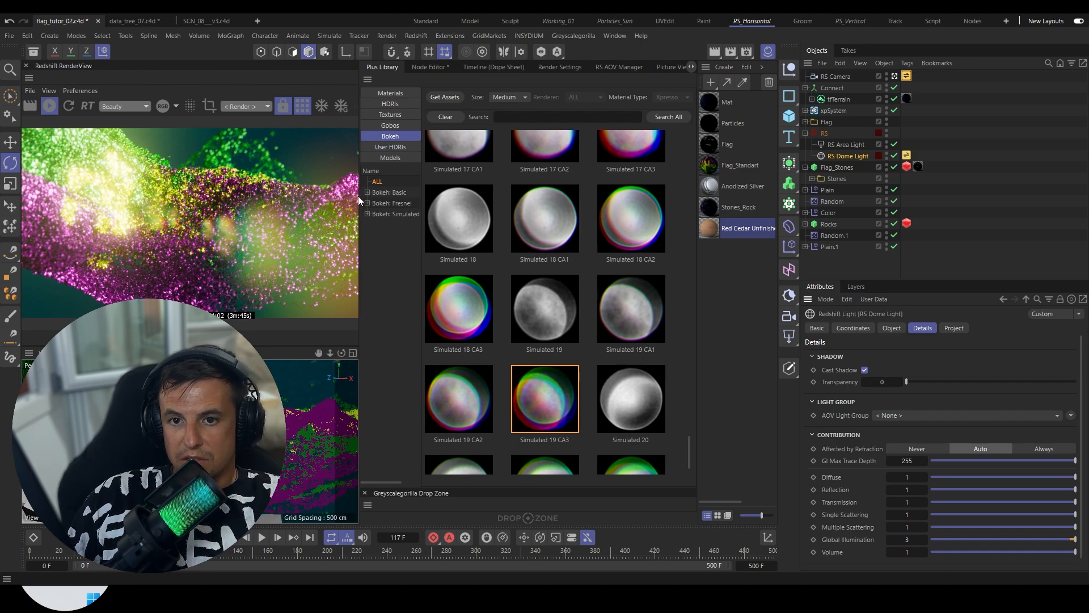
Step: Switch to the Zapovit project on Behance in the browser, watch its flag video at 1080p quality and pause it
{"action": "key", "text": "alt+Tab"}
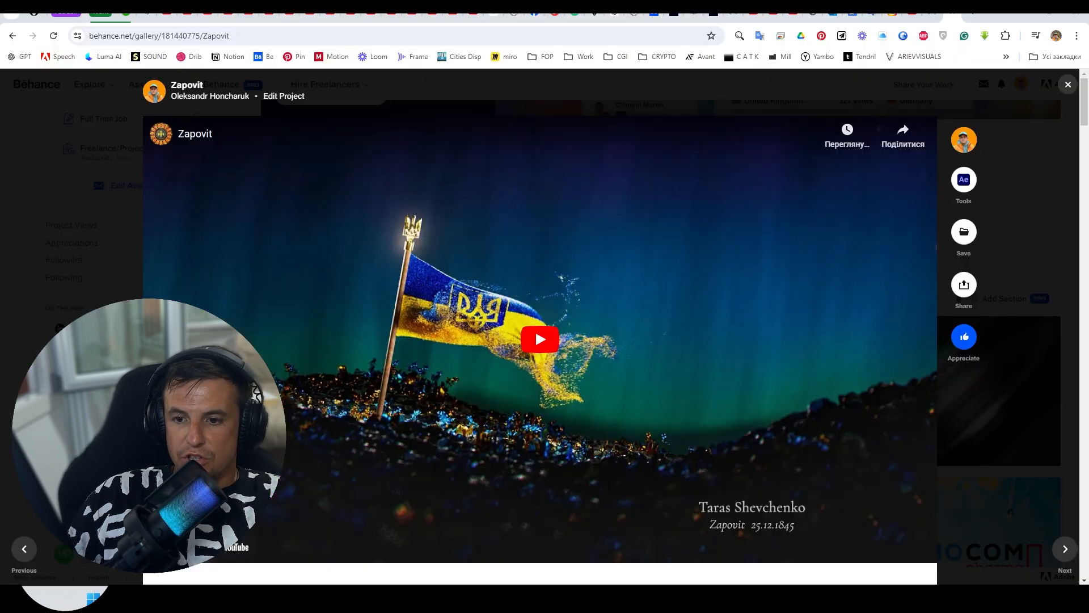
{"action": "left_click", "coordinate": [541, 339]}
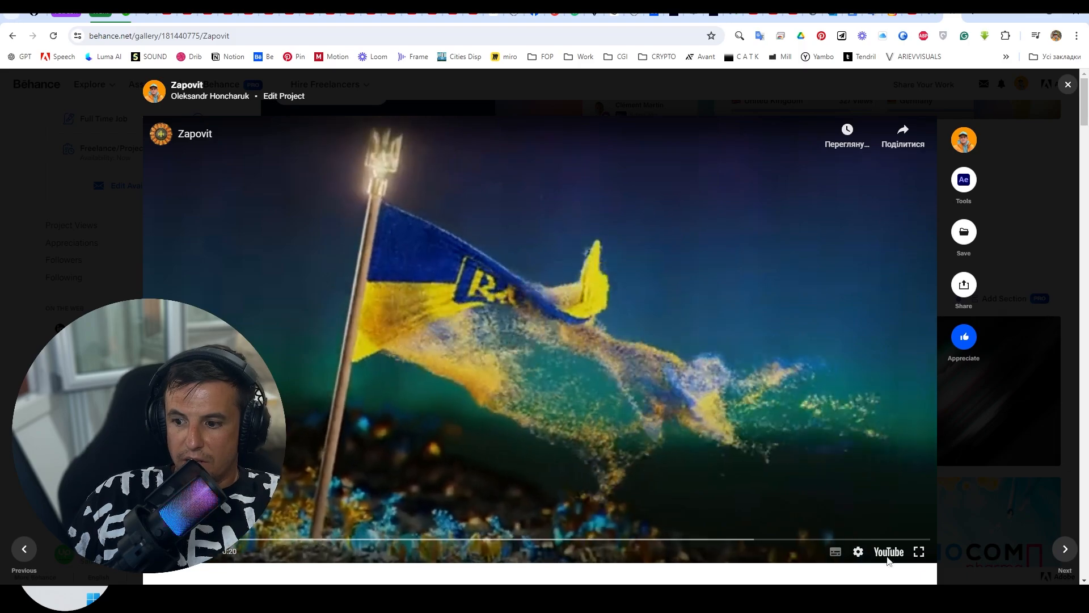
{"action": "left_click", "coordinate": [858, 551]}
{"action": "left_click", "coordinate": [795, 516]}
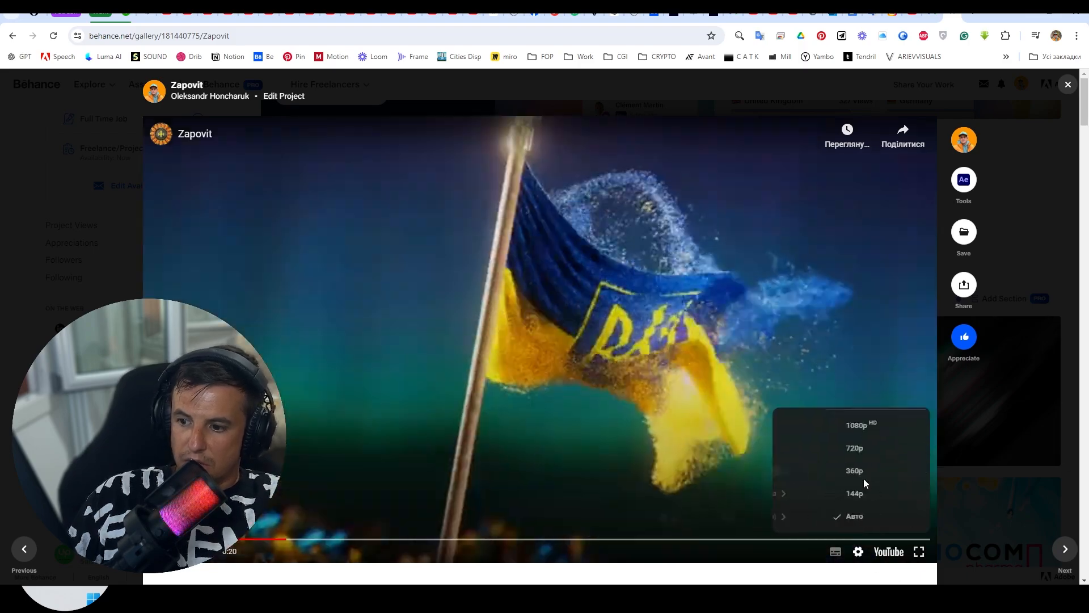
{"action": "left_click", "coordinate": [826, 427]}
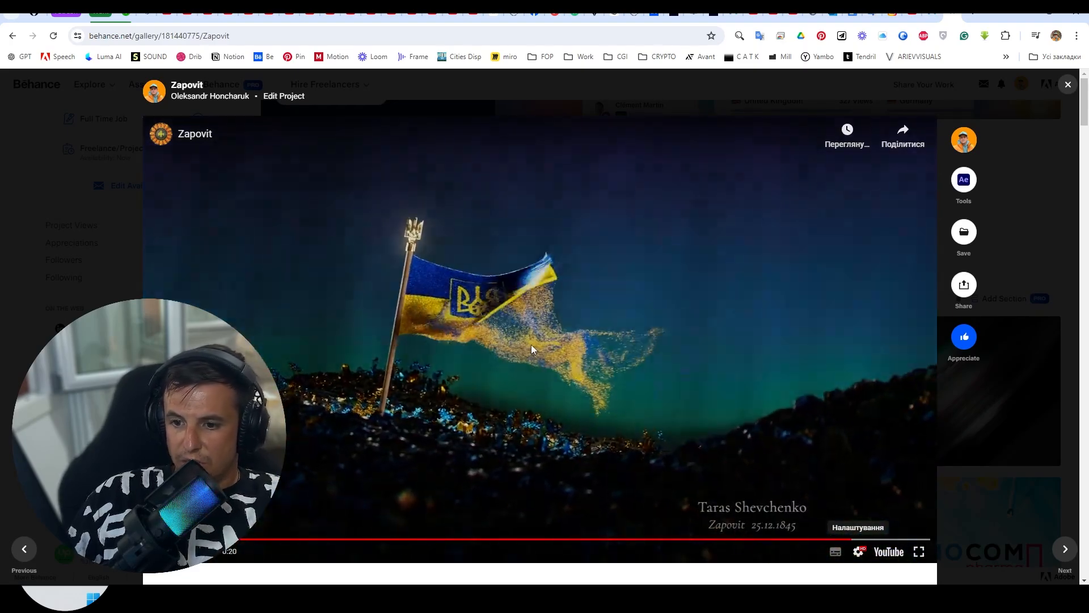
{"action": "left_click", "coordinate": [530, 344]}
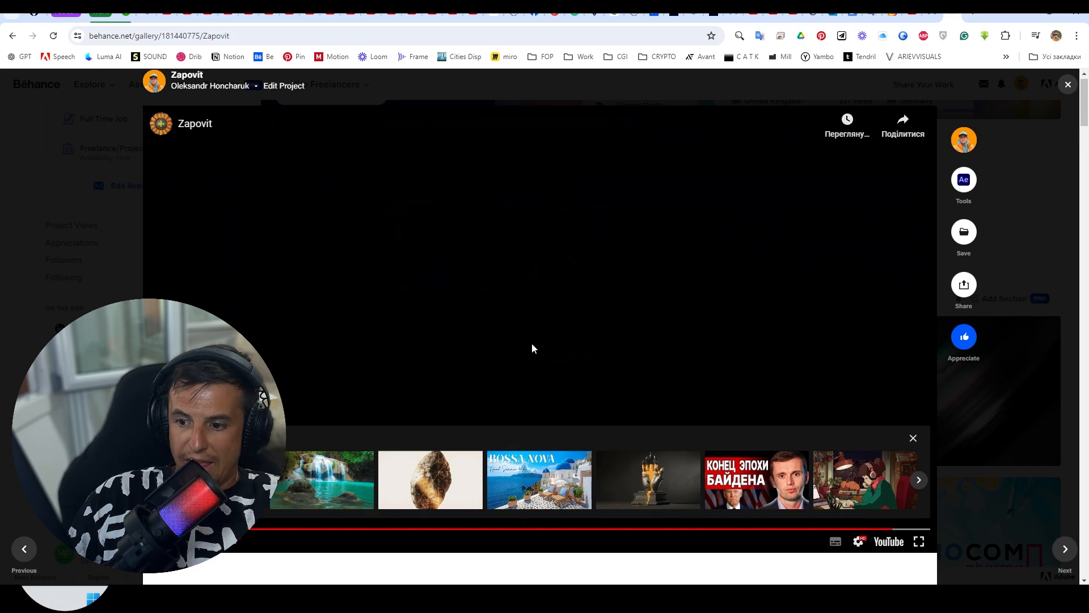
Step: Examine the Zapovit project's still renders for the flag's particle detail, bokeh, glow and colours
{"action": "scroll", "coordinate": [532, 343], "scroll_direction": "down", "scroll_amount": 8}
{"action": "scroll", "coordinate": [538, 370], "scroll_direction": "down", "scroll_amount": 2}
{"action": "scroll", "coordinate": [550, 357], "scroll_direction": "up", "scroll_amount": 1}
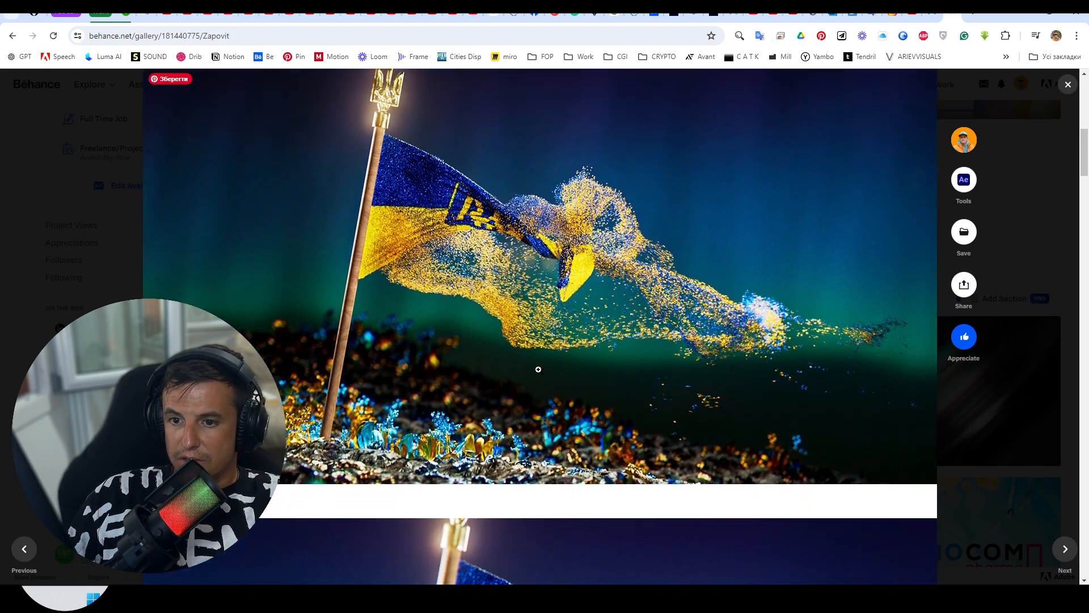
{"action": "scroll", "coordinate": [554, 353], "scroll_direction": "up", "scroll_amount": 1}
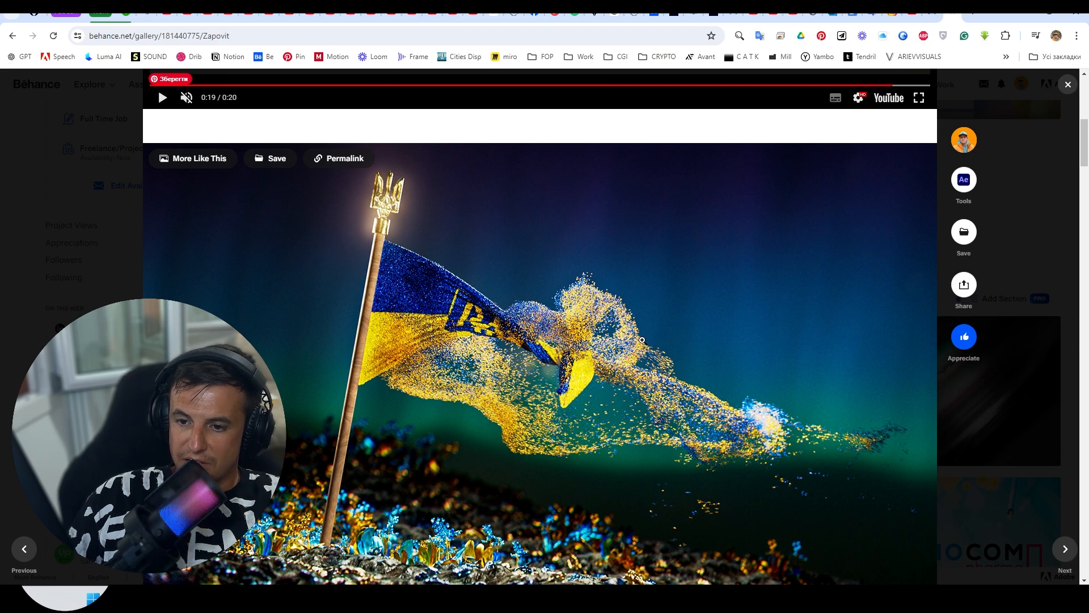
{"action": "scroll", "coordinate": [642, 346], "scroll_direction": "down", "scroll_amount": 1}
{"action": "scroll", "coordinate": [640, 352], "scroll_direction": "down", "scroll_amount": 4}
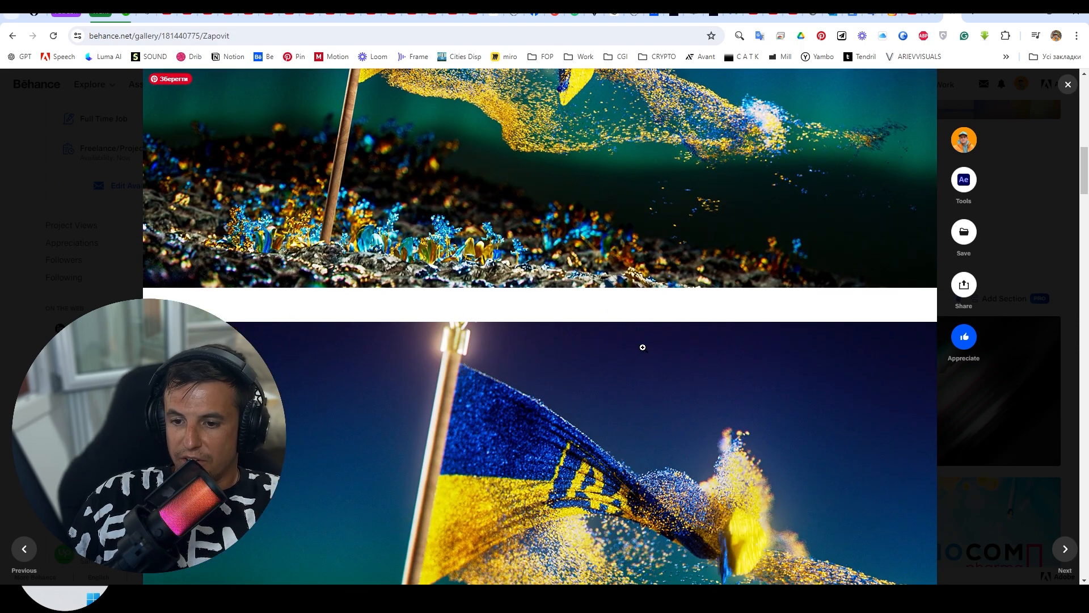
{"action": "scroll", "coordinate": [641, 356], "scroll_direction": "down", "scroll_amount": 10}
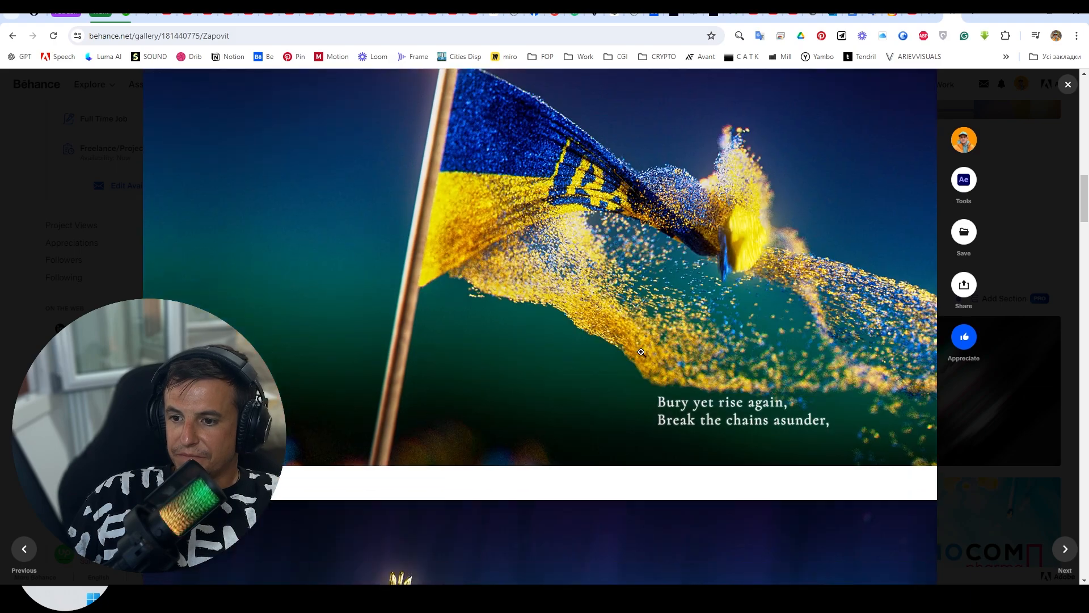
{"action": "scroll", "coordinate": [651, 363], "scroll_direction": "down", "scroll_amount": 10}
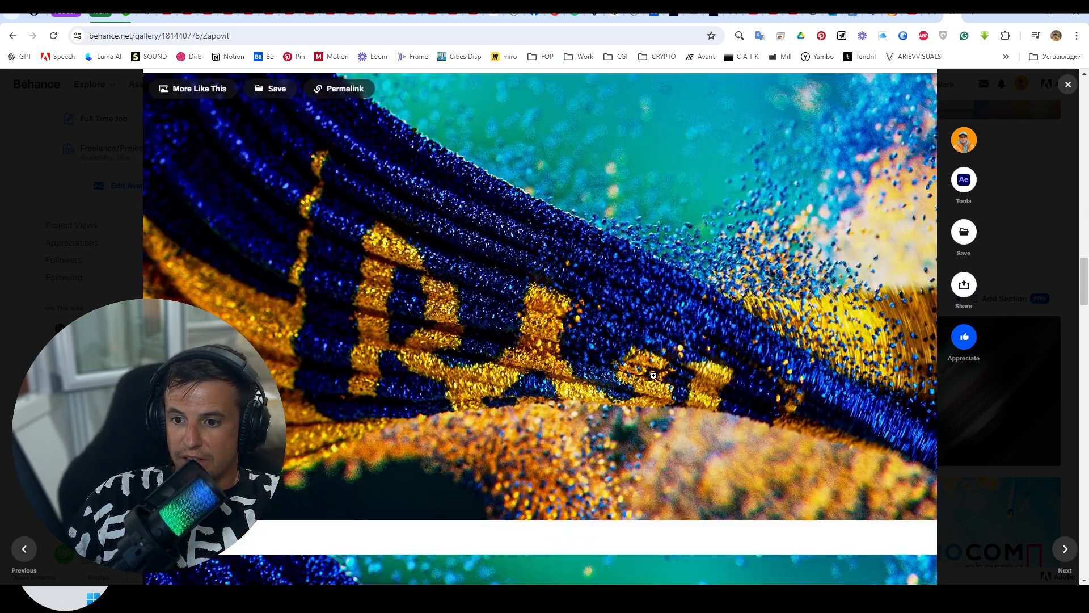
{"action": "scroll", "coordinate": [653, 376], "scroll_direction": "down", "scroll_amount": 6}
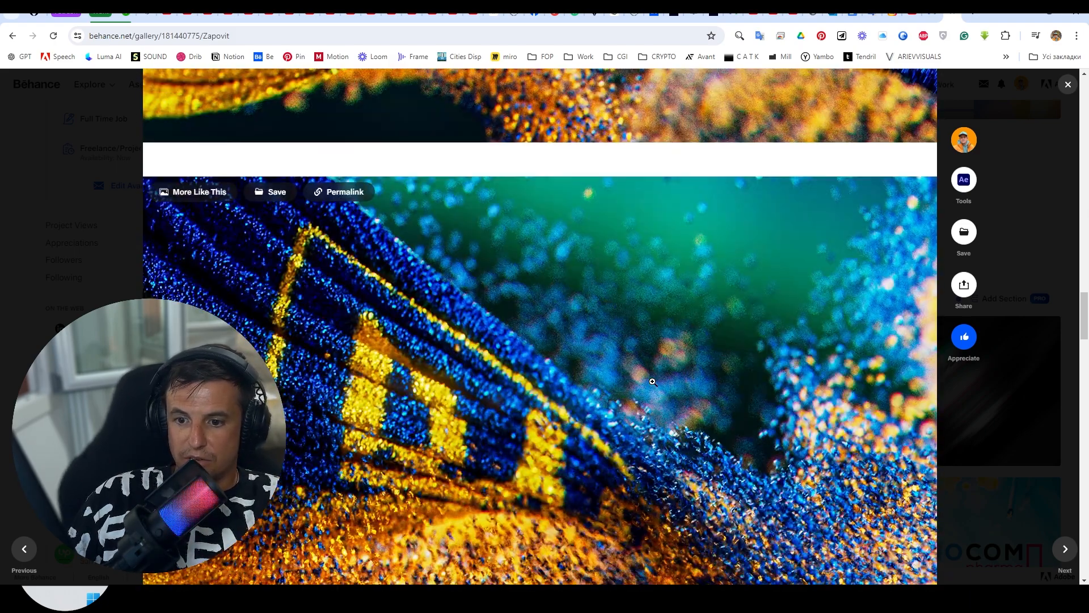